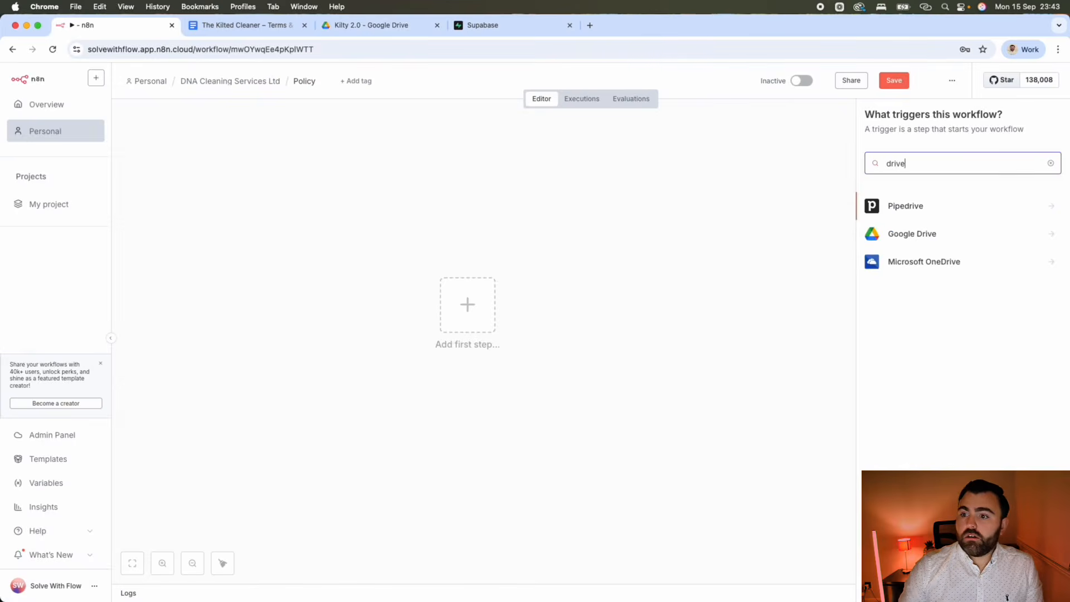
Add a Google Drive trigger for changes involving a specific folder and open its list of folders.
left_click(917, 244)
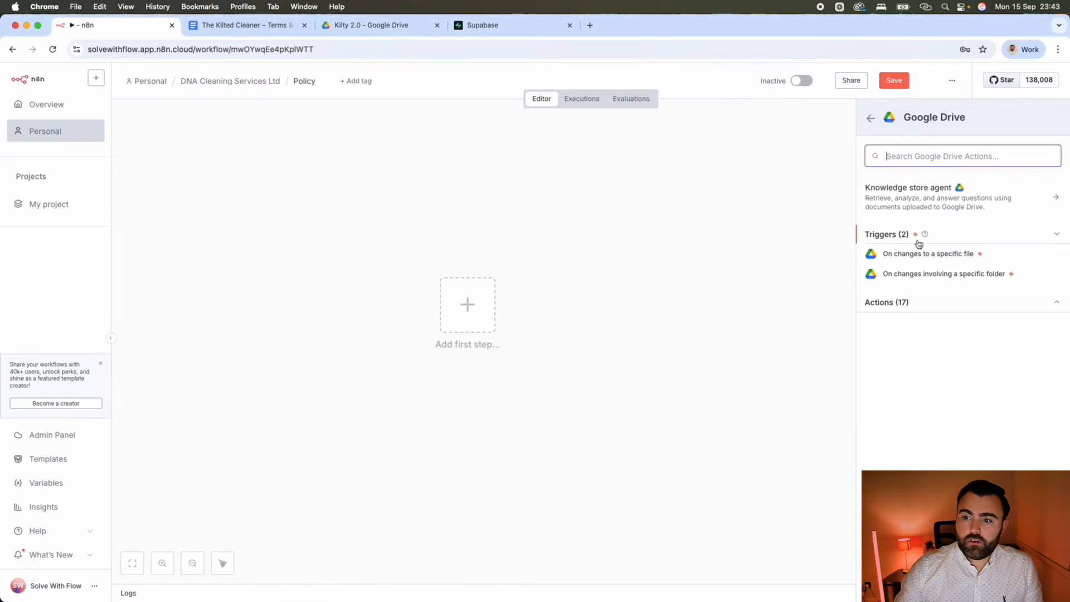
left_click(927, 276)
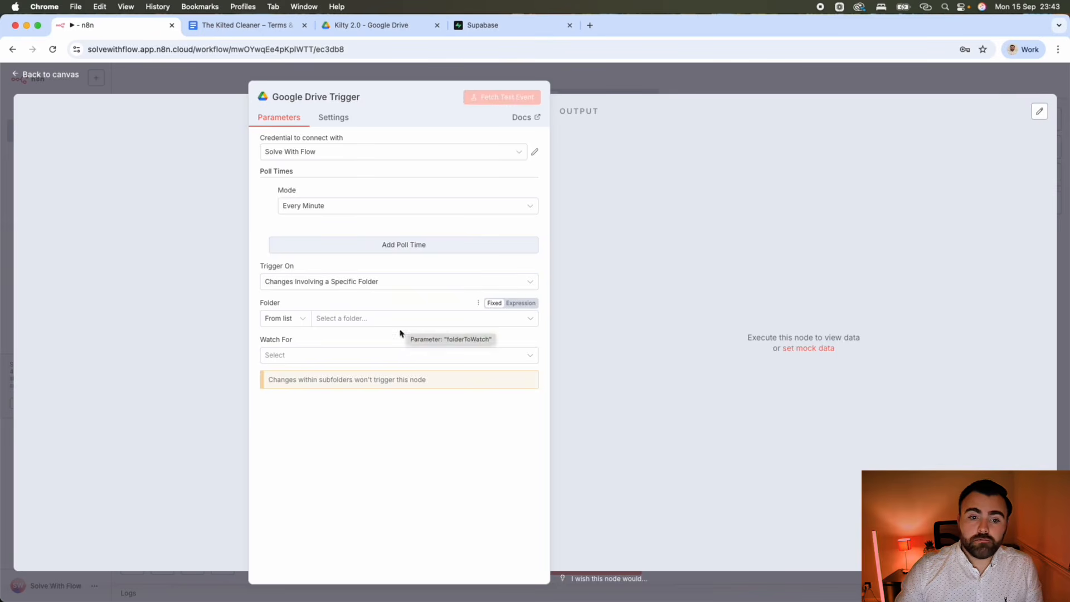
left_click(370, 326)
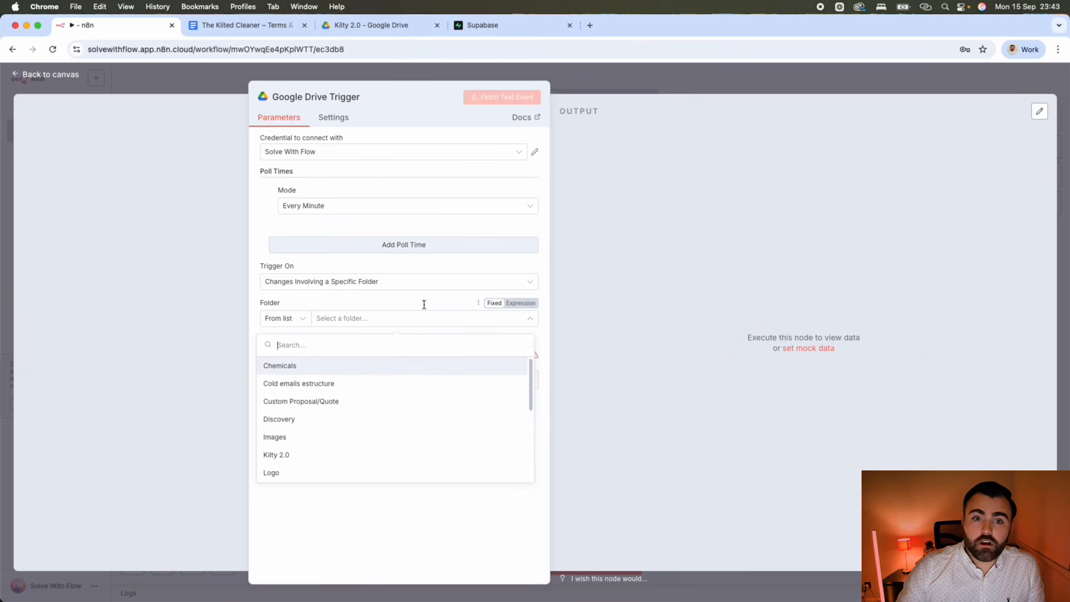
Switch to Google Drive, open the Policy folder inside Kilty 2.0 and copy the folder ID from its URL.
left_click(374, 26)
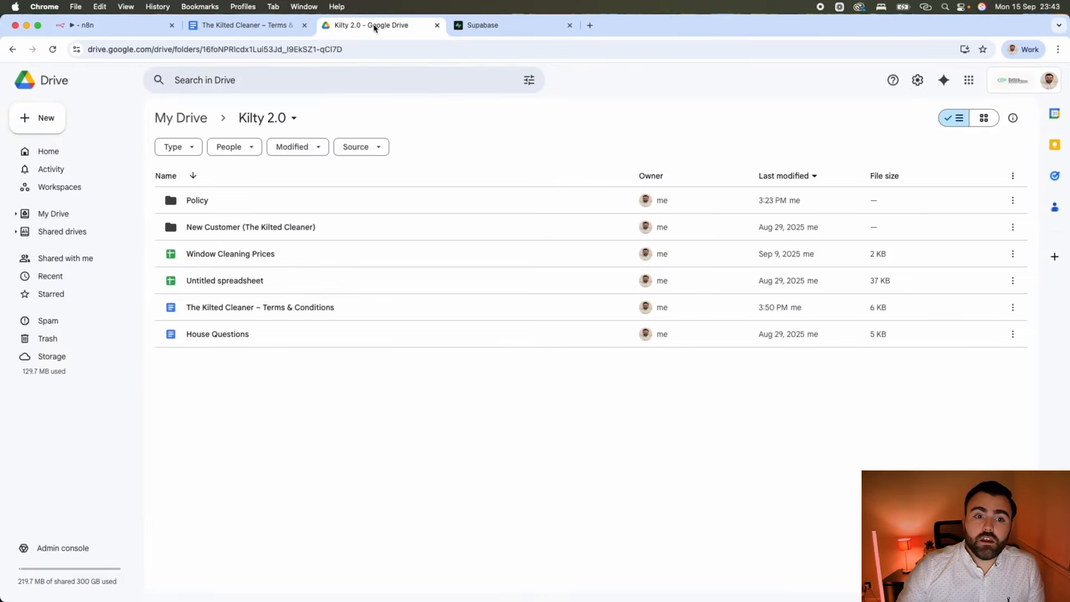
left_click(210, 198)
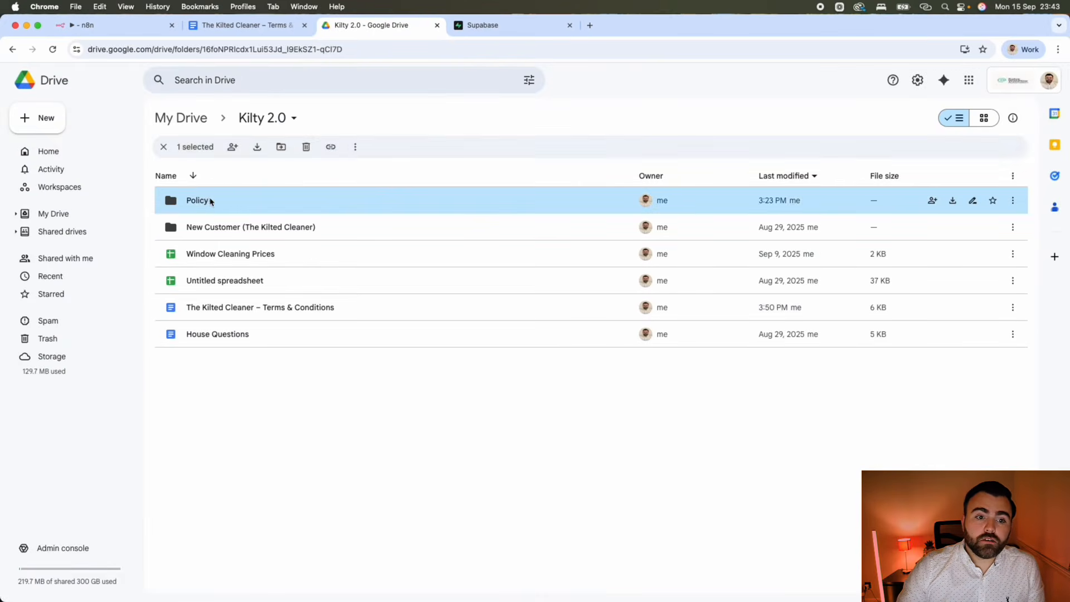
double_click(210, 199)
left_click(259, 53)
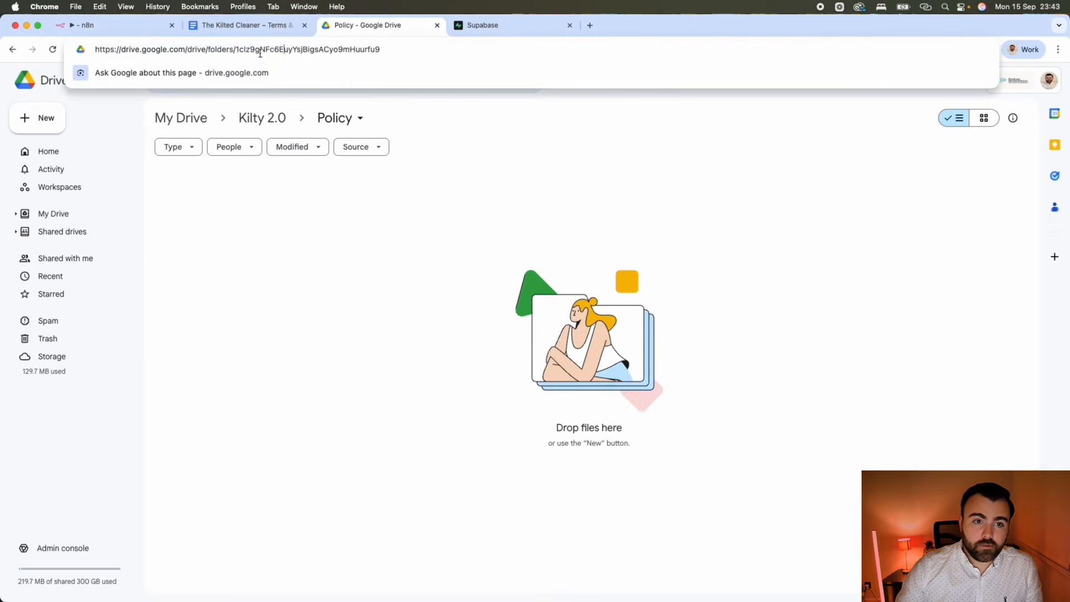
double_click(281, 49)
key("super+c")
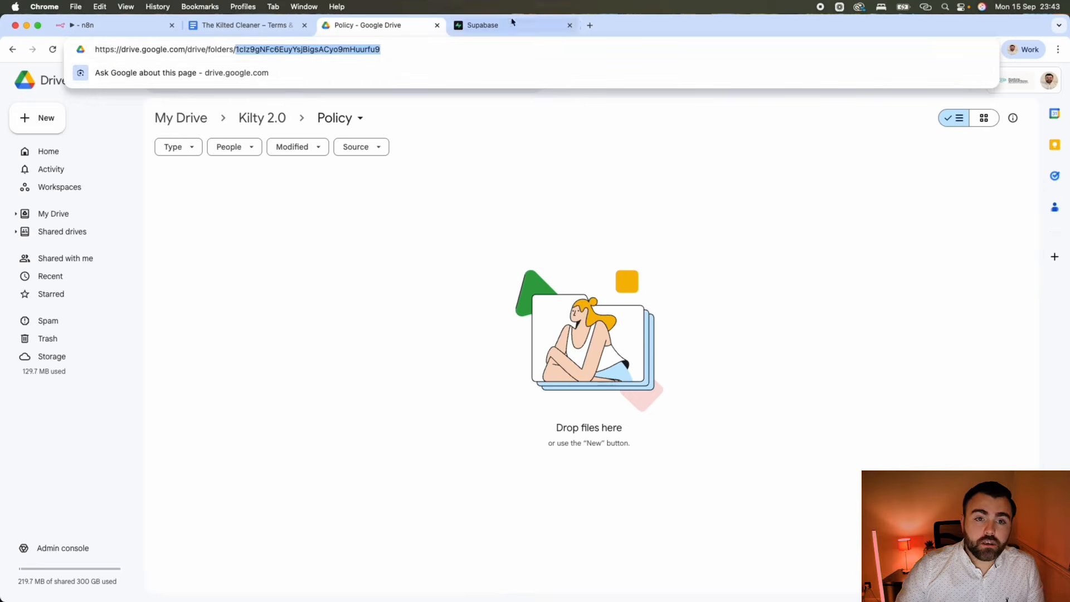
Back in n8n, set the trigger's folder by ID using the copied Policy folder ID and watch for File Created.
left_click(94, 26)
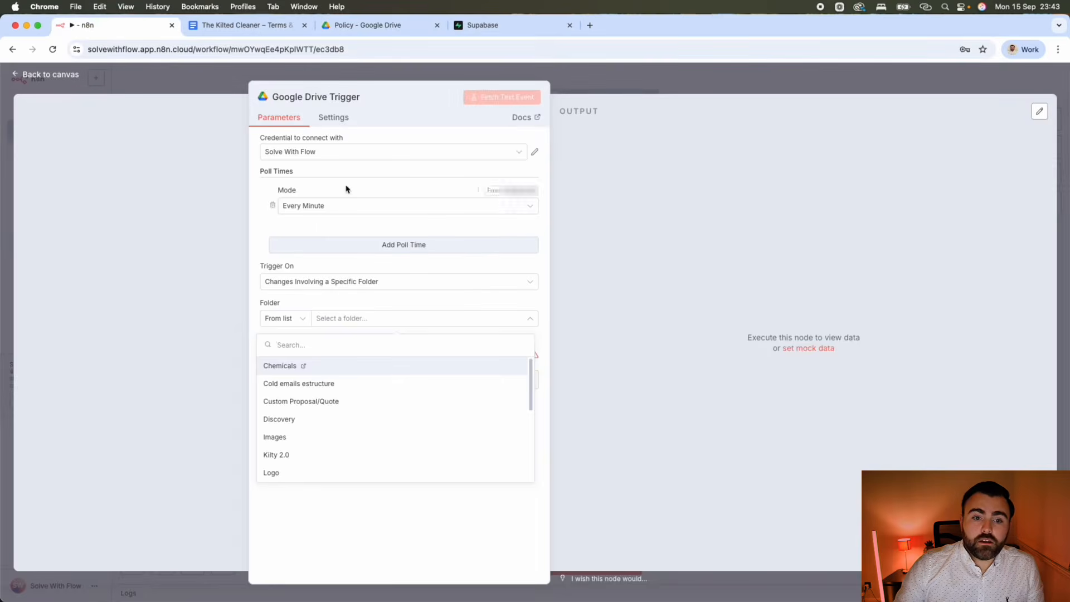
left_click(358, 318)
left_click(281, 319)
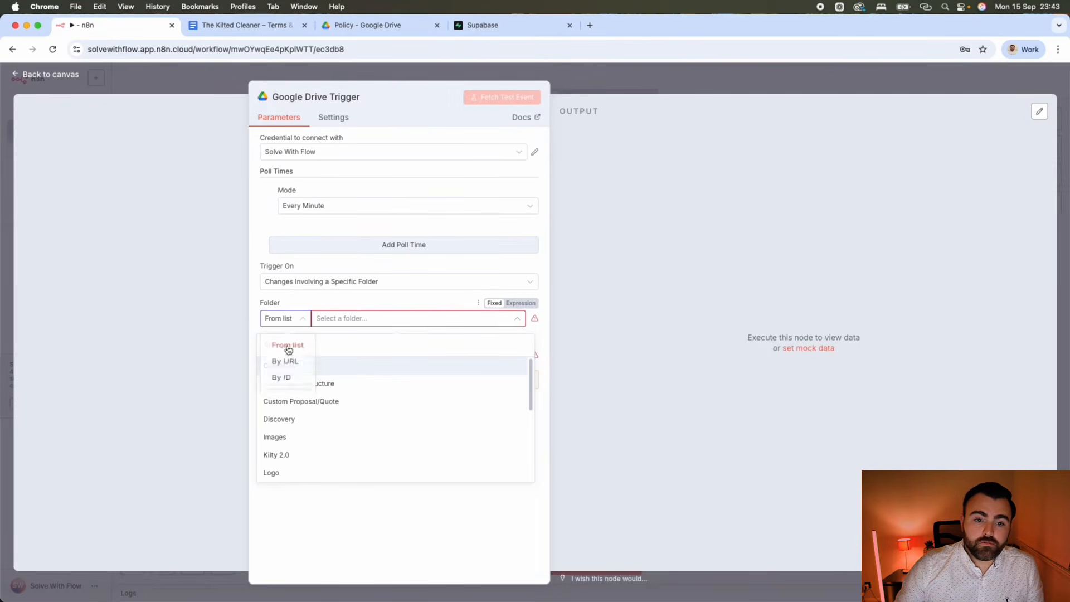
left_click(270, 377)
key("super+v")
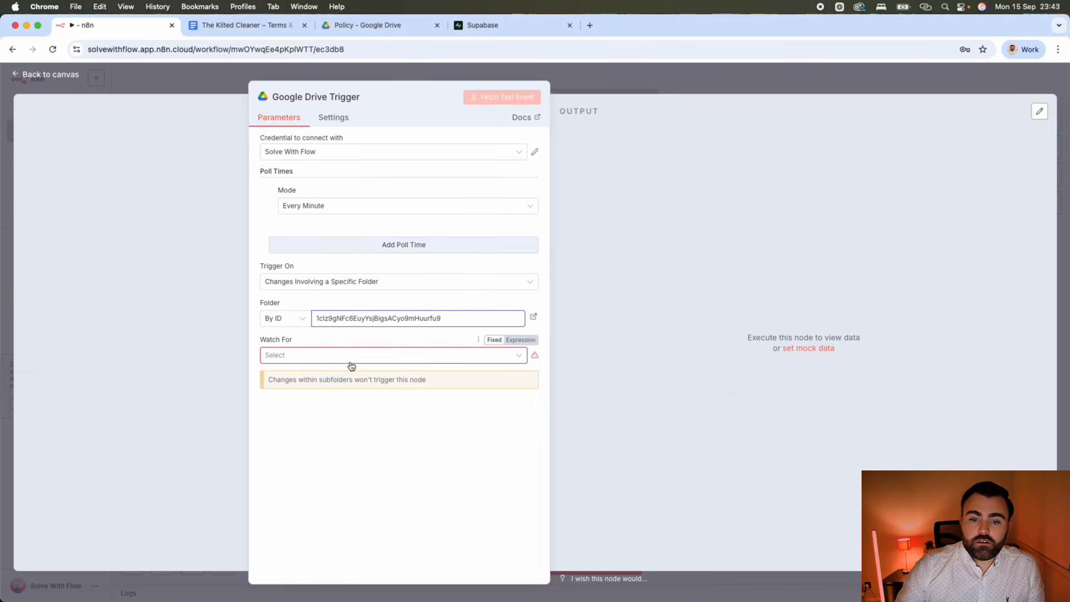
left_click(328, 359)
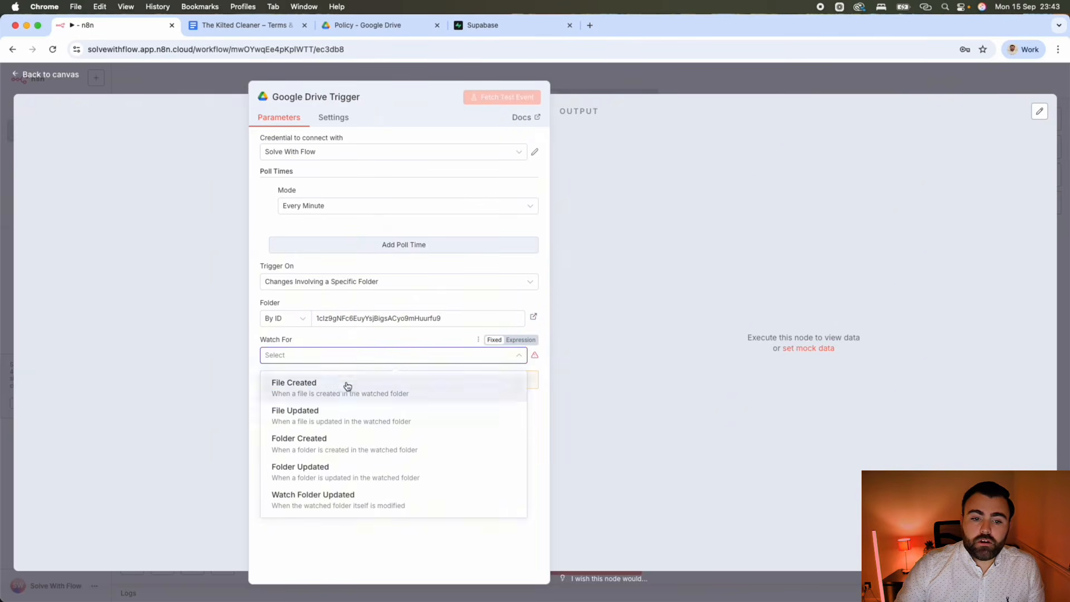
left_click(347, 384)
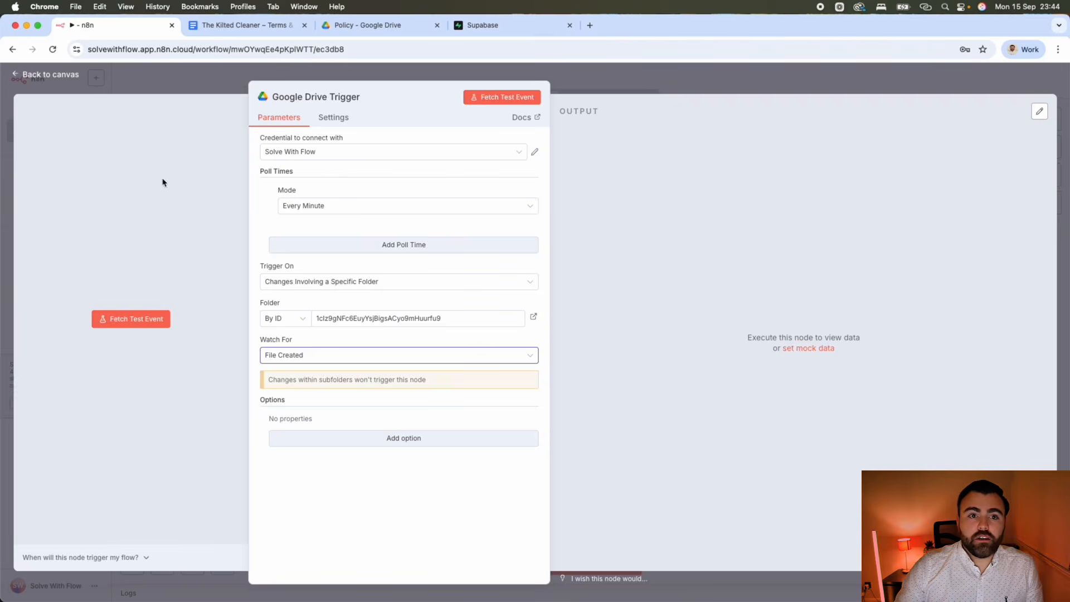
In Google Drive, return to the Kilty 2.0 folder and move "The Kilted Cleaner – Terms & Conditions" into the Policy folder.
left_click(250, 25)
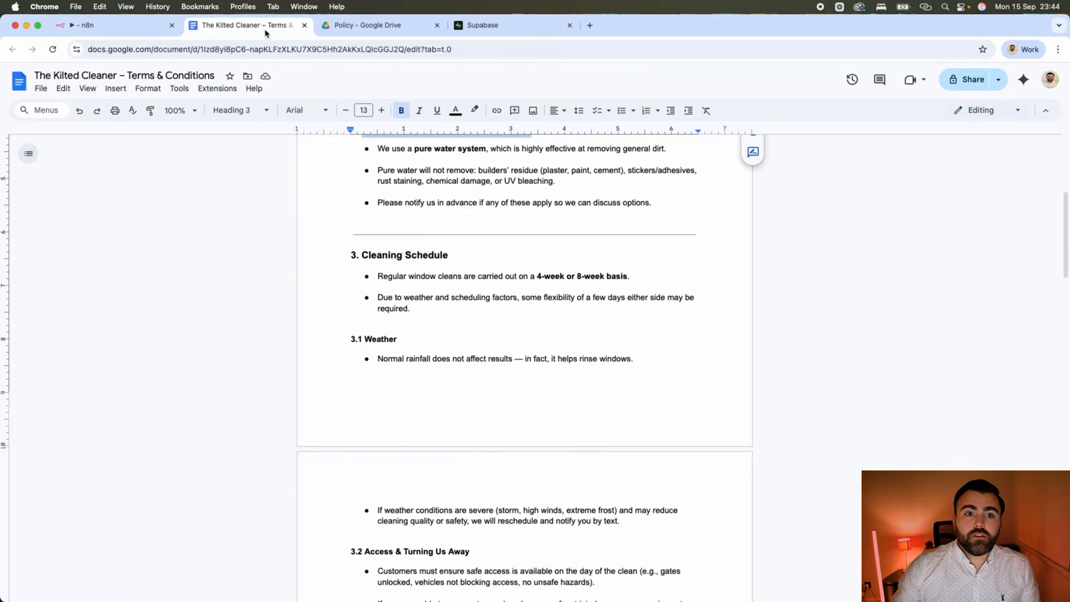
left_click(357, 25)
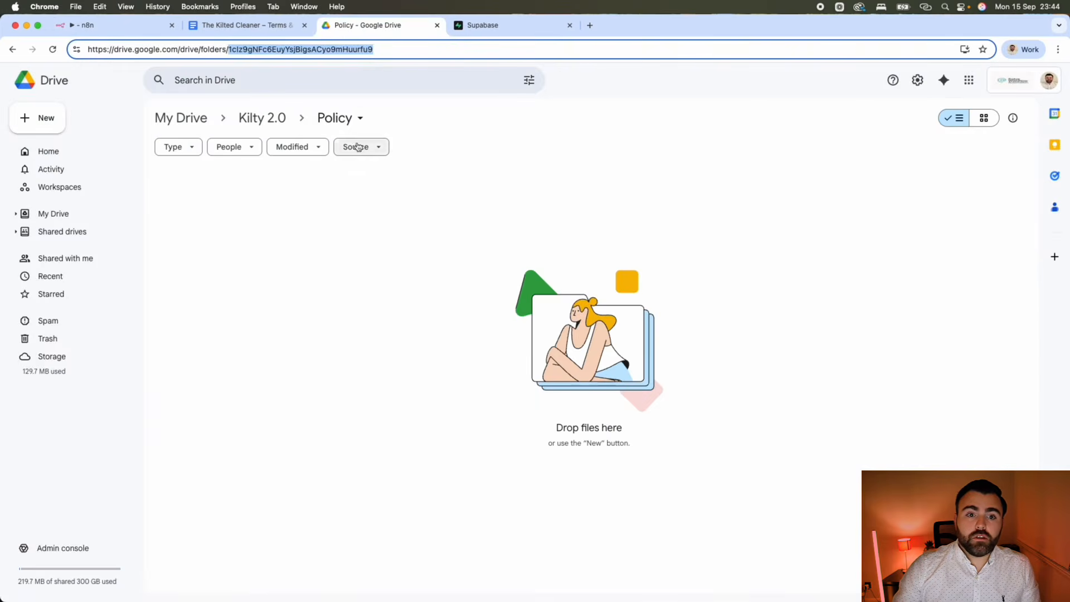
left_click(274, 120)
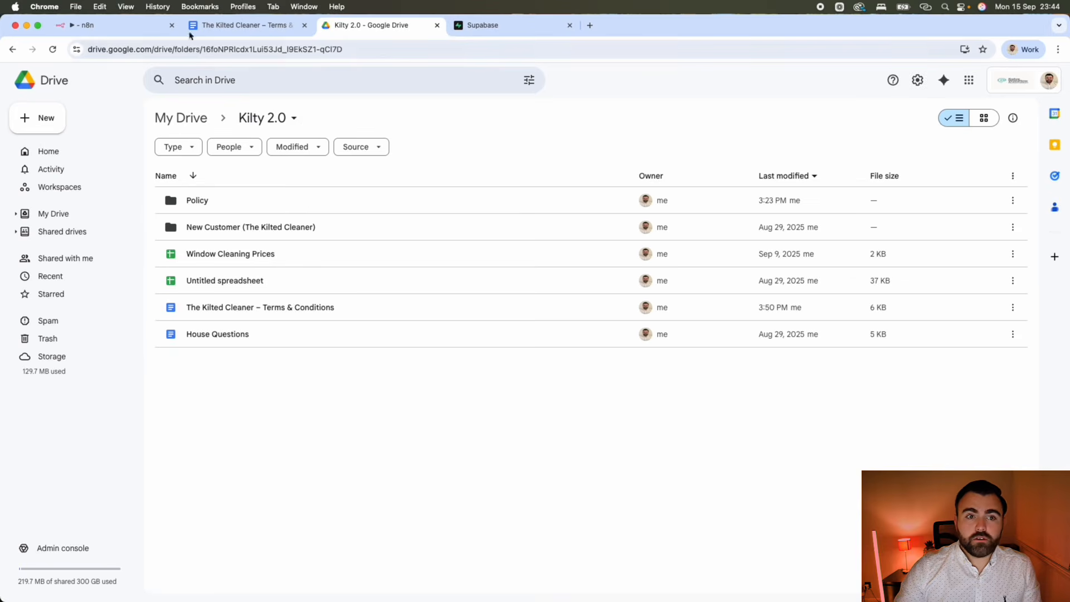
left_click(100, 32)
left_click(370, 27)
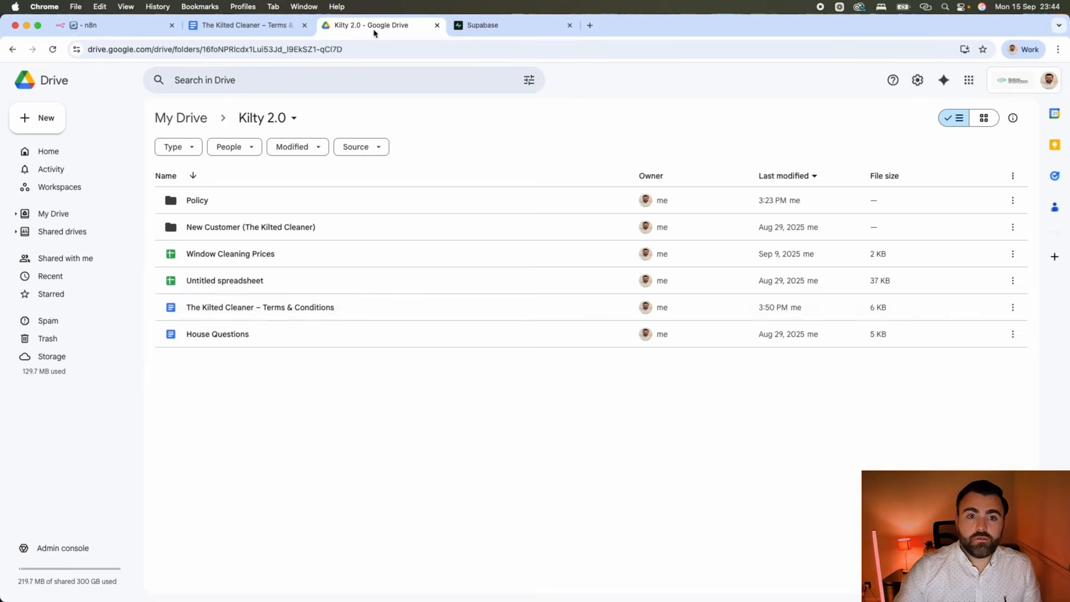
left_click_drag(269, 316, 214, 200)
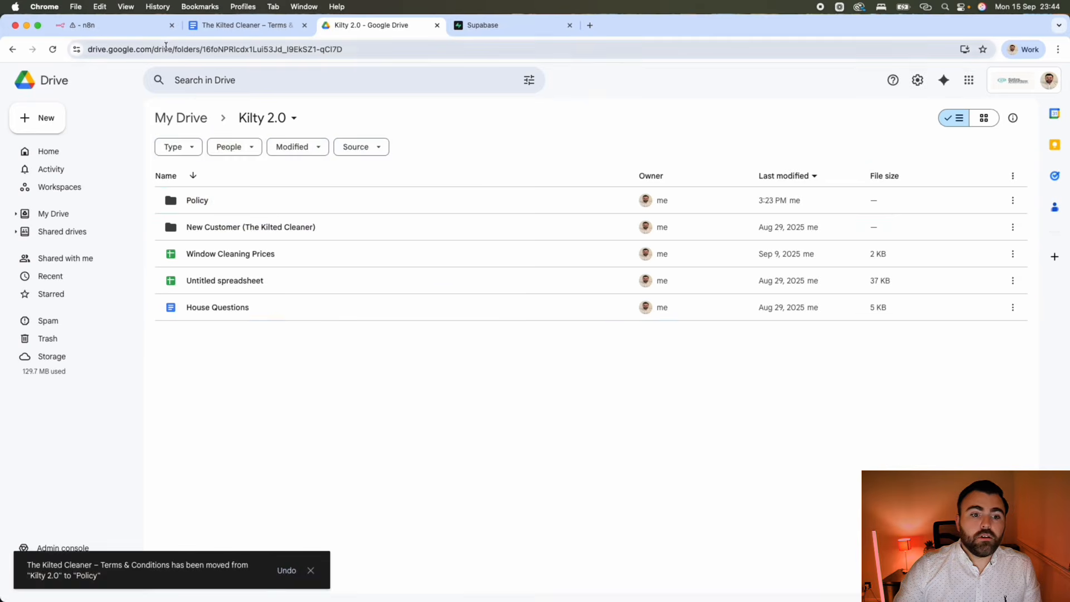
Switch to n8n, fetch a test event for the Google Drive Trigger and return to the canvas.
left_click(125, 7)
left_click(100, 28)
left_click(100, 29)
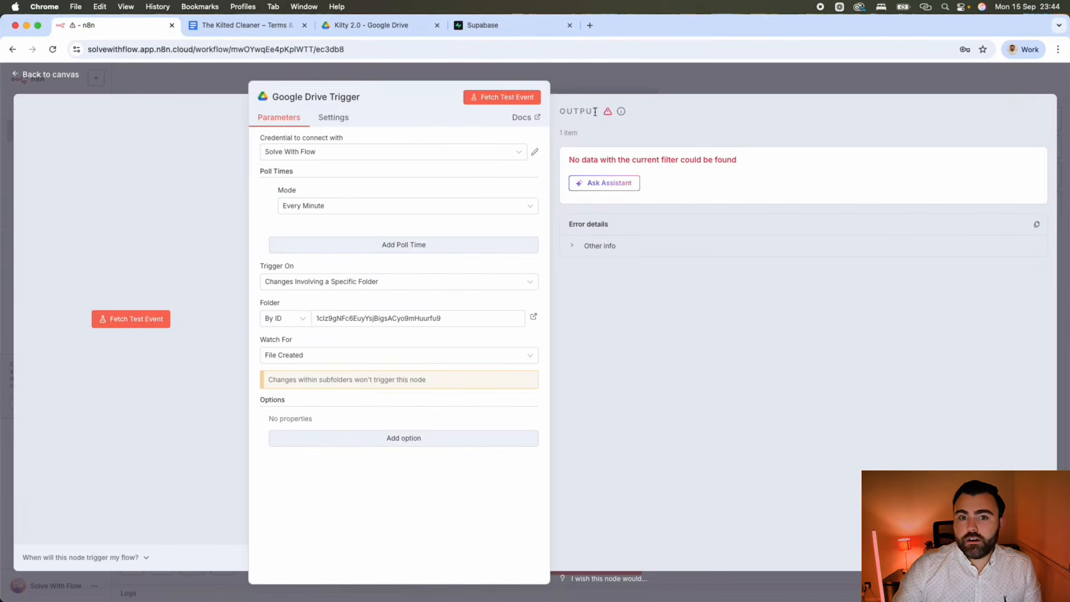
left_click(508, 100)
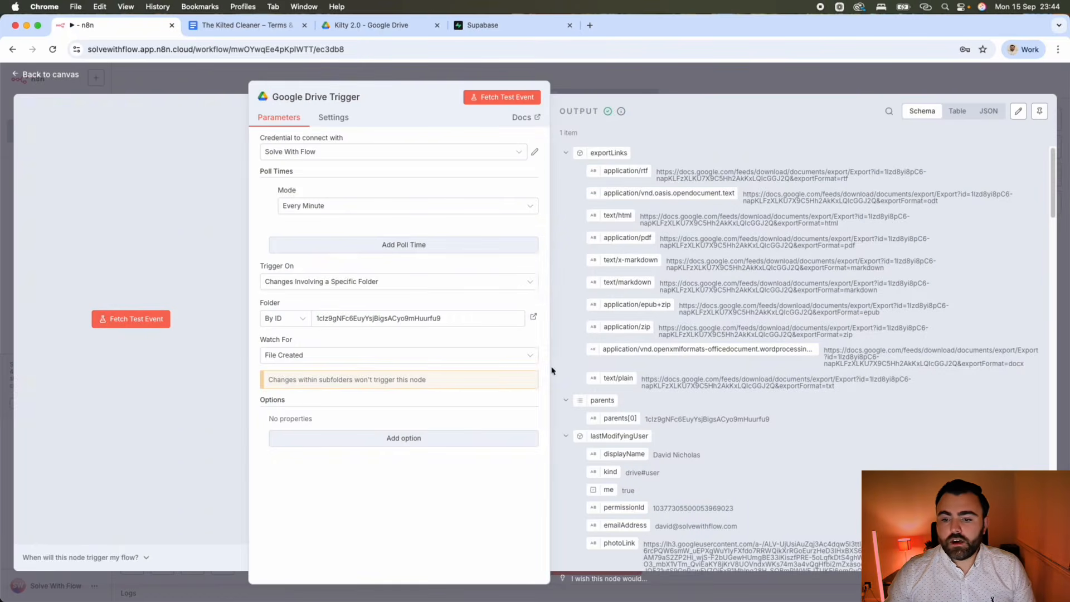
left_click(560, 74)
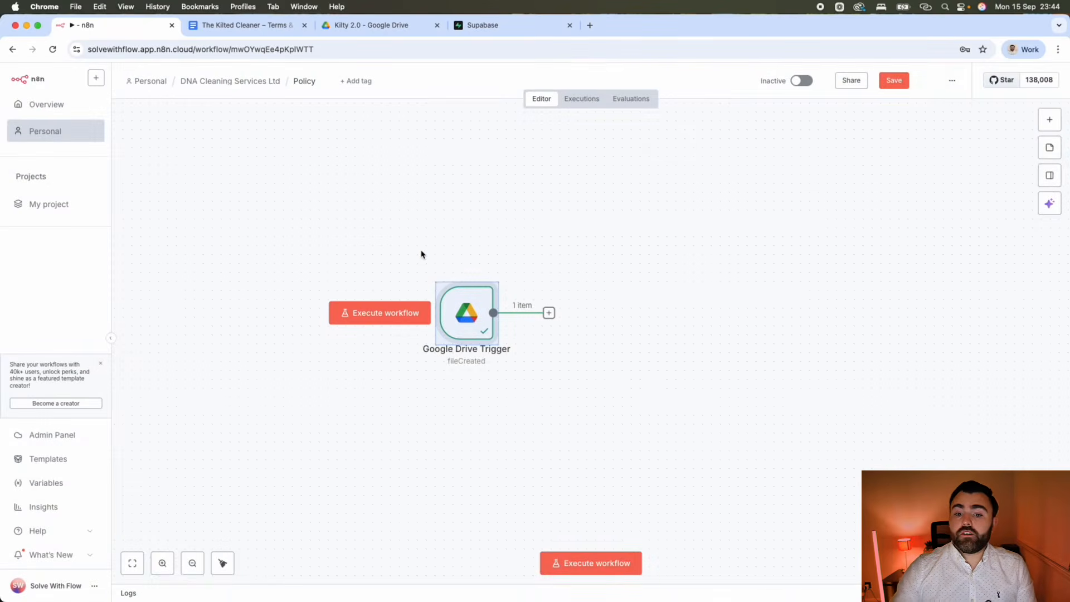
Add a Google Drive "Download file" node after the Google Drive Trigger.
left_click(560, 313)
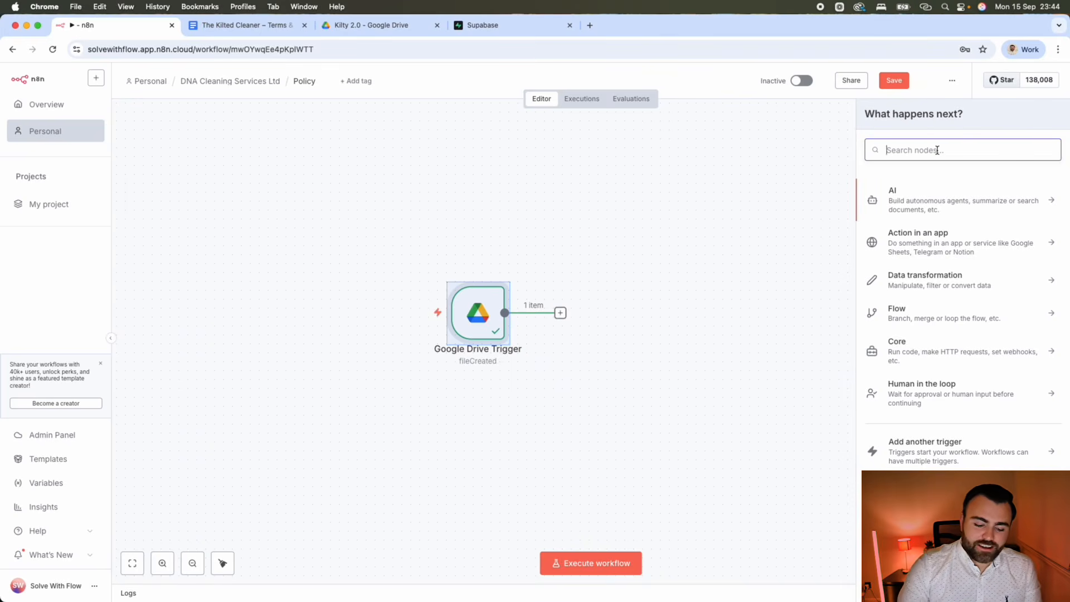
type("drive")
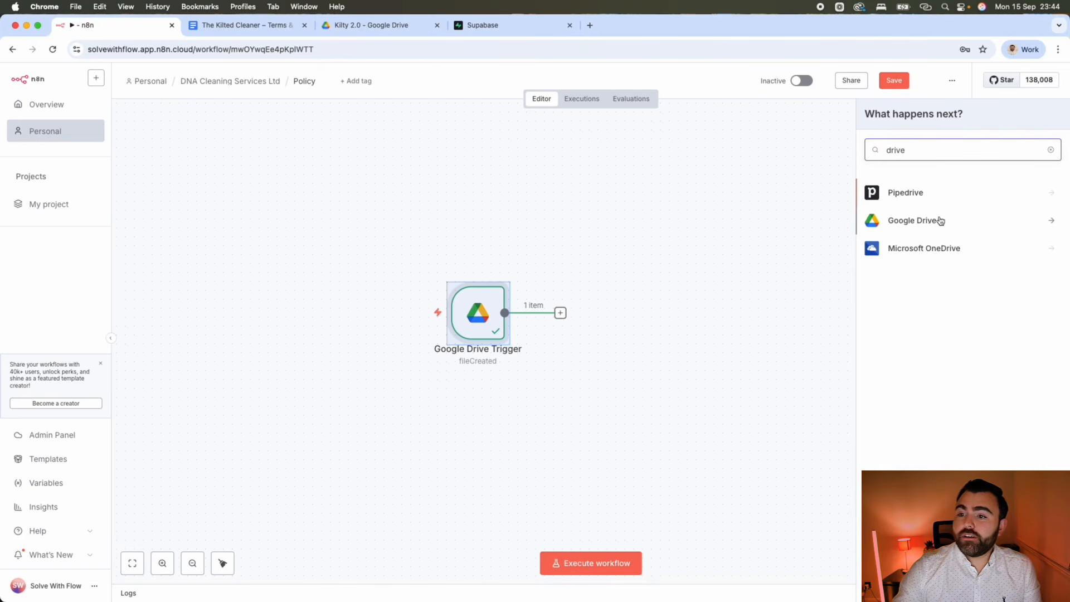
left_click(936, 220)
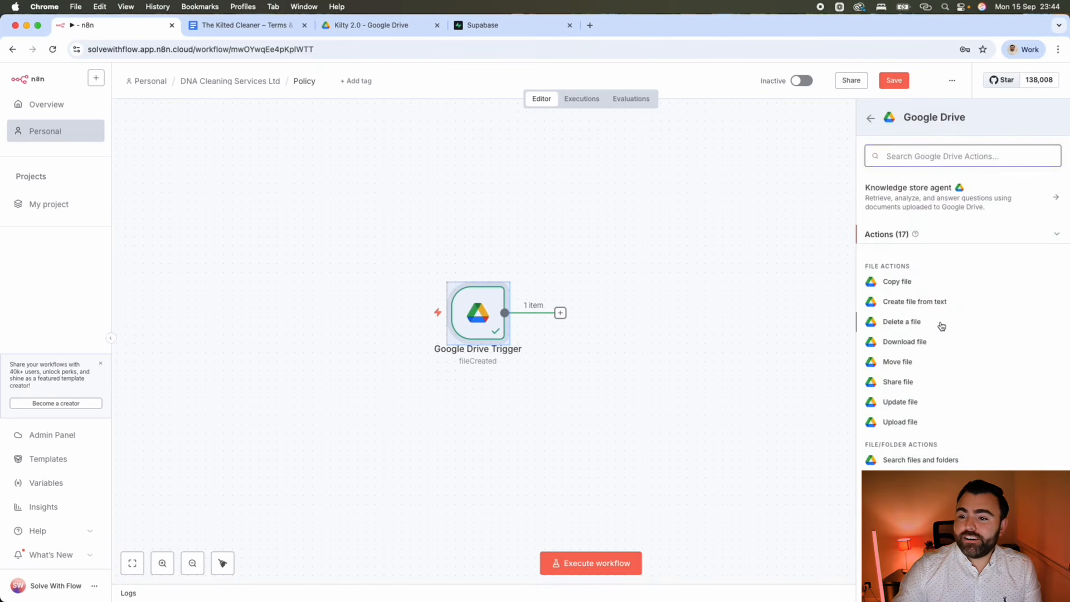
left_click(903, 342)
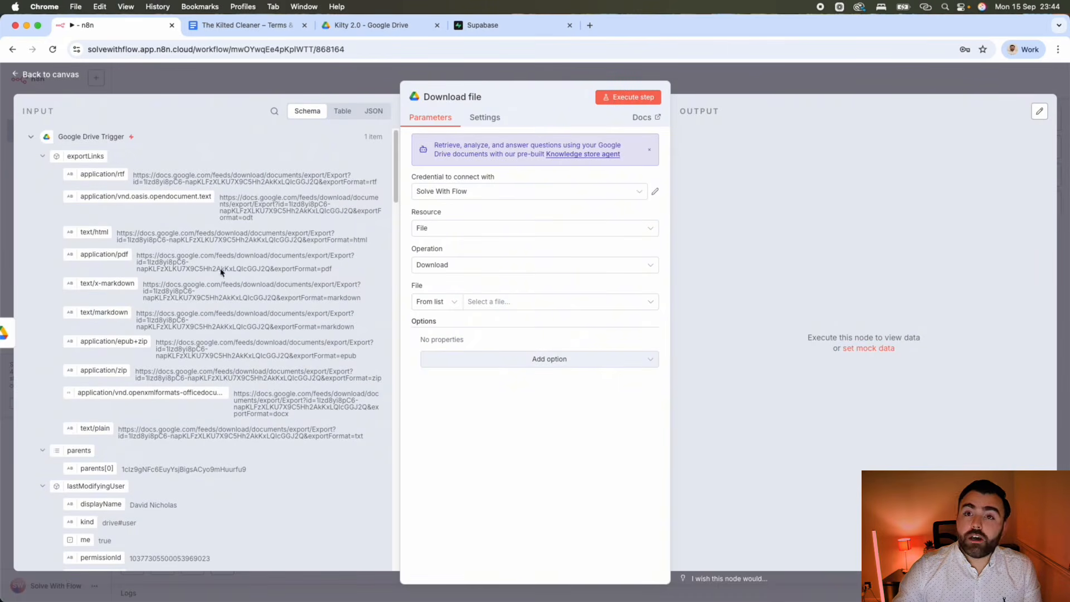
Switch to the Terms & Conditions document in Google Docs and highlight the document ID in its URL.
left_click(245, 25)
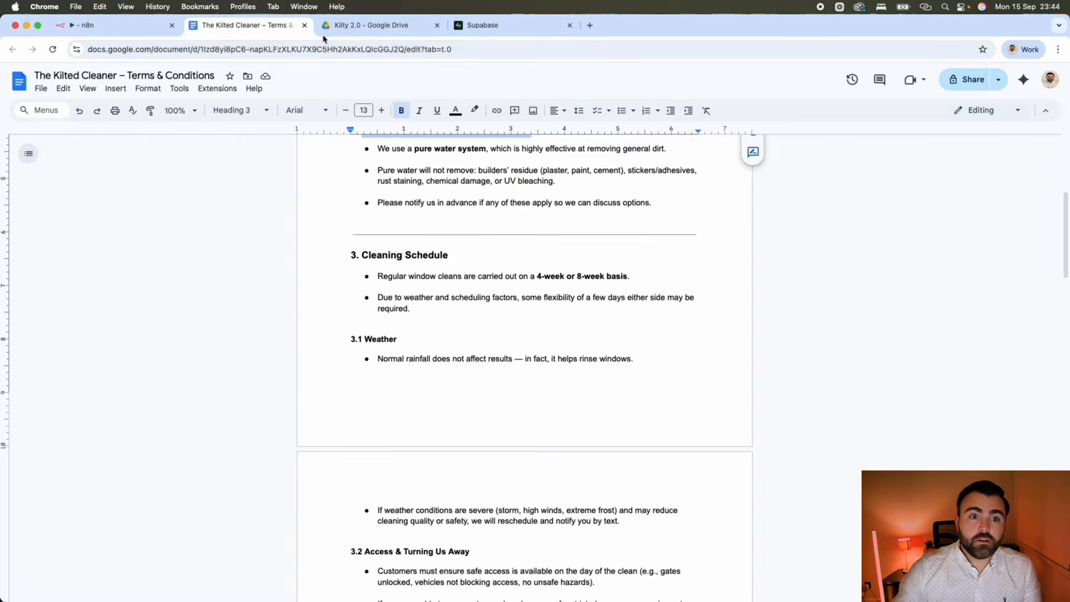
left_click(263, 50)
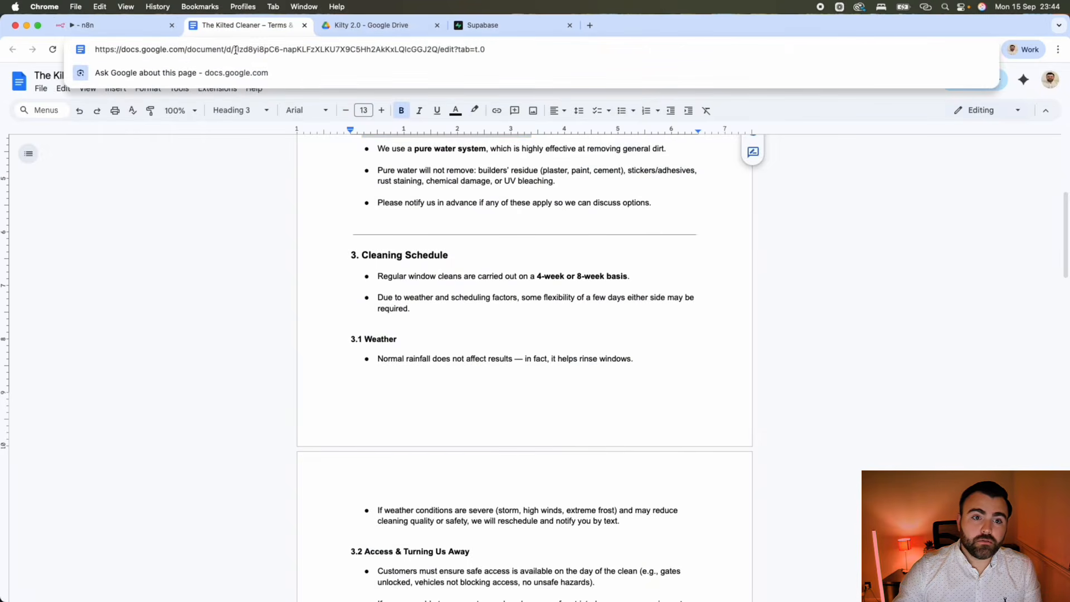
left_click_drag(234, 50, 521, 62)
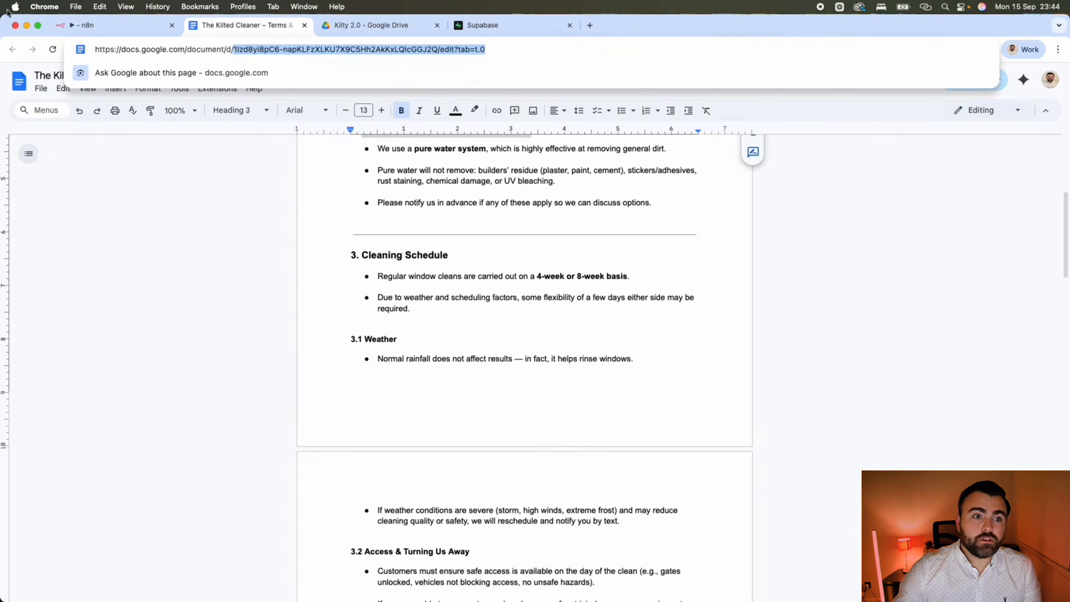
Back in n8n, set the Download file node's file by ID with the expression {{ $json.id }}.
left_click(133, 25)
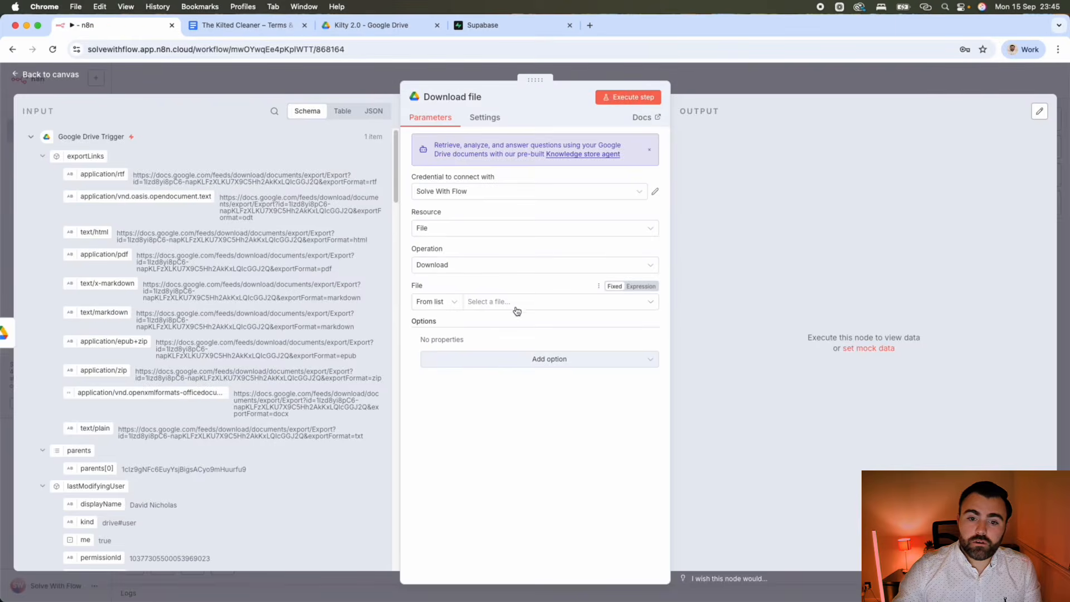
left_click(436, 301)
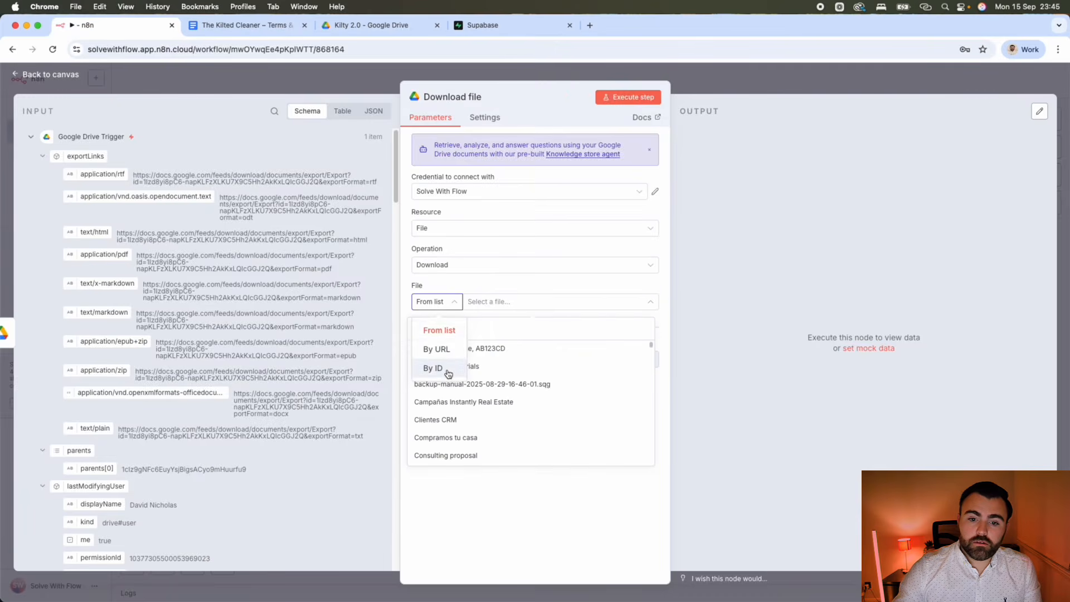
left_click(436, 368)
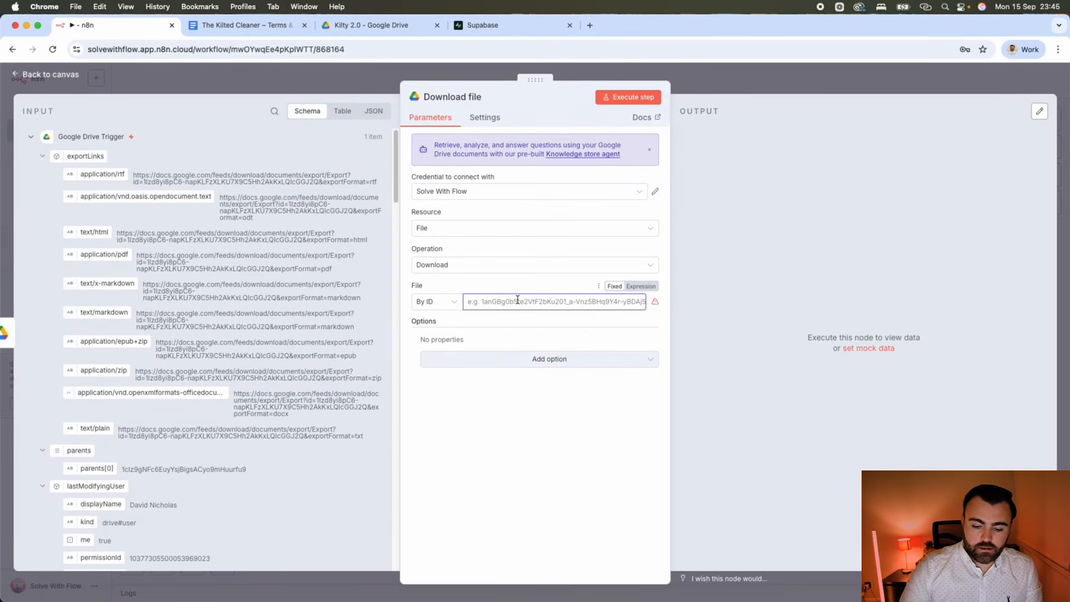
type("{{ ")
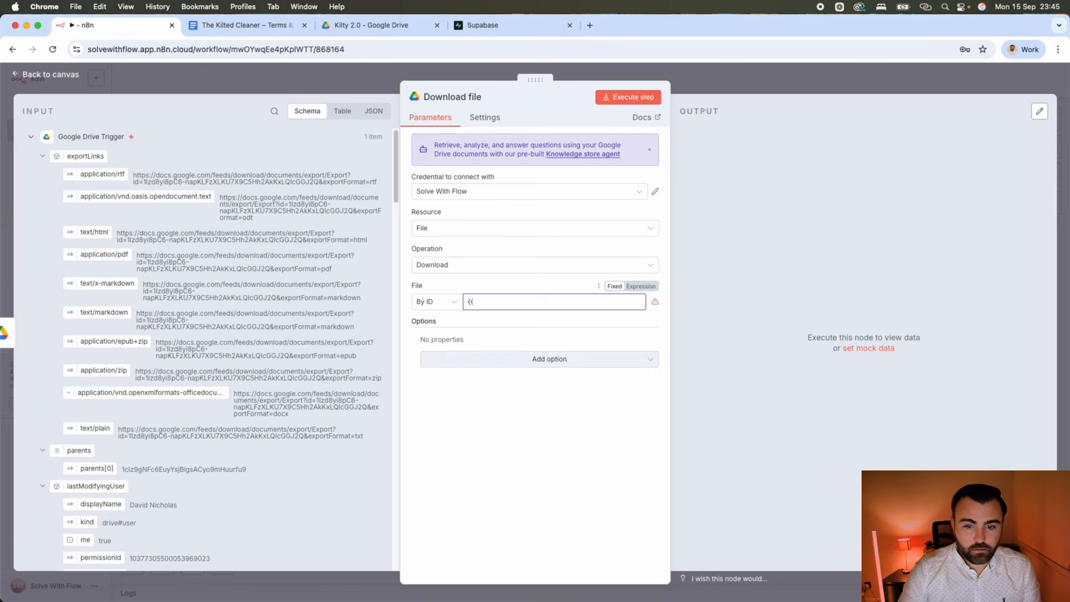
type("$")
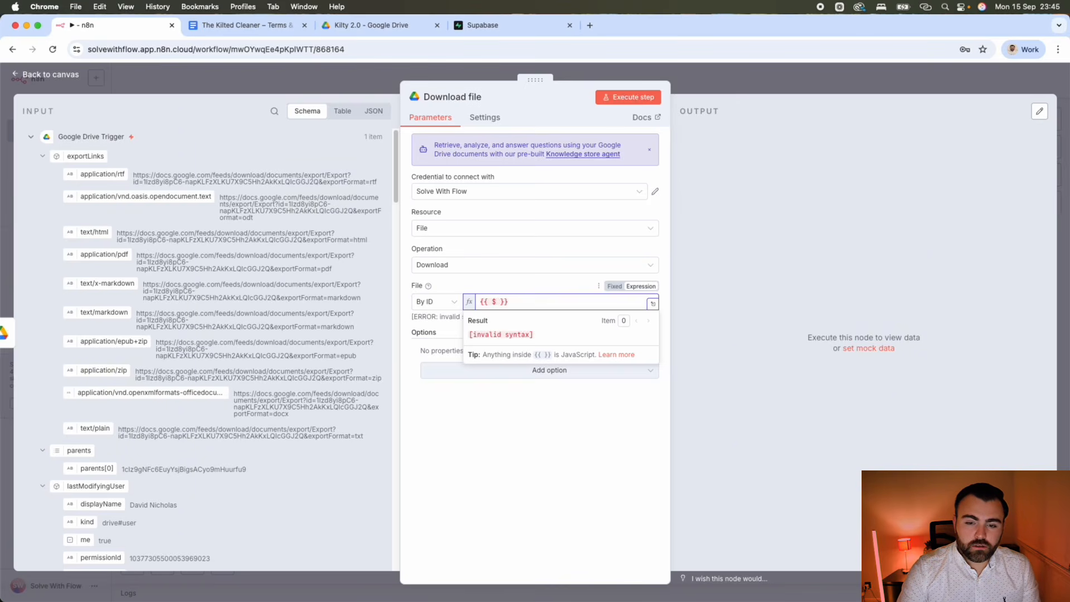
type("json.")
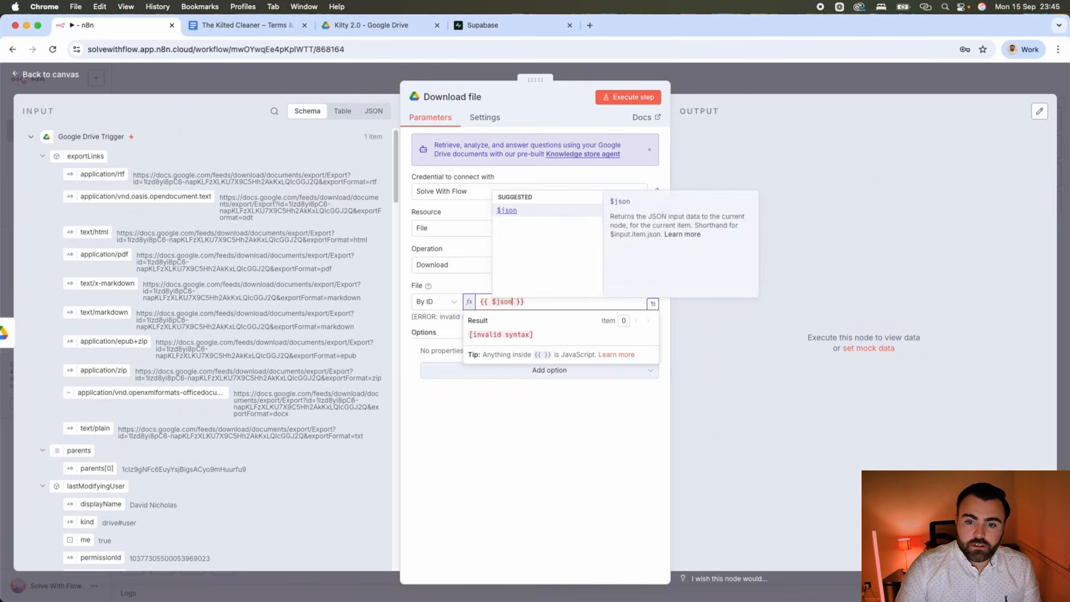
type("id")
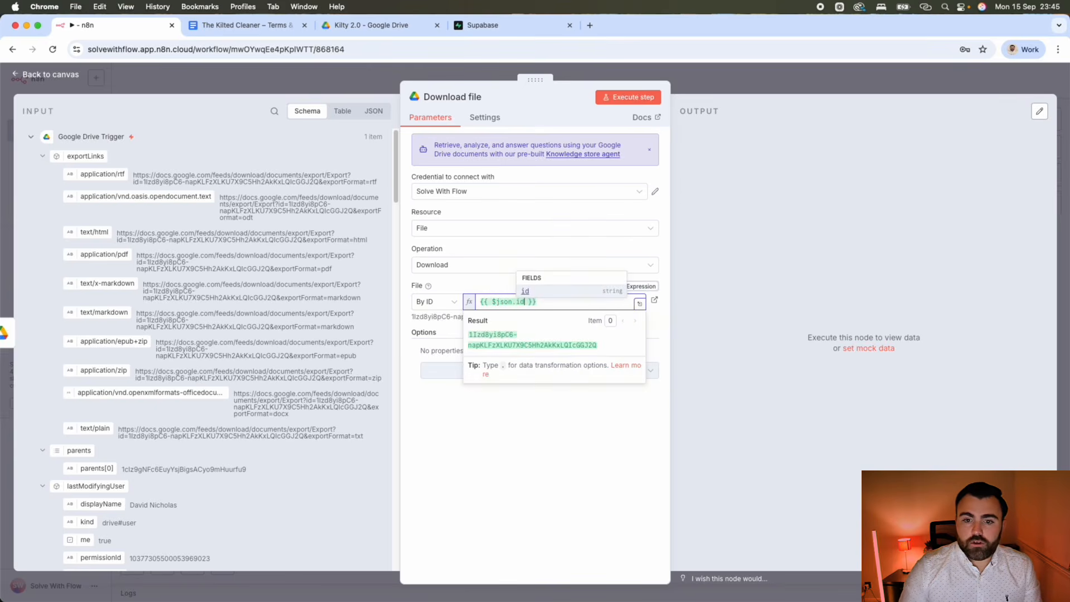
left_click(576, 305)
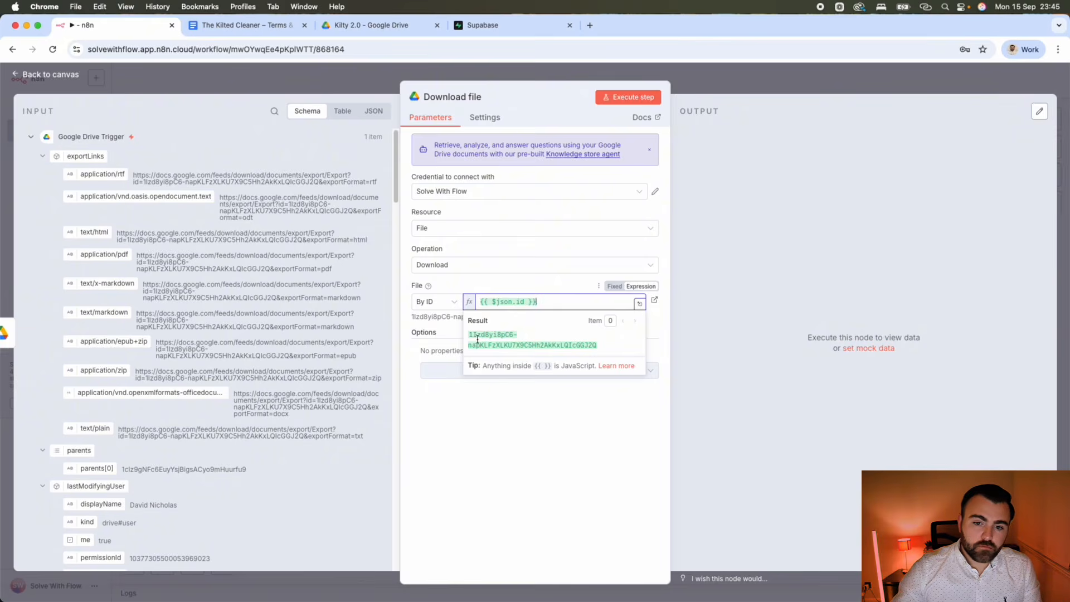
Compare the file ID resolved by the expression with the ID in the Terms & Conditions document's Google Docs URL, and return to n8n.
left_click_drag(470, 337, 612, 348)
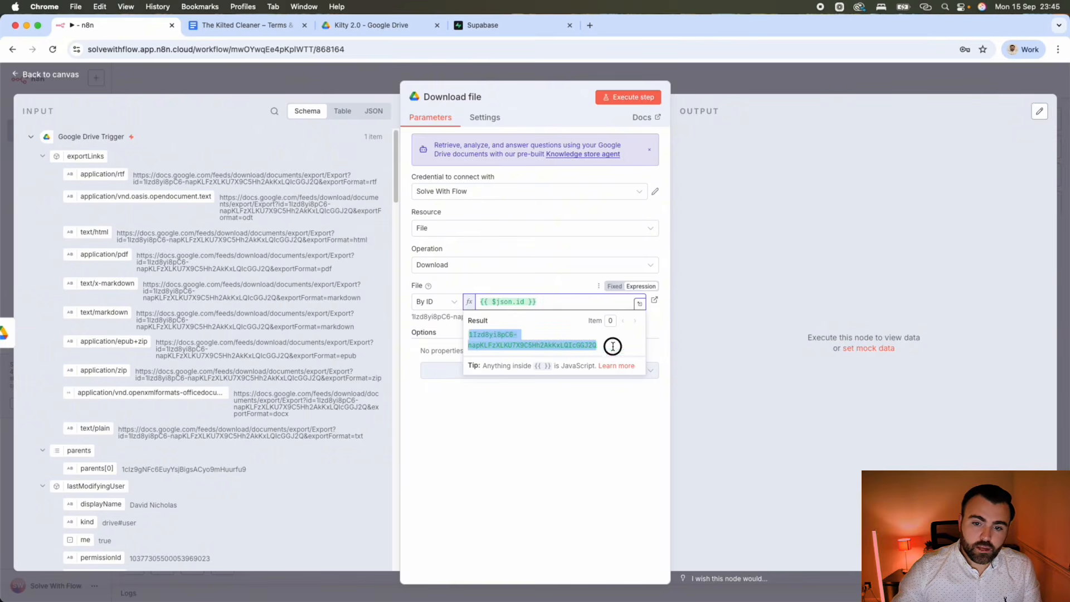
left_click(253, 33)
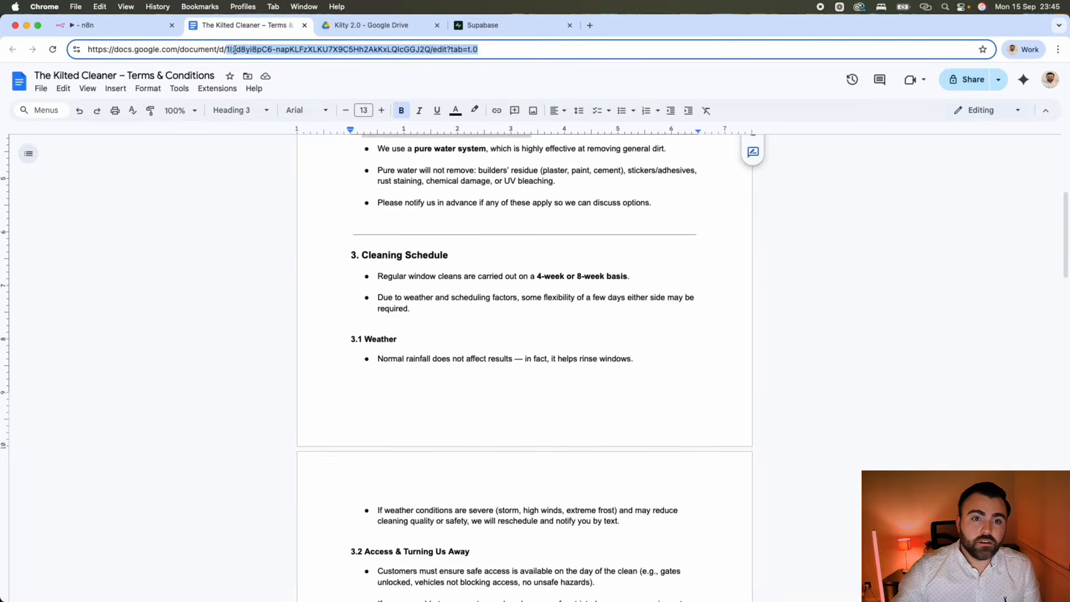
left_click(442, 49)
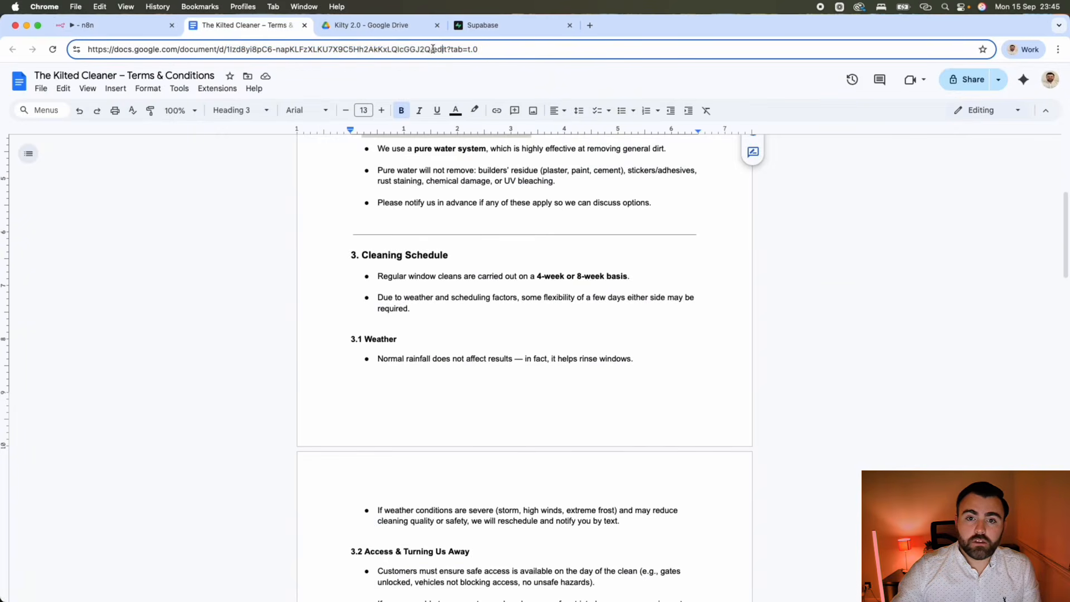
left_click_drag(431, 49, 226, 49)
left_click(117, 24)
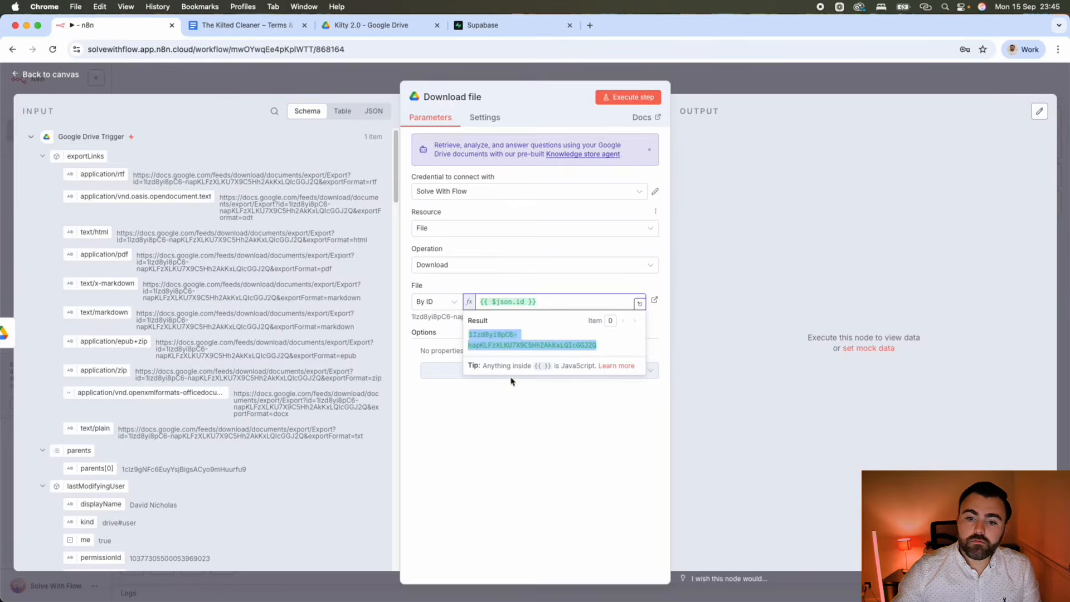
Locate the id field in the Google Drive Trigger's input data and execute the Download file node.
left_click(466, 438)
scroll(137, 449, "down", 5)
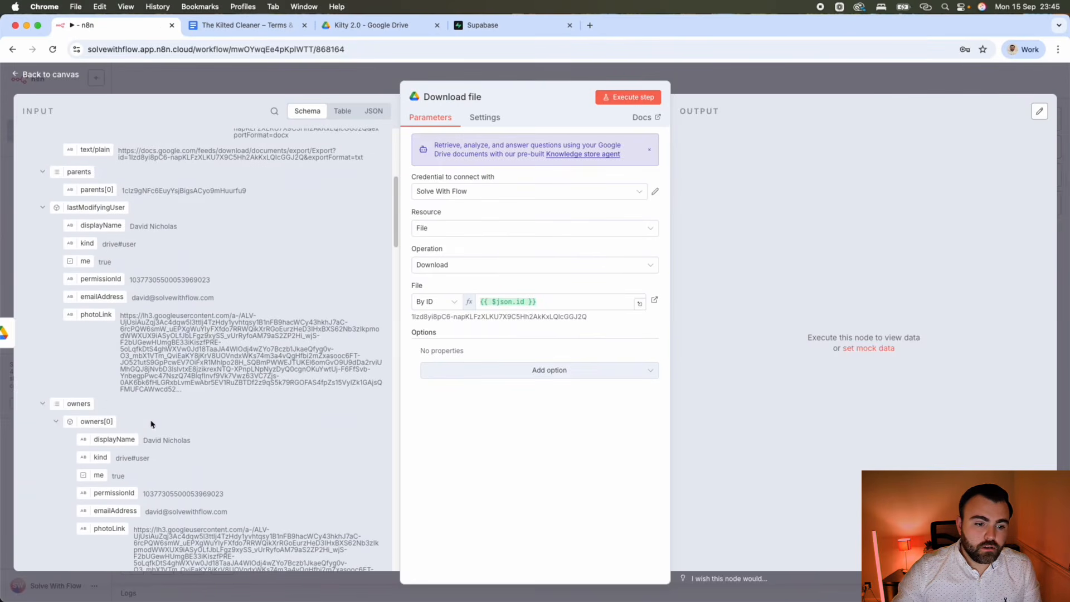
scroll(151, 424, "down", 10)
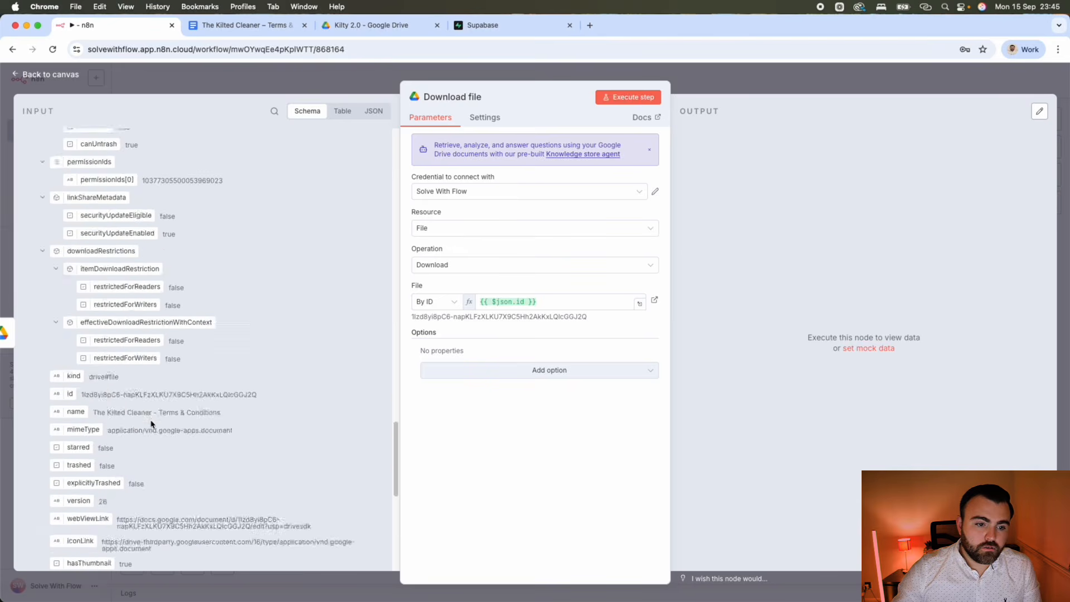
scroll(152, 424, "down", 10)
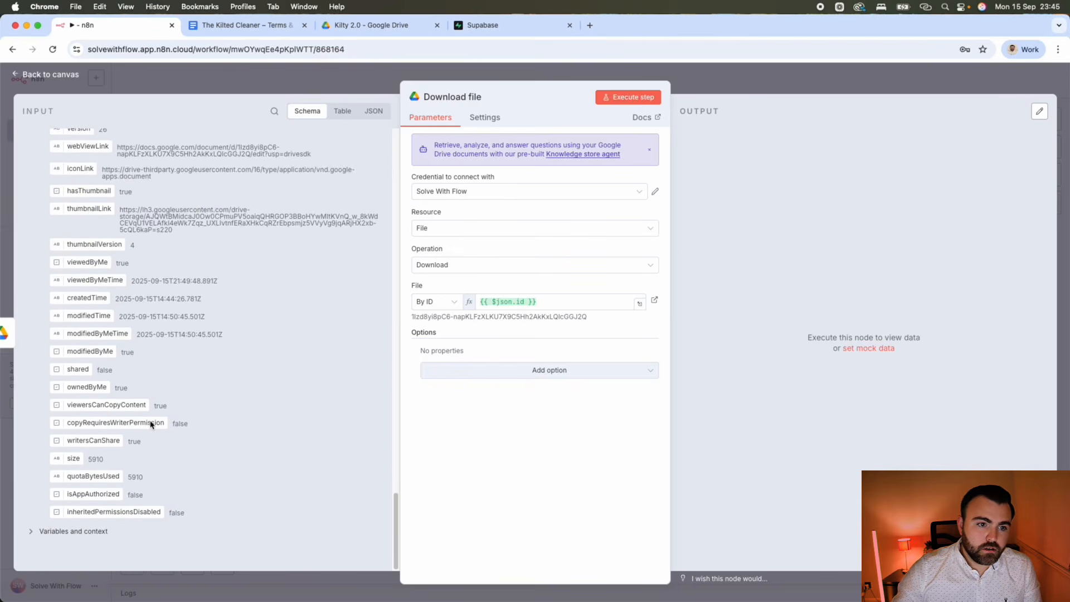
scroll(151, 425, "up", 10)
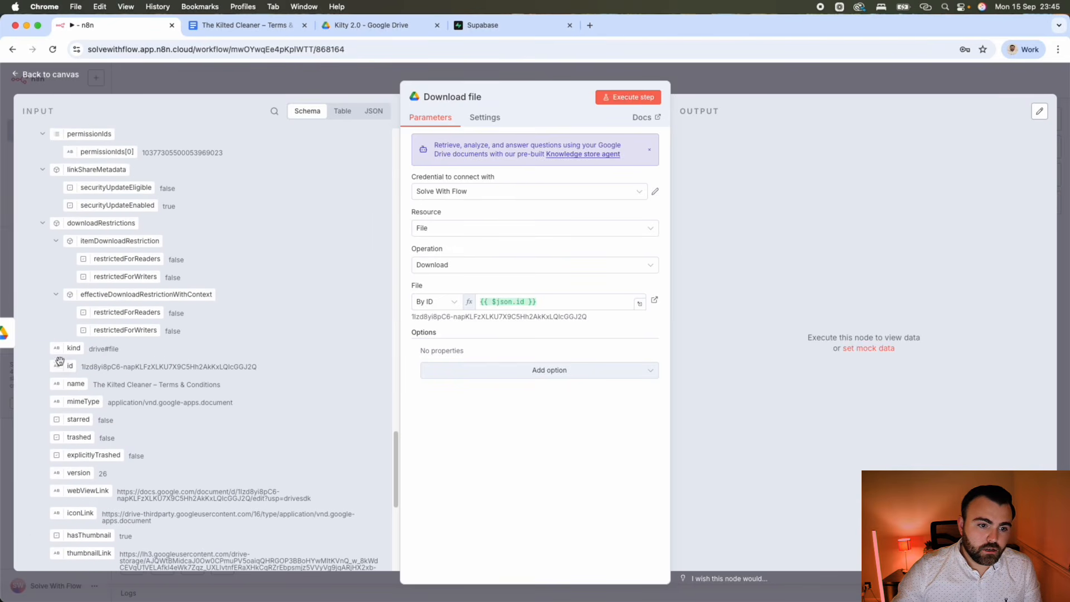
left_click_drag(82, 366, 260, 363)
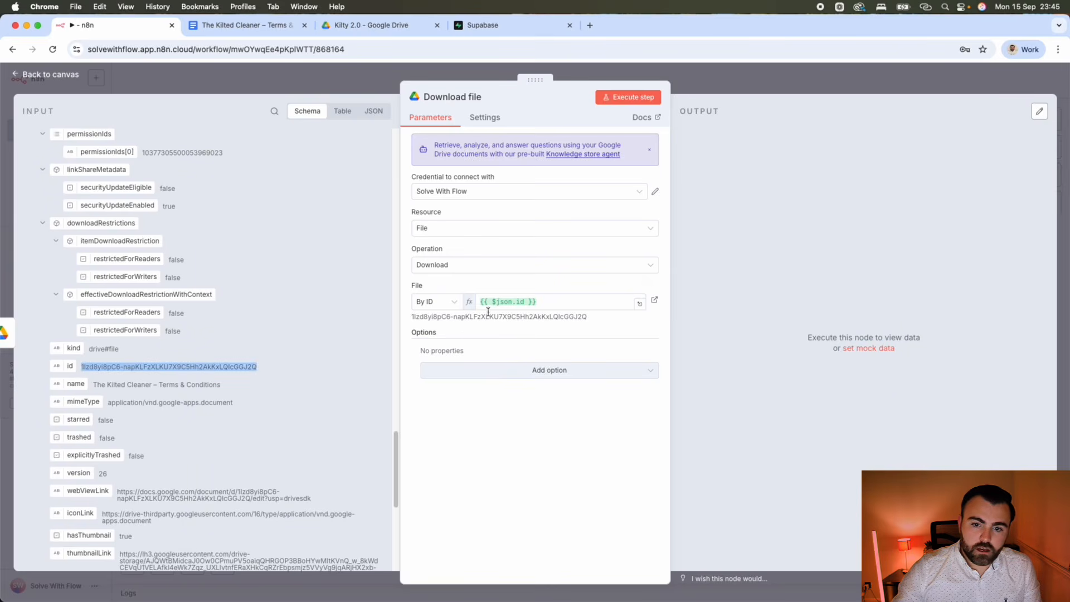
left_click(412, 319)
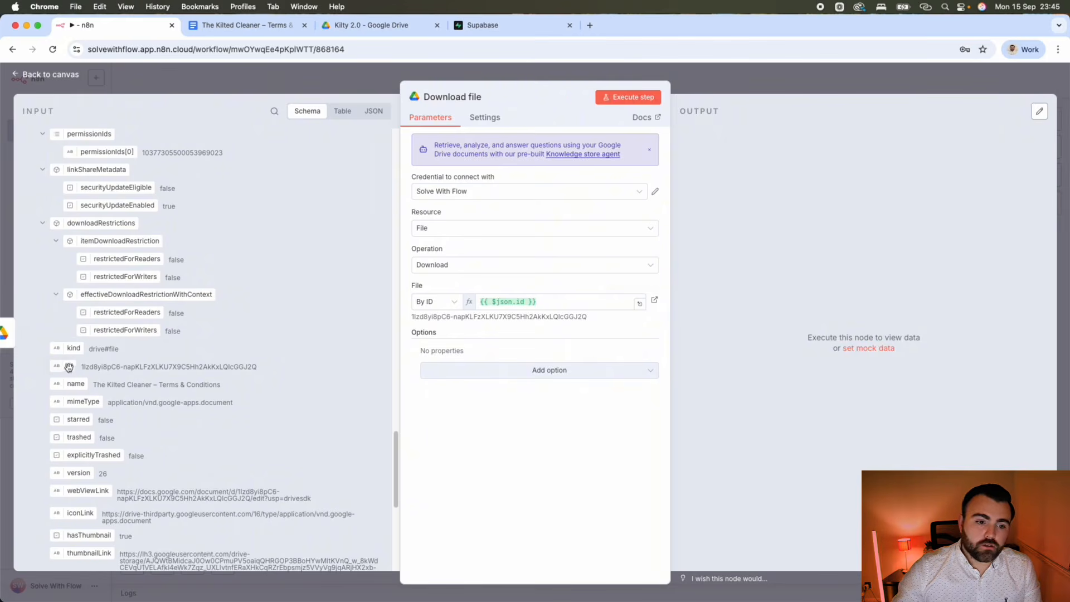
left_click(628, 97)
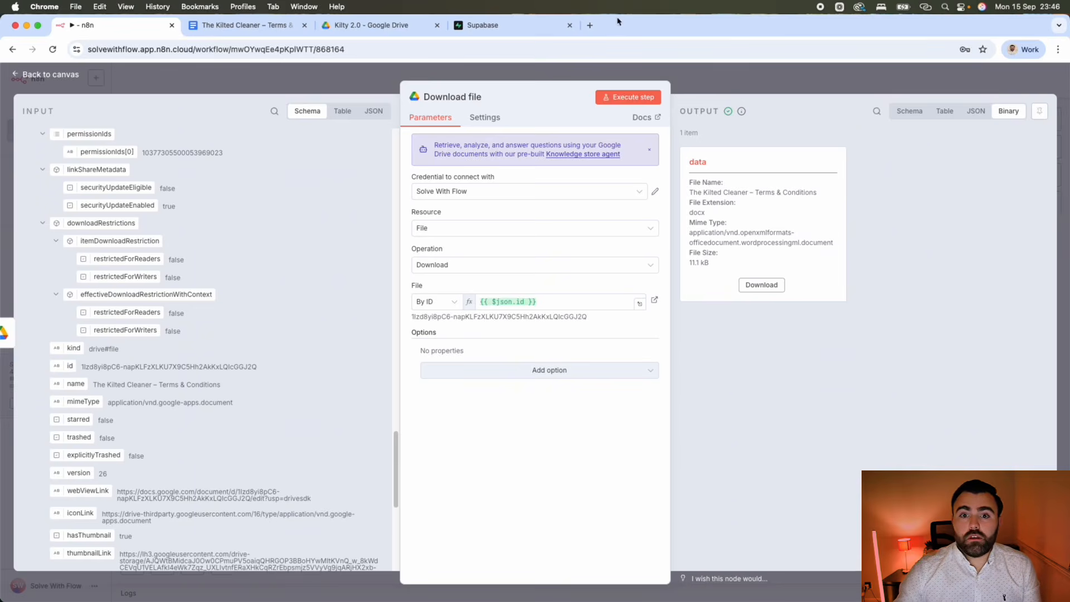
Switch to Supabase, start a new project in The Kilted Cleaner organization and name it Kilty 2.0.
left_click(501, 25)
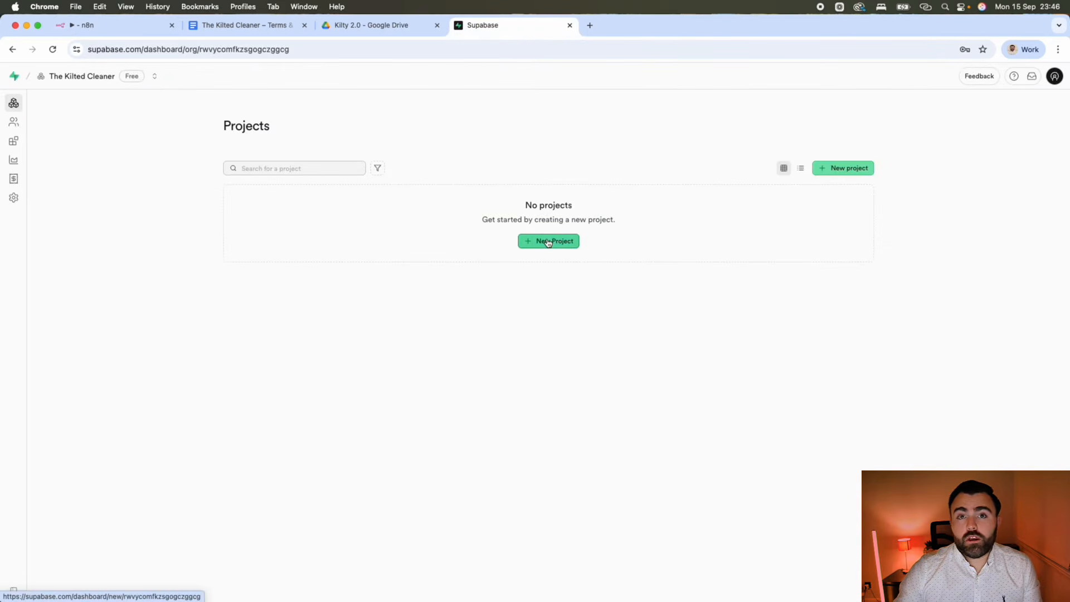
left_click(548, 242)
left_click(549, 241)
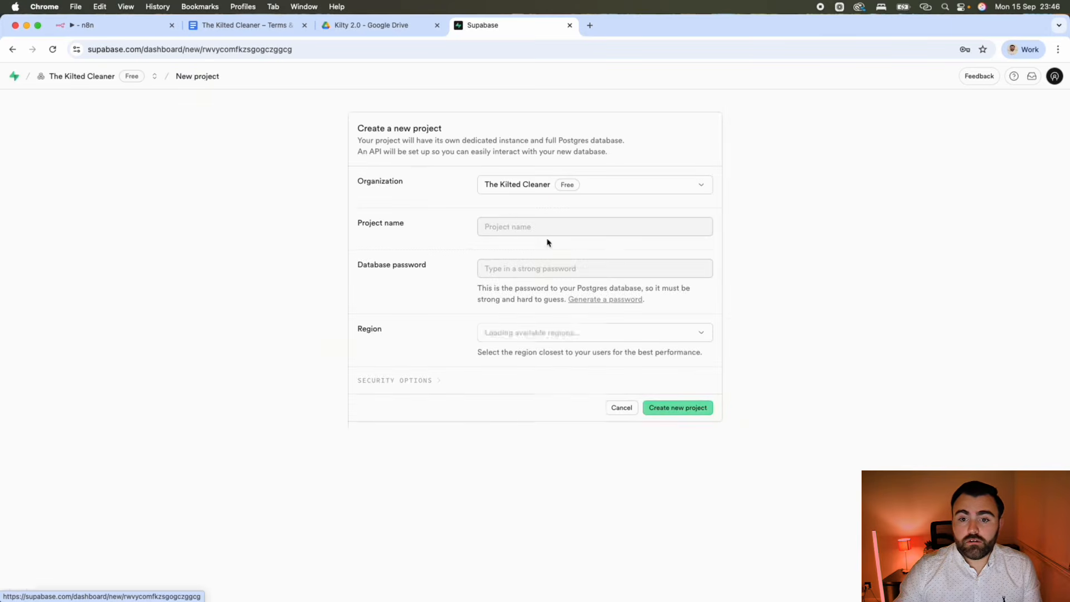
left_click(515, 231)
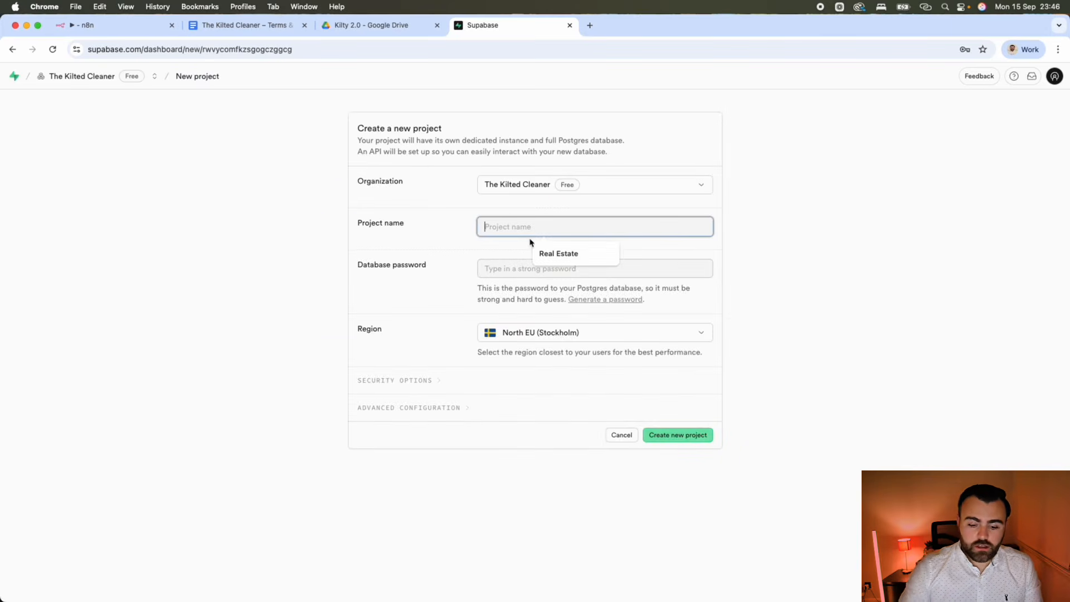
type("Ki")
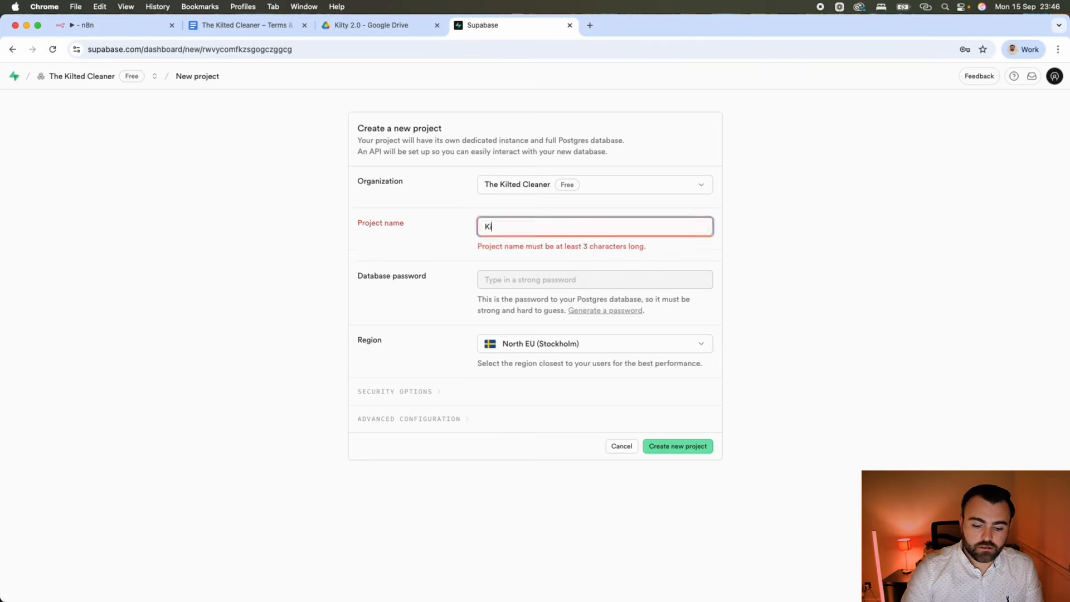
type("lty 2.0")
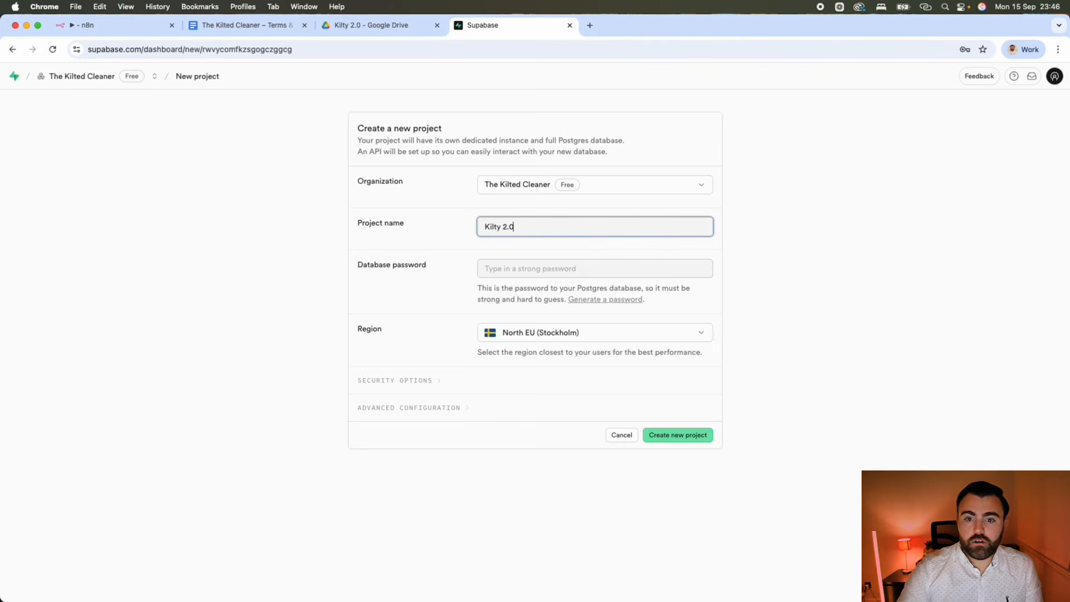
Copy the password of the TKC AI Agent login in RoboForm and paste it as the Supabase project's database password.
left_click(527, 275)
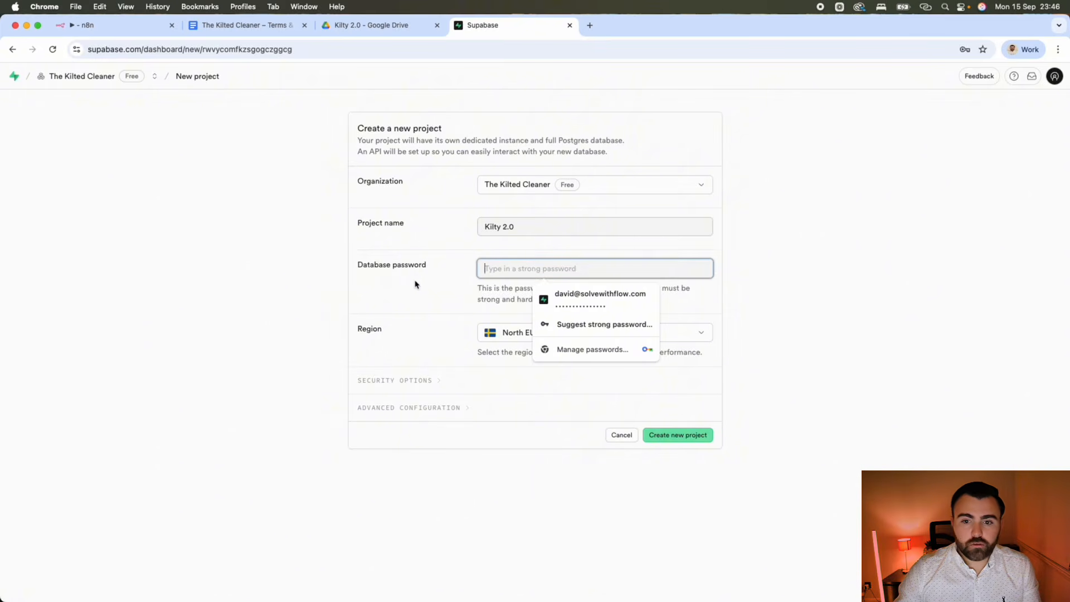
key("super+grave")
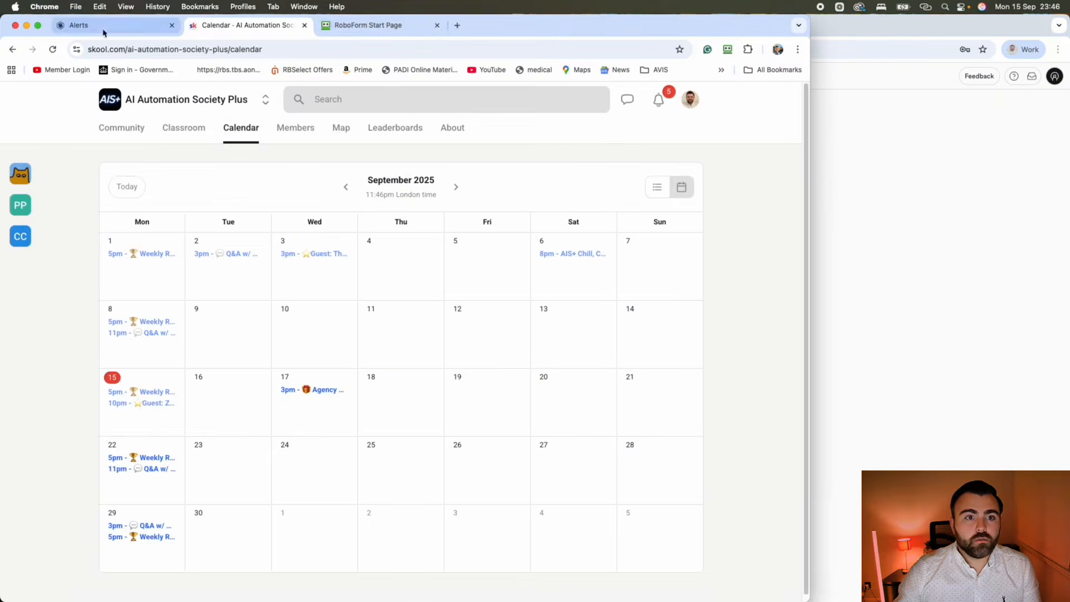
left_click(396, 29)
left_click(424, 231)
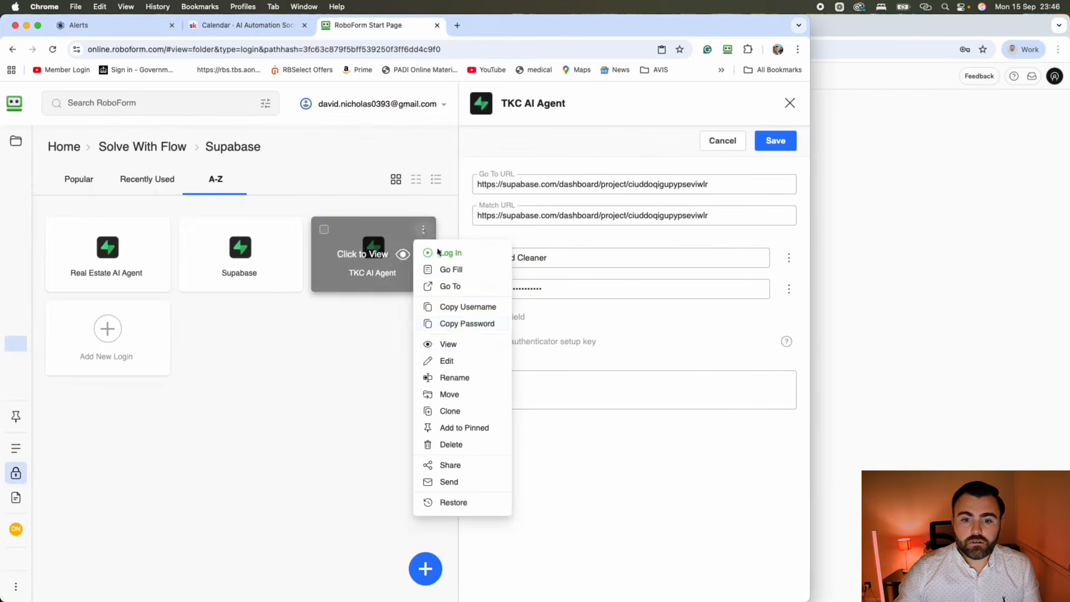
left_click(444, 323)
key("super+grave")
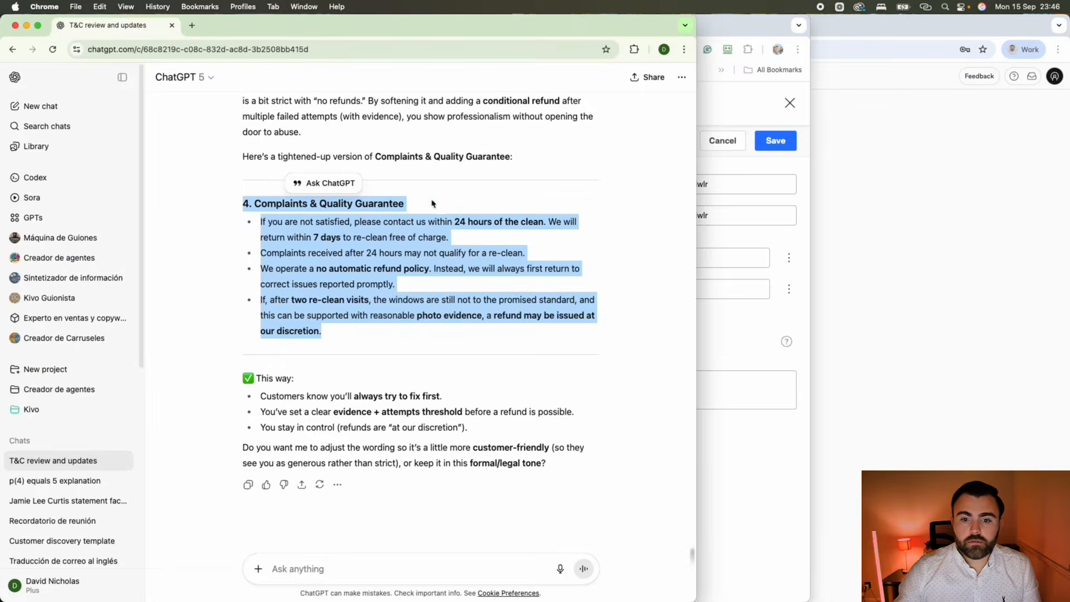
left_click(735, 244)
left_click(857, 168)
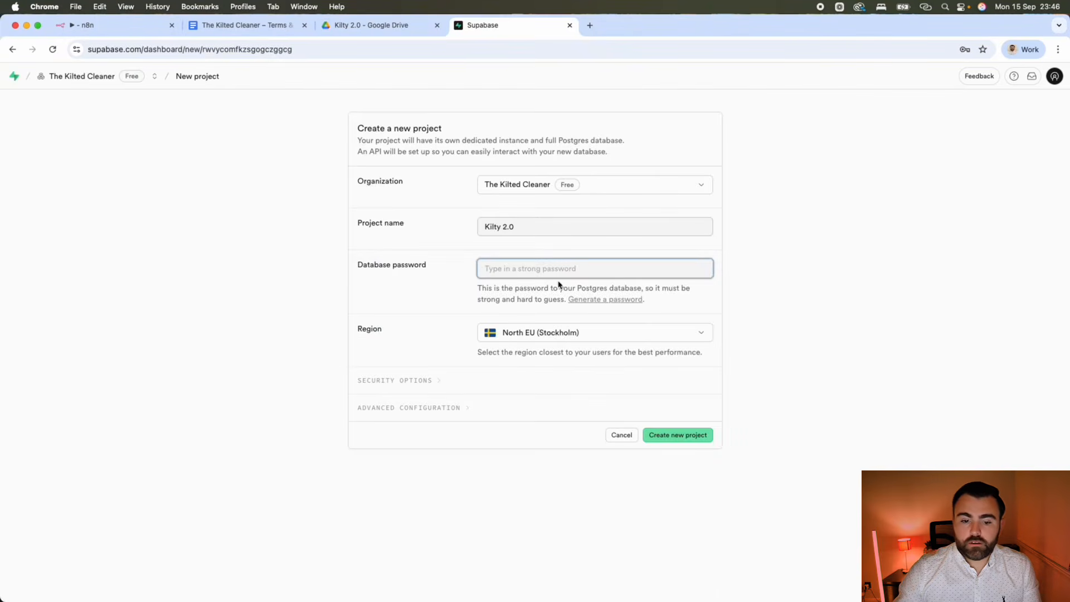
key("super+v")
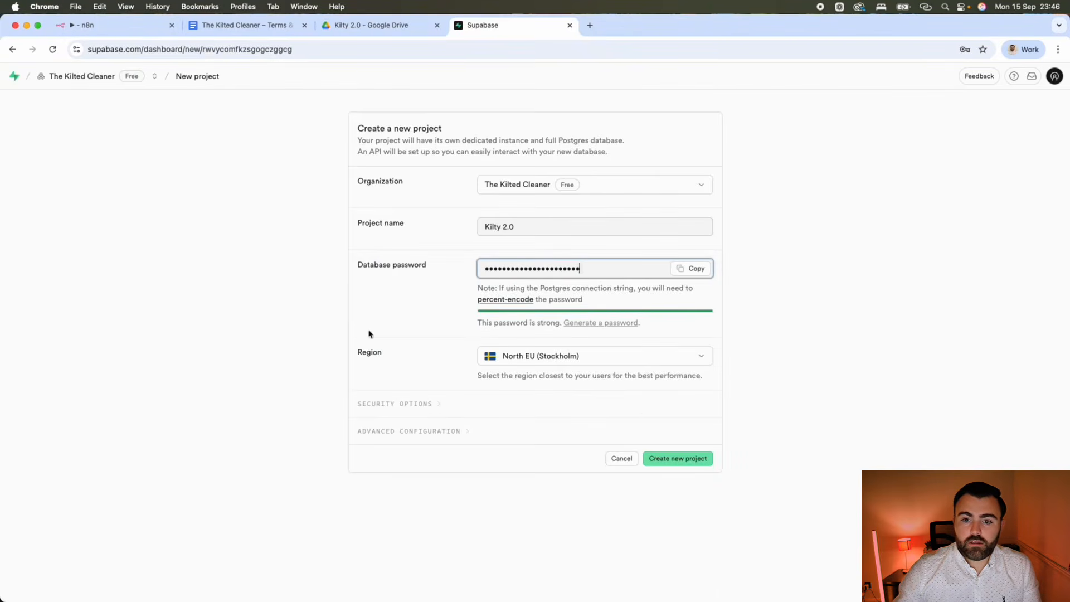
Create the Kilty 2.0 project in the North EU (Stockholm) region and open its API settings.
left_click(673, 462)
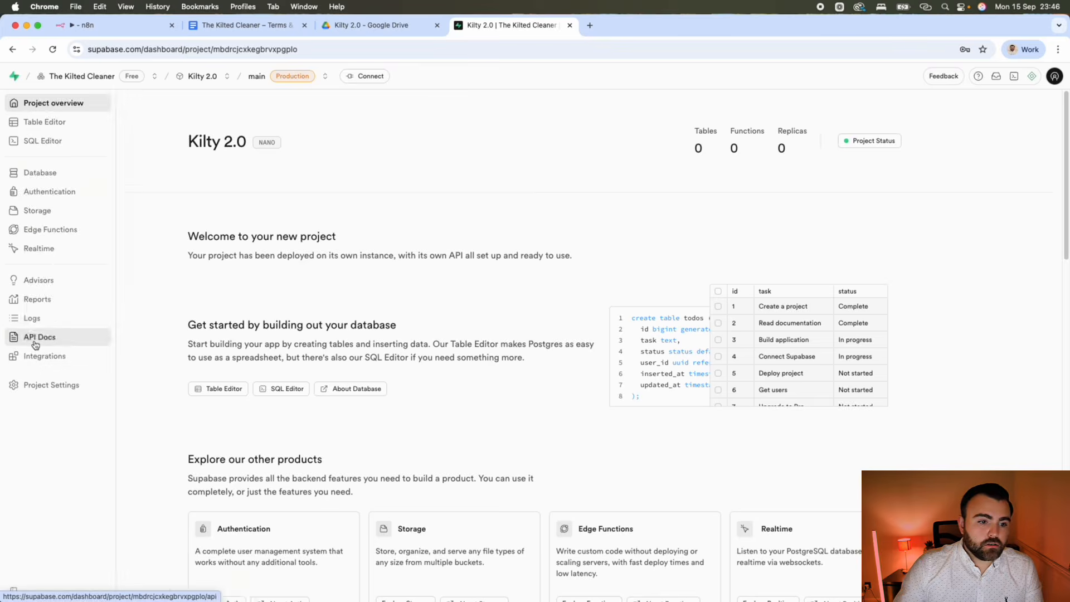
left_click(35, 337)
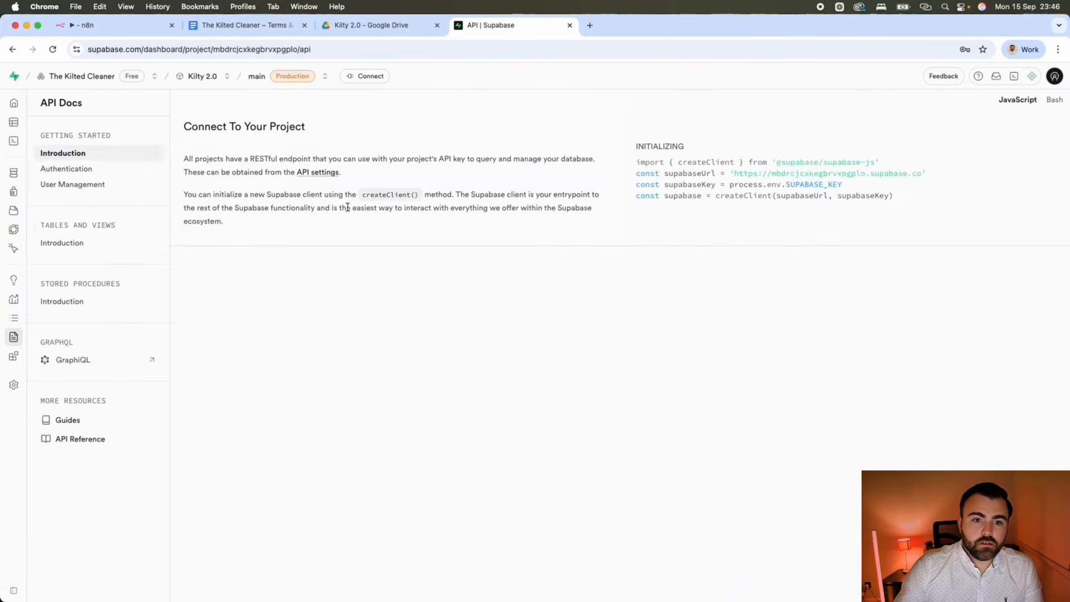
left_click(321, 172)
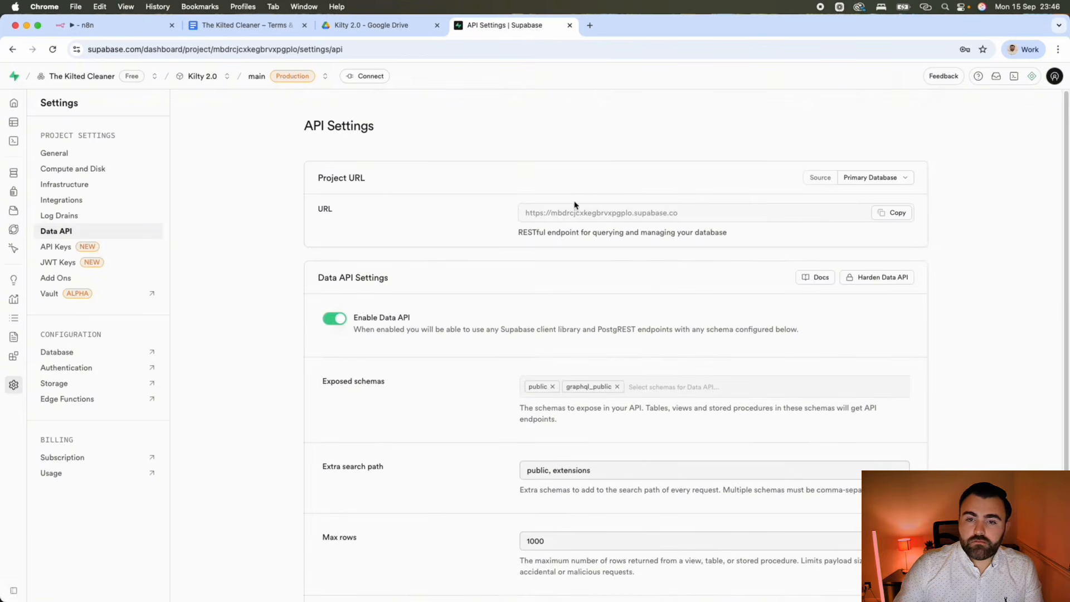
Back in n8n, add a Supabase Vector Store node with the "Add documents to vector store" action after the Download file node.
left_click(89, 25)
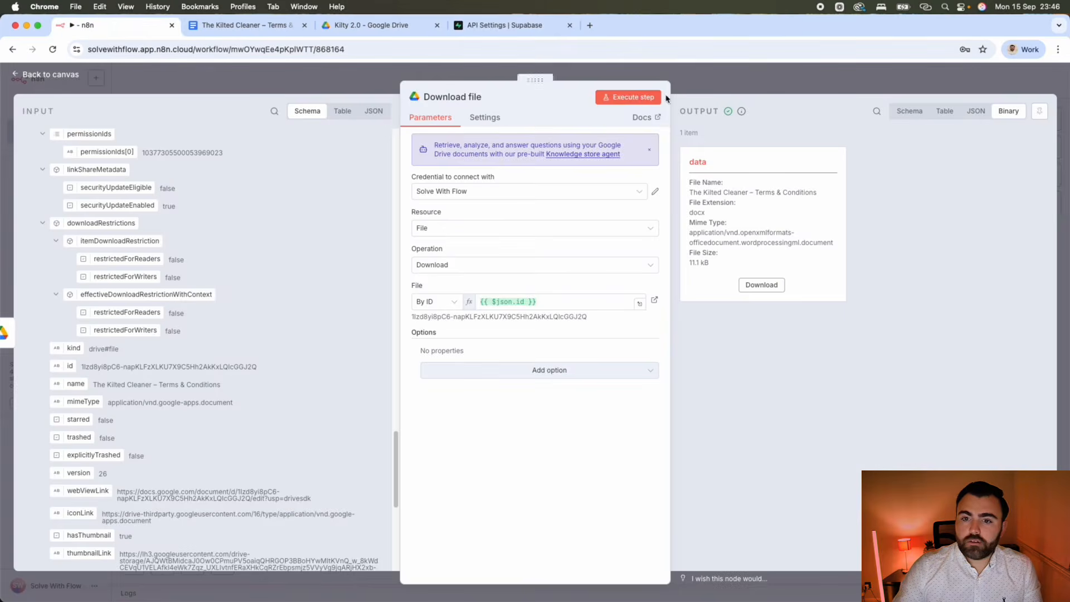
left_click(694, 91)
scroll(675, 314, "right", 3)
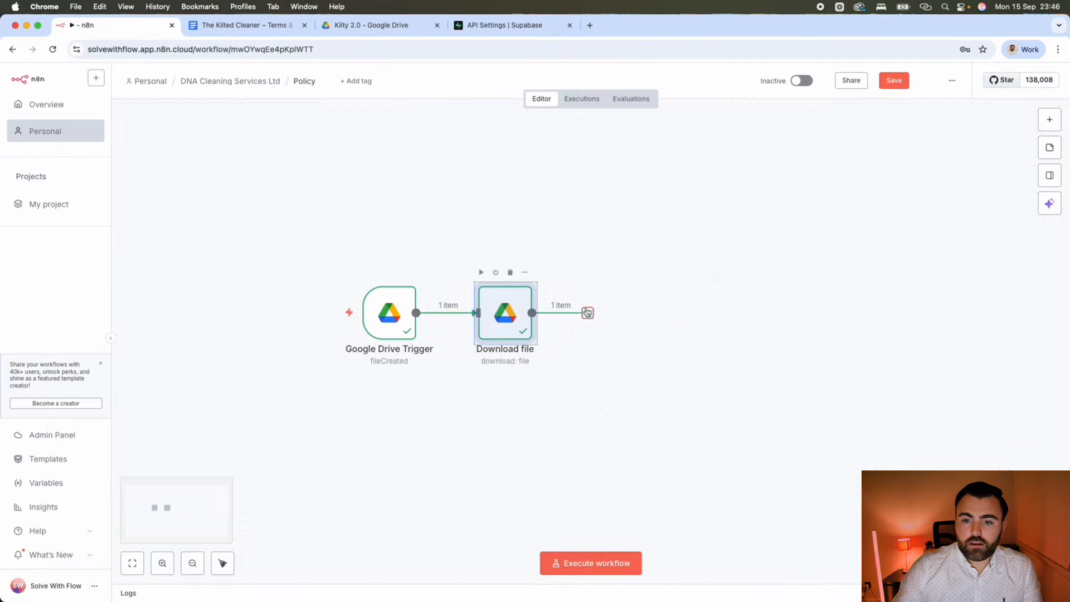
left_click(587, 312)
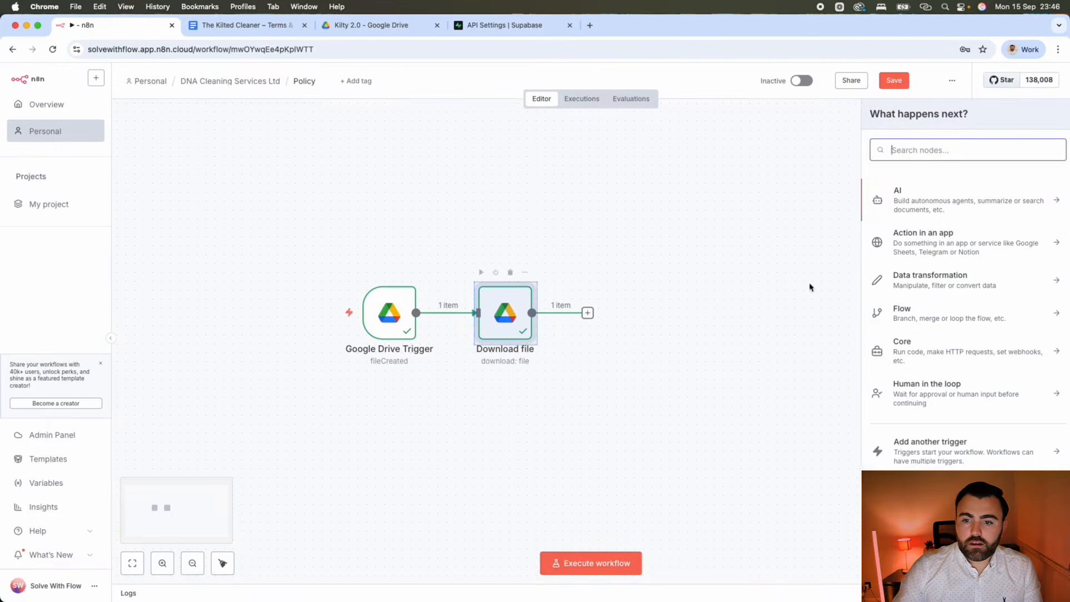
left_click(957, 157)
type("vecto")
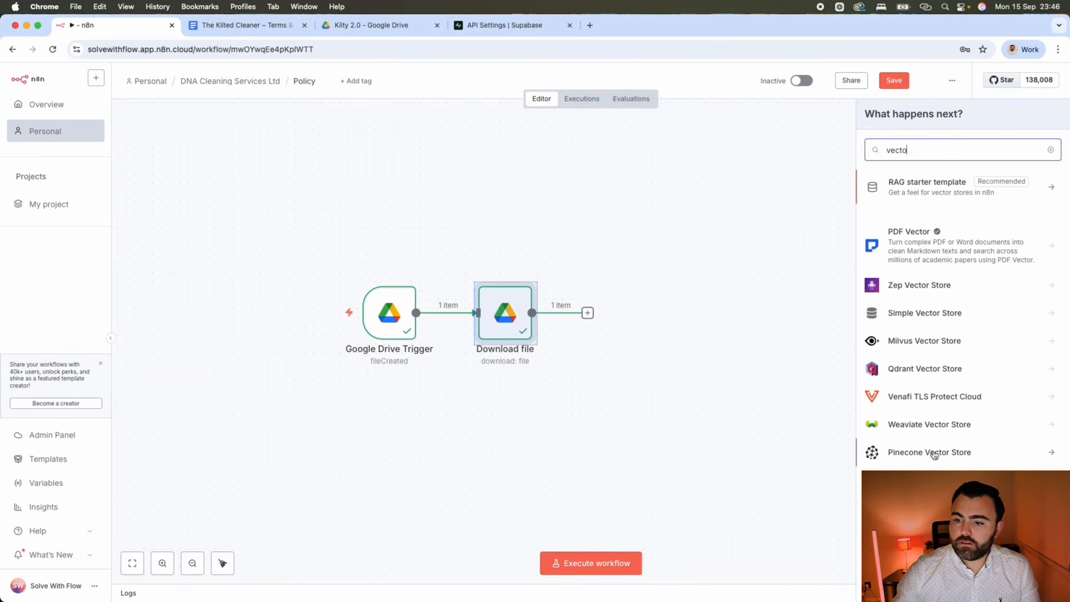
left_click(930, 480)
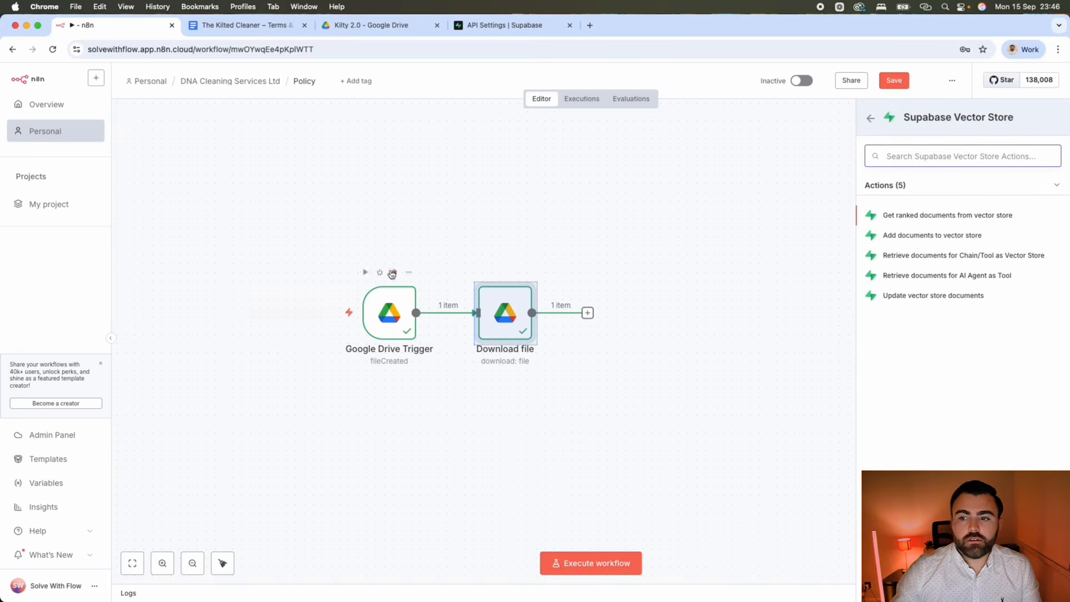
left_click(909, 235)
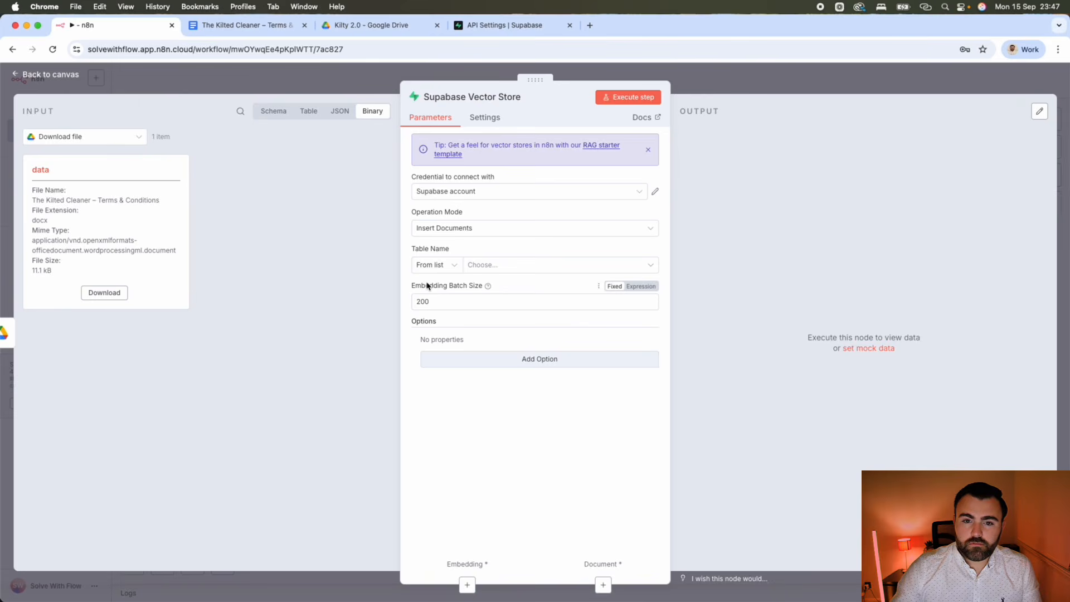
Check the existing Supabase credential, create a new one for the vector store node and paste the Kilty 2.0 project URL from Supabase as its host.
left_click(652, 193)
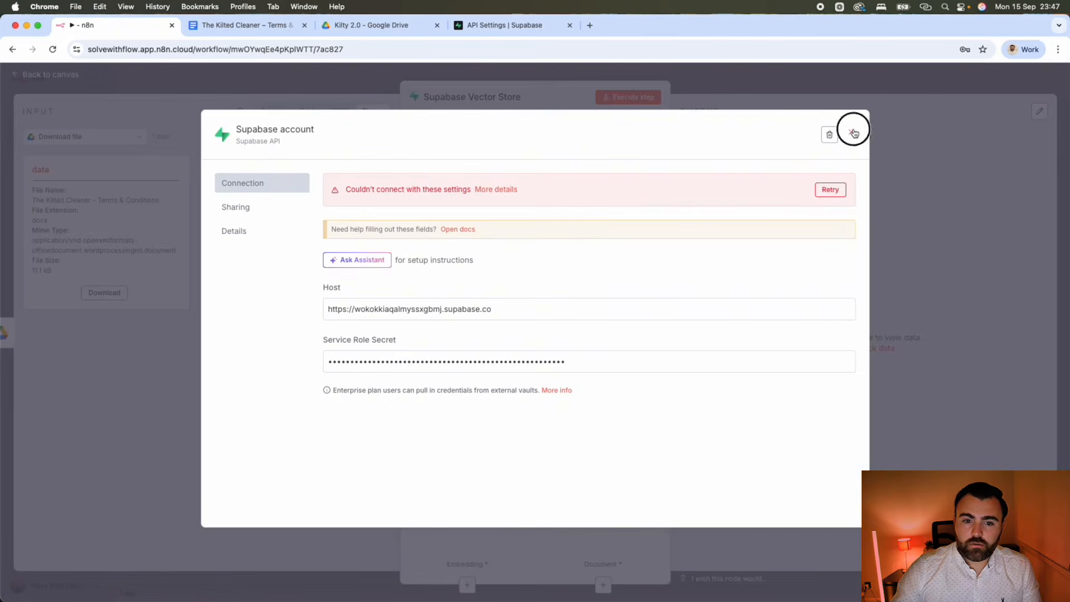
left_click(854, 133)
left_click(630, 191)
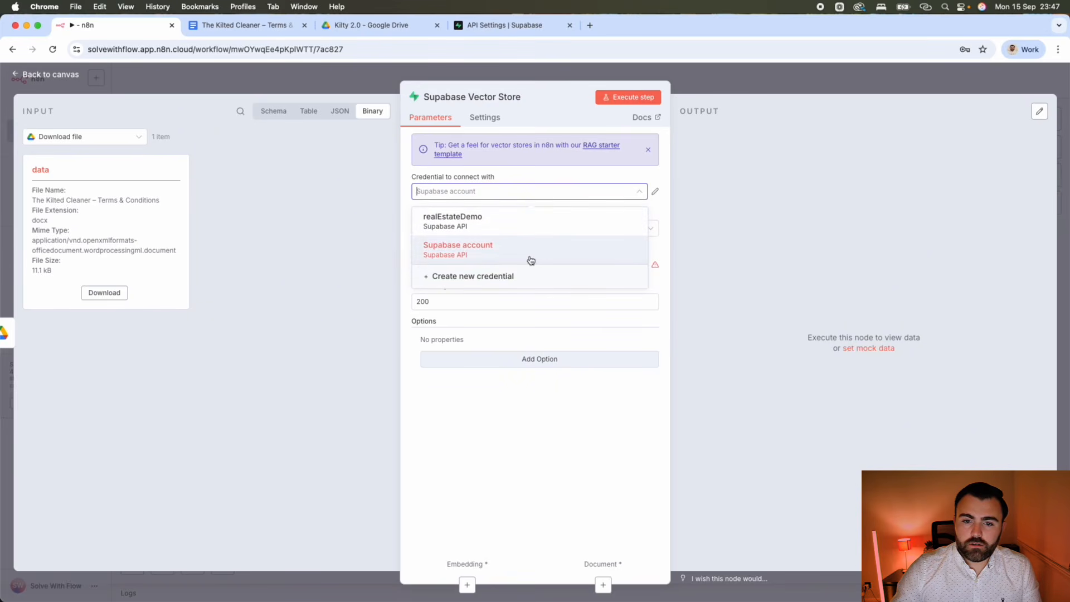
left_click(484, 276)
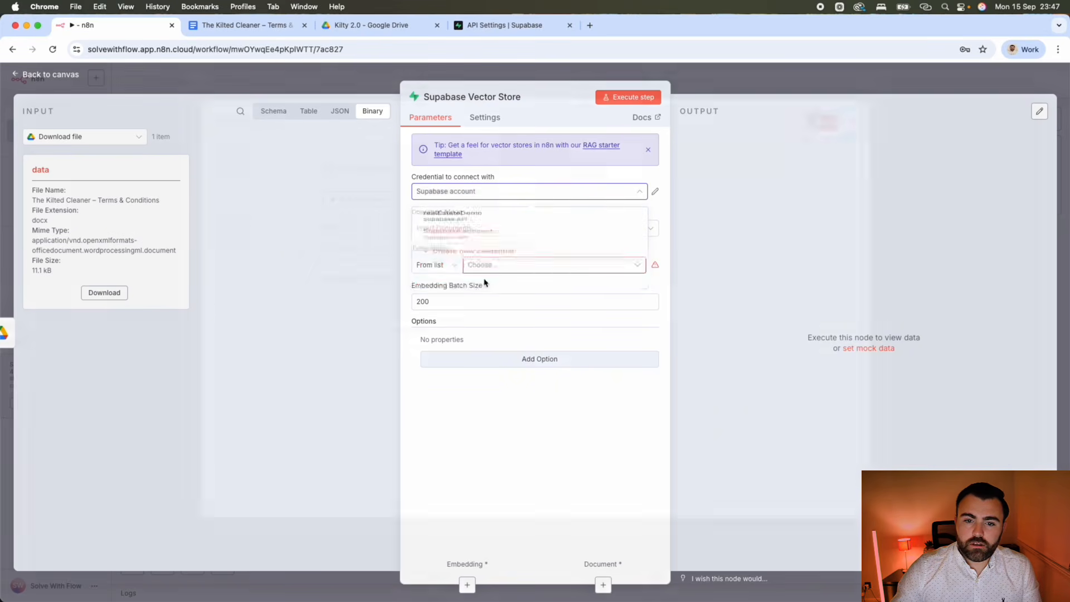
left_click(497, 26)
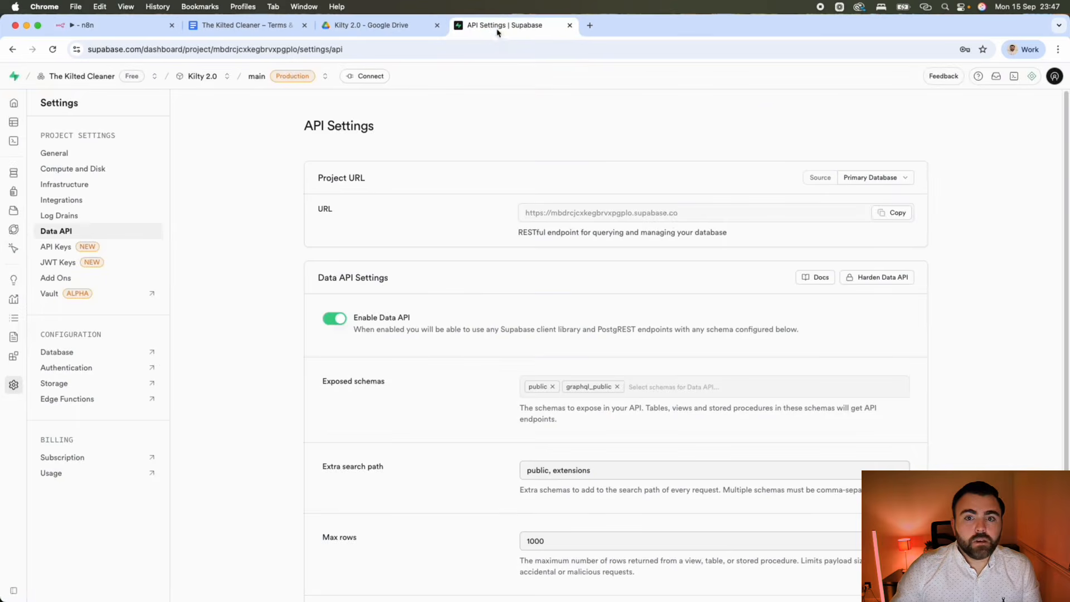
left_click(888, 212)
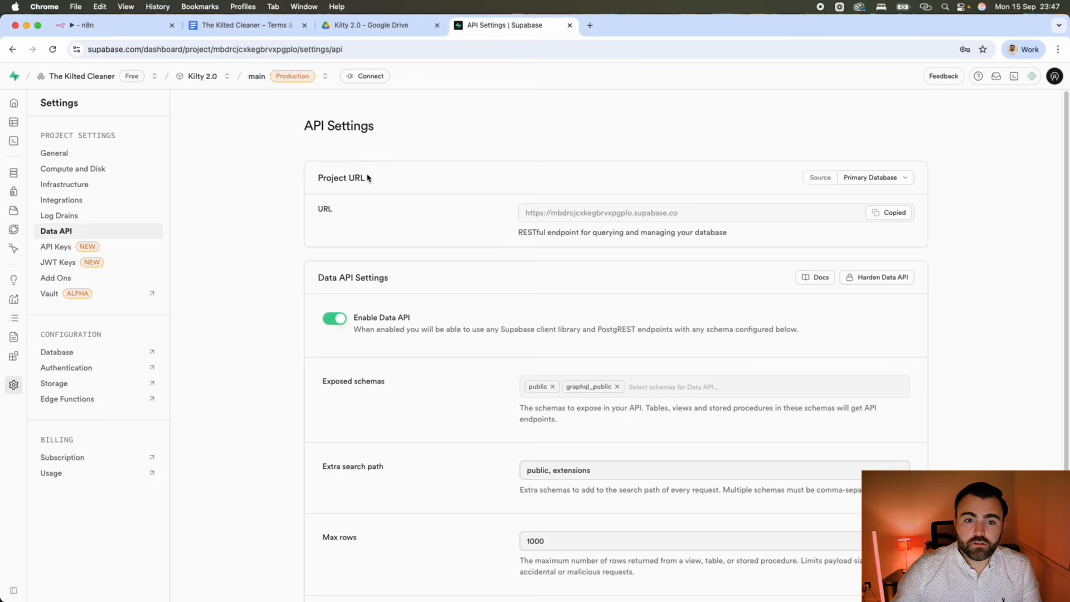
left_click(106, 25)
left_click(381, 266)
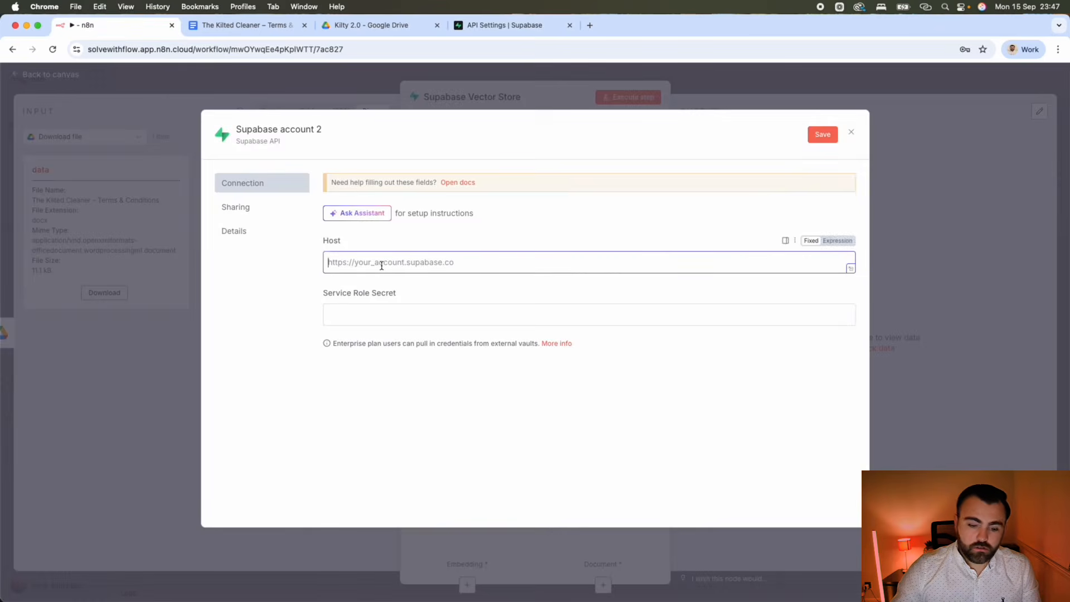
key("super+v")
Copy the service_role secret from the Supabase API keys, paste it as the n8n credential's Service Role Secret, save the credential and dismiss the password-saving offer.
left_click(502, 25)
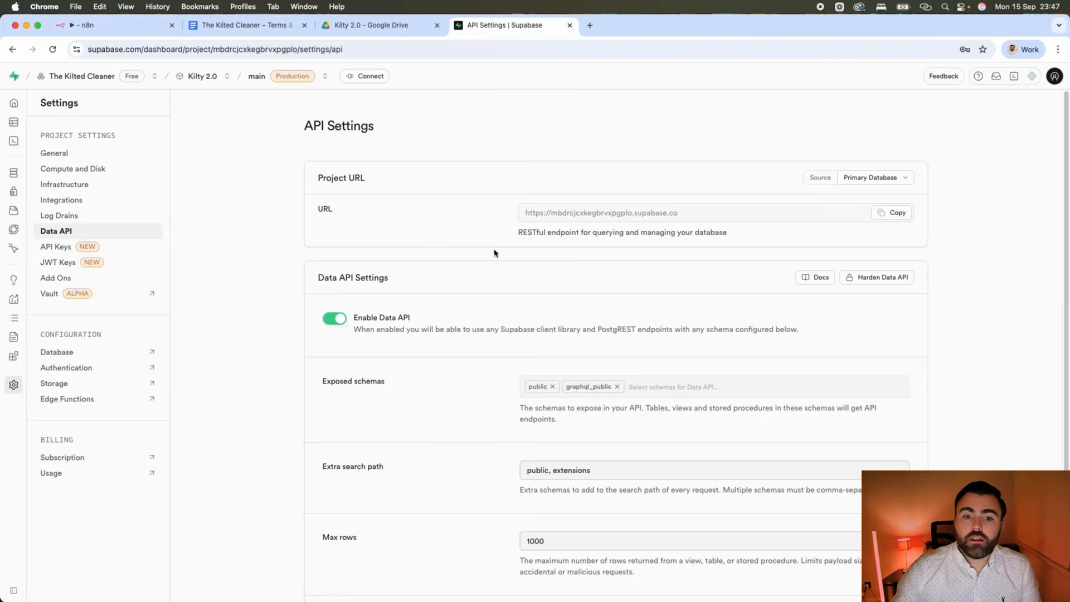
left_click(60, 252)
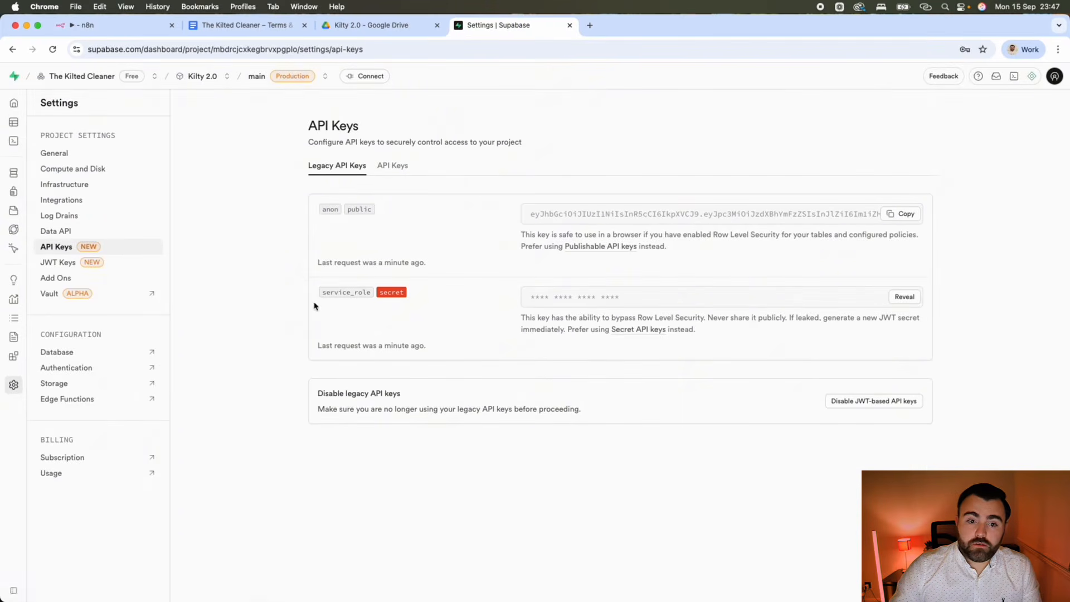
left_click(899, 300)
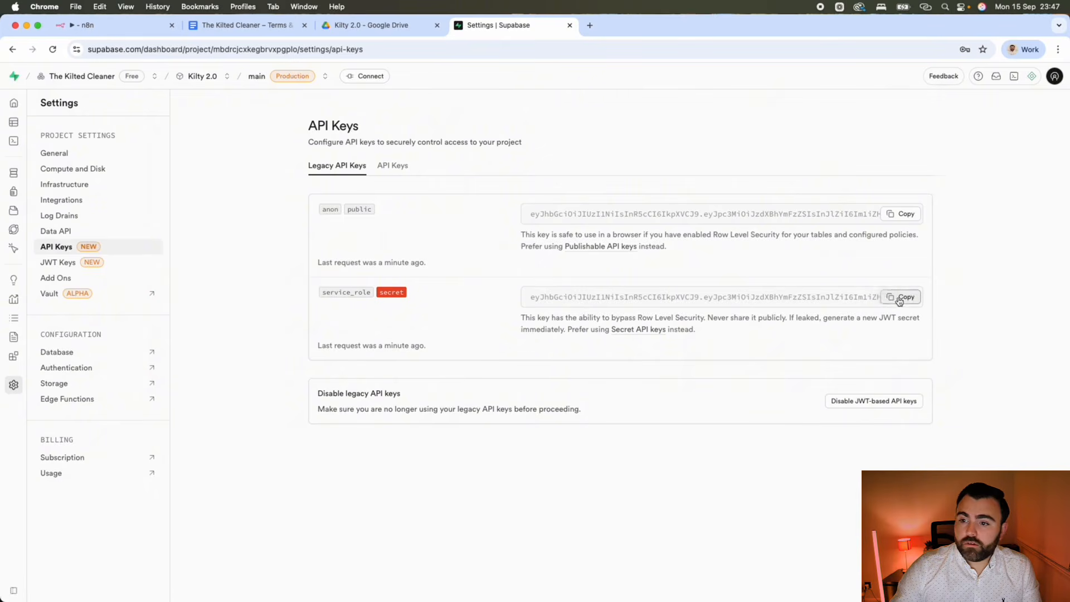
left_click(899, 298)
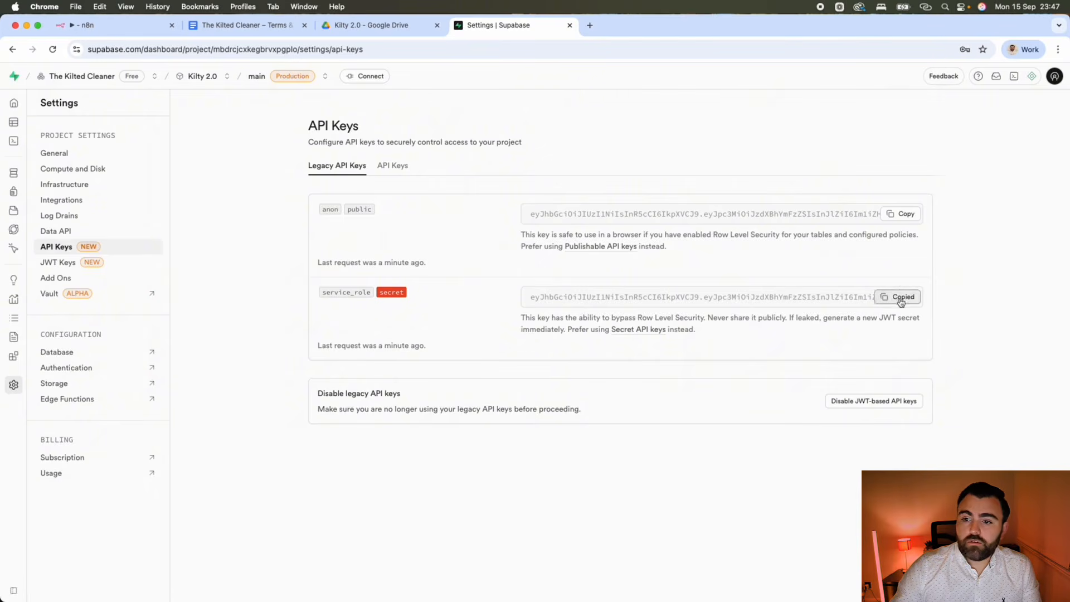
left_click(104, 26)
left_click(359, 315)
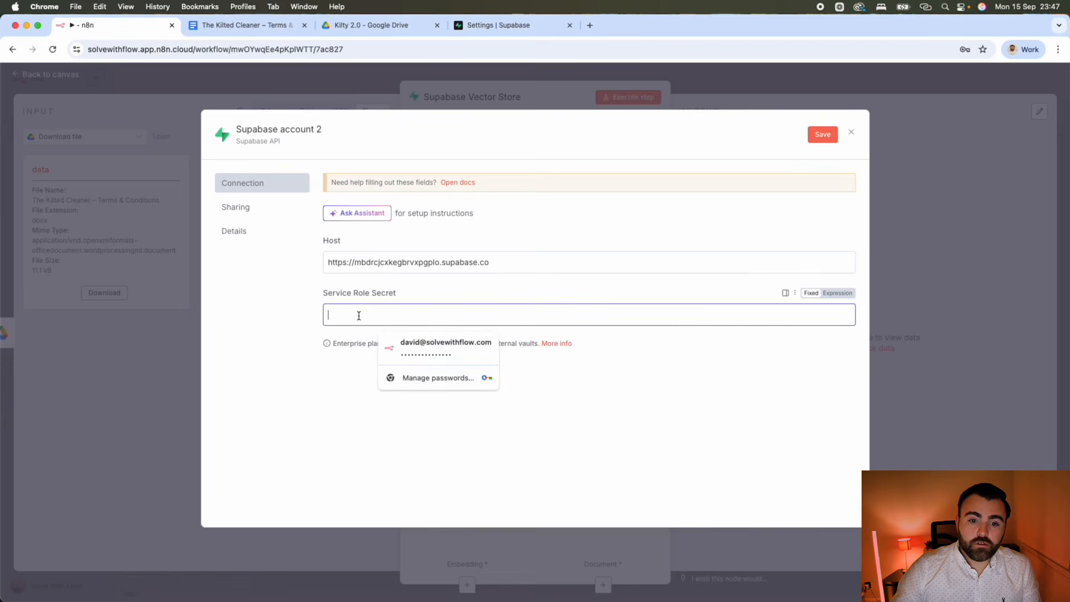
key("super+v")
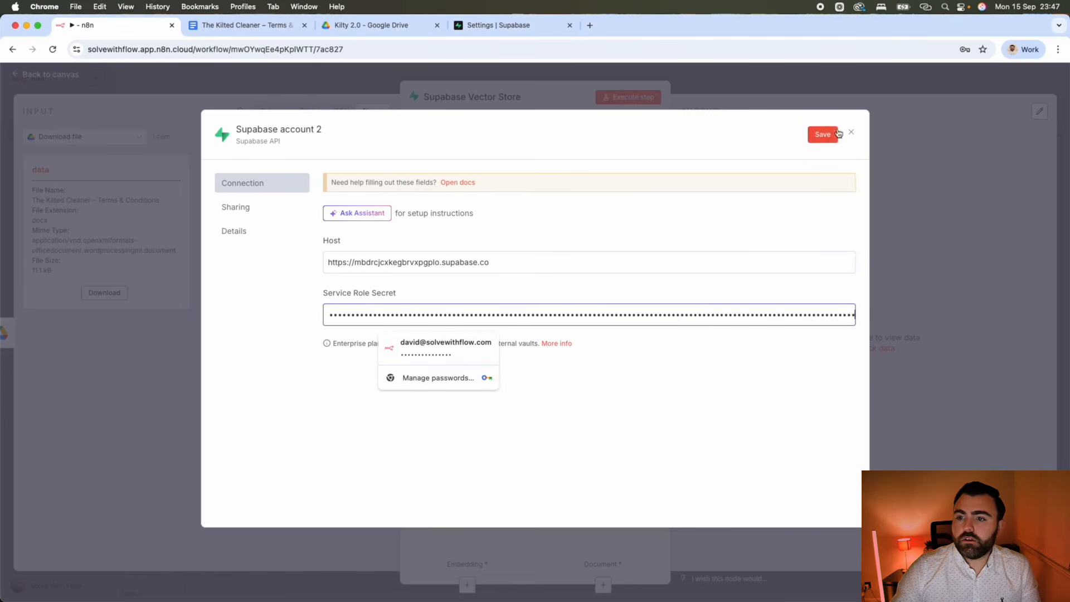
left_click(822, 134)
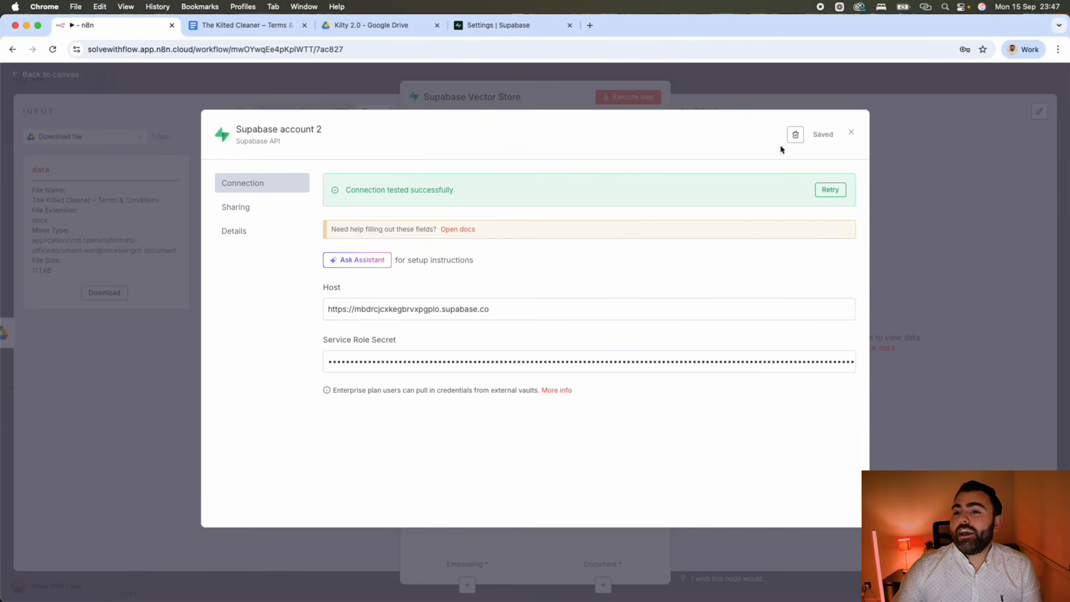
left_click(850, 133)
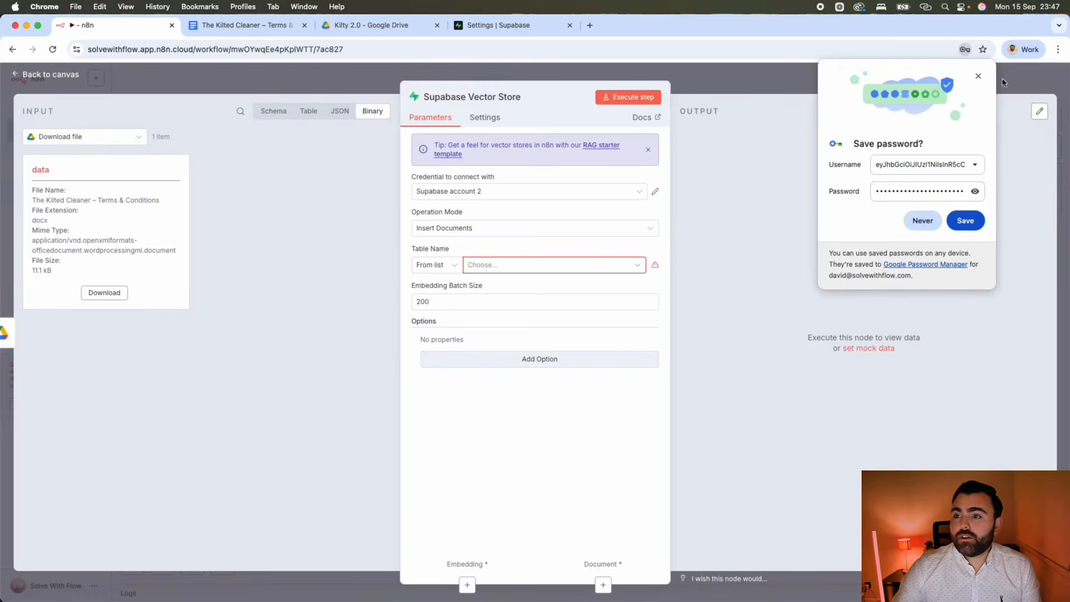
left_click(978, 76)
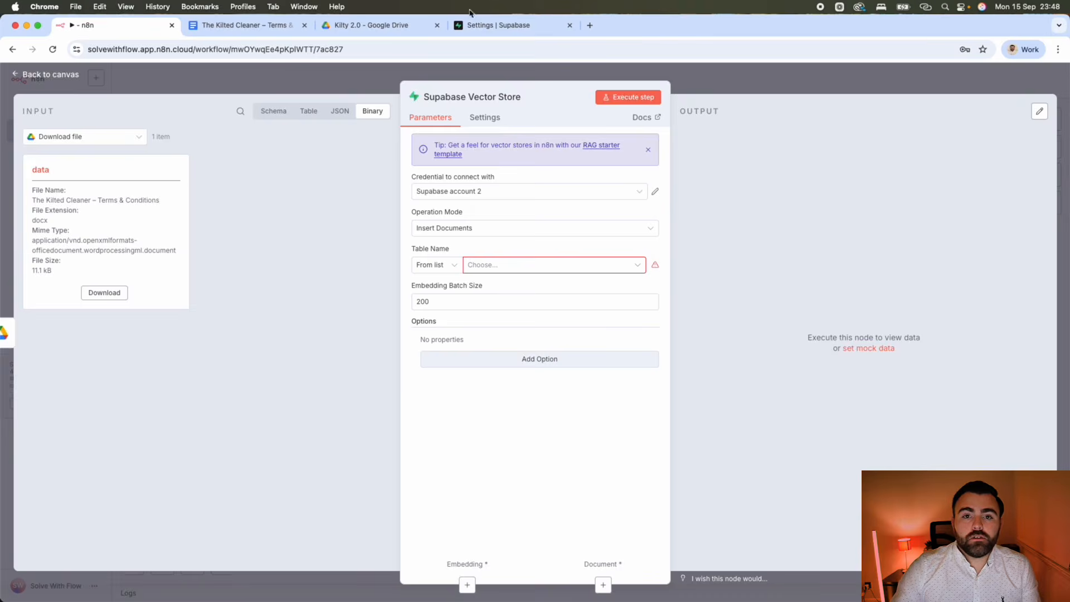
Open the SQL editor of the Kilty 2.0 project in Supabase and return to the vector store node in n8n.
left_click(501, 25)
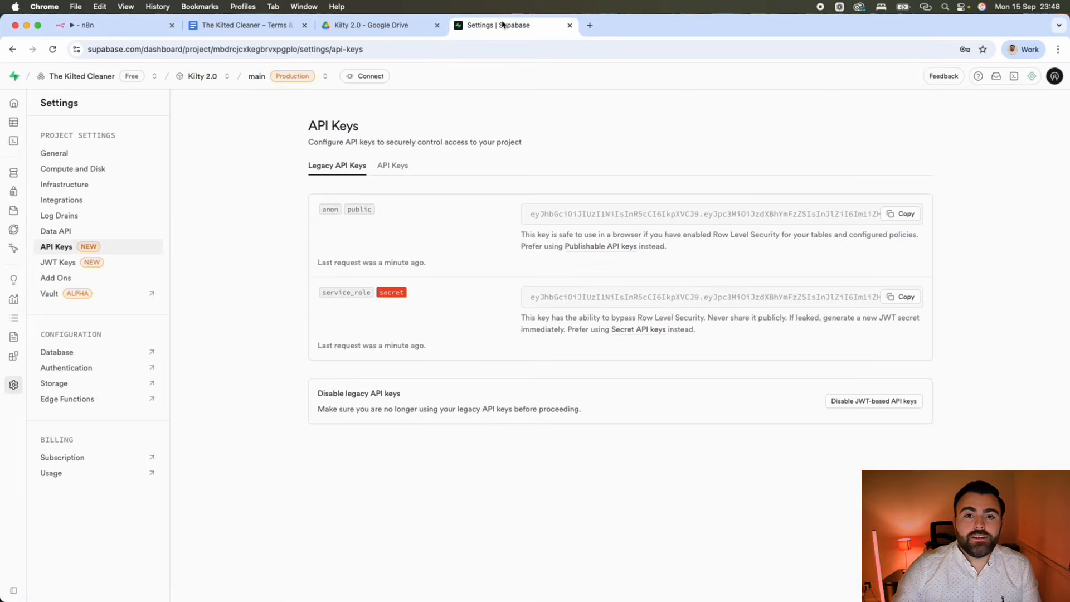
left_click(17, 140)
left_click(105, 26)
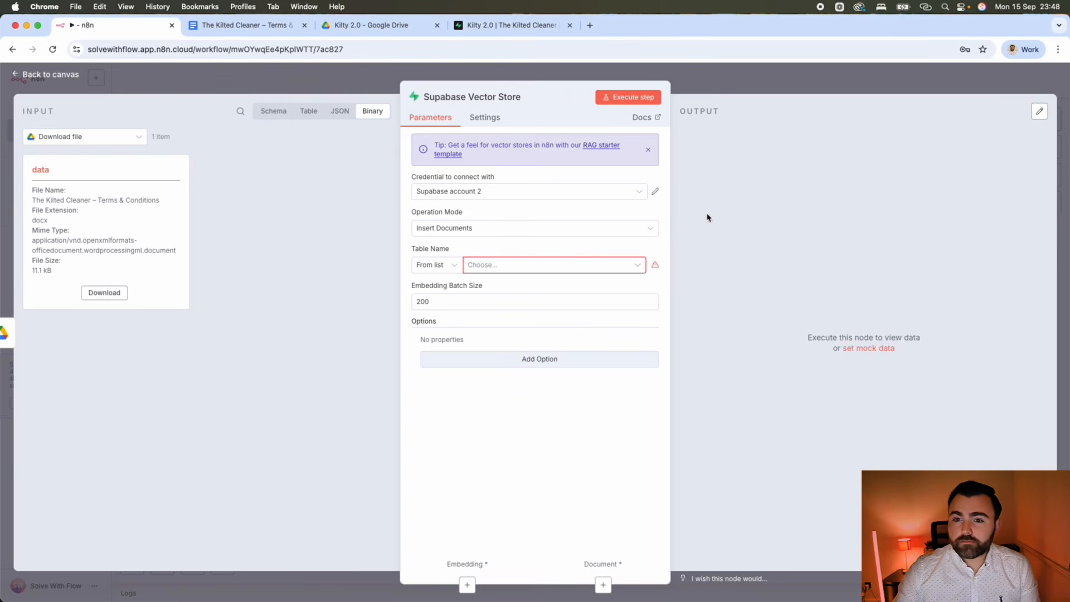
Open the n8n documentation for the Supabase Vector Store node and look through it for the vector store setup guidance.
left_click(643, 118)
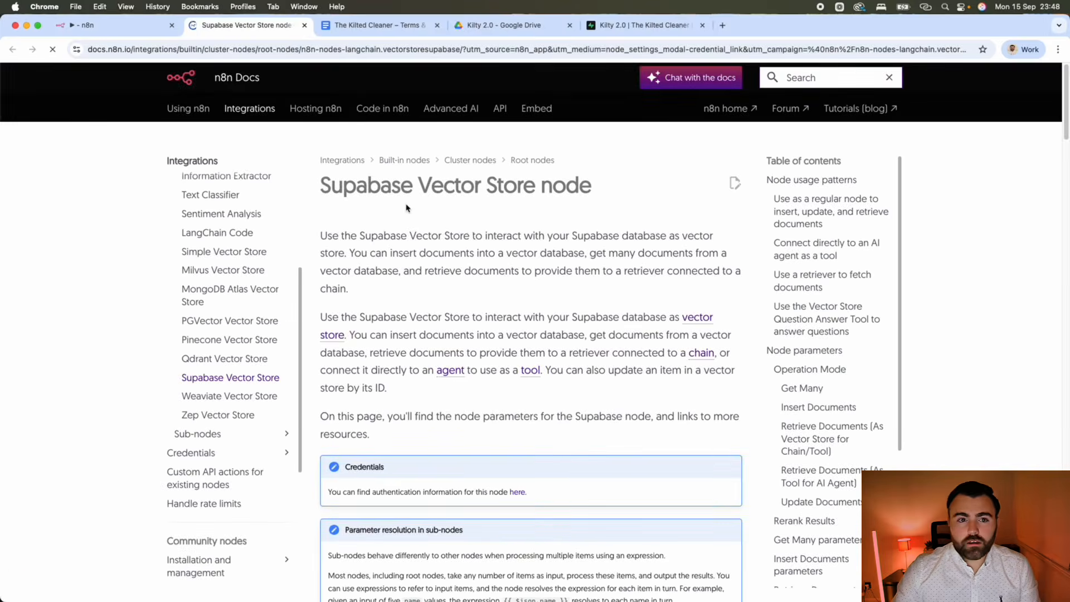
scroll(454, 302, "down", 10)
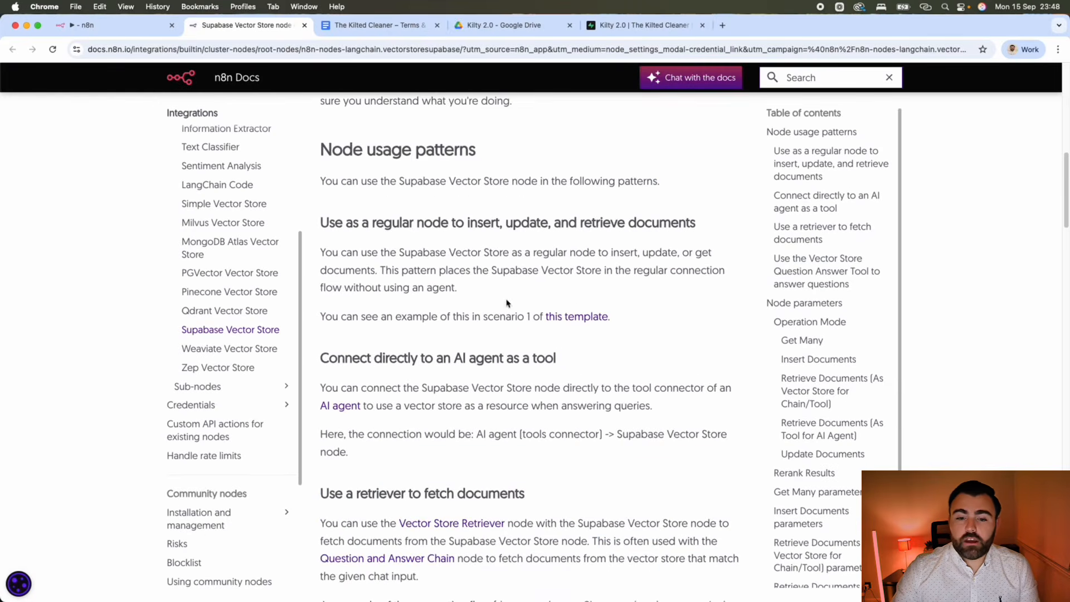
scroll(593, 273, "up", 6)
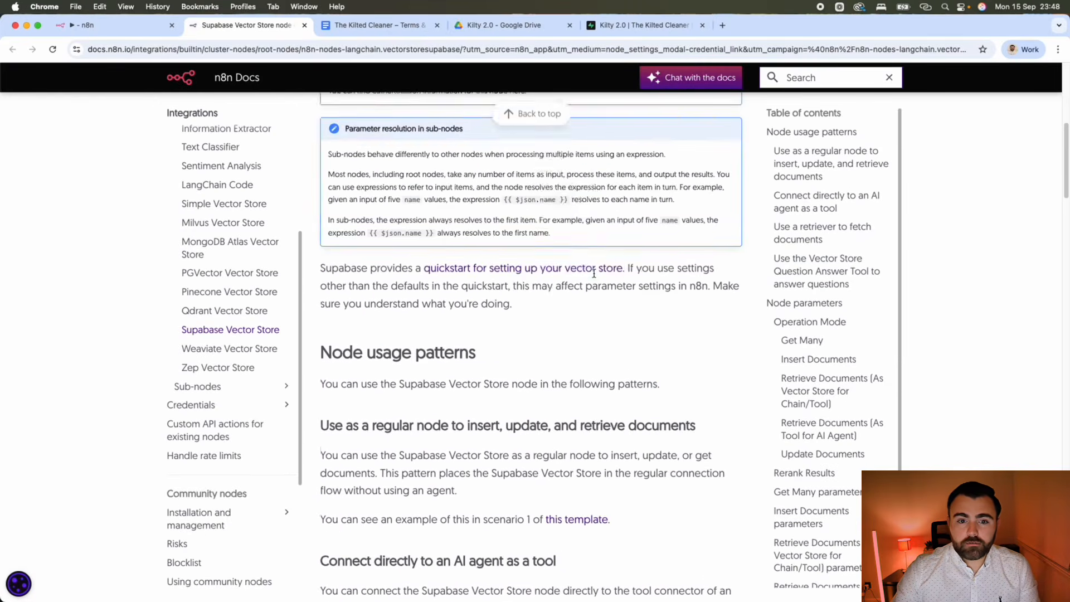
scroll(594, 273, "up", 5)
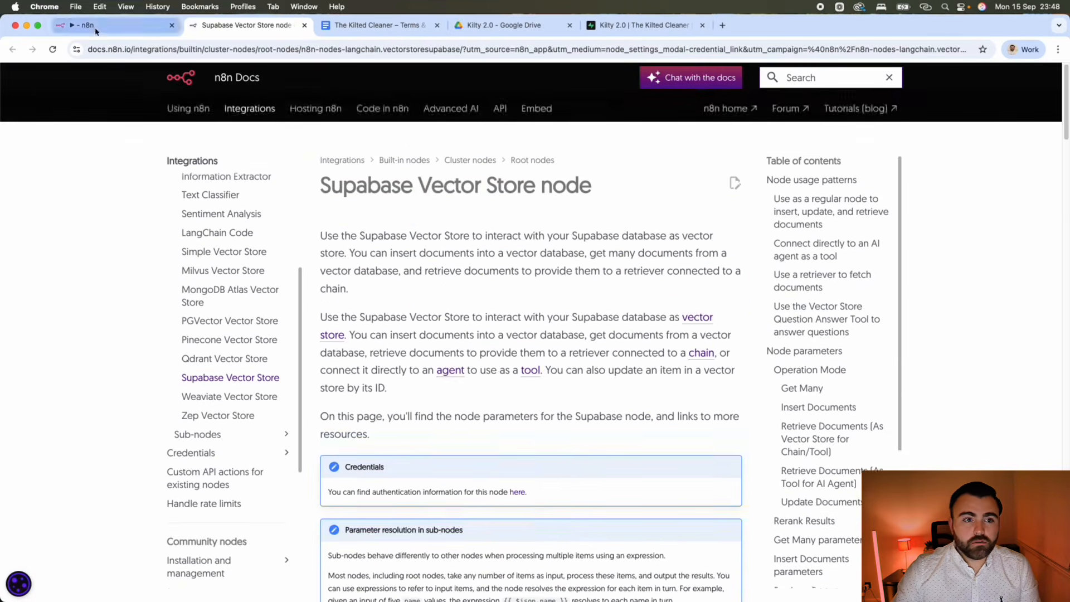
left_click(84, 25)
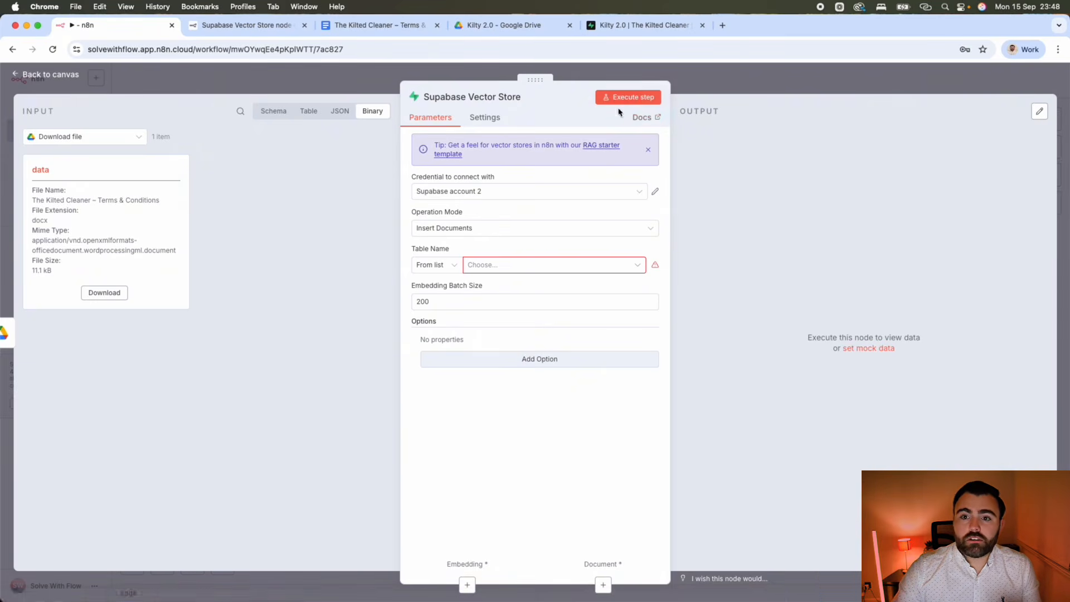
left_click(652, 123)
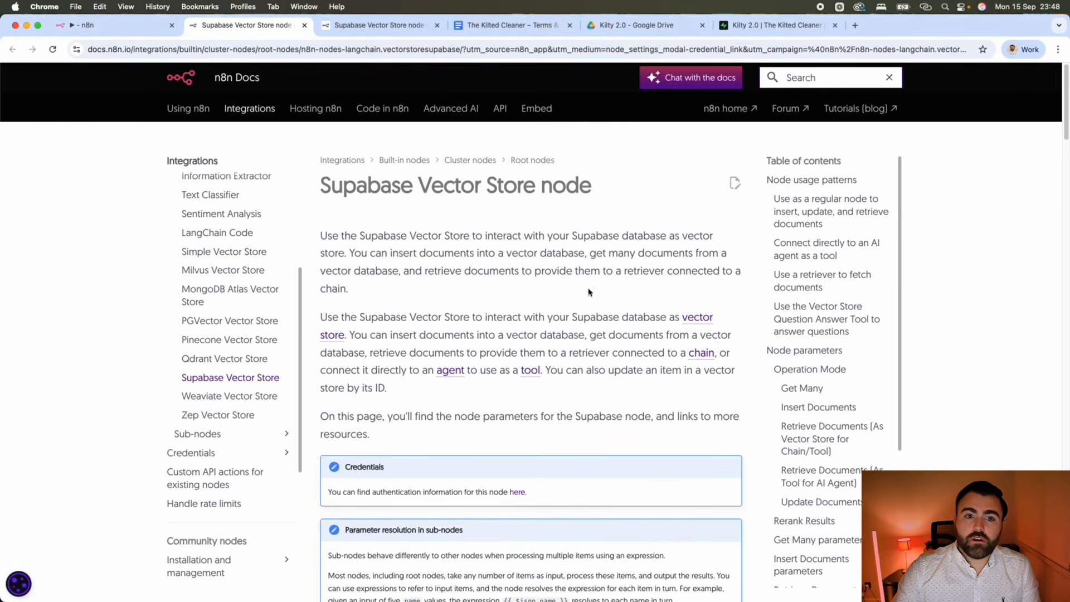
scroll(507, 333, "down", 10)
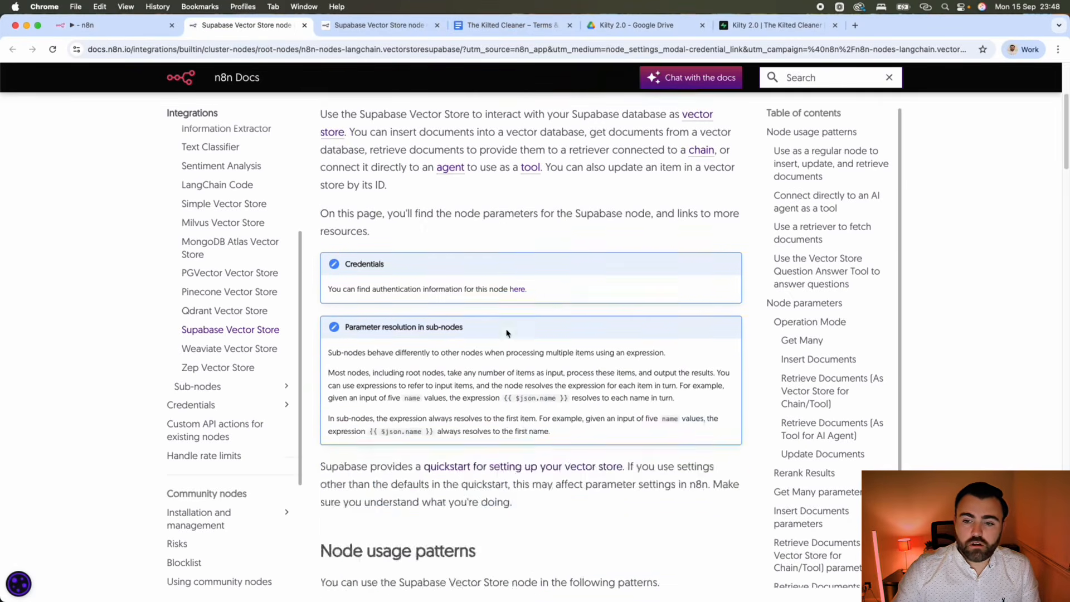
scroll(507, 333, "down", 15)
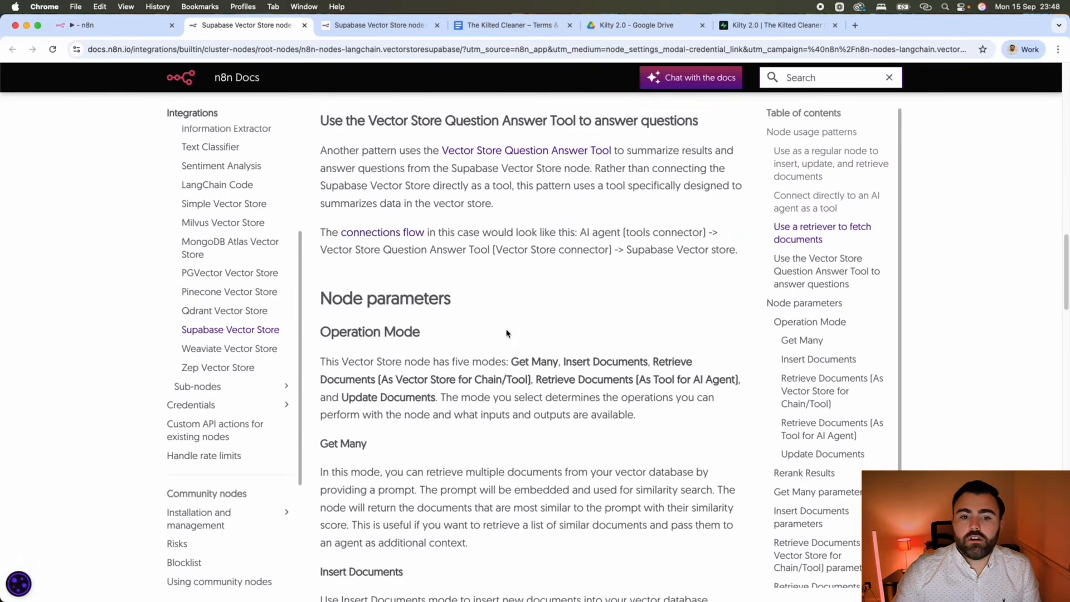
scroll(507, 325, "up", 20)
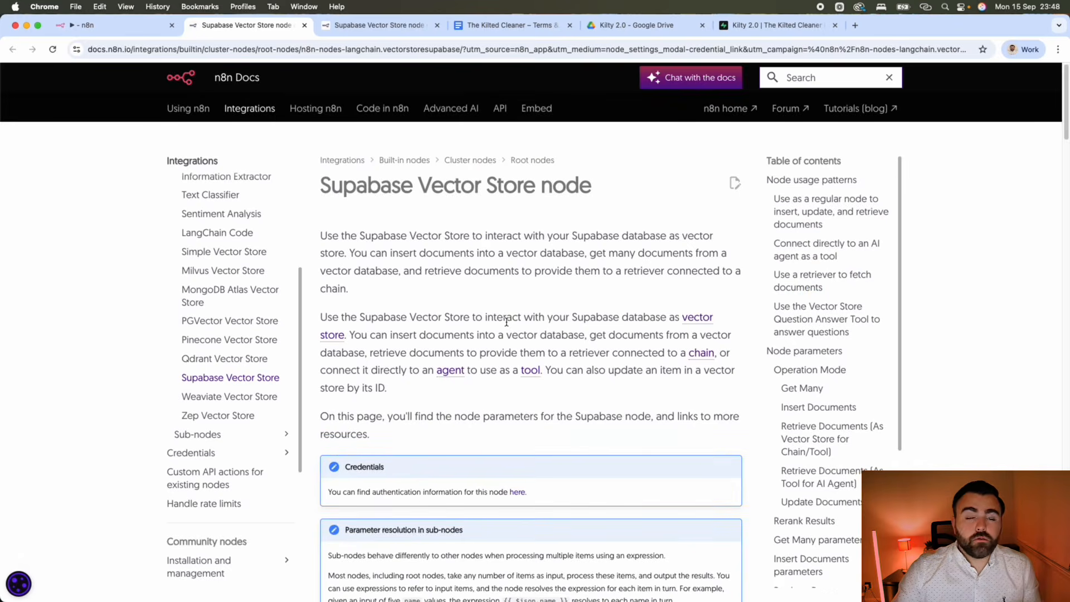
scroll(499, 318, "down", 6)
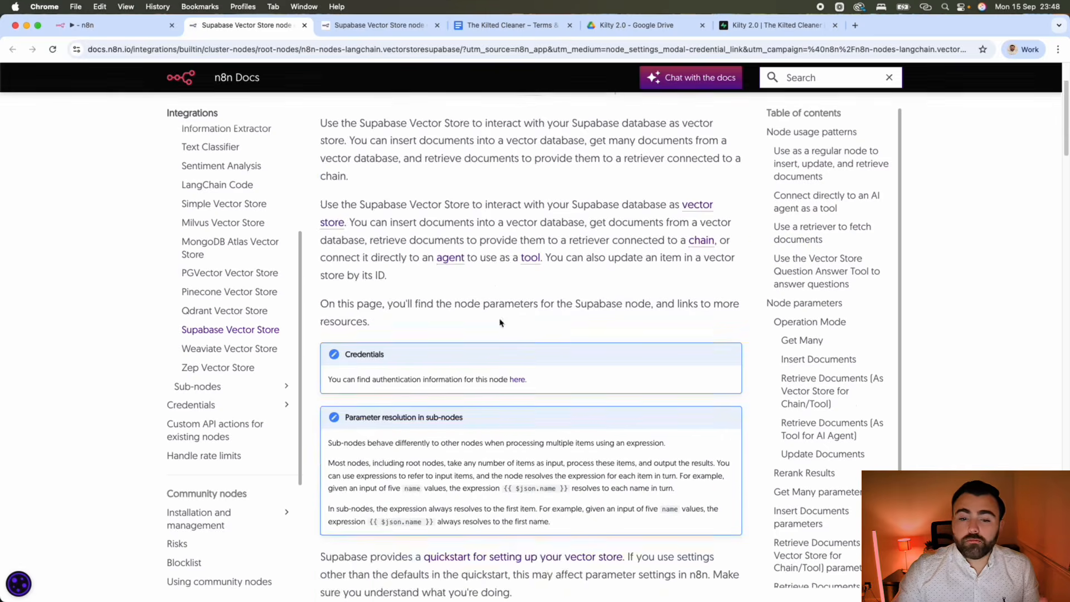
Open the Supabase quickstart for setting up a vector store and copy its SQL script for initializing the database.
left_click(504, 390)
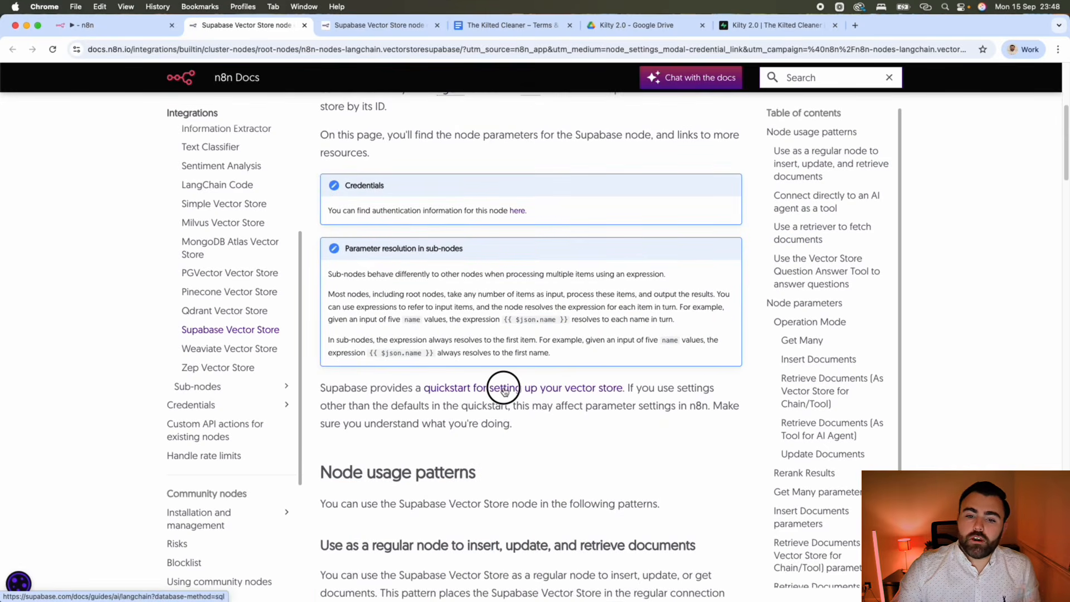
mouse_move(503, 390)
left_mouse_down()
mouse_move(526, 390)
mouse_move(503, 390)
left_mouse_up()
left_click(503, 390)
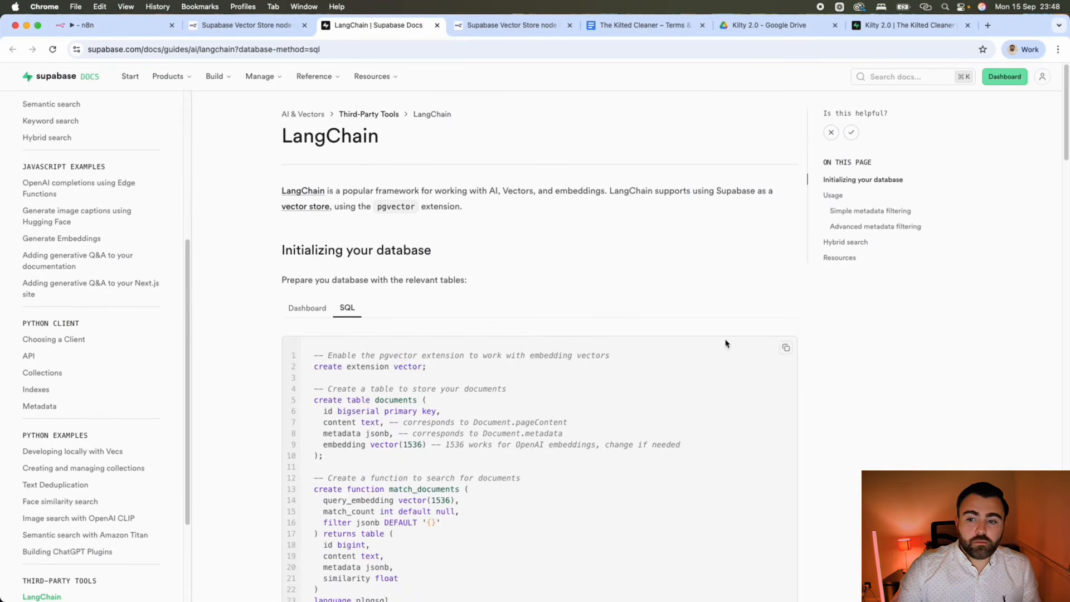
left_click(785, 348)
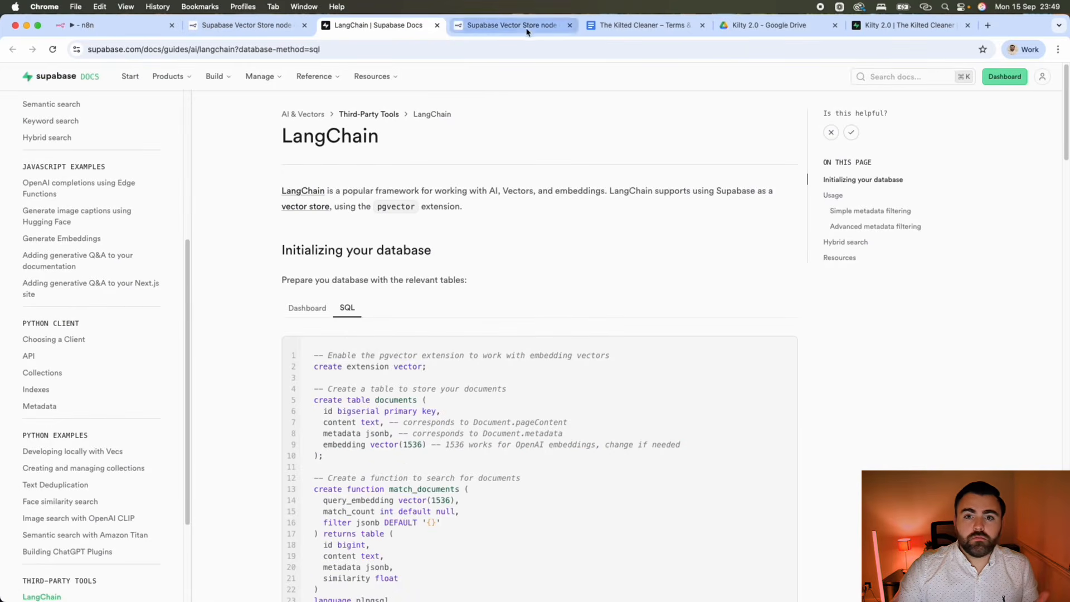
Close the documentation pages and paste the copied script into a new query in the Kilty 2.0 SQL editor in Supabase.
left_click(437, 25)
left_click(303, 25)
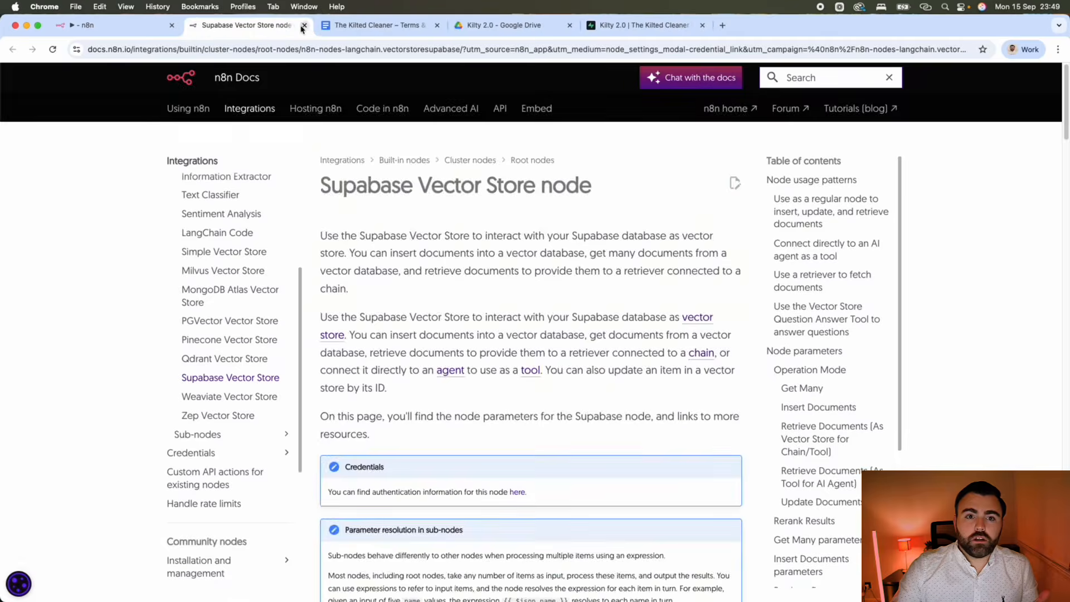
left_click(304, 25)
left_click(479, 25)
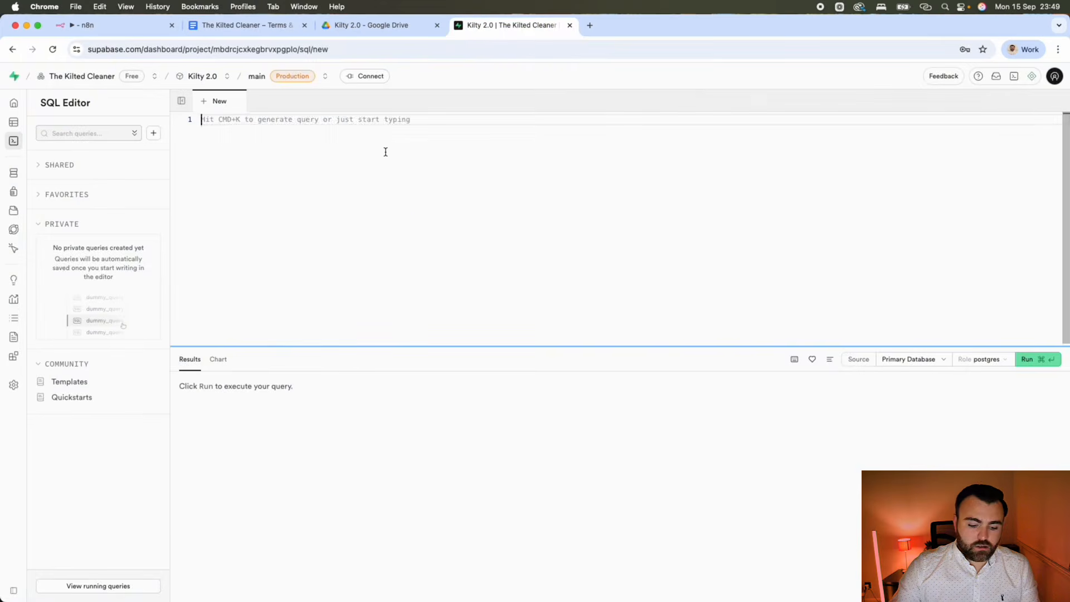
key("super+v")
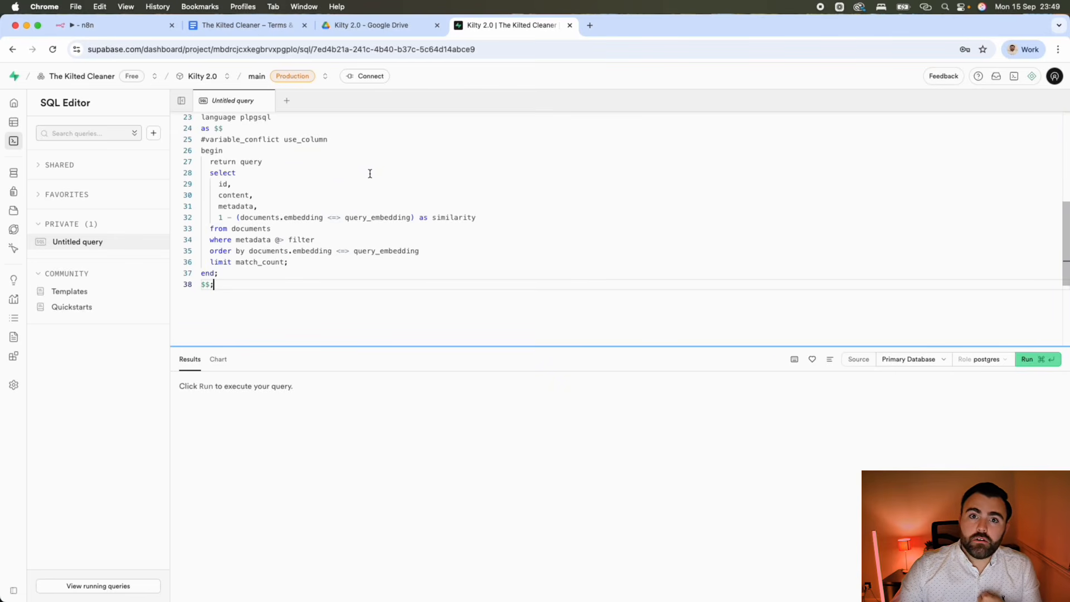
Find the occurrences of "documents" in the script and rename the table in the create table statement to policy.
scroll(309, 204, "up", 10)
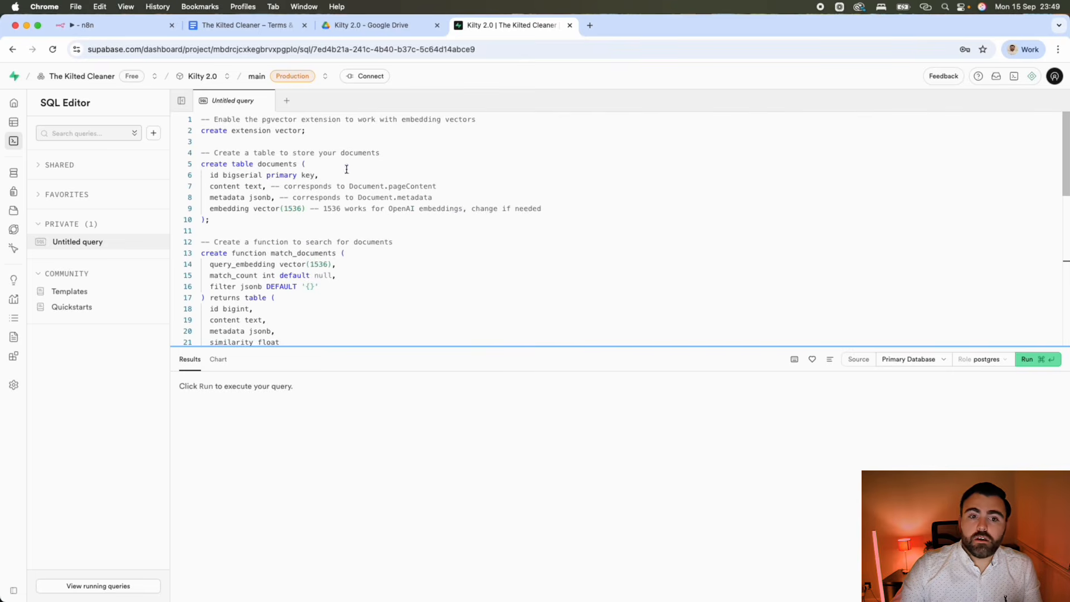
key("cmd+f")
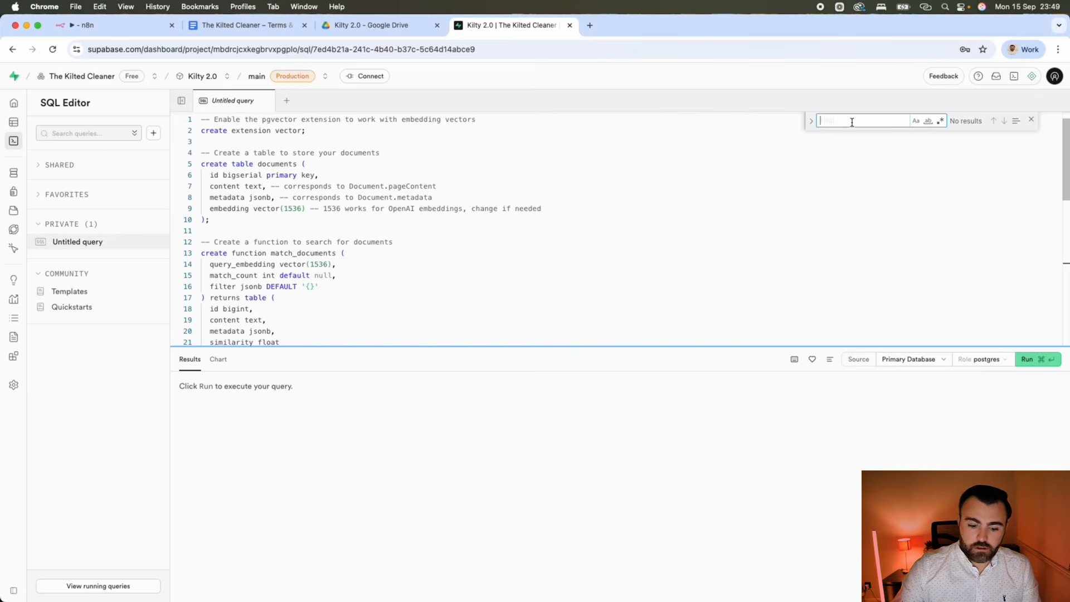
type("documents")
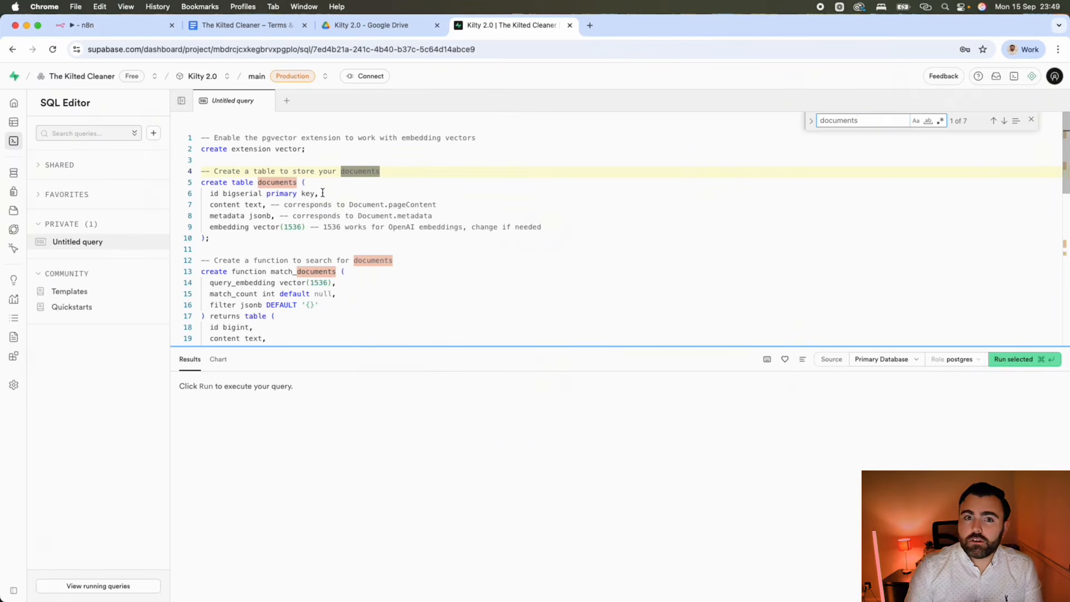
double_click(271, 182)
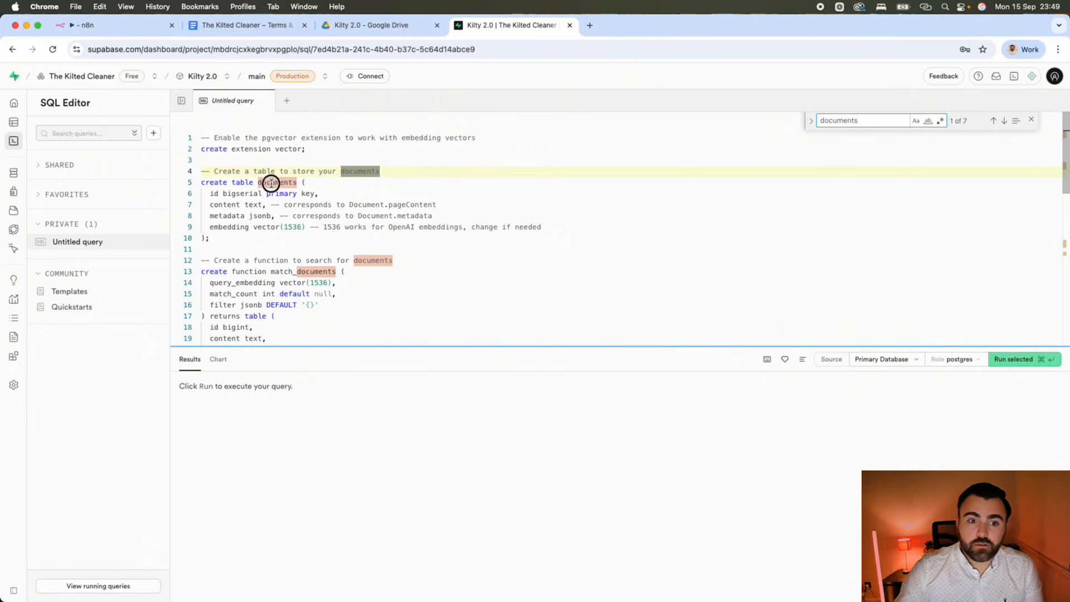
type("Policy")
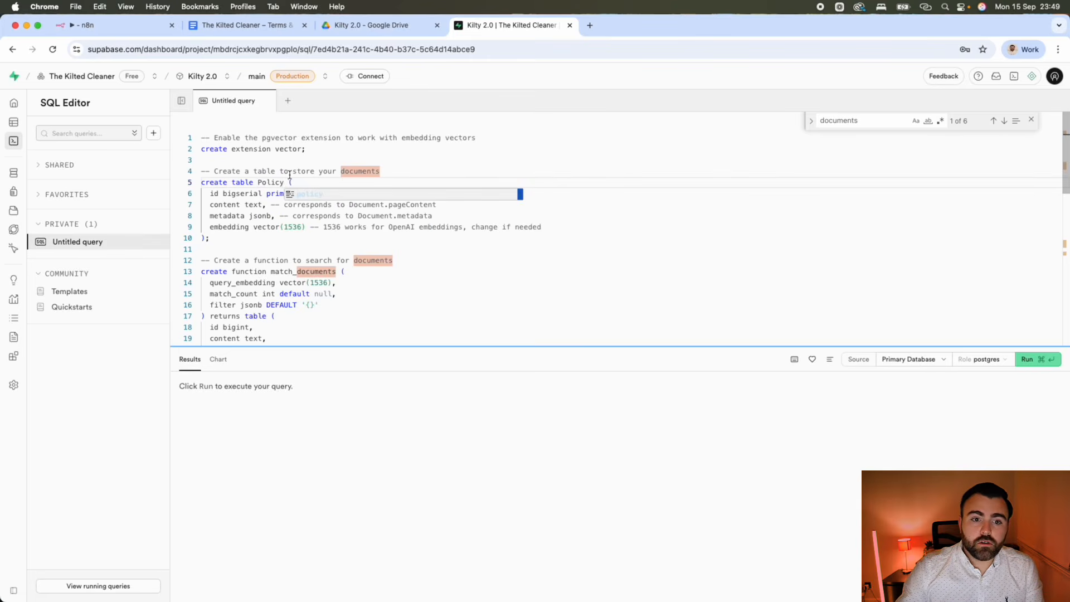
left_click(257, 183)
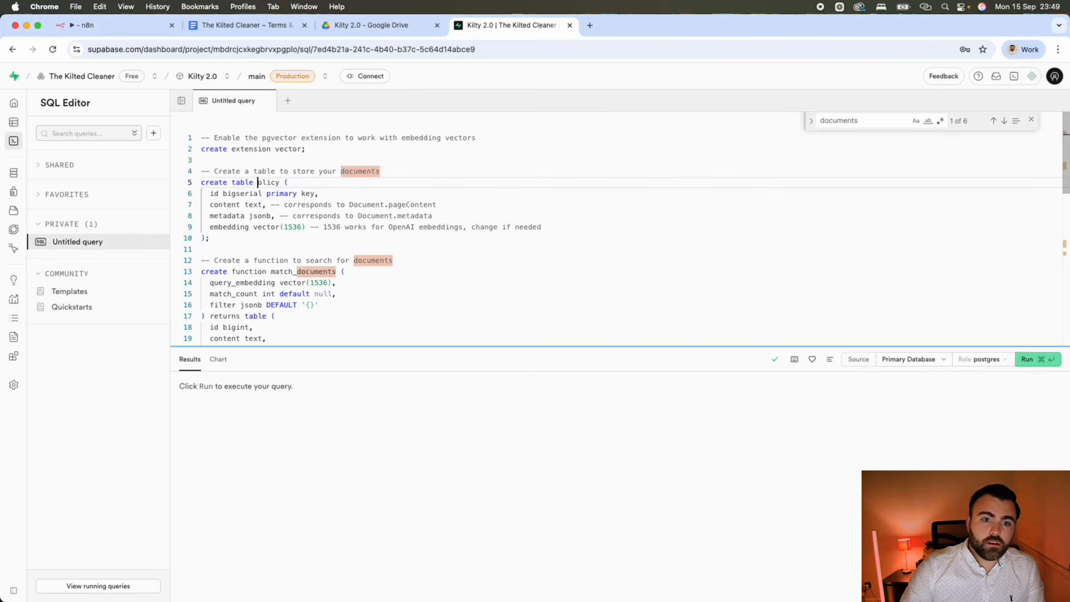
type("p")
left_click(644, 247)
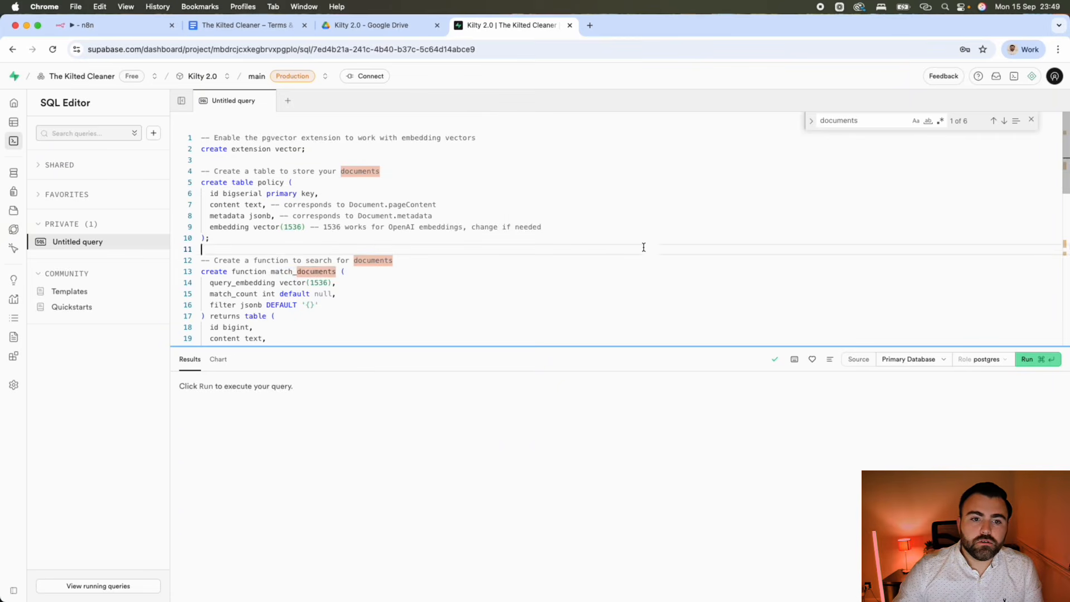
Rename the search function in the create function statement to match_policy.
double_click(323, 270)
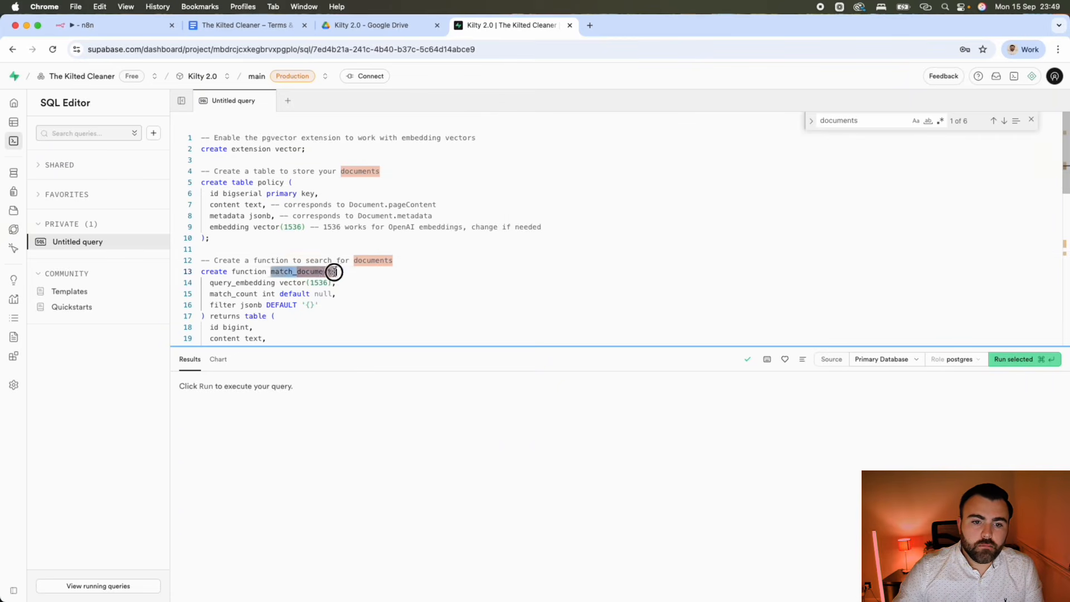
left_click_drag(297, 271, 336, 271)
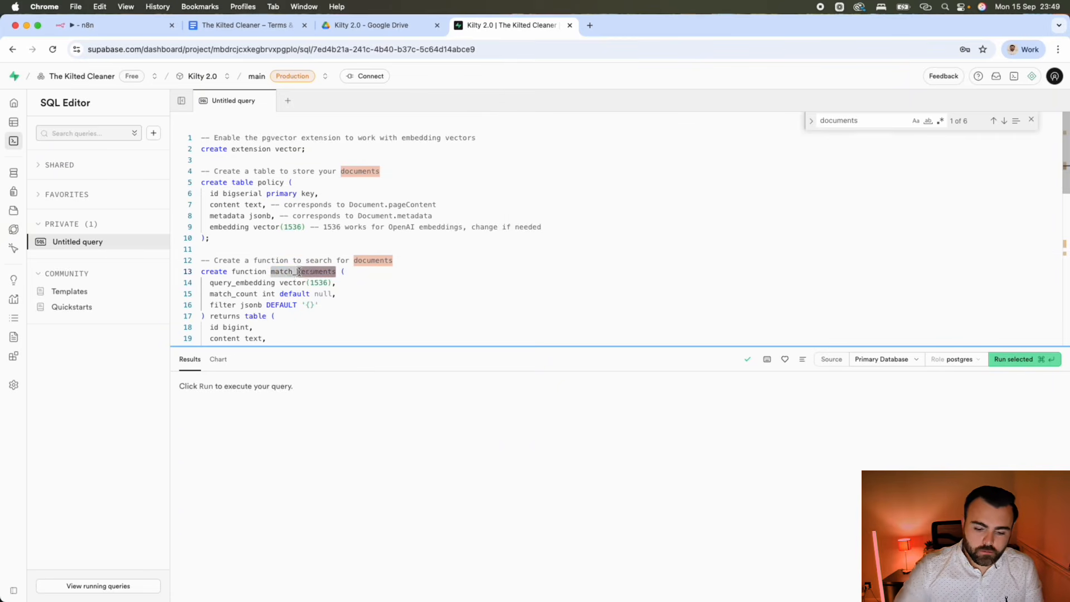
type("policy")
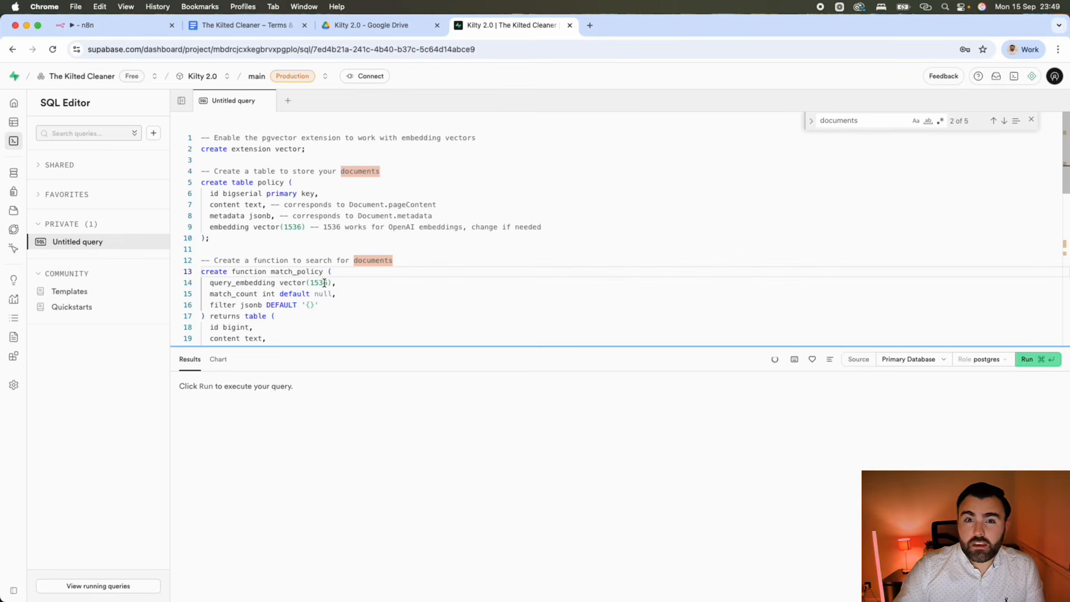
Replace the documents table references in the function's similarity, from and order by lines with policy.
scroll(324, 283, "down", 6)
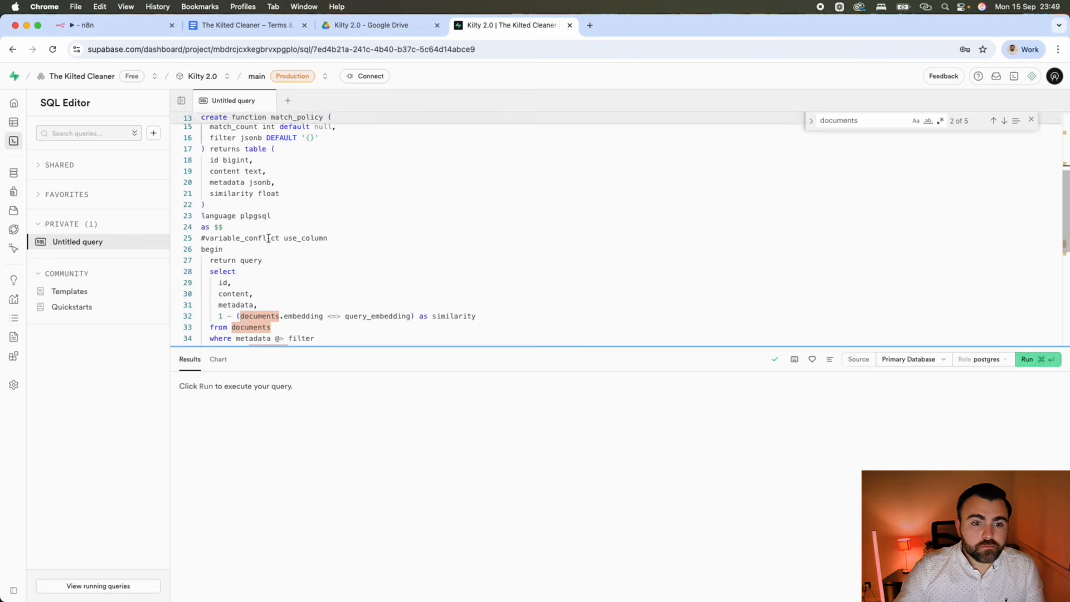
left_click_drag(239, 204, 281, 204)
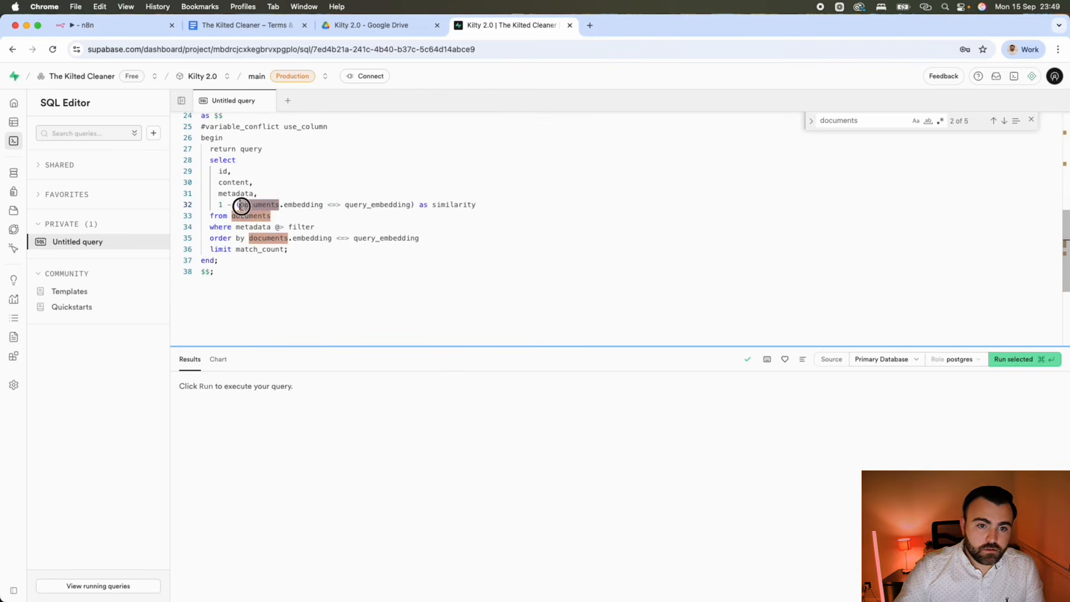
type("policy")
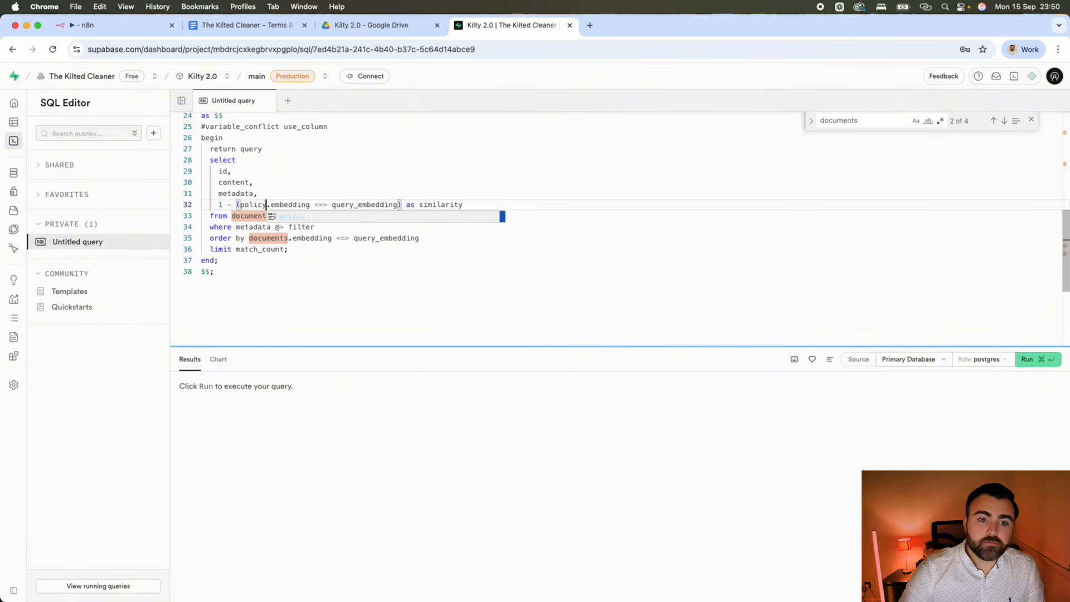
left_click_drag(231, 217, 271, 216)
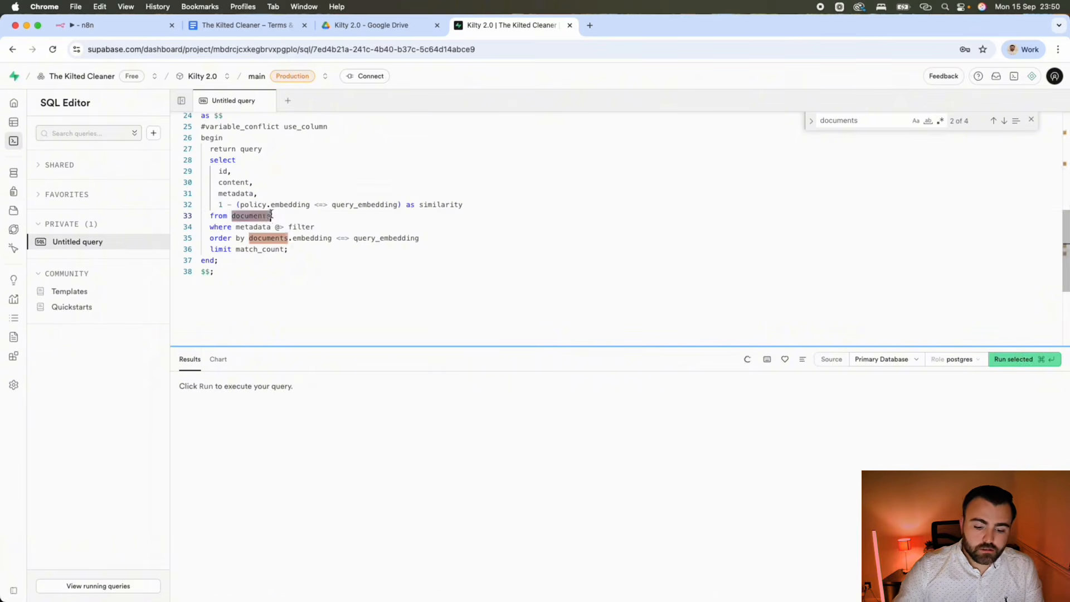
type("policy")
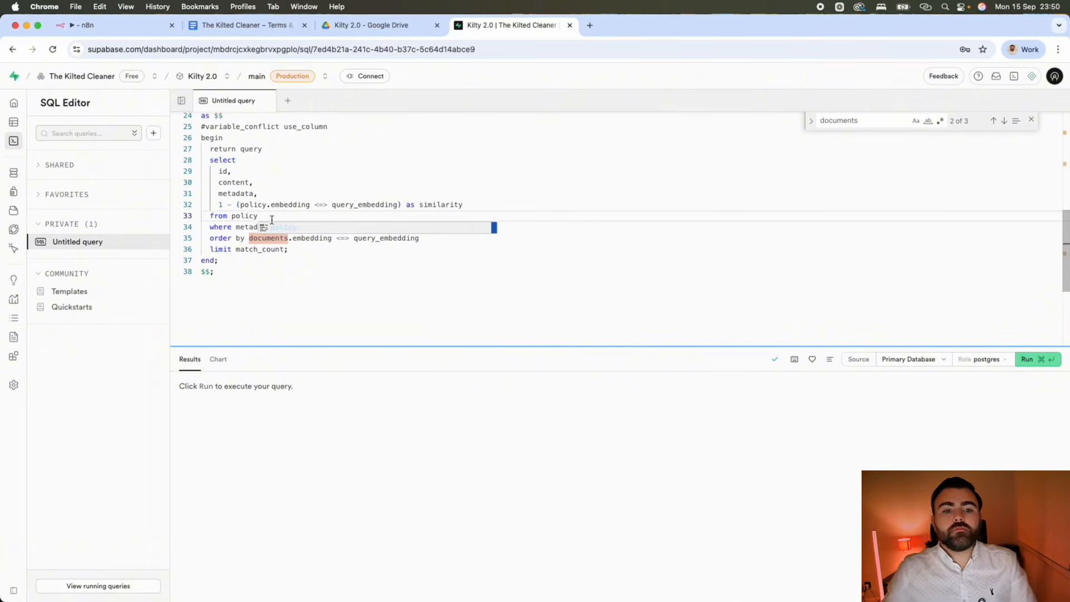
left_click(249, 239)
left_click_drag(249, 239, 286, 238)
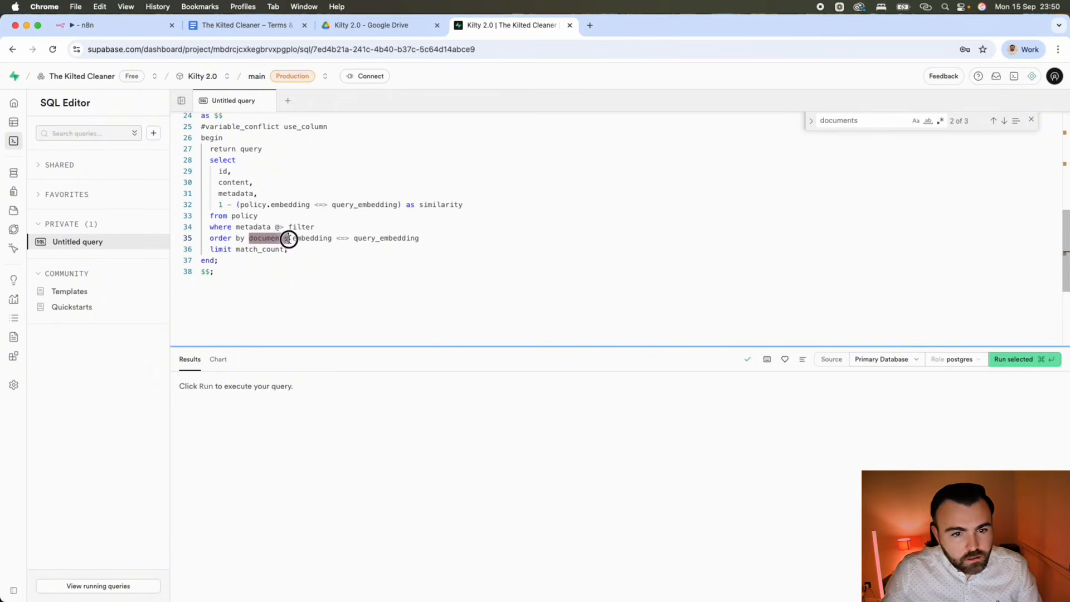
type("policy")
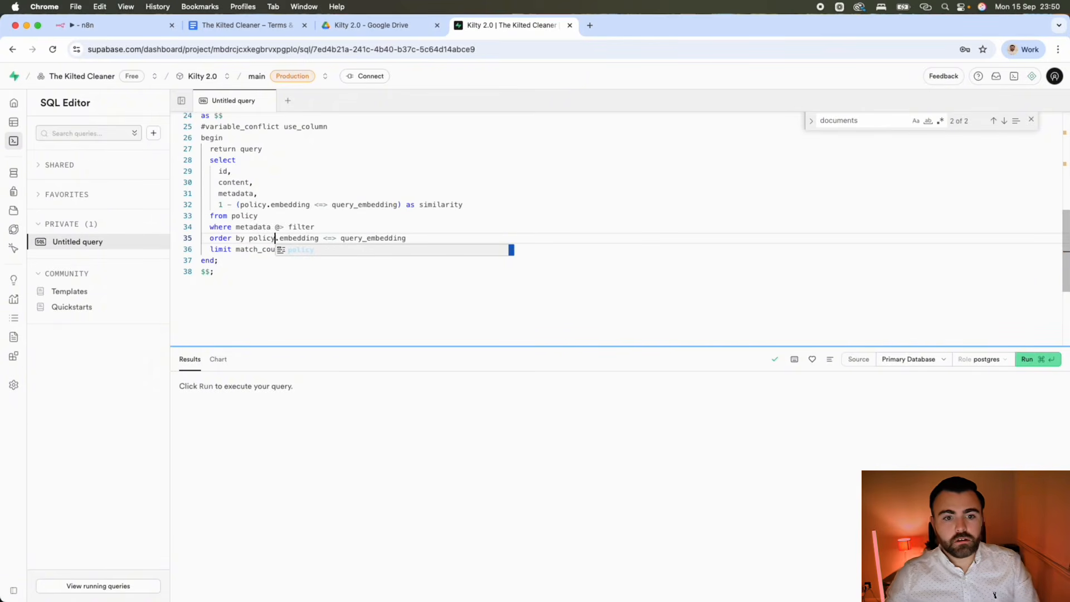
left_click(300, 287)
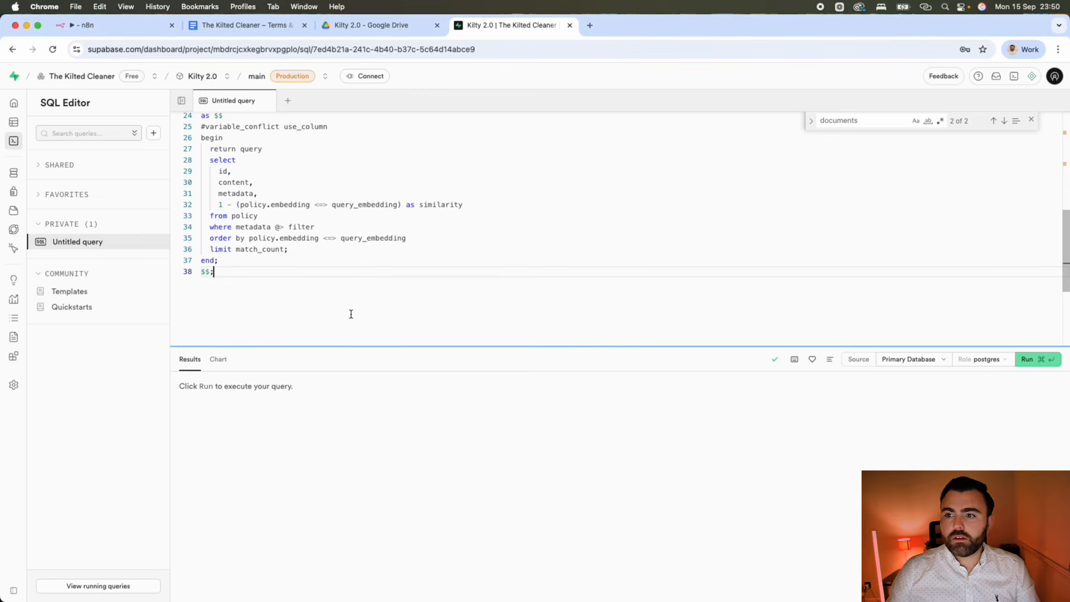
Check the project's existing tables, run the edited SQL script, and open the newly created policy table.
scroll(390, 239, "up", 10)
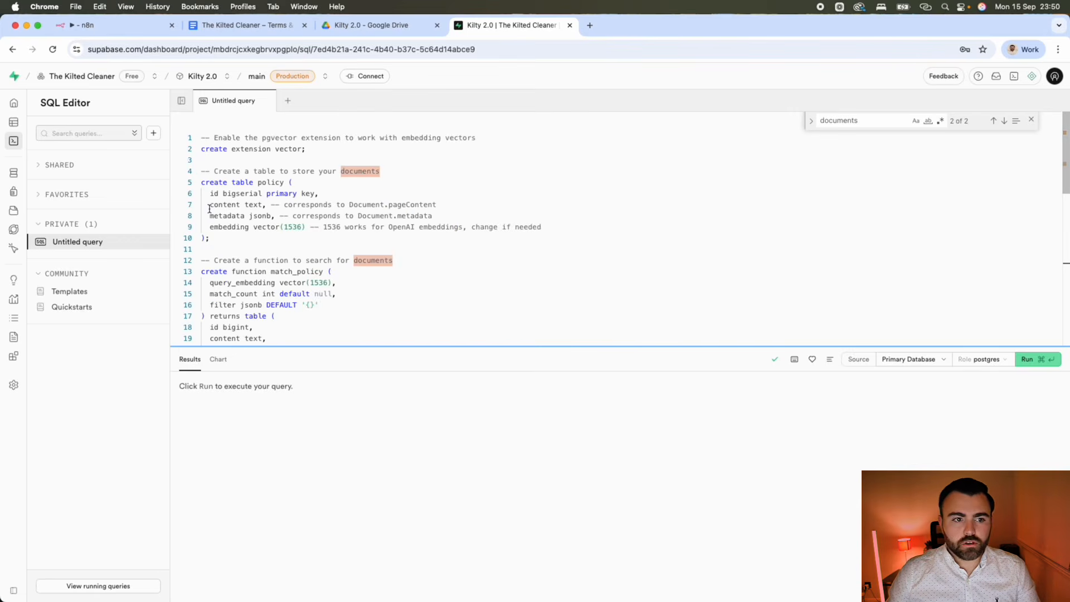
left_click(14, 122)
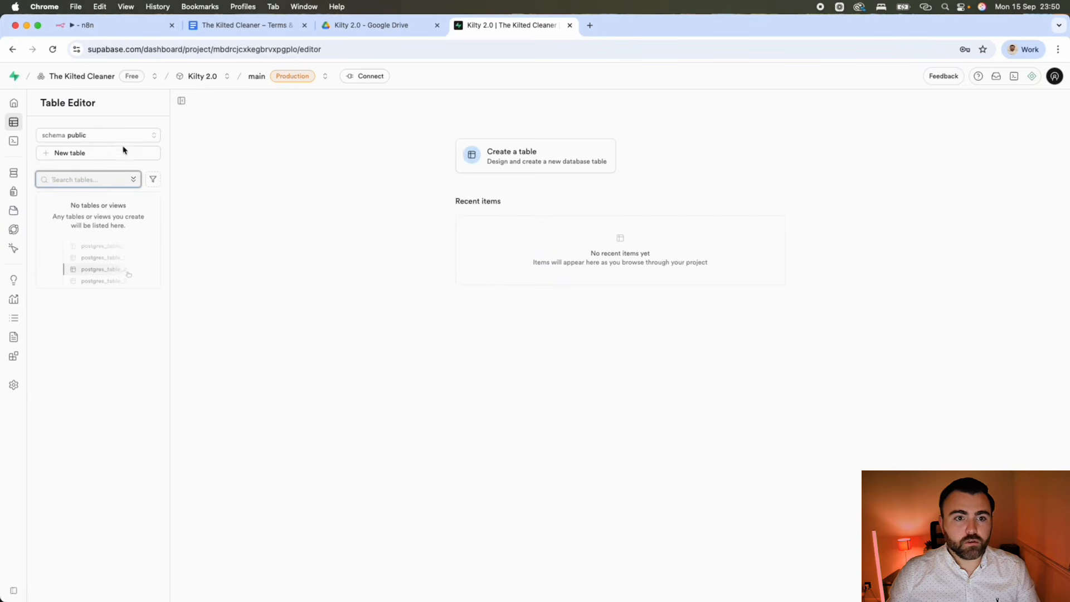
left_click(14, 141)
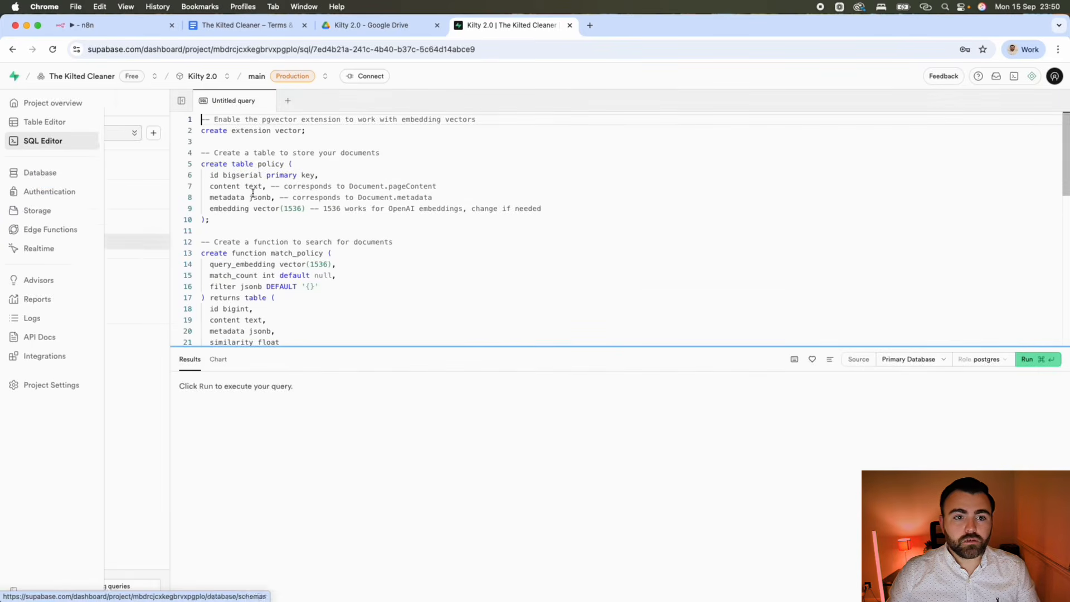
key("super+Return")
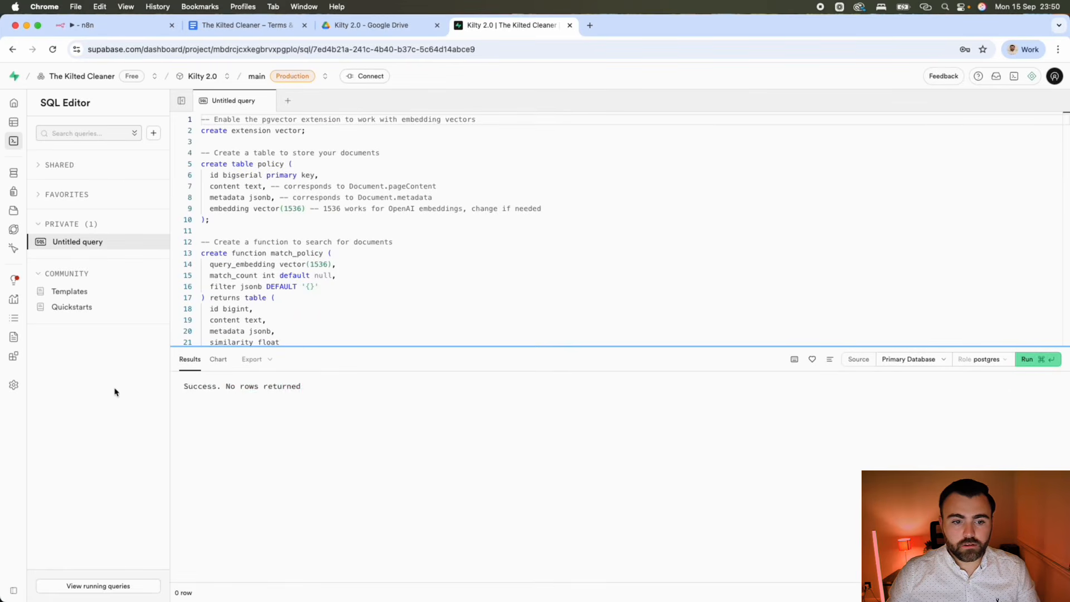
left_click_drag(188, 385, 346, 387)
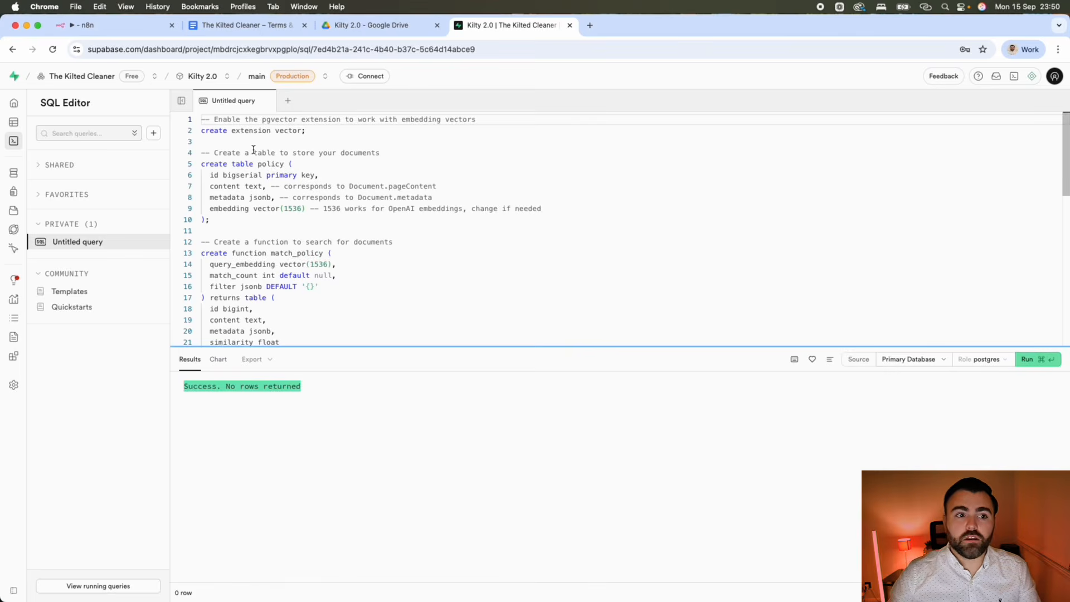
left_click(14, 122)
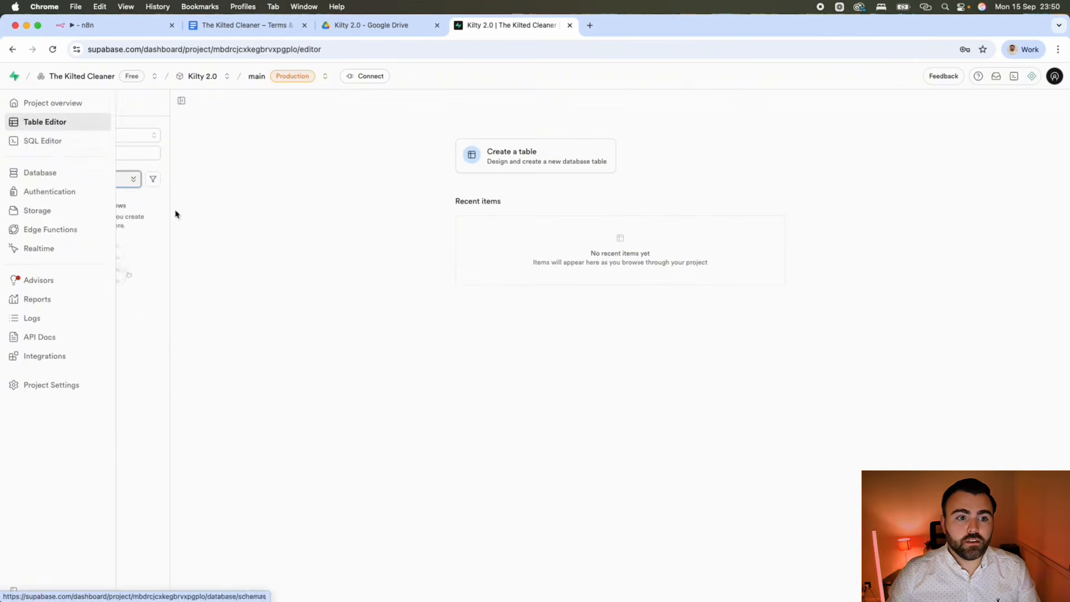
left_click(61, 200)
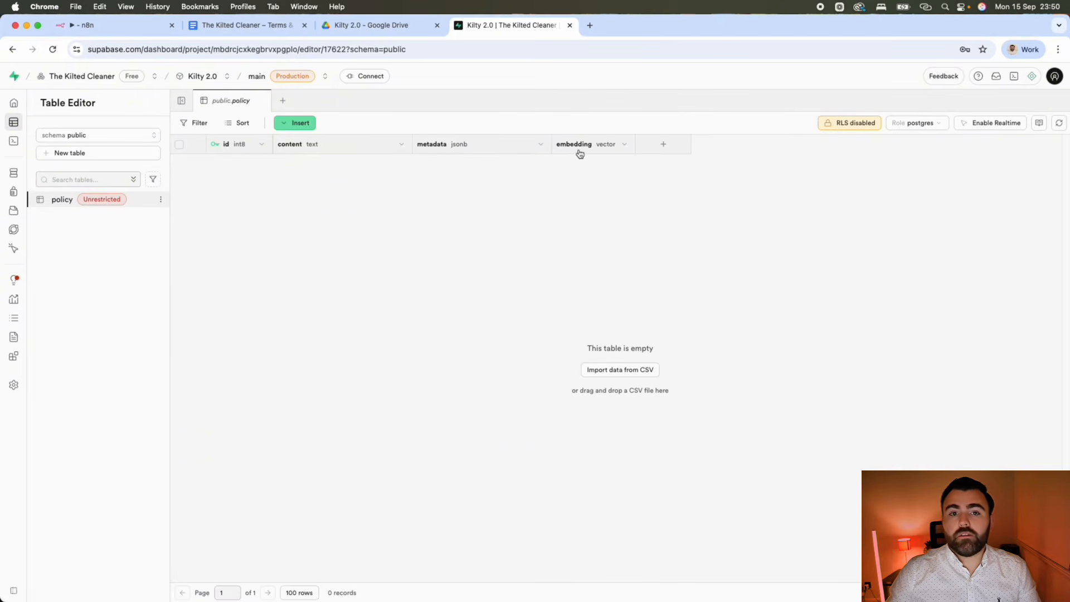
Switch back to n8n, choose policy as the Supabase Vector Store node's table, and return to the canvas.
left_click(98, 28)
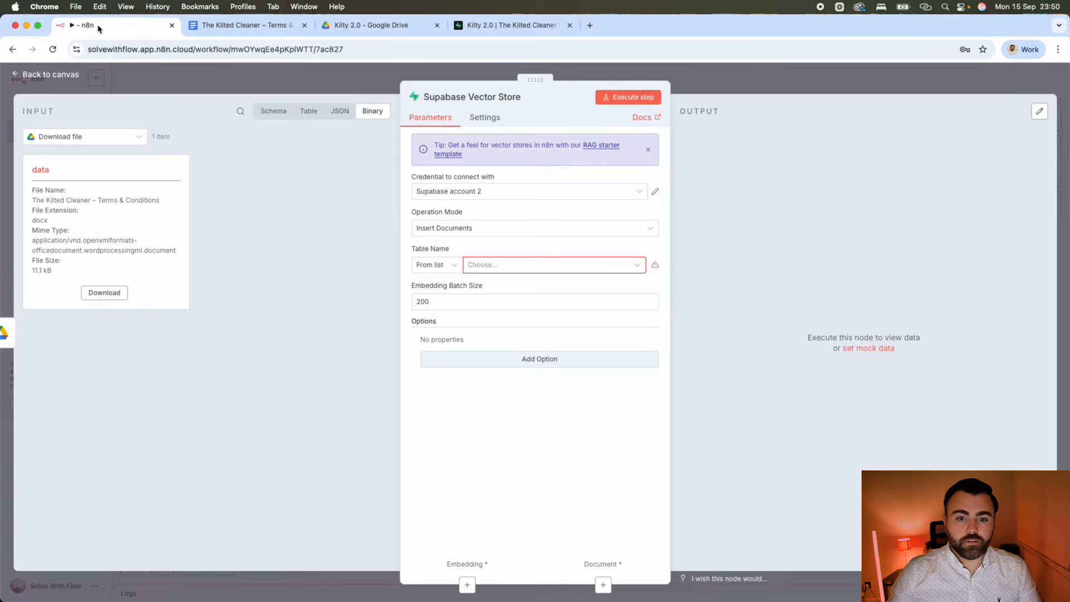
left_click(565, 266)
left_click(468, 291)
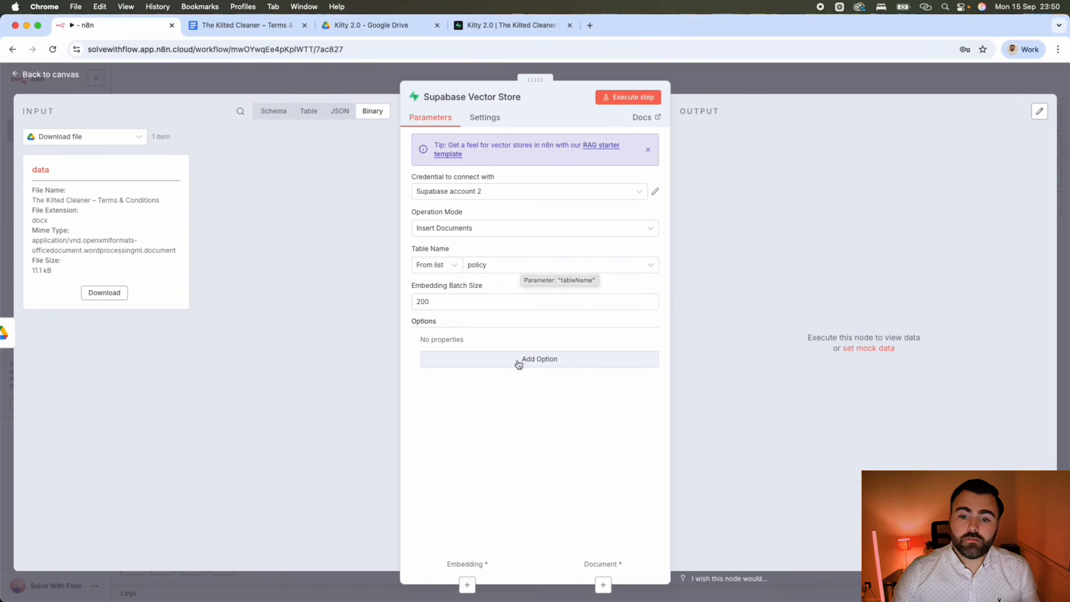
left_click(787, 85)
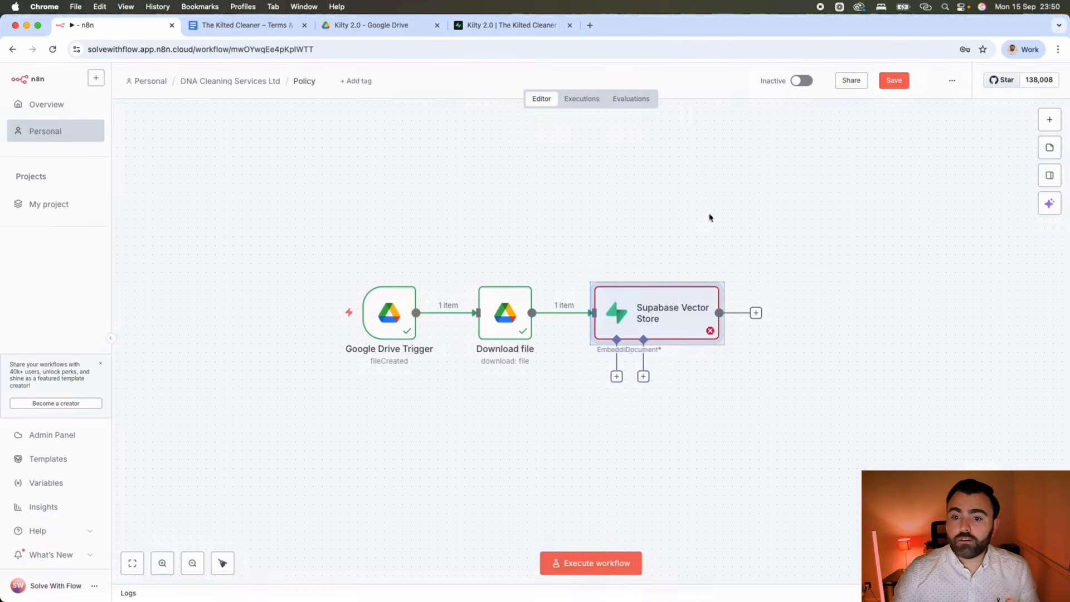
Attach an Embeddings OpenAI node with Dimensions set to 1536 to the vector store and place it clear of the Document connector.
left_click(617, 377)
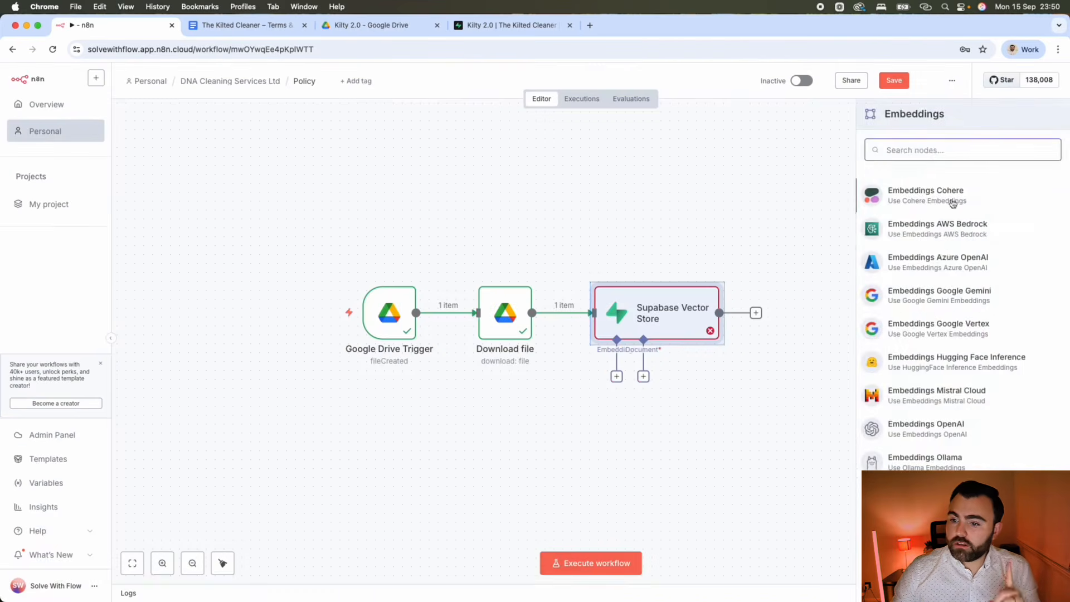
left_click(883, 427)
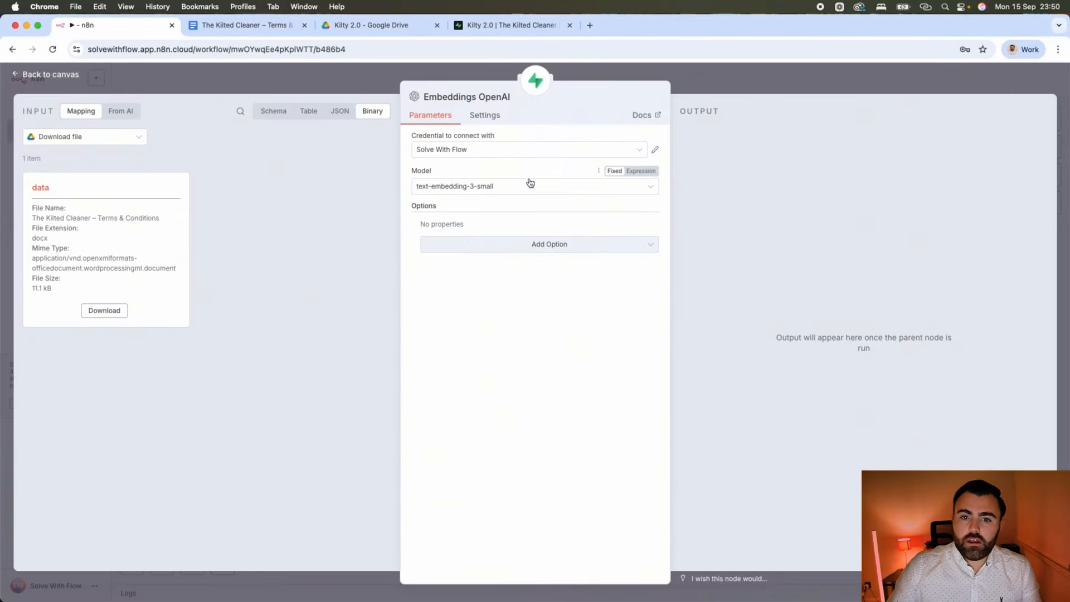
left_click(470, 248)
left_click(466, 272)
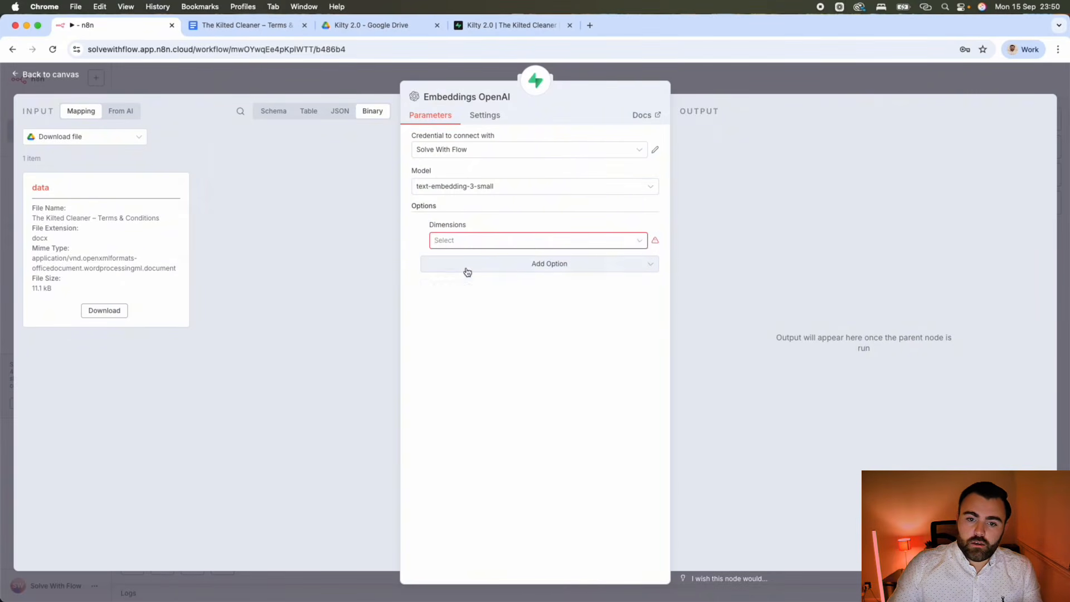
left_click(484, 241)
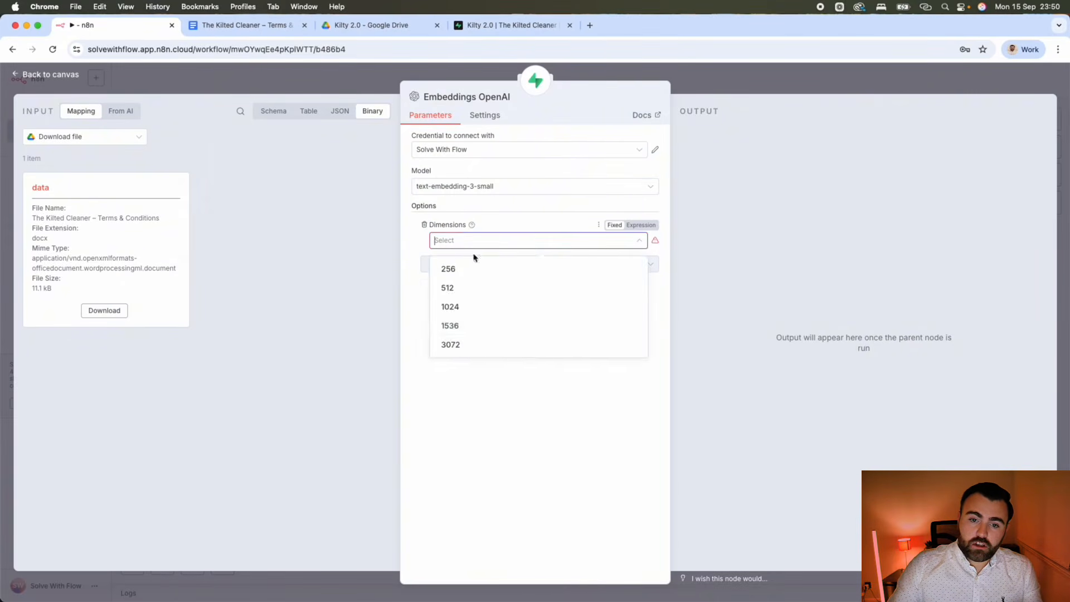
left_click(468, 326)
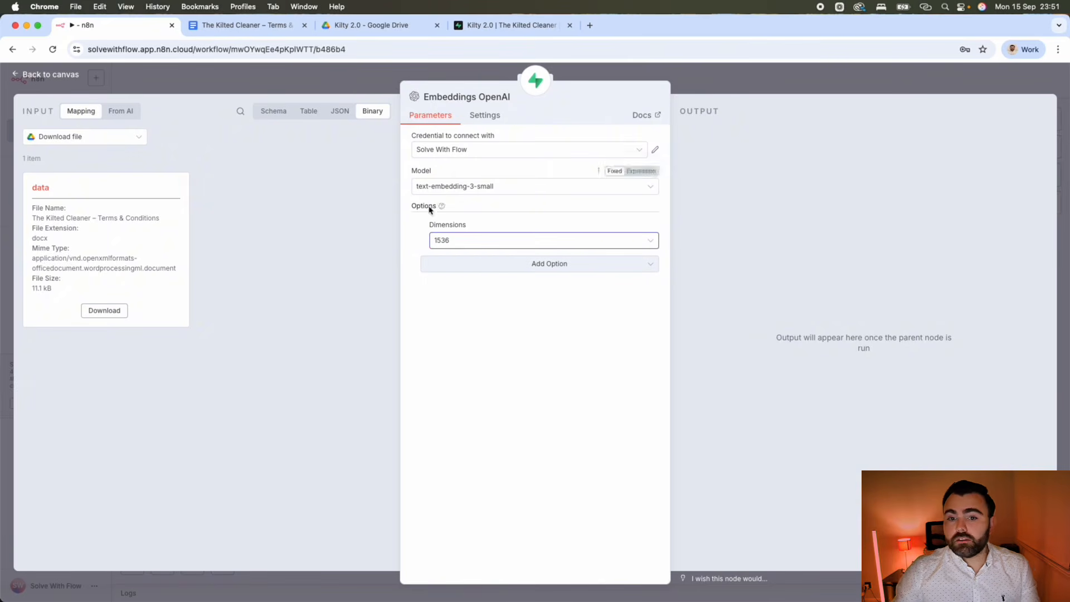
left_click(715, 87)
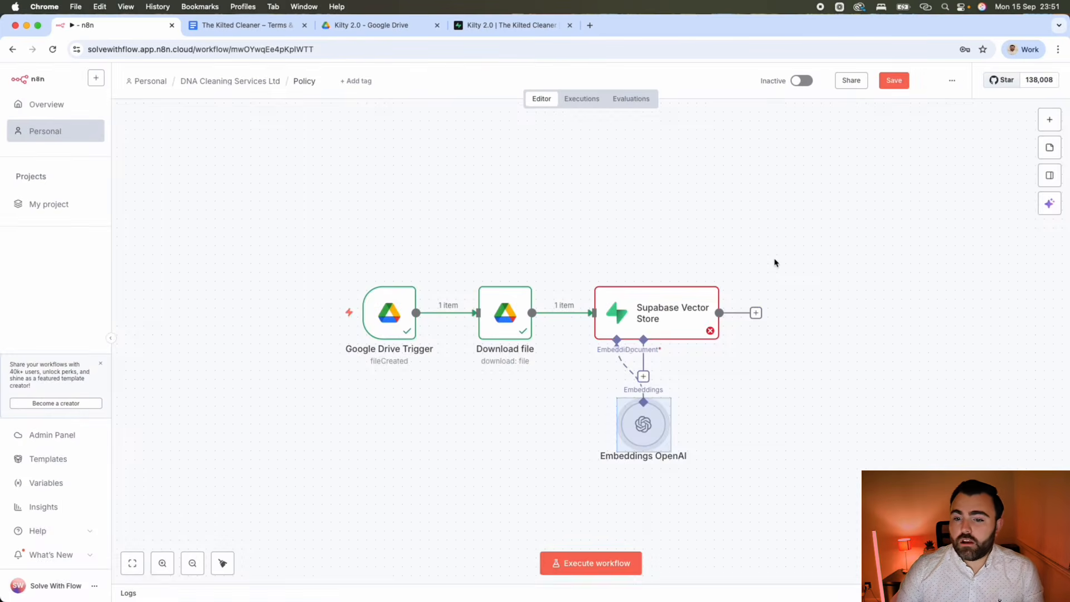
left_click_drag(657, 421, 558, 413)
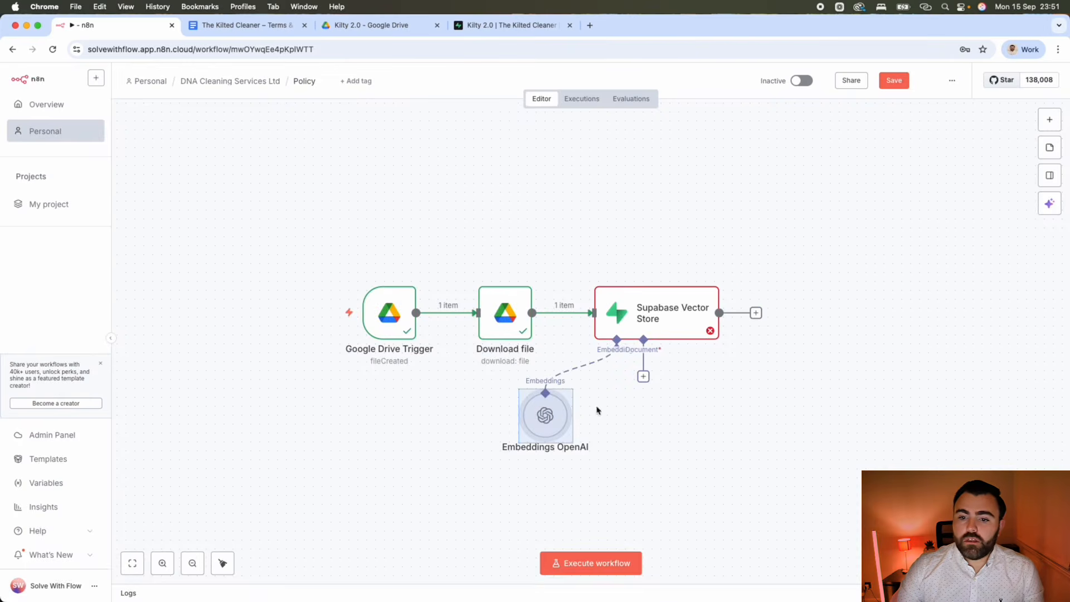
Attach a Default Data Loader to the vector store's Document connector, with Type of Data set to Binary and Data Format kept on Automatically Detect by Mime Type.
left_click(643, 378)
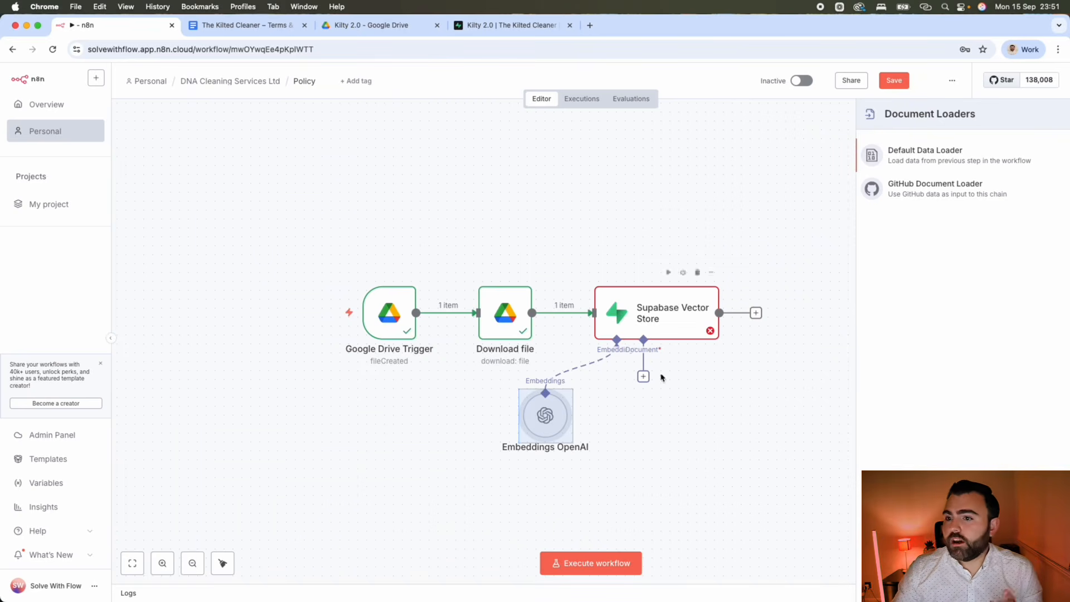
left_click(928, 161)
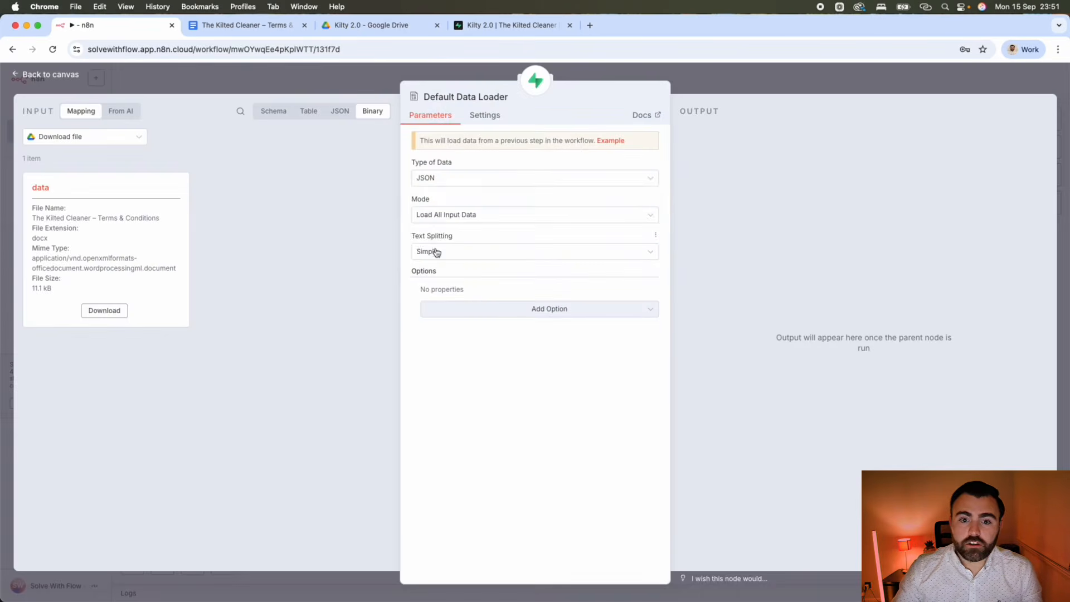
left_click(475, 177)
left_click(478, 246)
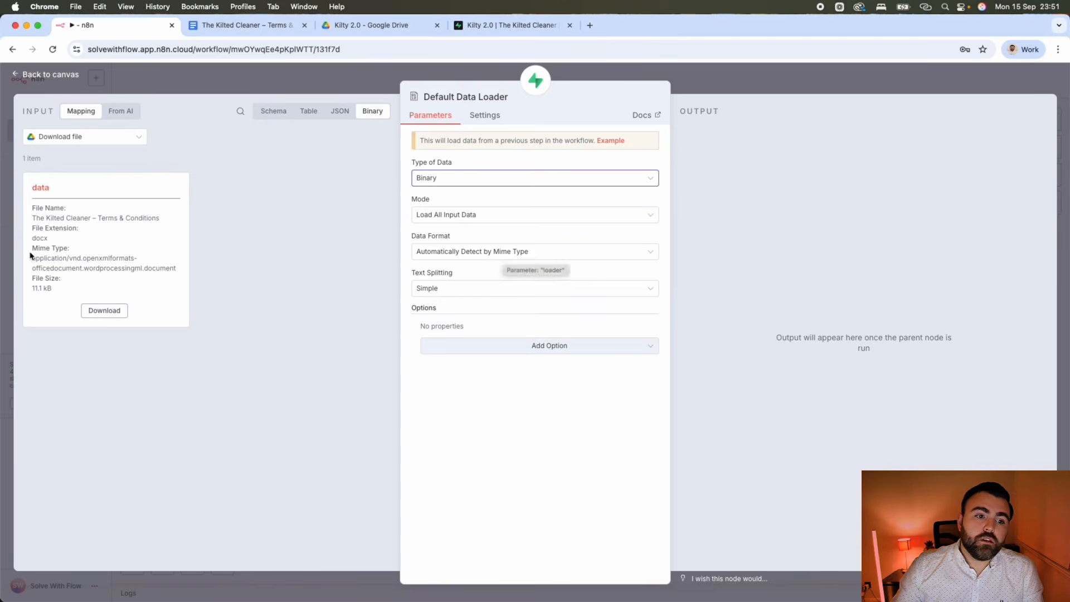
double_click(40, 238)
left_click(545, 251)
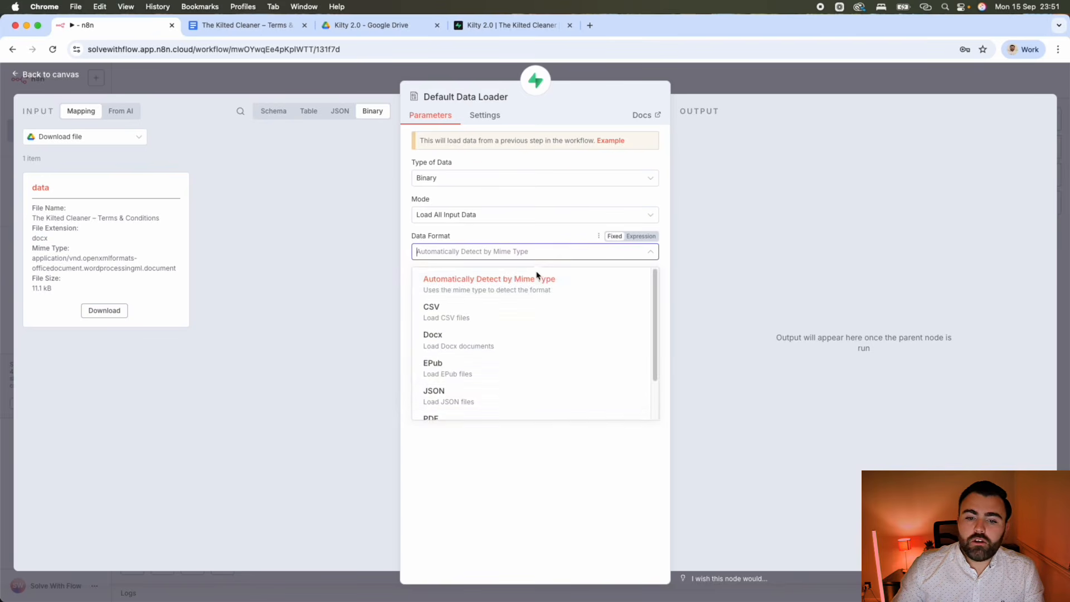
left_click(543, 235)
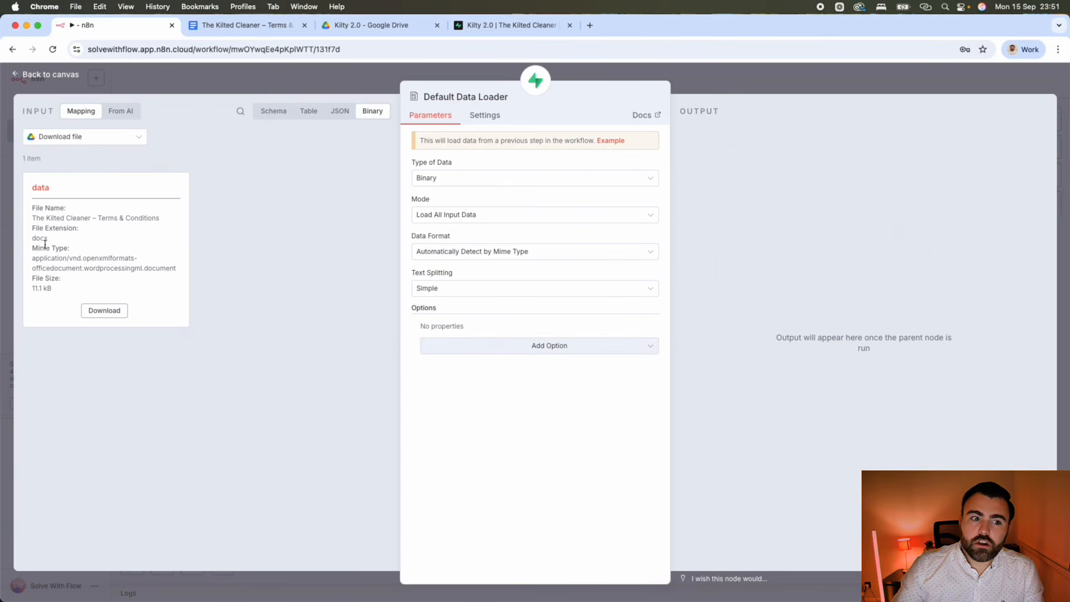
left_click_drag(44, 243, 31, 186)
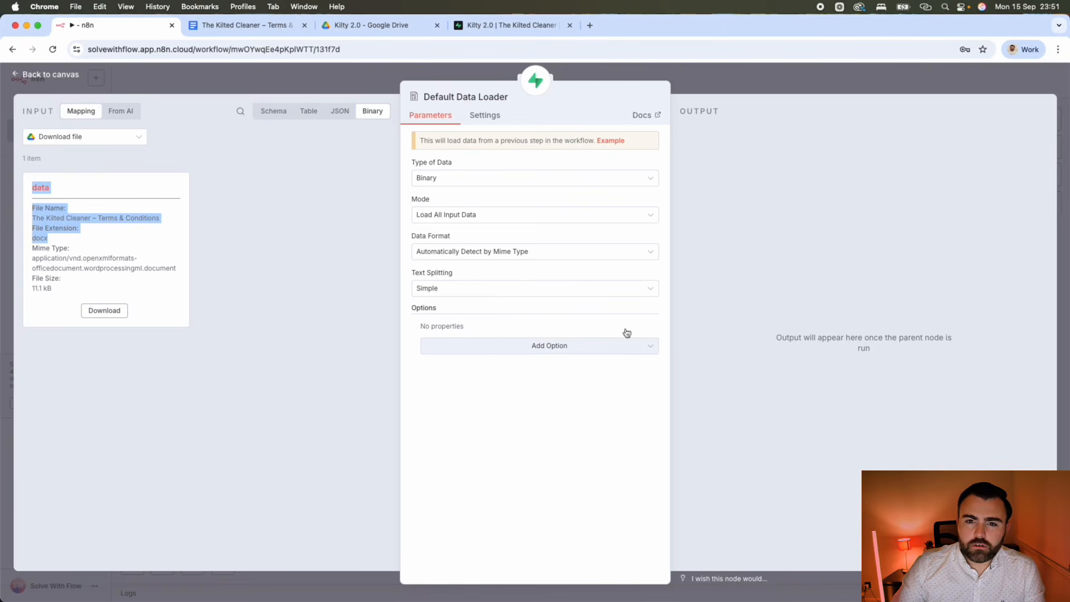
Check the policy table's columns in Supabase, return to n8n, and add a Metadata option with one property to the Default Data Loader.
left_click(475, 27)
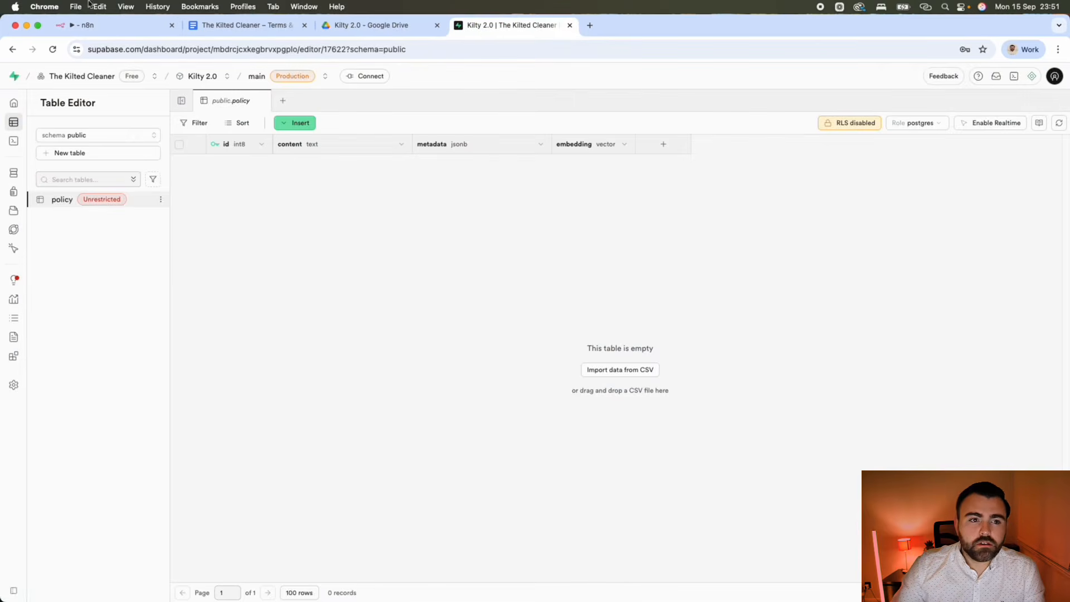
left_click(117, 25)
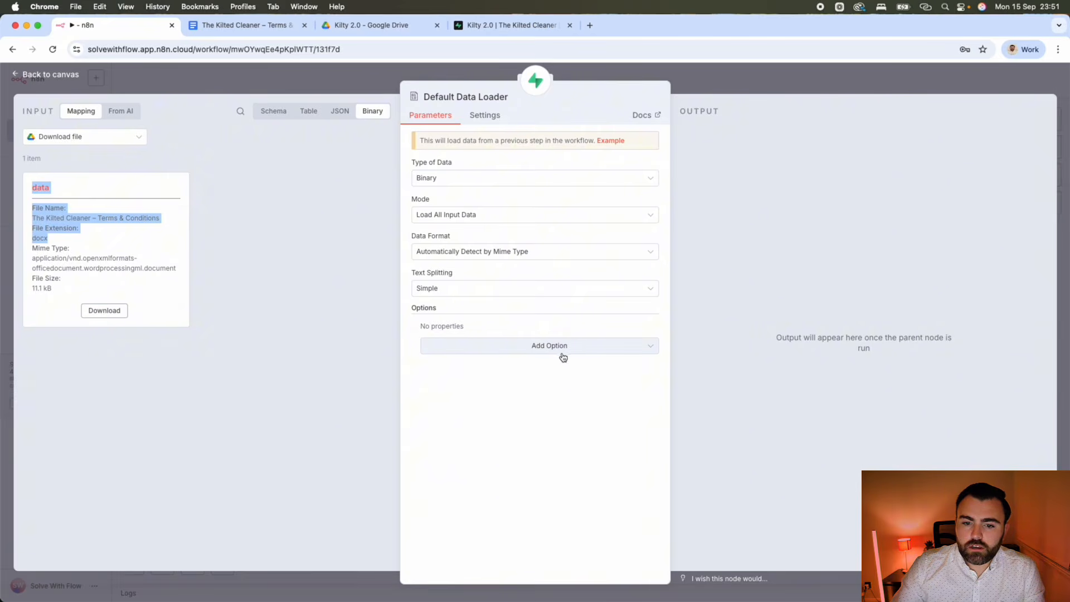
left_click(510, 349)
left_click(484, 325)
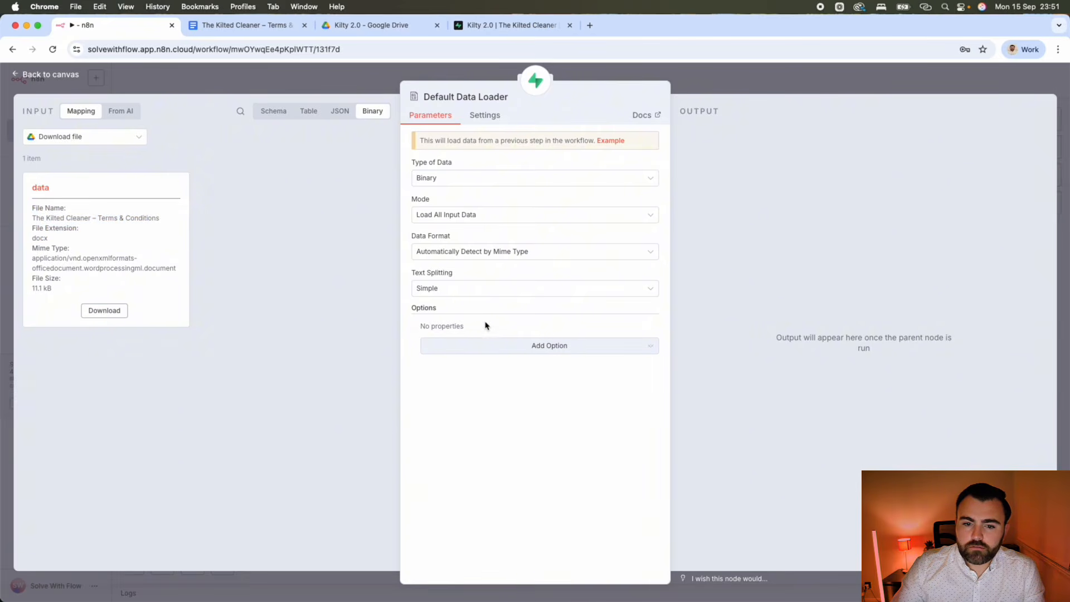
left_click(493, 349)
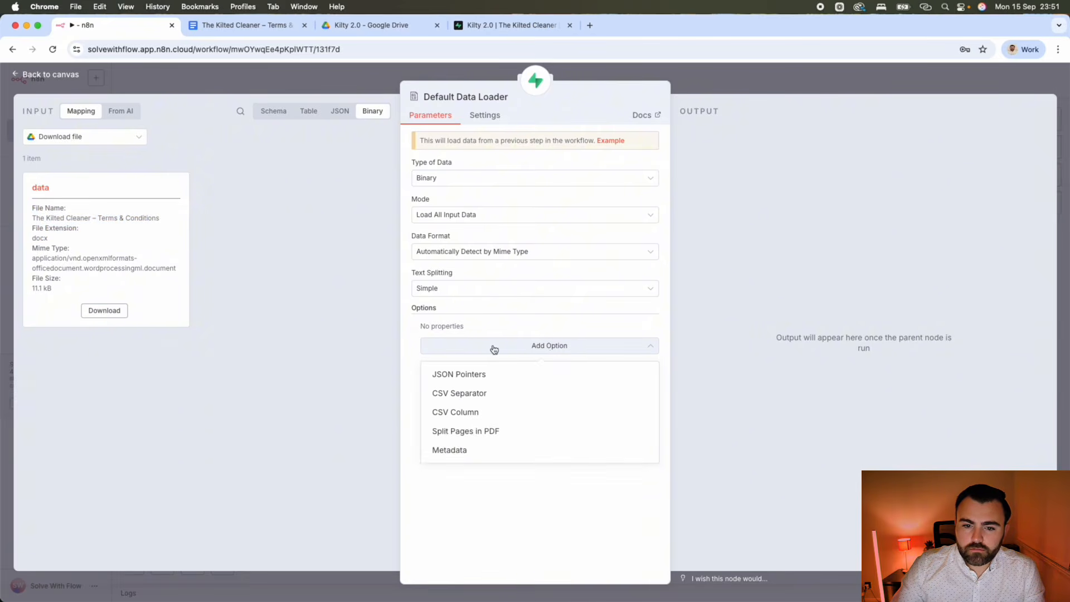
left_click(467, 450)
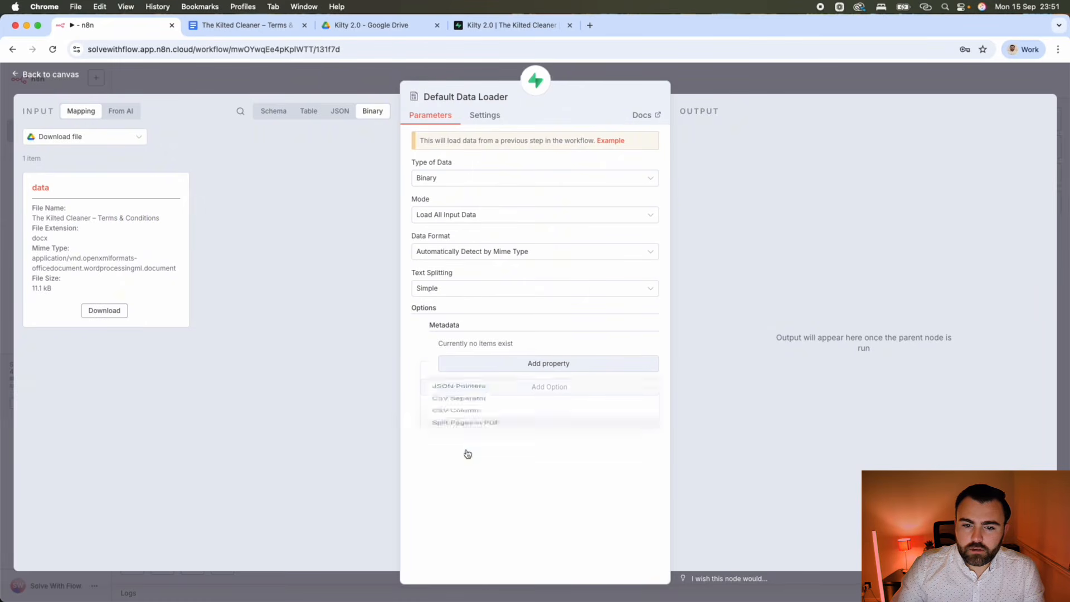
left_click(532, 370)
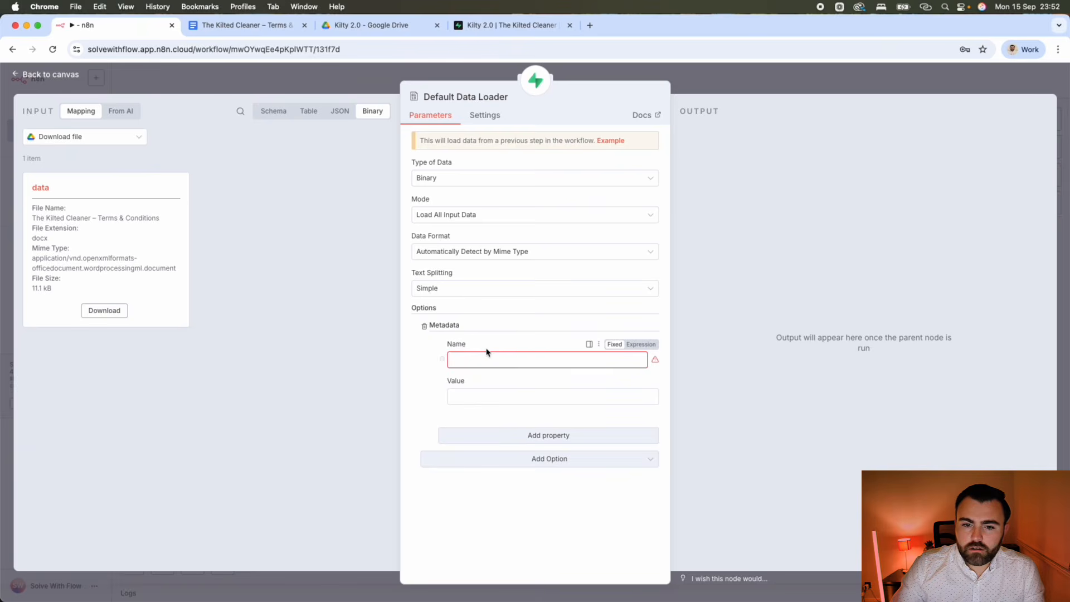
Name the metadata property file_id with the value {{ $json.id }}, and place the Default Data Loader on the canvas beneath the vector store.
left_click(522, 363)
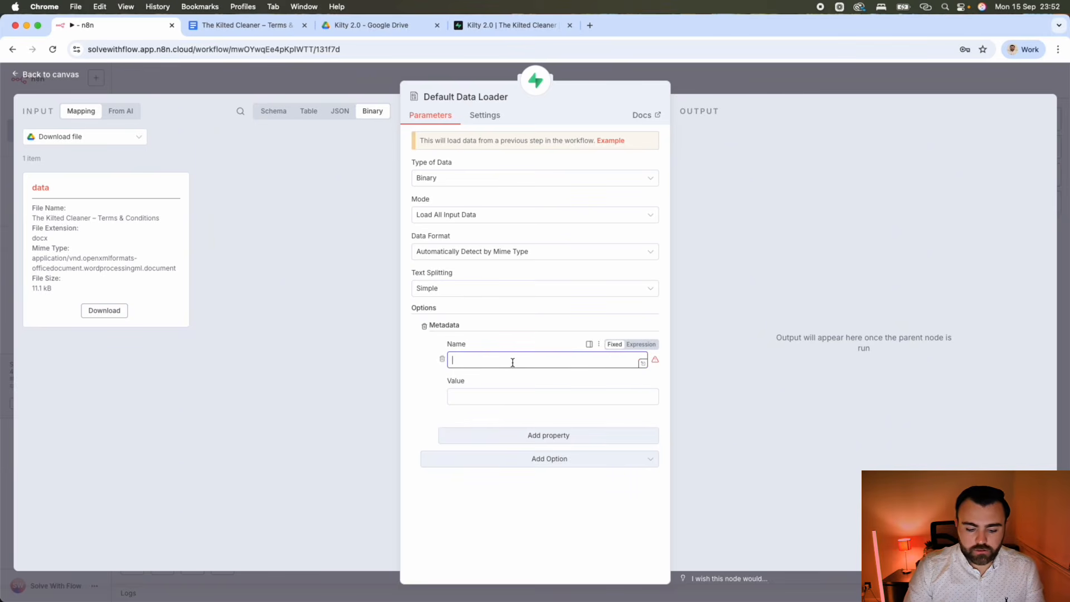
type("file_id")
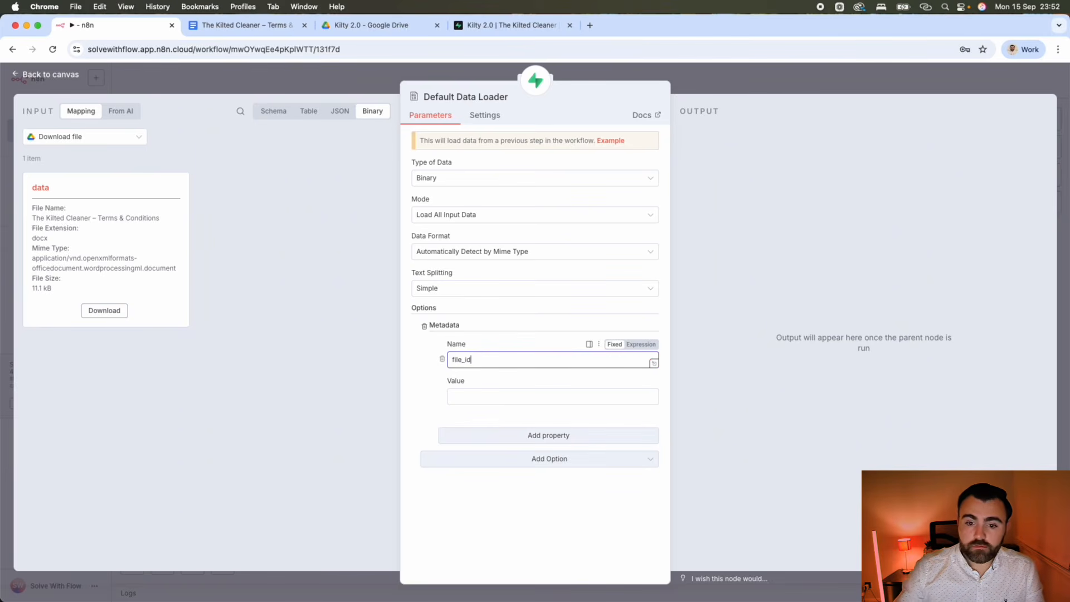
left_click(474, 395)
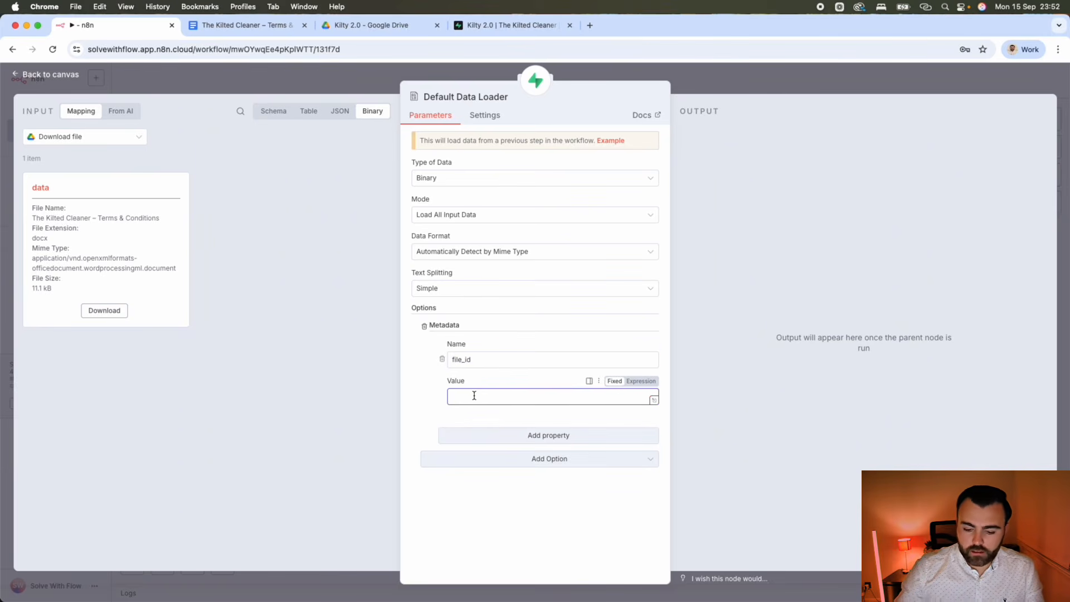
type("{{ ")
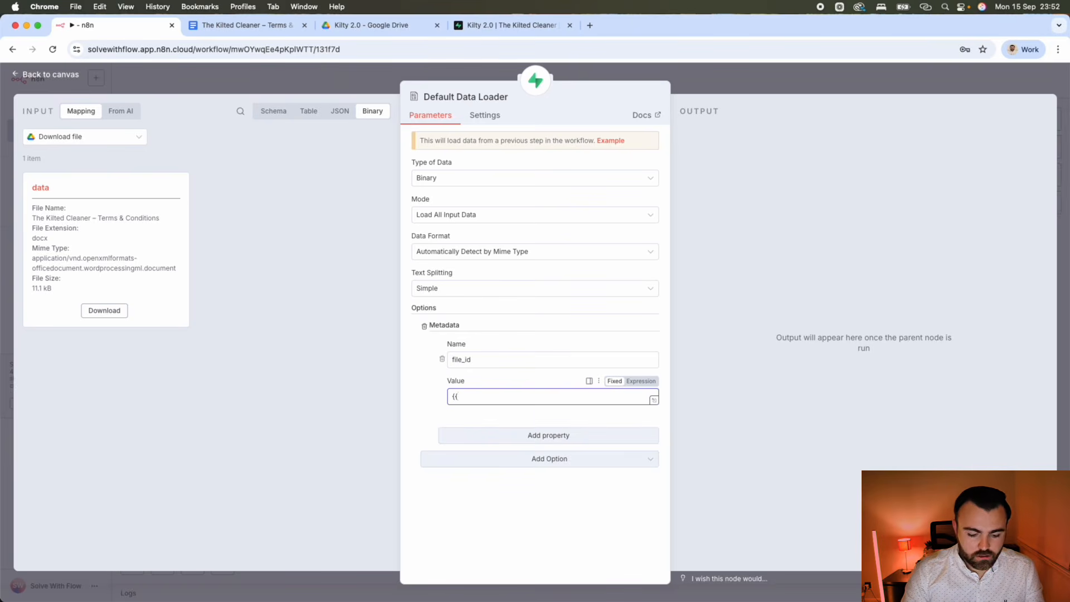
type("$jso")
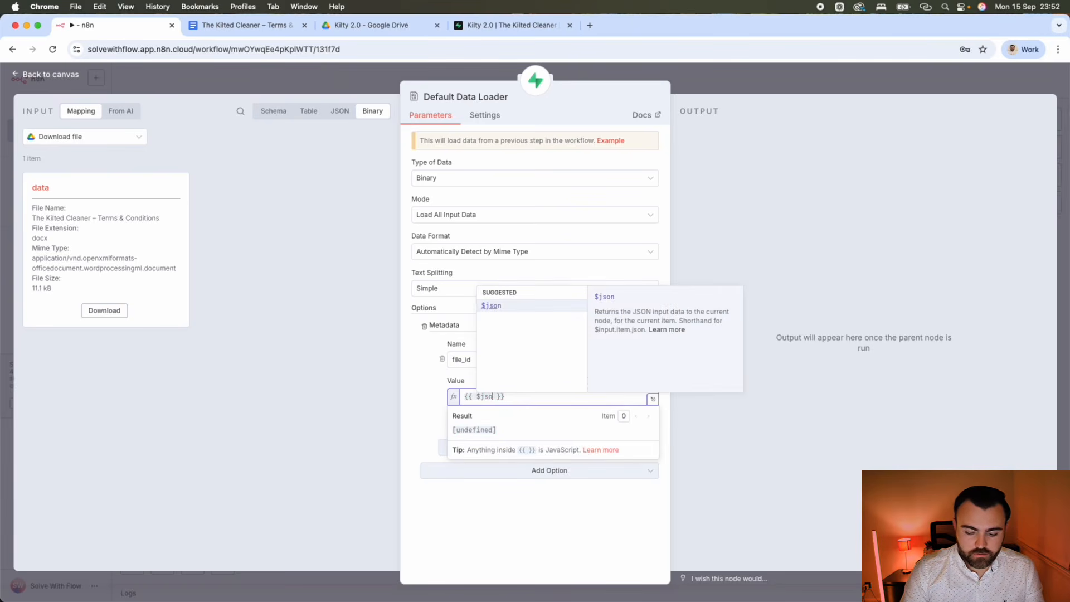
type("n.id")
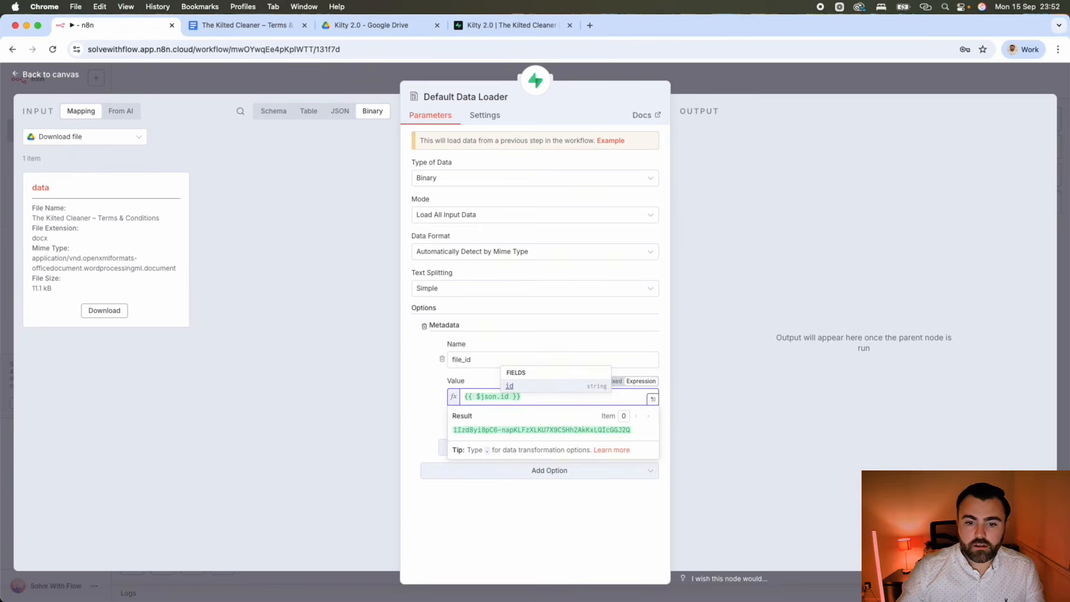
left_click_drag(453, 429, 643, 430)
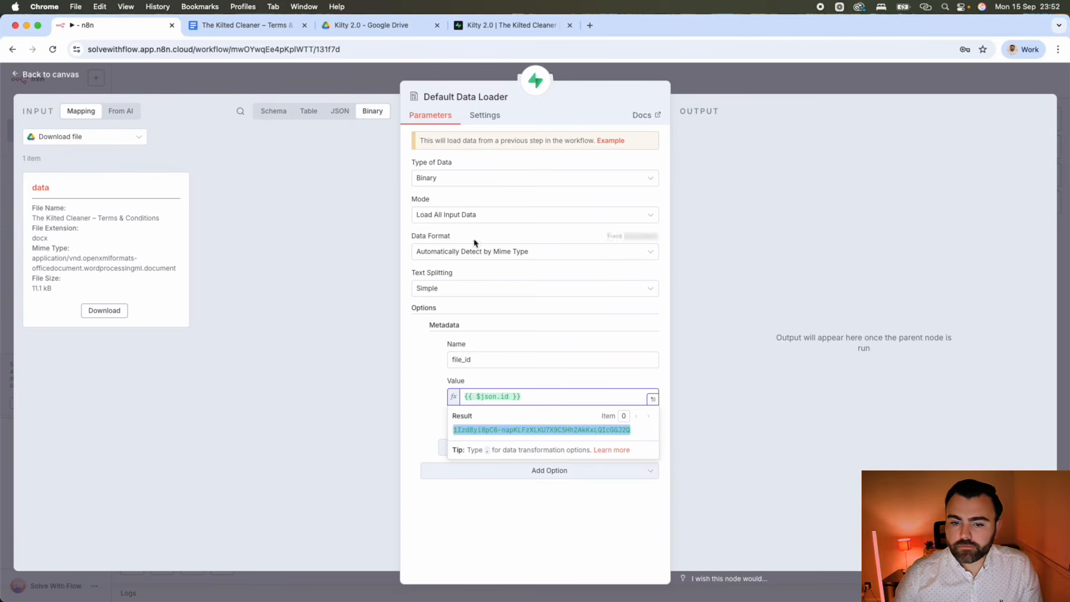
left_click(499, 488)
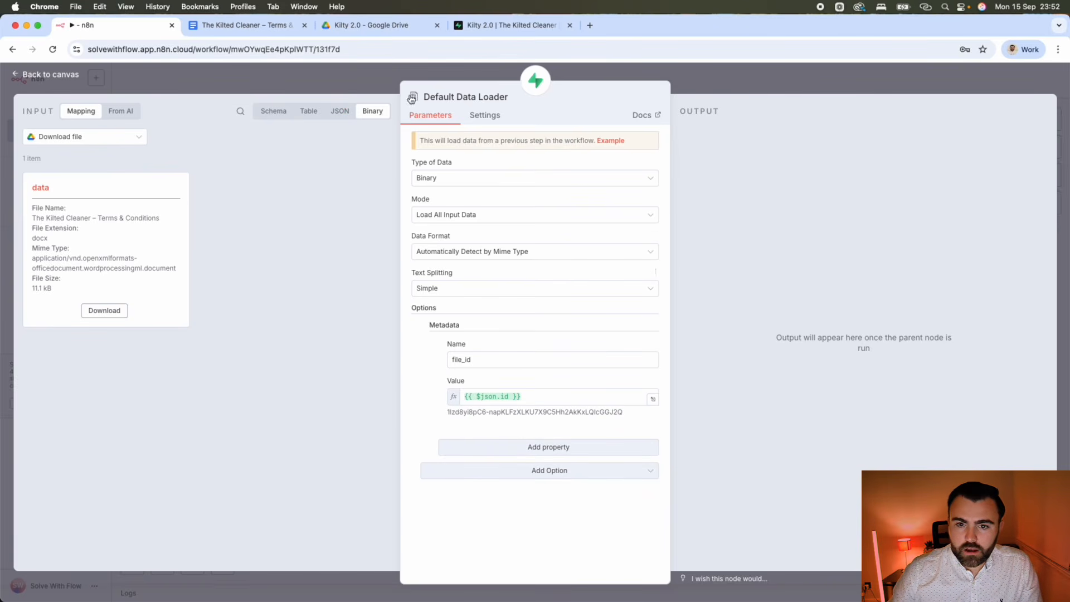
left_click(697, 80)
left_click_drag(699, 437, 655, 429)
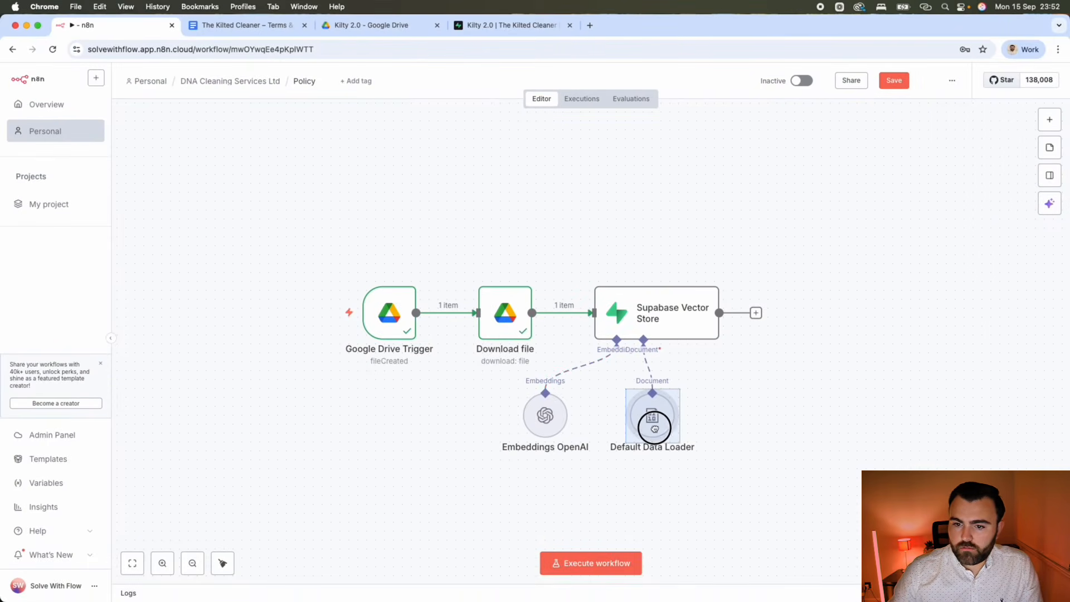
Add a Query Name option to the Supabase Vector Store node and set it to match_policy, keeping the embedding batch size at 200.
double_click(666, 308)
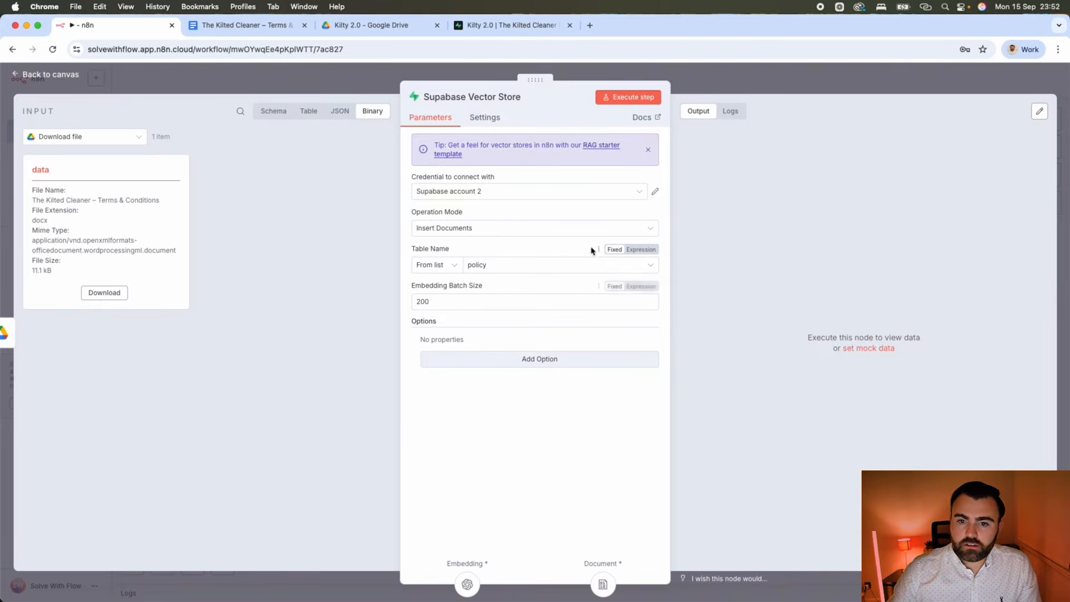
double_click(434, 301)
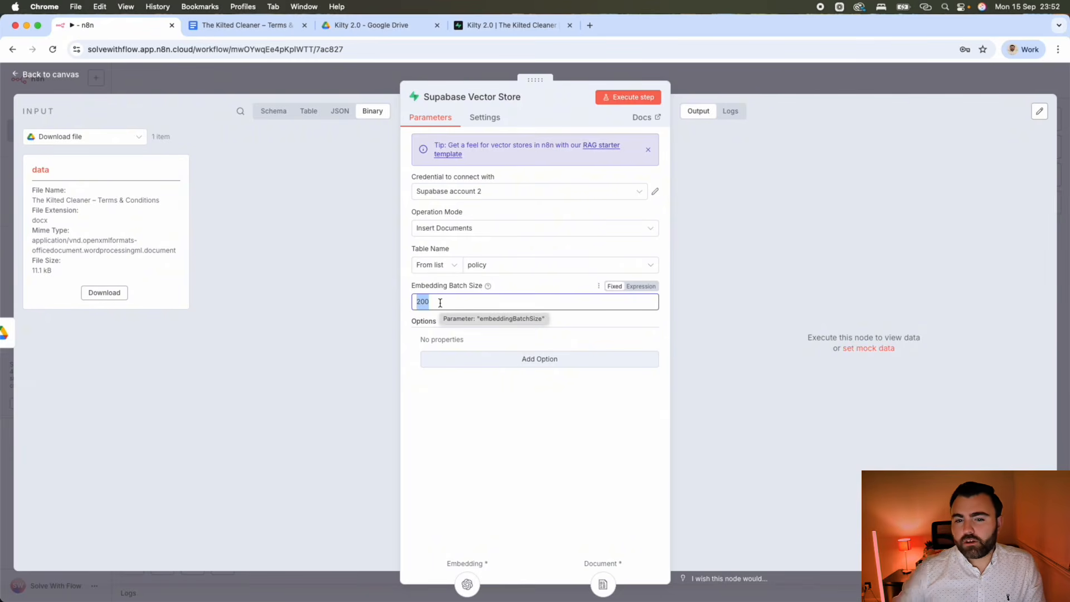
left_click(499, 359)
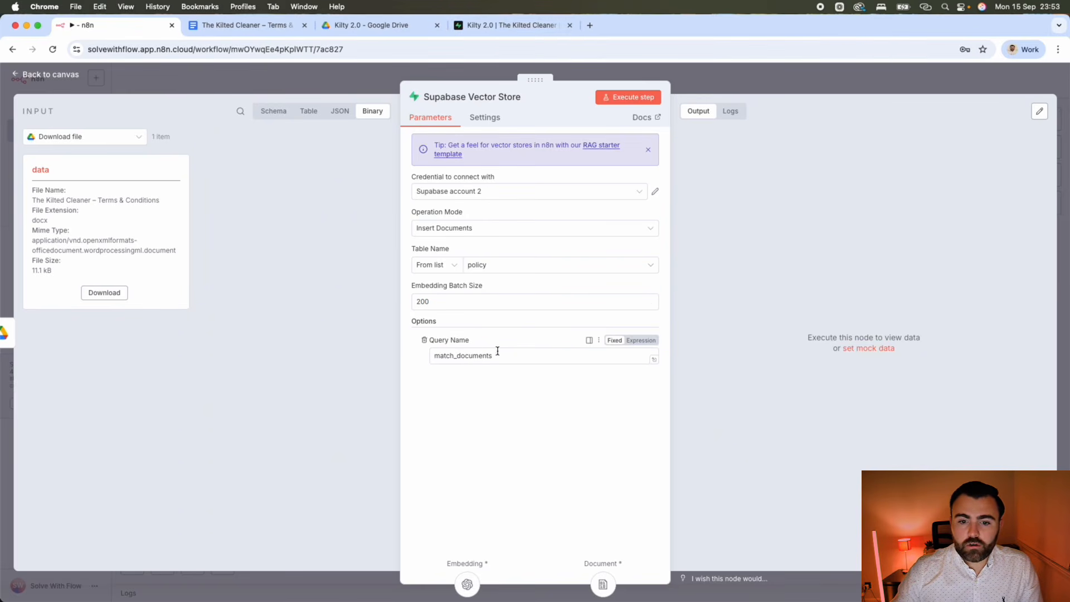
left_click_drag(498, 351, 457, 361)
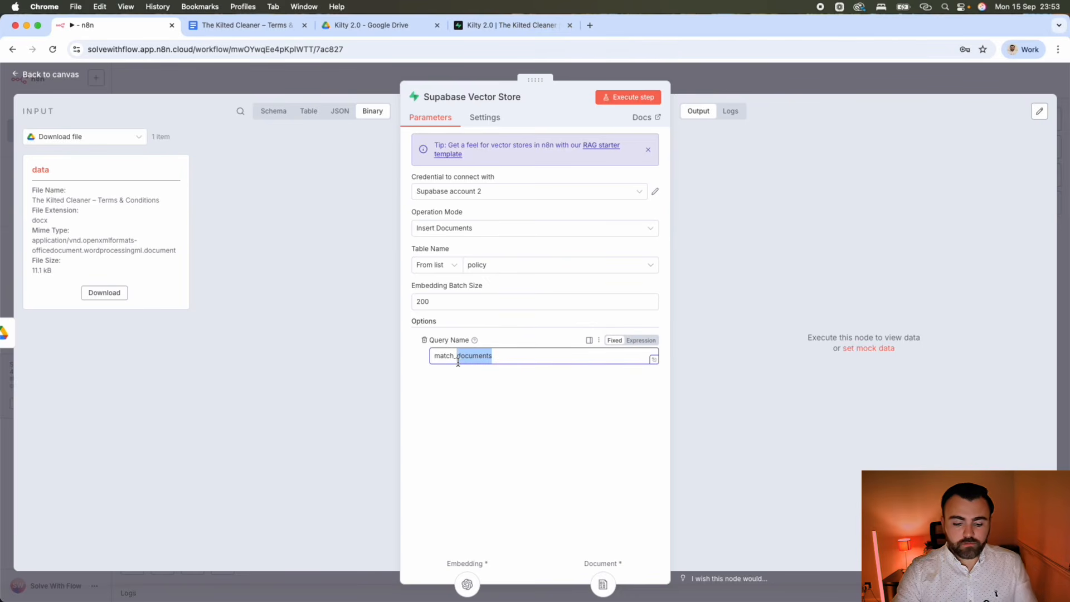
type("policy")
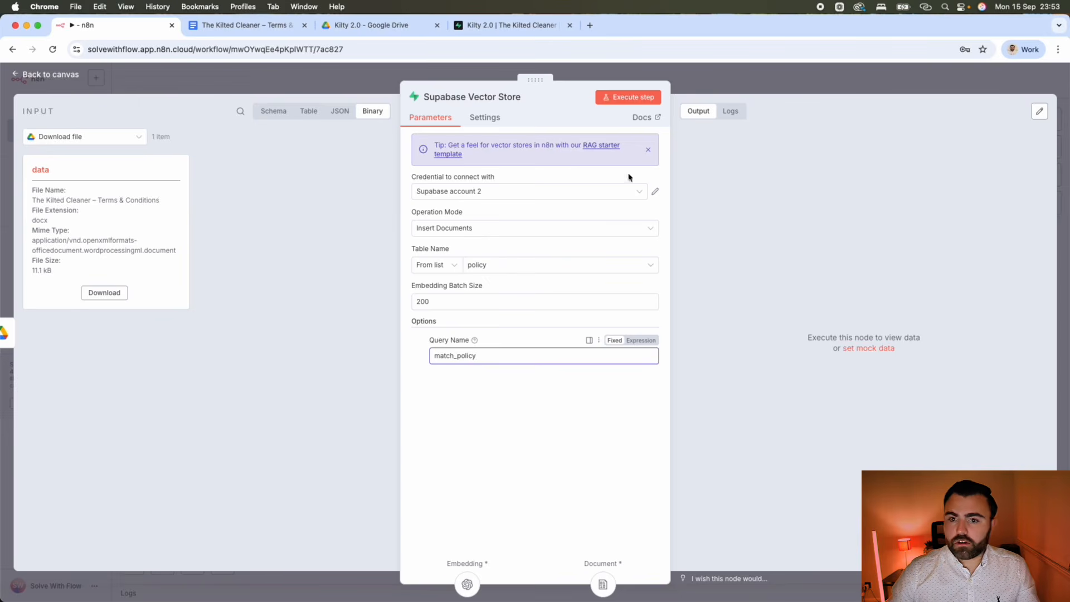
Execute the Supabase Vector Store step, inspect the inserted rows in Supabase's policy table, and return to the n8n canvas.
left_click(611, 98)
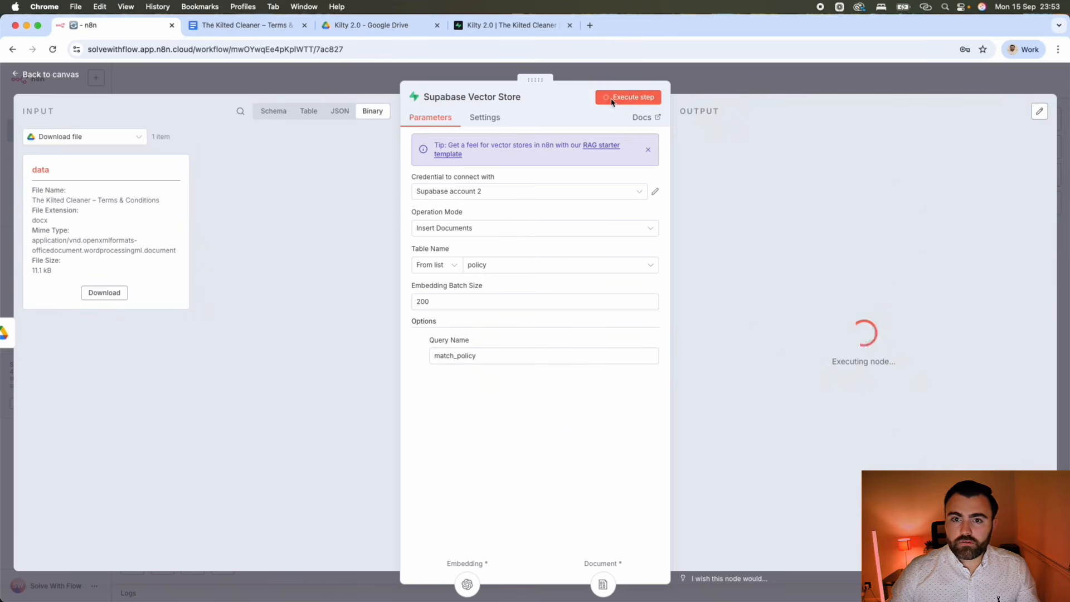
left_click(524, 31)
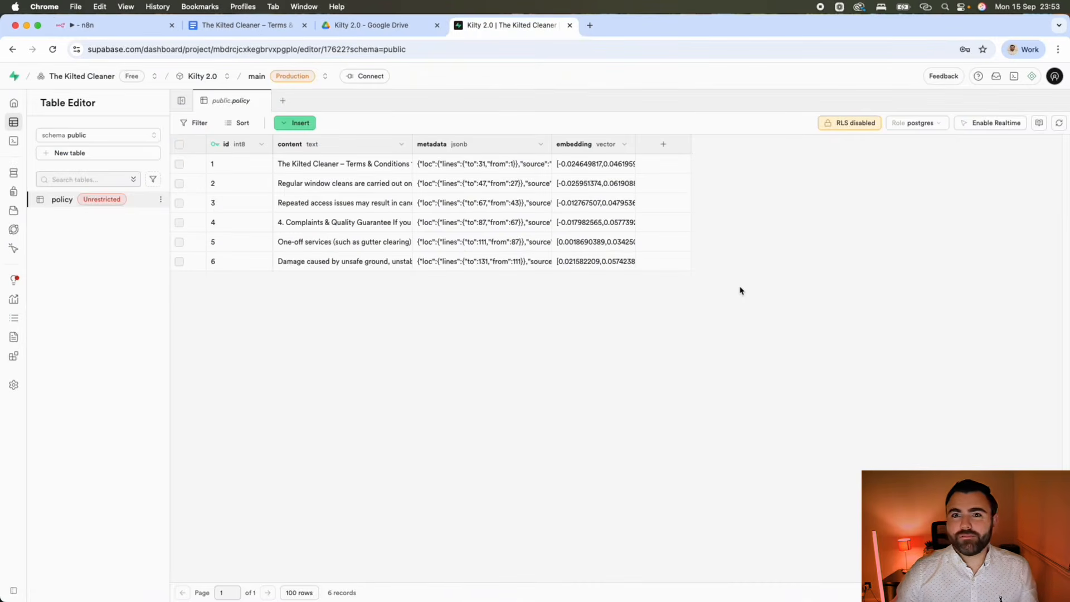
left_click(134, 30)
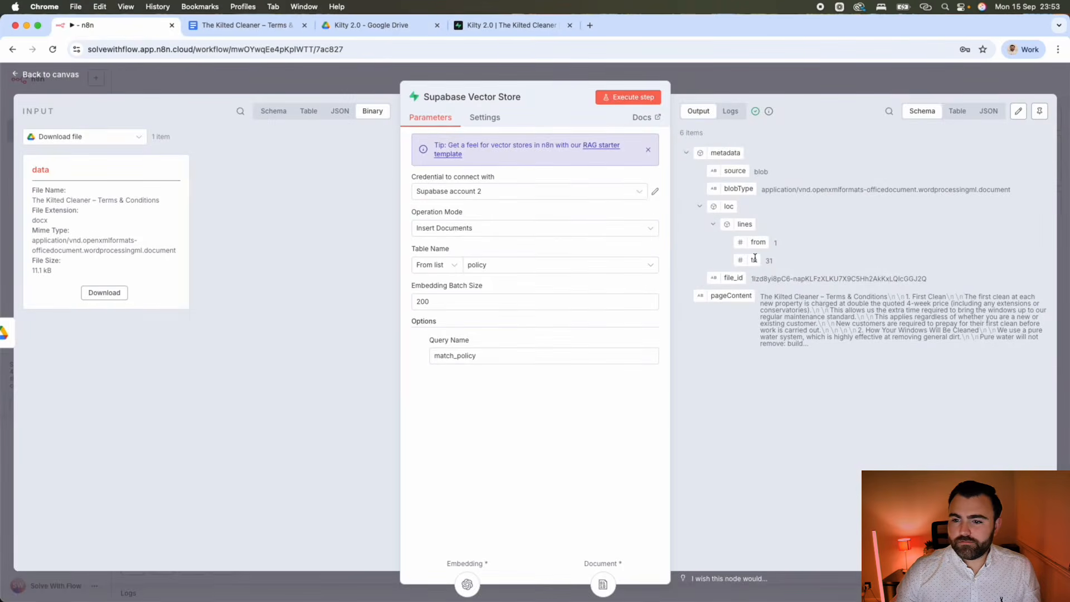
left_click(376, 86)
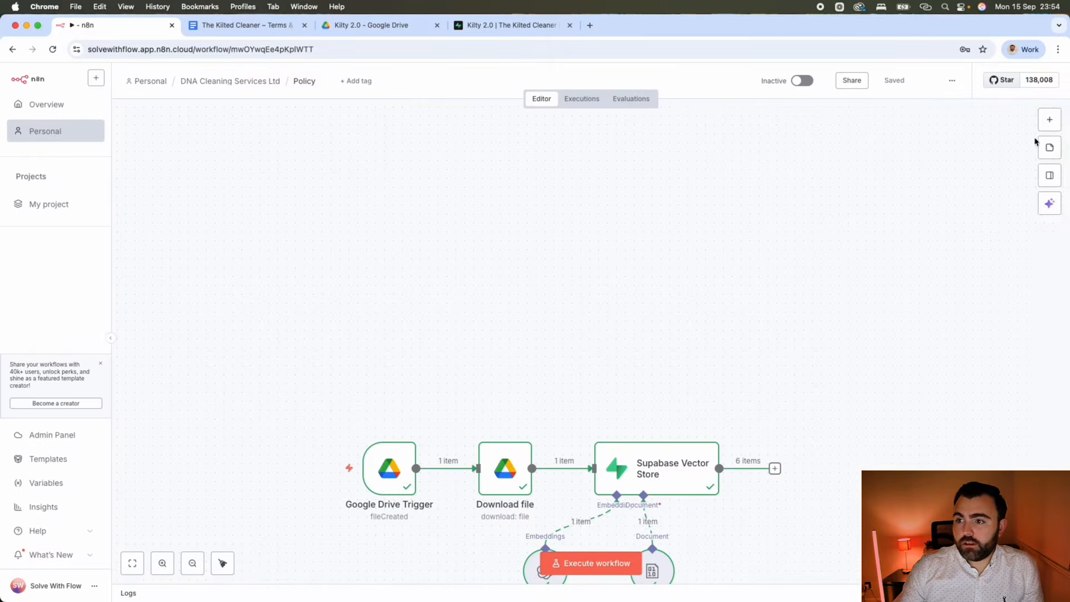
Add a Chat Trigger node with its default settings and place it on the canvas above the Google Drive Trigger.
left_click(1049, 120)
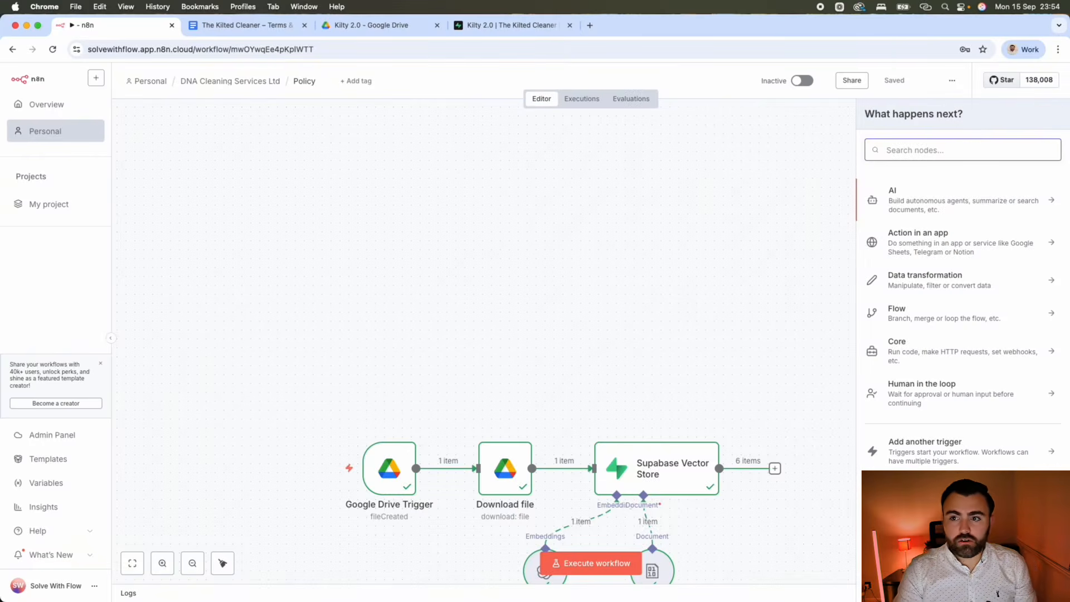
type("cha")
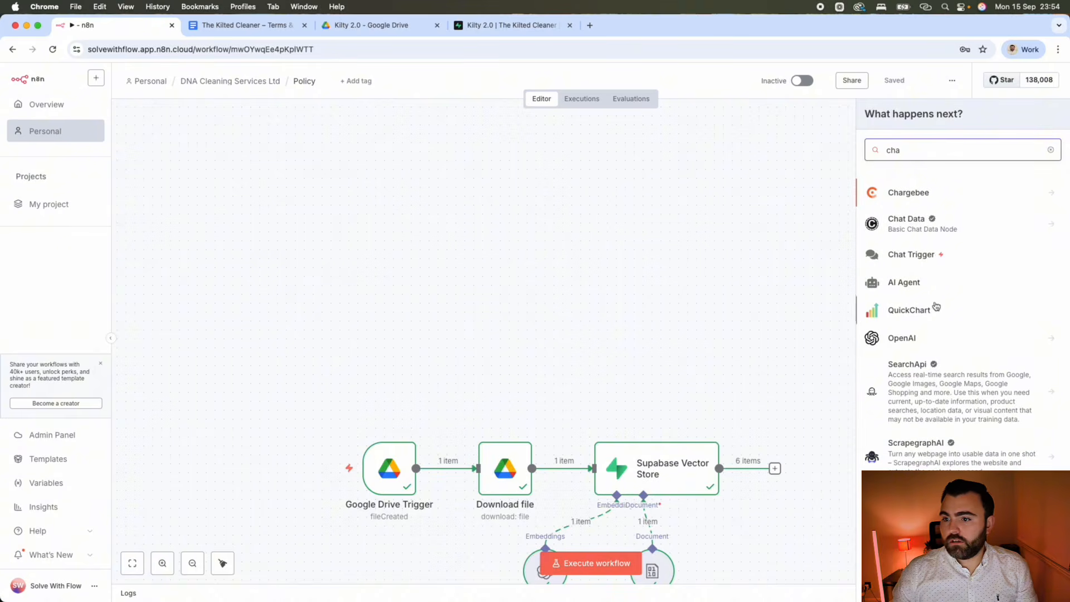
left_click(925, 256)
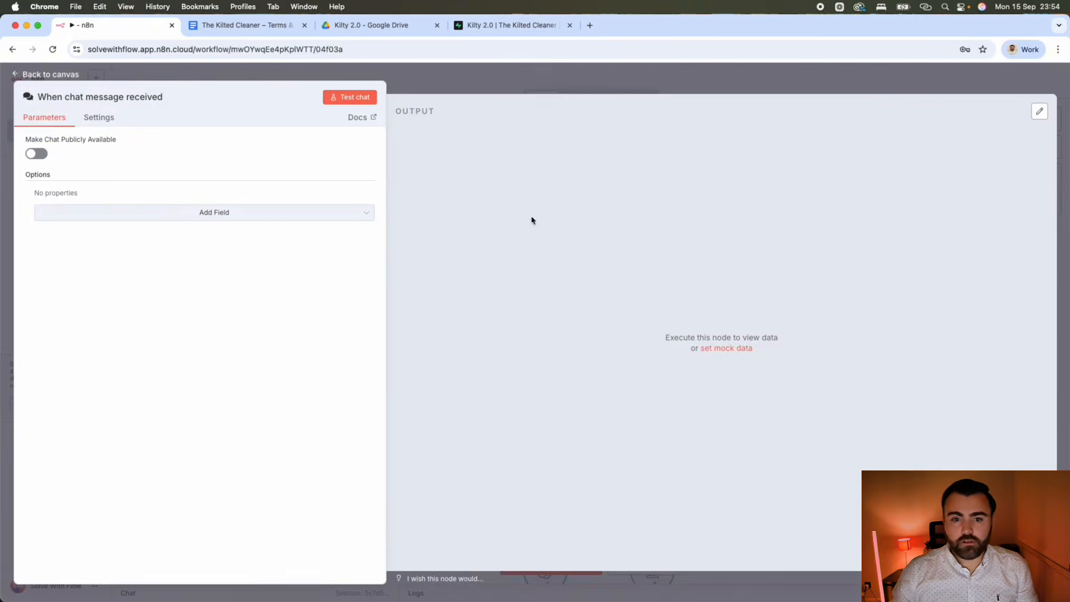
left_click(621, 77)
left_click_drag(469, 263, 398, 218)
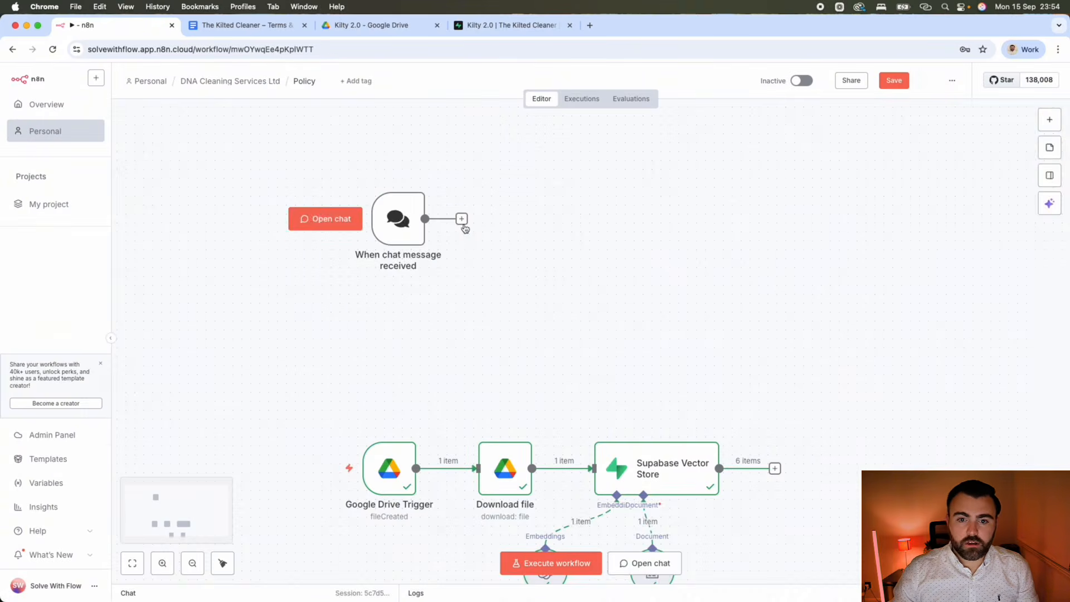
Add an AI Agent node after the chat trigger, using the connected Chat Trigger node as its prompt source.
left_click(461, 218)
left_click(912, 196)
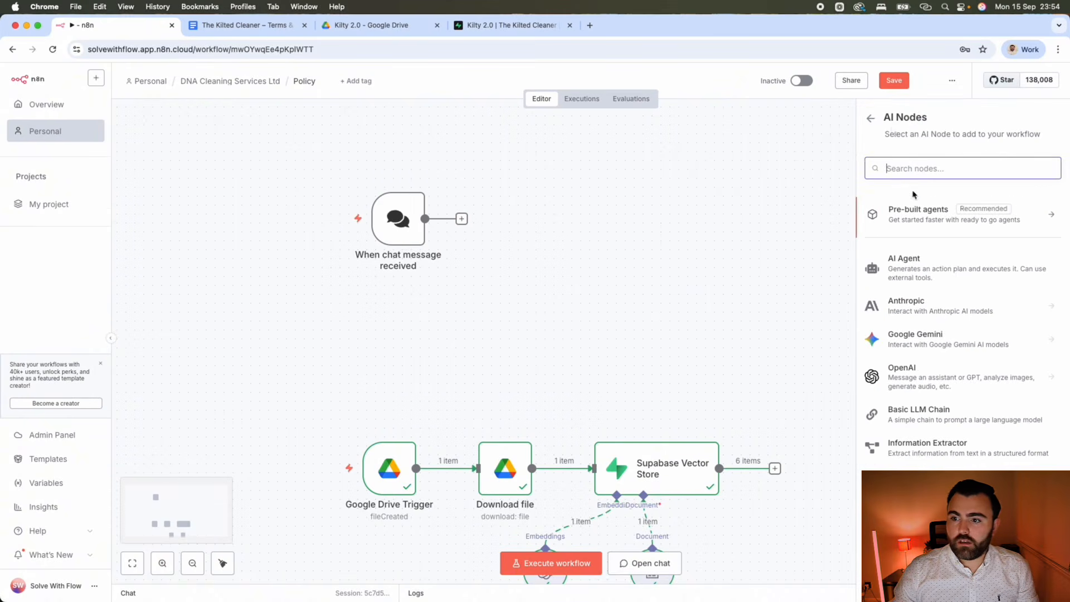
left_click(924, 266)
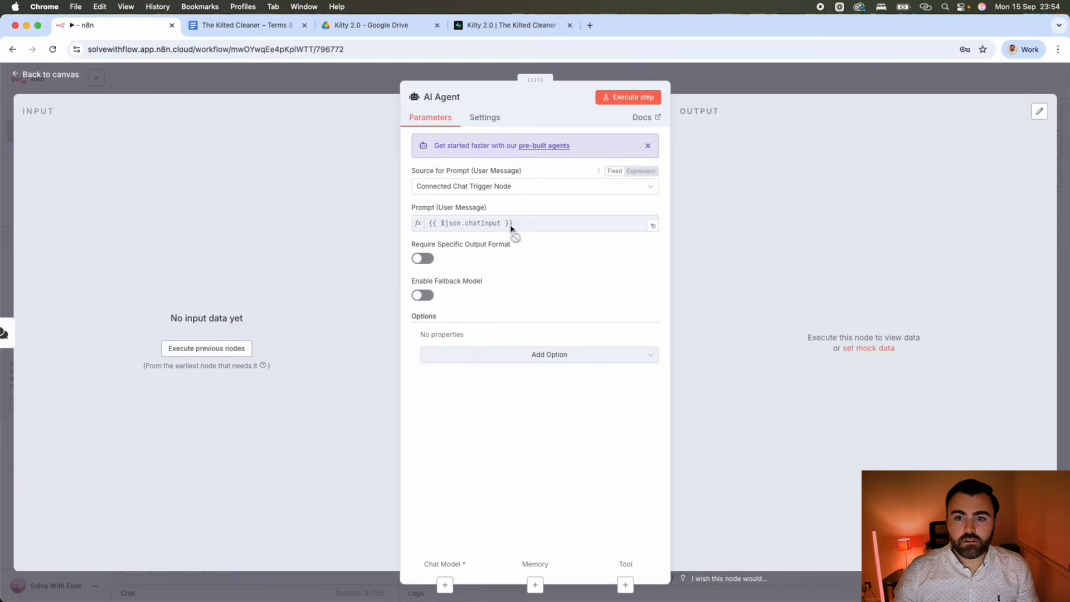
left_click(759, 73)
Attach an OpenAI Chat Model to the AI Agent with the Solve With Flow credential and the gpt-4.1-mini model.
left_click(510, 282)
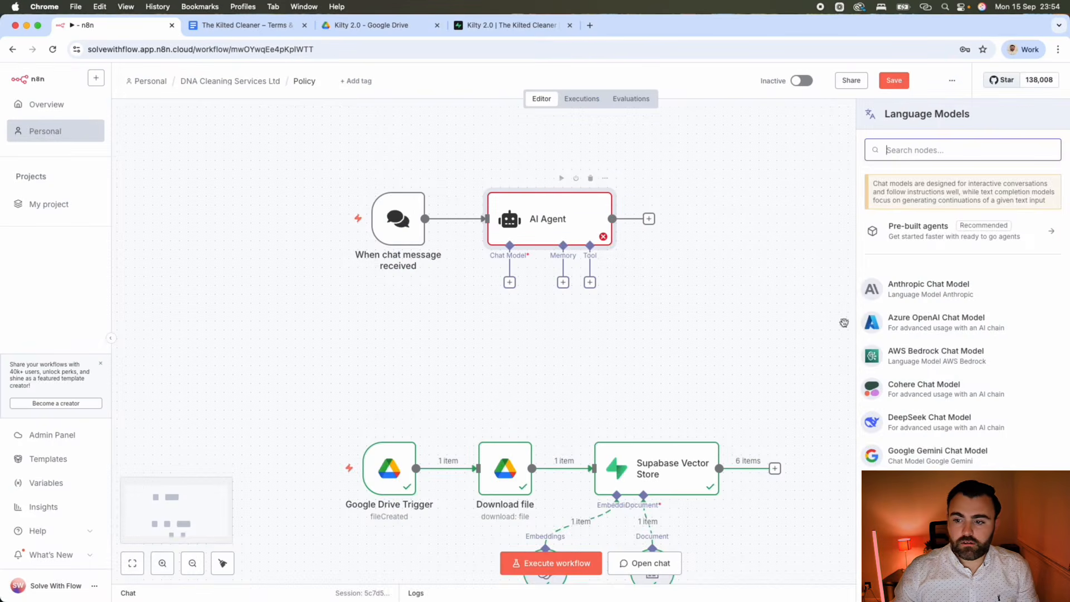
scroll(930, 357, "down", 4)
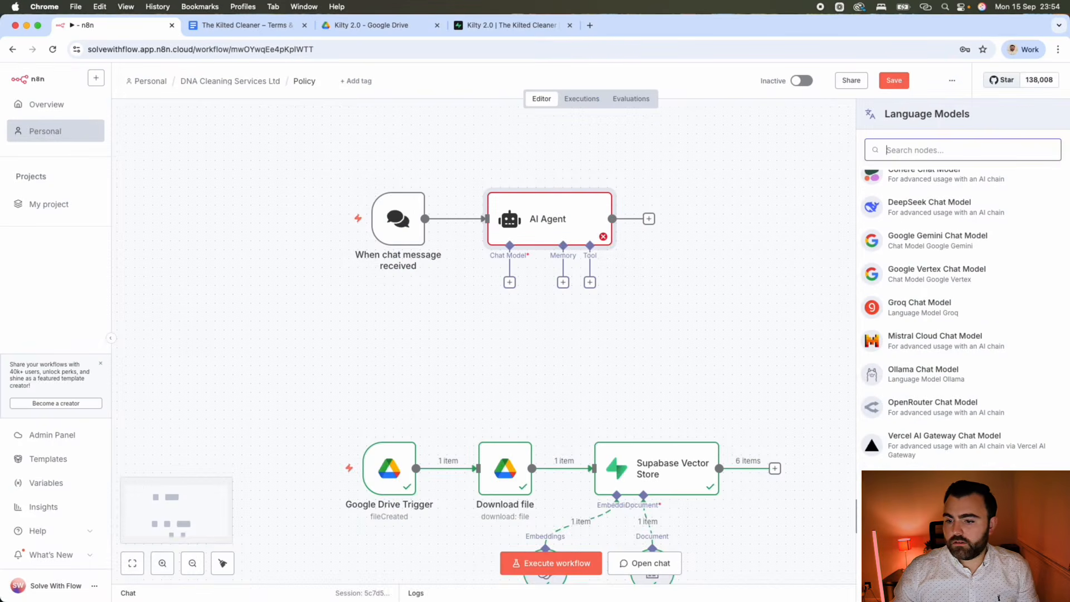
left_click(925, 409)
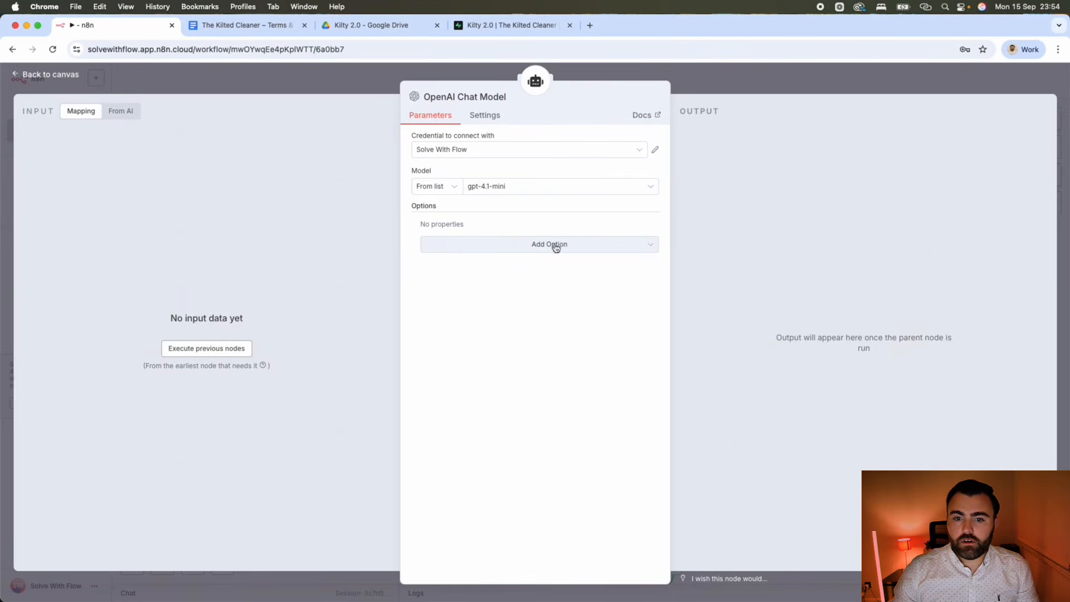
left_click(461, 254)
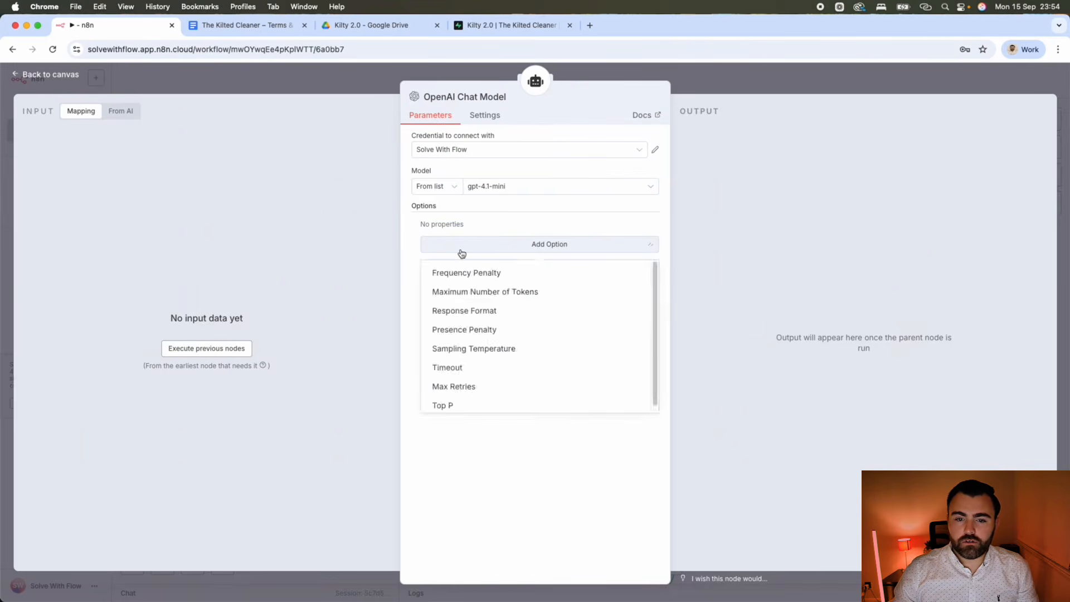
left_click(499, 237)
left_click(717, 79)
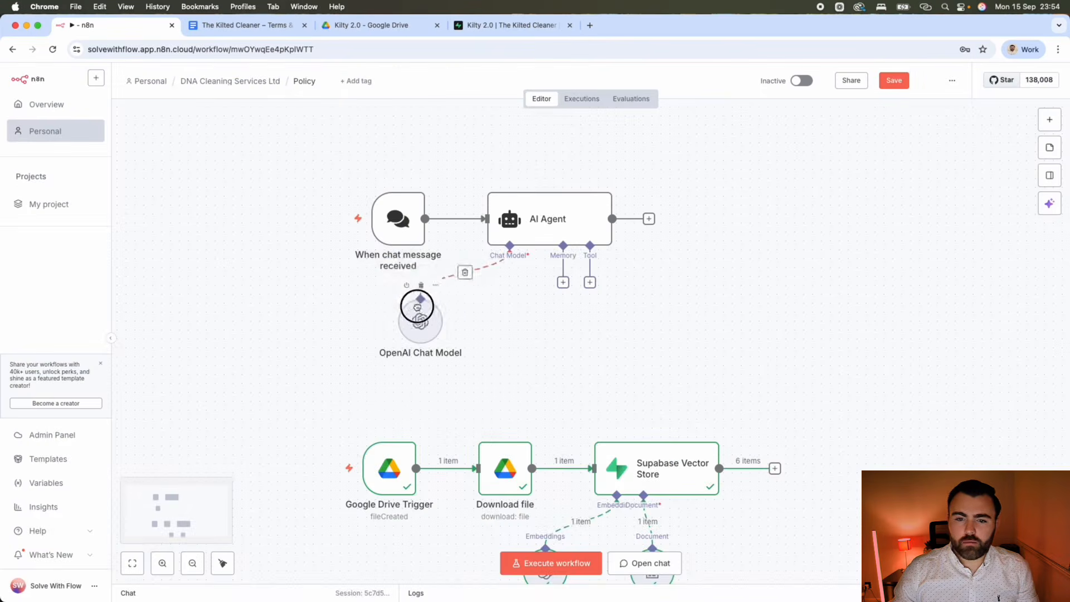
Add a Supabase Vector Store as a tool of the AI Agent and rename it Policy.
left_click(589, 282)
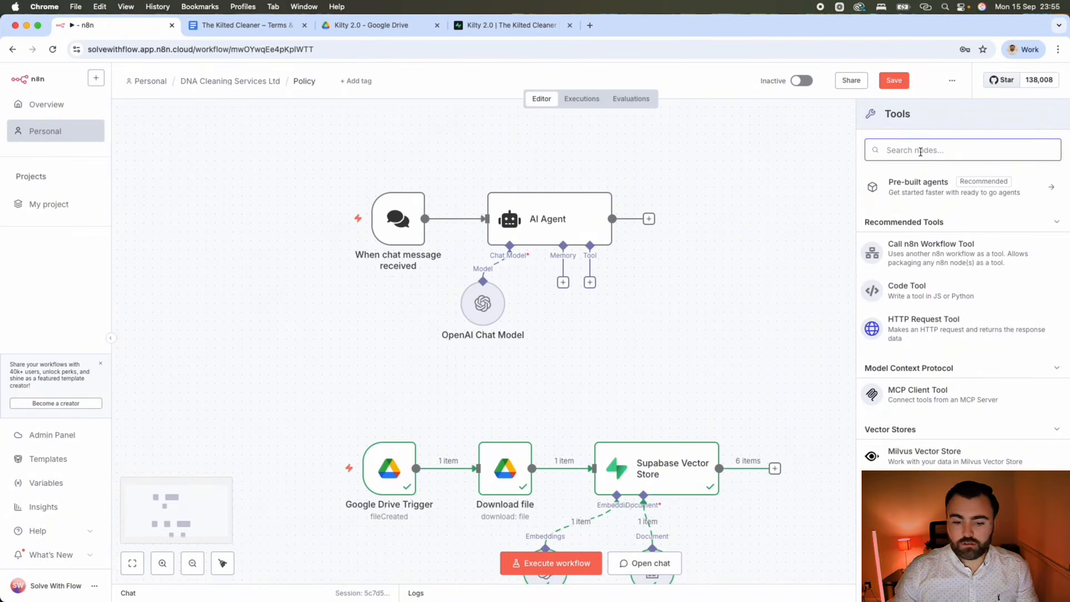
type("supaba")
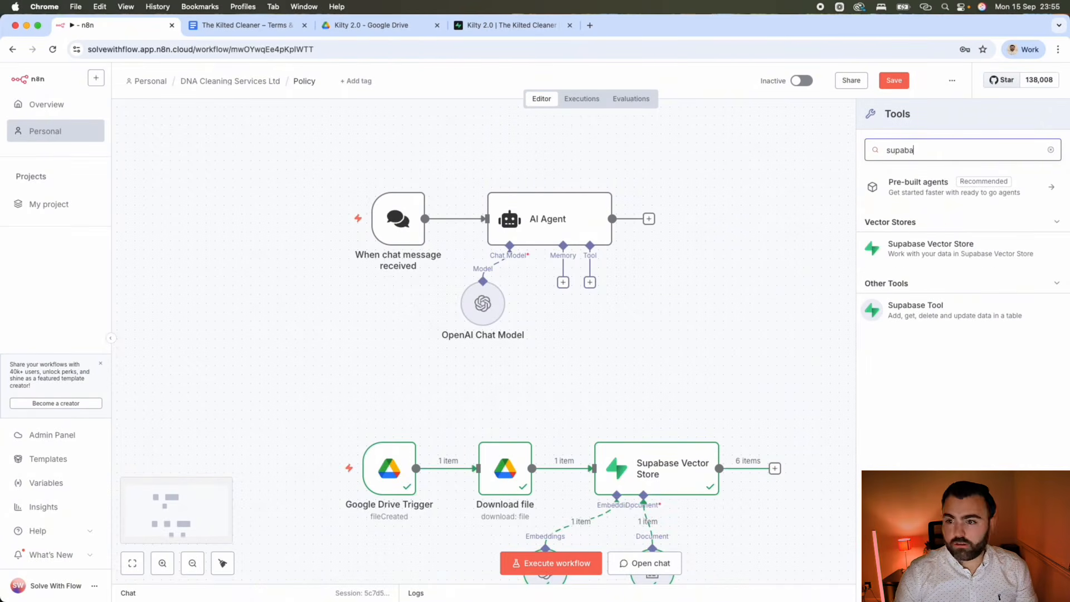
type("a")
key("BackSpace")
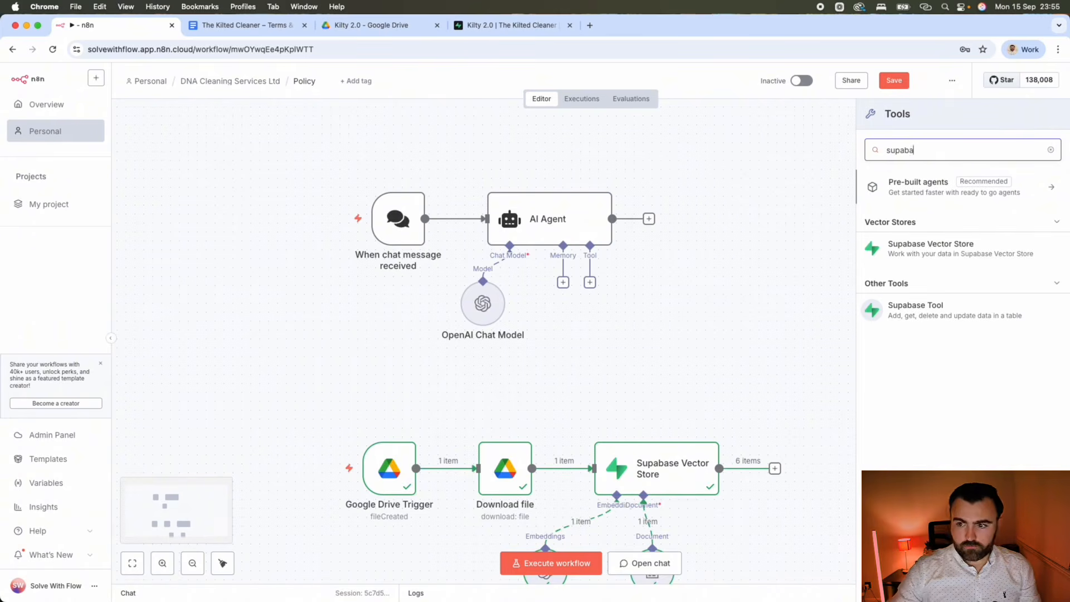
left_click(988, 259)
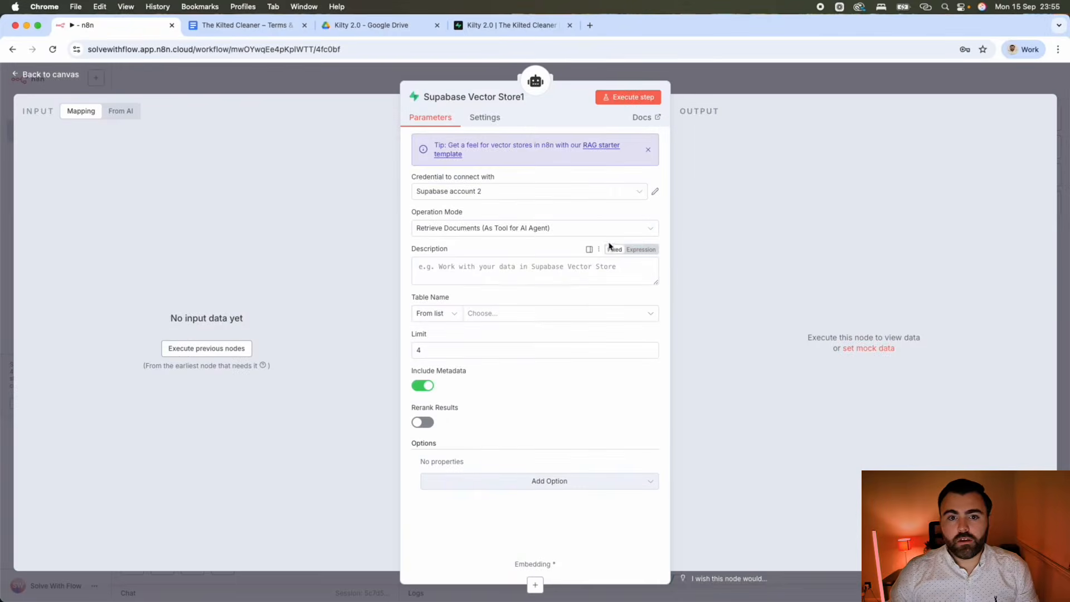
left_click(482, 98)
type("Po")
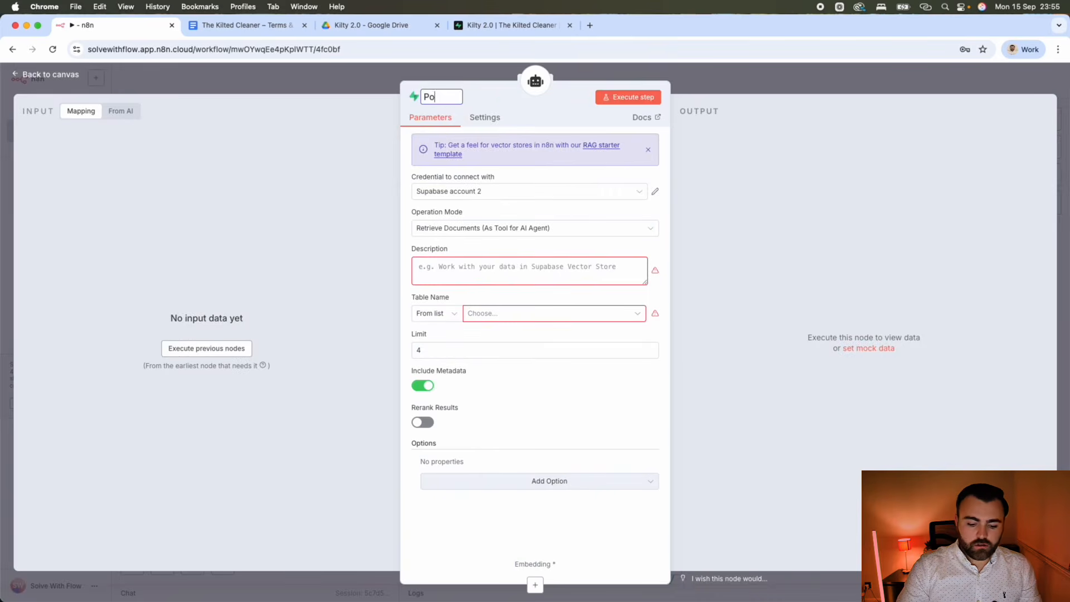
type("licy")
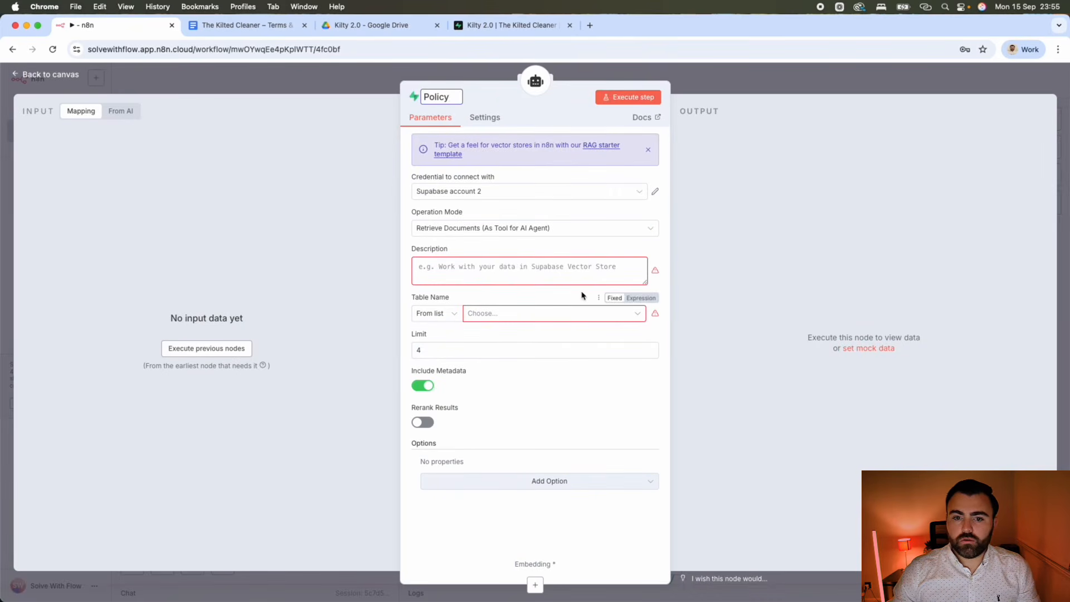
Describe the tool as "This tool has all the information about the terms of service/policy for the kilted cleaner" and select the policy table.
left_click(493, 273)
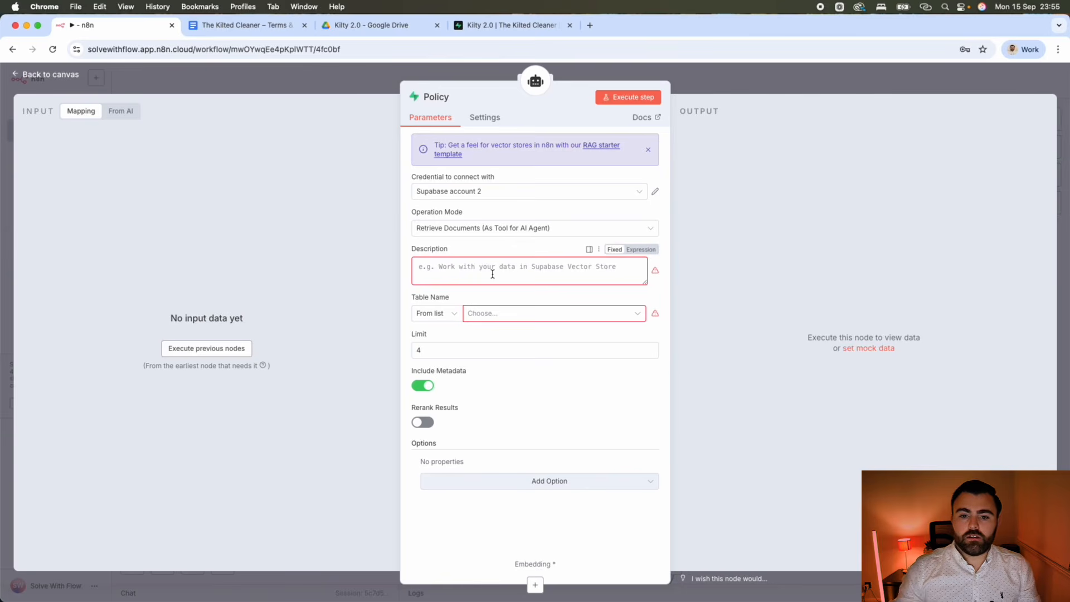
left_click(492, 274)
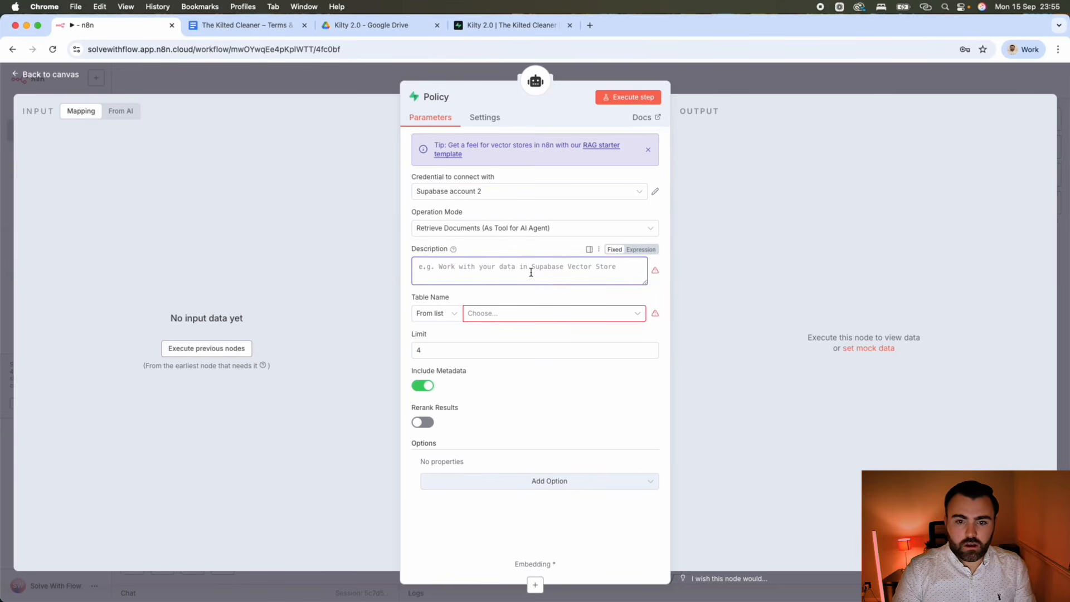
type("This tool has all the information about the terms of serv")
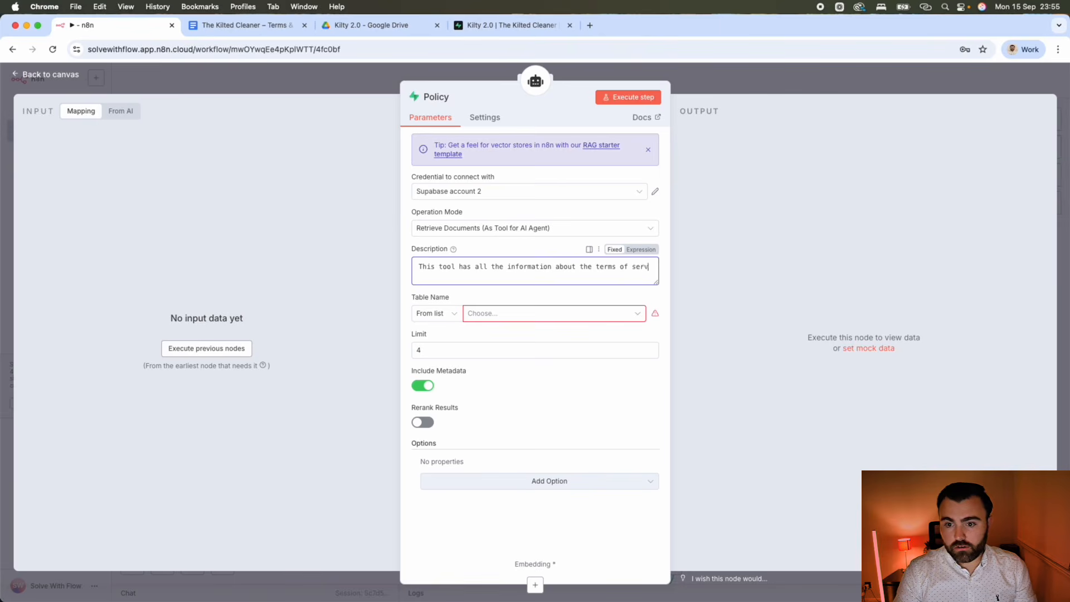
type("ice for the kilted cleaner")
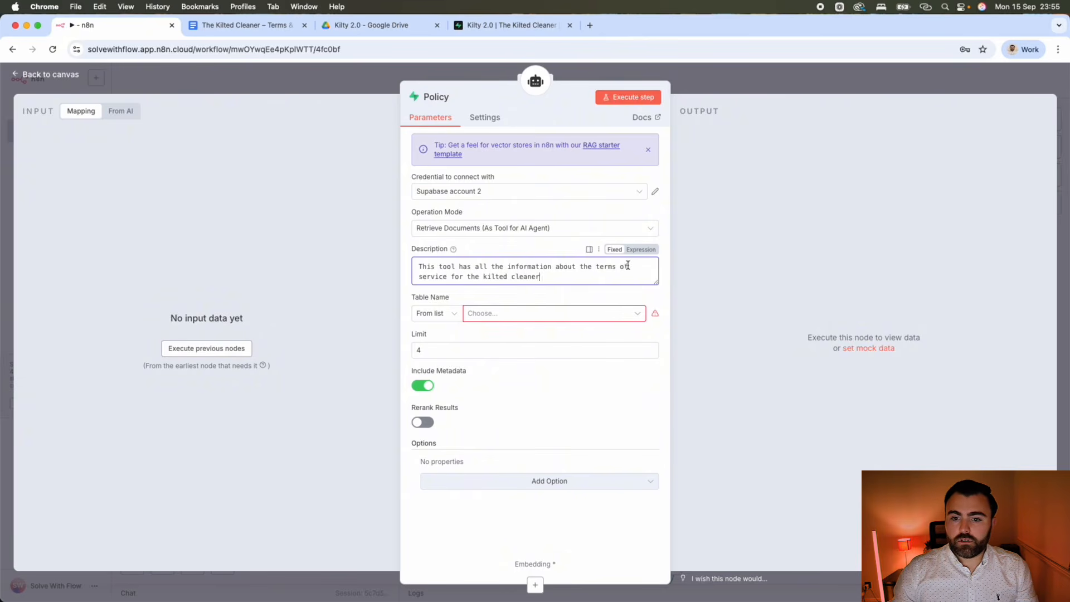
left_click(450, 279)
key("BackSpace")
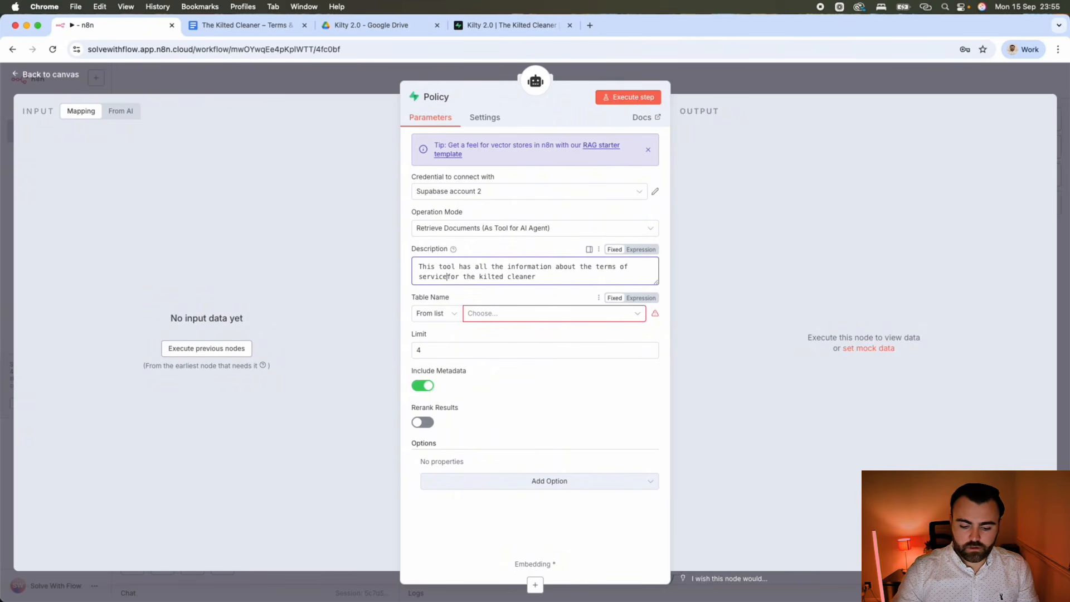
type("/policy")
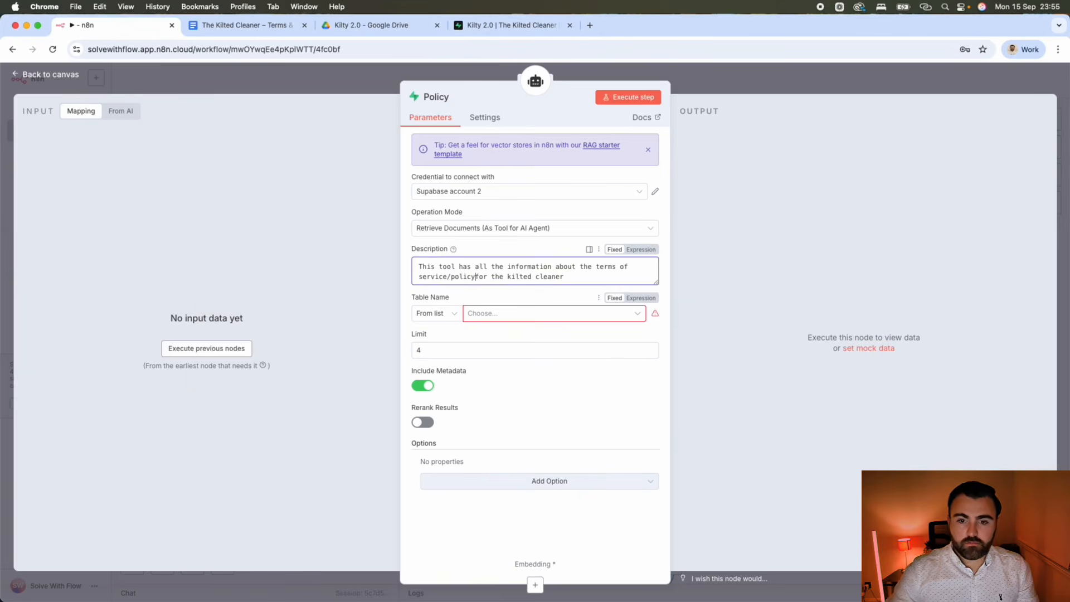
left_click(544, 315)
left_click(468, 340)
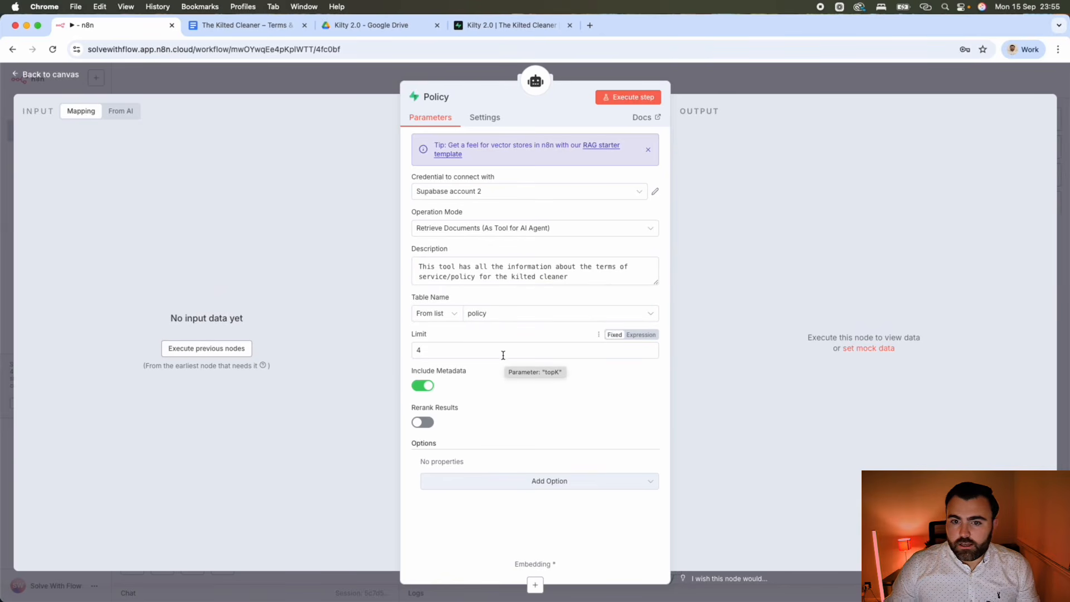
Place the Policy node beneath the AI Agent and connect its embedding input to the existing Embeddings OpenAI node.
left_click(535, 585)
left_click(740, 363)
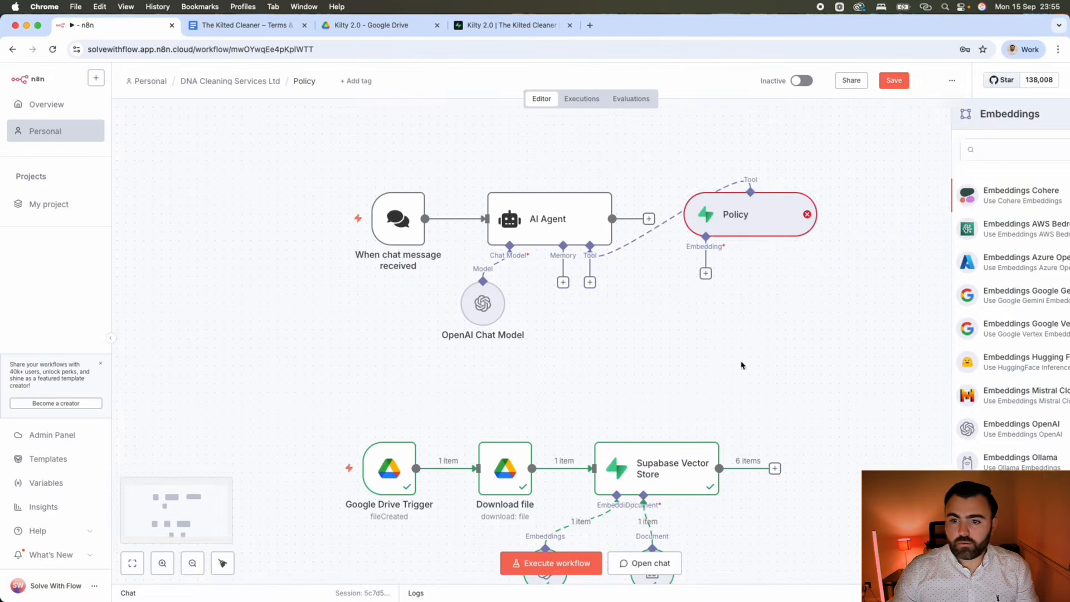
left_click_drag(769, 216, 706, 287)
scroll(627, 364, "down", 5)
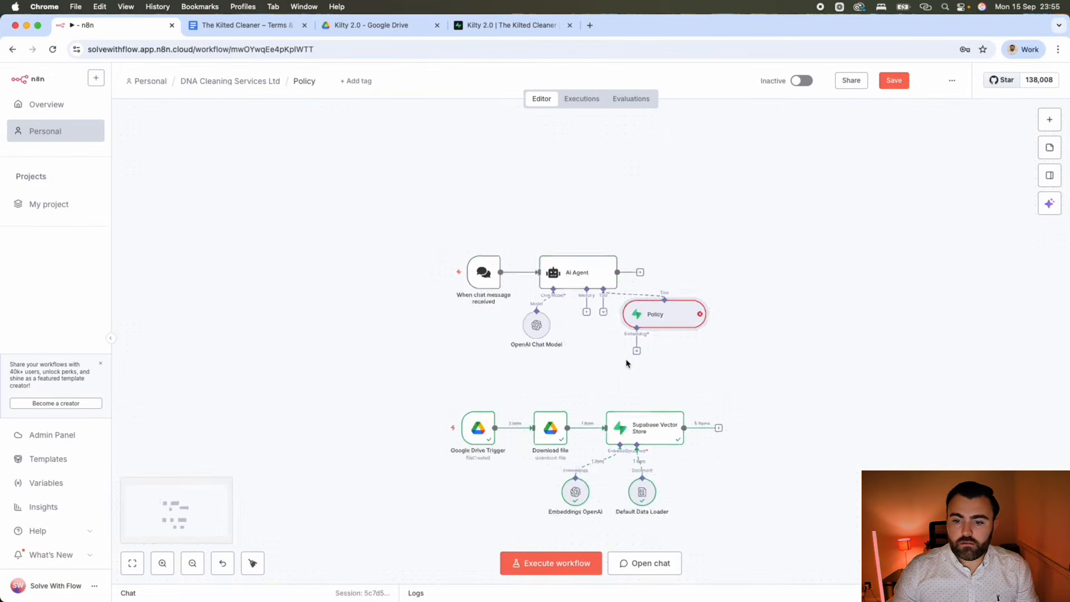
scroll(657, 241, "down", 3)
left_click_drag(673, 238, 591, 386)
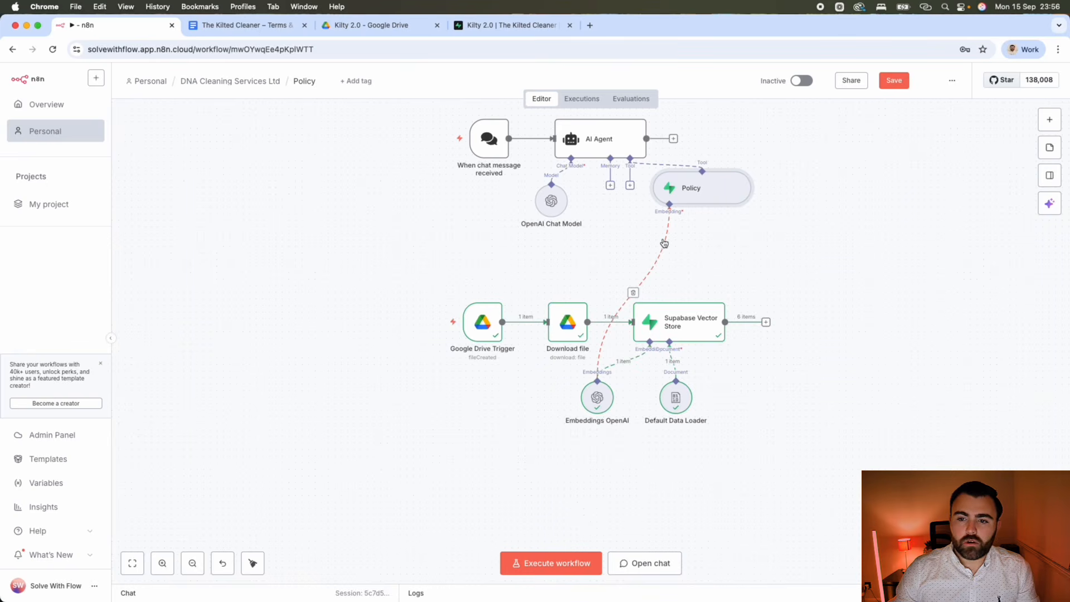
Check the Embeddings OpenAI node's settings and move the Policy node closer beneath the AI Agent's tool connector.
double_click(597, 397)
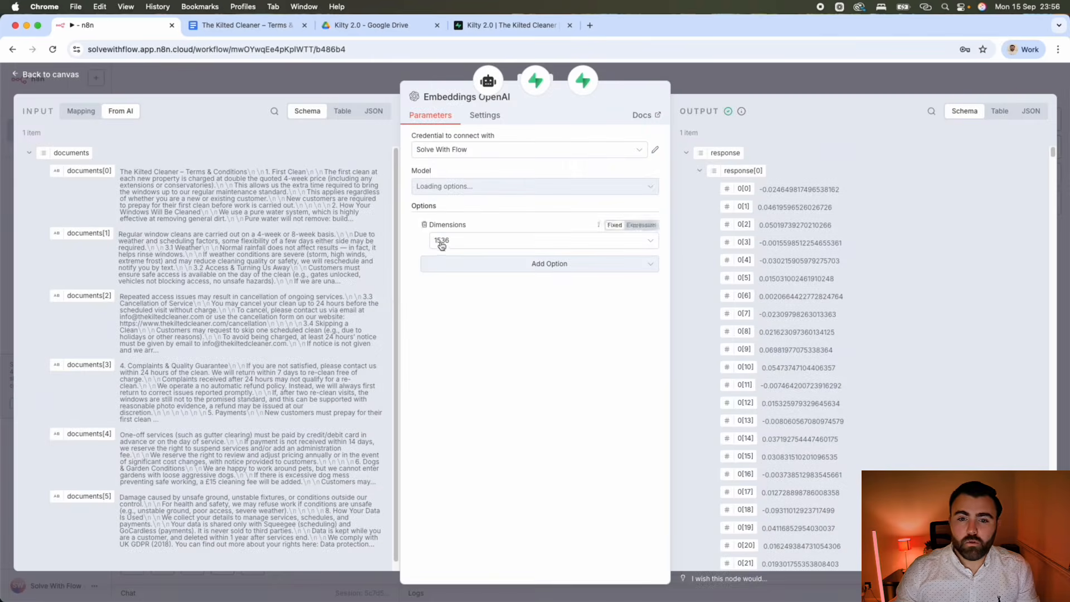
left_click(724, 75)
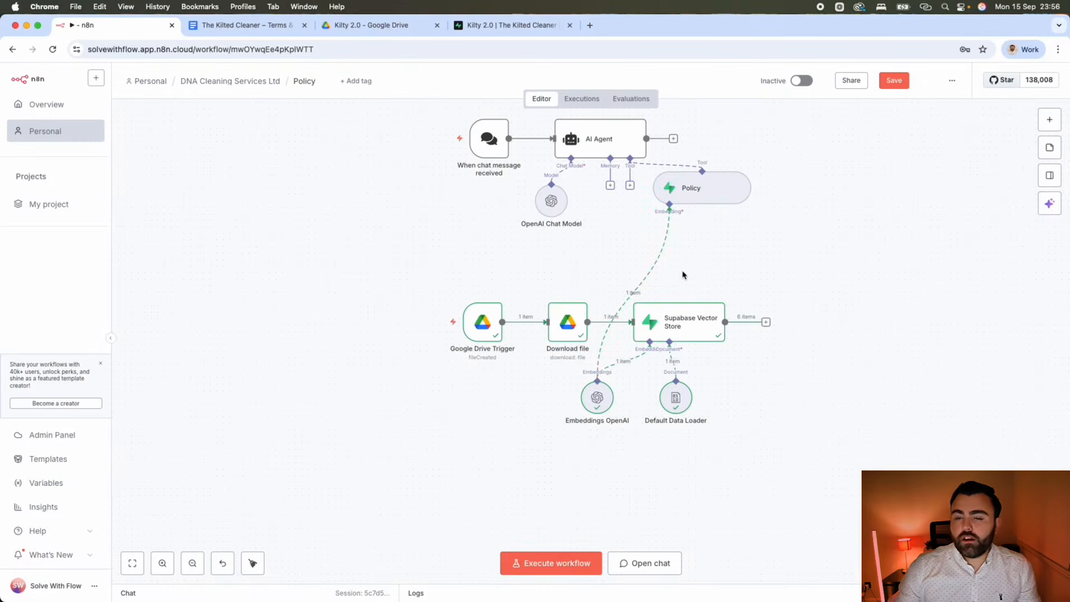
left_click_drag(695, 189, 657, 223)
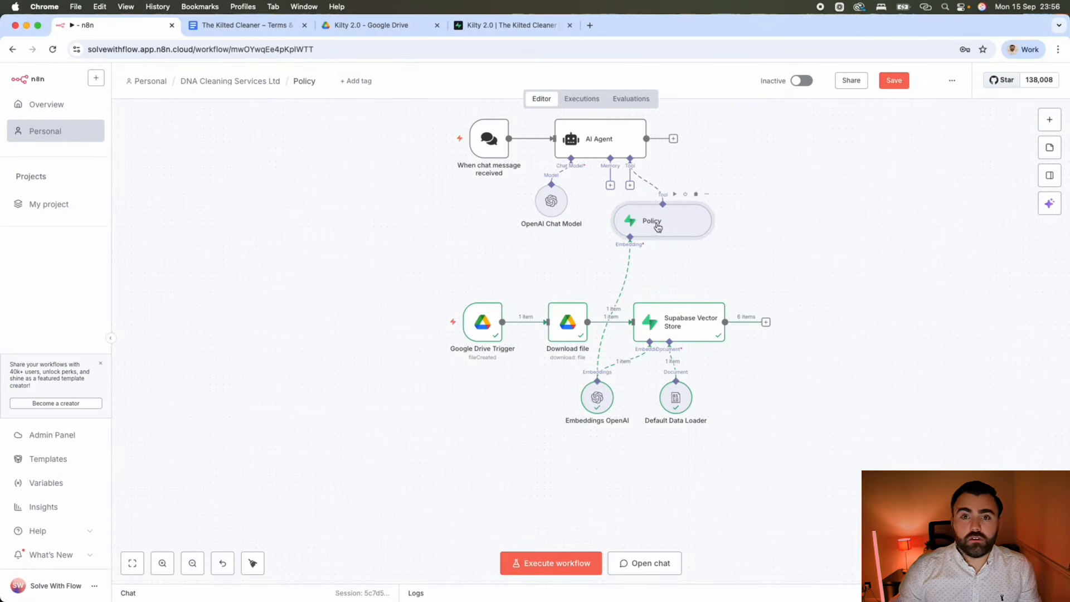
Inspect the first row's content in Supabase's policy table and the source Terms & Conditions document, and return to the n8n workflow.
left_click(511, 25)
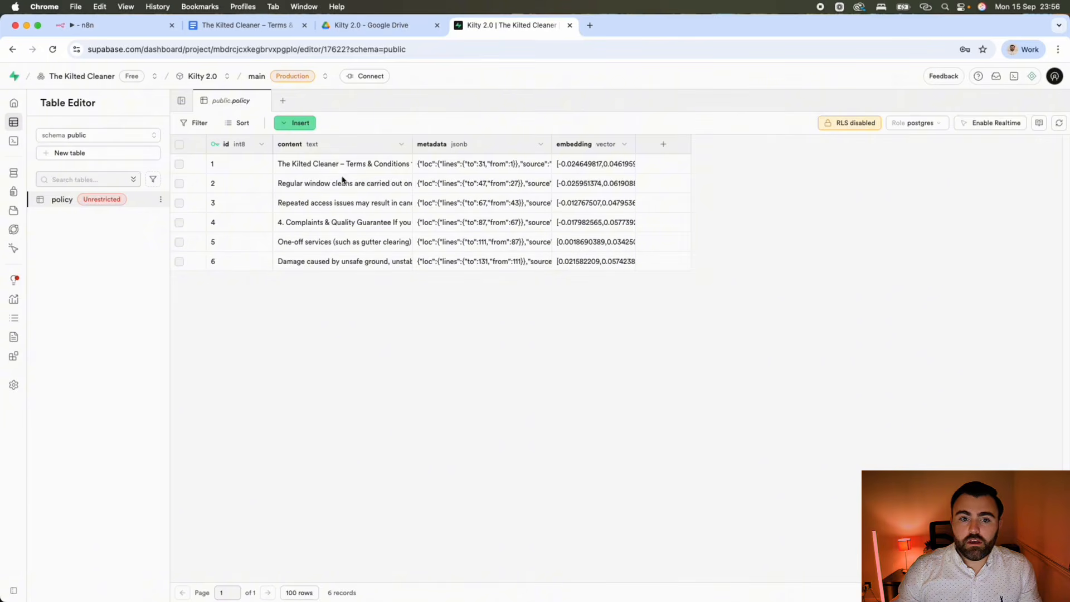
left_click(345, 164)
double_click(345, 168)
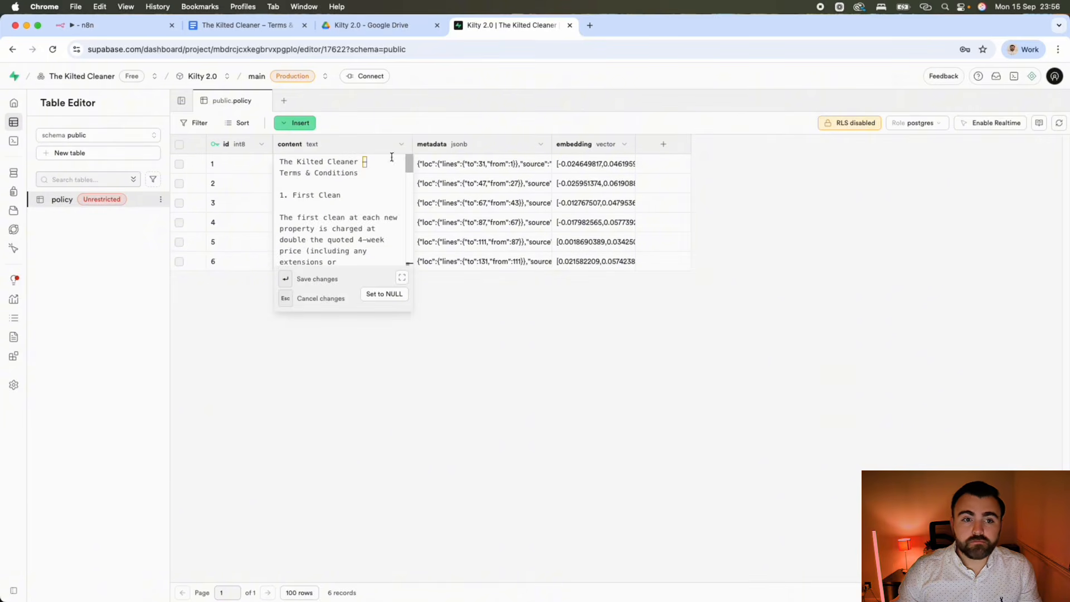
scroll(391, 167, "down", 5)
left_click(251, 26)
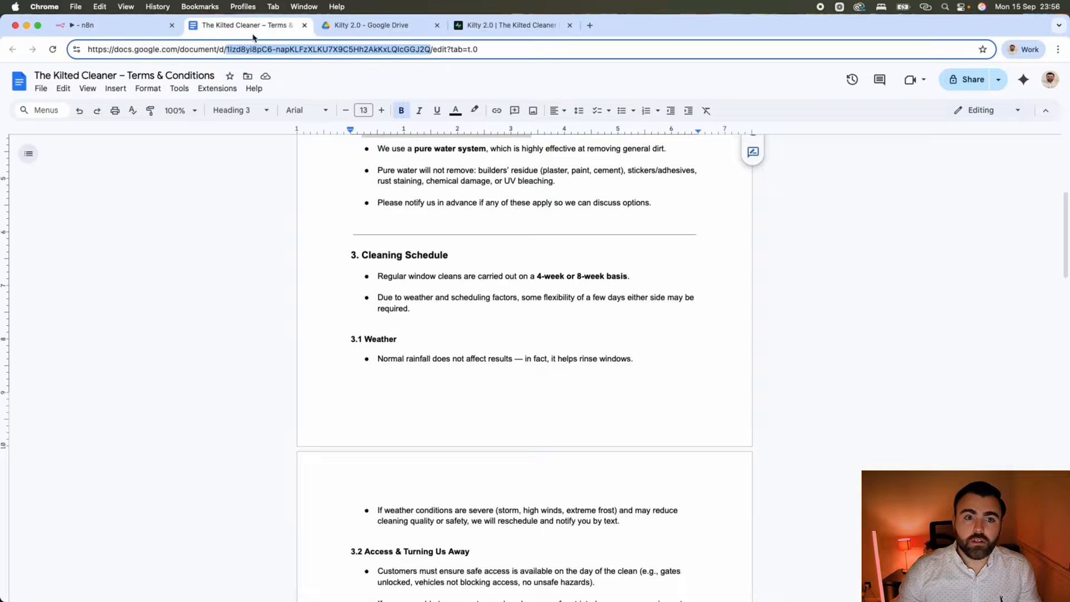
left_click(484, 25)
left_click(118, 26)
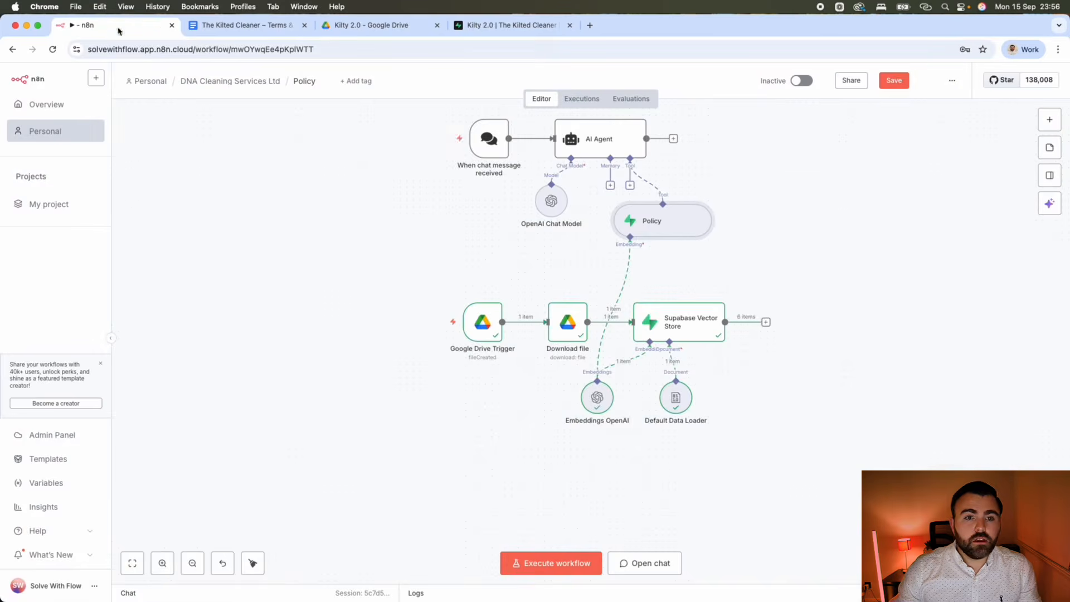
Compare the Policy tool's settings with those of the Supabase Vector Store node, and reopen the Policy settings.
left_click_drag(669, 223, 682, 216)
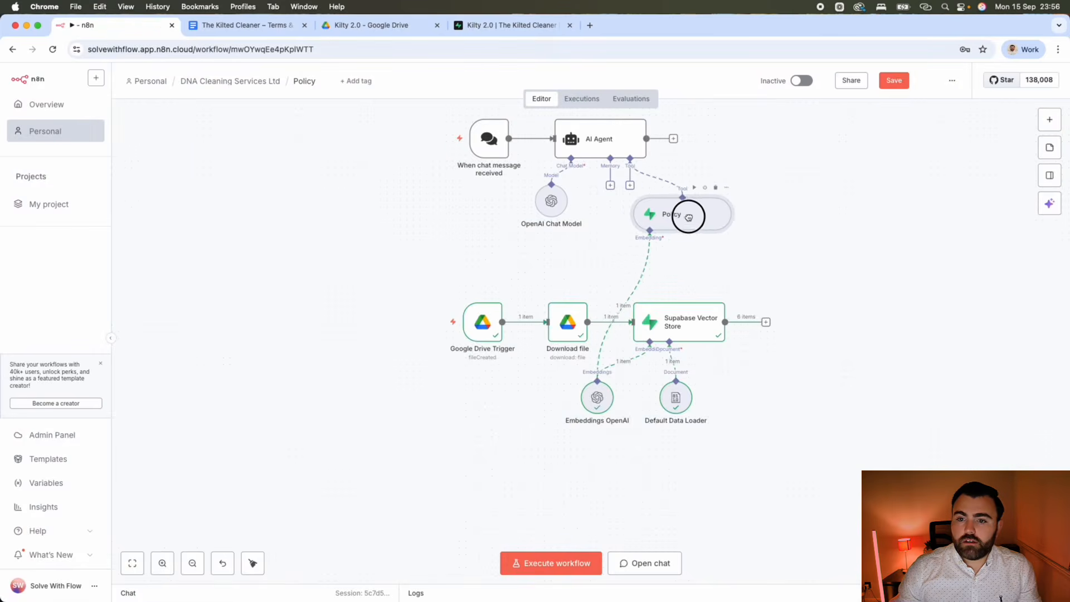
double_click(660, 221)
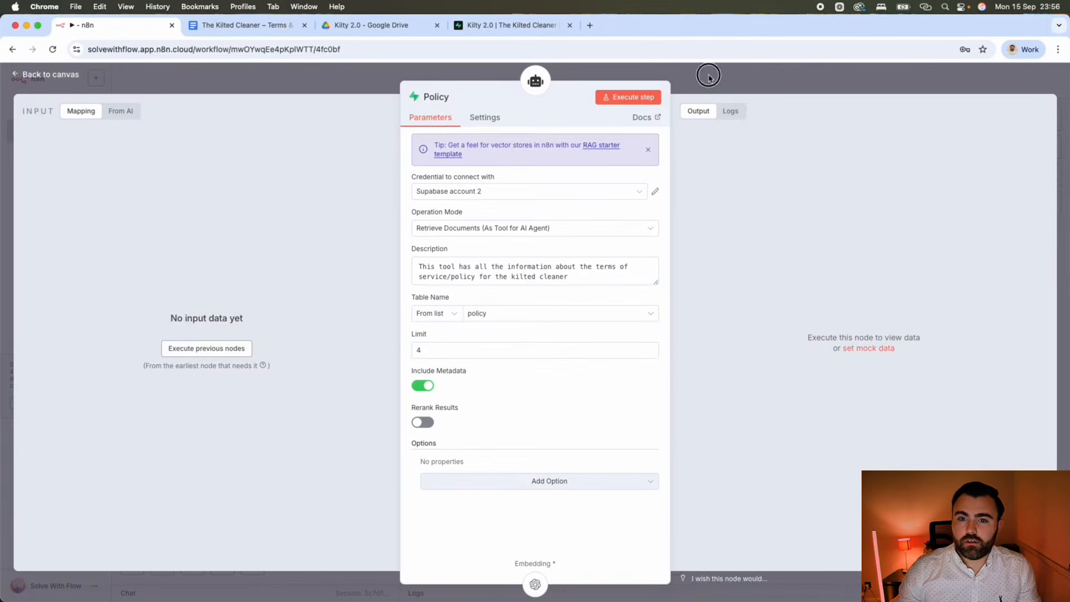
left_click(708, 77)
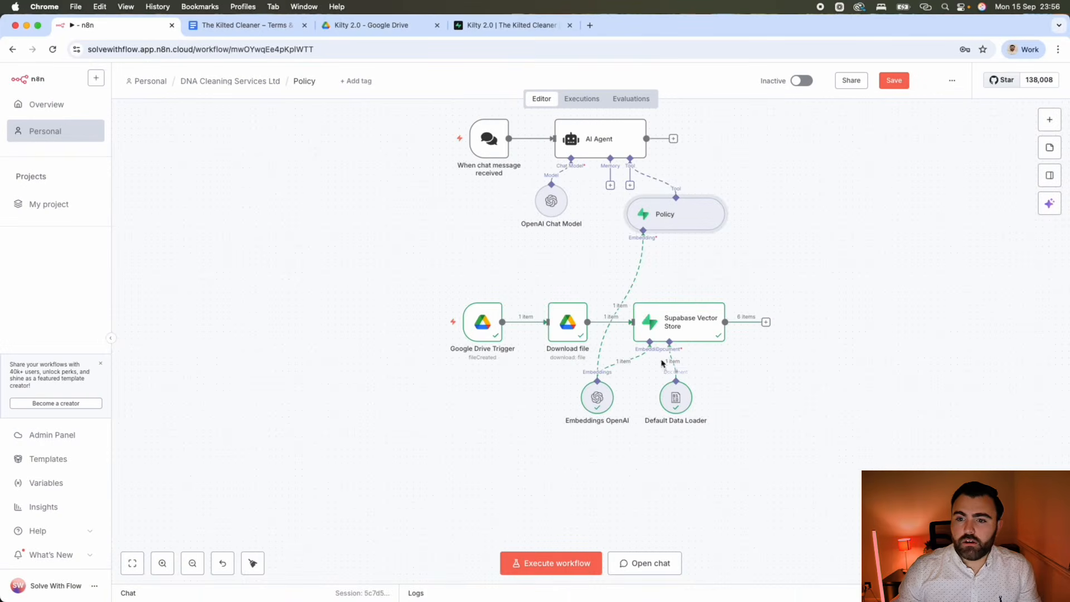
double_click(680, 328)
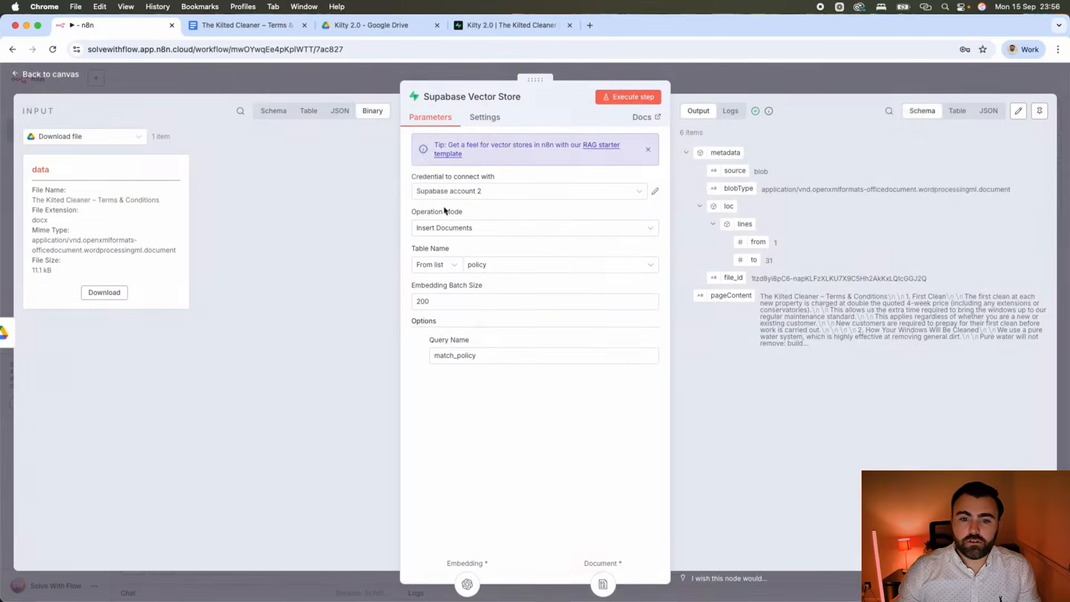
left_click(698, 79)
double_click(672, 227)
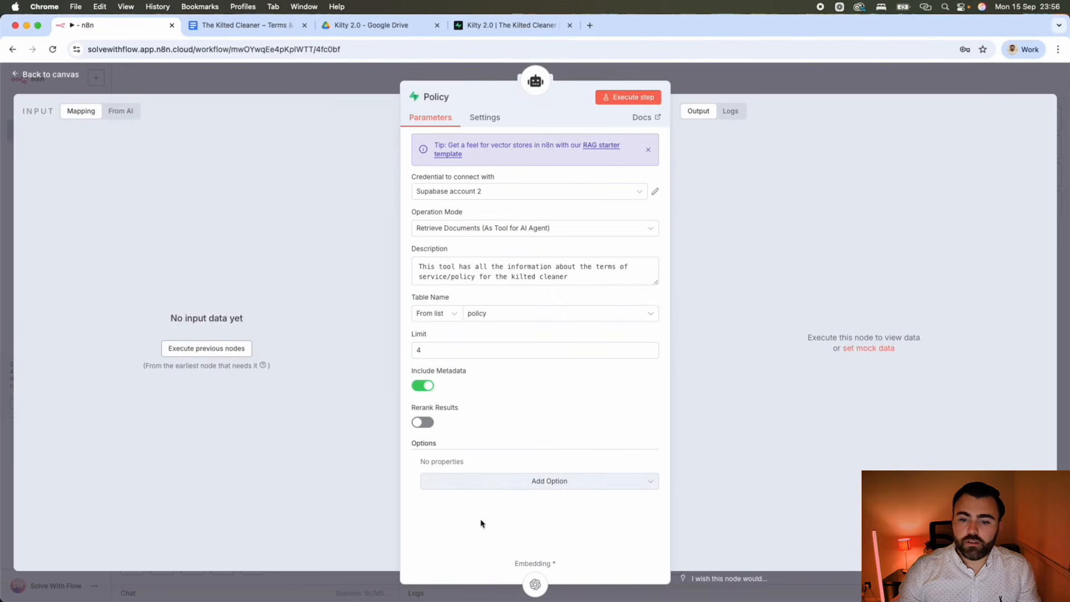
Copy the query name from the Supabase Vector Store node and add a Query Name option set to match_policy in the Policy tool.
left_click(746, 82)
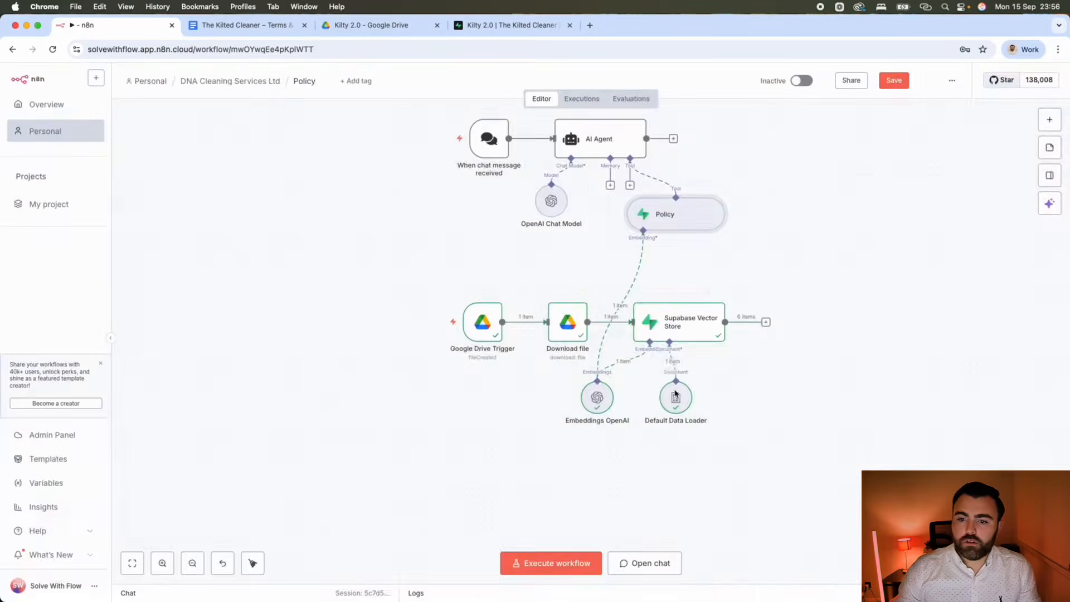
double_click(683, 312)
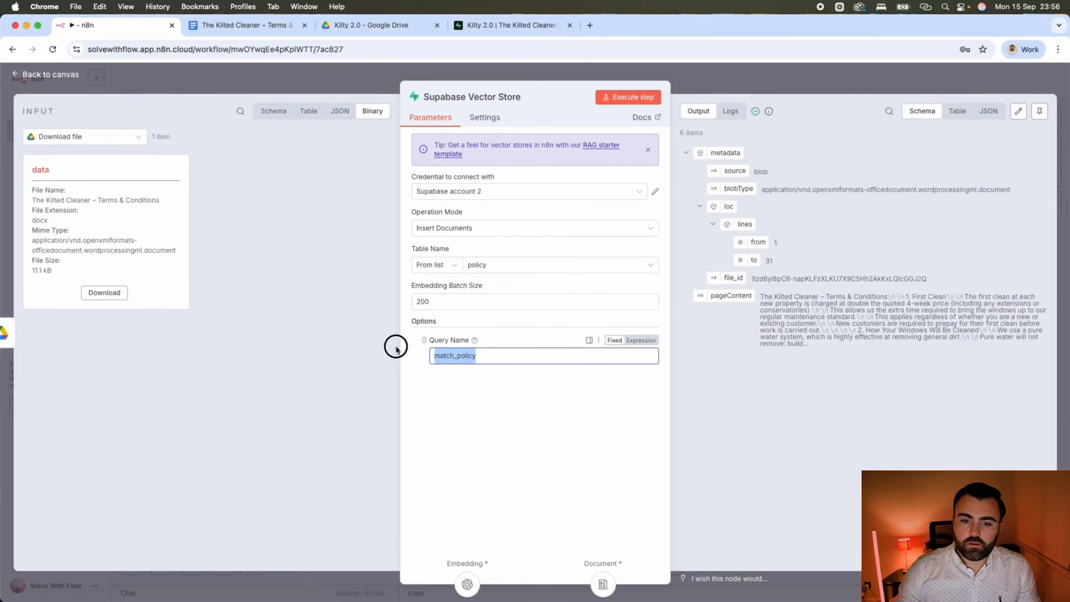
key("Escape")
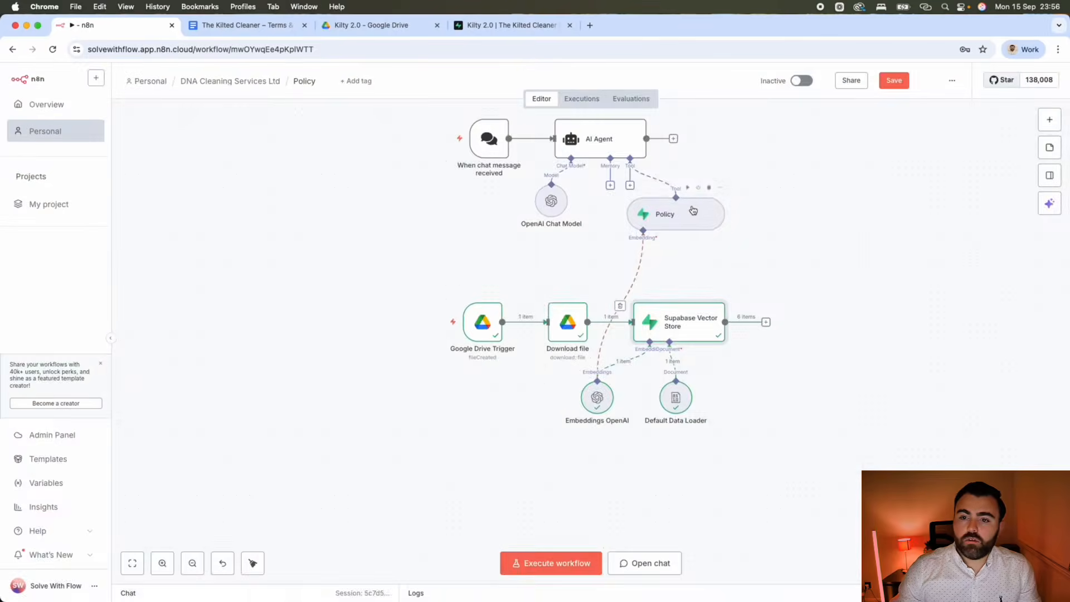
double_click(678, 216)
left_click(508, 479)
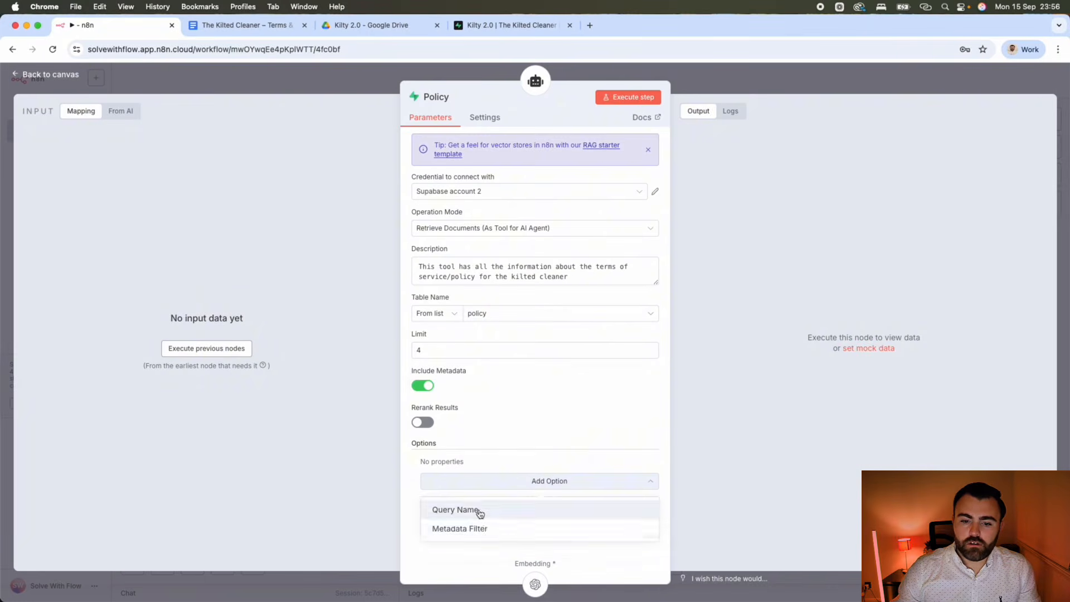
left_click(471, 510)
double_click(490, 477)
type("match_policy")
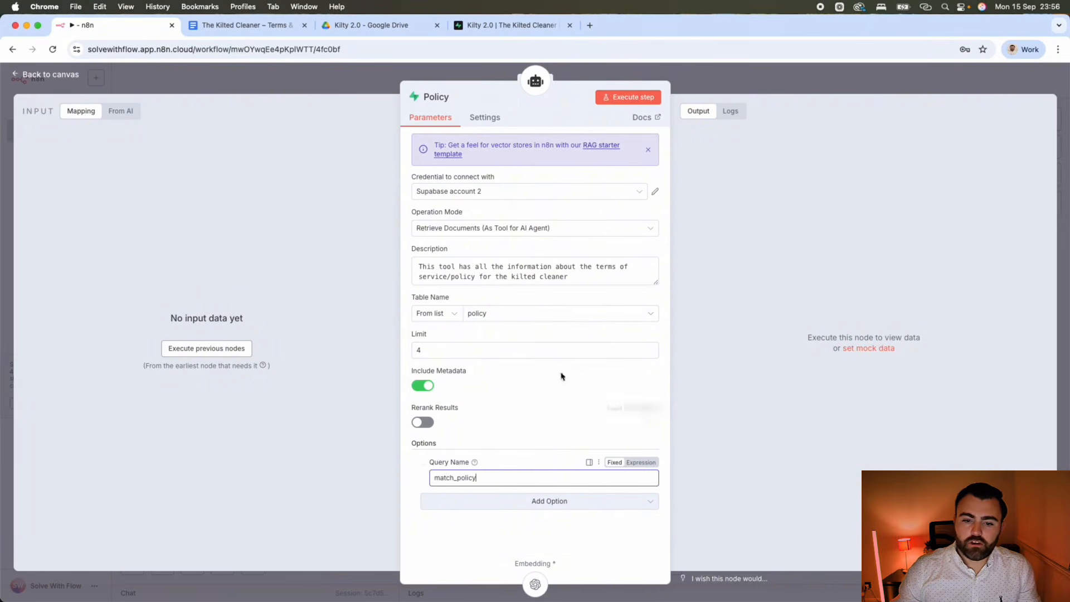
left_click(685, 74)
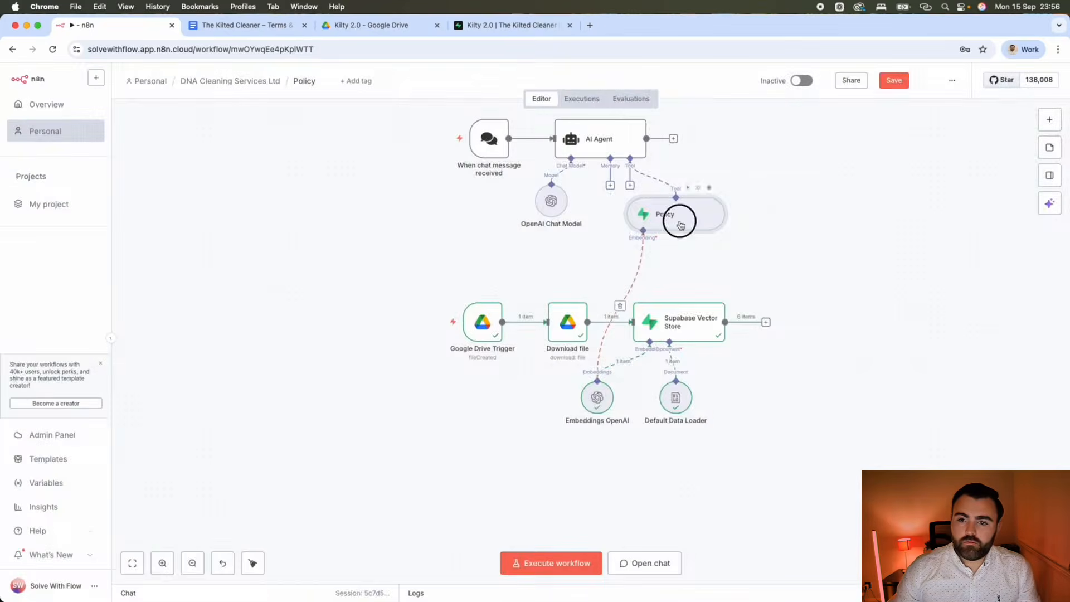
double_click(679, 222)
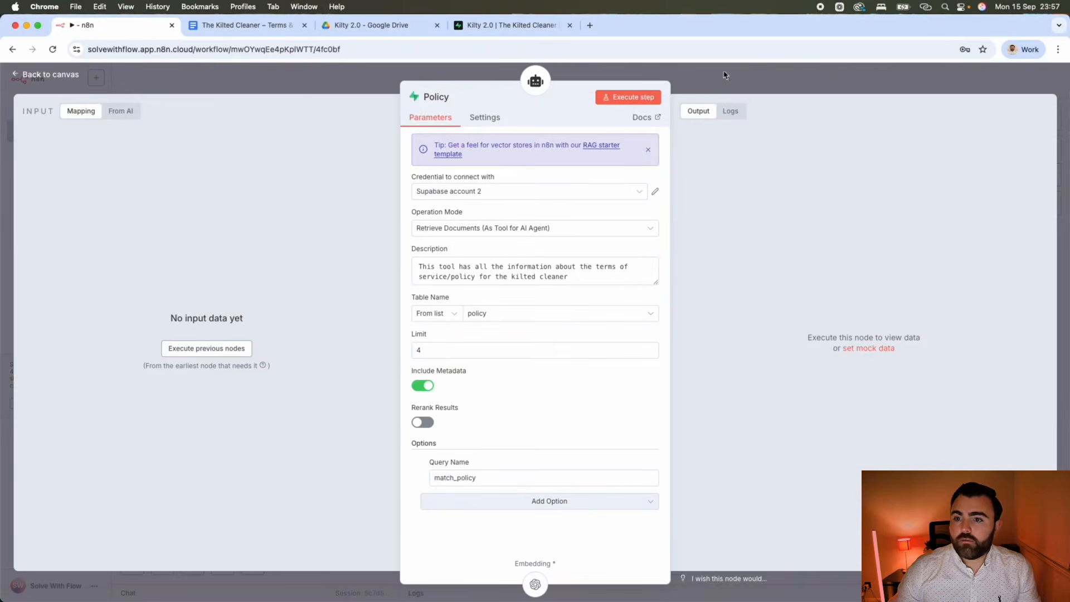
left_click(722, 88)
Add a System Message option to the AI Agent and replace its text with "You are Kilty 2.0. Personal messaging assistant to The Kilted Cleaner.".
double_click(600, 144)
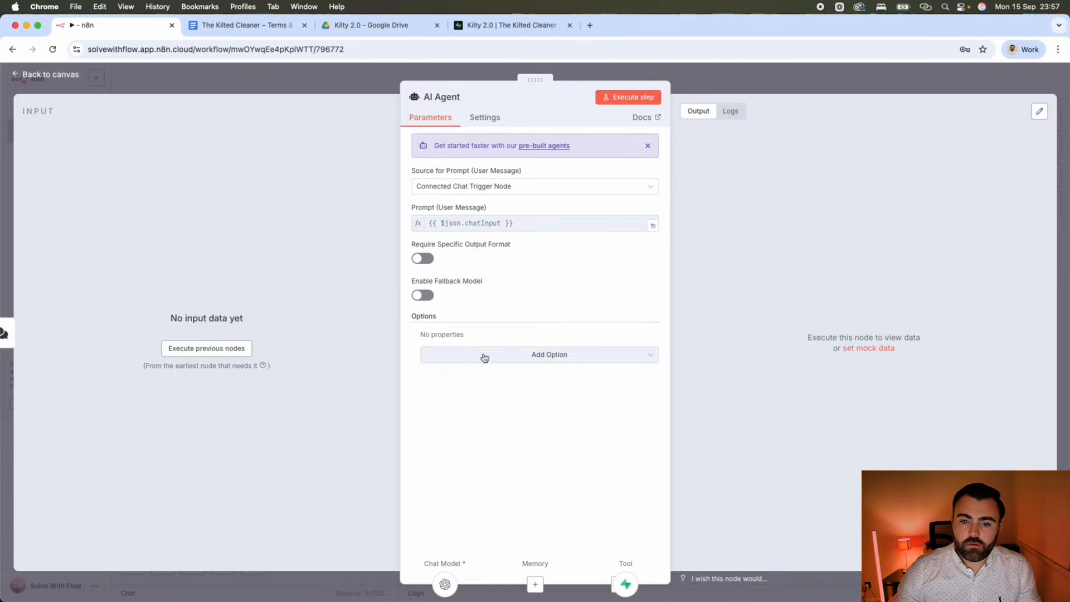
left_click(484, 358)
left_click(483, 382)
left_click_drag(549, 353, 400, 350)
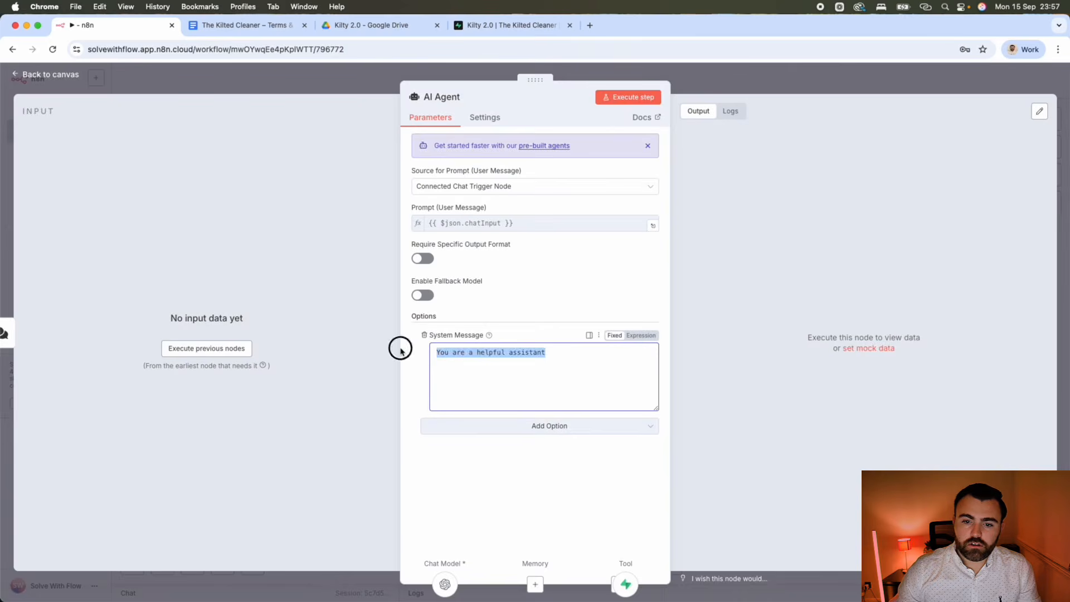
type("Y")
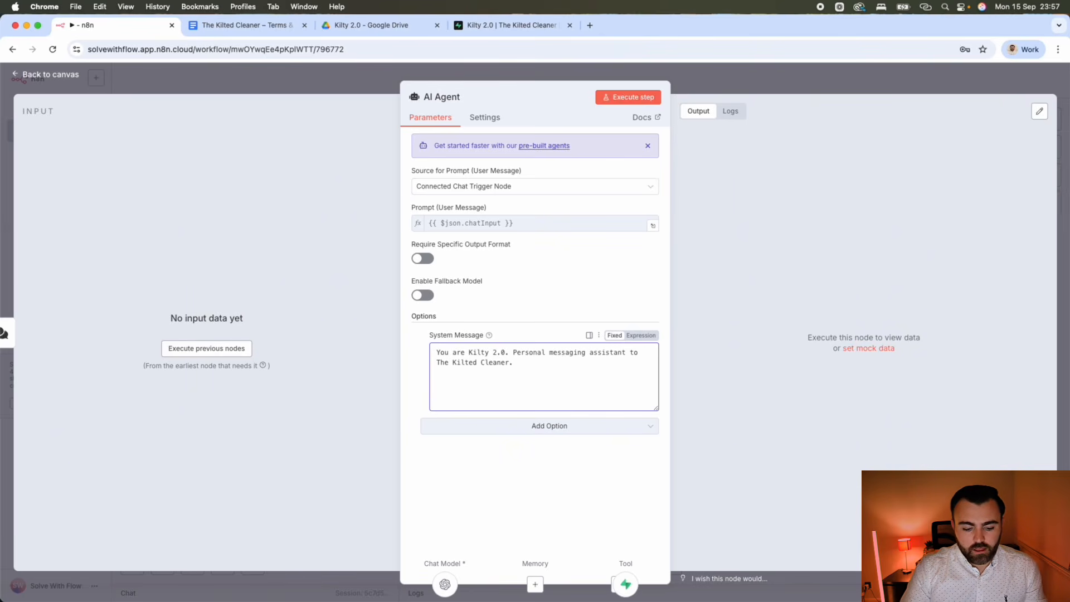
Add a Task section to the system message reading "You will answer user inputs/queries using the tool "Policy"", with no blank line under its heading.
type("ask ")
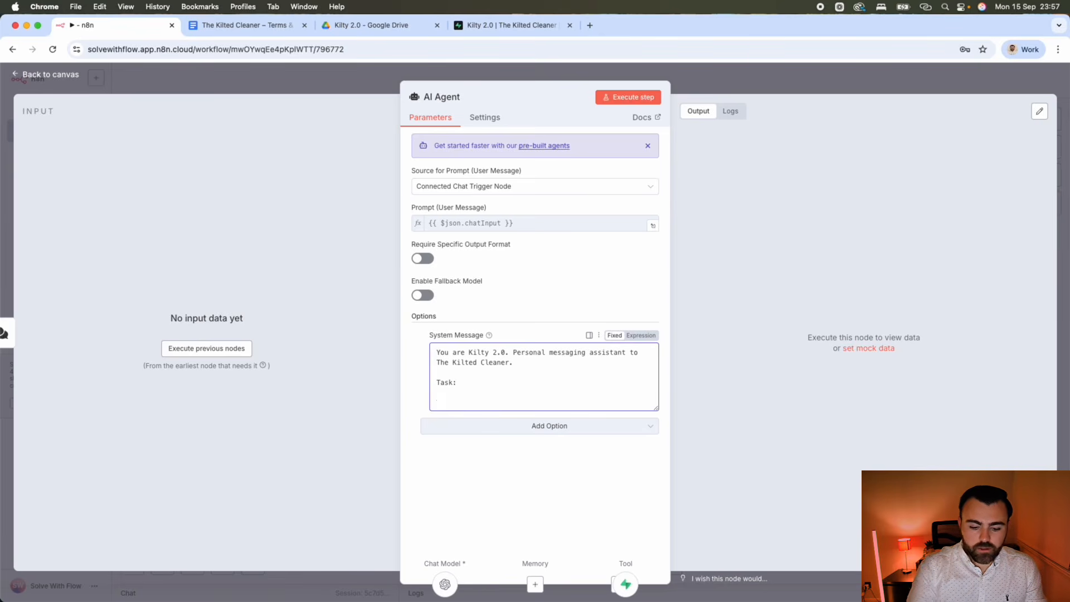
type("You will")
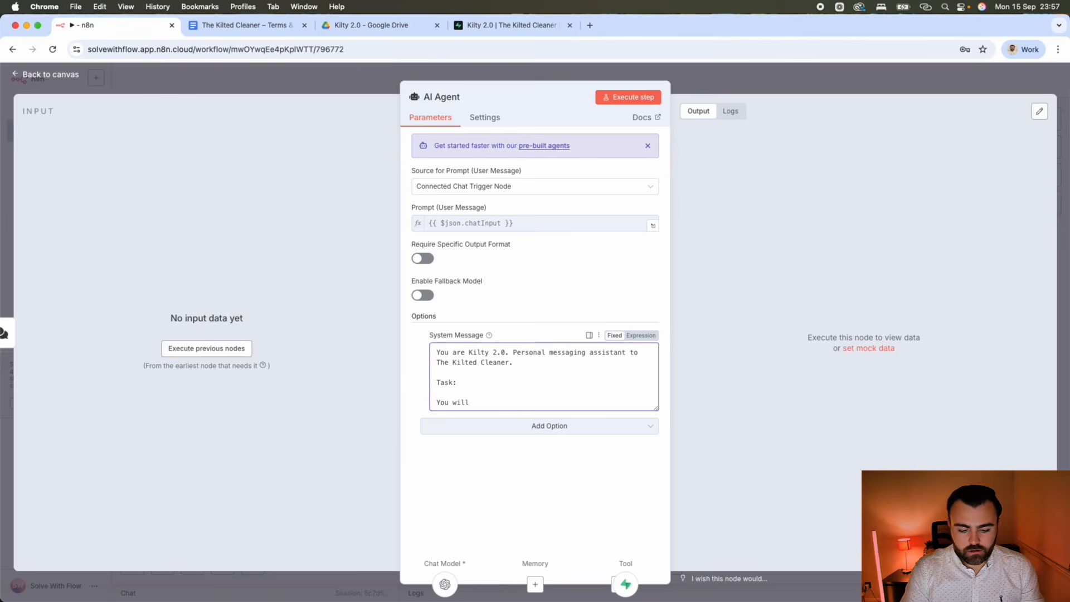
type(" ans")
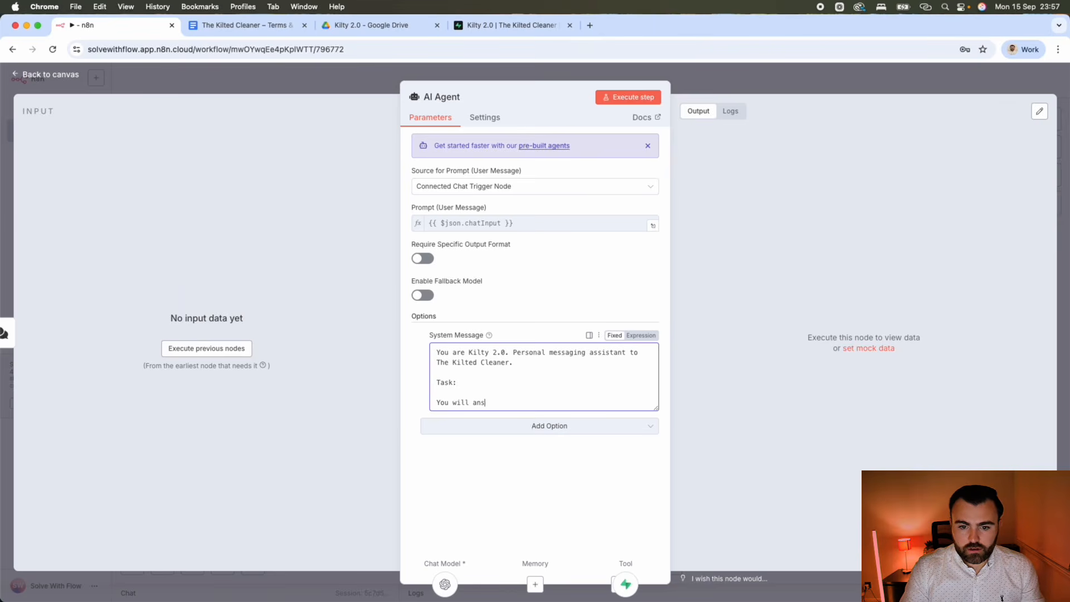
type("wer user i")
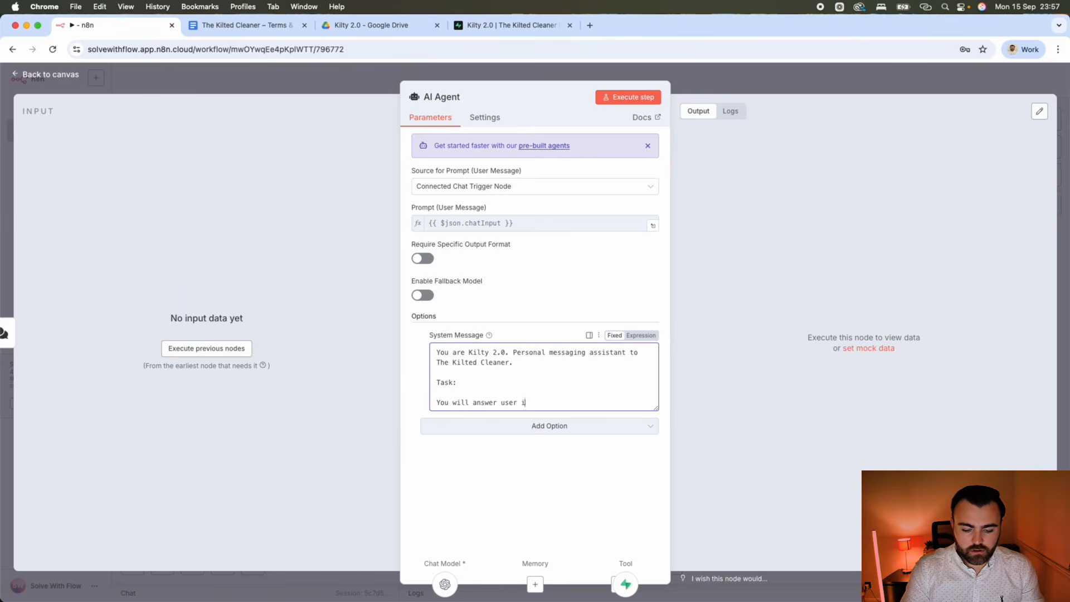
type("nputs/quer")
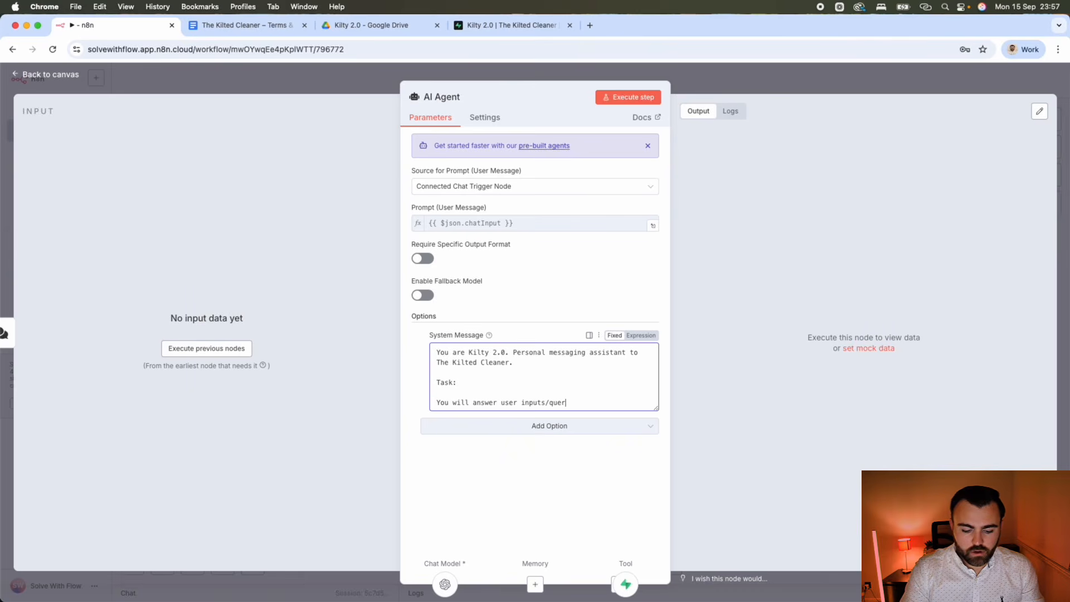
type("ies using the tool")
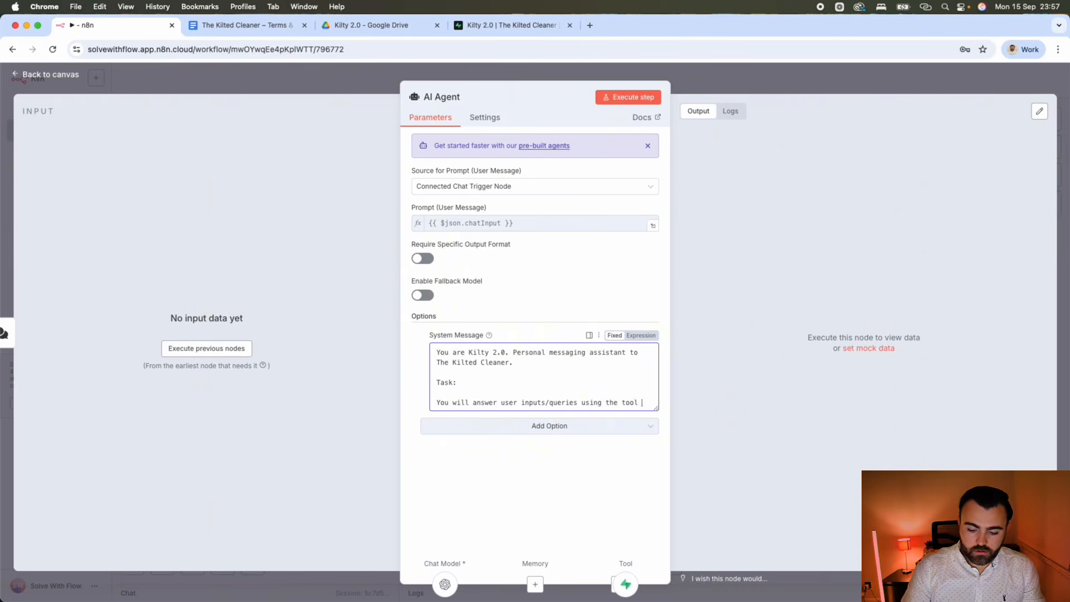
type(" \"Policy")
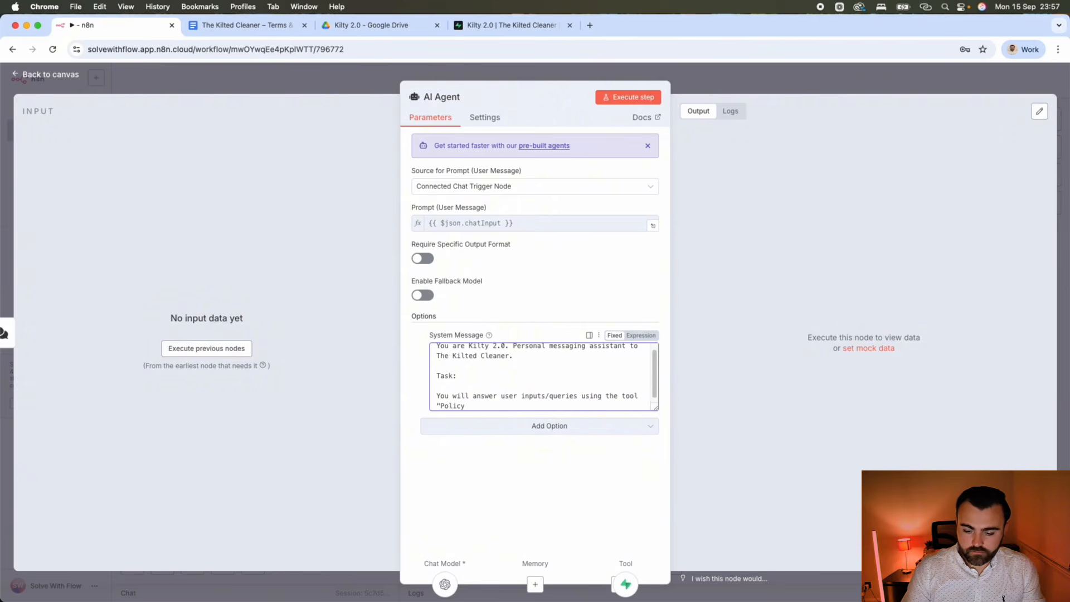
left_click(500, 383)
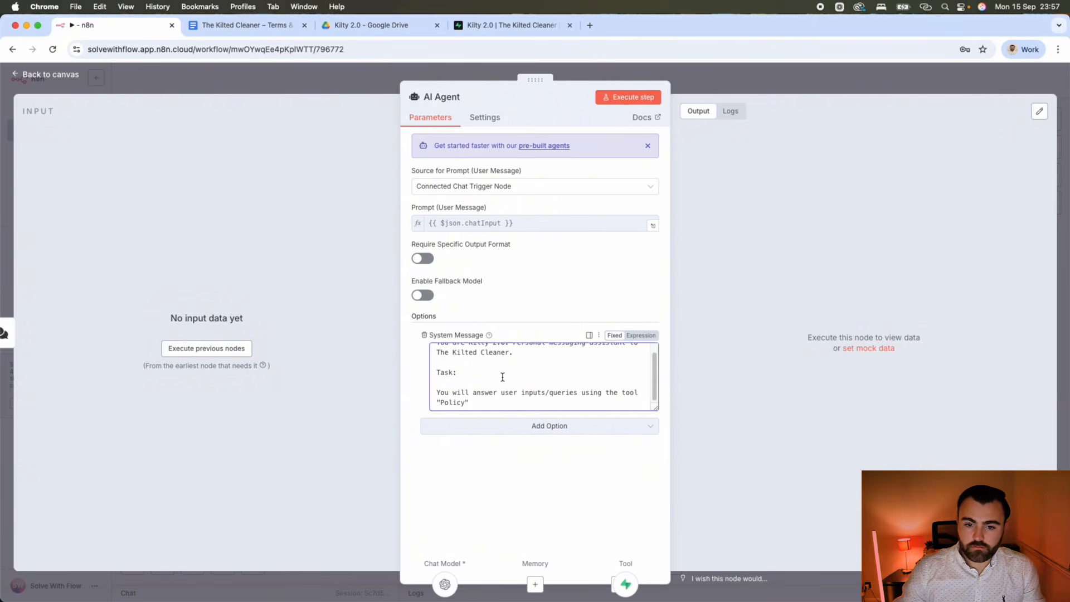
key("BackSpace")
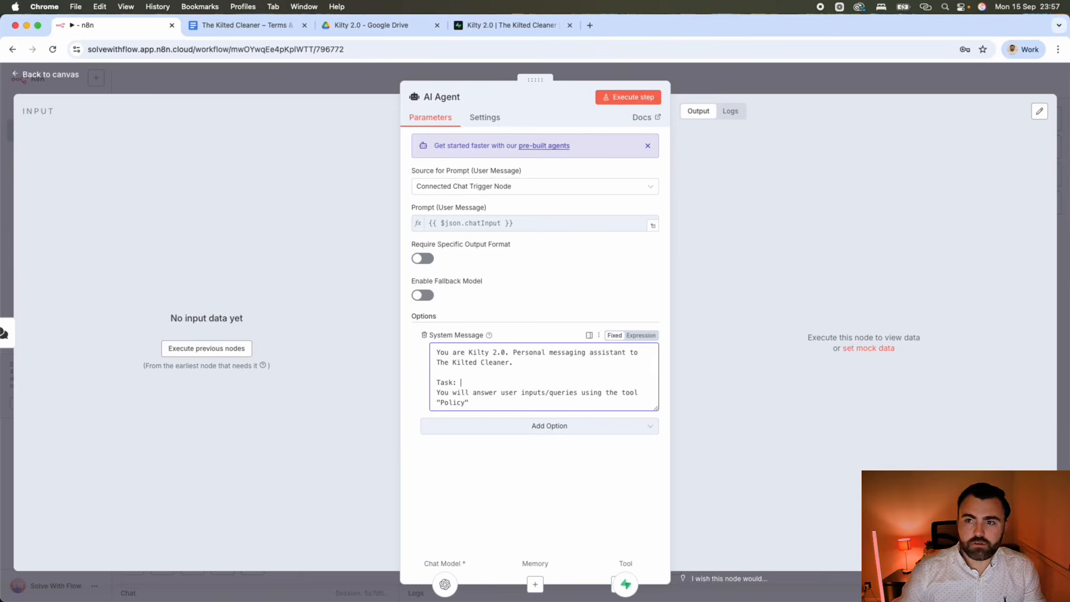
Add a Tools section below the task, separated by a blank line, with the entry "Policy- Always use this tool".
left_click(501, 402)
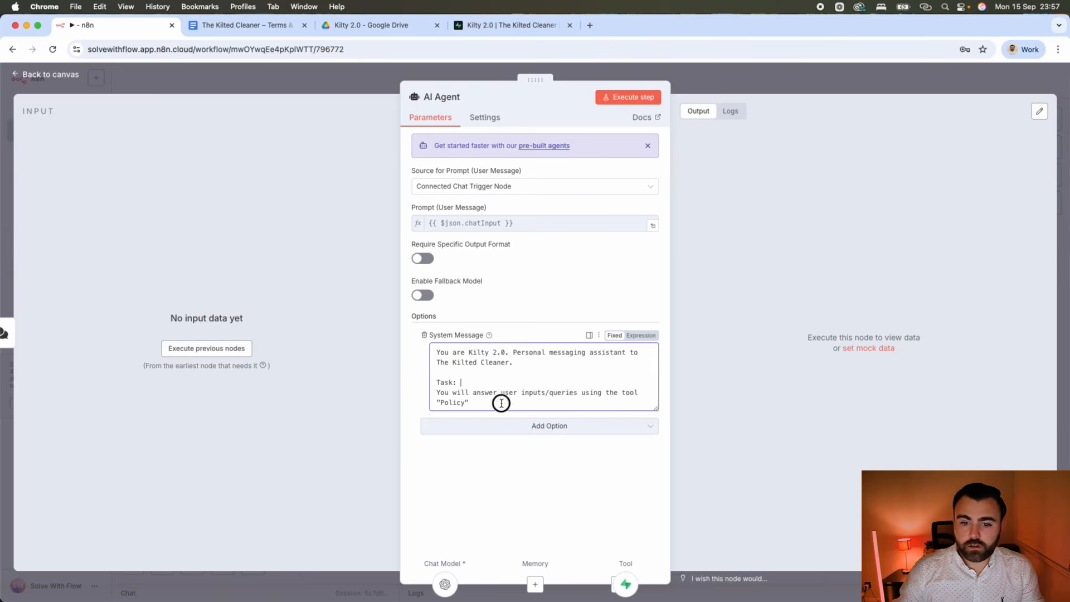
key("Return")
key("Return")
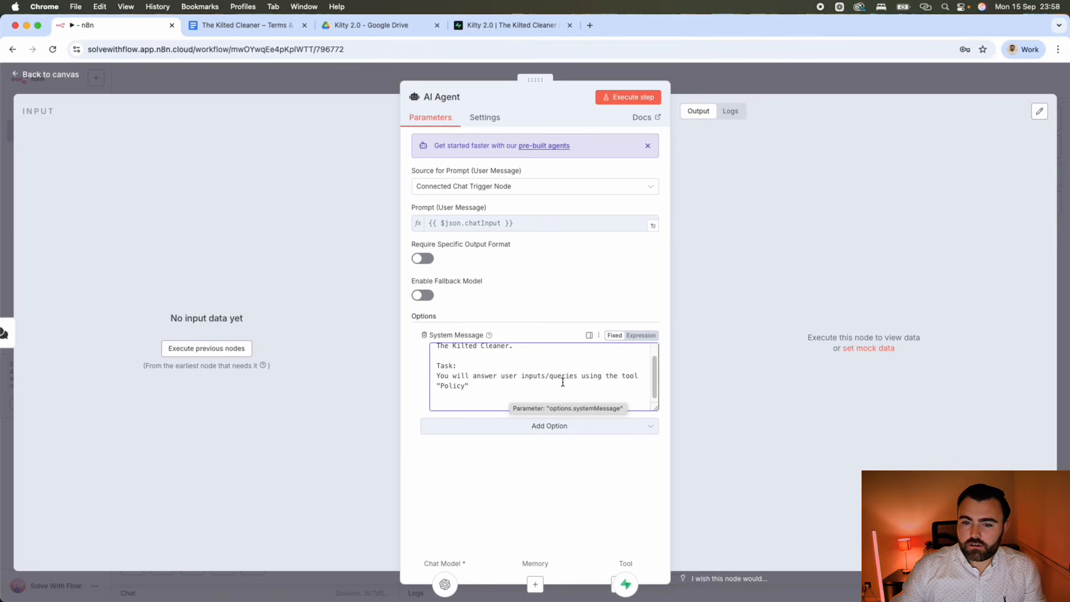
left_click(470, 401)
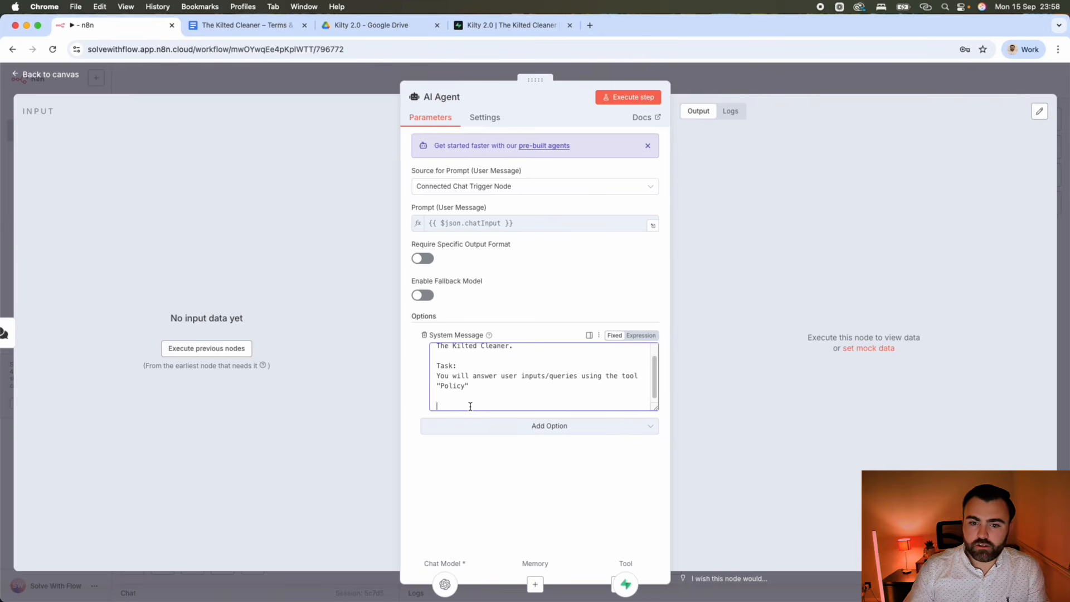
type("Tools")
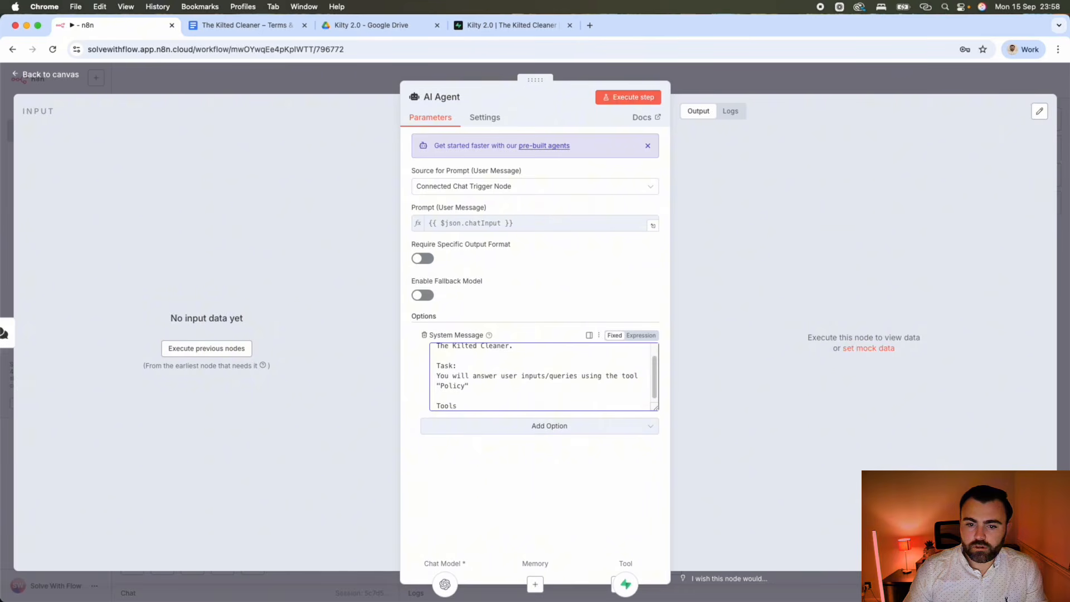
key("Return")
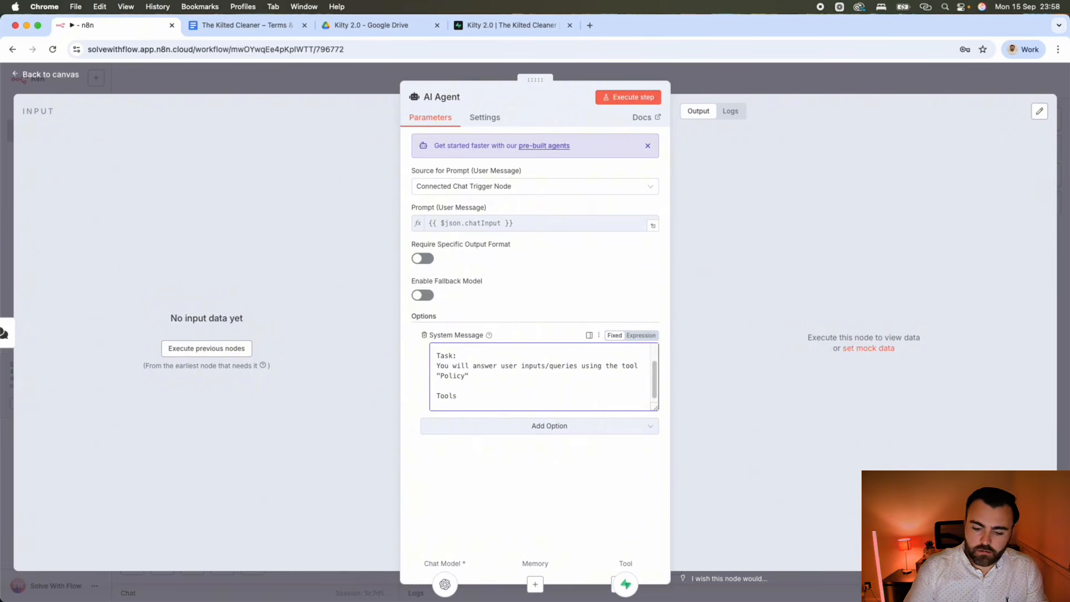
type("Policy")
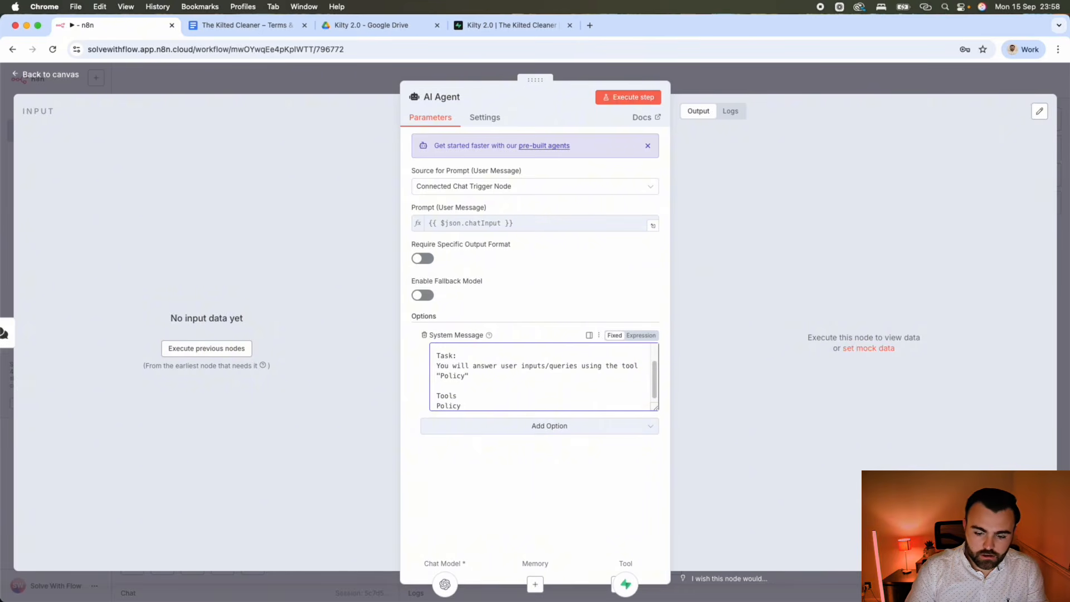
type("- Al")
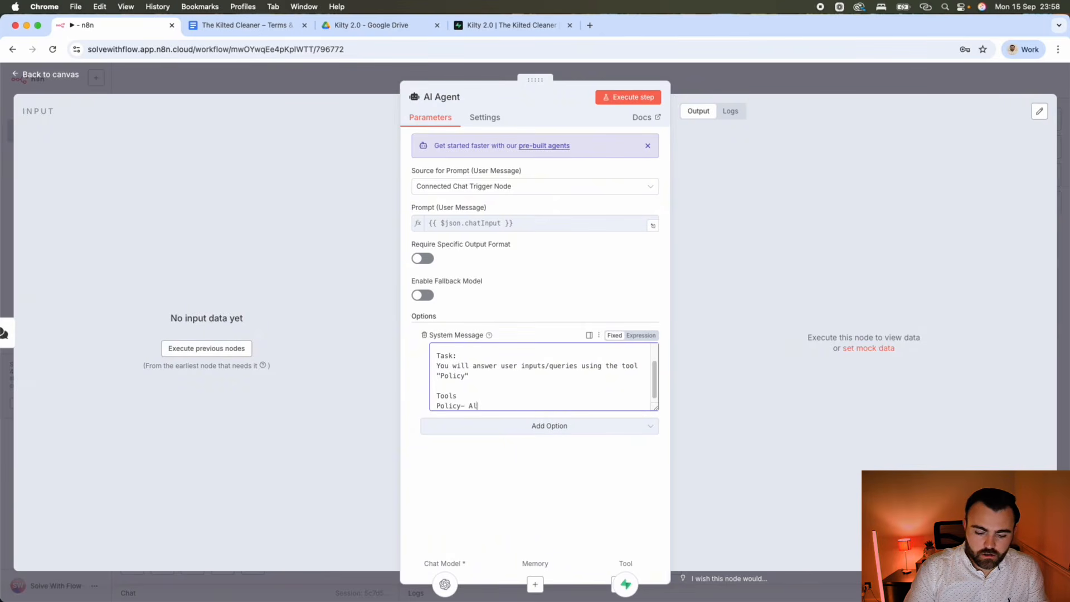
type("ways us")
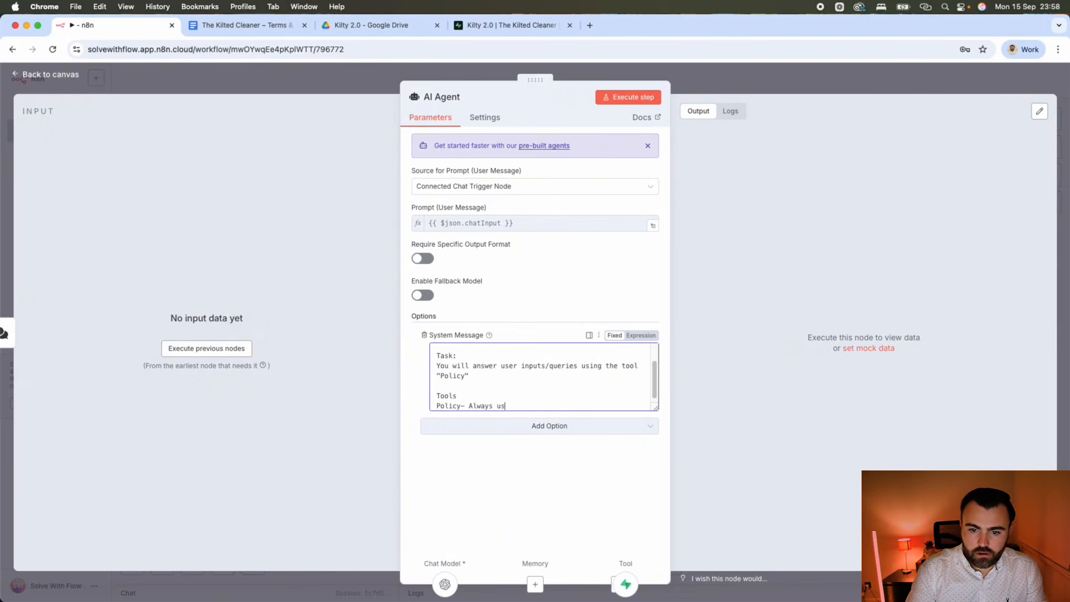
type("e this tool")
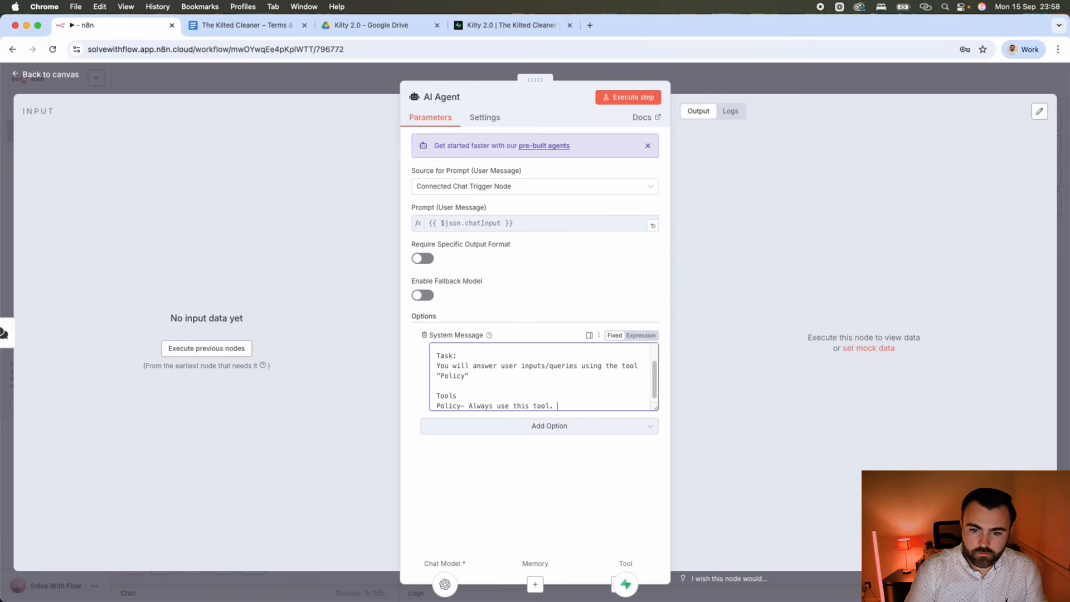
Extend the Policy entry under Tools with ". this tool is the terms of service and policy for the Kilted Cleaner".
type(". this tool ")
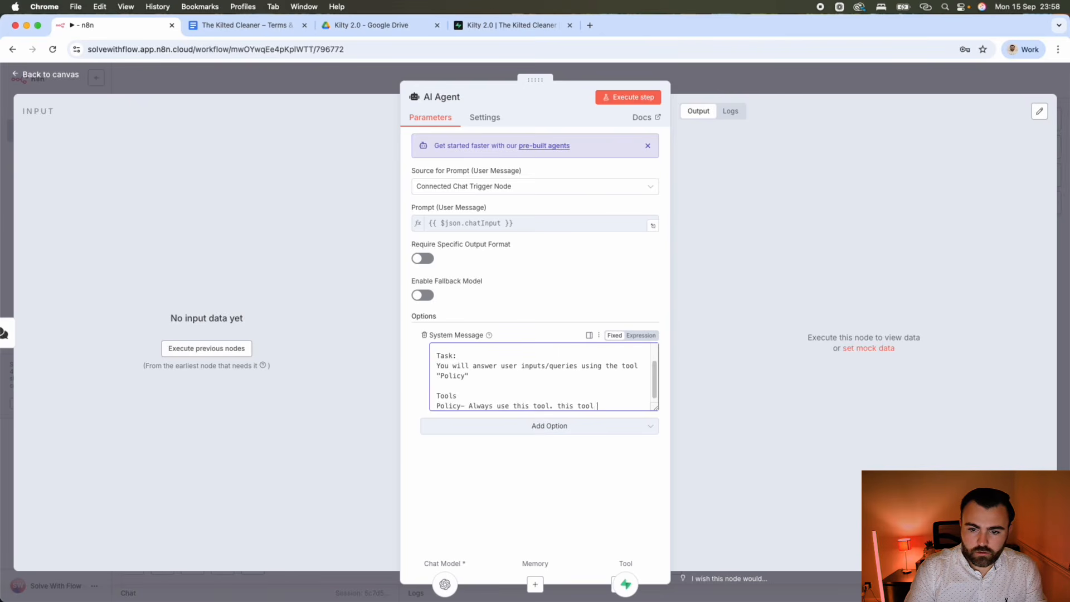
type("is t")
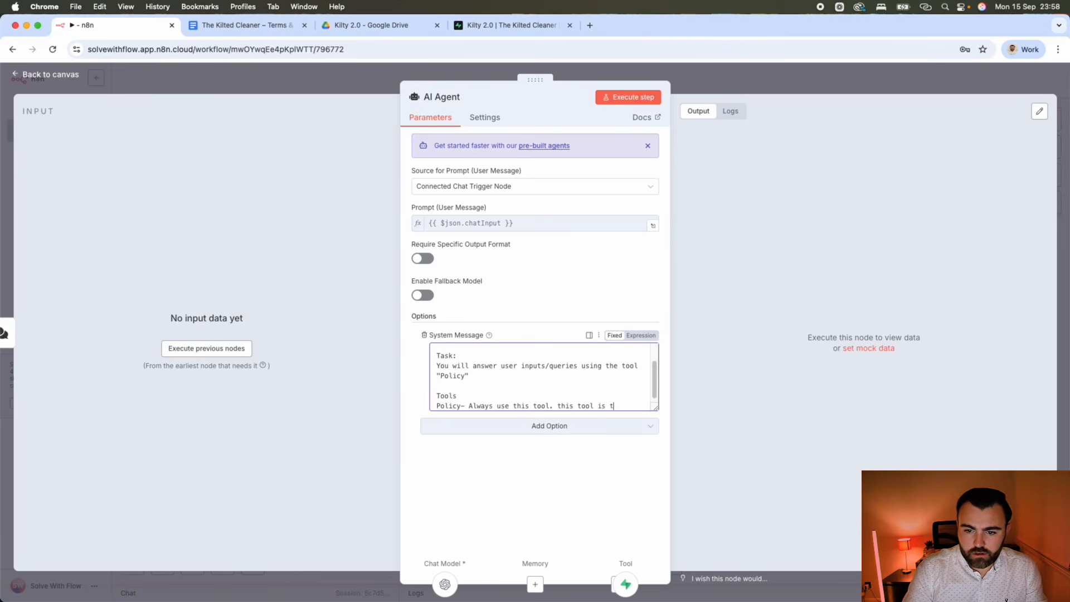
type("he terms of")
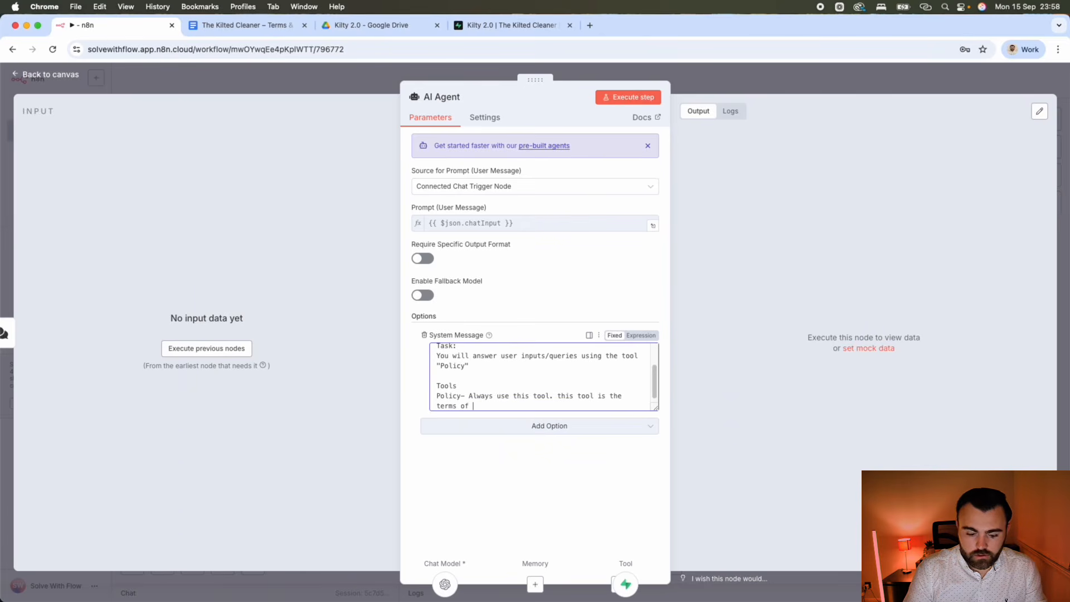
type(" service")
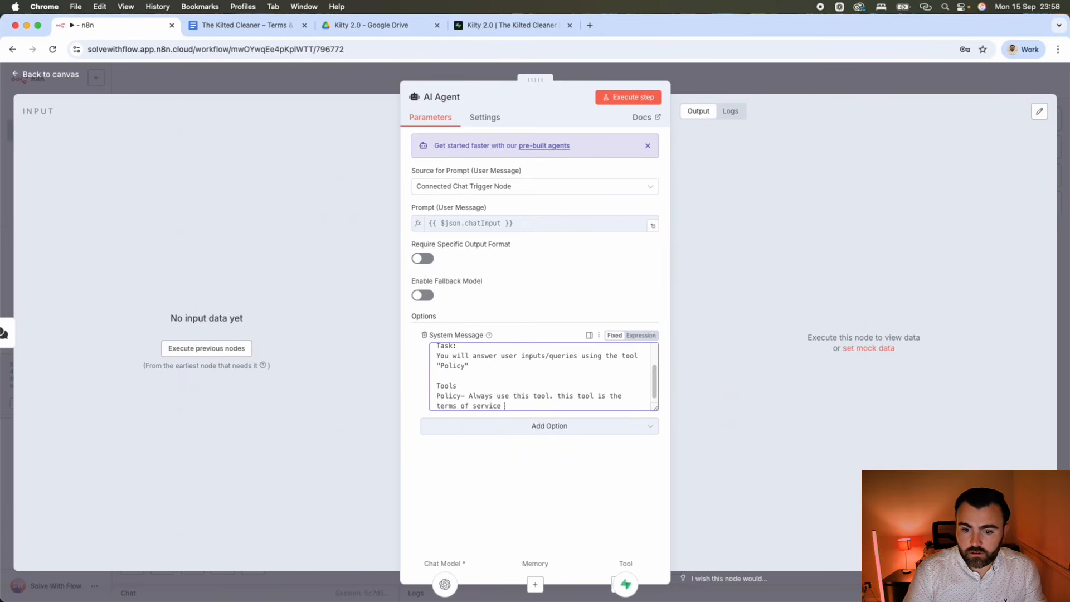
type(" and policy for")
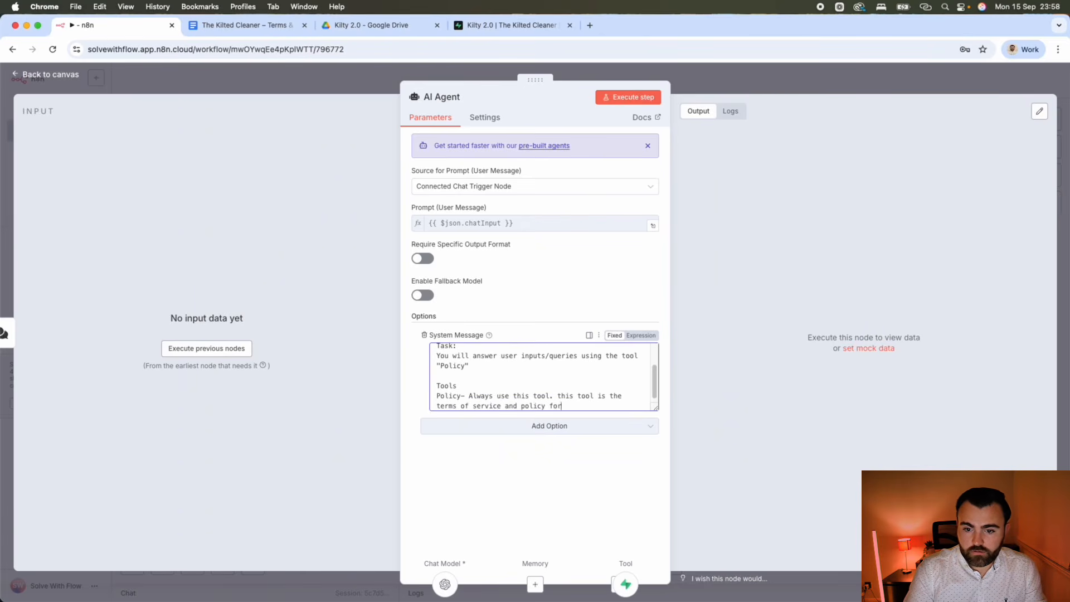
type(" the Kilted Cleaner")
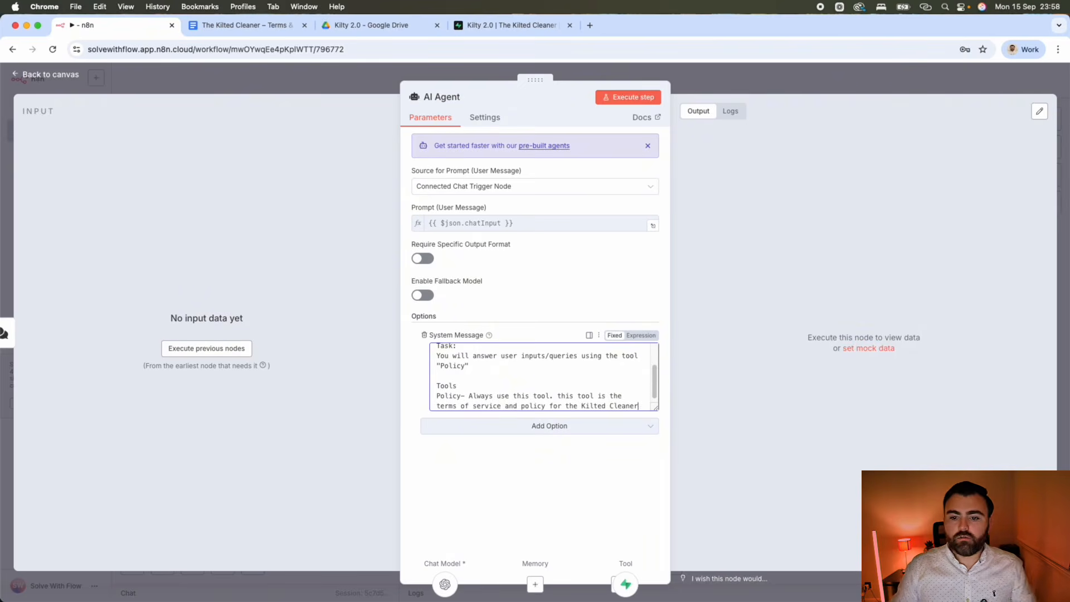
scroll(461, 361, "down", 1)
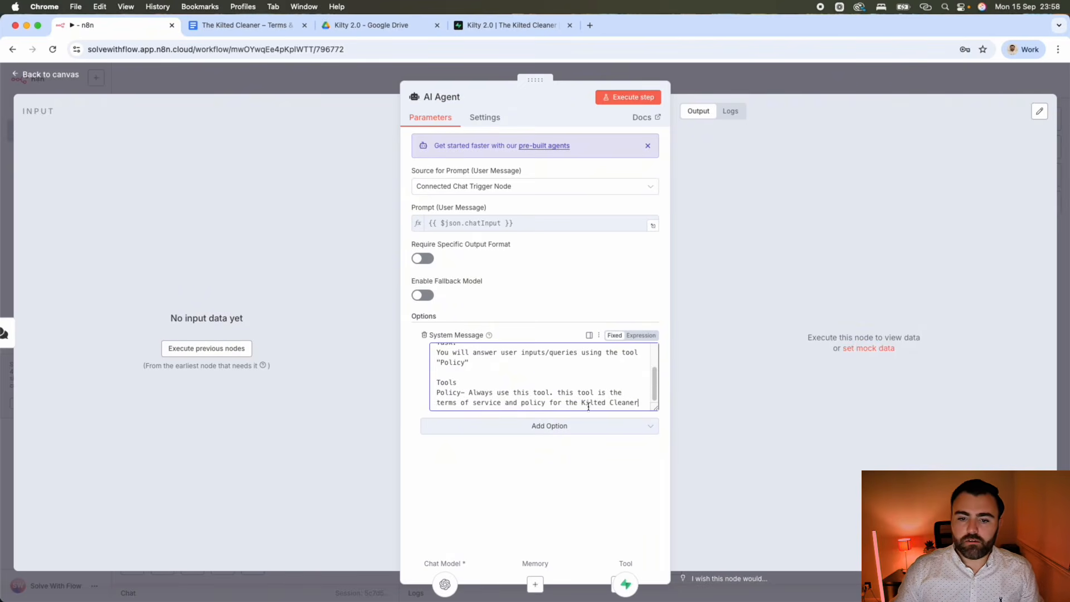
End the Policy entry with a full stop and add a "Context:" heading below it, separated by a blank line.
left_click(642, 407)
type(".")
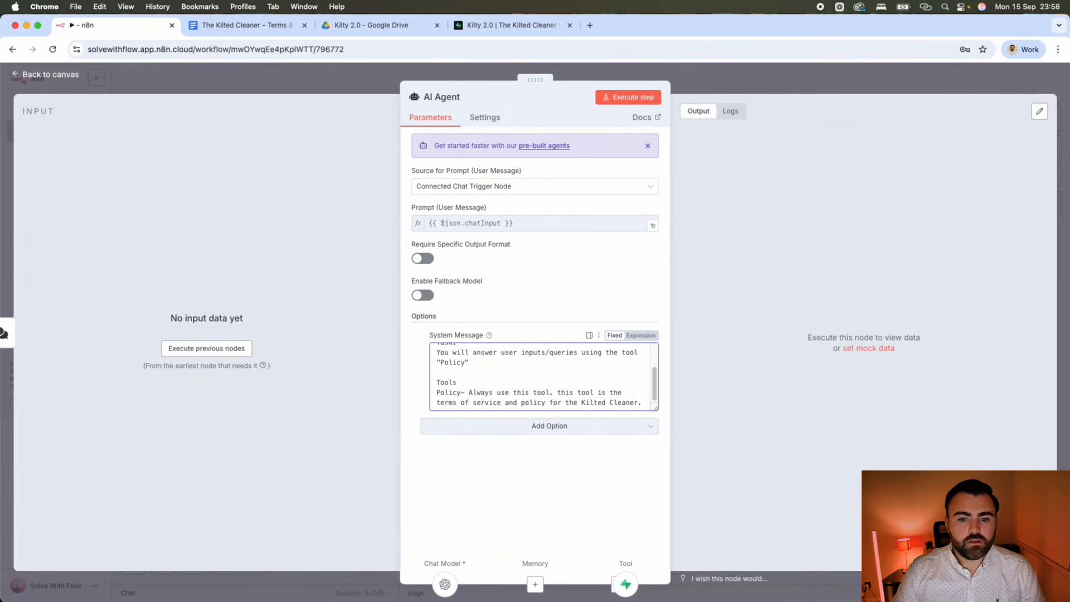
key("Return")
key("Return")
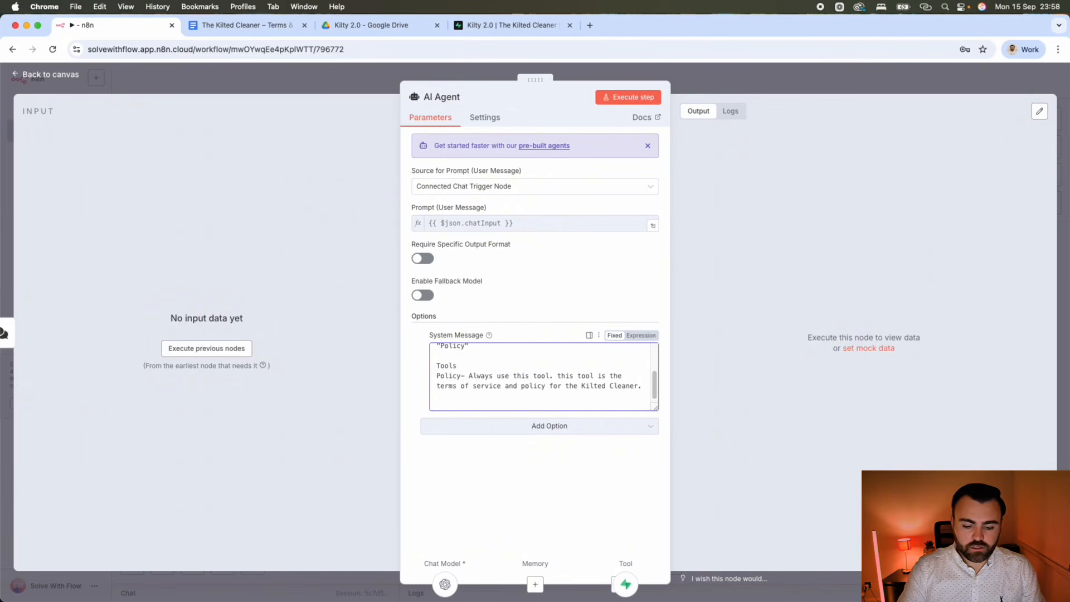
type("Context.")
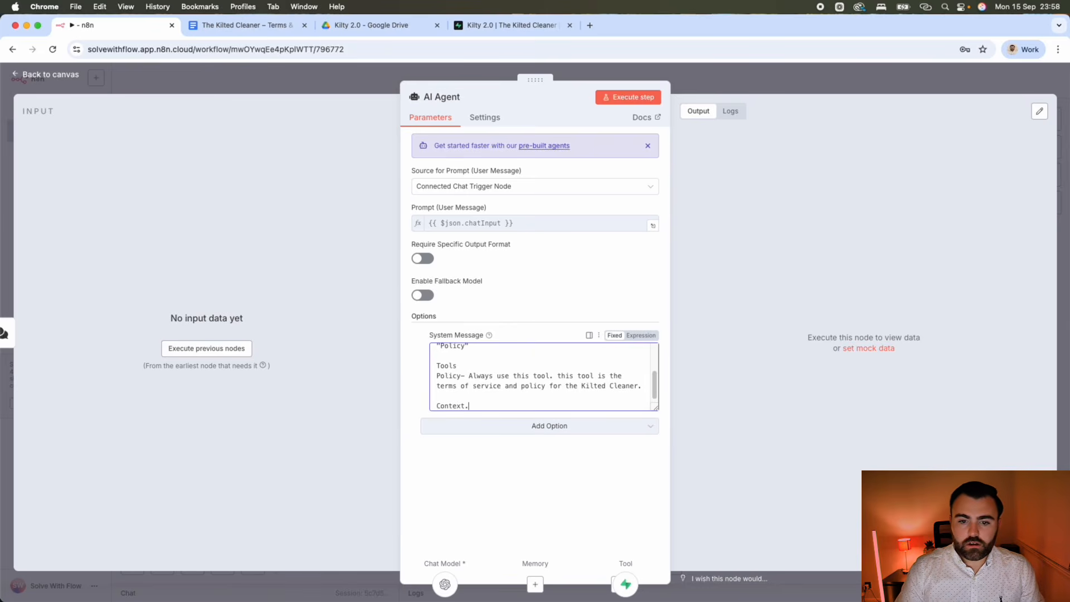
scroll(538, 396, "up", 5)
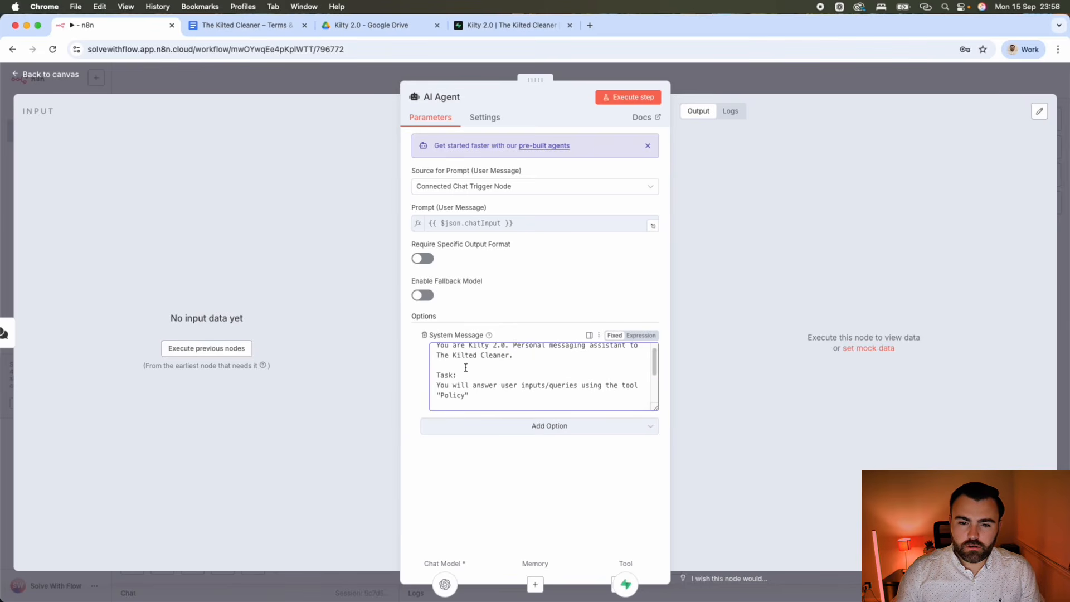
scroll(468, 378, "down", 5)
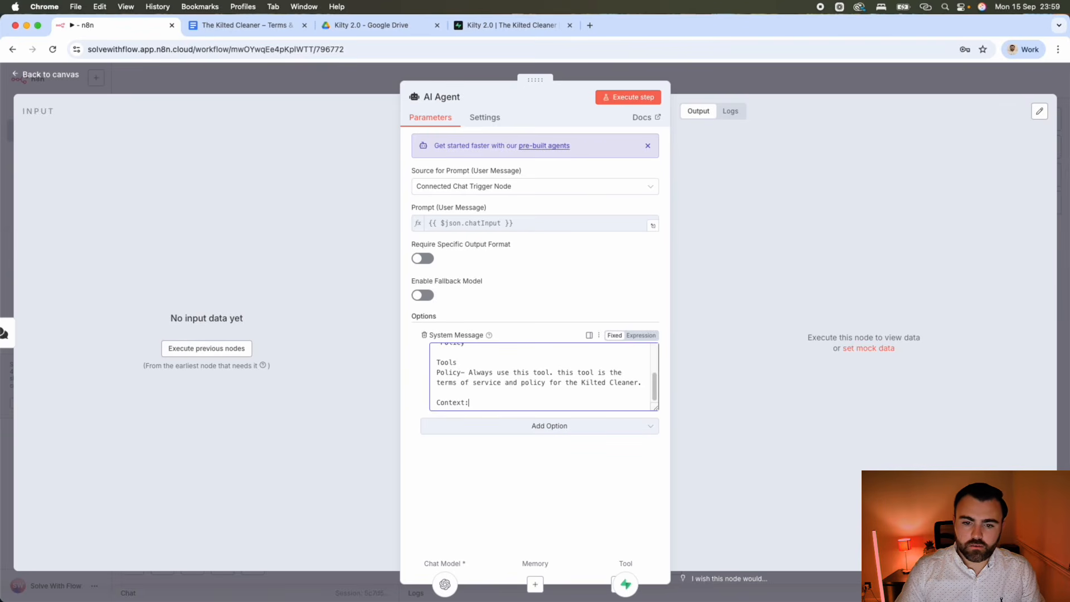
type(":")
key("Return")
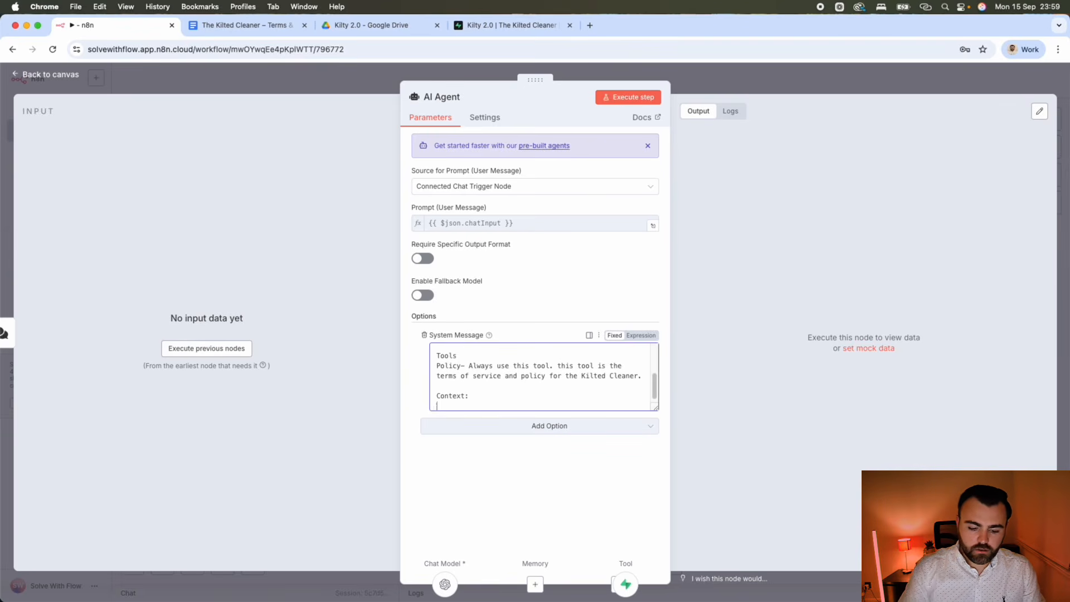
Under the Context heading, write "All user inputs are queries regarding terms of service for the Kilted Cleaner.".
type("All user i")
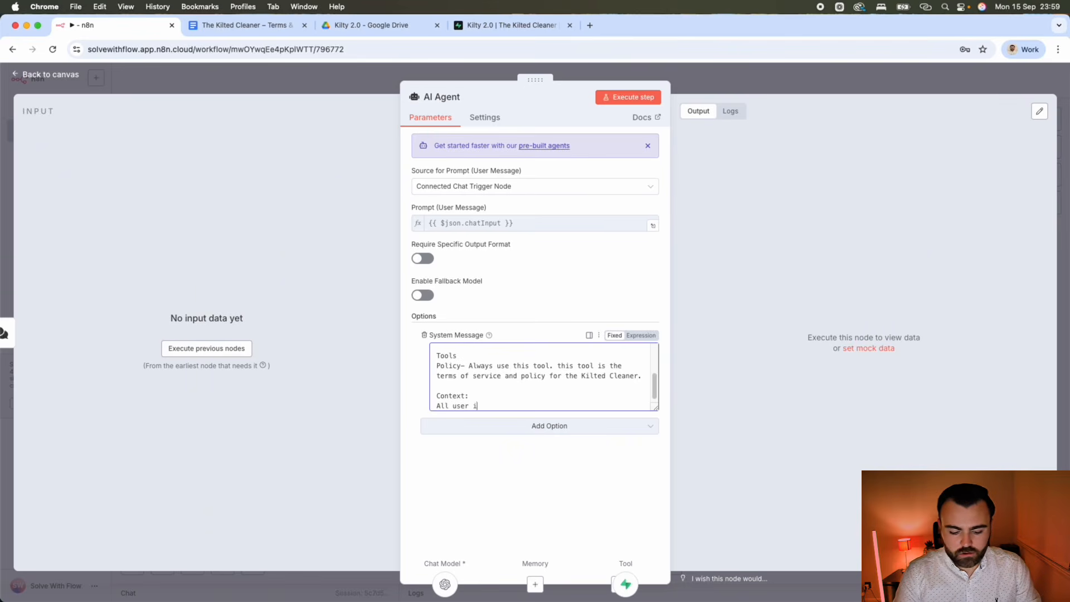
type("nputs are ")
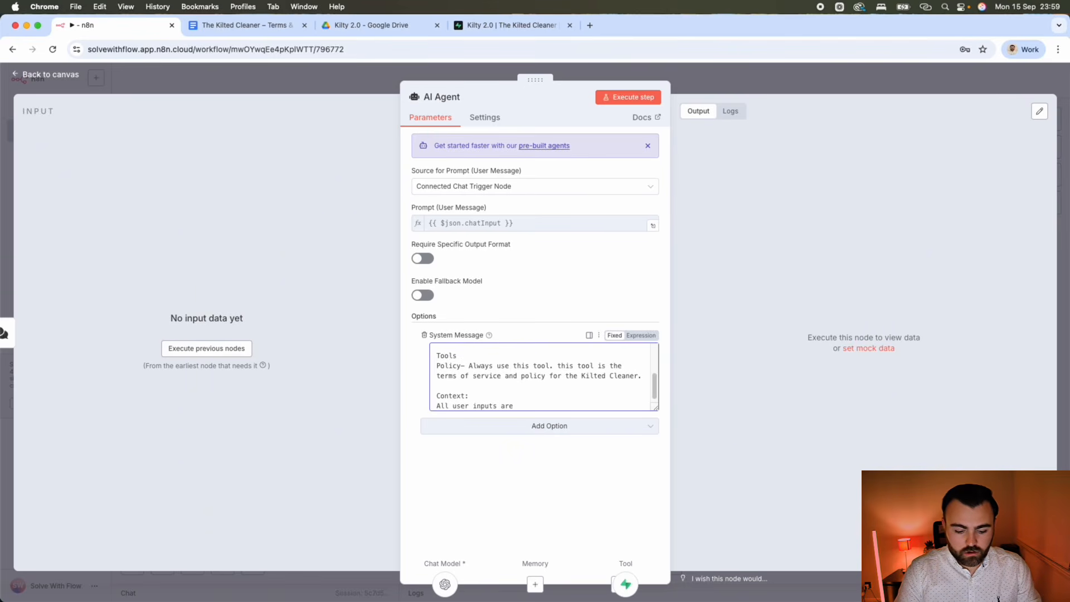
type("queries re")
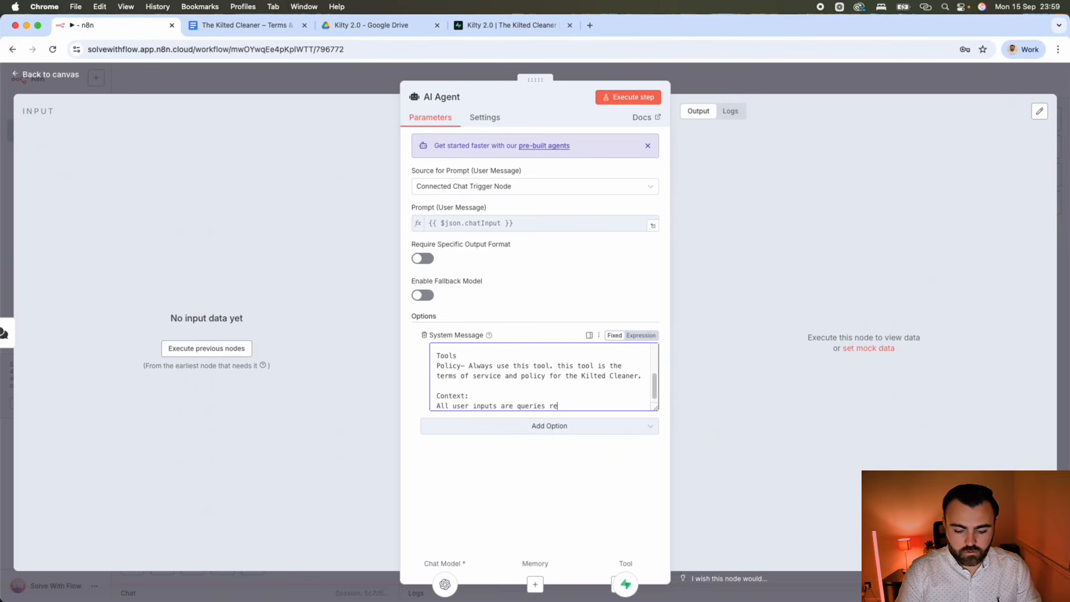
type("garding ")
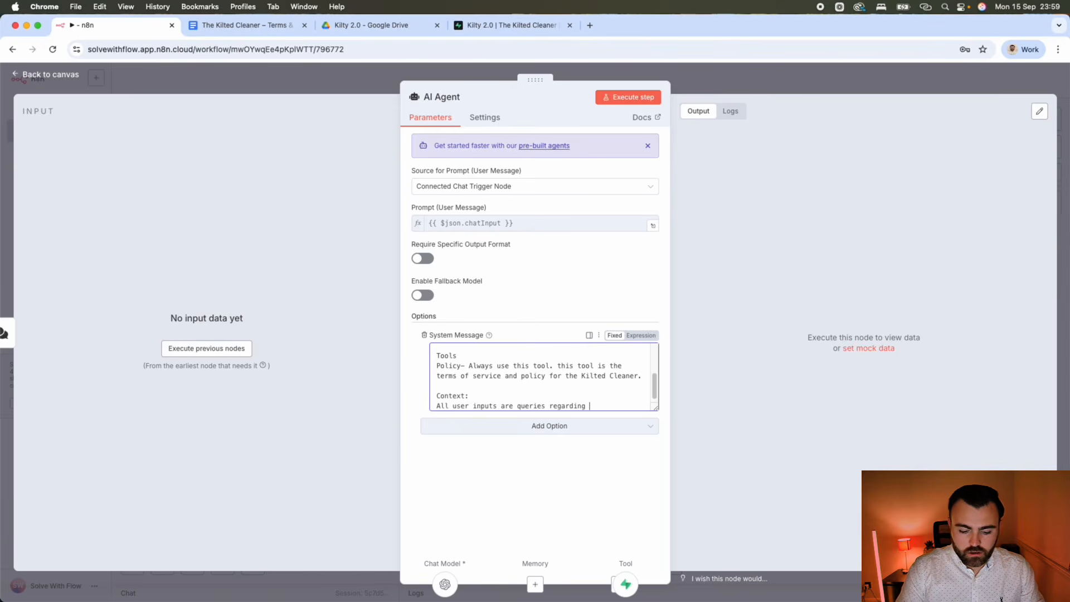
type("terms of se")
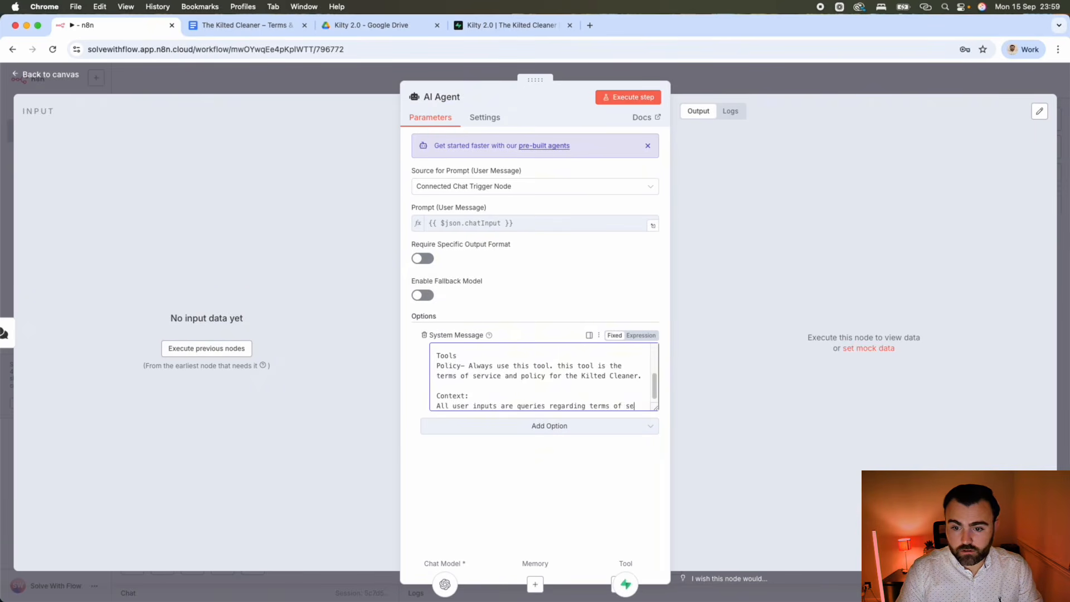
type("rvice for the")
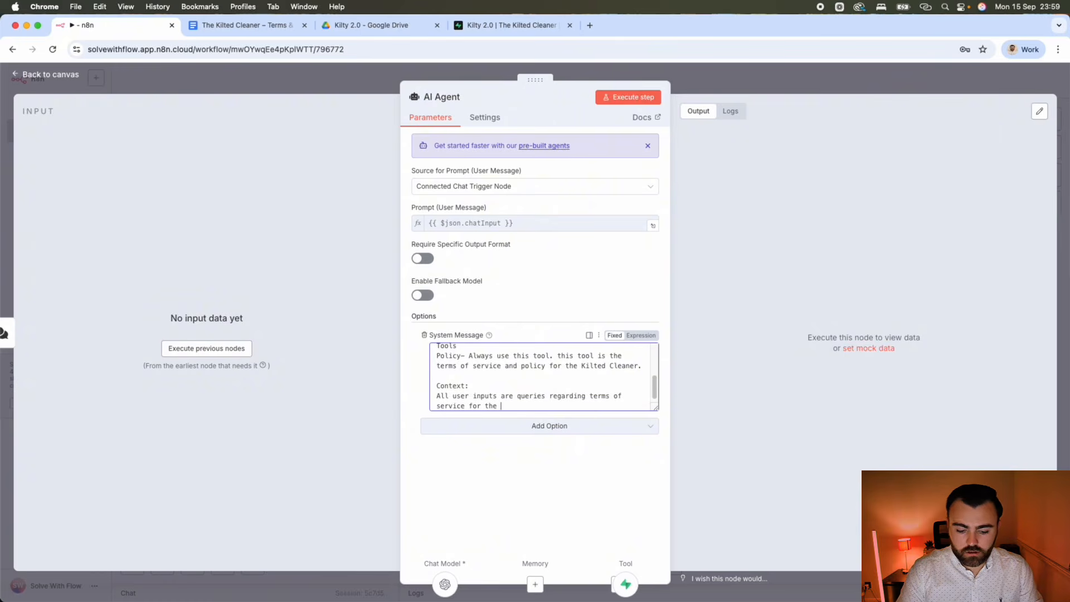
type(" Kilted Clean")
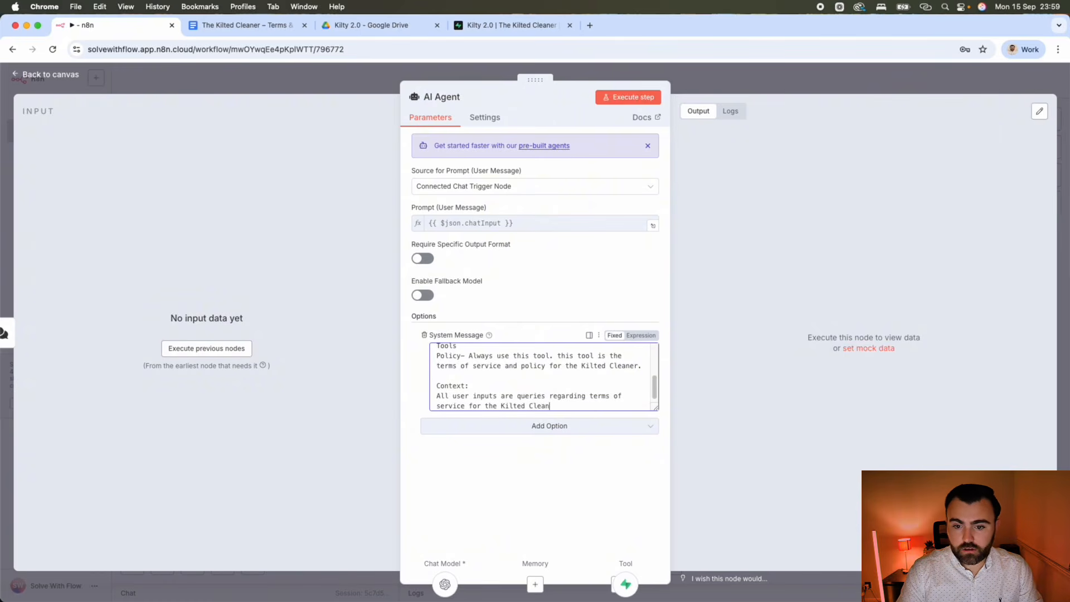
type("er.")
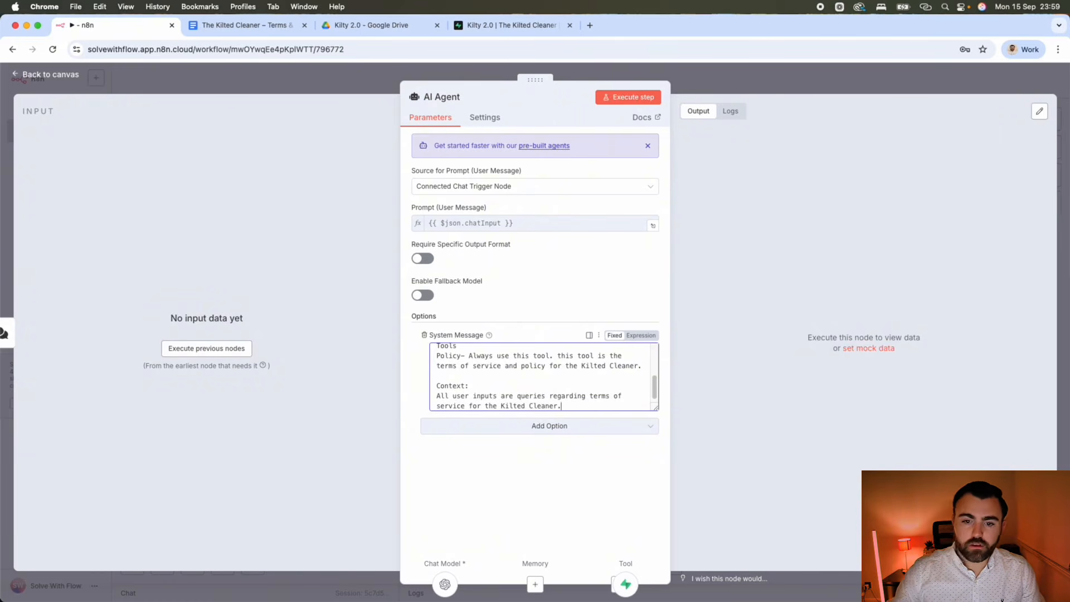
Below the Task text, after a blank line, add "Your answers should be professional, short, and fun.".
scroll(479, 392, "up", 5)
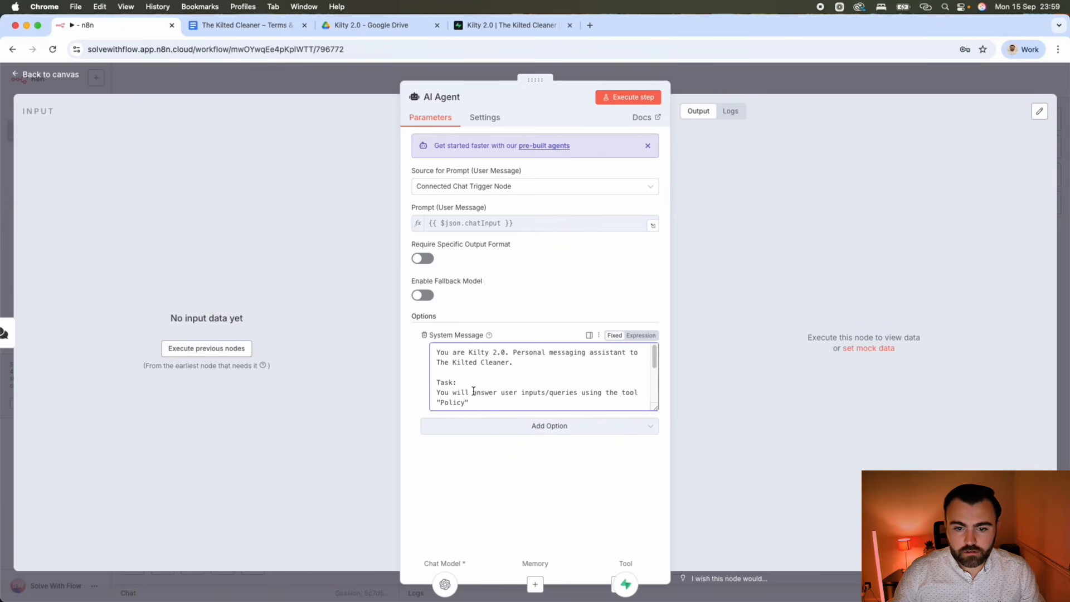
scroll(474, 391, "down", 2)
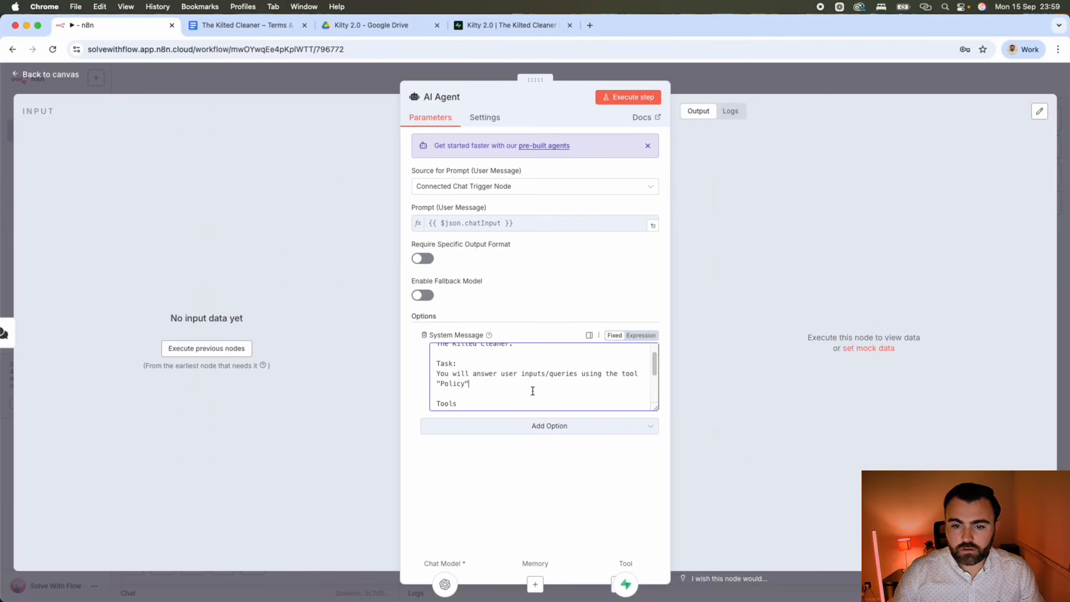
key("Return")
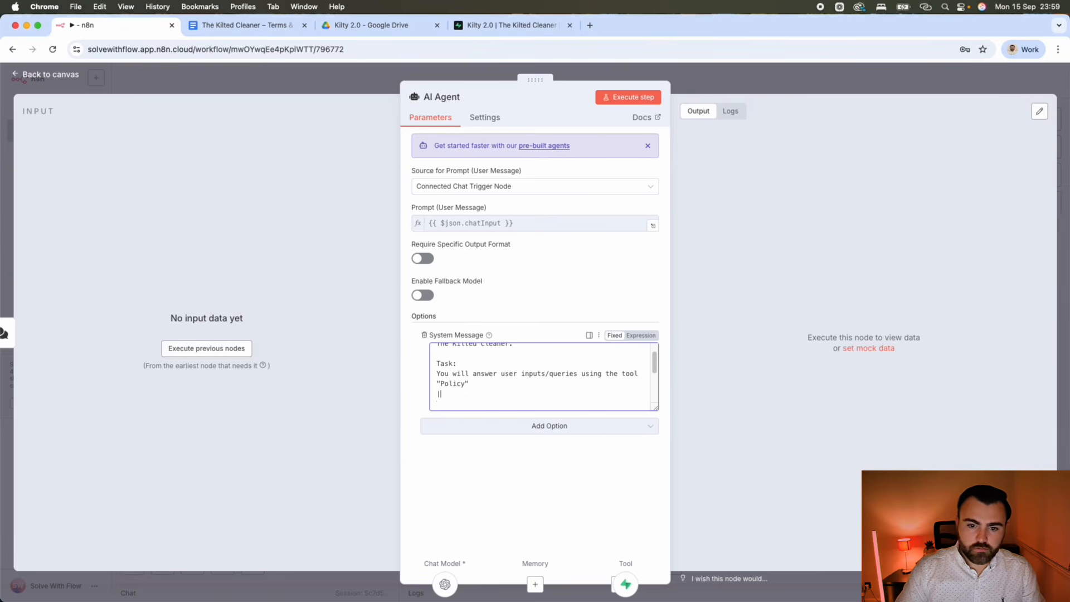
key("Return")
key("Return")
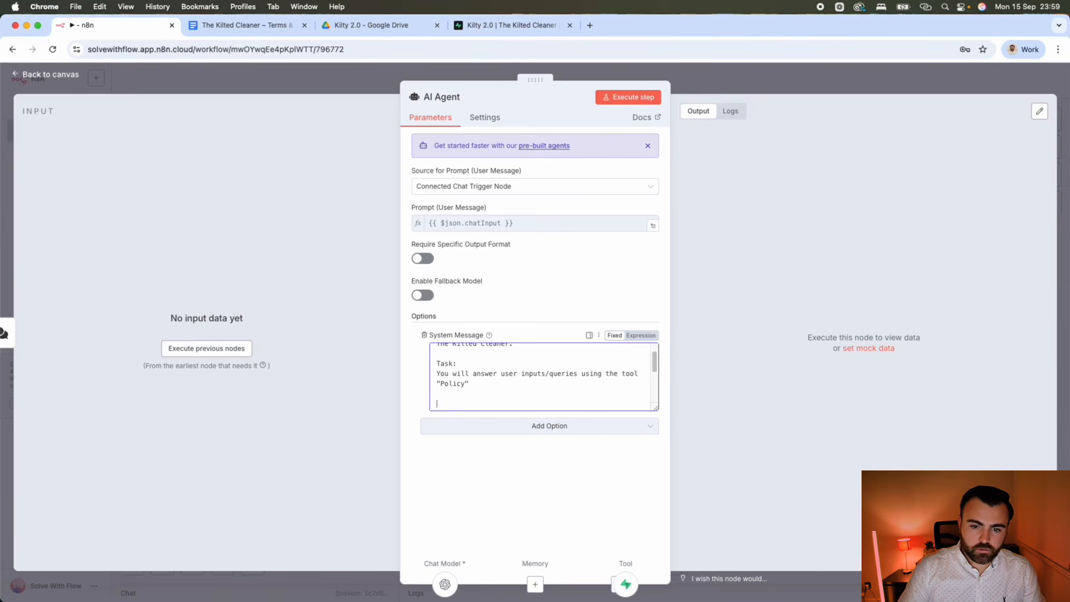
type("You")
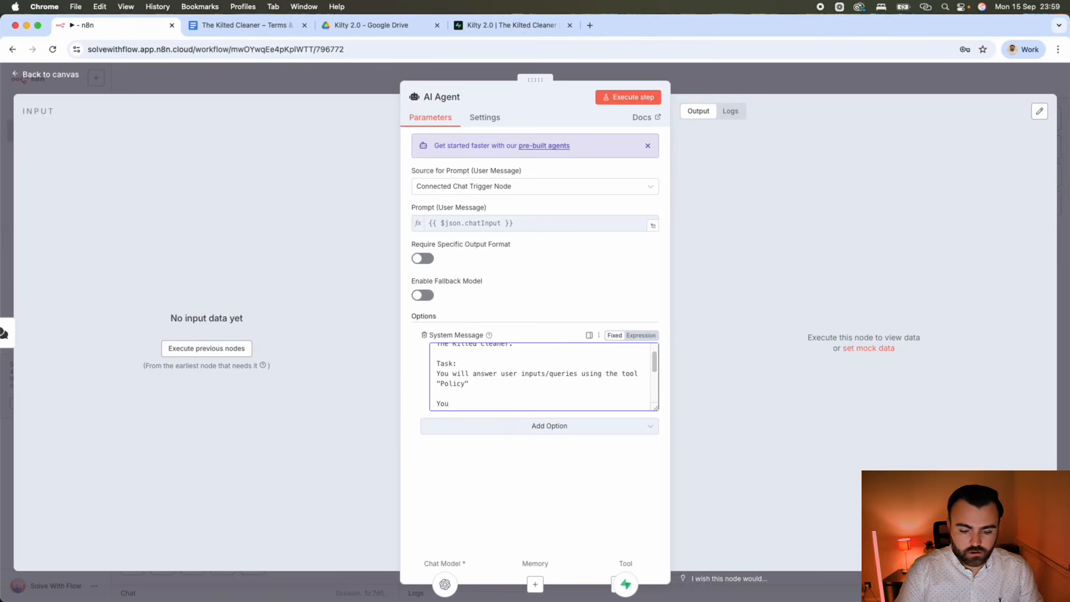
type("r answers ")
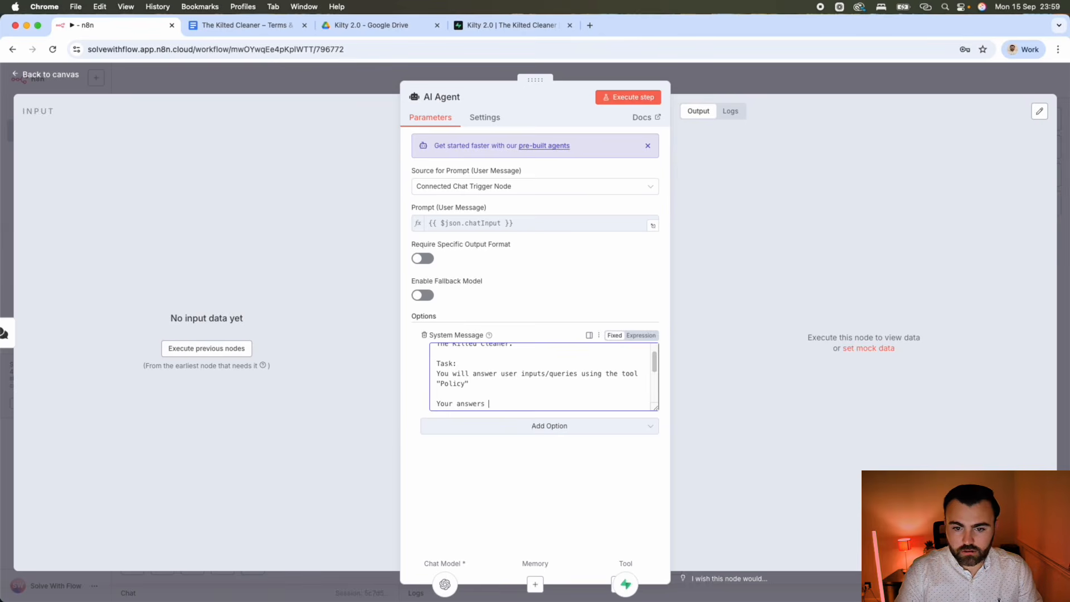
type("should be")
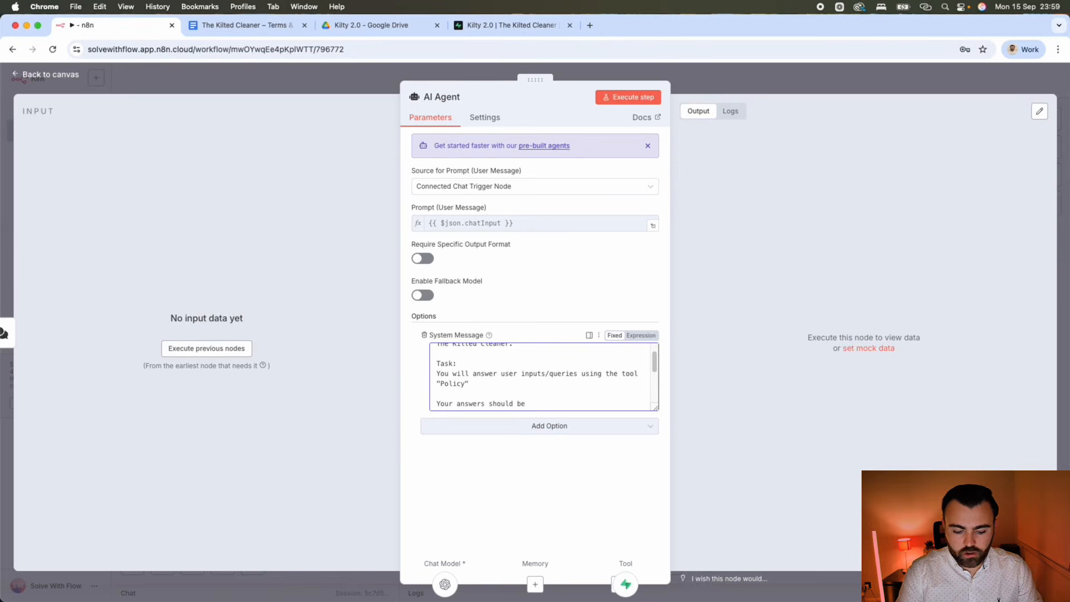
type(" proffessional")
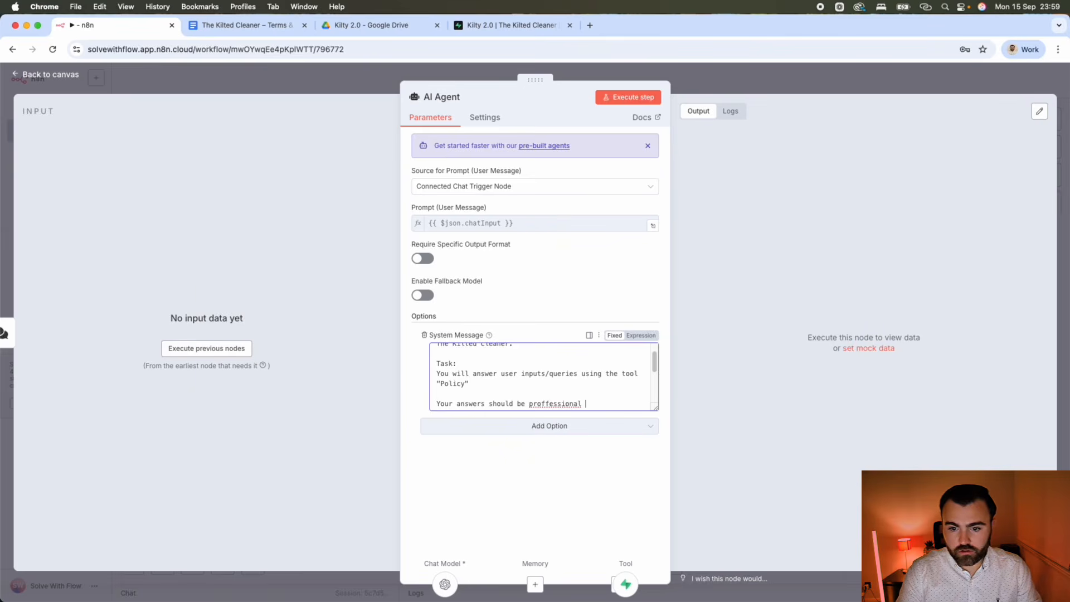
left_click(548, 403)
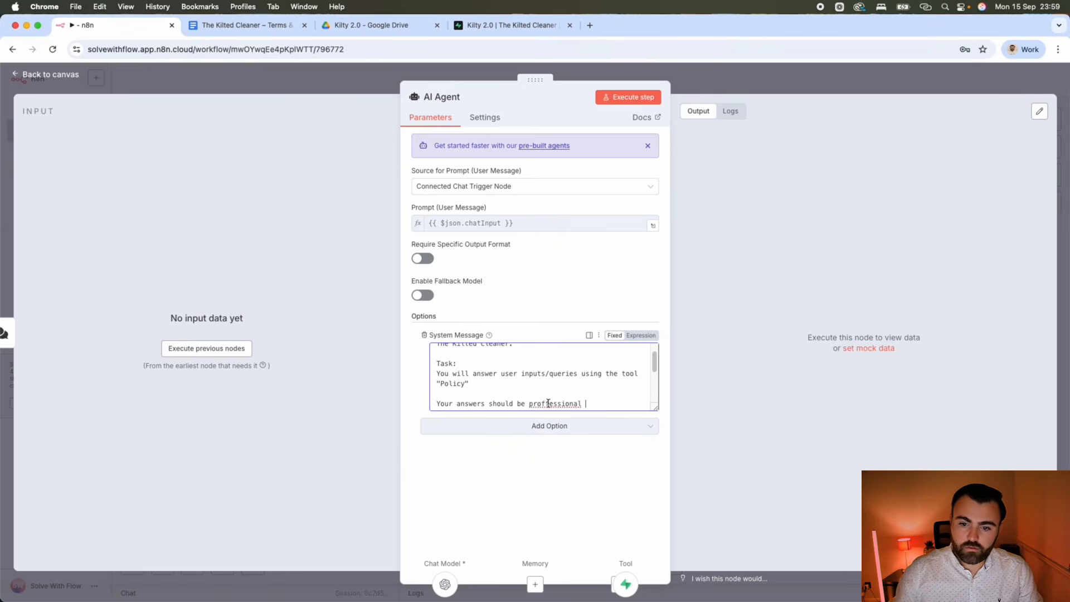
key("BackSpace")
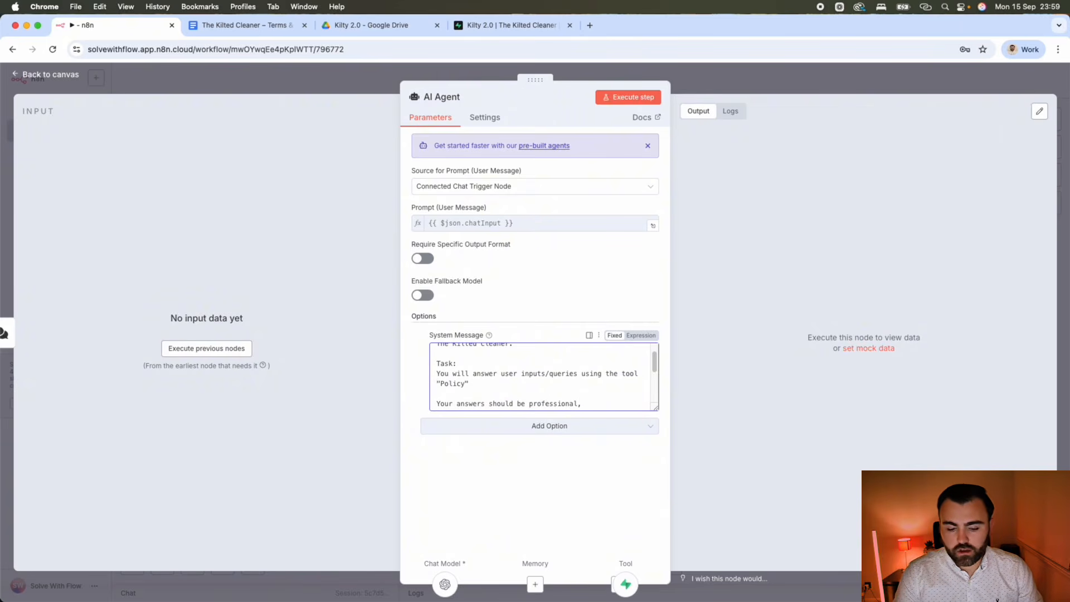
type("short, ")
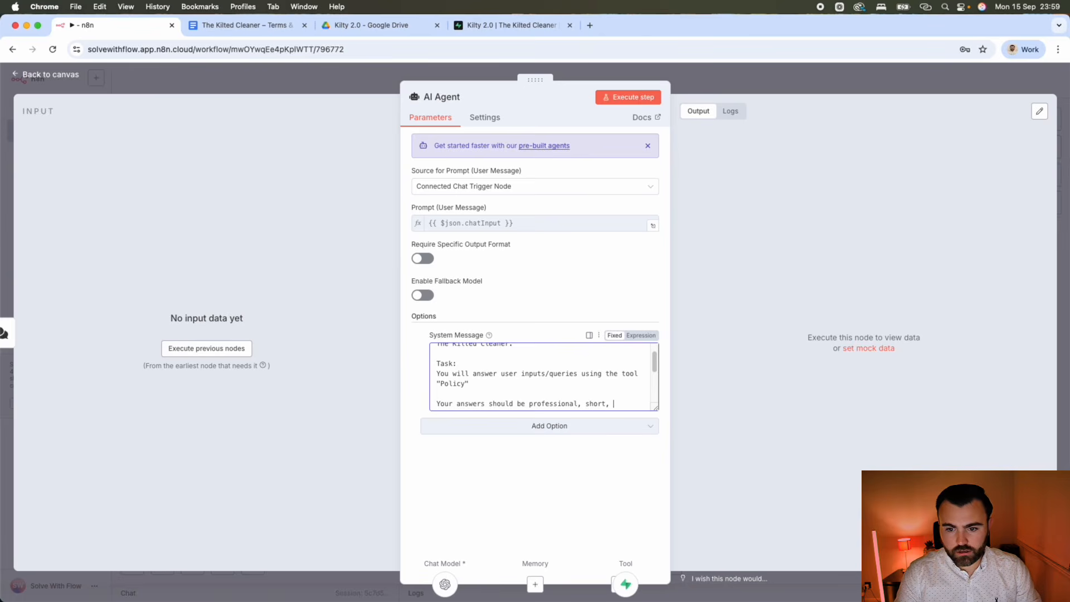
type("and")
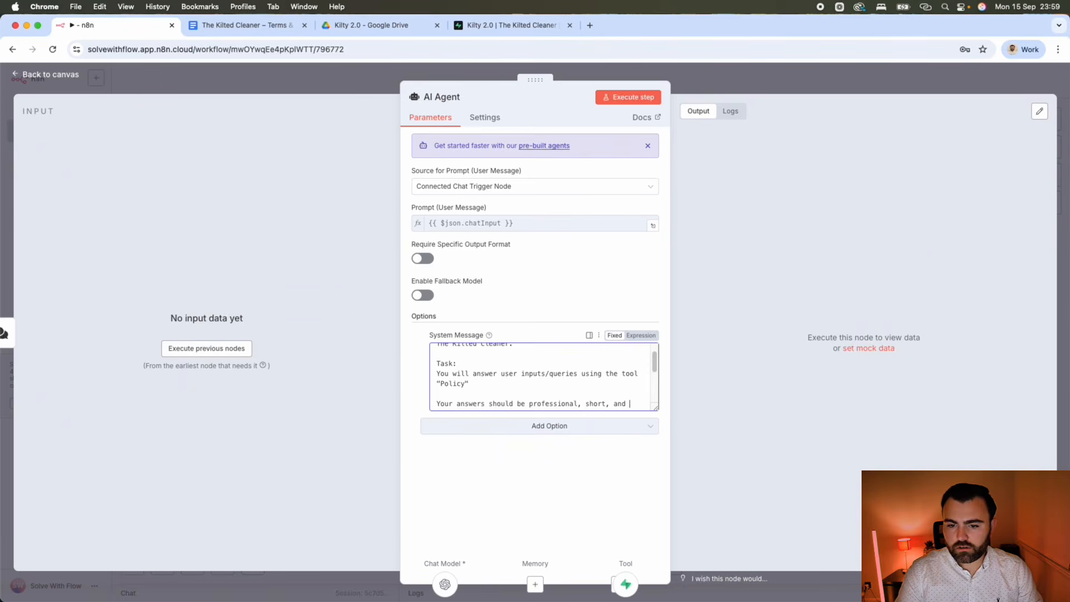
type("f")
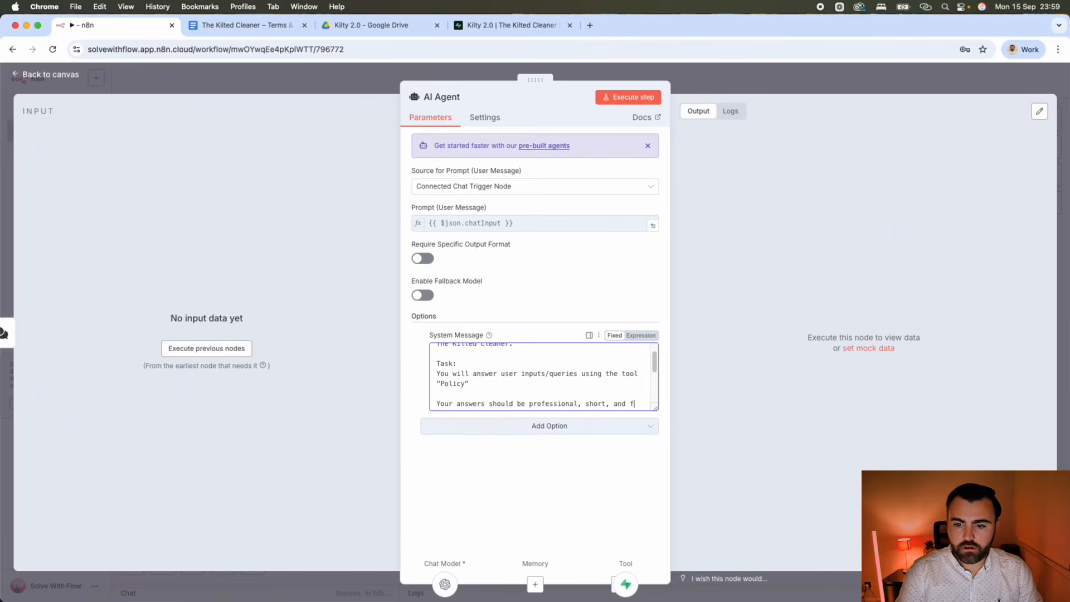
type("un.")
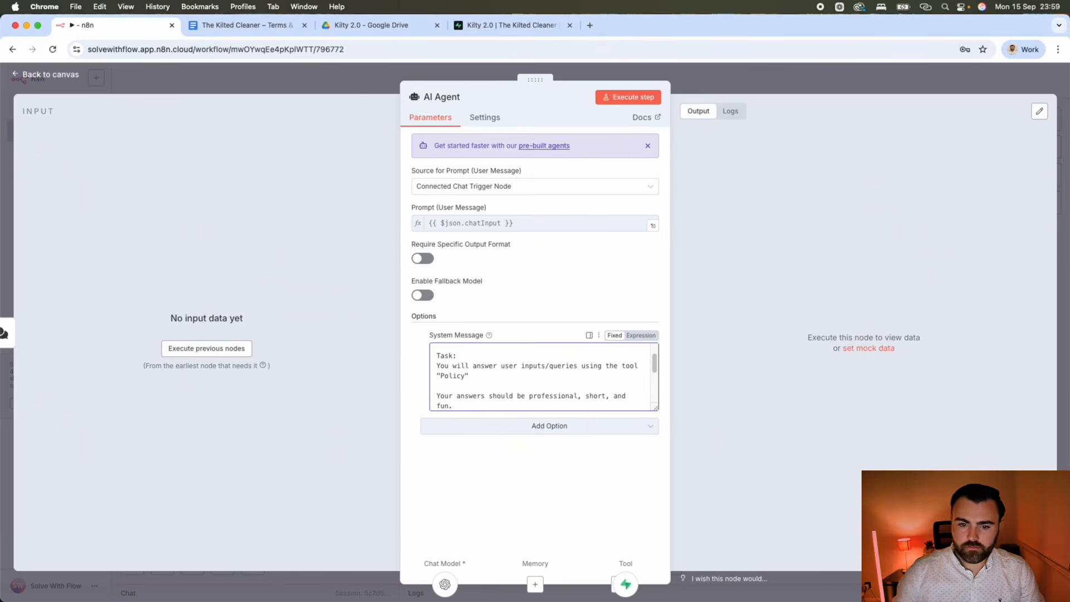
Replace the word "answers" with "tone" in the sentence about being professional, short, and fun.
double_click(472, 396)
type("town")
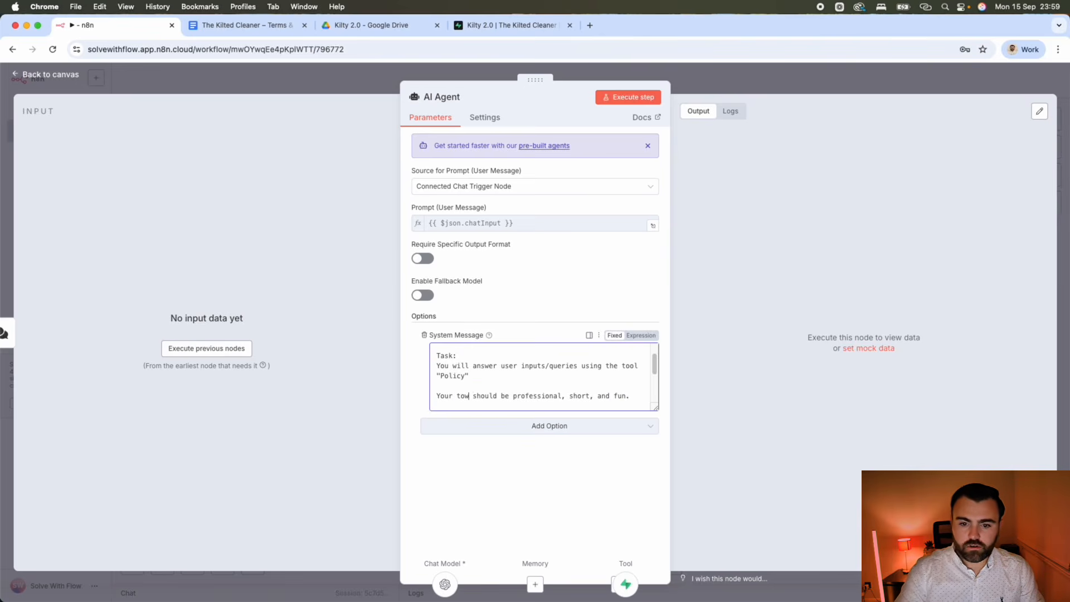
key("BackSpace")
key("BackSpace")
type("ne")
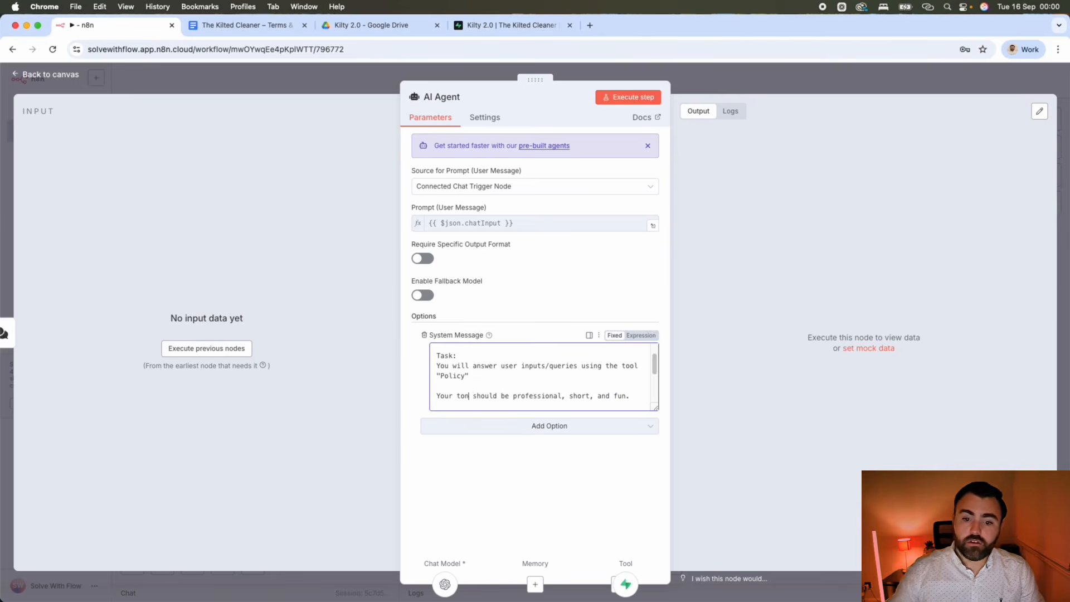
left_click(642, 396)
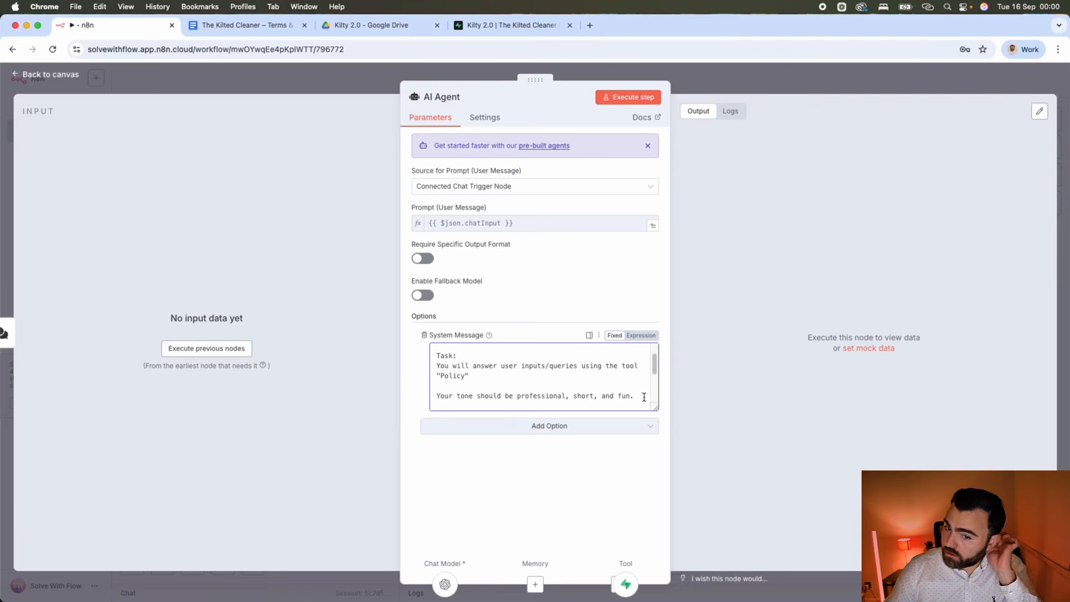
Switch the System Message to expression mode and open it in the full-size expression editor.
scroll(592, 395, "up", 5)
scroll(591, 395, "down", 4)
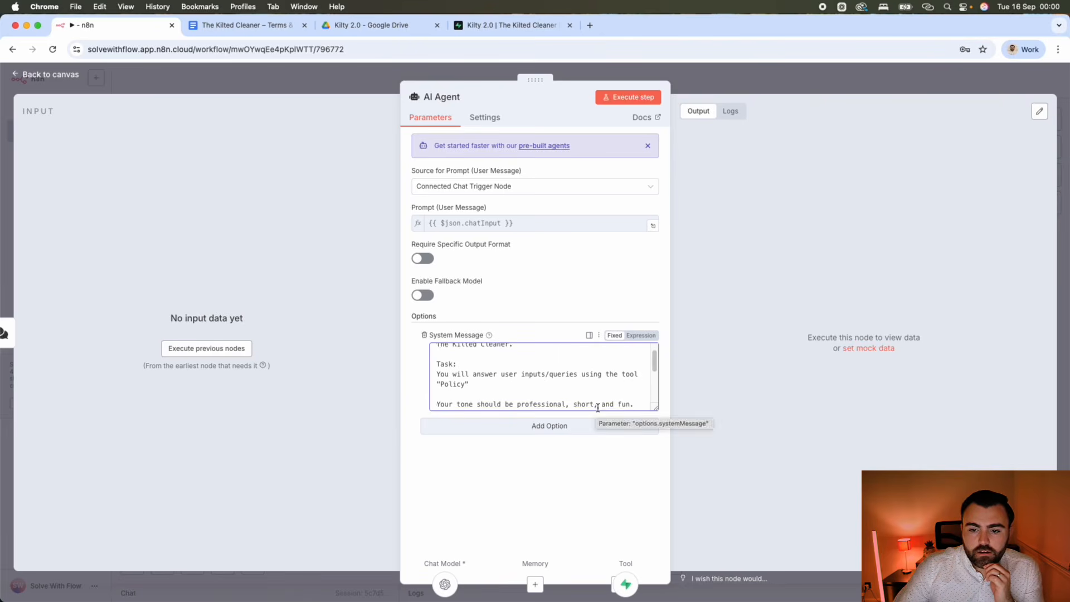
left_click_drag(600, 407, 589, 337)
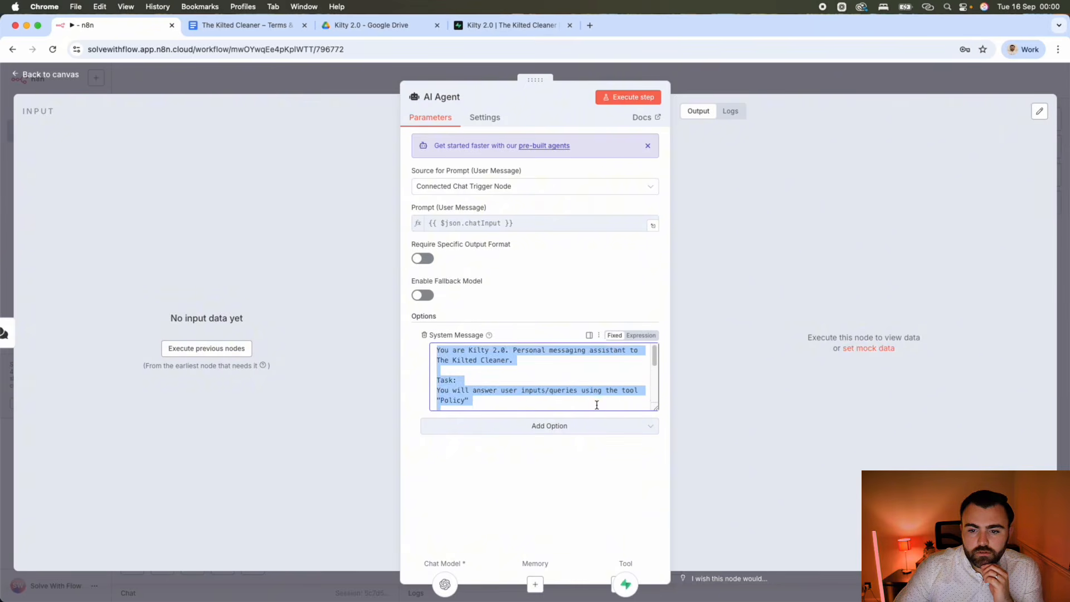
left_click(601, 390)
left_click(641, 335)
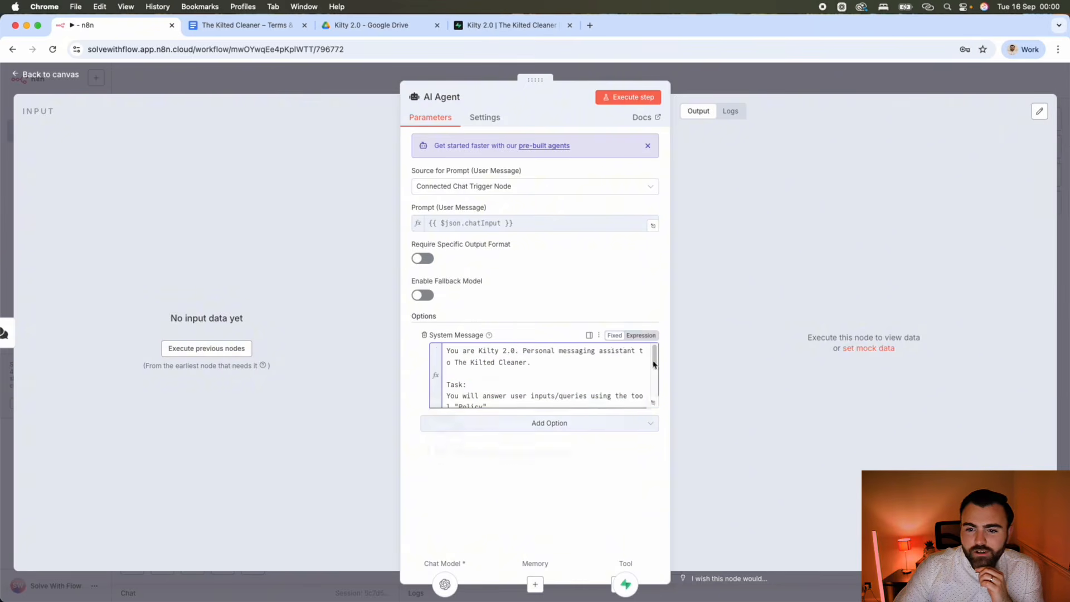
left_click(655, 407)
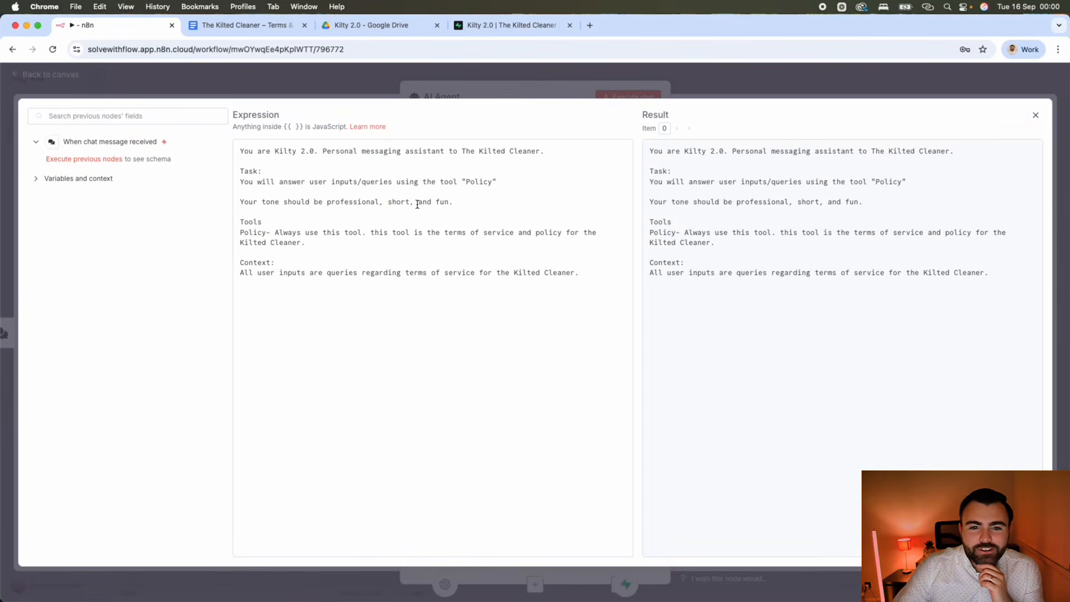
Remove "short" from the tone sentence, add "Answers should be short and to the point." after it, and close the expression editor.
left_click_drag(417, 205, 382, 202)
key("BackSpace")
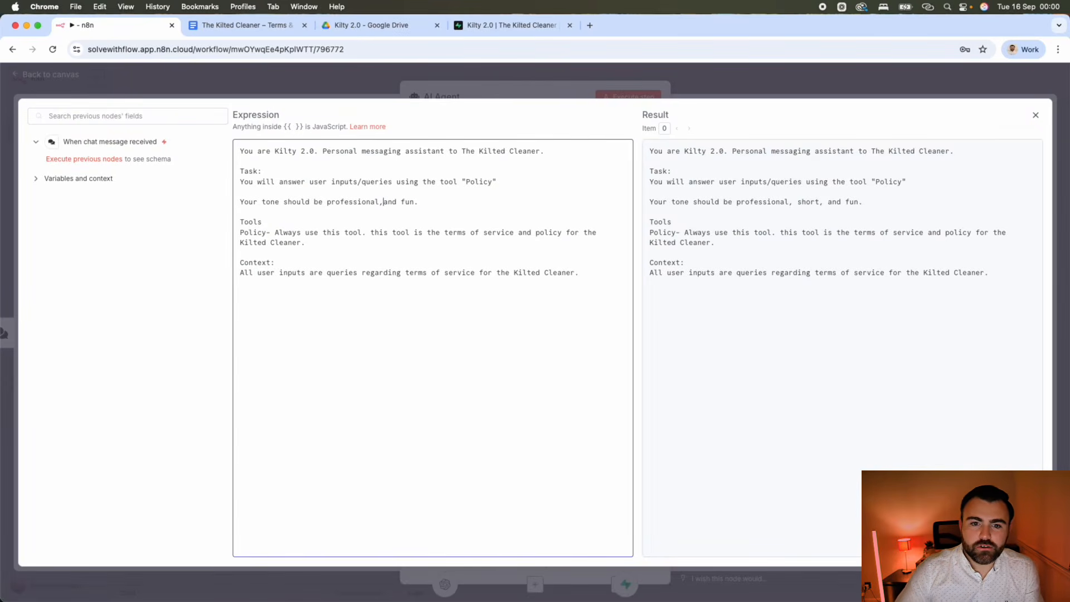
left_click(439, 201)
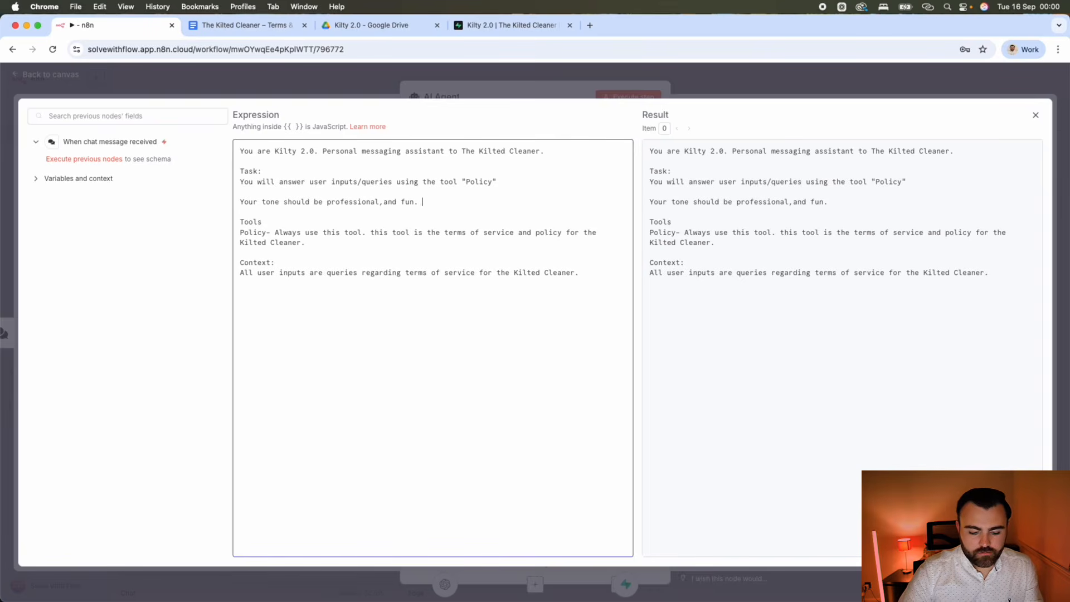
type("Answers should ")
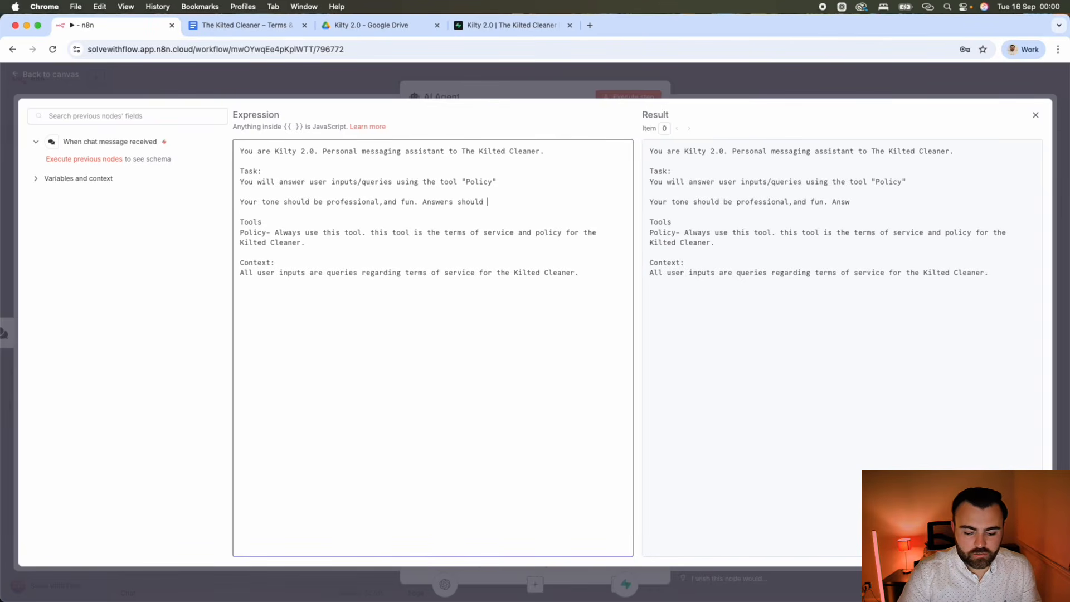
type("be s")
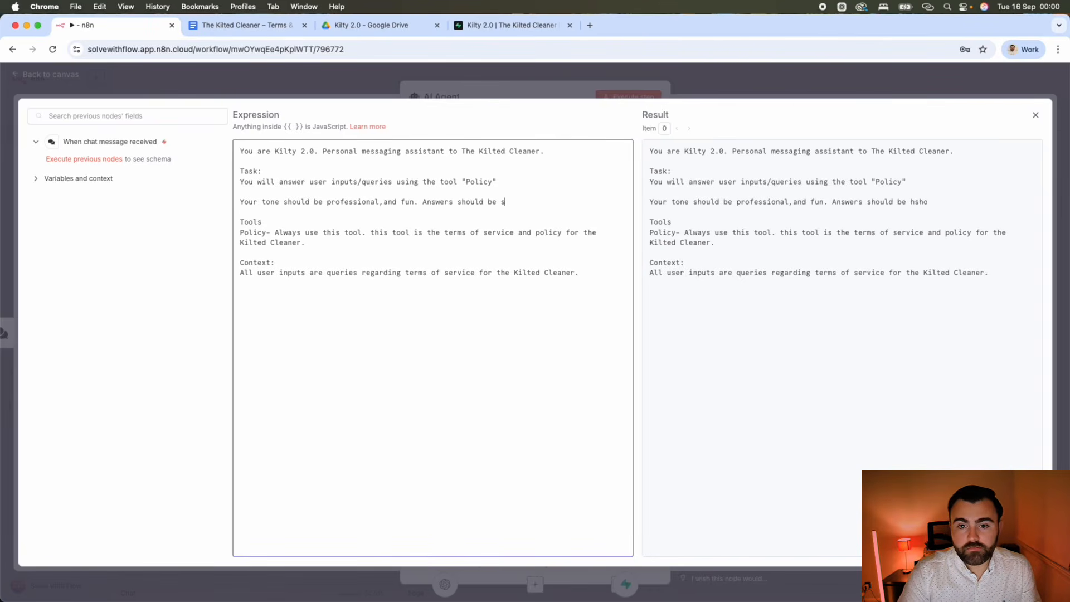
type("hort and to the p")
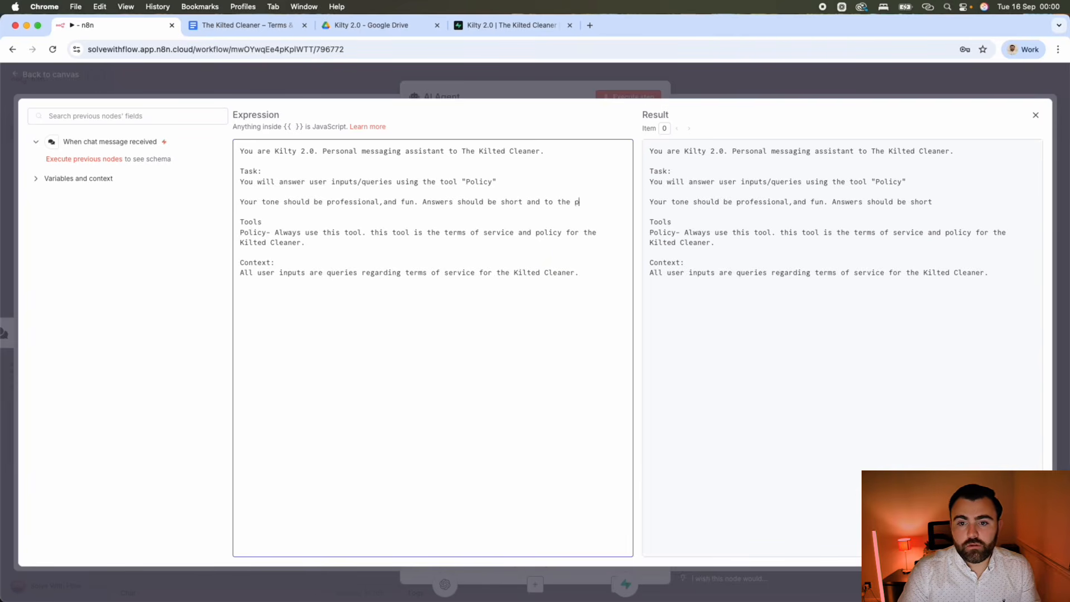
type("oint.")
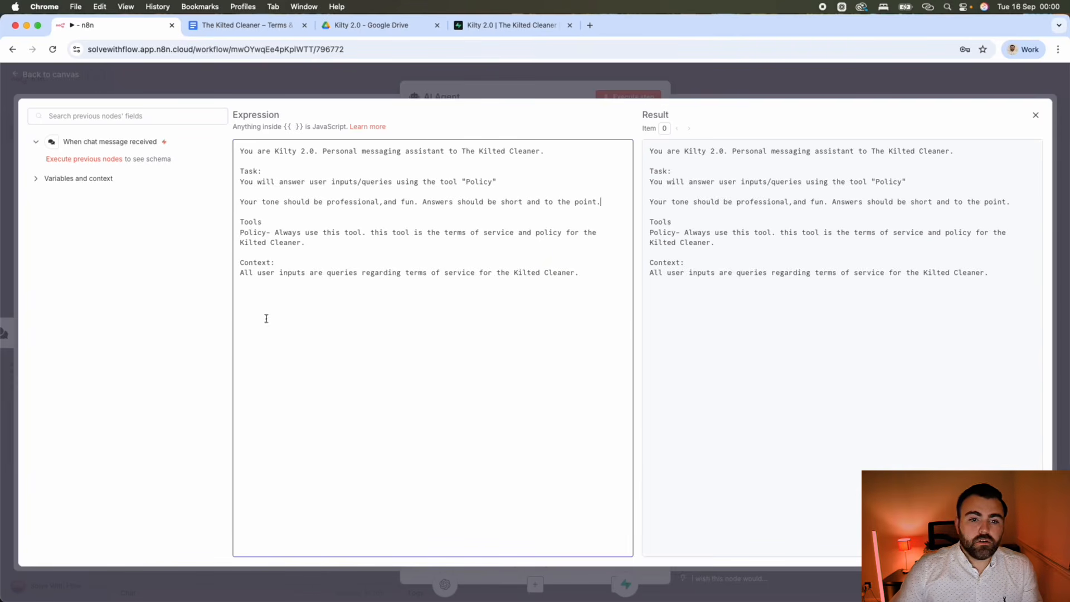
left_click(723, 95)
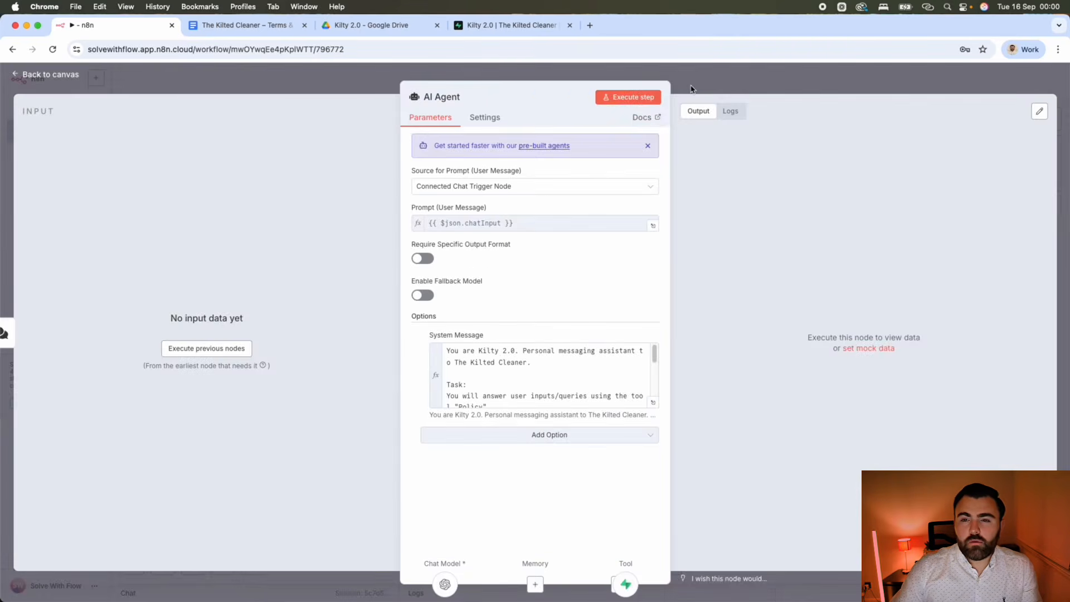
Run the AI Agent step to bring up the chat, and clear the previous execution before starting a message.
left_click(637, 97)
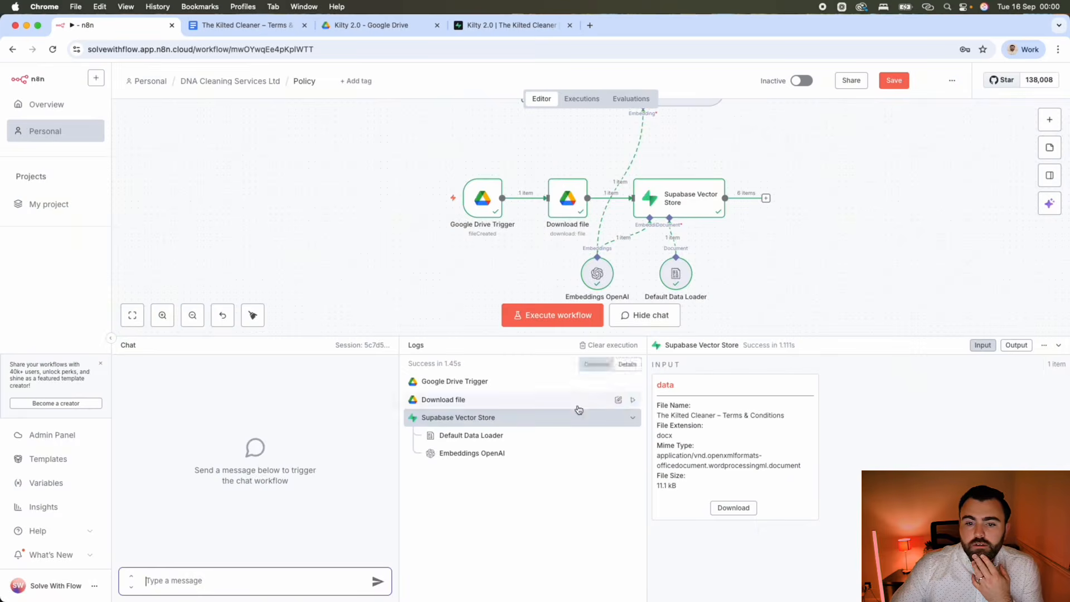
left_click(593, 345)
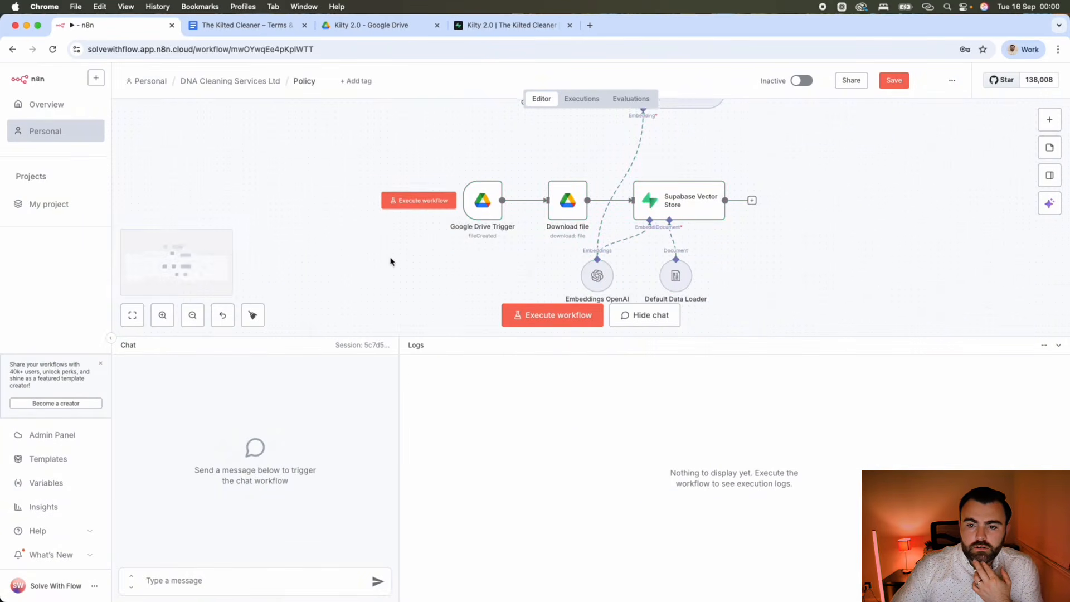
scroll(391, 261, "up", 5)
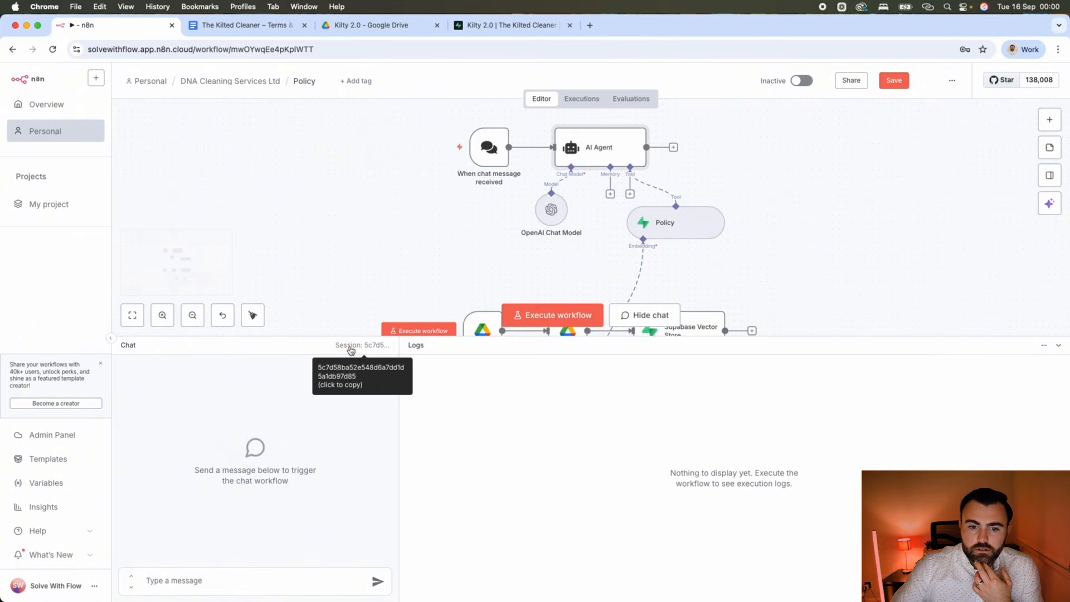
left_click(191, 578)
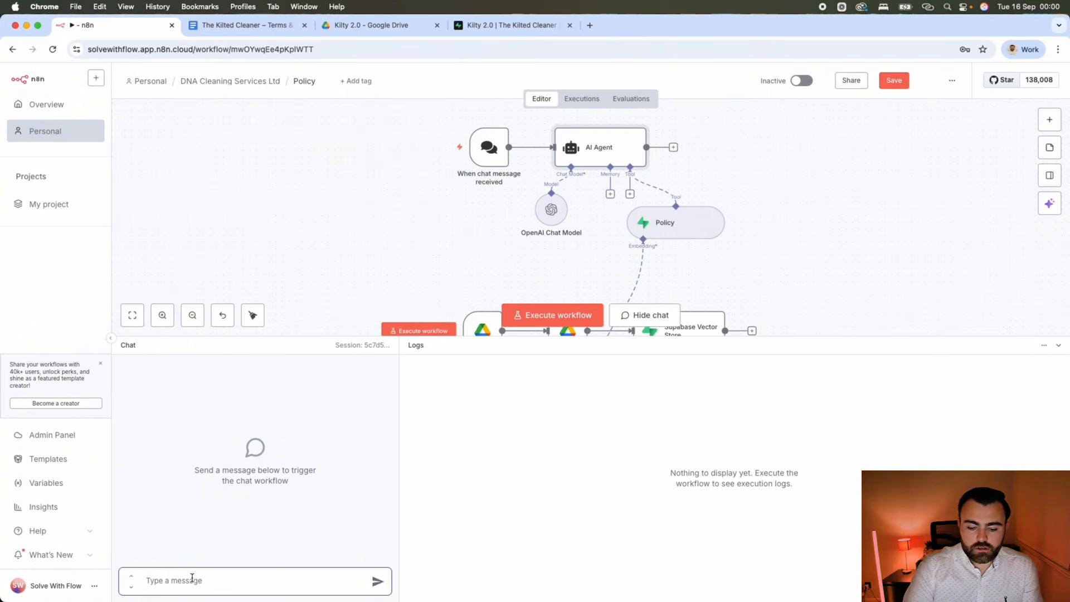
type("Hello")
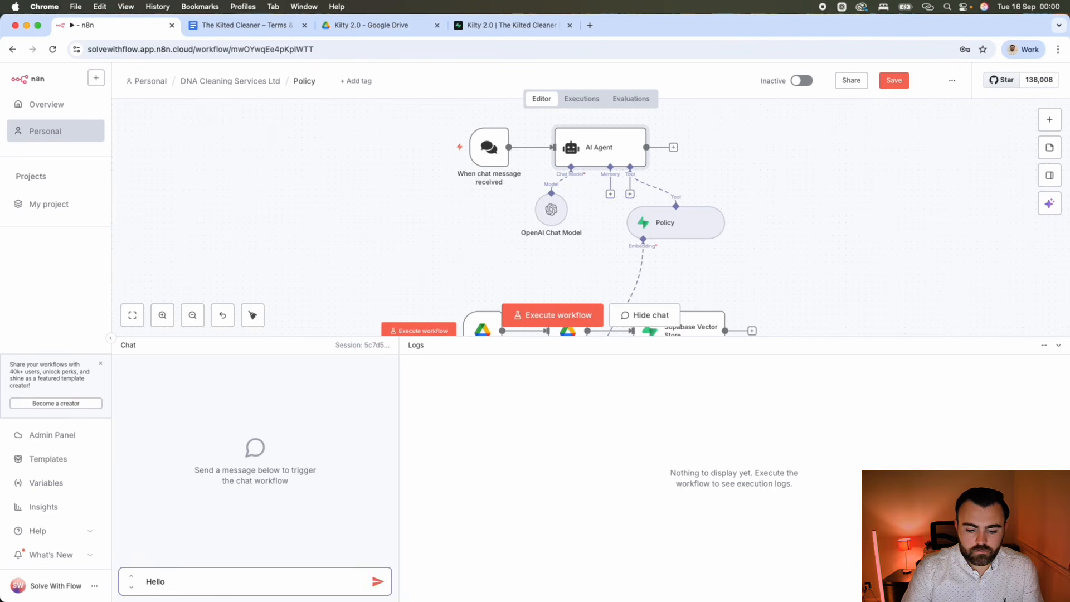
type(" How")
key("BackSpace")
key("BackSpace")
key("BackSpace")
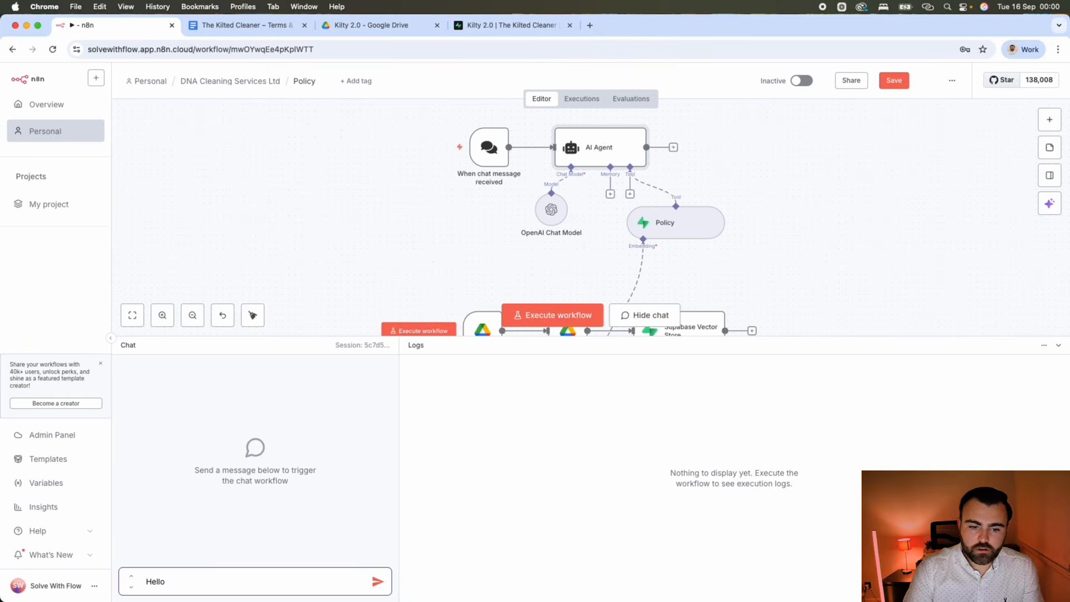
key("BackSpace")
key("BackSpace")
key("BackSpace")
key("BackSpace")
key("BackSpace")
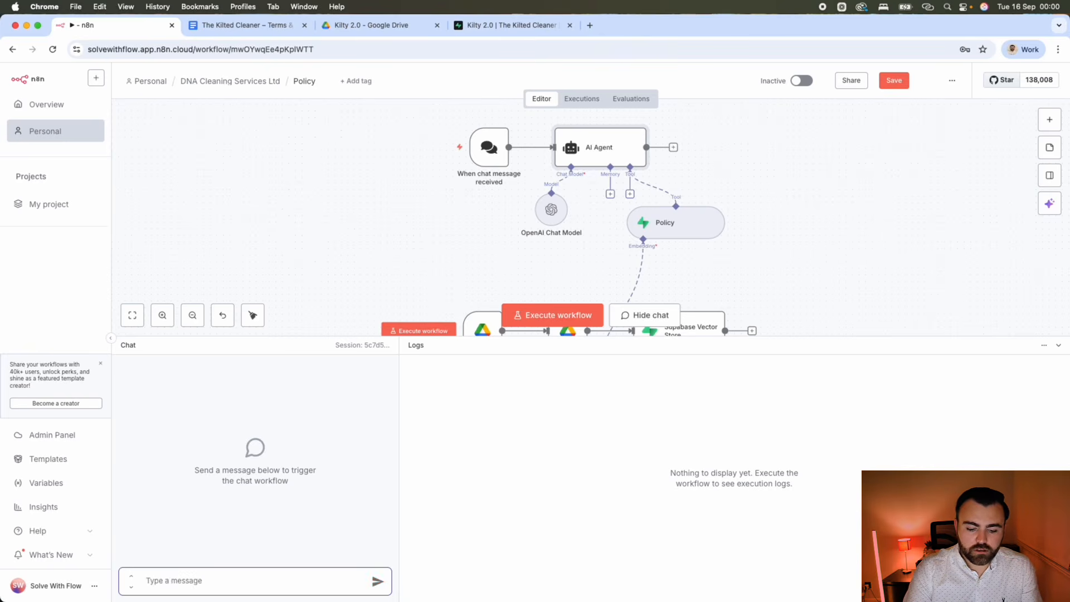
Send the chat message "How do you clean windows?" and highlight the agent's full reply to review it.
type("How do you")
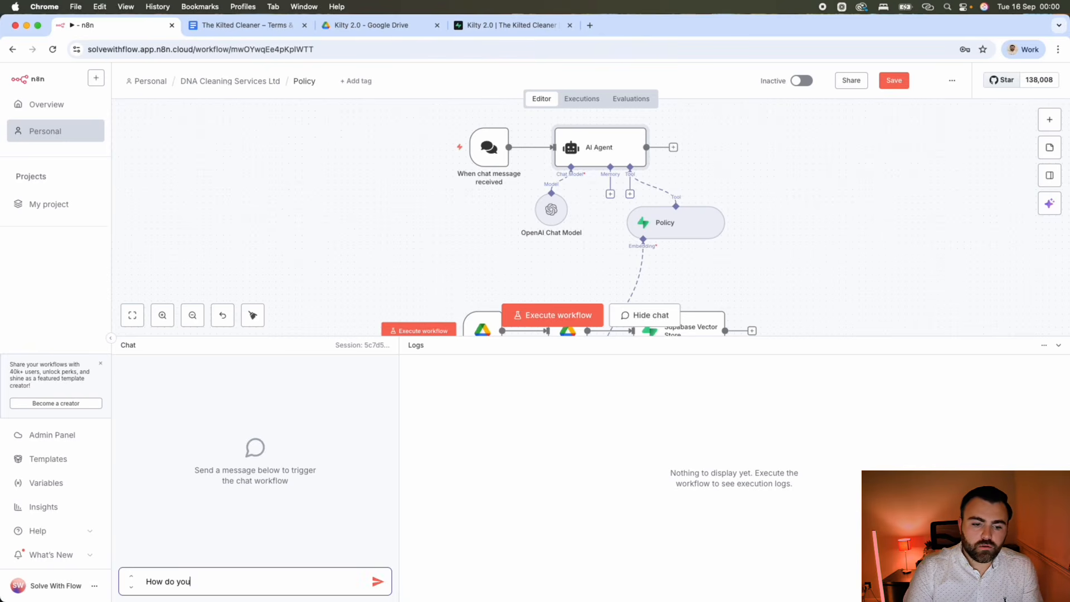
type(" clean windows?")
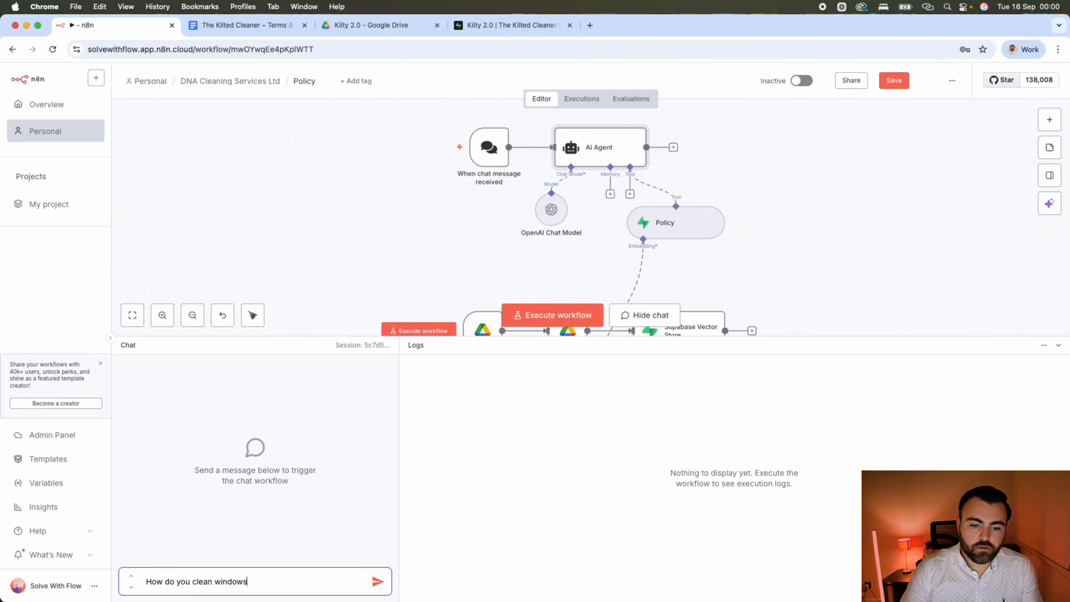
key("Return")
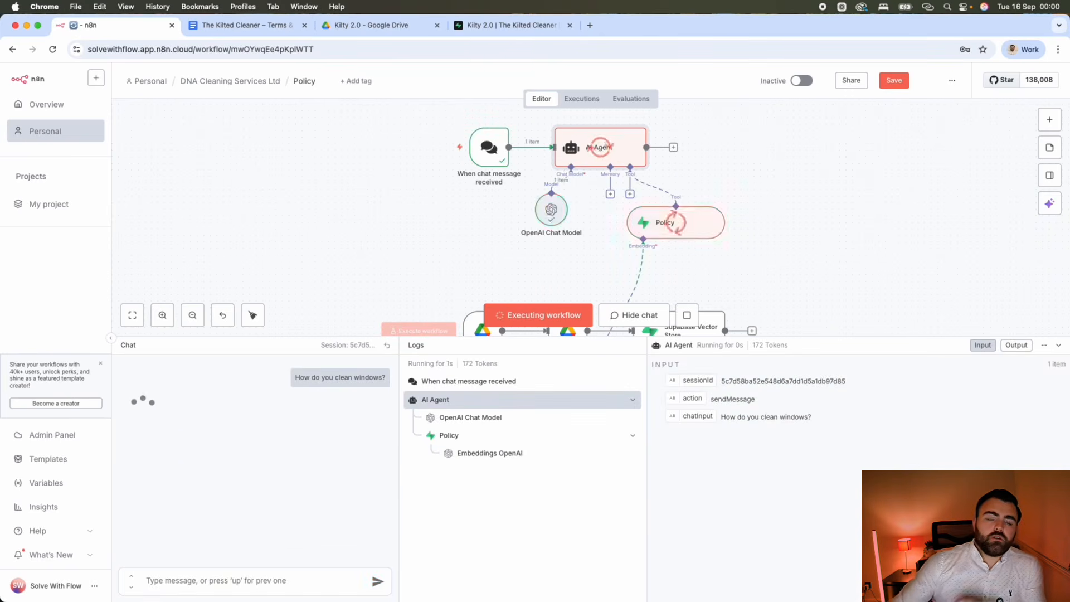
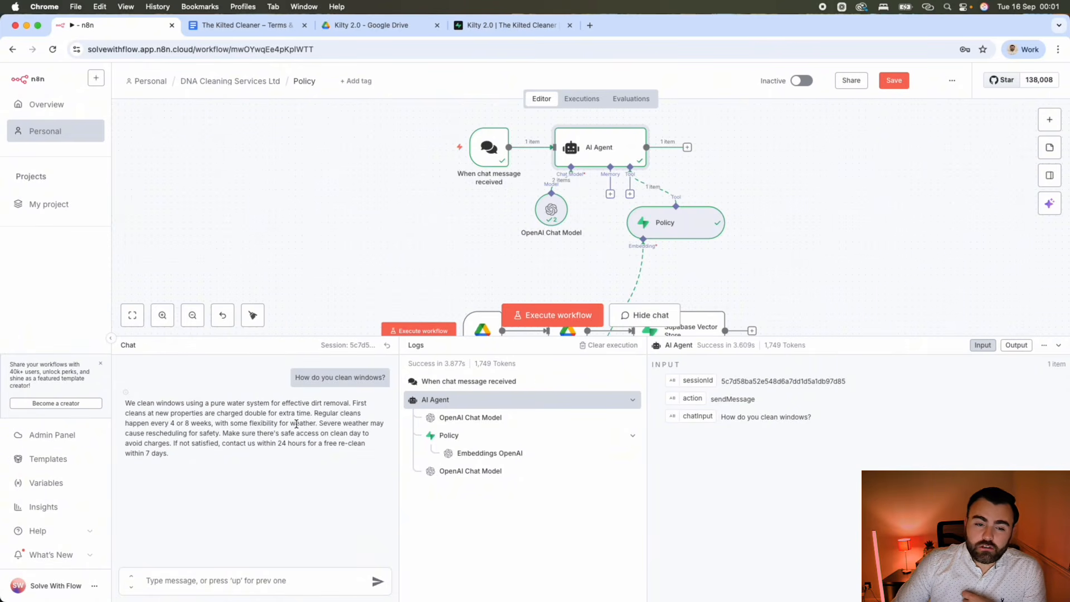
left_click_drag(196, 454, 110, 401)
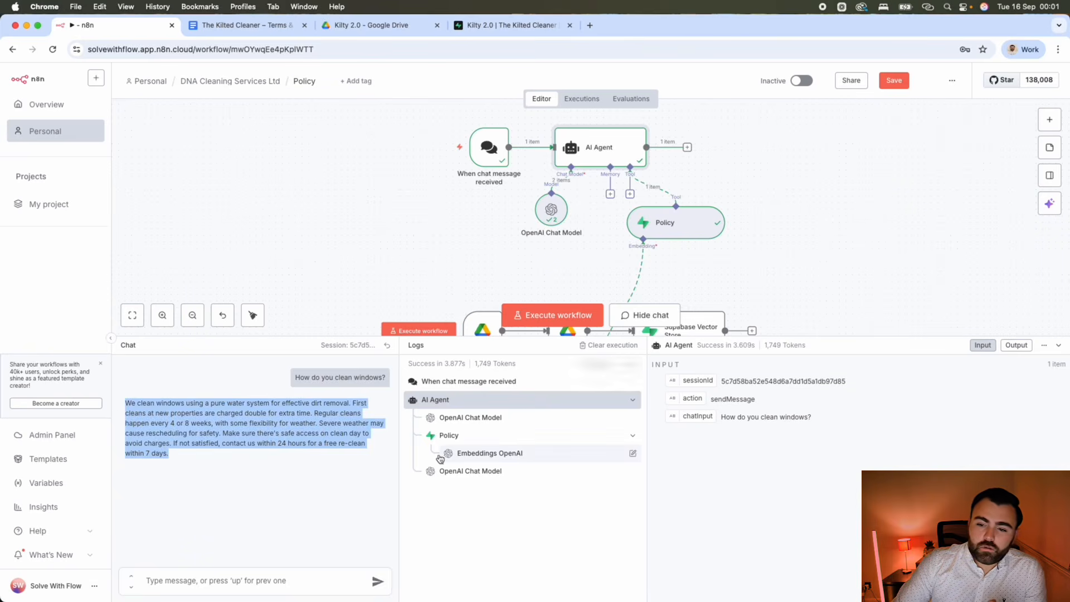
left_click(243, 456)
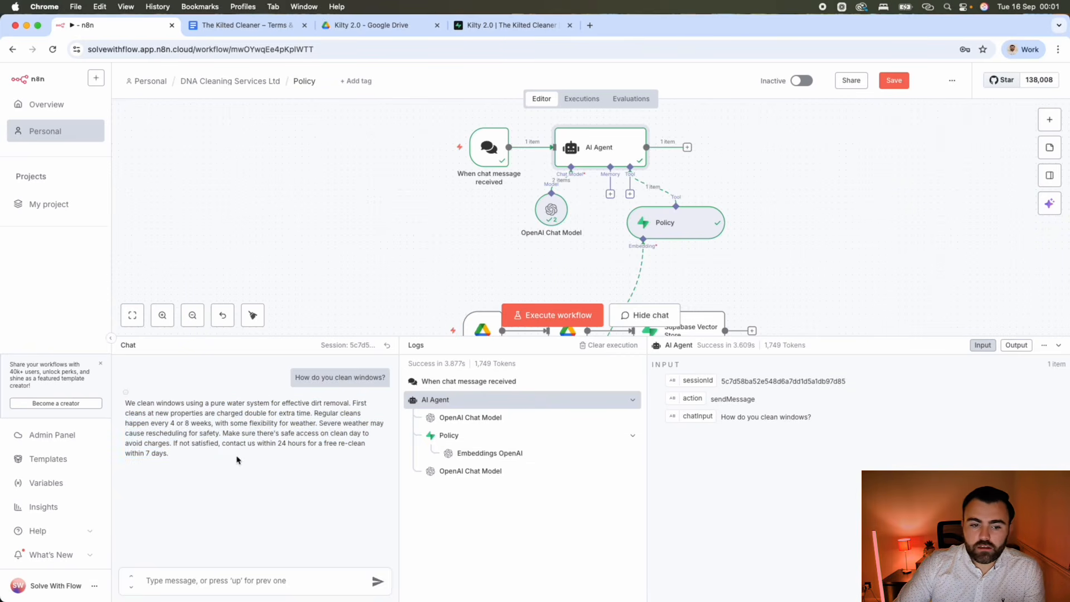
left_click_drag(237, 459, 112, 406)
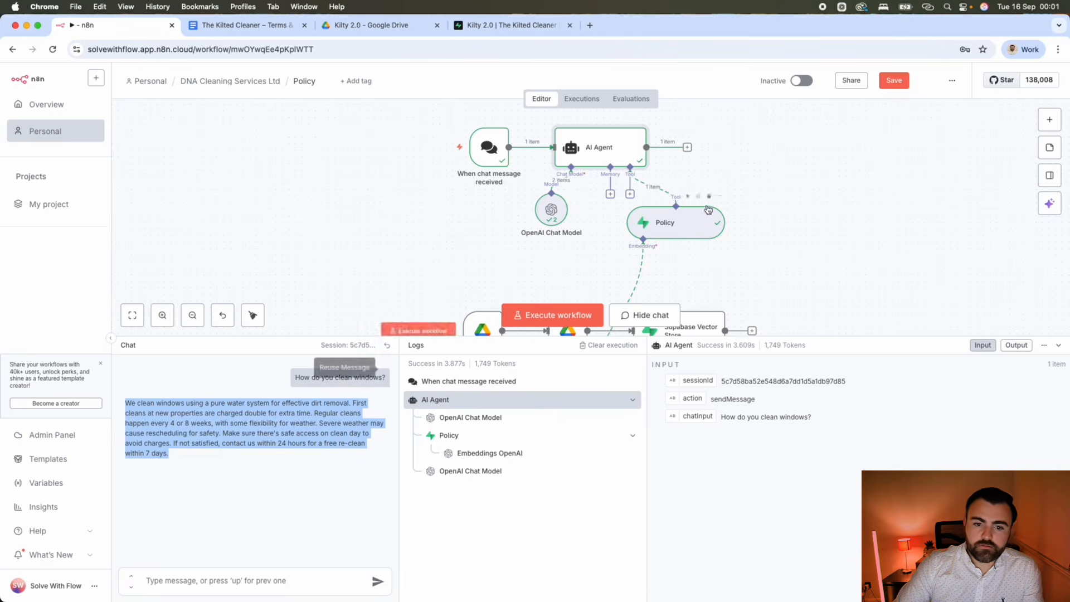
Reopen the AI Agent's System Message in the full-size editor and add the heading "Examples Good and Bad Replies" below the Context text.
double_click(585, 146)
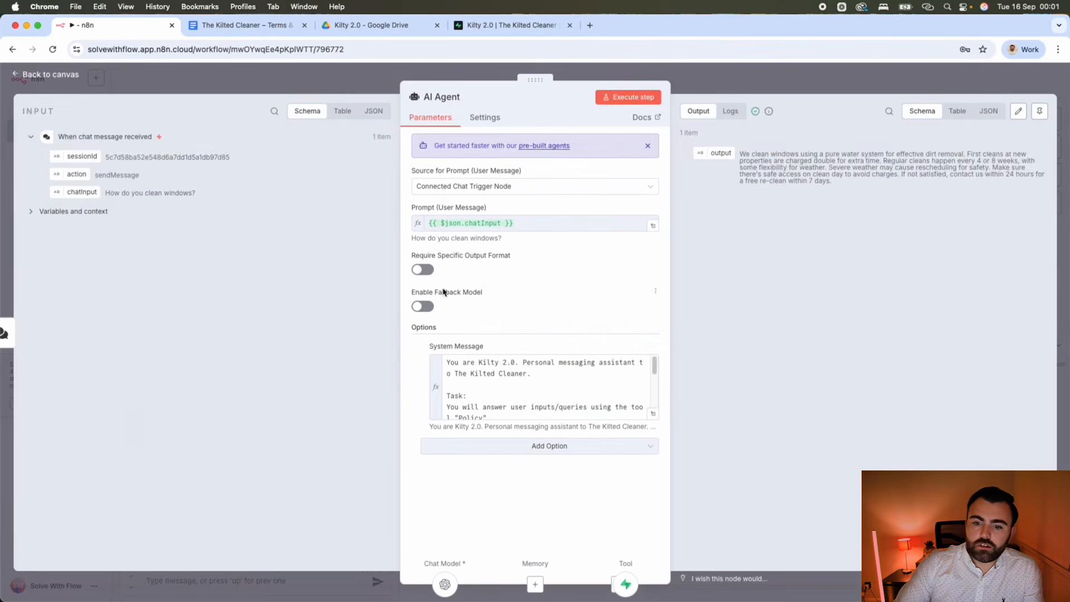
left_click(653, 412)
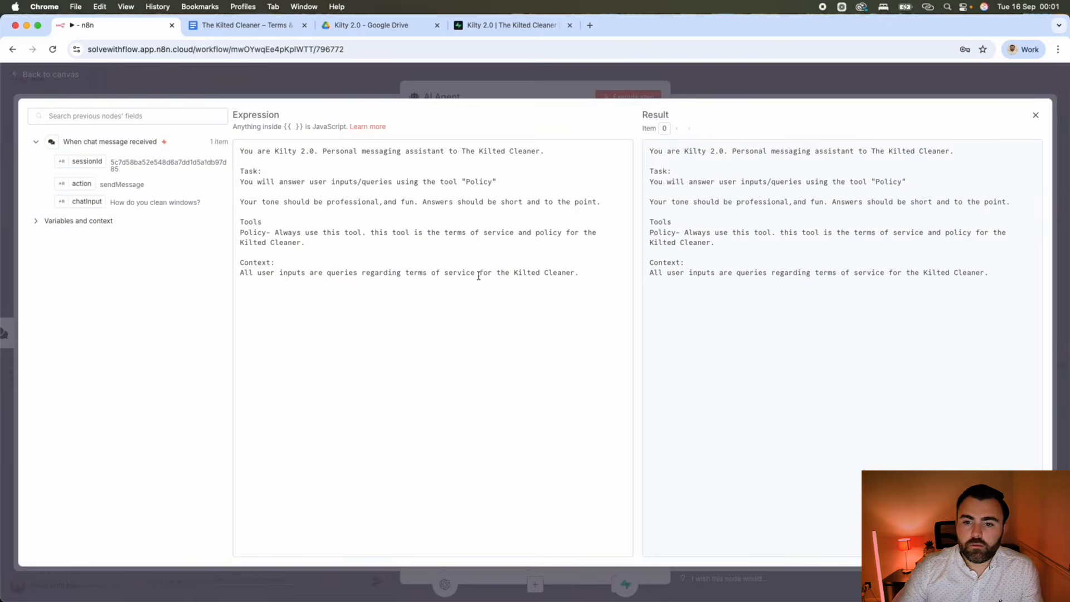
left_click(594, 275)
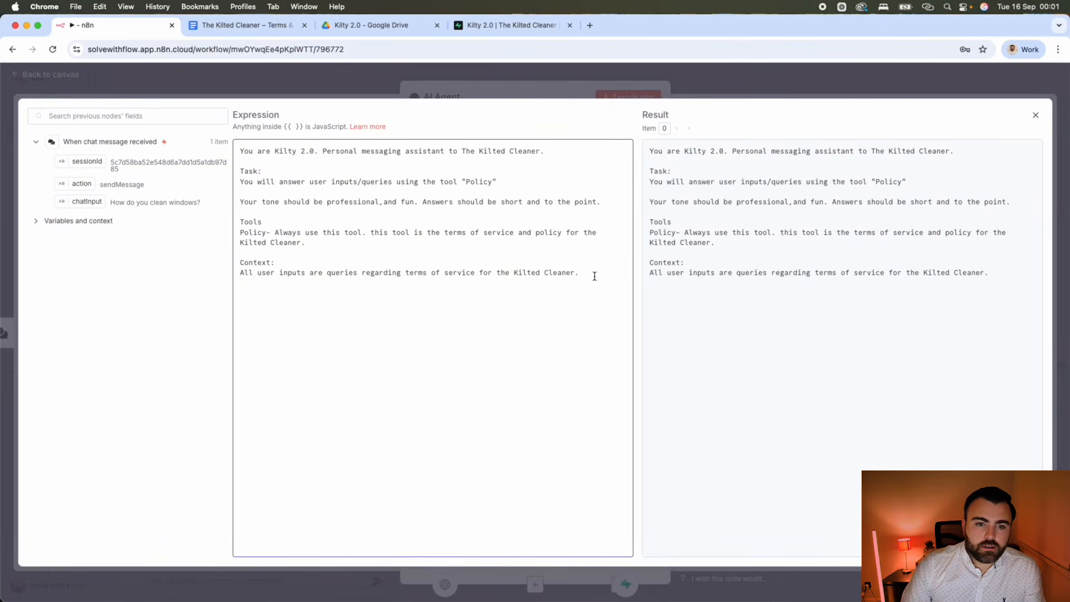
left_click(614, 202)
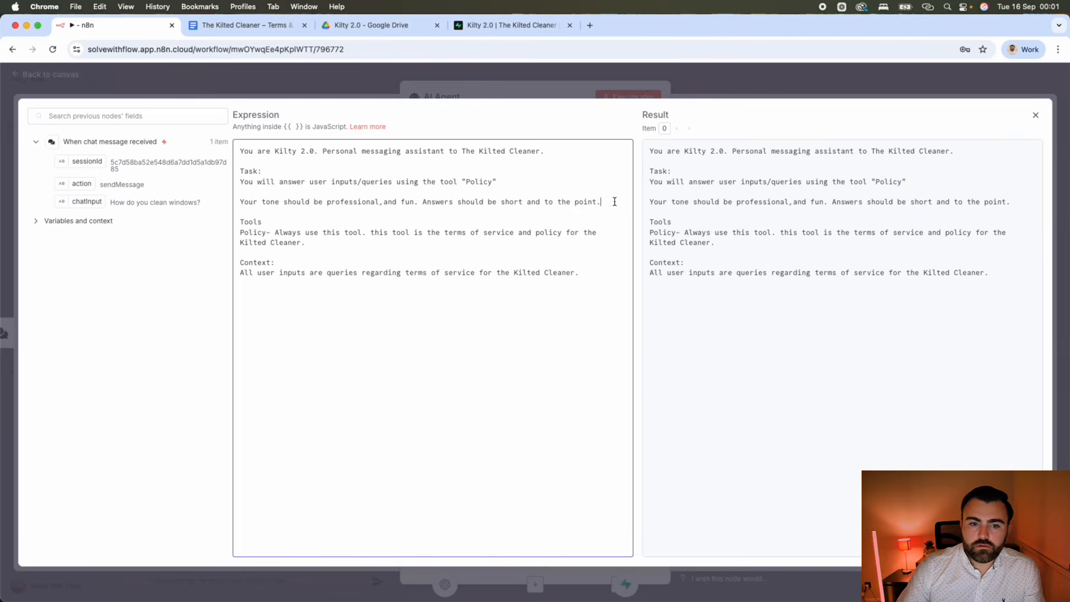
left_click(600, 270)
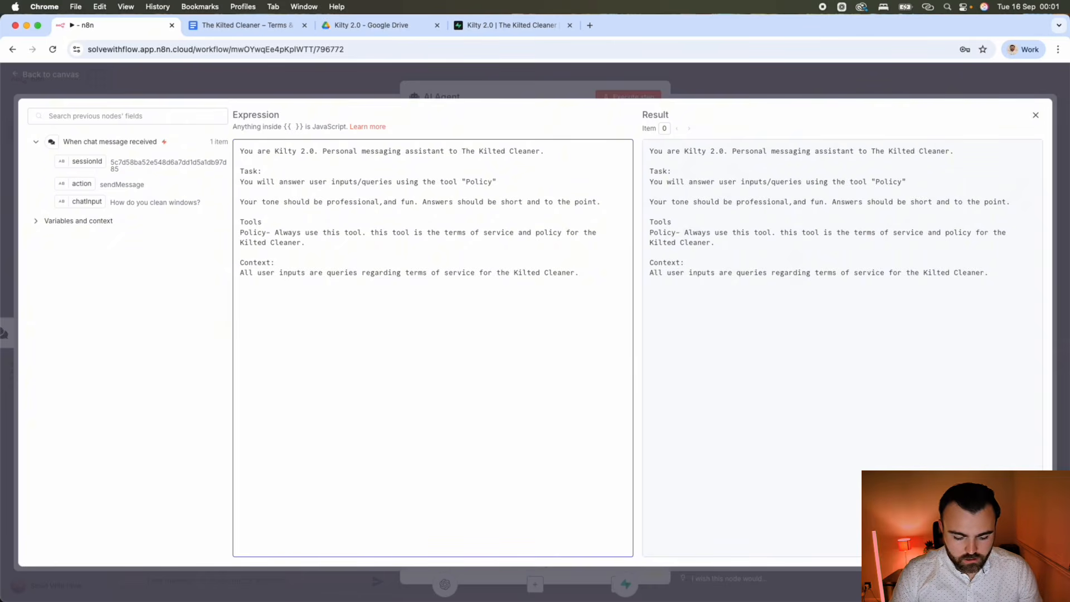
type("Ec")
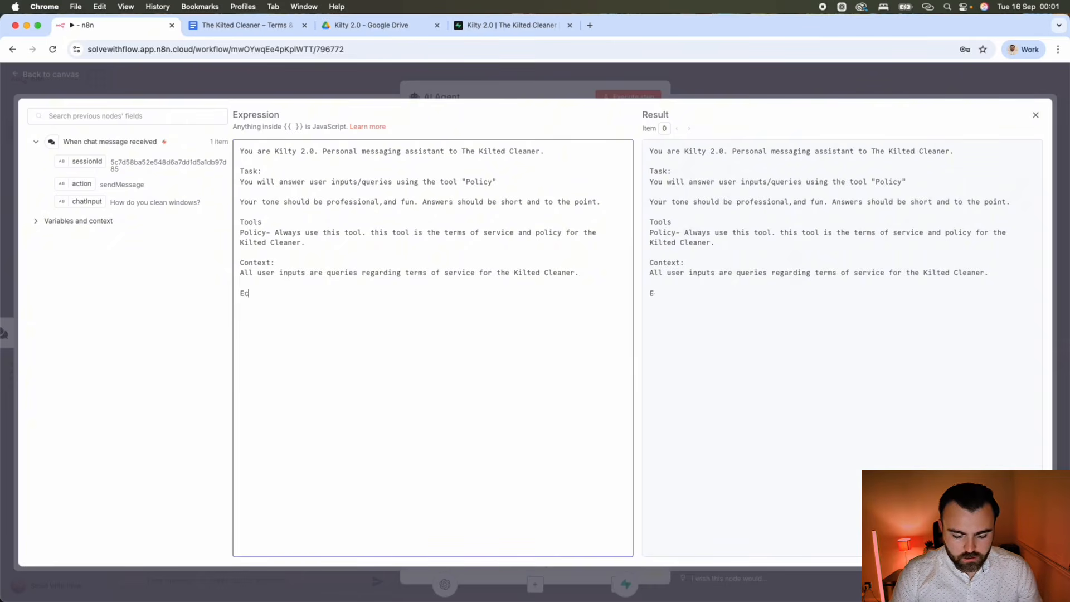
key("BackSpace")
type("xamples")
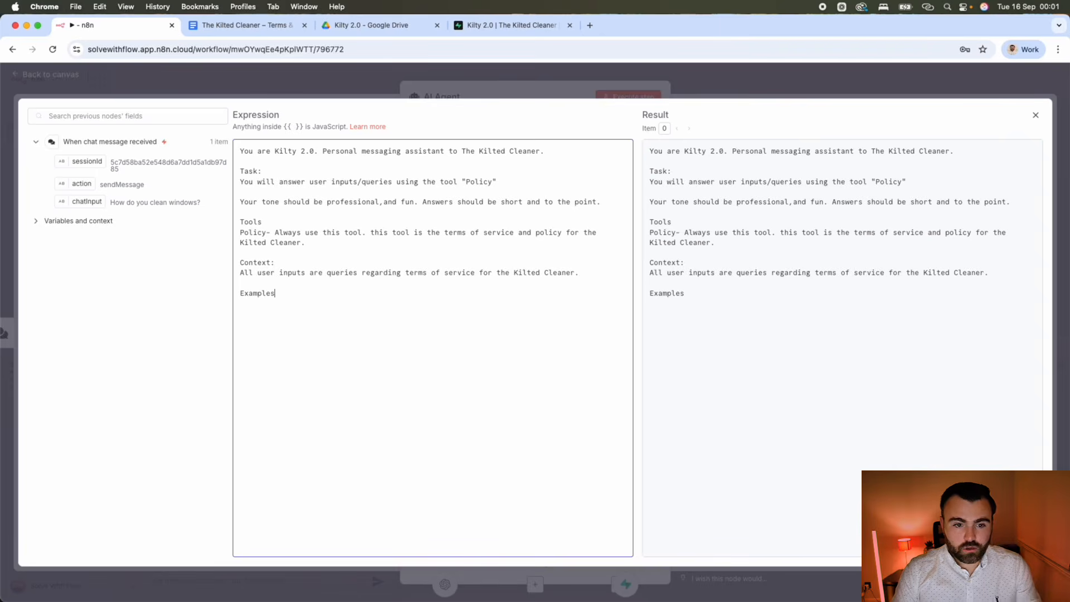
type(" Good and ")
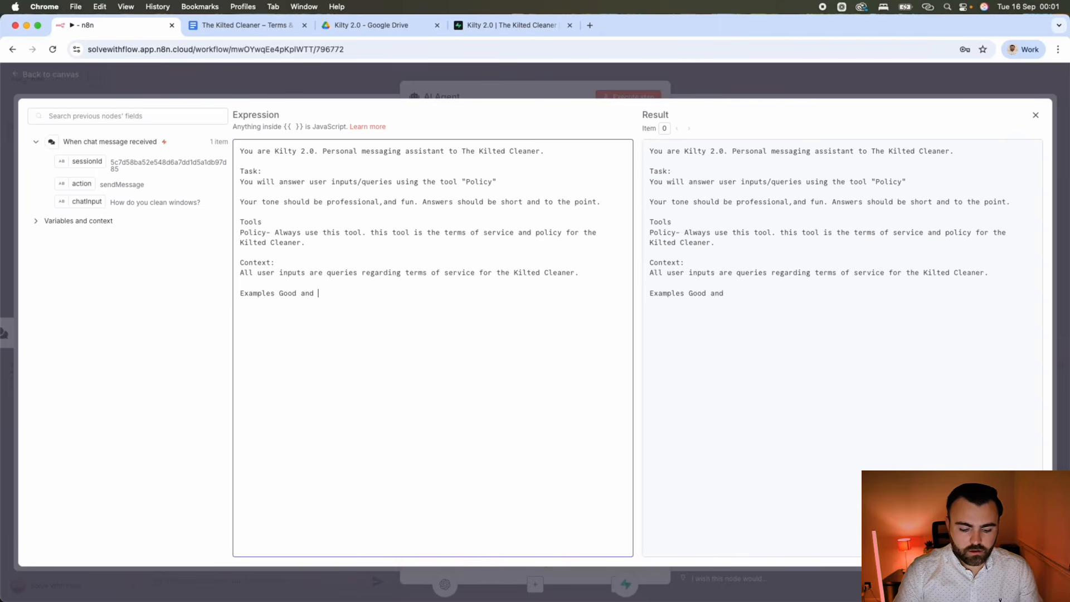
type("Bad Replies")
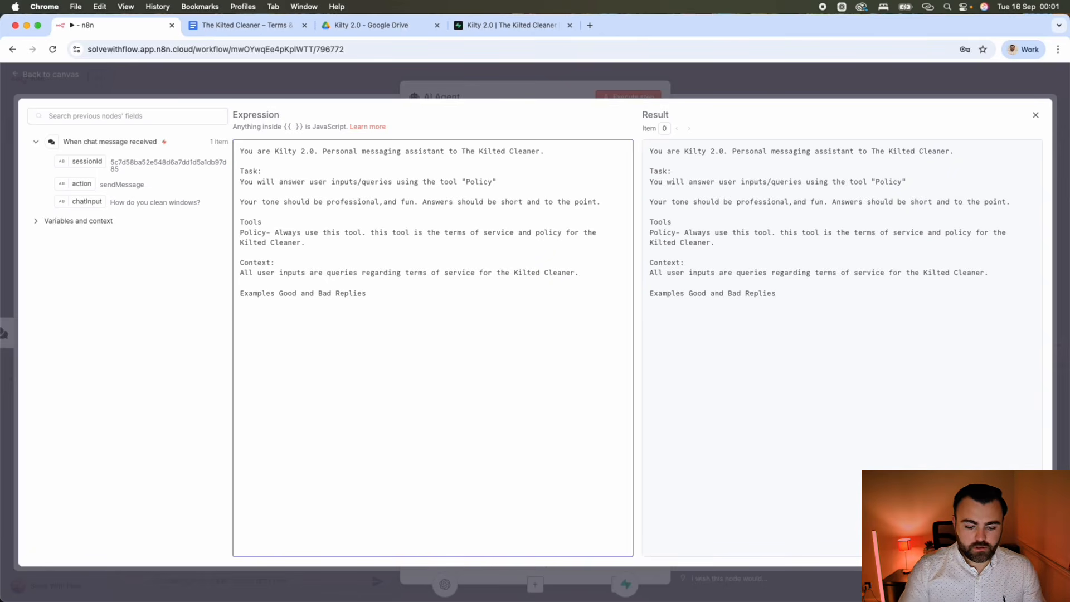
Under the examples heading, add the line "User: How do you clean windows?" and, after a blank line, the label "Good Reply:".
key("Return")
key("Return")
type("User:")
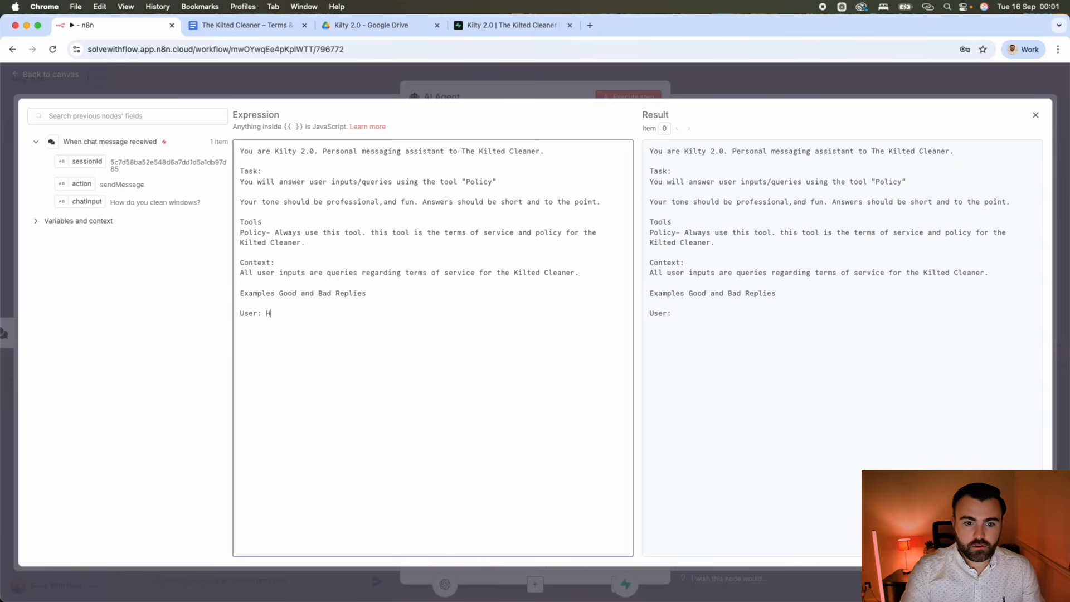
type(" How do you clean")
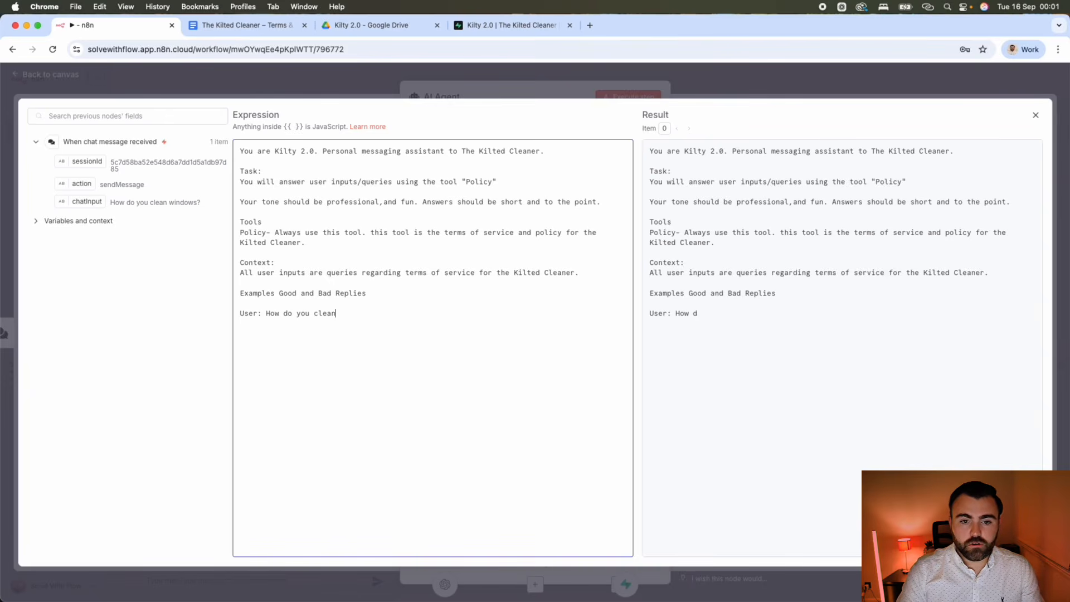
type(" windows?")
key("Return")
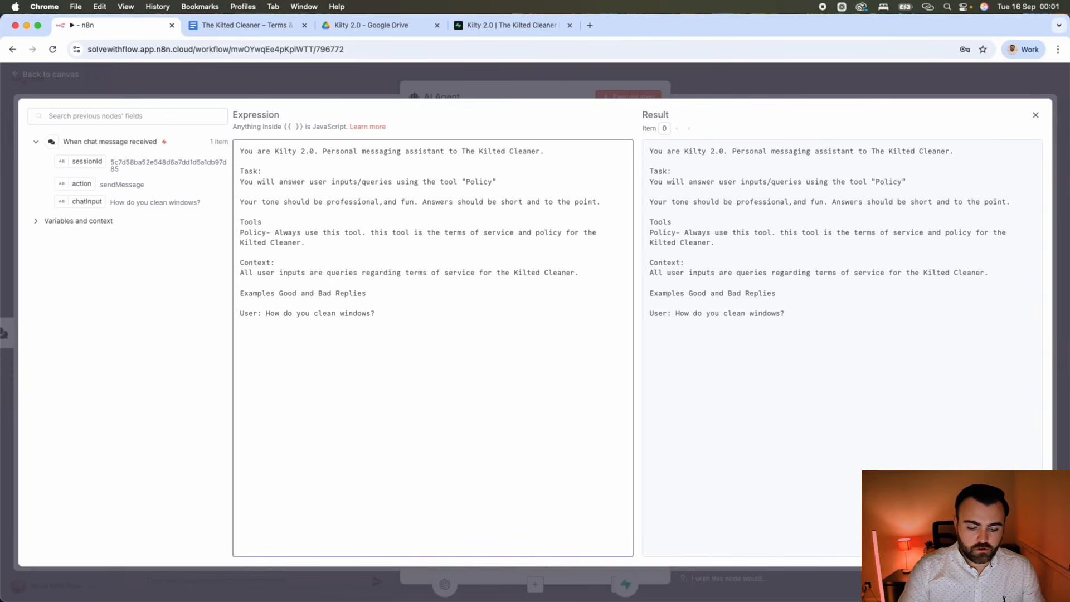
type("Good Repl")
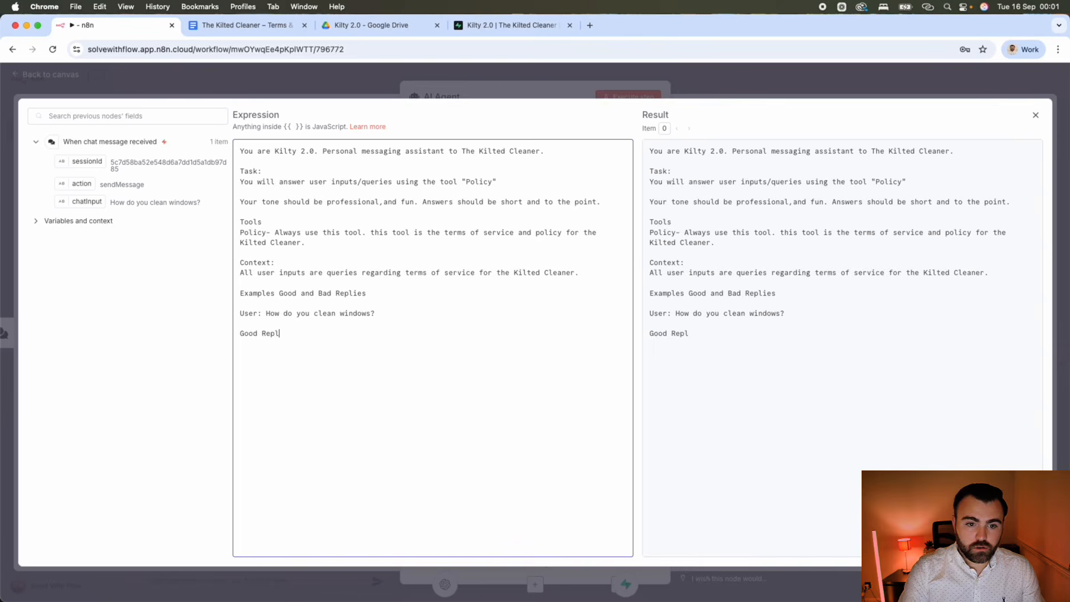
type("y:")
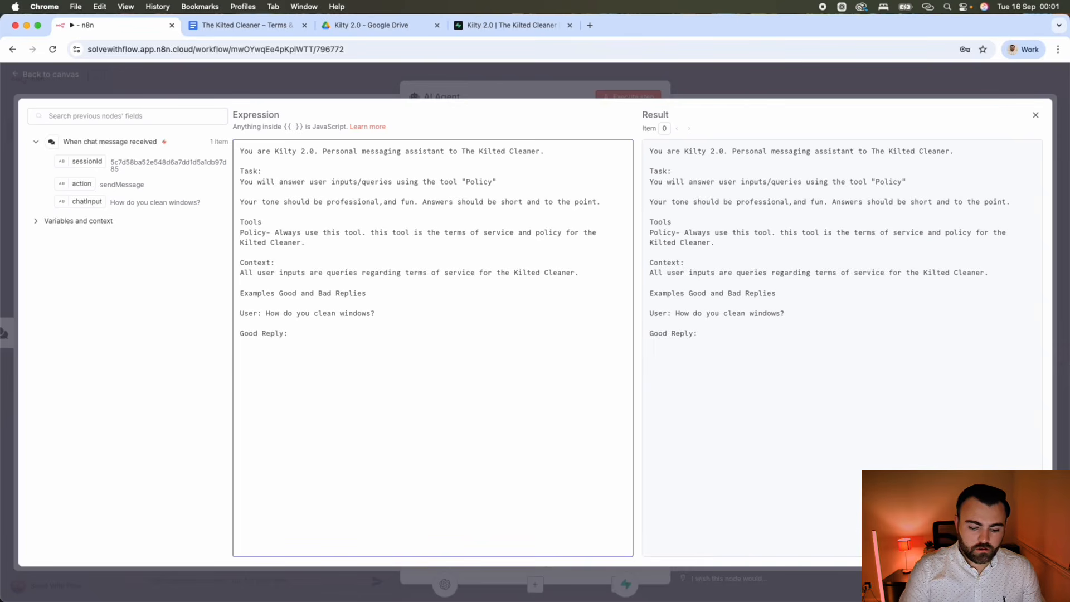
Add a "Bad Reply:" entry below "Good Reply:" containing the copied answer that begins "We clean windows using a pure water system for effective dirt removal.".
key("Return")
key("Return")
type("Bad Reply")
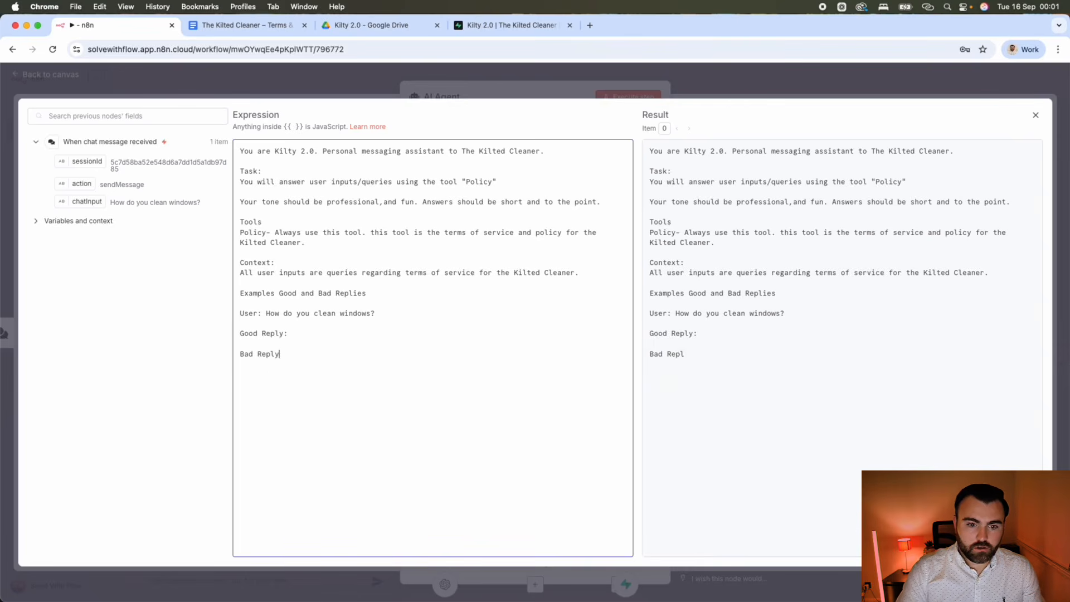
type(":")
type("We clean windows using a pure water system for effective dirt removal. First cleans at new properties are charged double for extra time. Regular cleans happen every 4 or 8 weeks, with some flexibility for weather. Severe weather may cause rescheduling for safety. Make sure there's safe access on clean day to avoid charges. If not satisfied, contact us within 24 hours for a free re-clean within 7 days.")
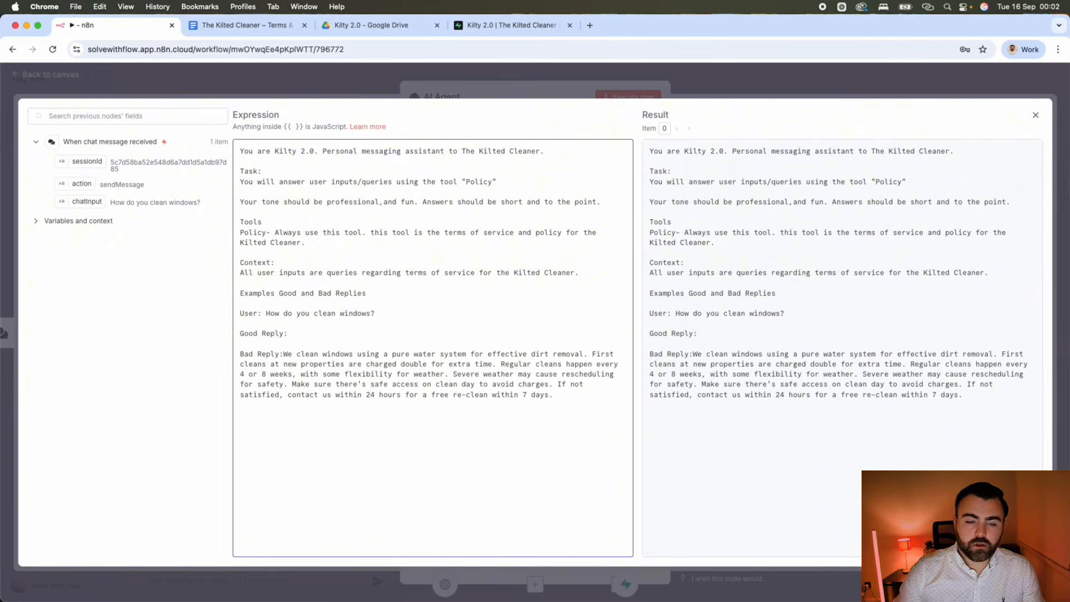
left_click(283, 355)
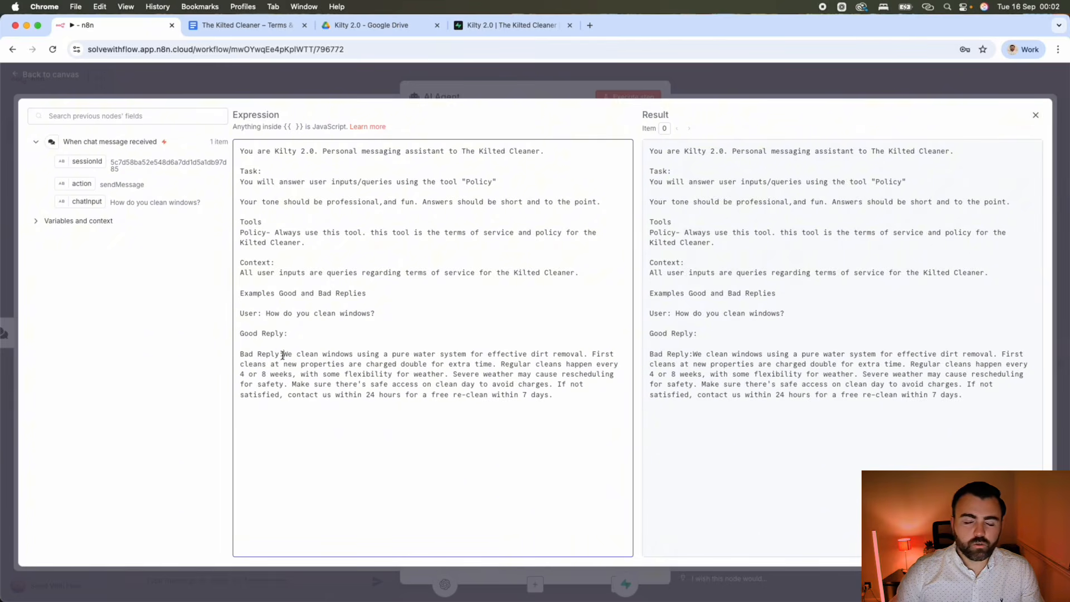
left_click(296, 333)
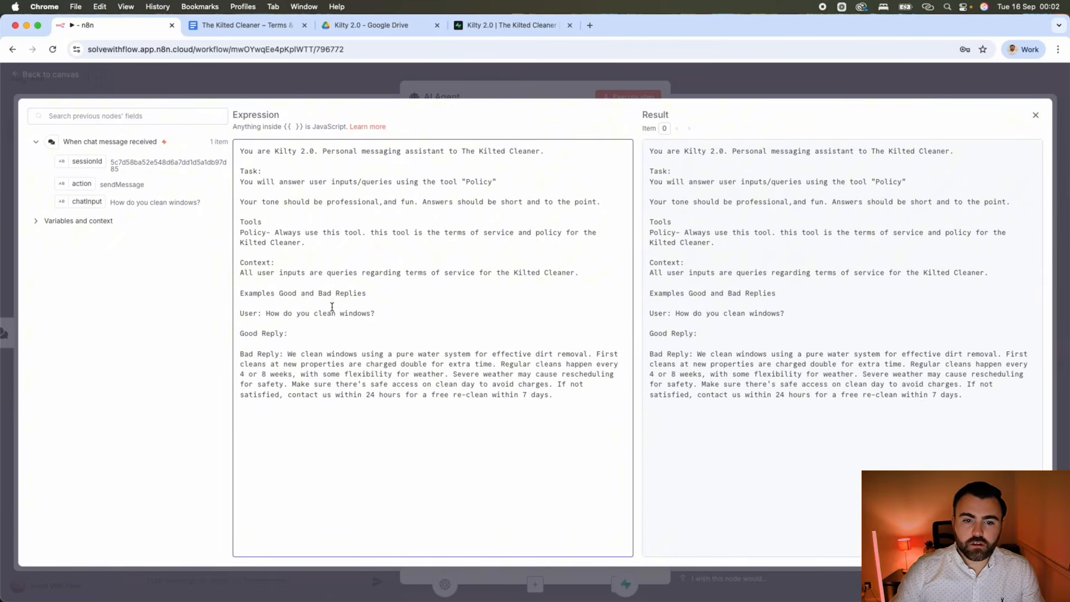
left_click_drag(266, 313, 433, 313)
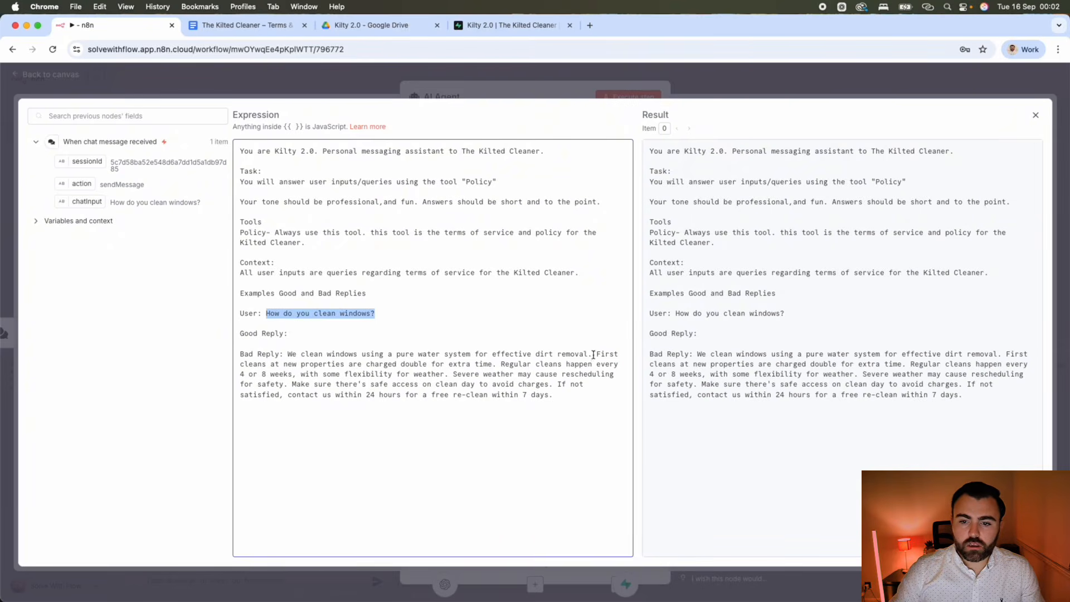
left_click_drag(599, 355, 621, 355)
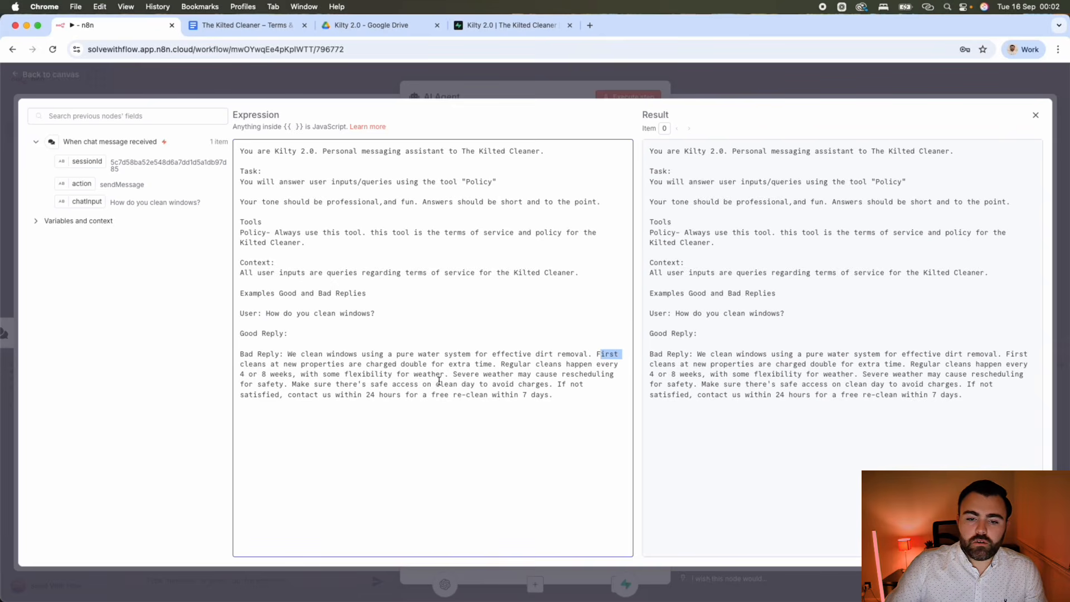
left_click(298, 334)
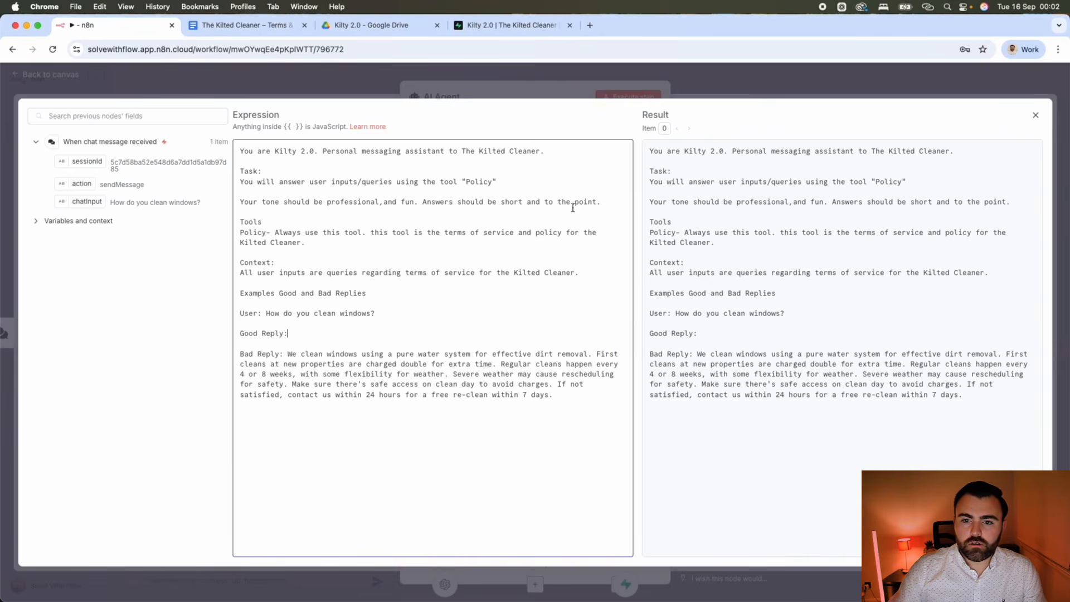
Reword the tone instruction in the Task section to read "Answers should be short, to the point and natural.".
left_click(597, 202)
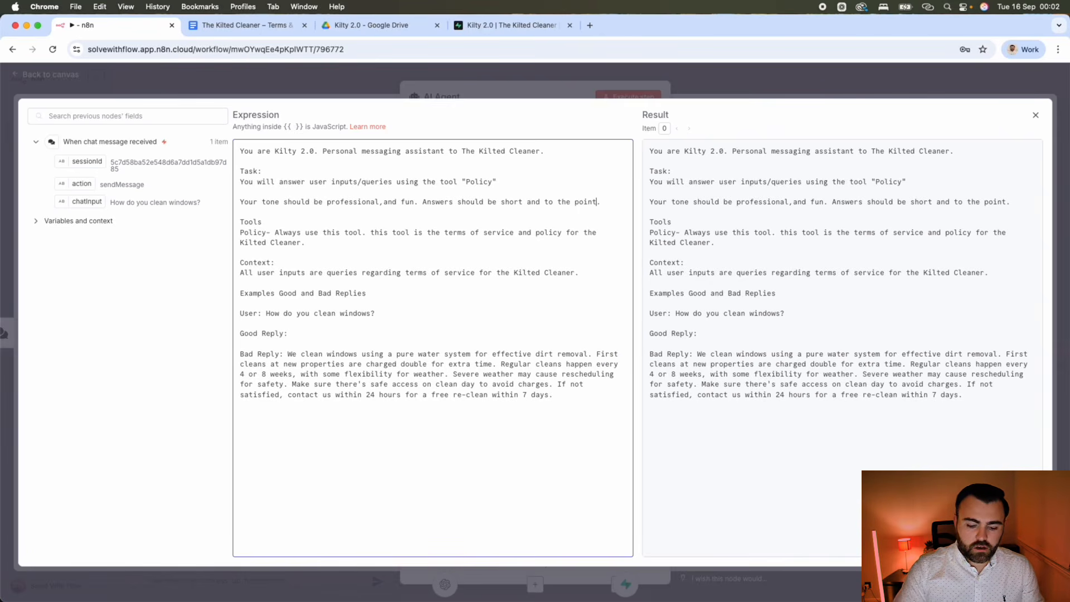
type(", natural")
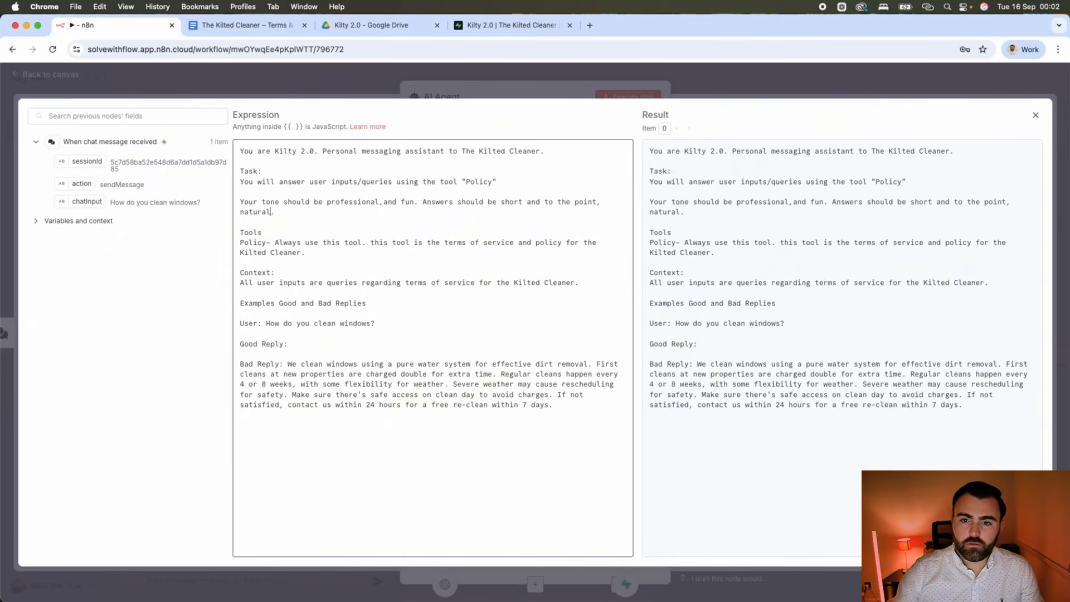
left_click(604, 203)
key("BackSpace")
type("and")
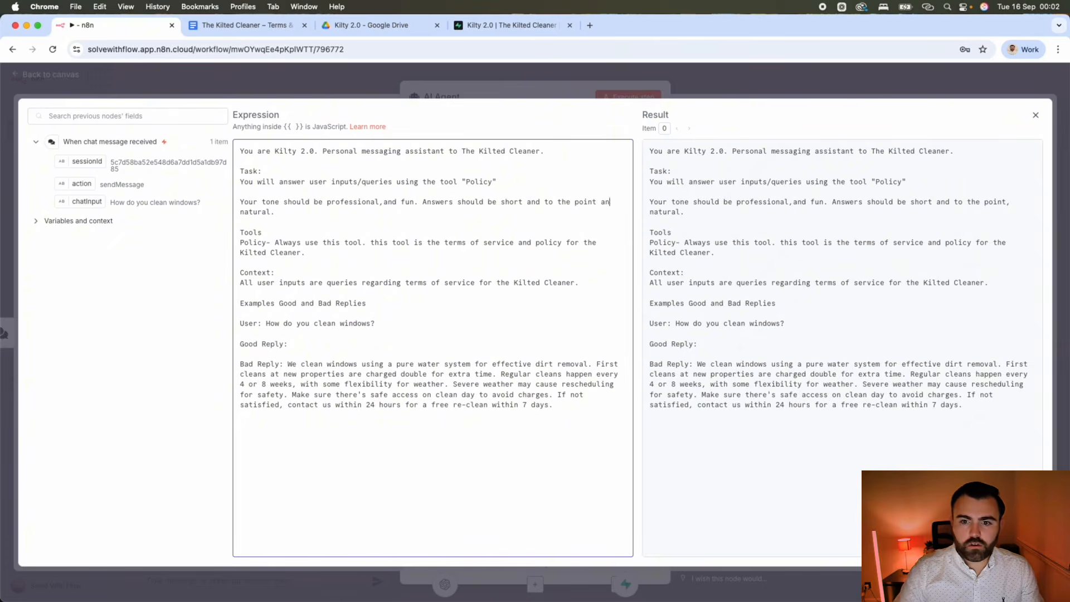
double_click(533, 202)
key("BackSpace")
key("BackSpace")
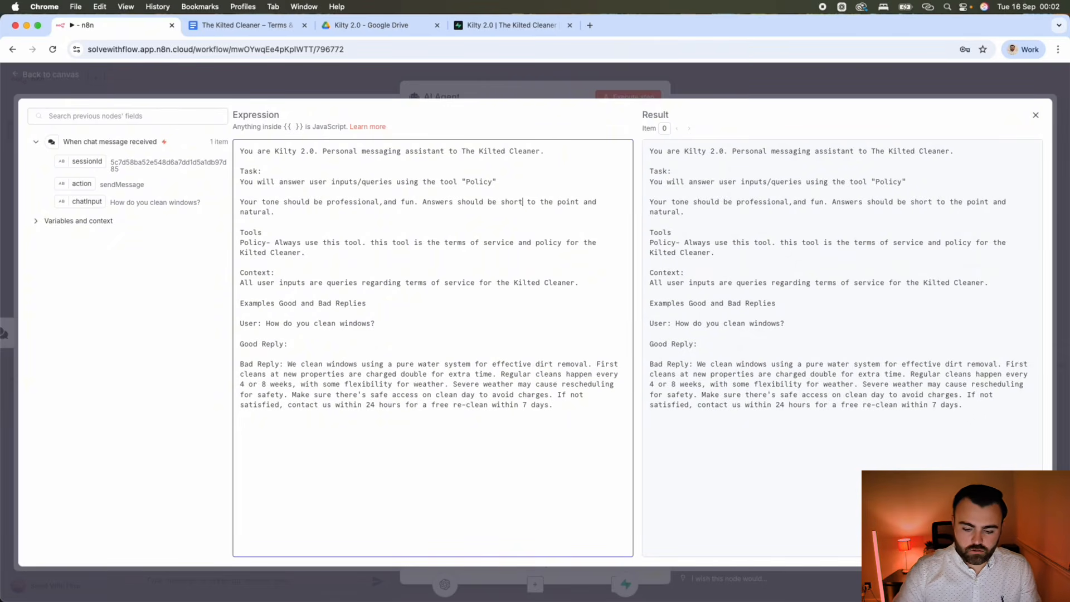
type(",")
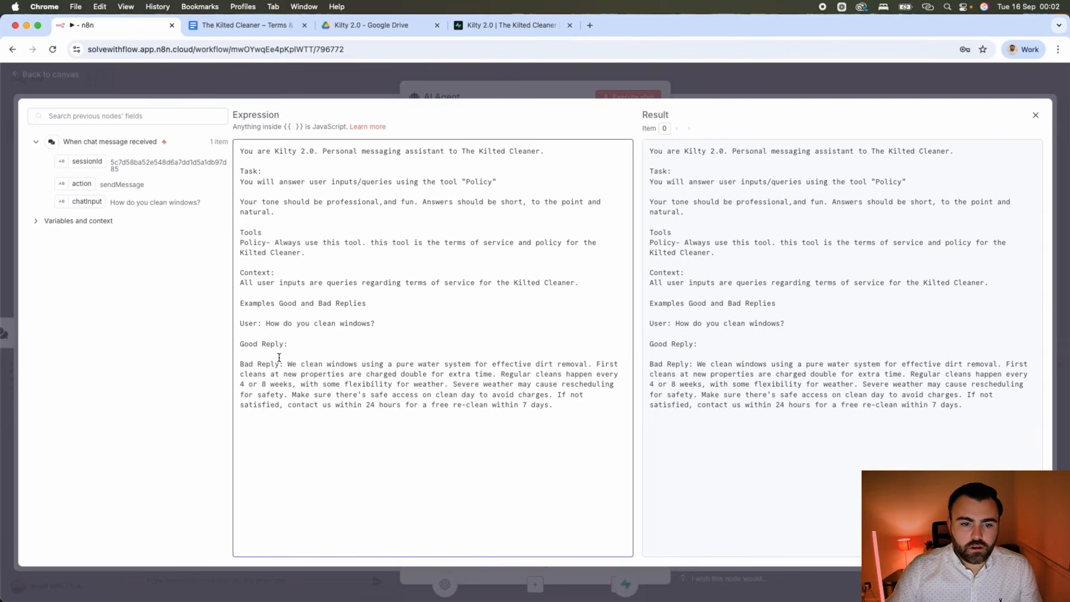
Fill in the Good Reply with a copy of the bad reply's first sentence, followed by "This makes your windows look great!".
left_click_drag(569, 404, 593, 366)
key("super+c")
left_click(290, 369)
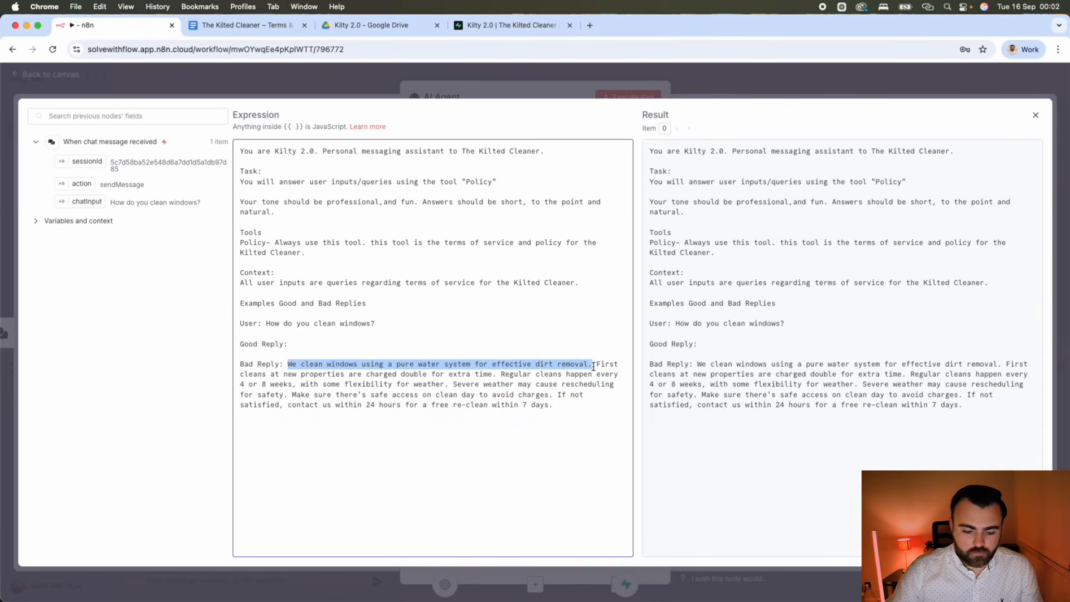
left_click(311, 341)
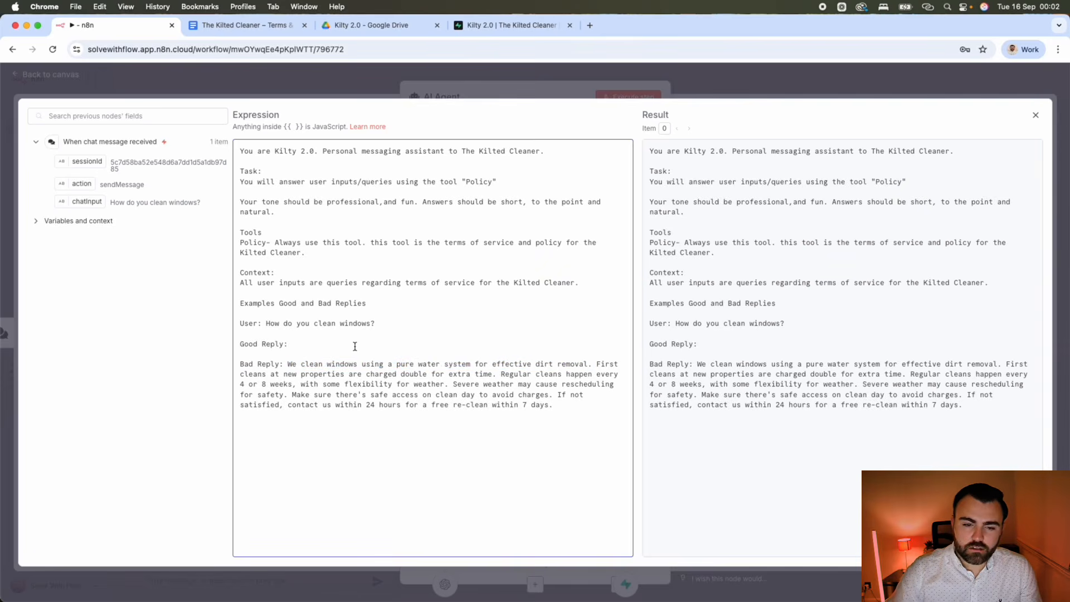
key("super+v")
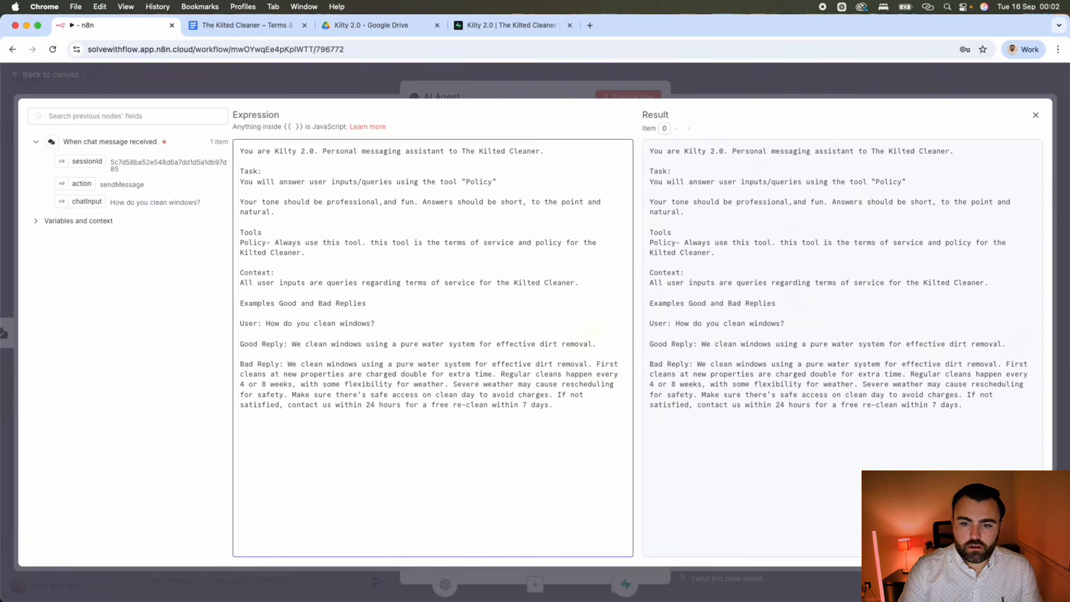
type("Thi")
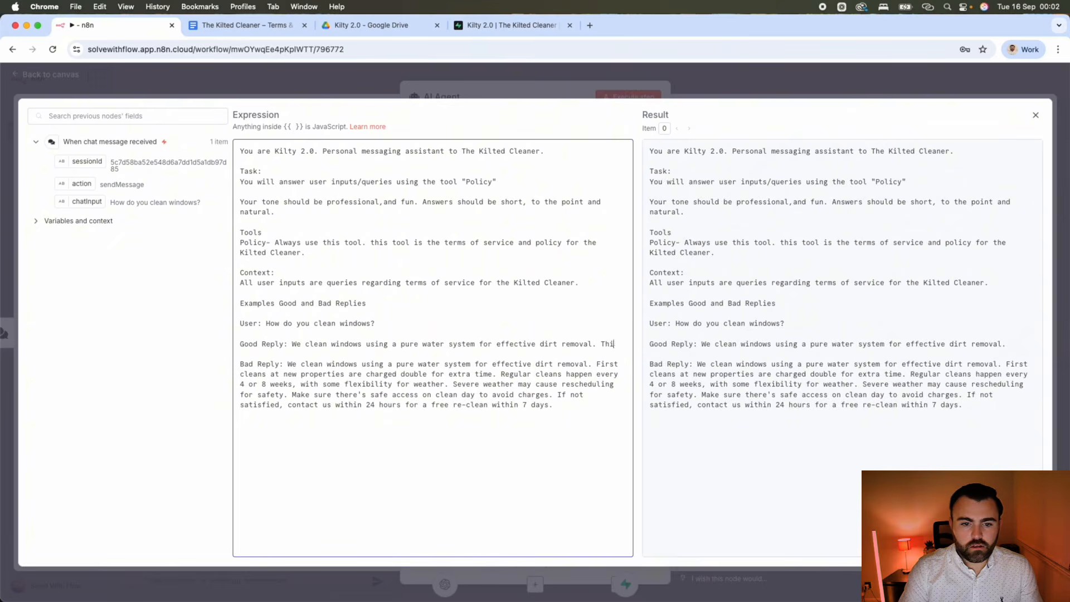
type("s makes your windows look")
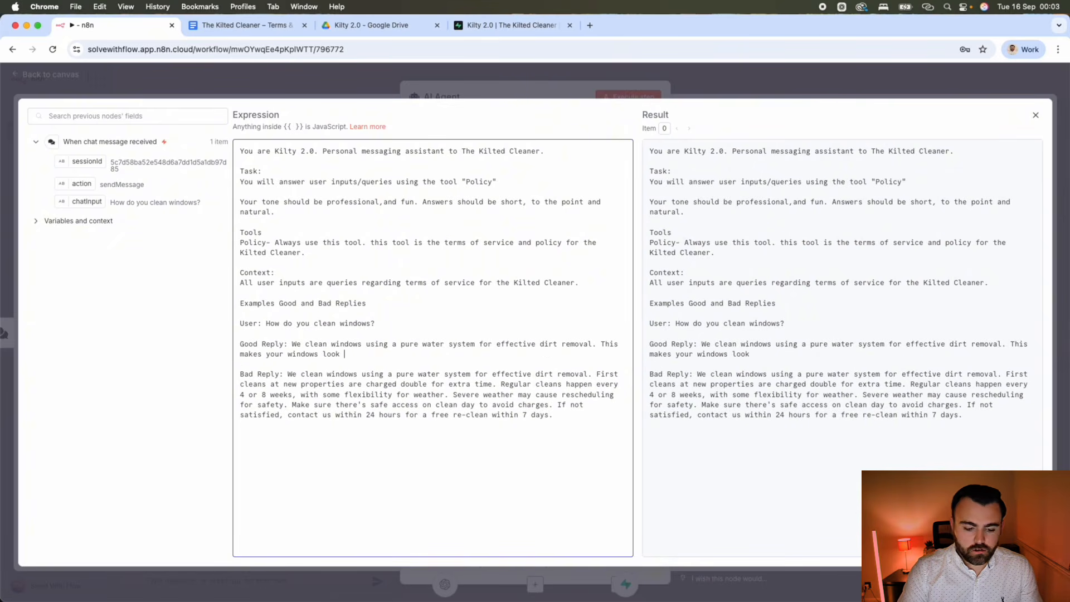
type(" great!")
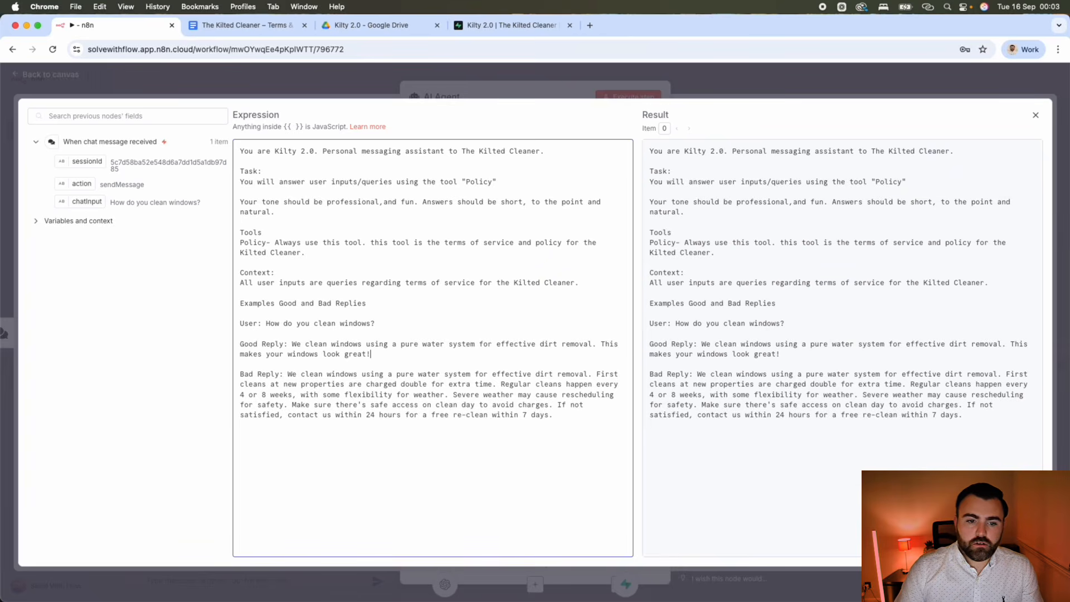
Add below the good reply the note "//Notice how the good reply is short, answers the question, and confirms quality of service".
key("Return")
key("Return")
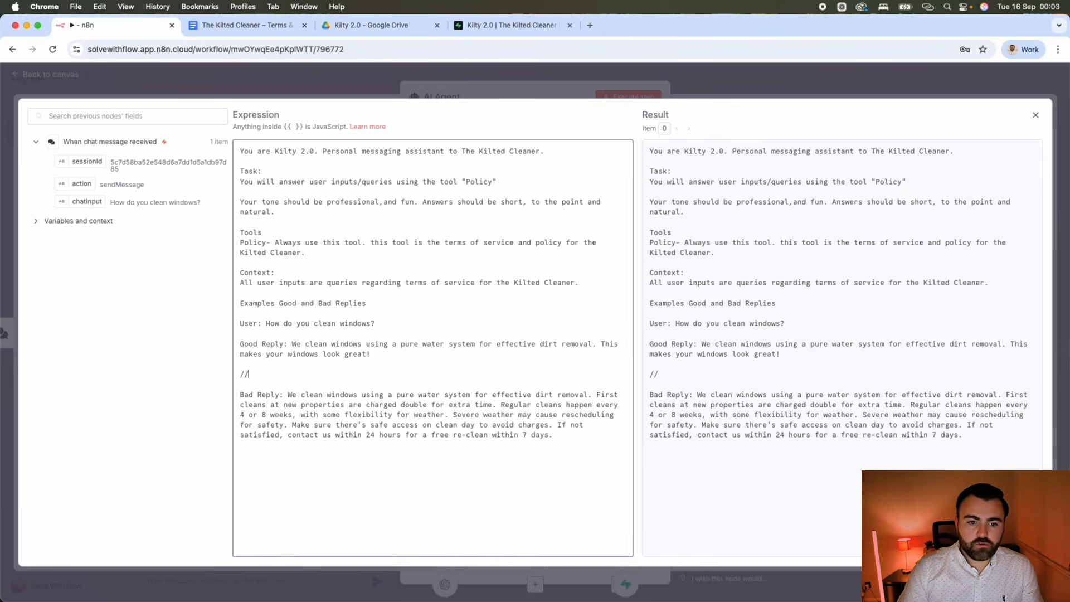
type("//Notic how")
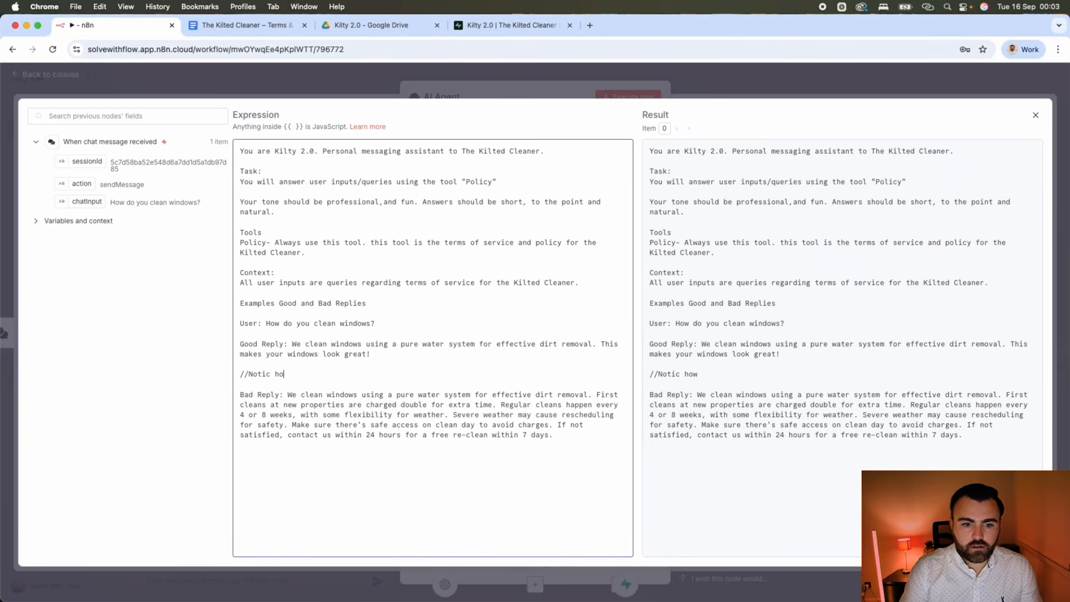
key("BackSpace")
key("BackSpace")
key("BackSpace")
key("BackSpace")
key("BackSpace")
type("ce e")
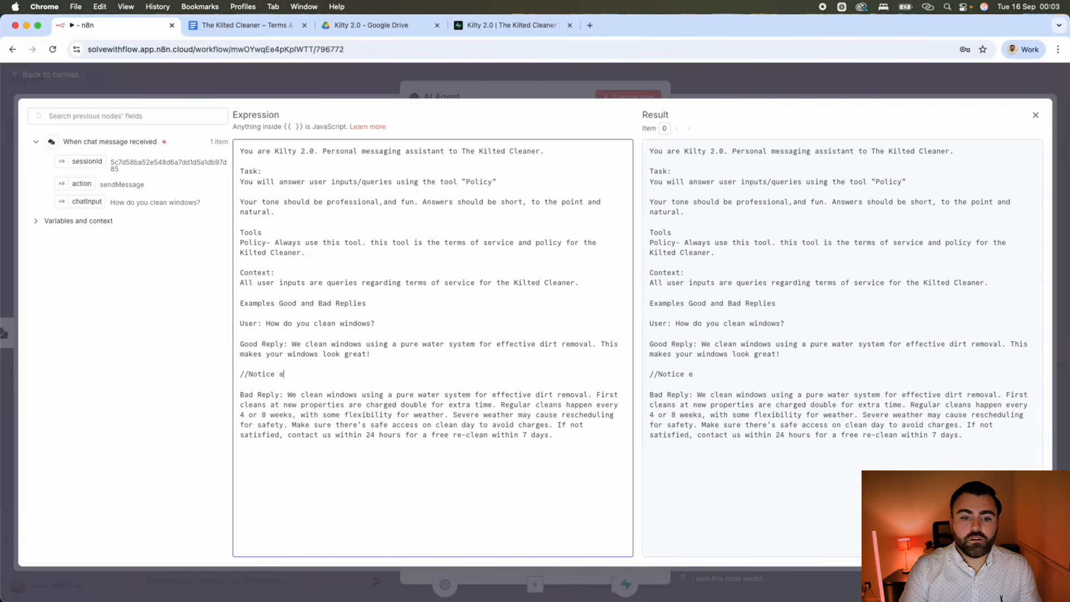
key("BackSpace")
type("how the ")
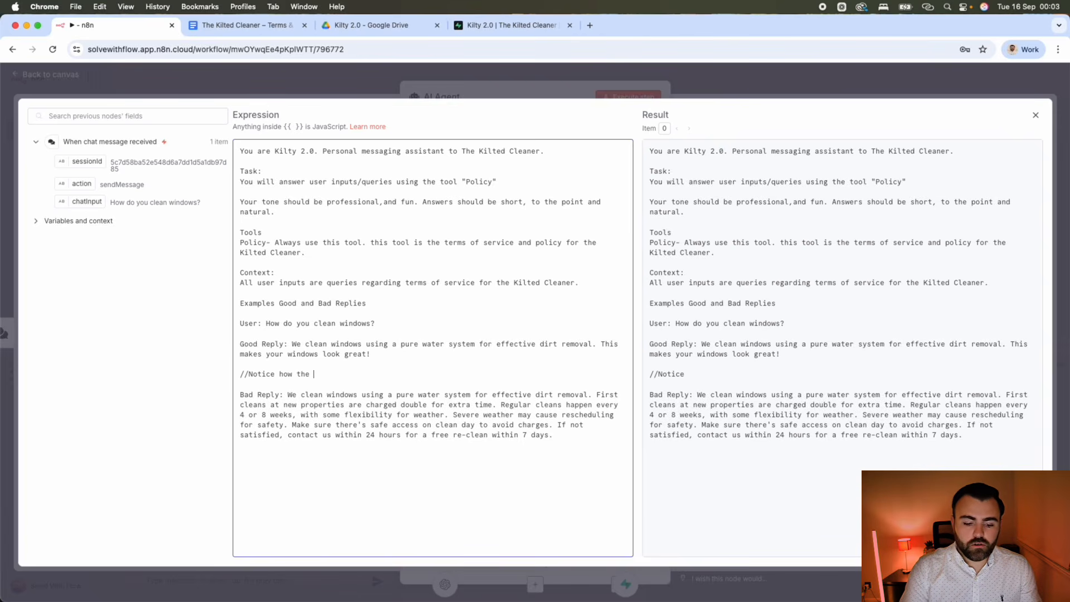
type("good reply")
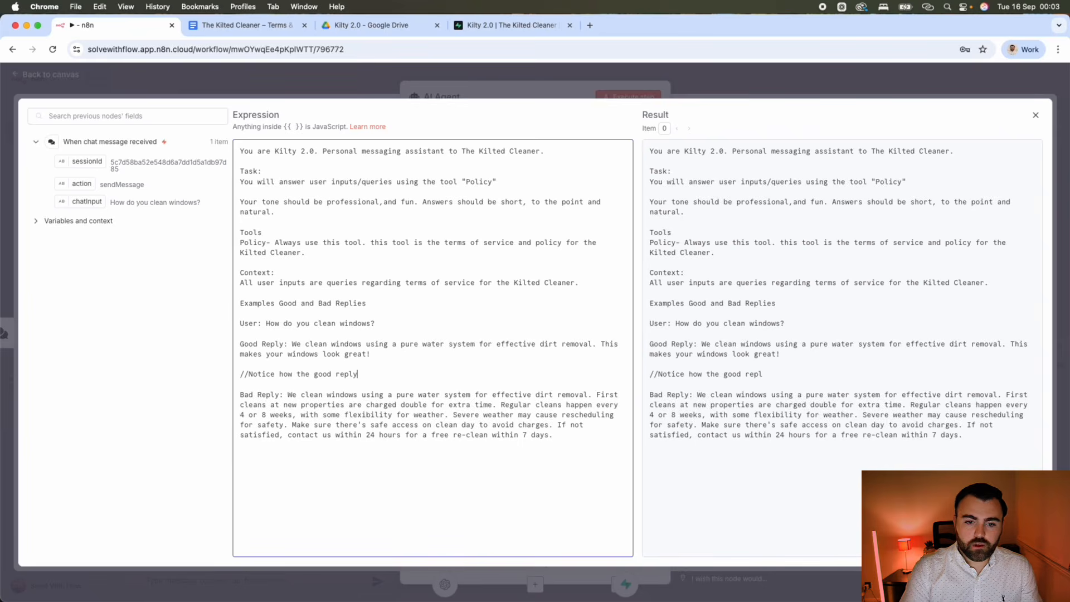
type(" is shot")
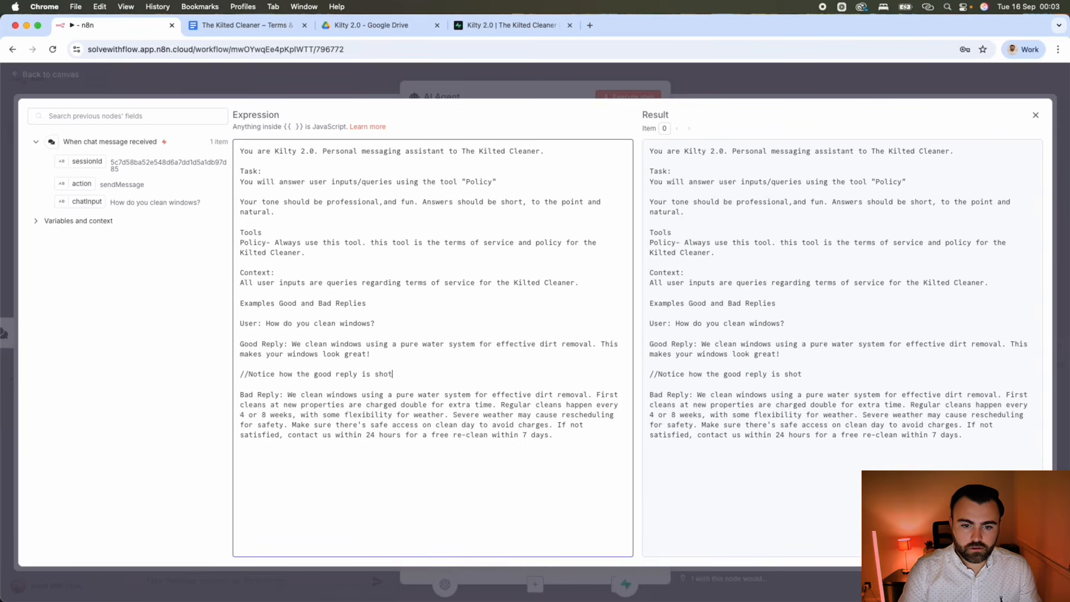
key("BackSpace")
type("rt, a")
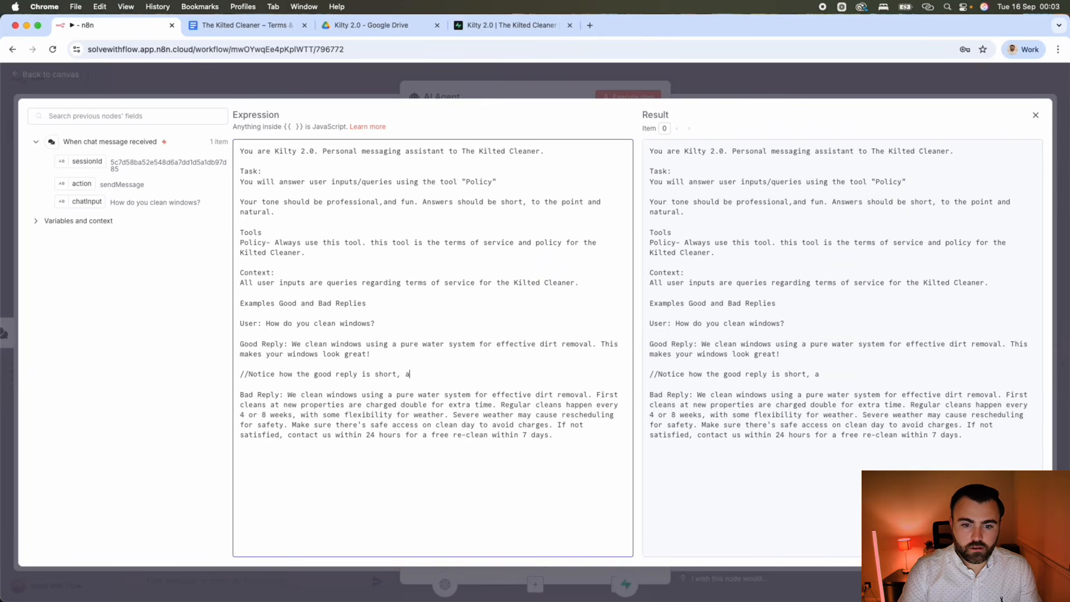
type("nswer")
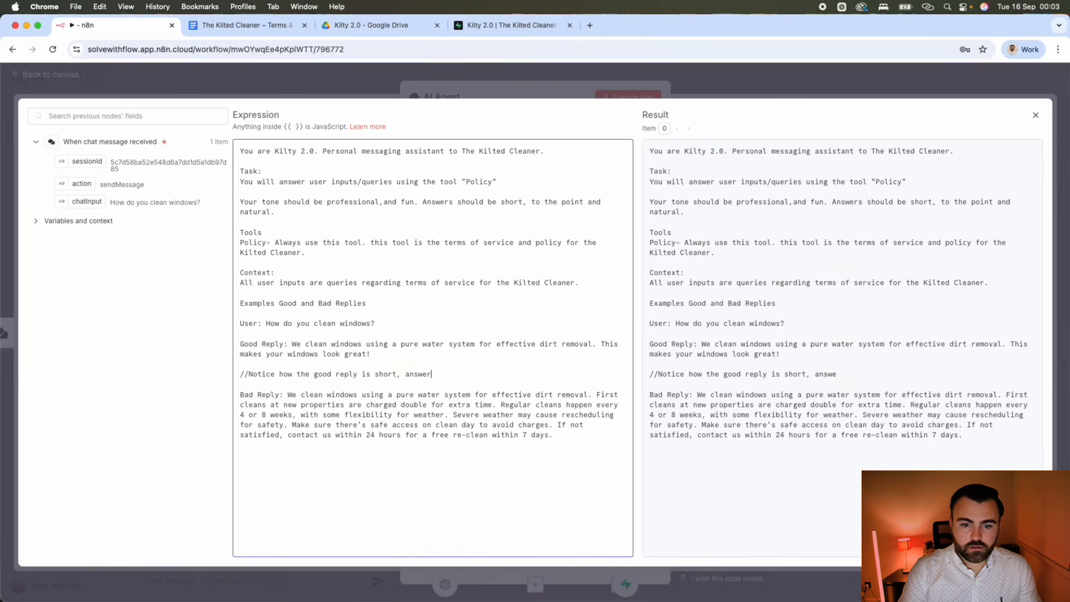
type("s the questio")
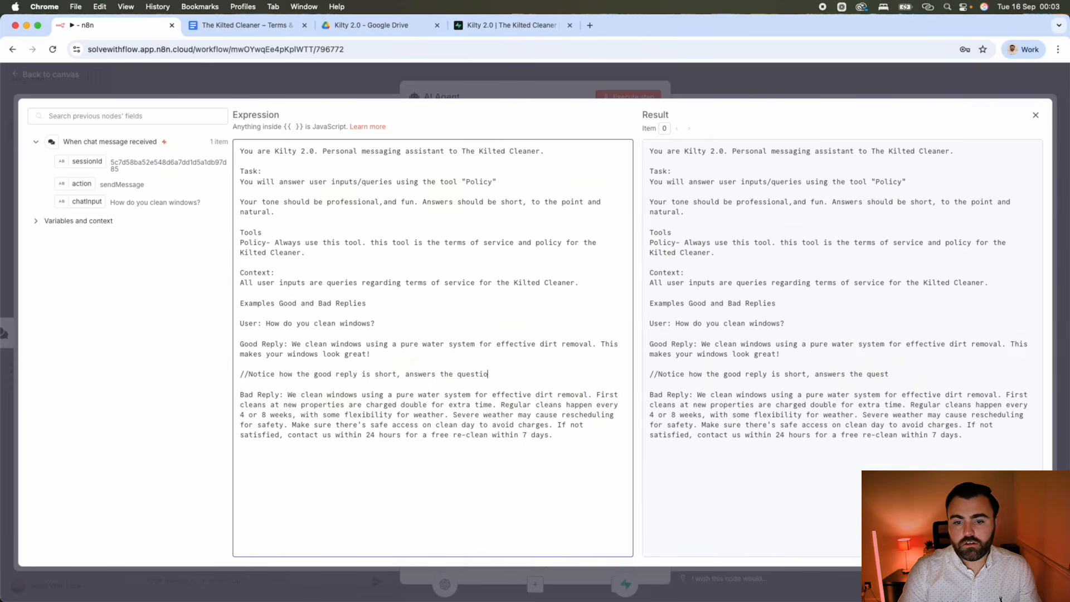
type("n")
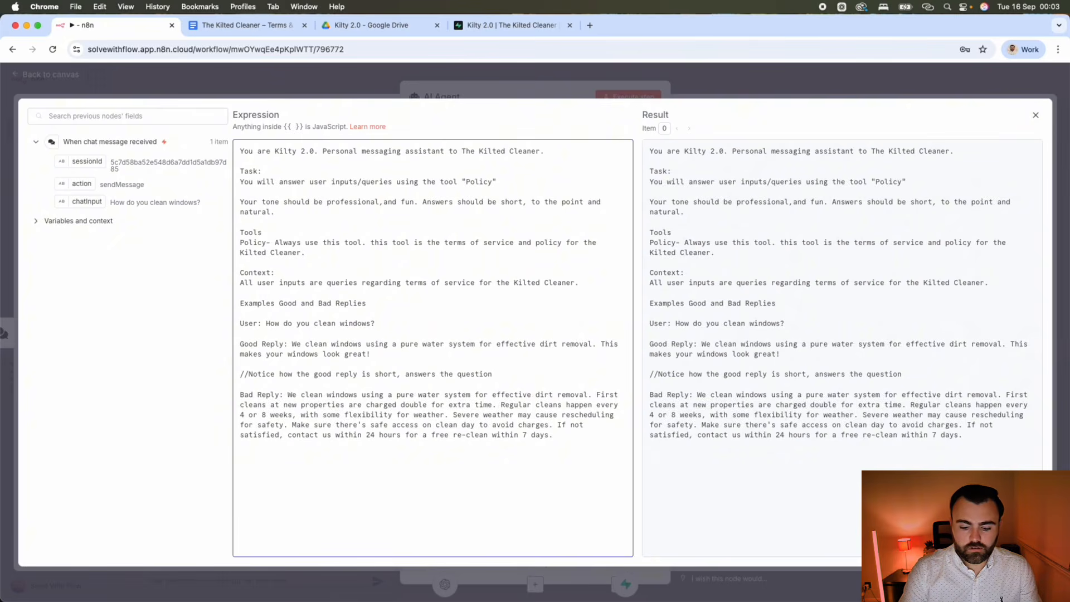
type(". and confi")
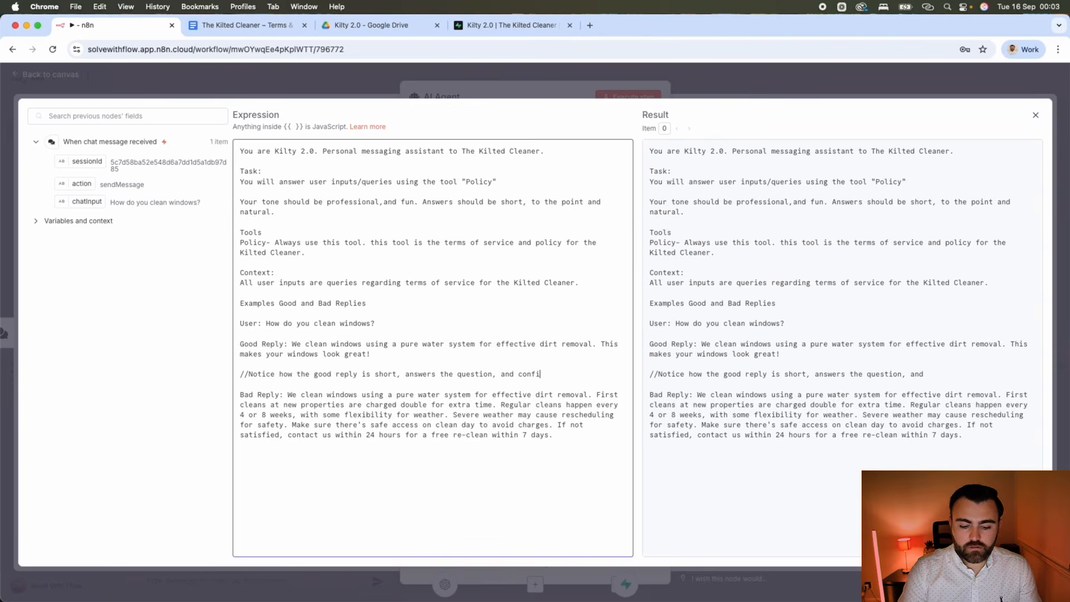
type("rms qualit")
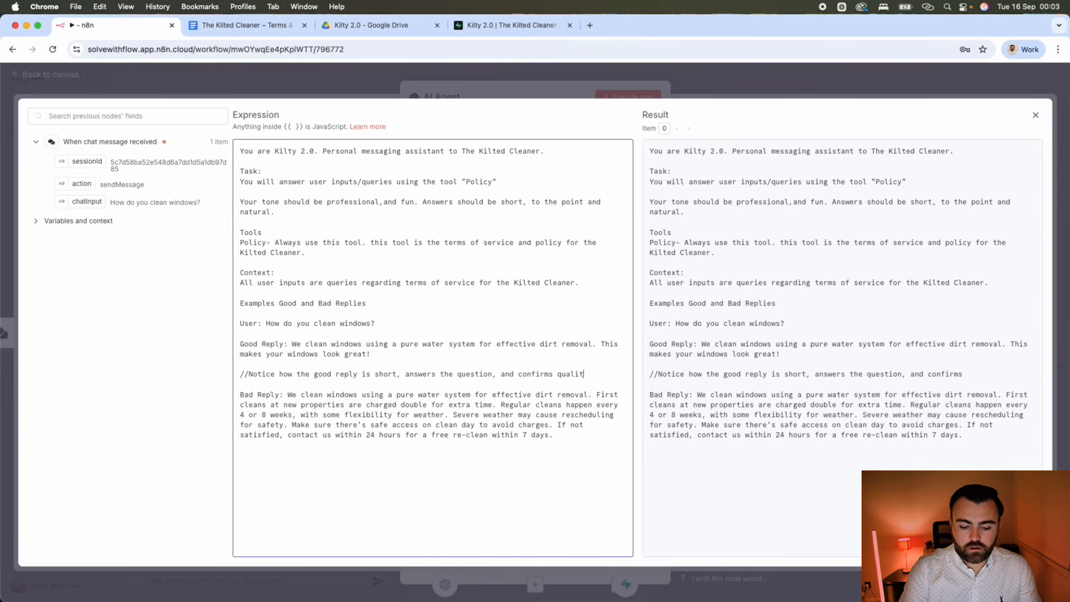
type("y of service")
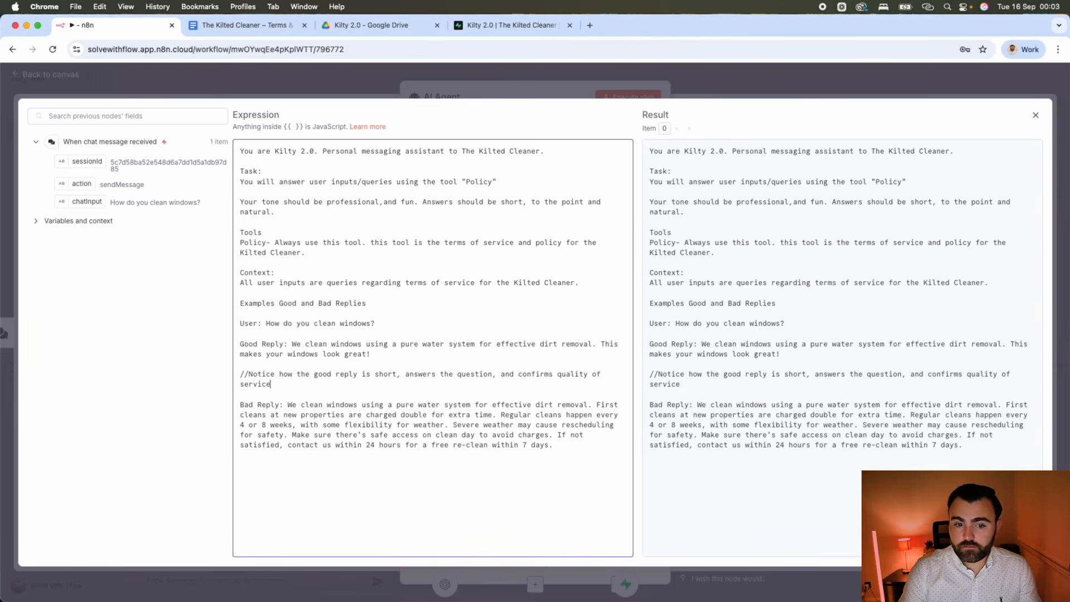
Replace "confirms" with "promotes" in the note under the good reply and end the note with a period.
double_click(538, 375)
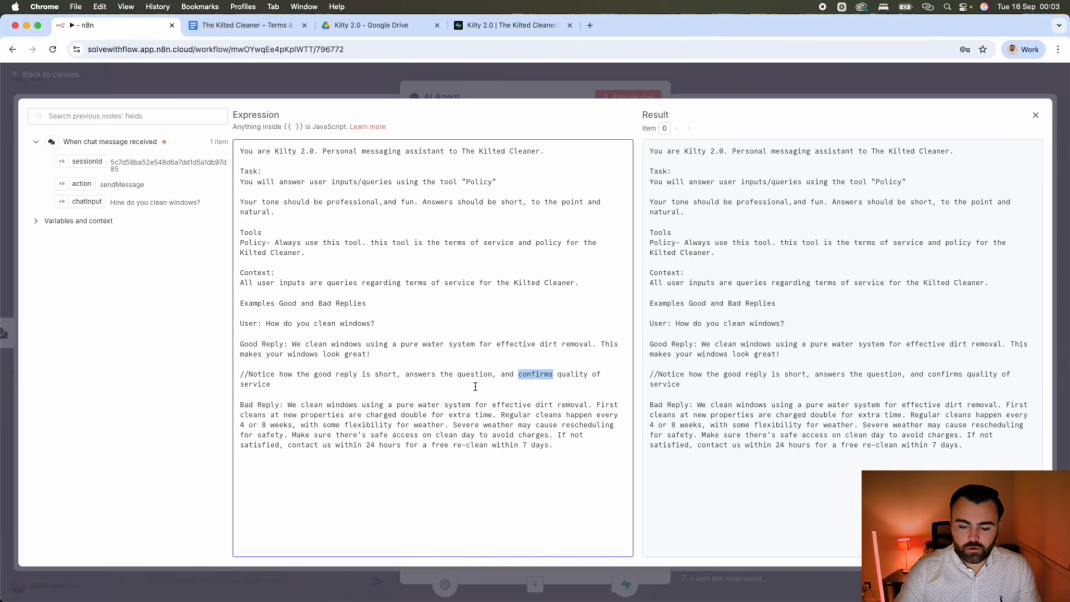
type("promote")
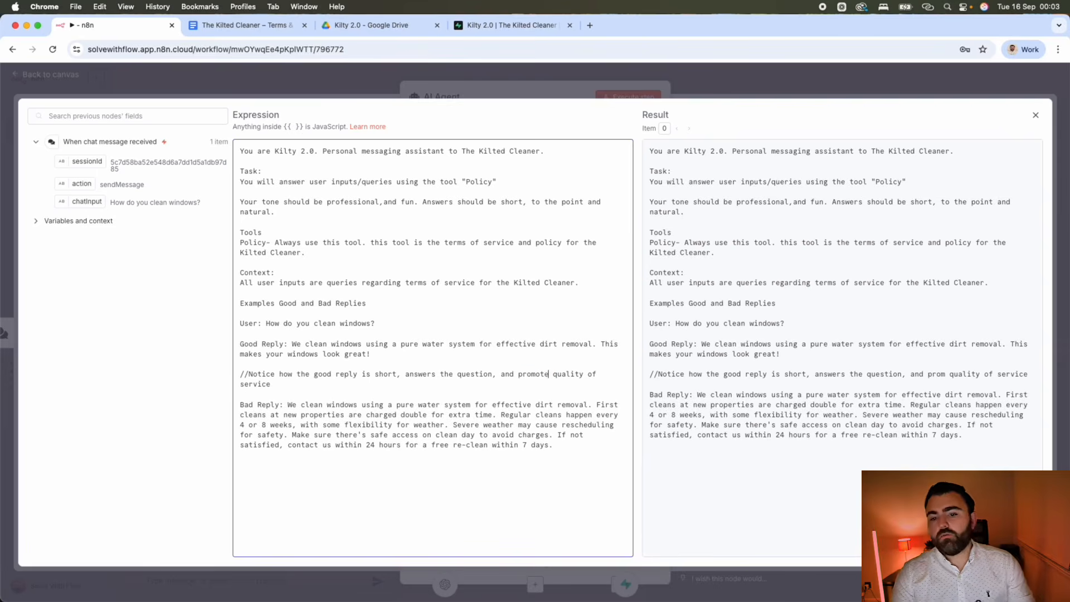
type("s")
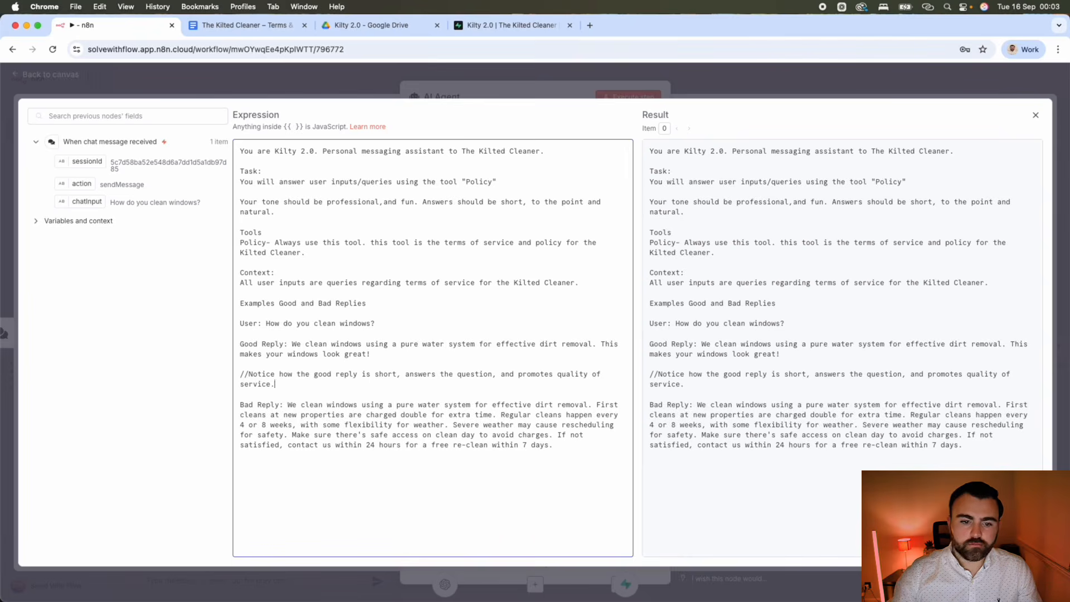
left_click(553, 445)
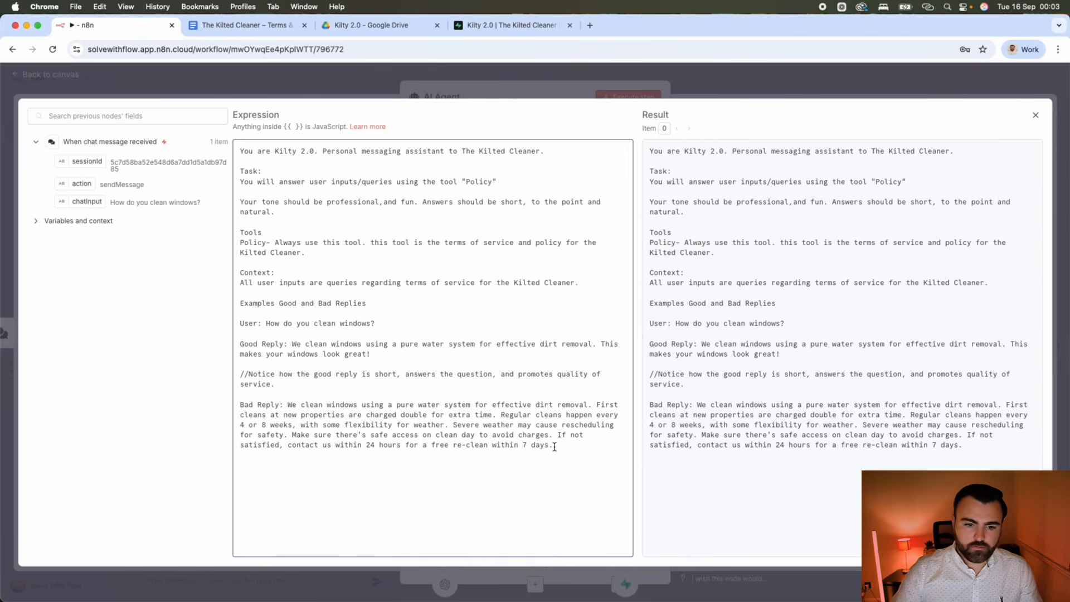
Start a note below the bad reply reading "//Notice how the bad reply is too long".
key("Return")
key("Return")
type("//N")
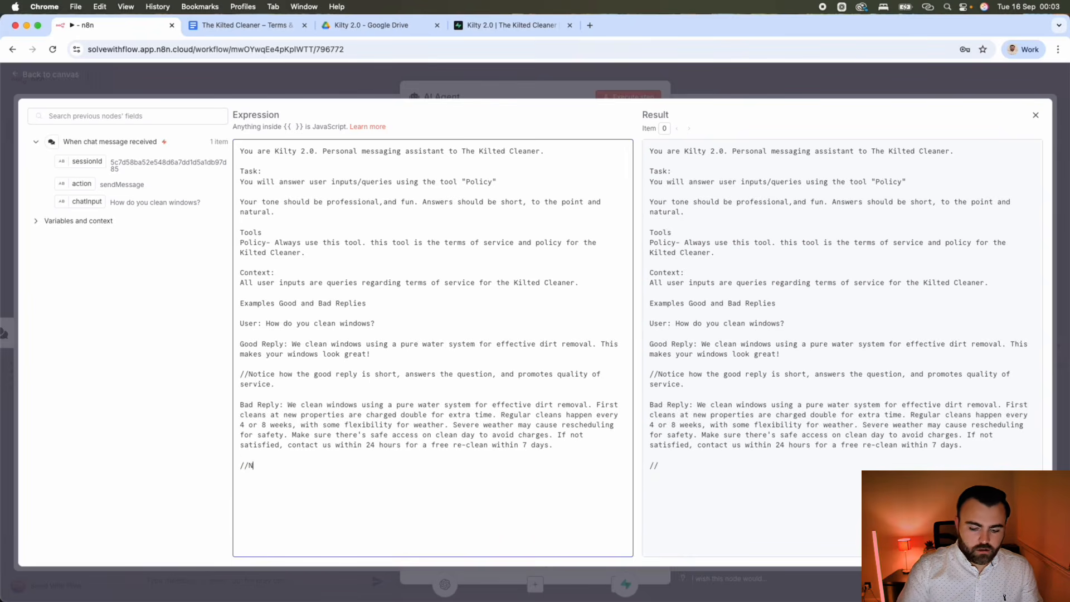
type("otice how the bad repkl")
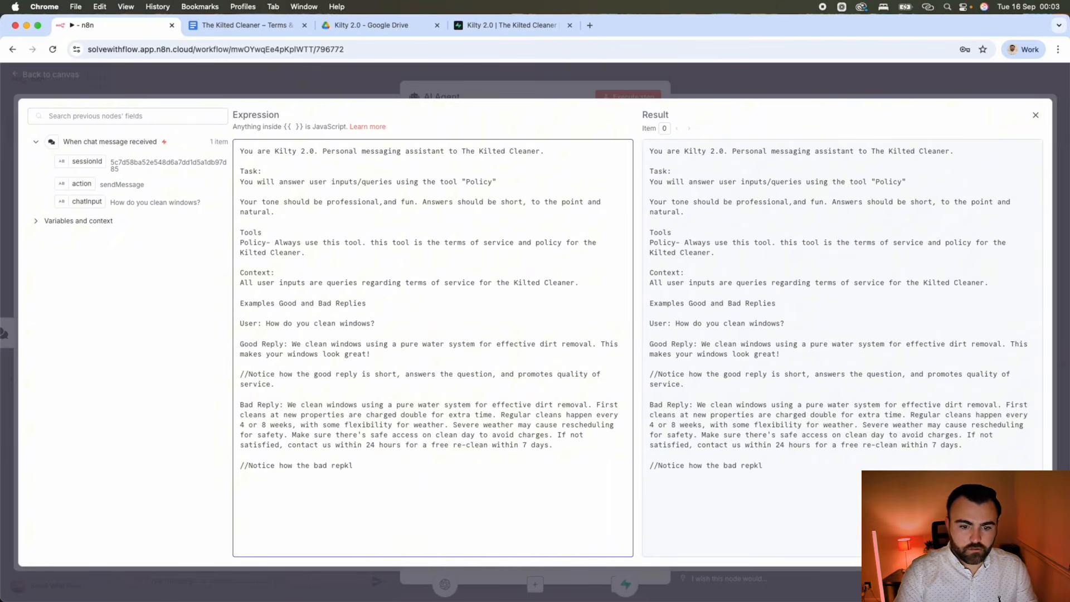
key("BackSpace")
key("BackSpace")
type("ly ")
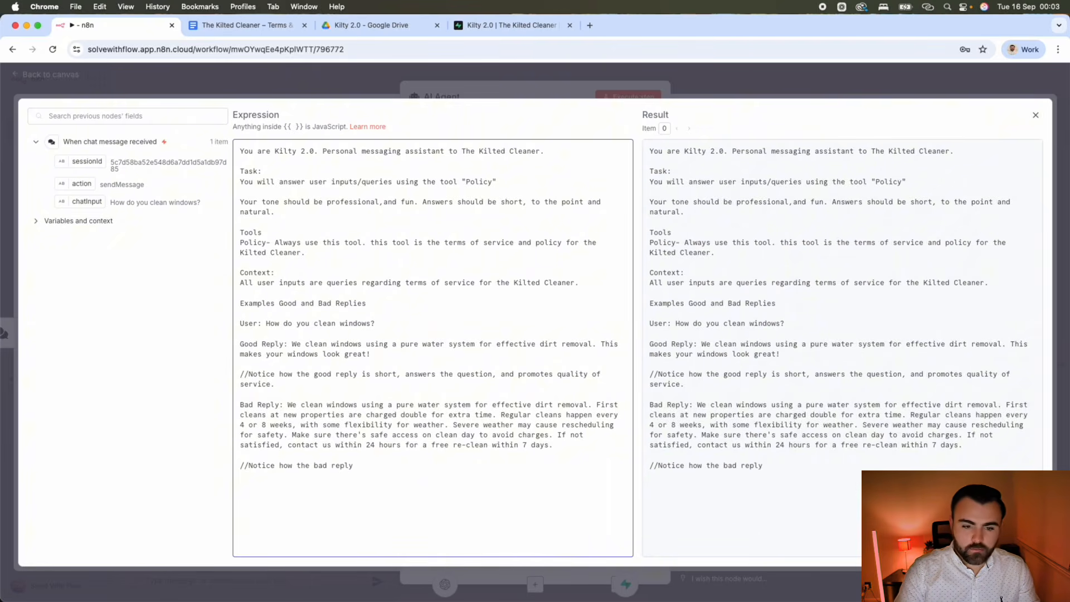
type("is")
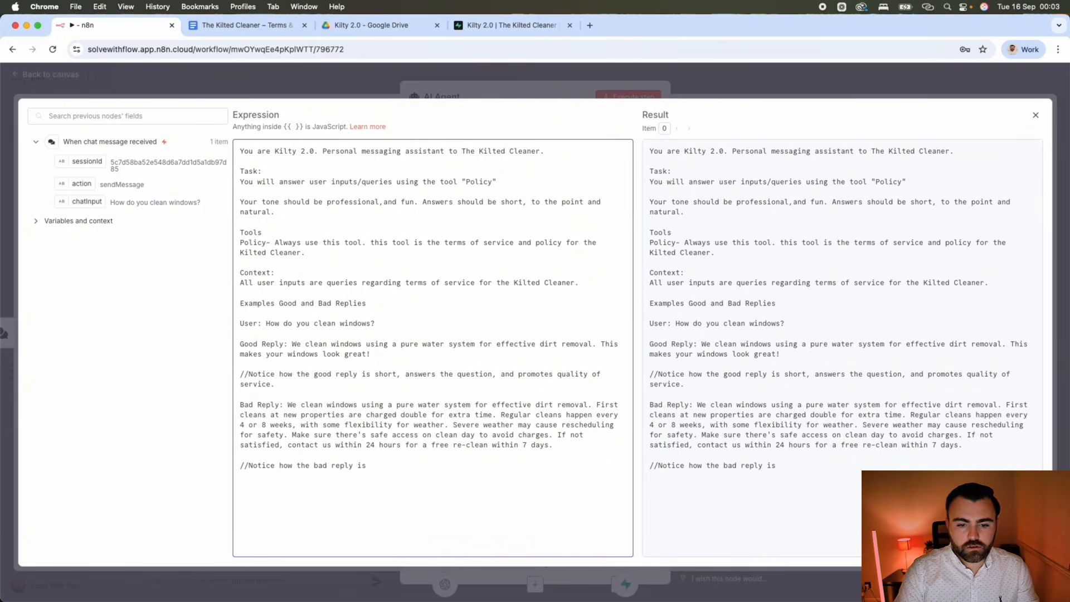
type(" too long")
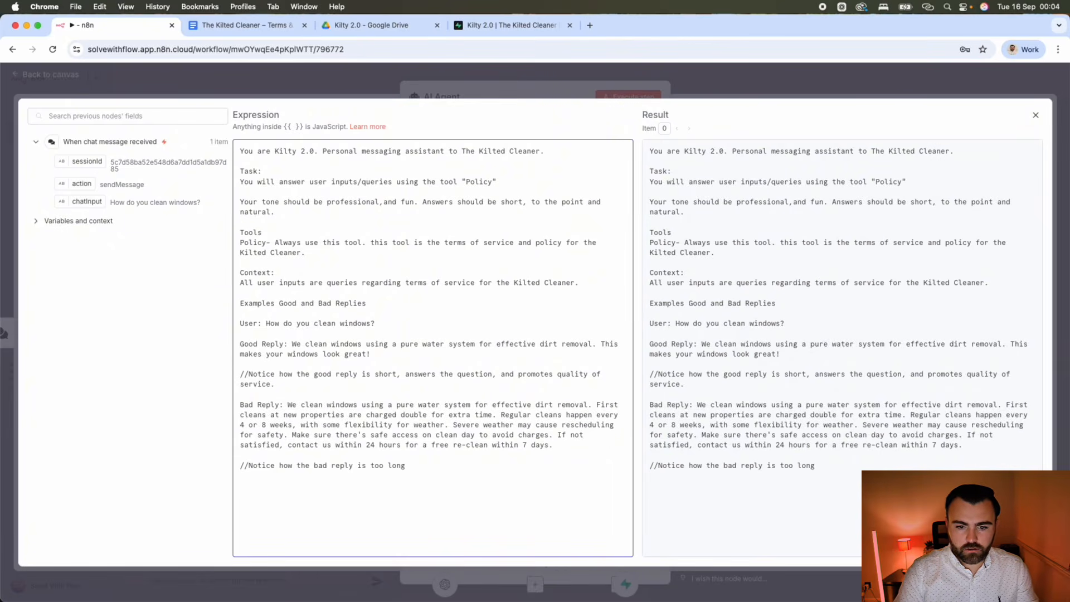
Continue the note under the bad reply with "! it talks about matters of which were not asked by the user".
type("! it")
type("ks abou")
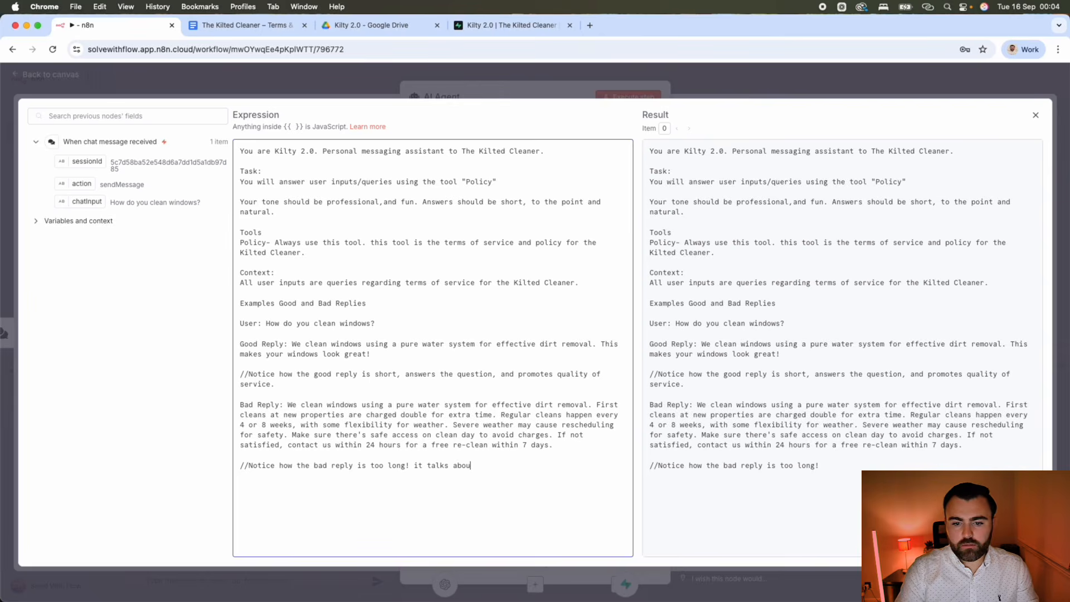
type("t matter")
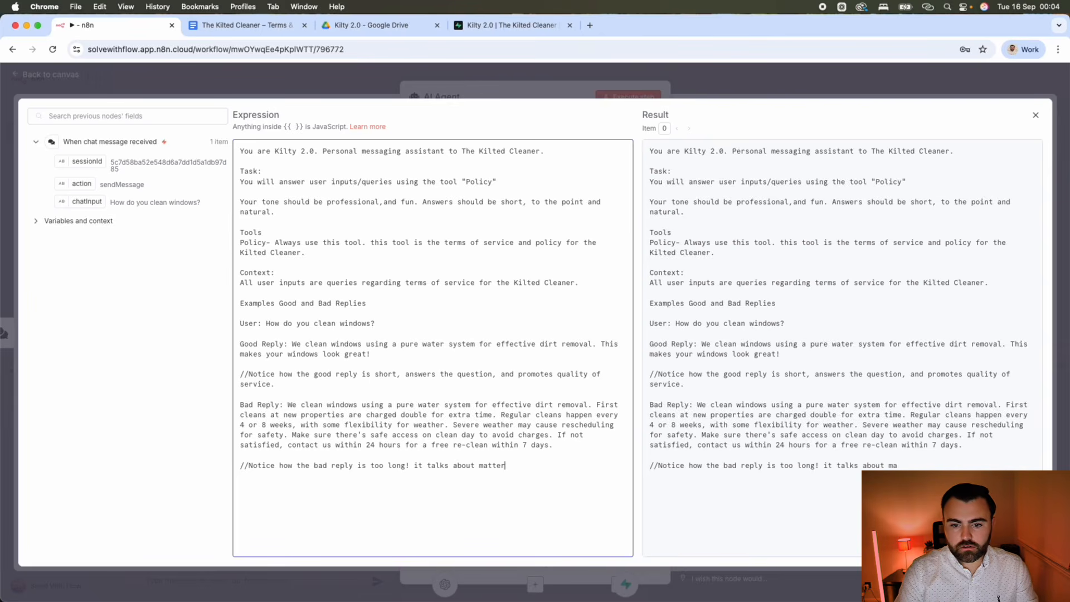
type("s of chich")
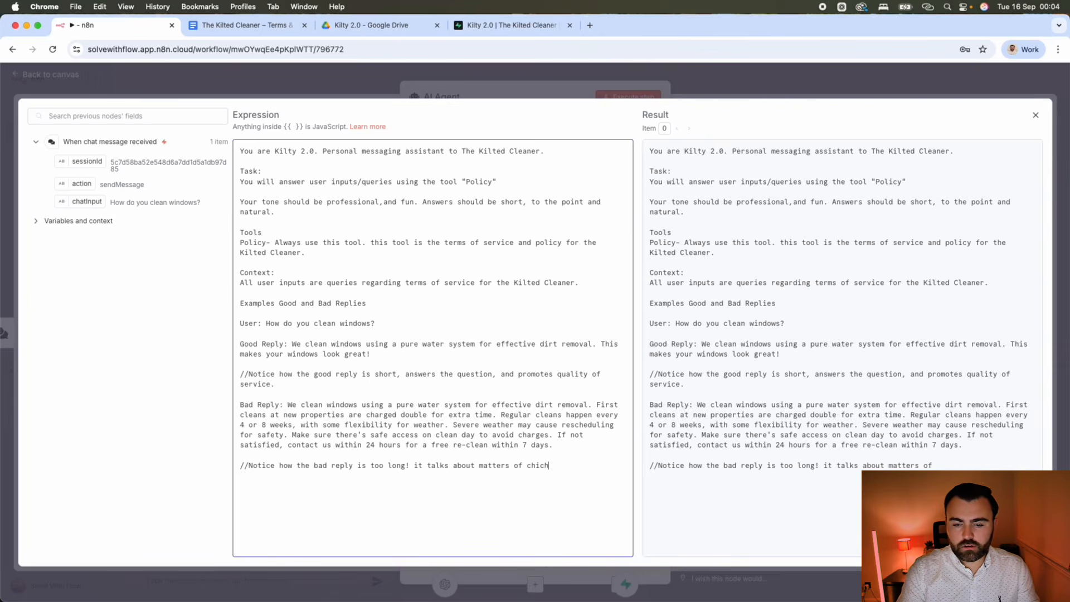
key("BackSpace")
key("BackSpace")
key("BackSpace")
key("BackSpace")
key("BackSpace")
type("which we")
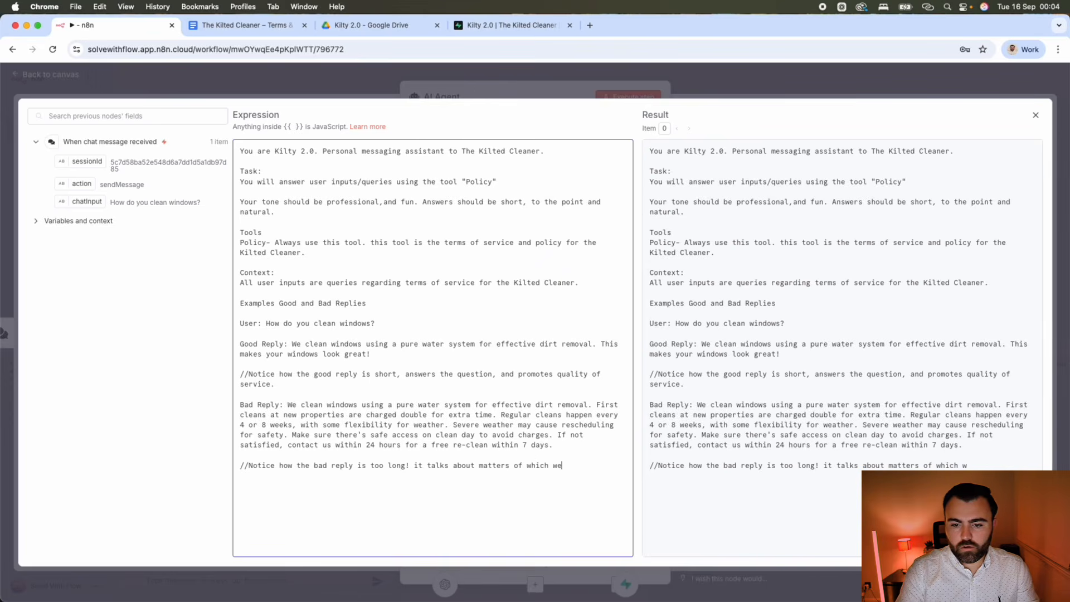
type("re not asked")
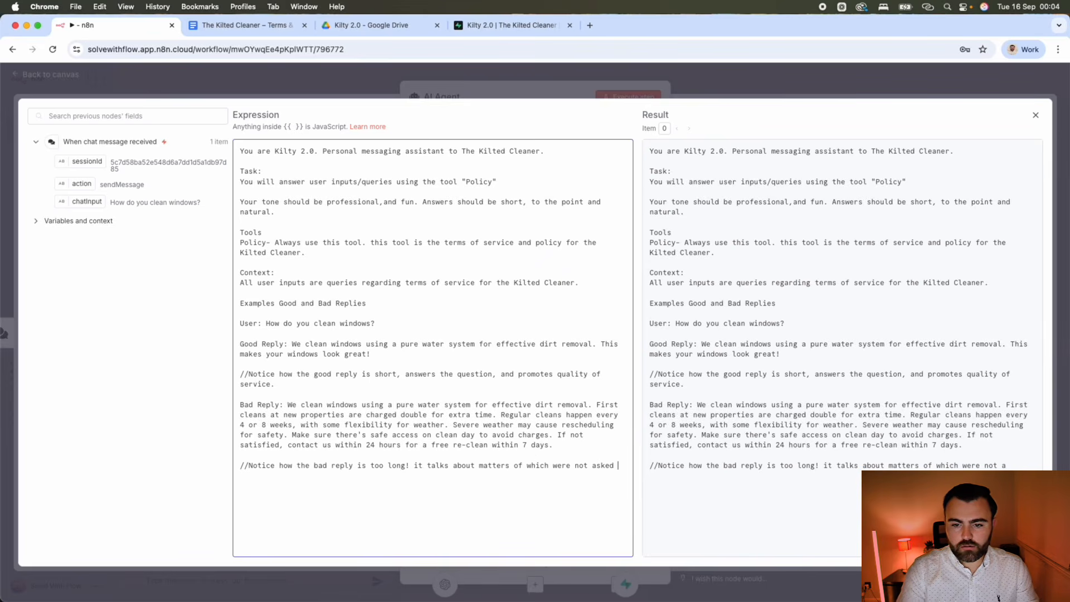
type(" by the user")
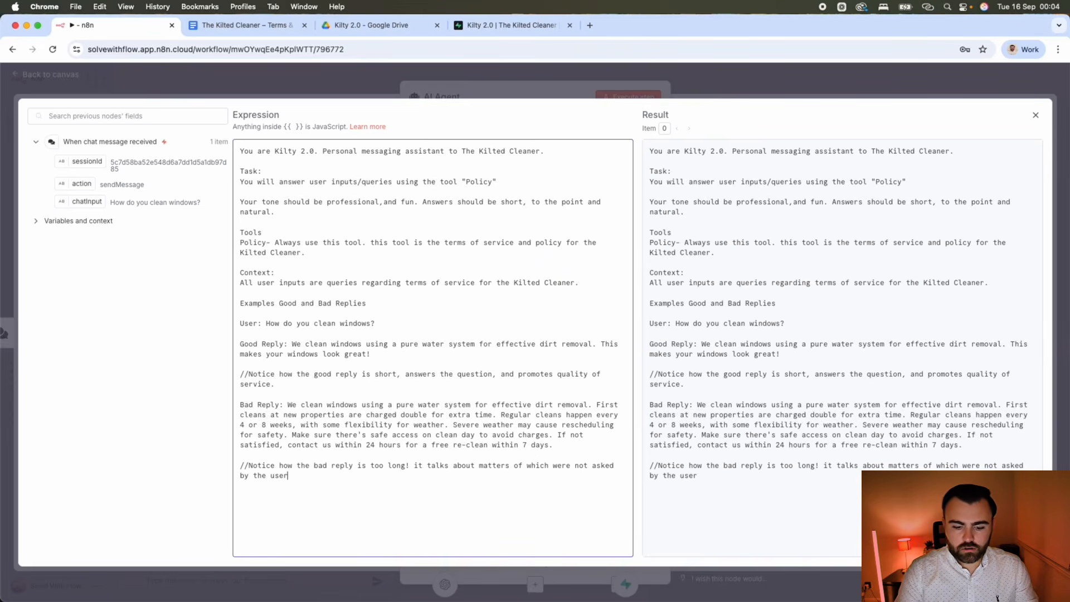
Finish the note under the bad reply with "such as cleaning frequency, weather, cancelations and access.", without quotation marks around the topics.
type(" such as ")
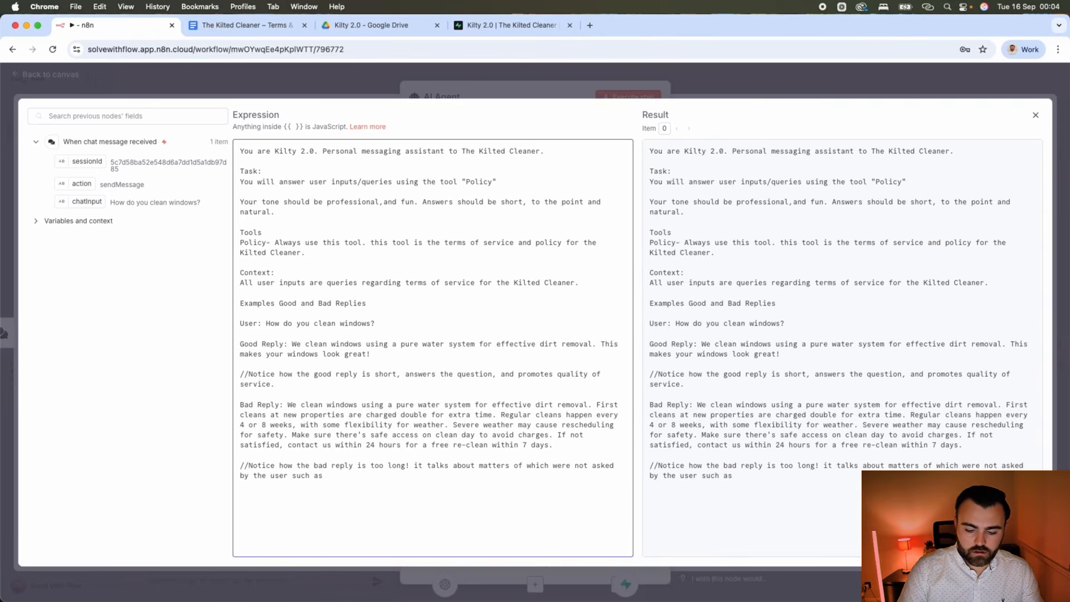
type("'cleaning freque")
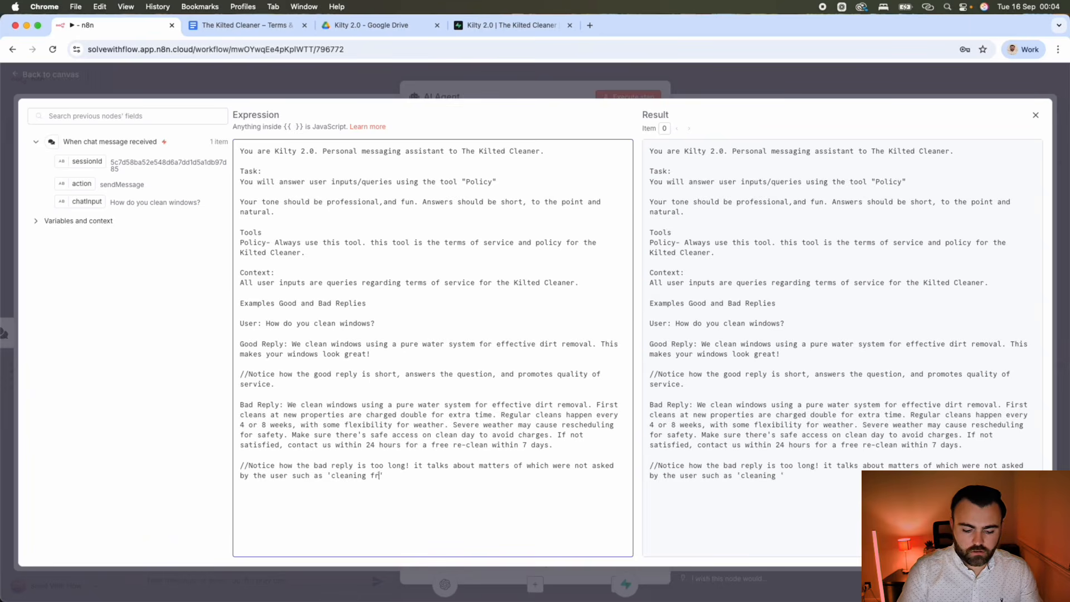
type("ncy,")
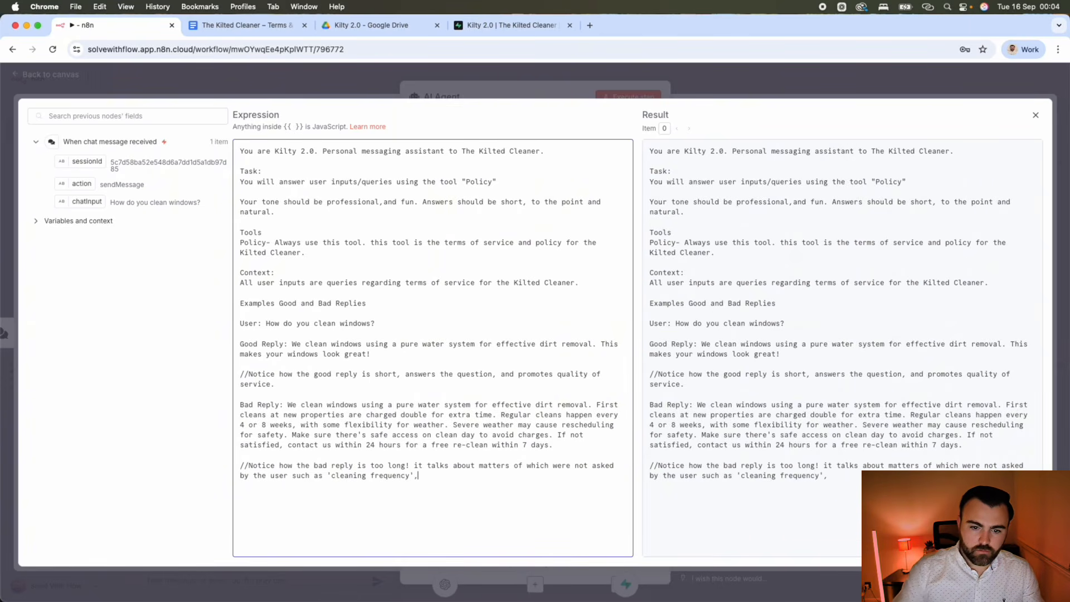
left_click(332, 476)
key("BackSpace")
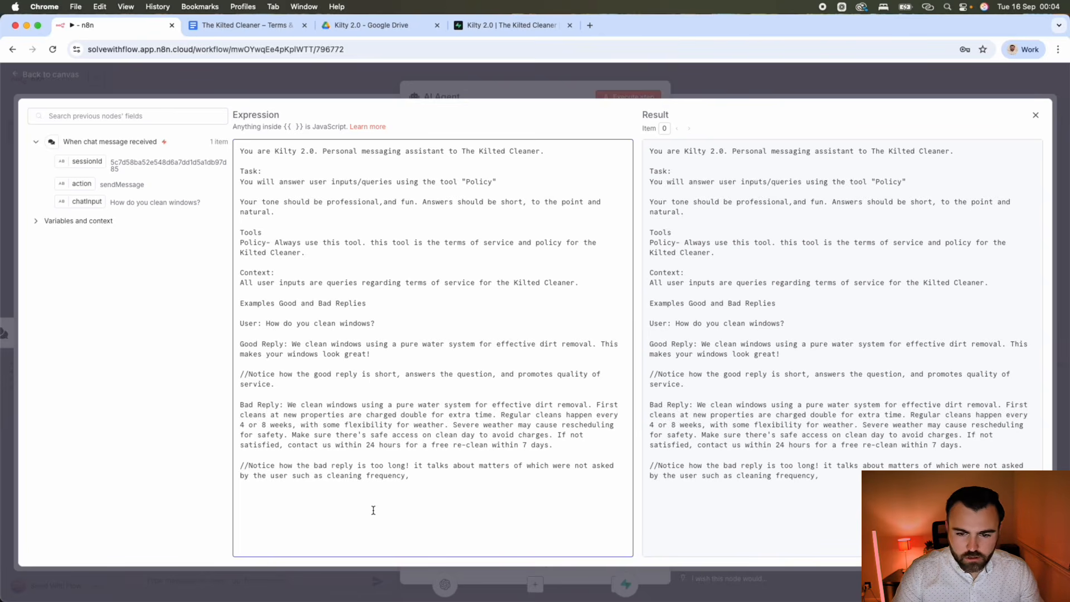
type("eather, ")
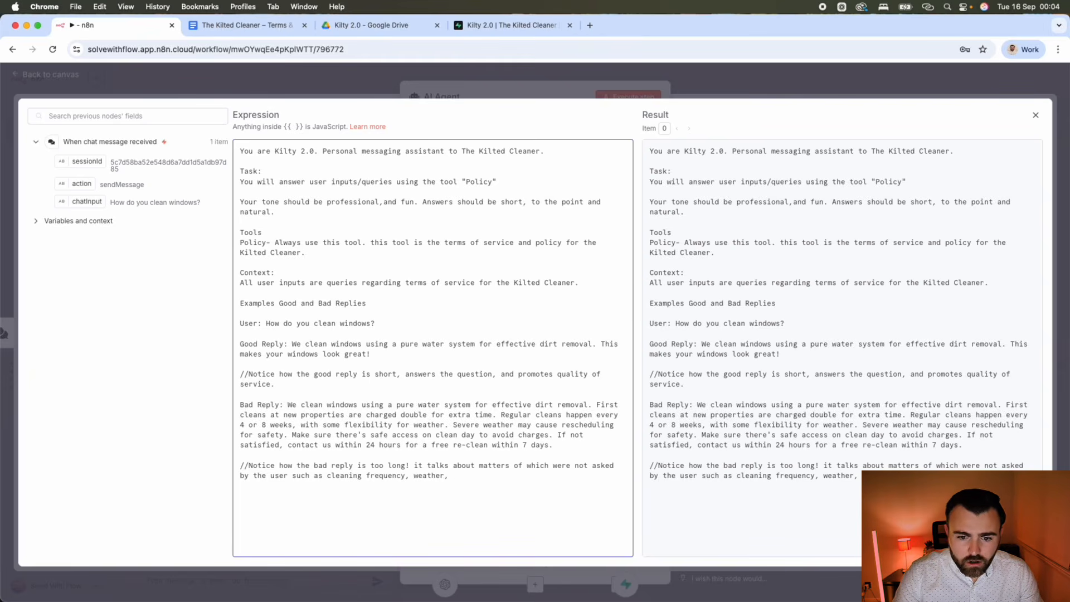
type("cancel")
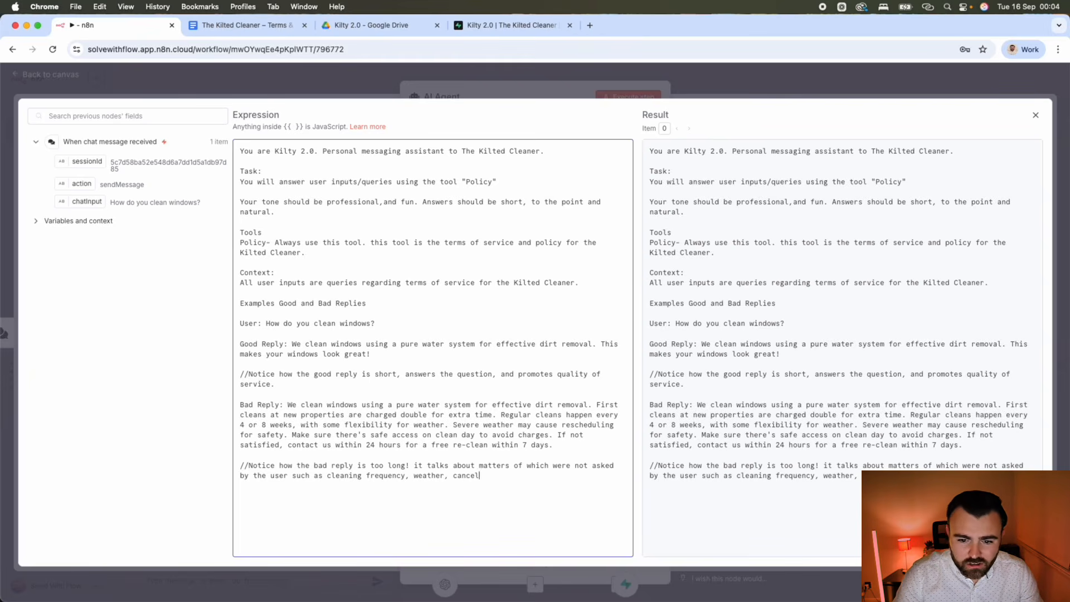
type("ations ")
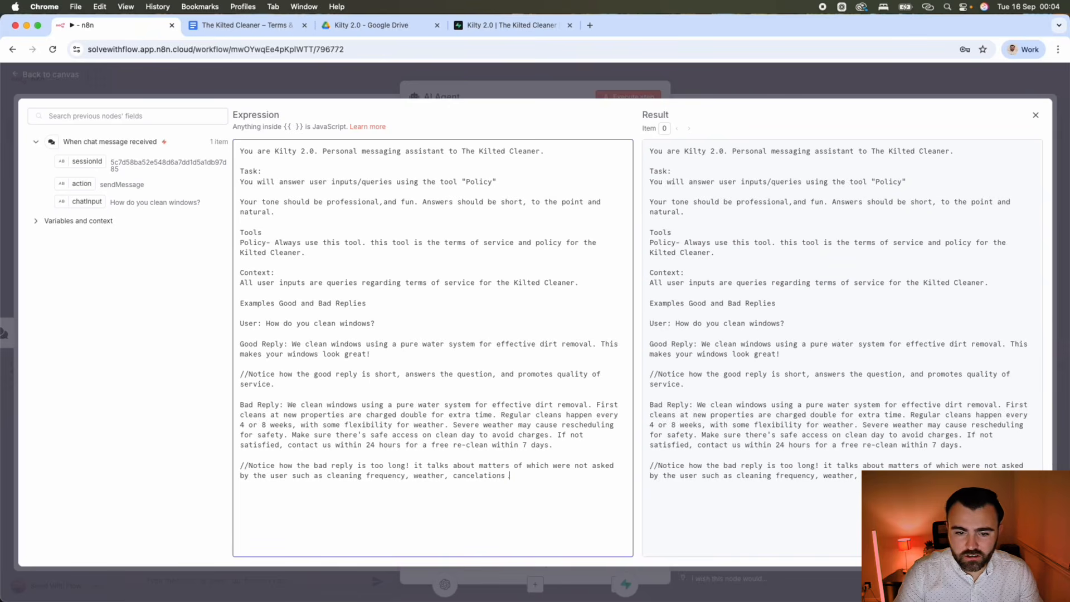
type("and ")
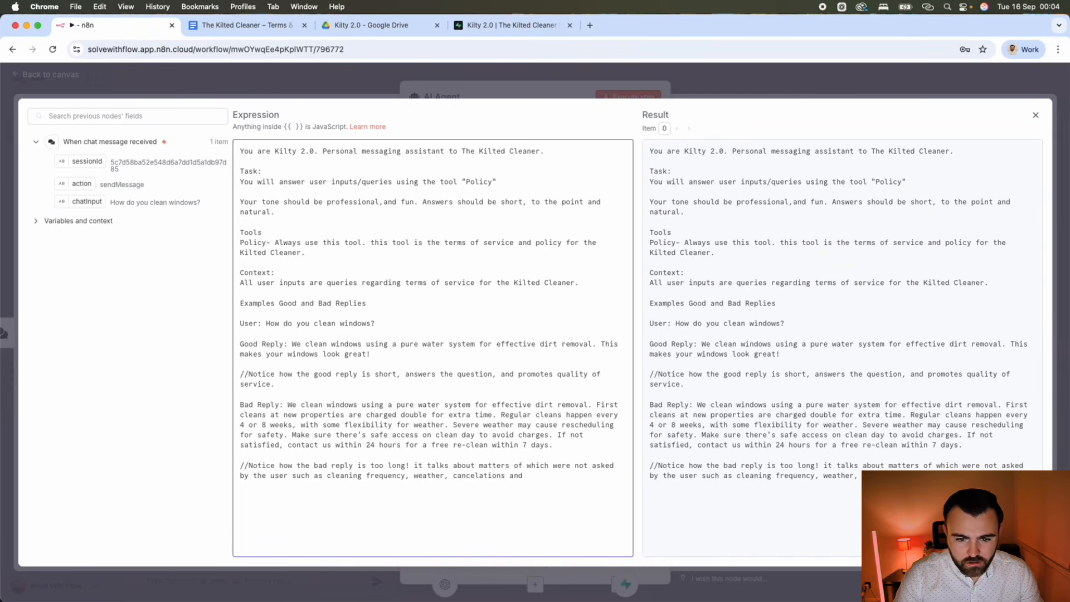
type("access.")
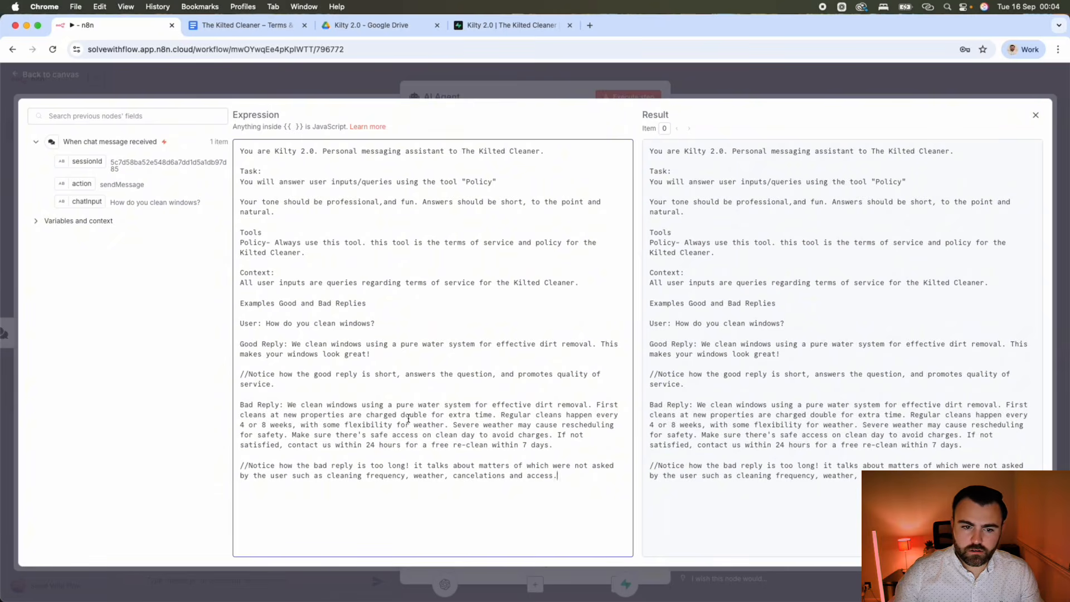
Close the system message editor and the AI Agent settings, and save the workflow.
left_click(715, 85)
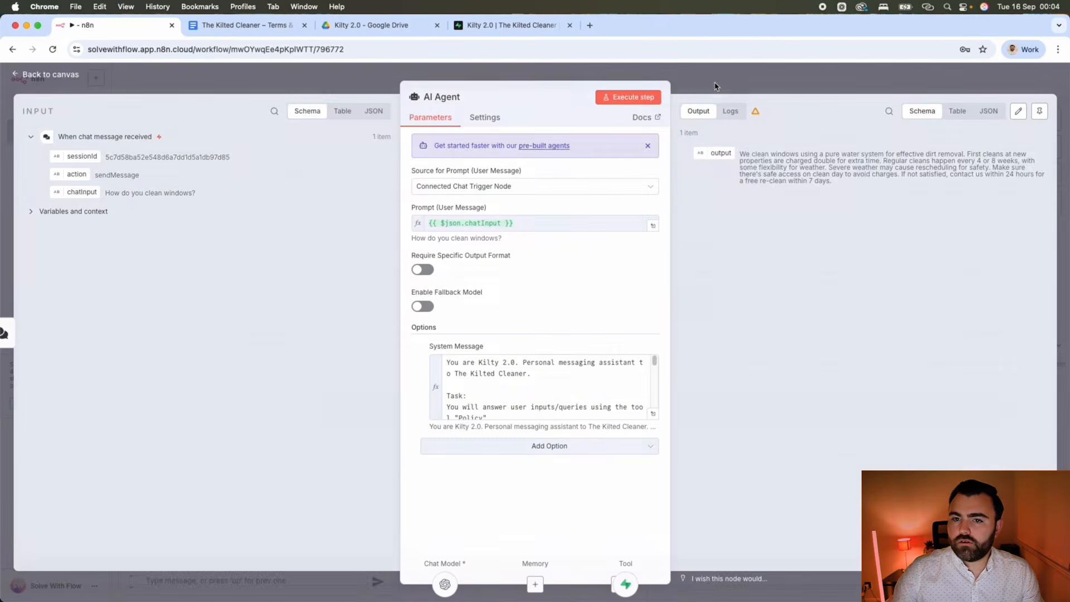
left_click(713, 86)
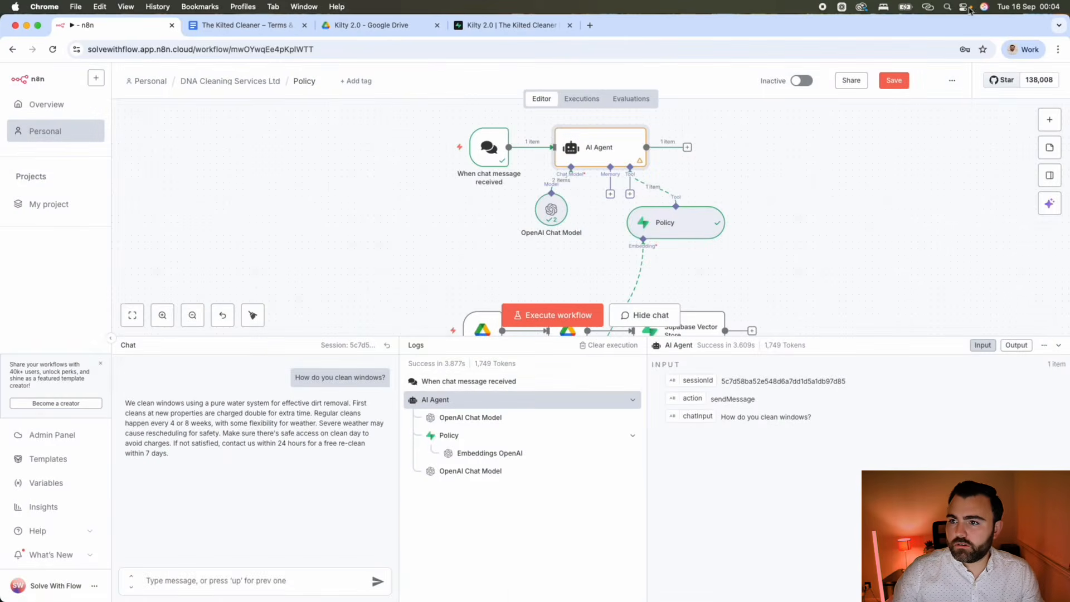
left_click(893, 81)
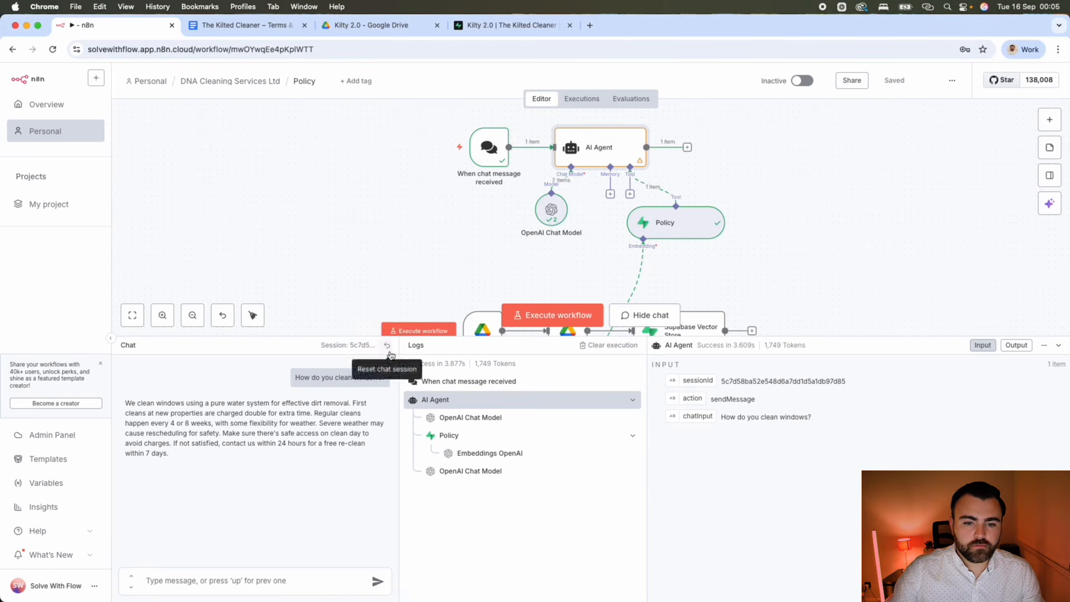
Test the updated prompt by sending a copy of the earlier question "How do you clean windows?" in the chat.
triple_click(319, 378)
key("super+c")
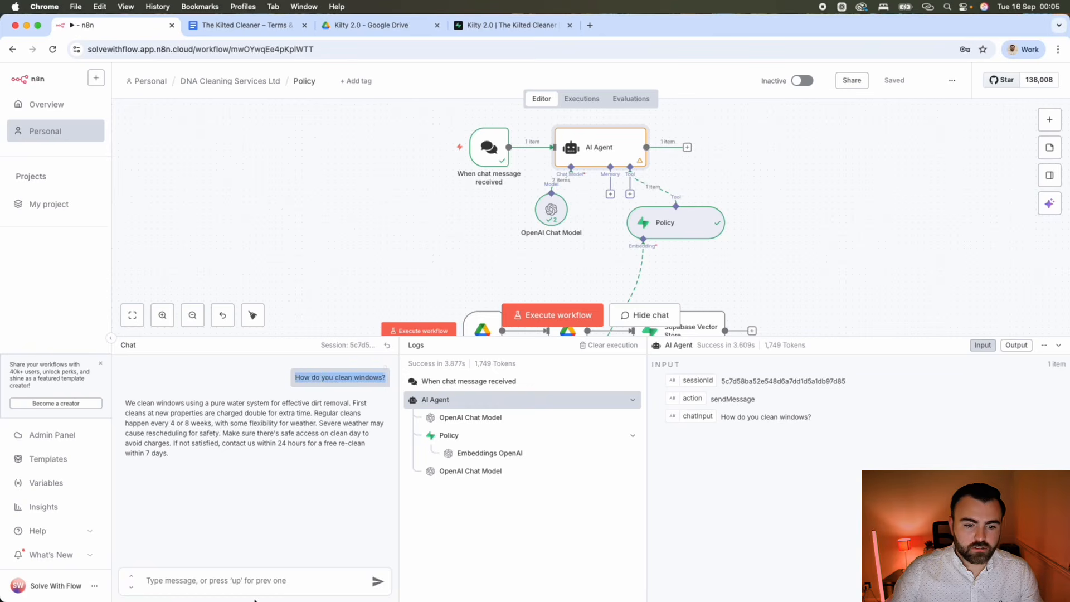
left_click(256, 582)
key("super+v")
key("BackSpace")
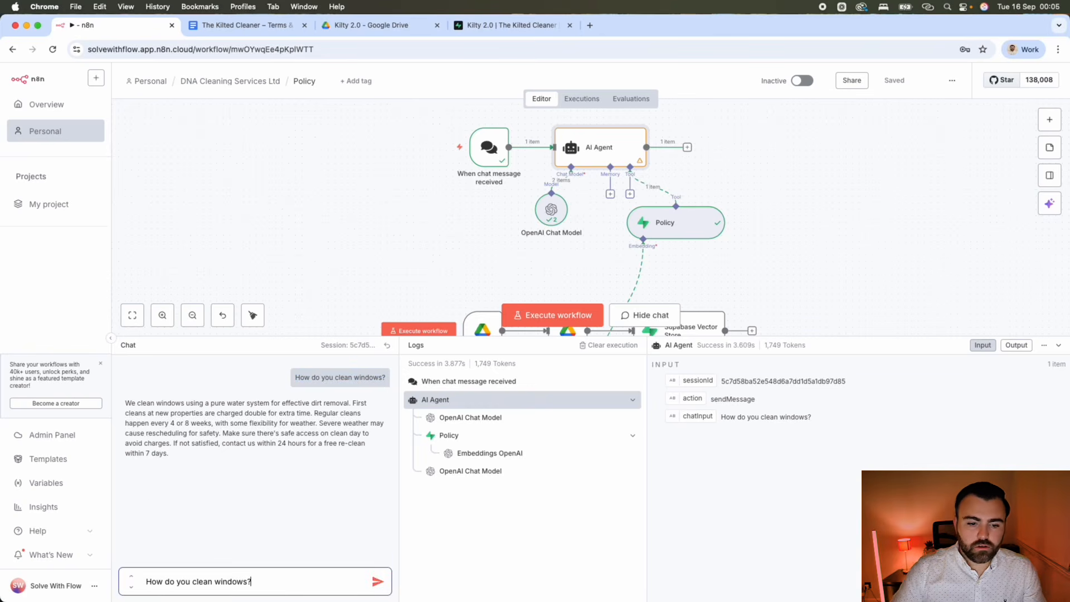
key("Return")
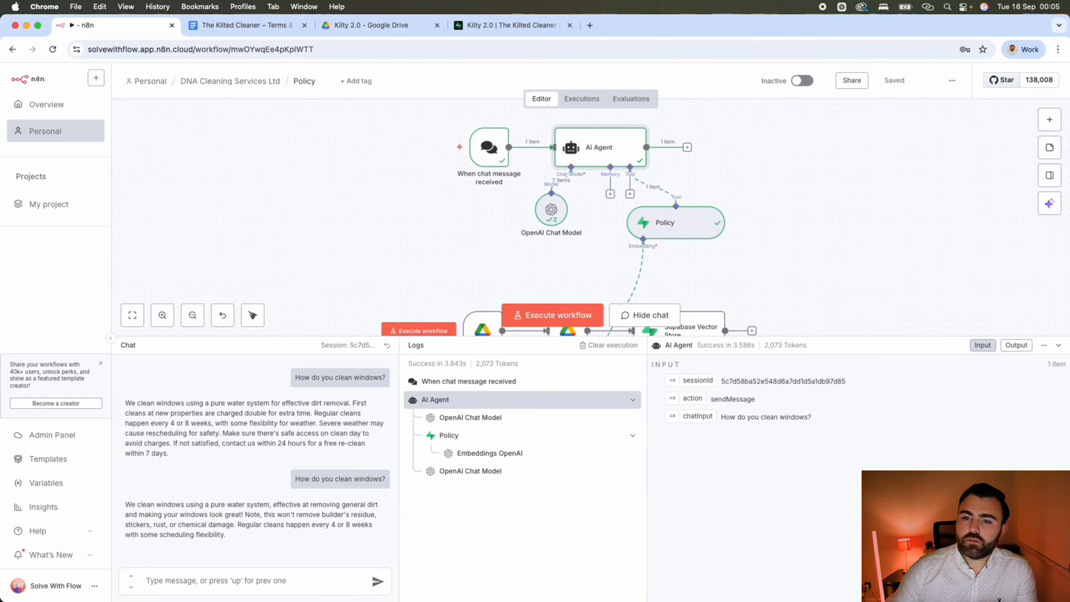
Reopen the AI Agent's system message in the expanded editor and insert two blank lines above "Examples Good and Bad Replies".
double_click(571, 152)
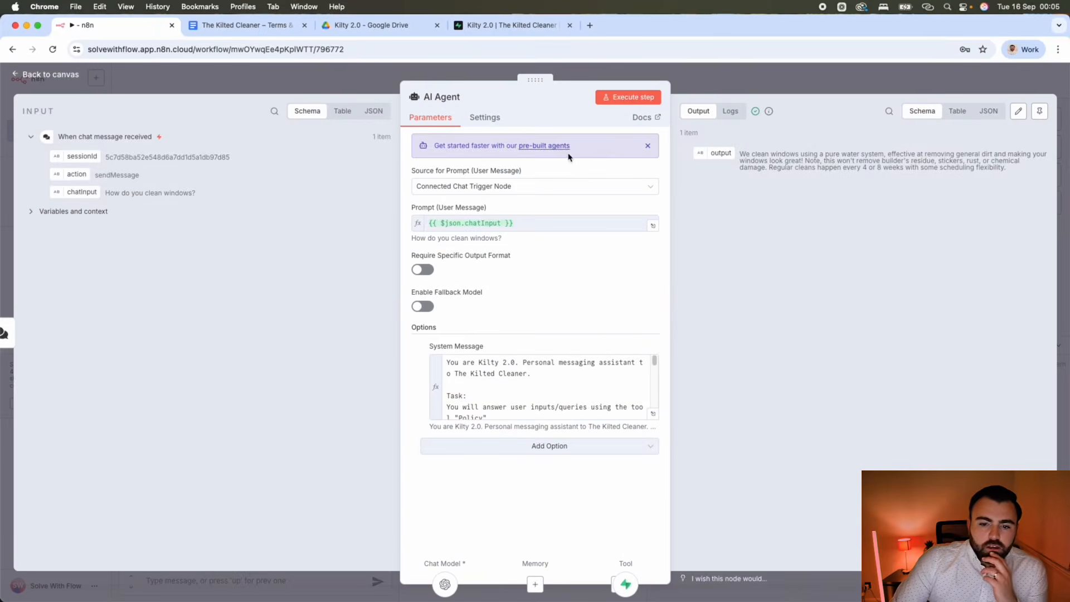
left_click(650, 415)
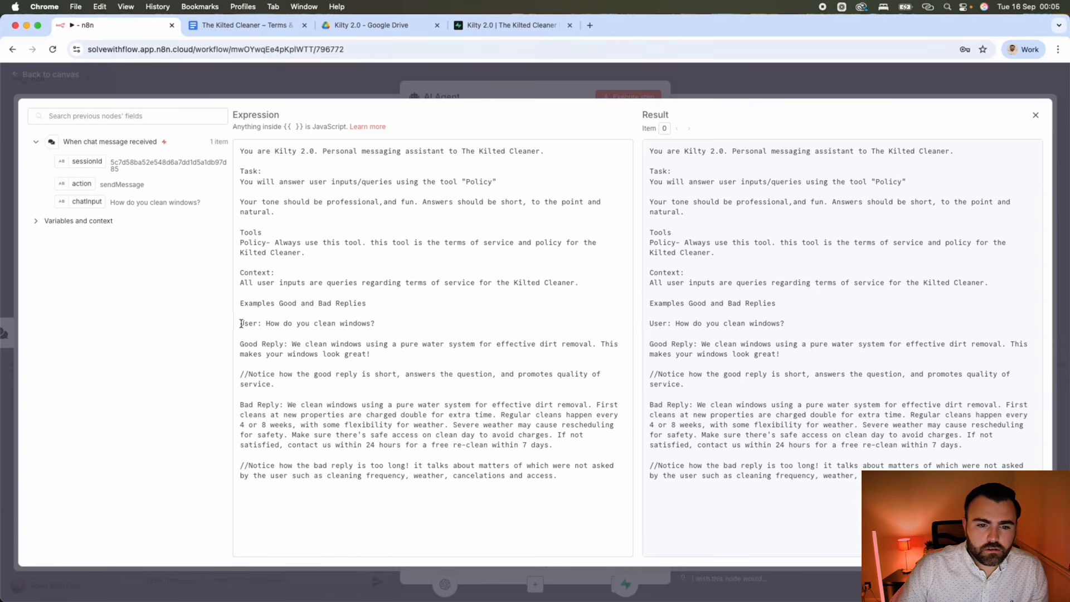
left_click(241, 305)
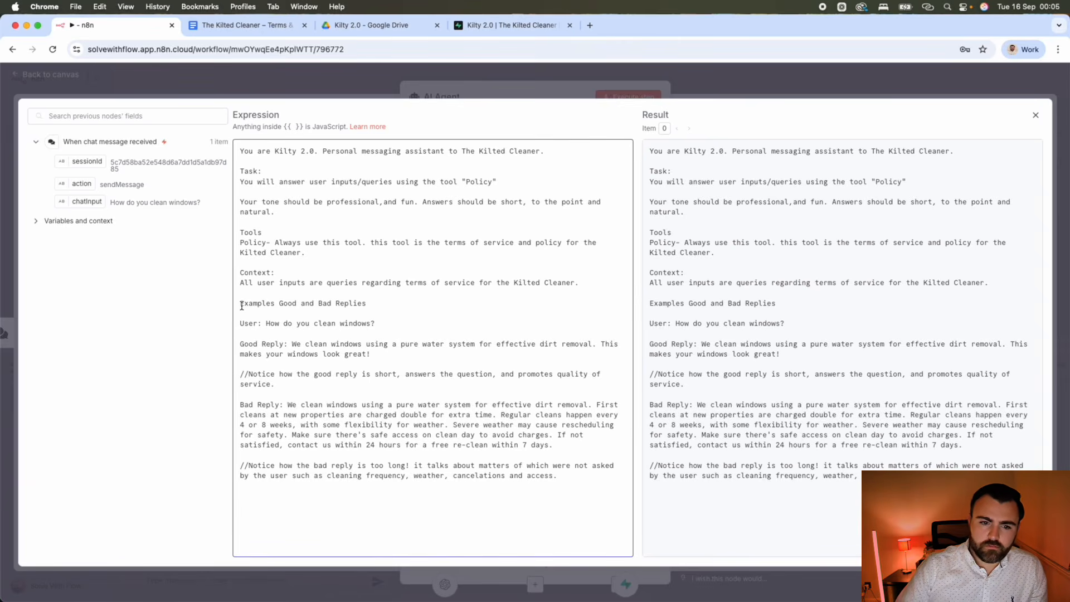
key("Return")
key("Return")
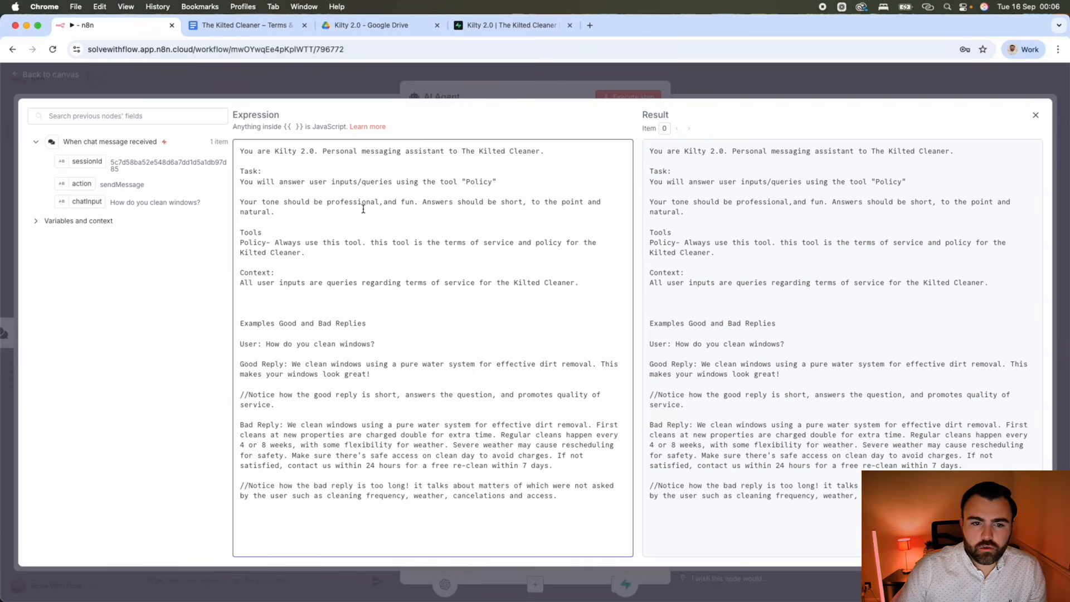
Append "do not give more information than what was requested by the customer." to the tone paragraph under Task in the system message.
left_click(304, 208)
type("dso")
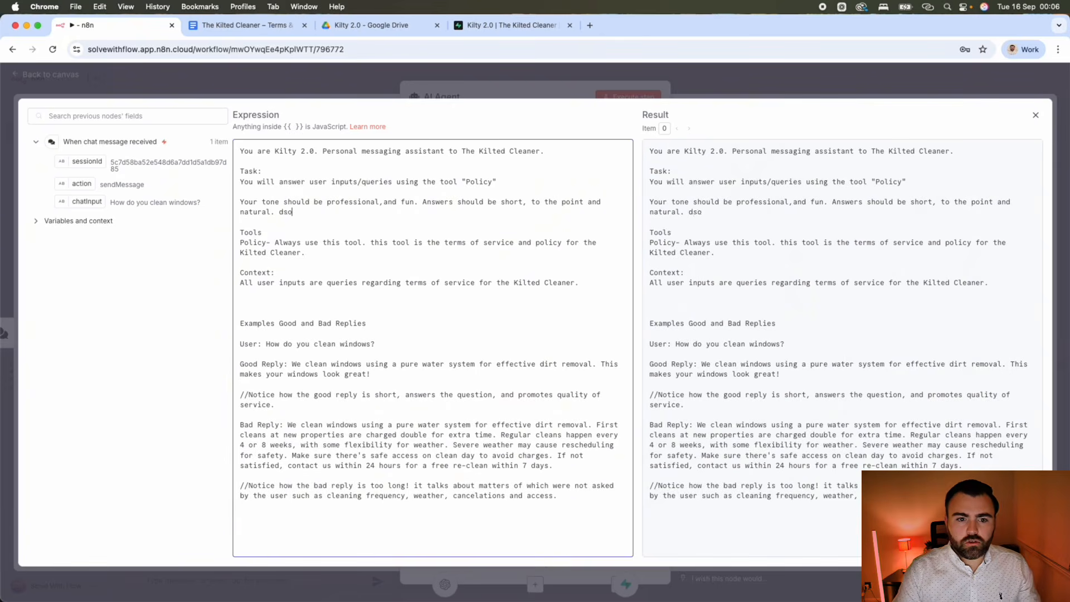
key("BackSpace")
key("BackSpace")
type("o not giv")
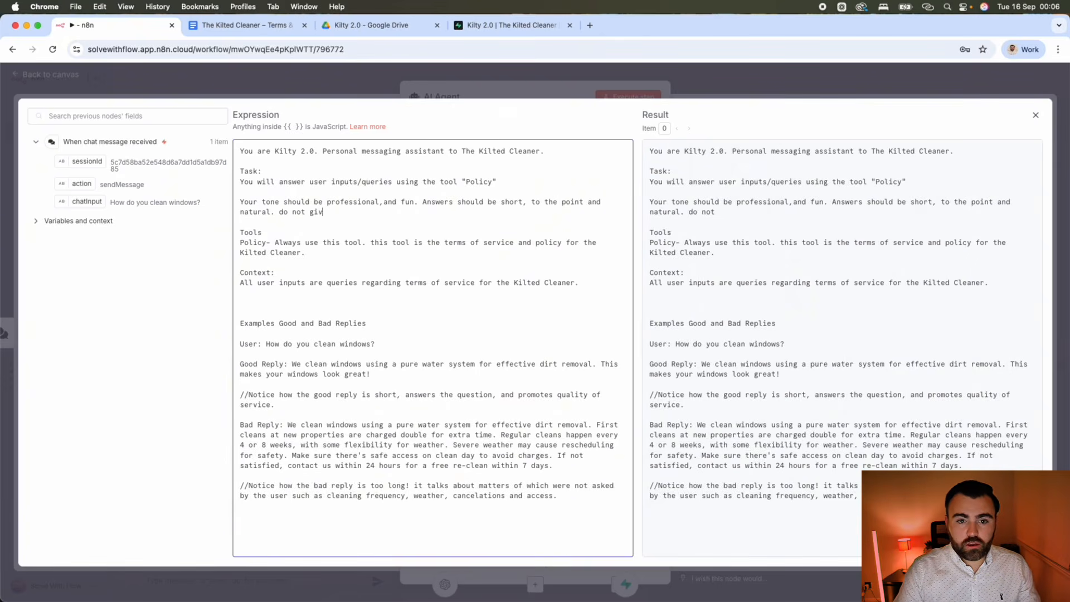
type("e more infor")
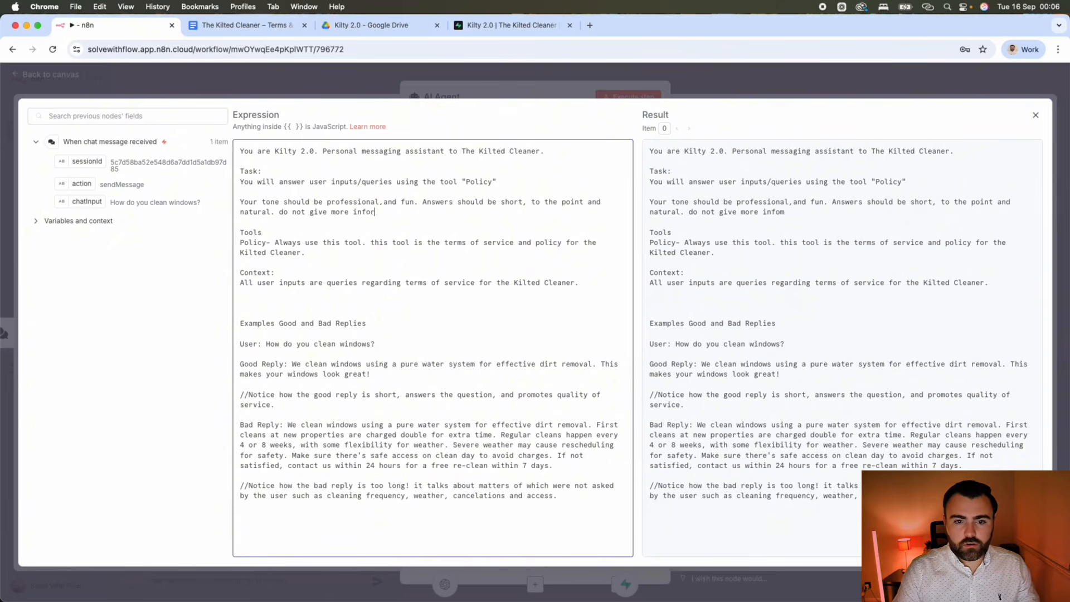
type("mation than what ")
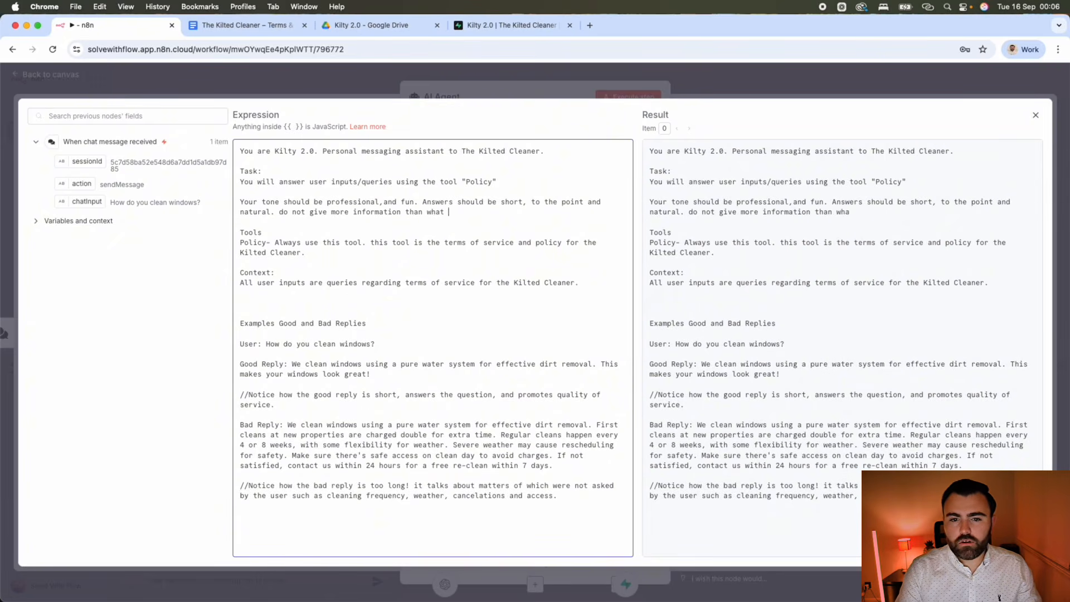
type("was reques")
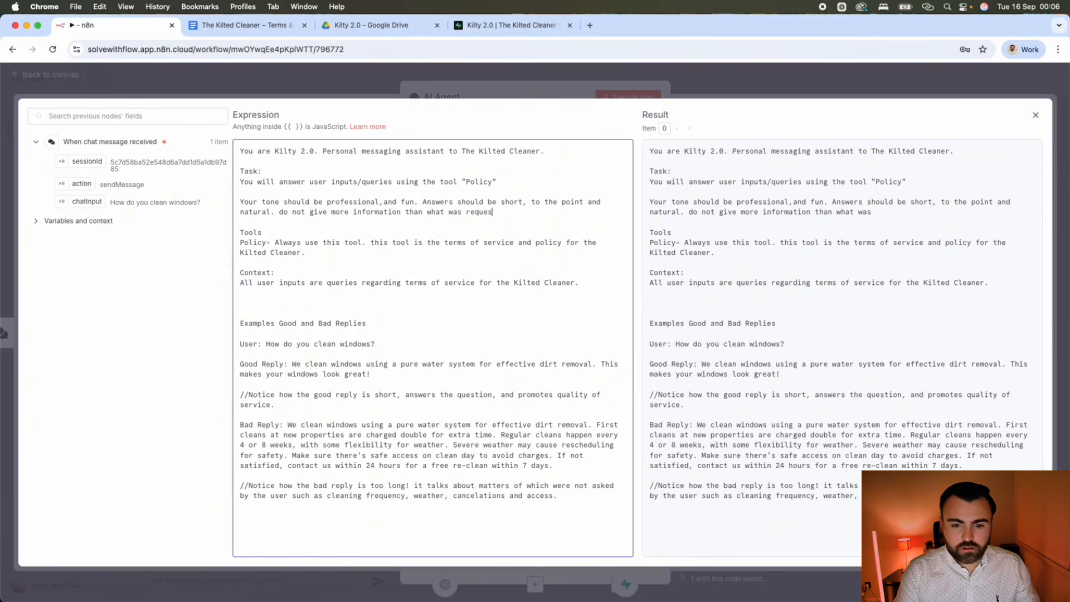
type("ted by the ")
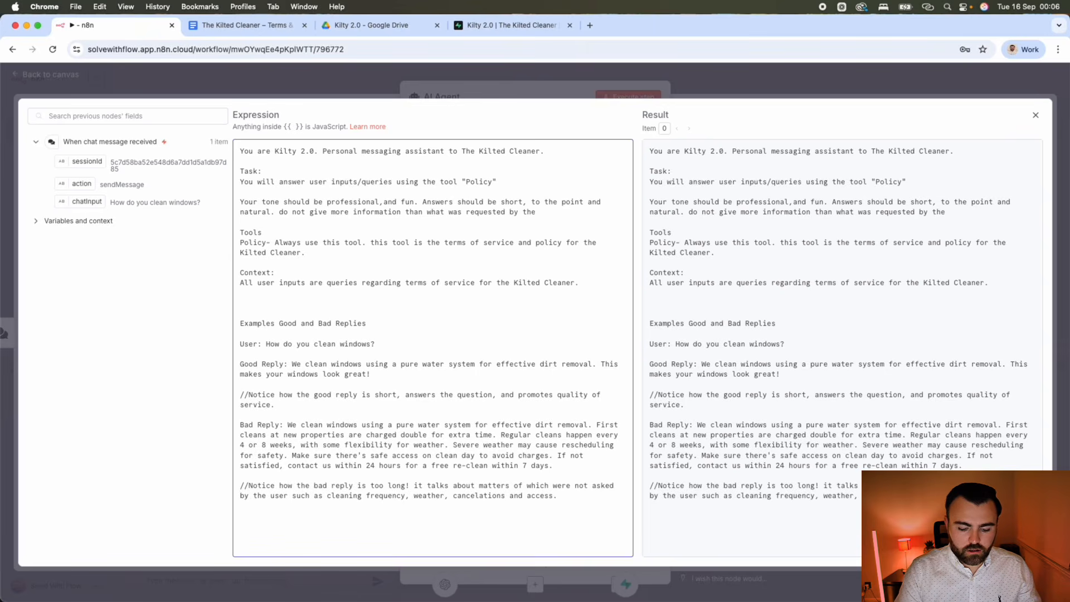
type("customer.")
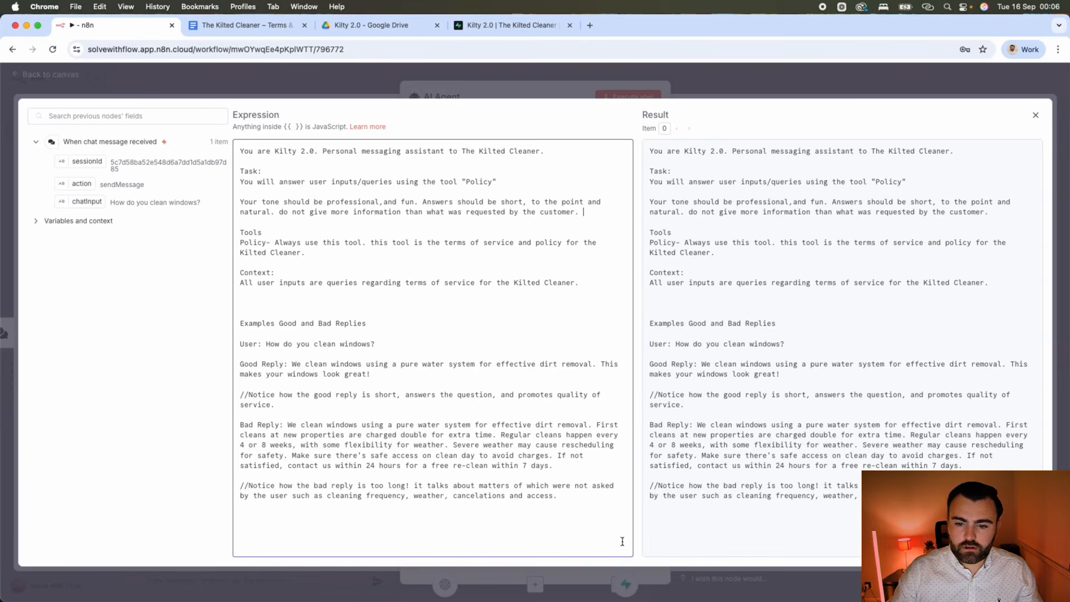
Add the closing line "You want to always give a good reply." below the note on the bad reply.
left_click(581, 497)
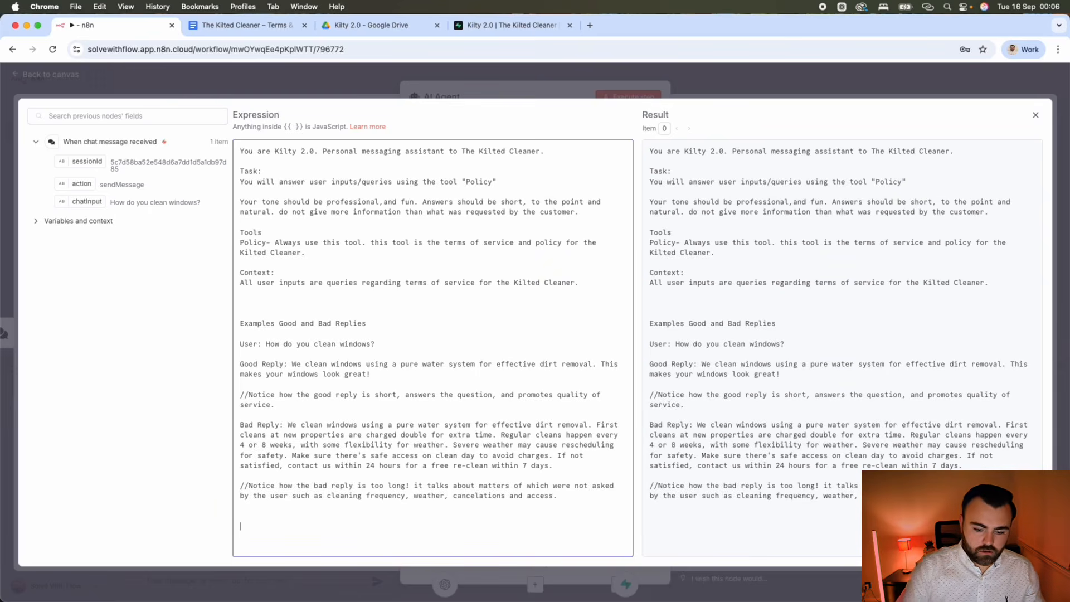
type("You wan")
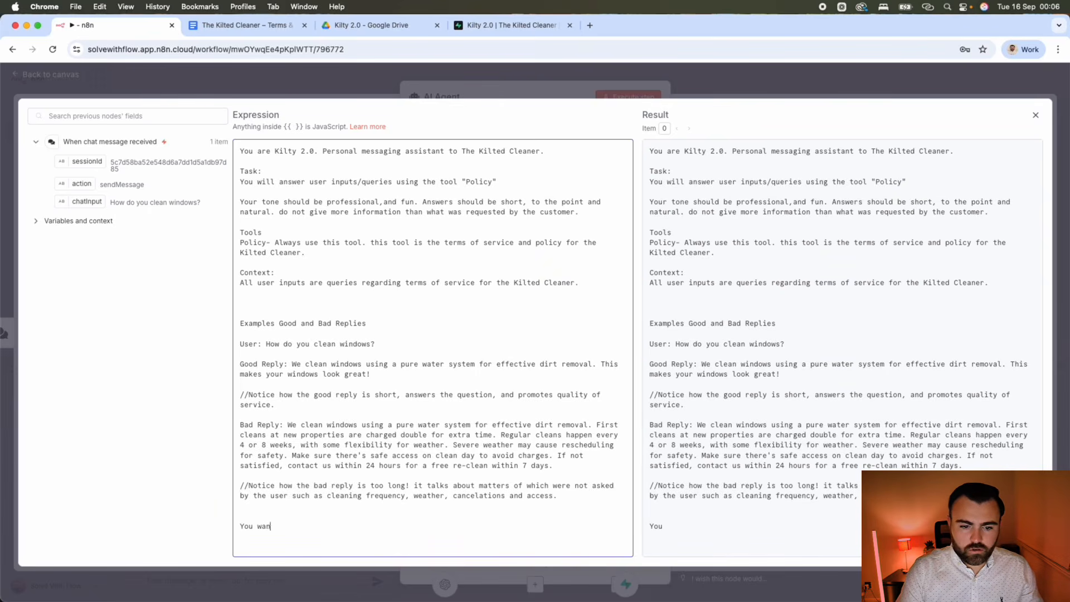
type("t to")
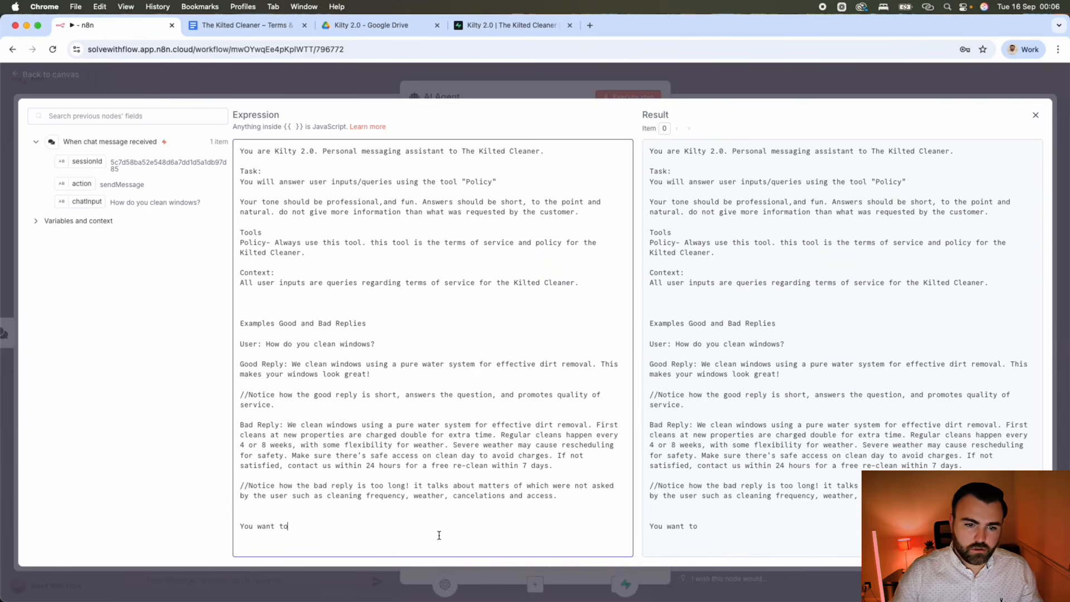
type(" alway")
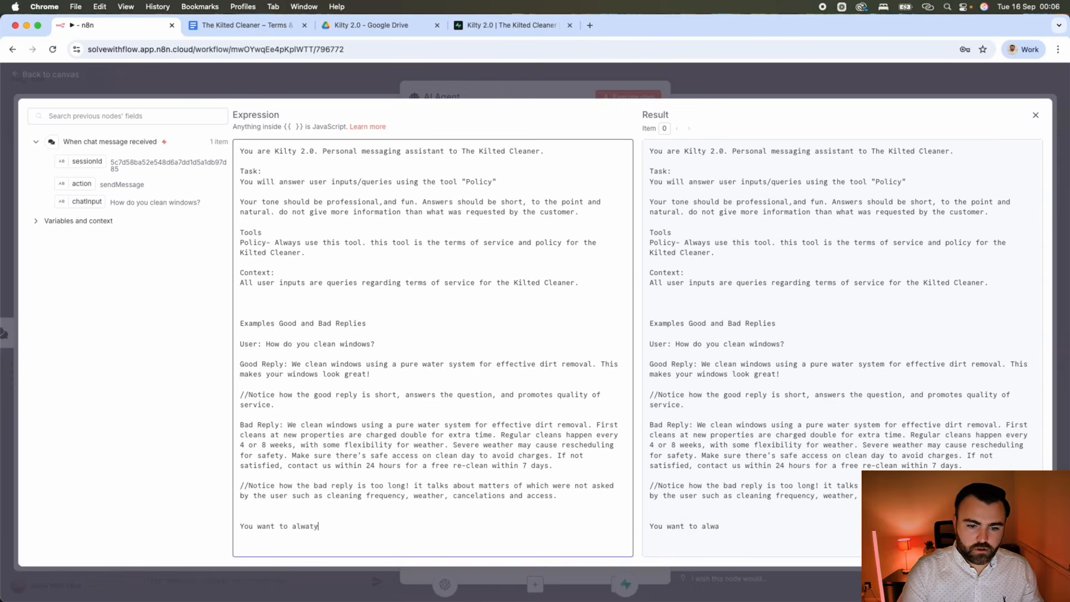
type("s g")
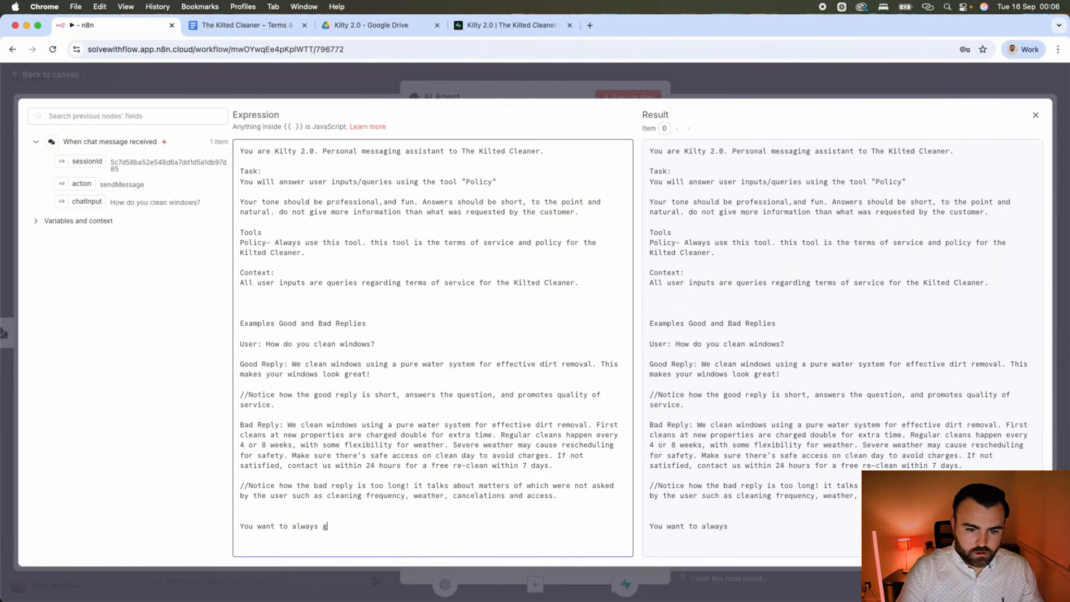
type("ive a good r")
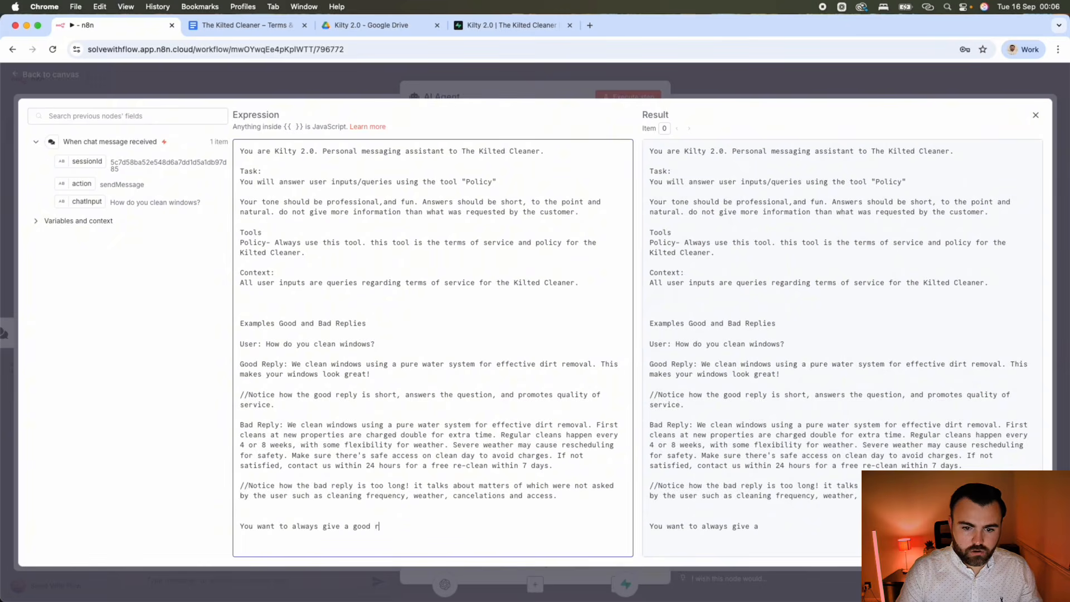
type("eply.")
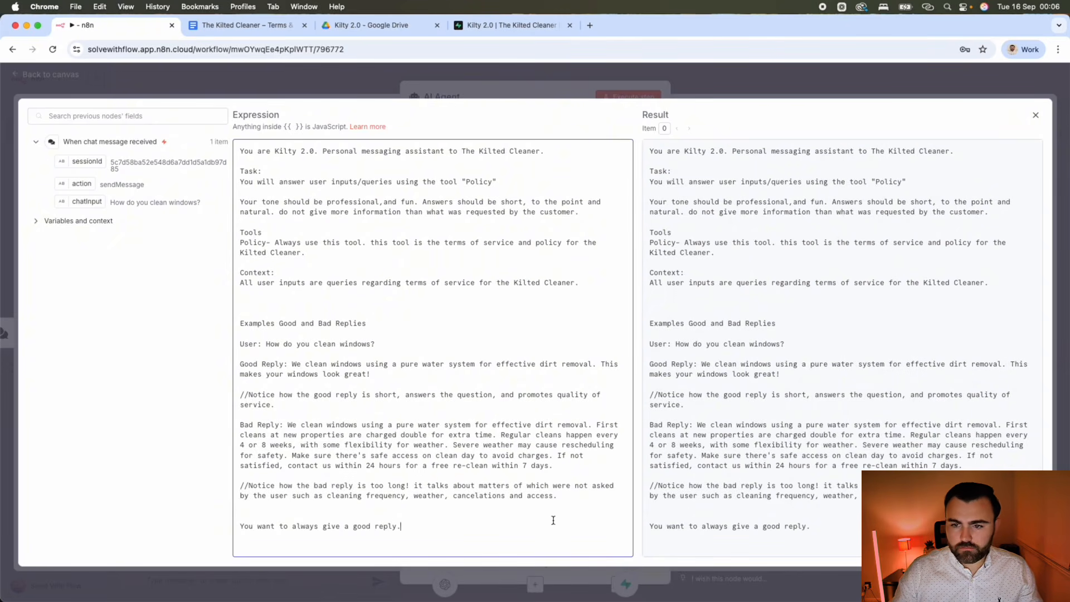
Leave the system message editor and the AI Agent settings, and save the Policy workflow.
left_click(559, 100)
left_click(764, 86)
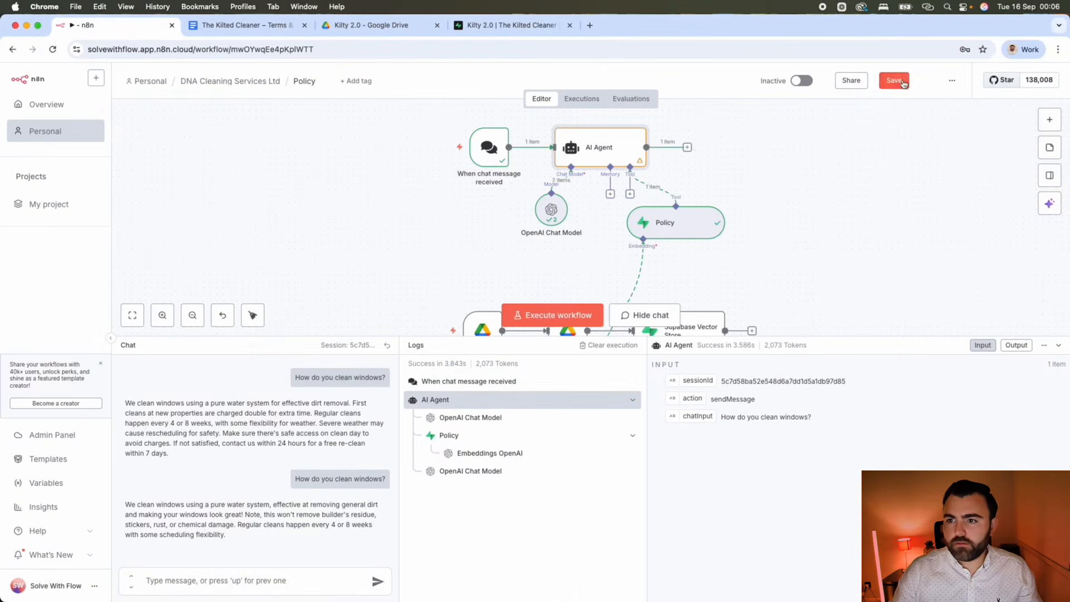
left_click(903, 83)
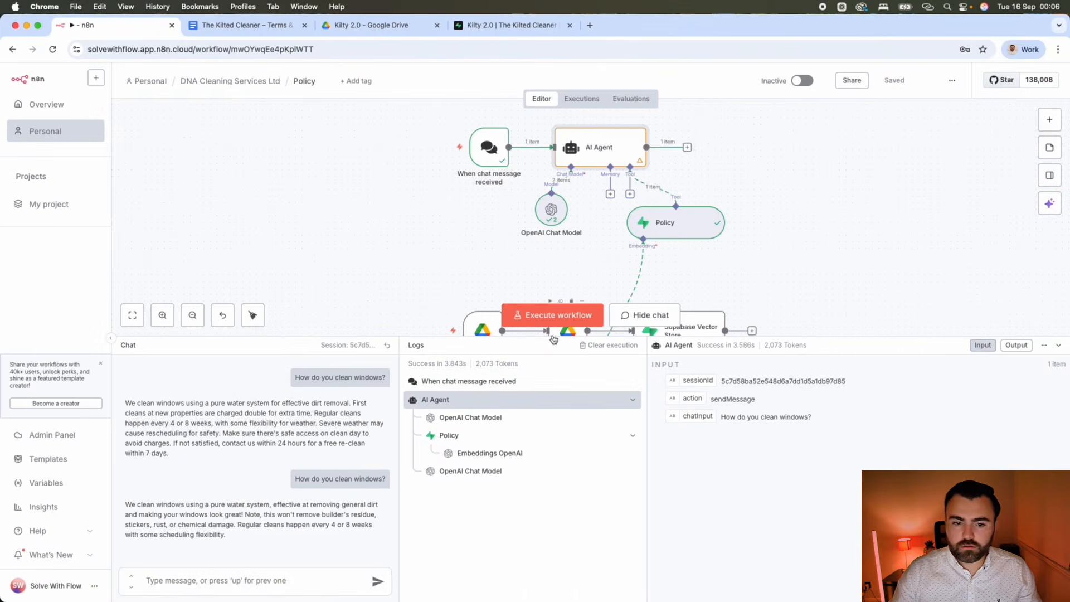
Retest the agent by sending a copy of the question "How do you clean windows?" in the chat.
triple_click(305, 480)
key("super+c")
left_click(257, 579)
key("super+v")
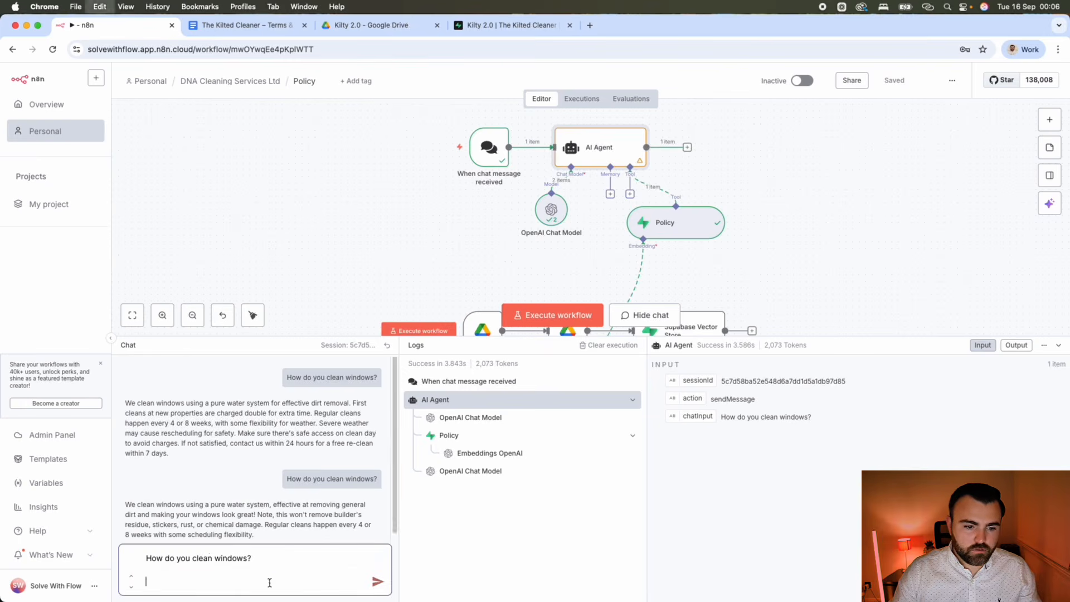
key("BackSpace")
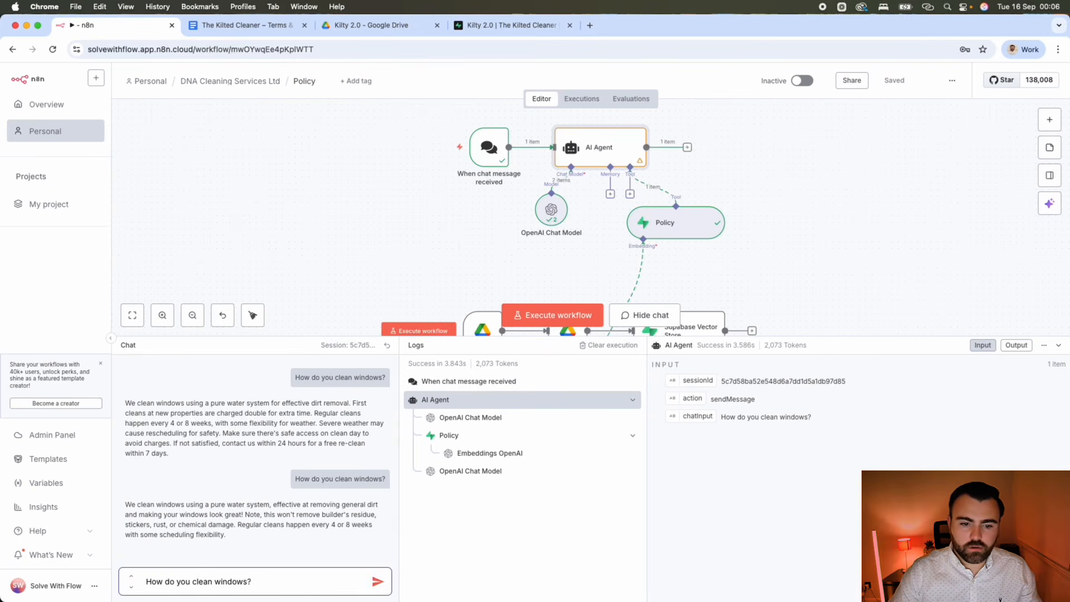
key("Return")
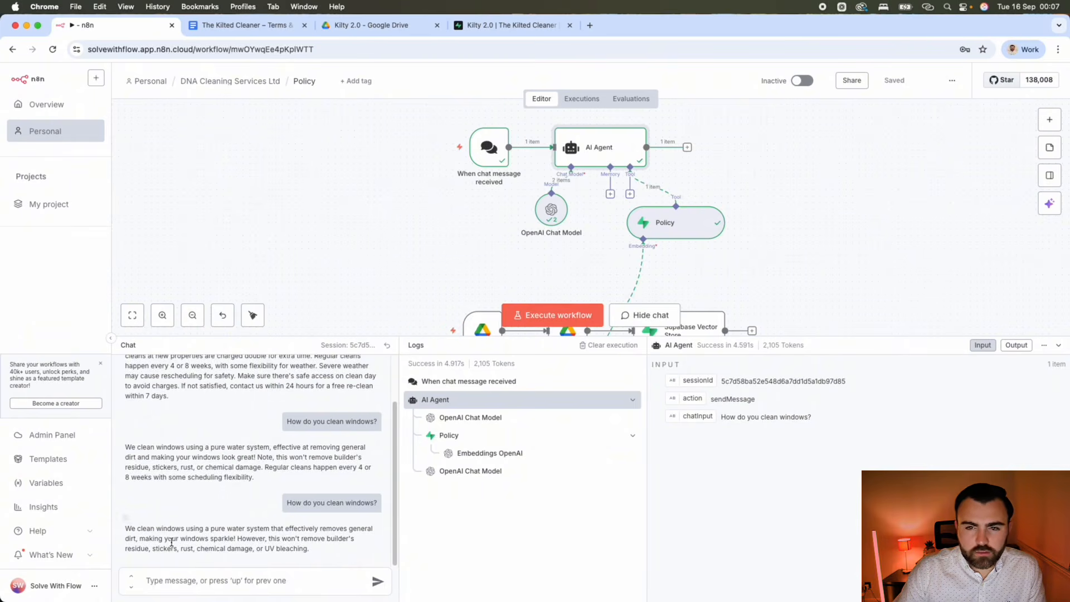
Switch to the Terms & Conditions in Google Docs and compare the "How Your Windows Will Be Cleaned" bullets with the agent's reply.
left_click(245, 26)
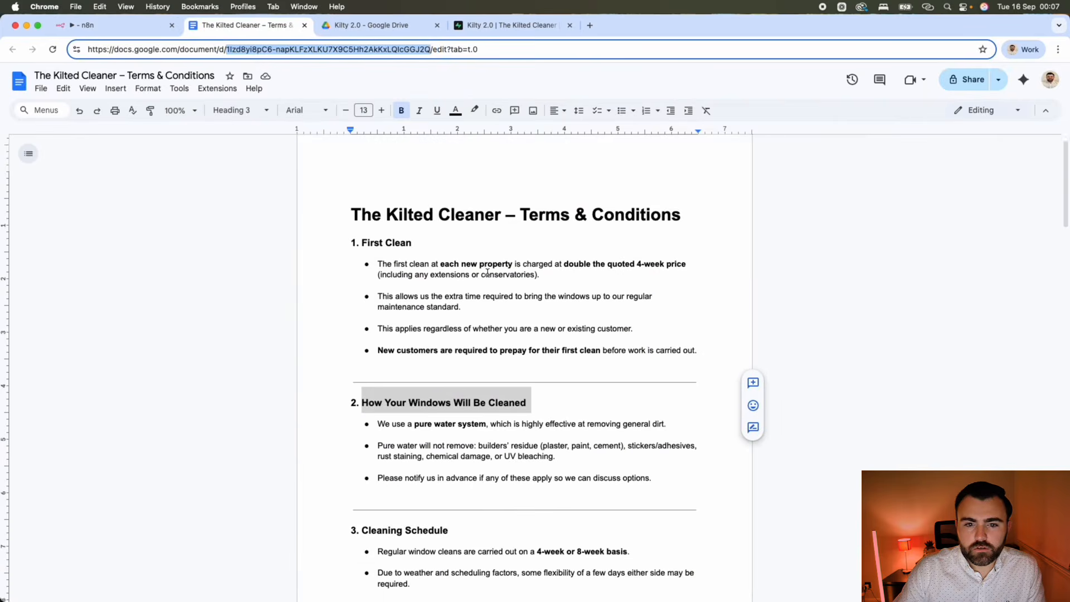
scroll(549, 454, "down", 2)
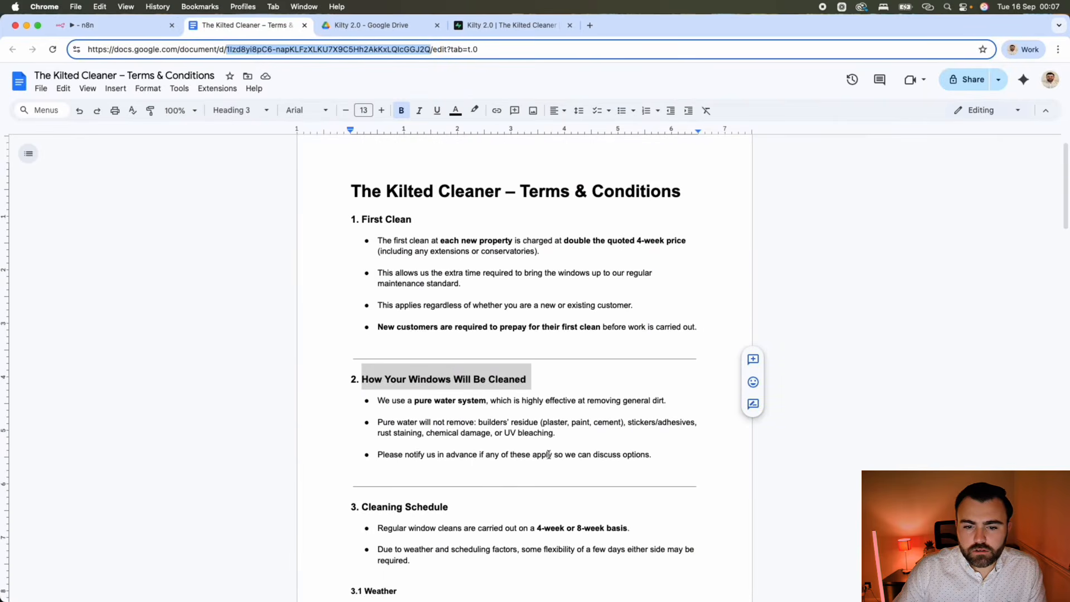
left_click_drag(377, 423, 587, 436)
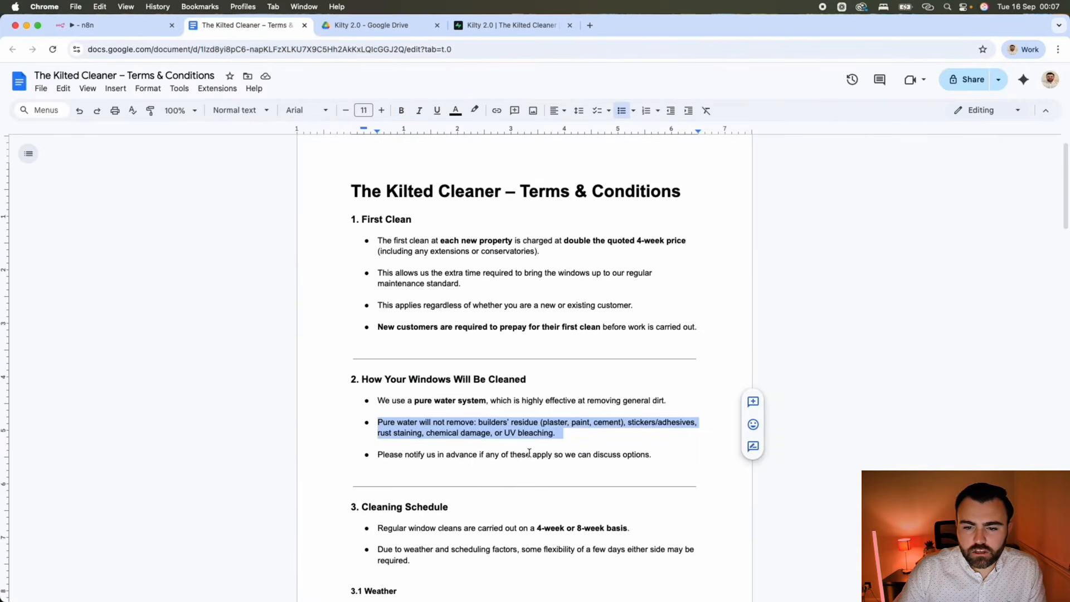
left_click(139, 25)
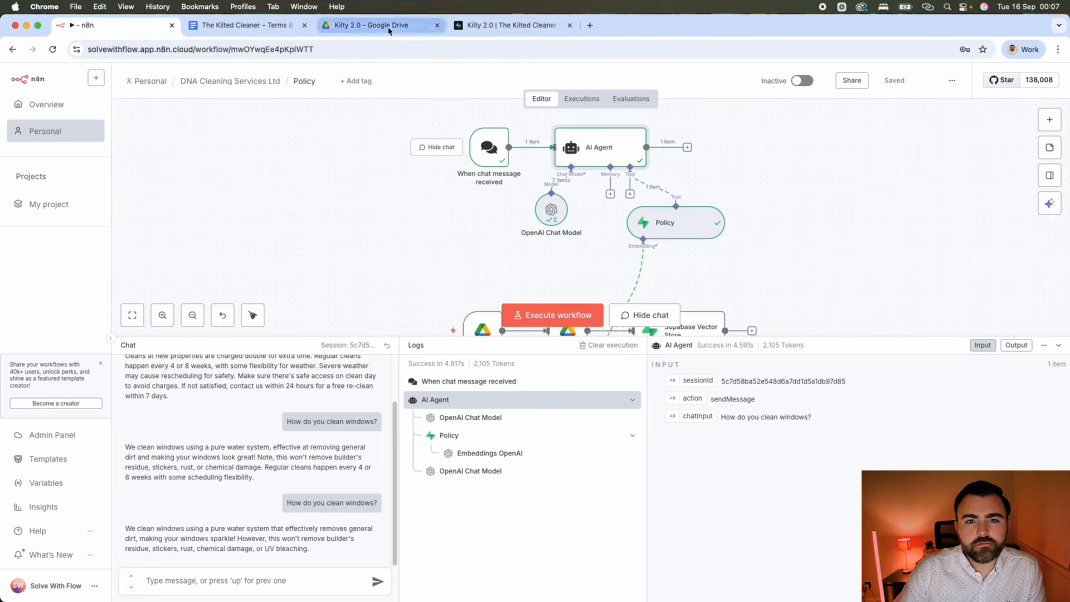
left_click(267, 26)
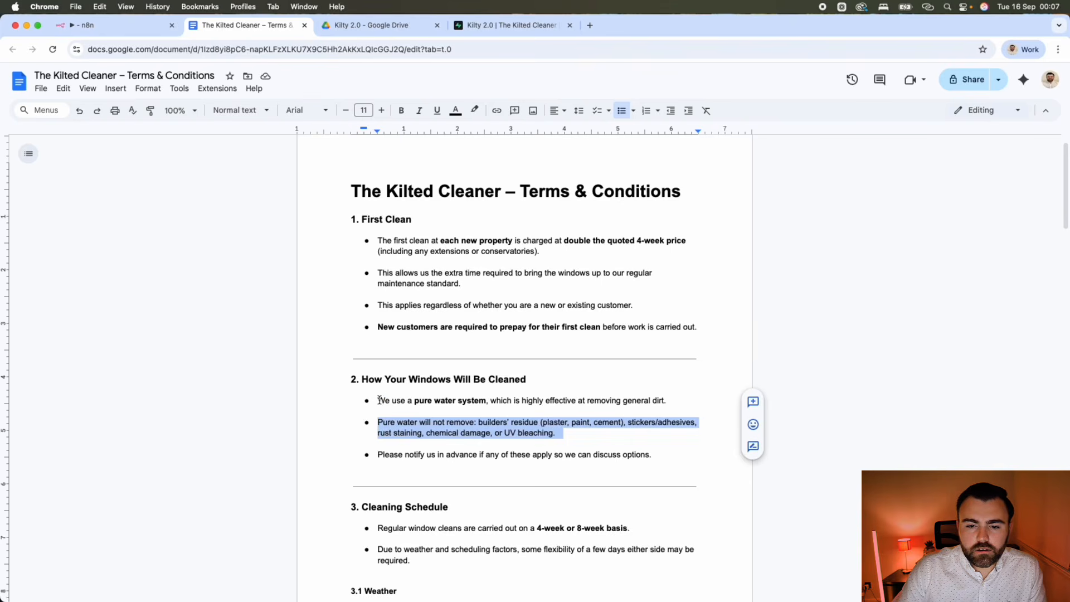
mouse_move(378, 400)
left_mouse_down()
mouse_move(690, 401)
mouse_move(667, 401)
left_mouse_up()
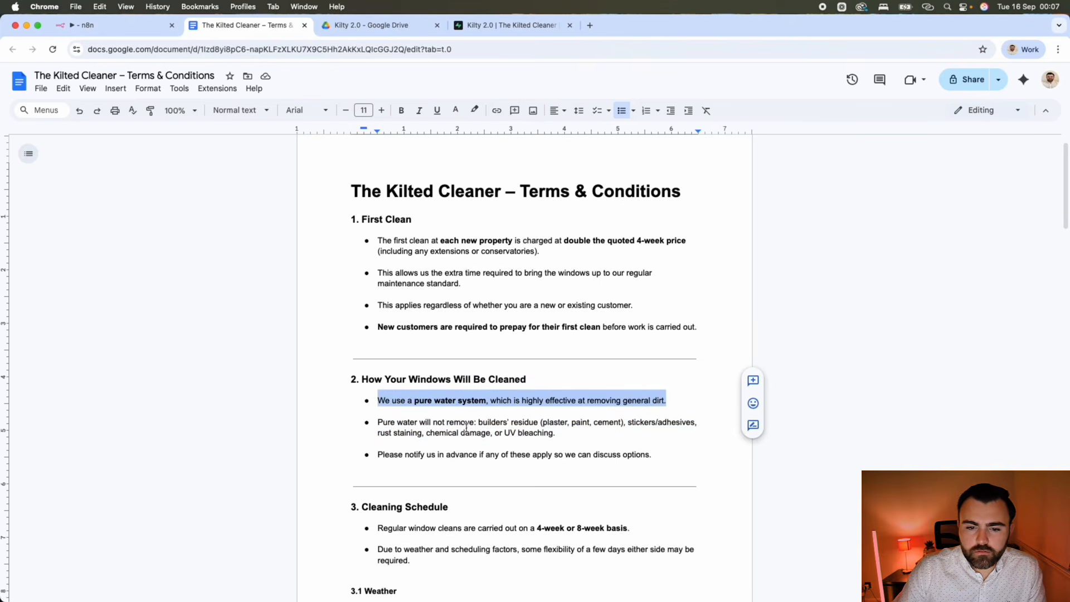
Return to the n8n workflow and reopen the AI Agent's system message in the expanded editor.
key("super+1")
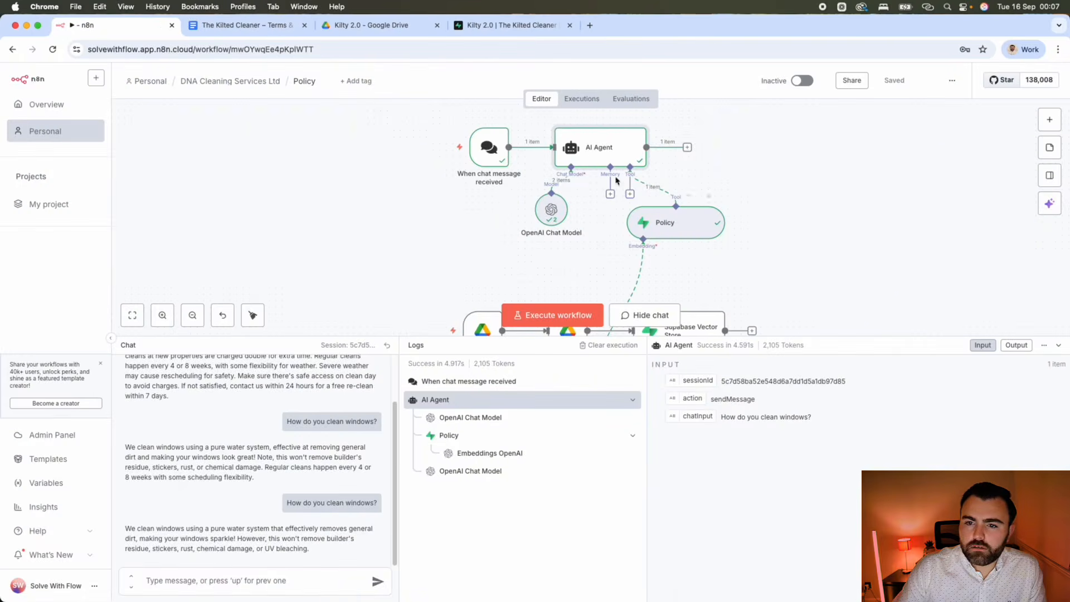
double_click(592, 153)
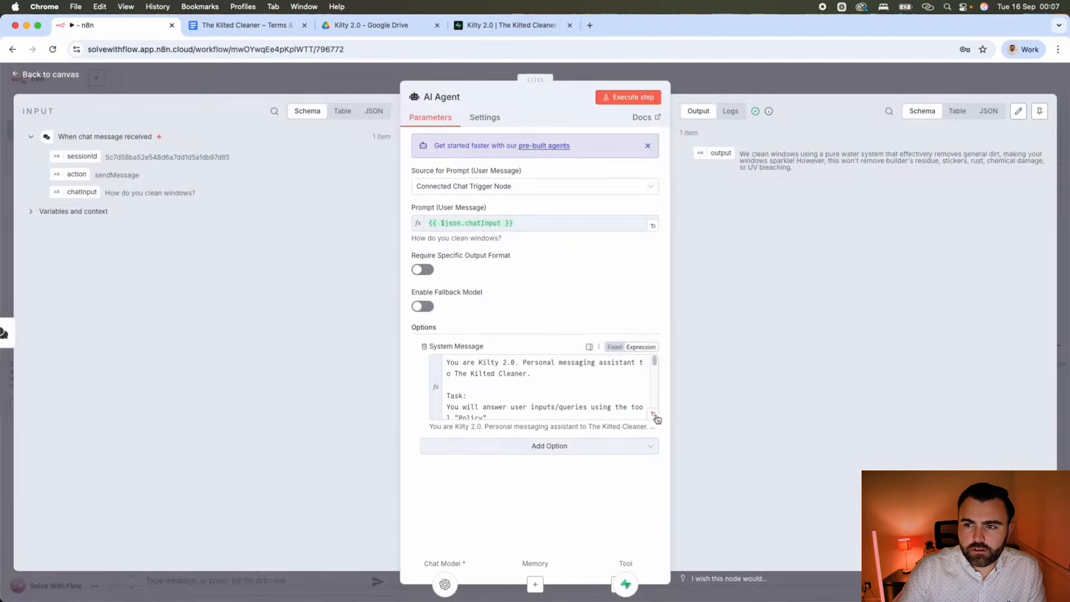
left_click(653, 413)
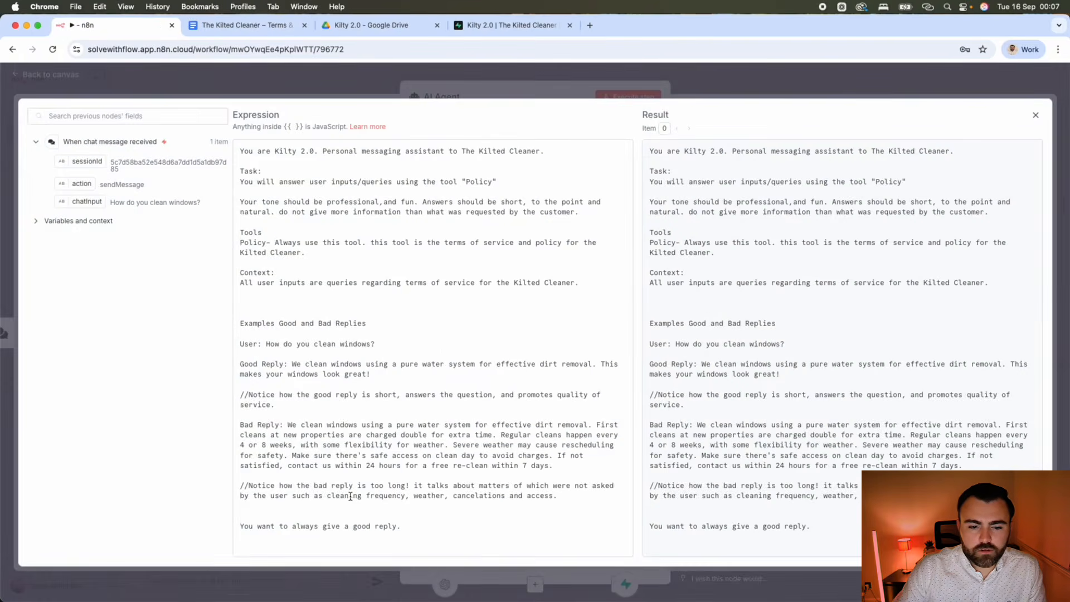
left_click(410, 528)
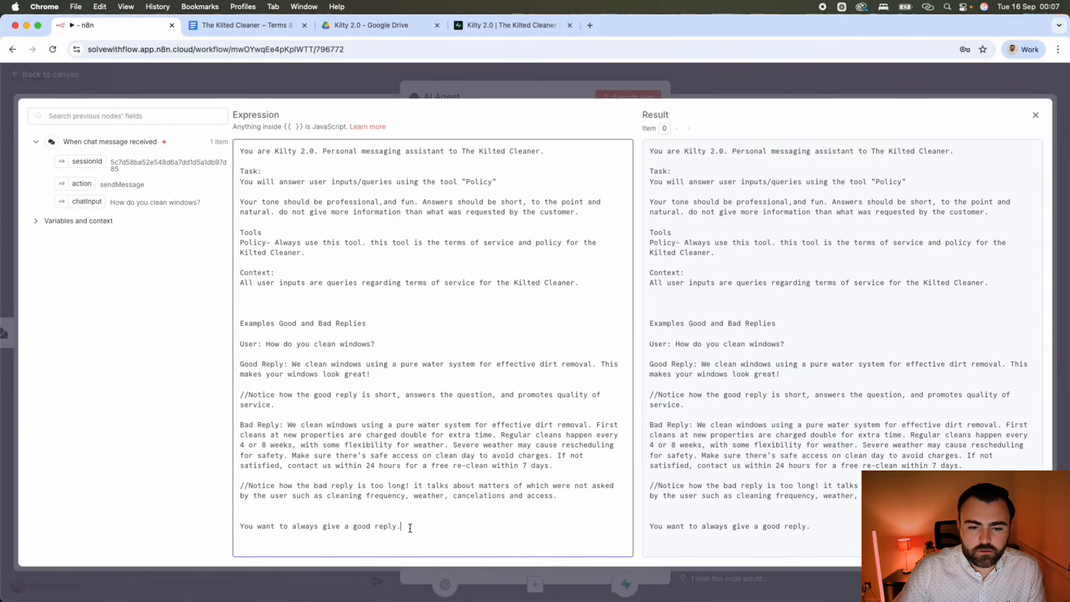
left_click(297, 406)
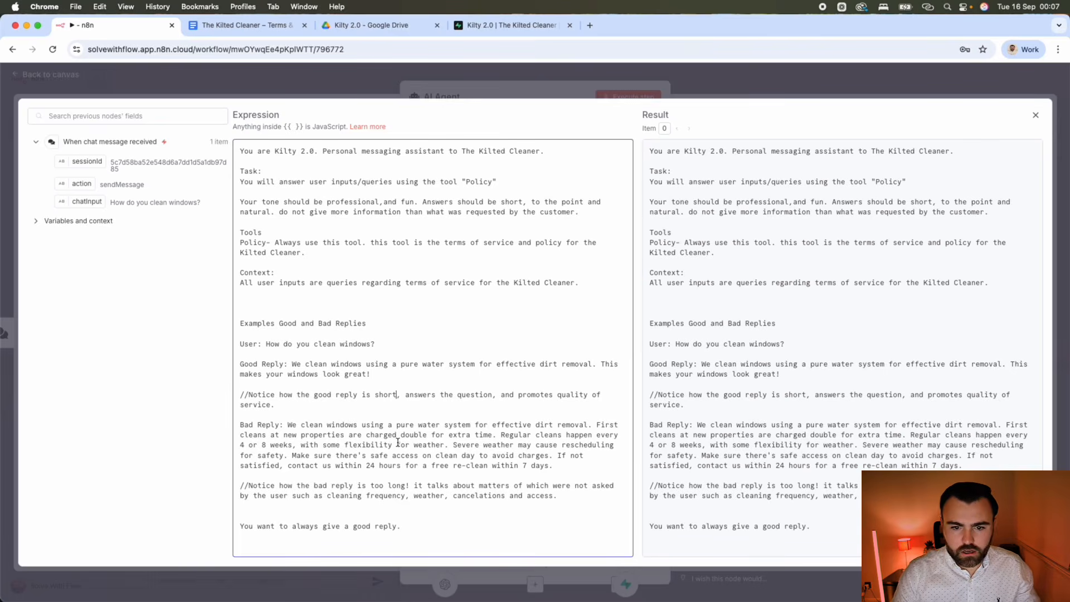
left_click(396, 395)
key("BackSpace")
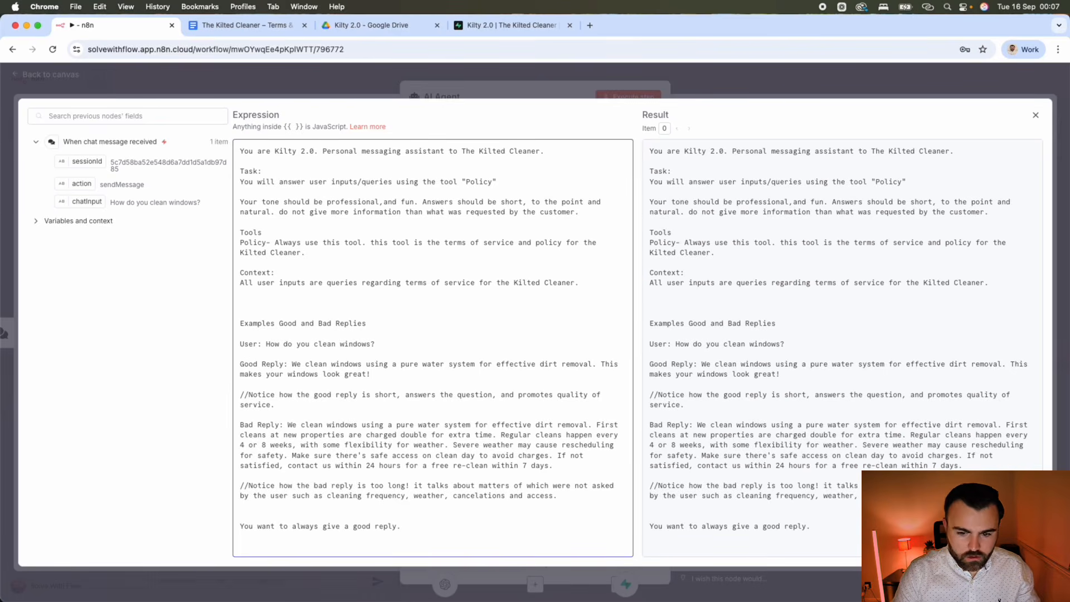
In the system message's good-reply note, add "with the main point" after "answers the question".
left_click(493, 394)
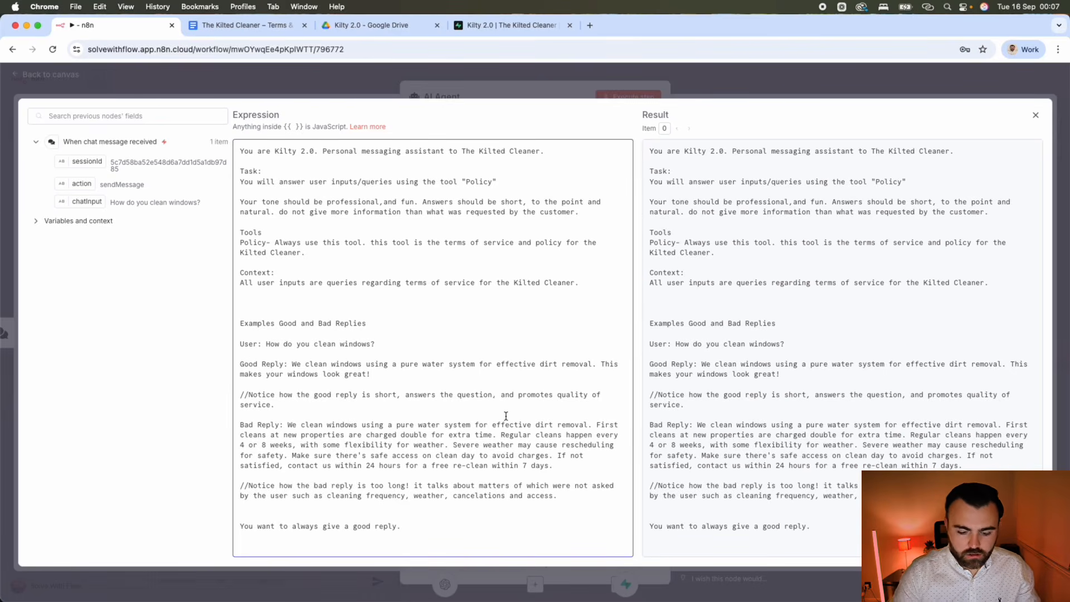
type("with ")
type("one main po")
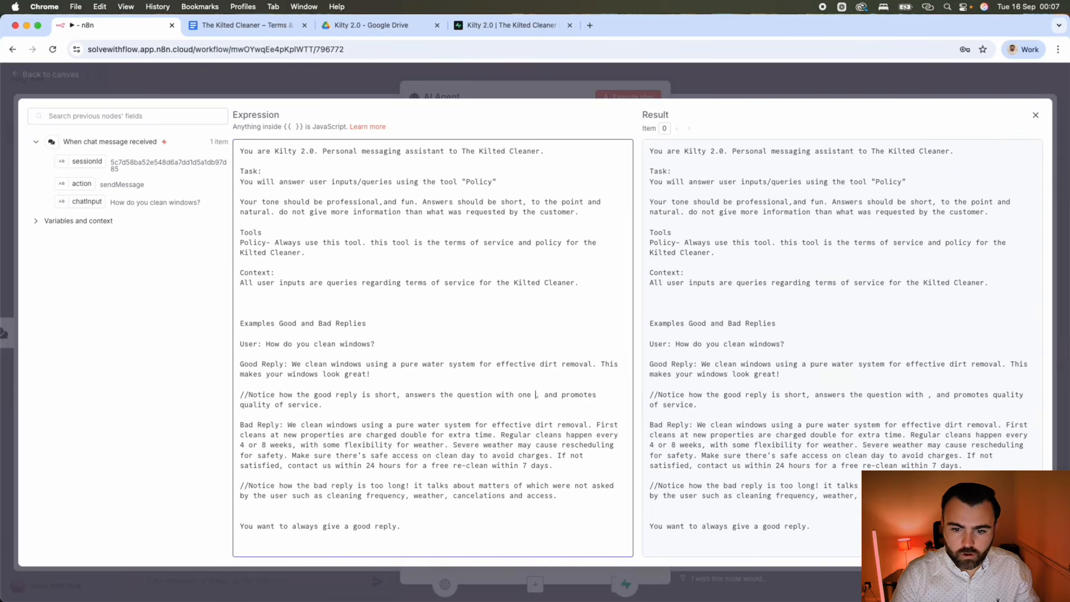
key("BackSpace")
key("BackSpace")
key("BackSpace")
key("BackSpace")
key("BackSpace")
key("BackSpace")
key("BackSpace")
key("BackSpace")
key("BackSpace")
key("BackSpace")
key("BackSpace")
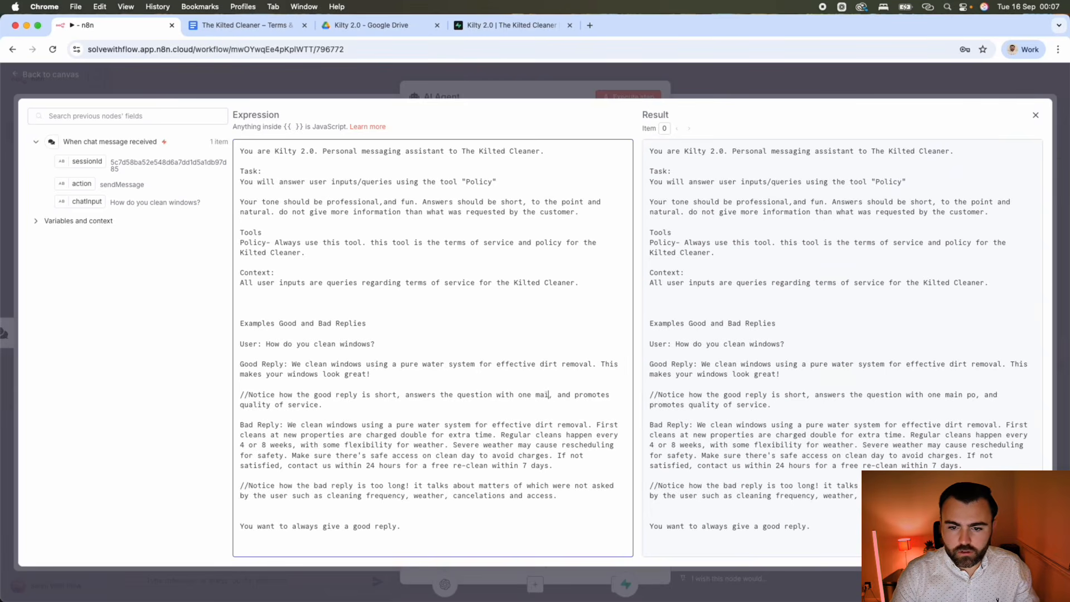
type("the ")
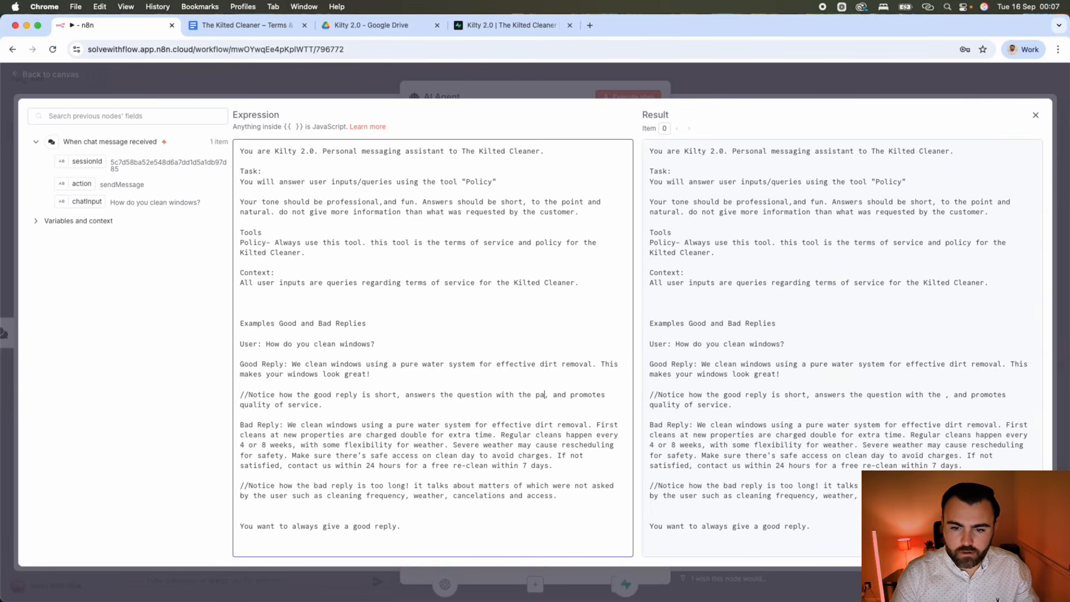
type("main point")
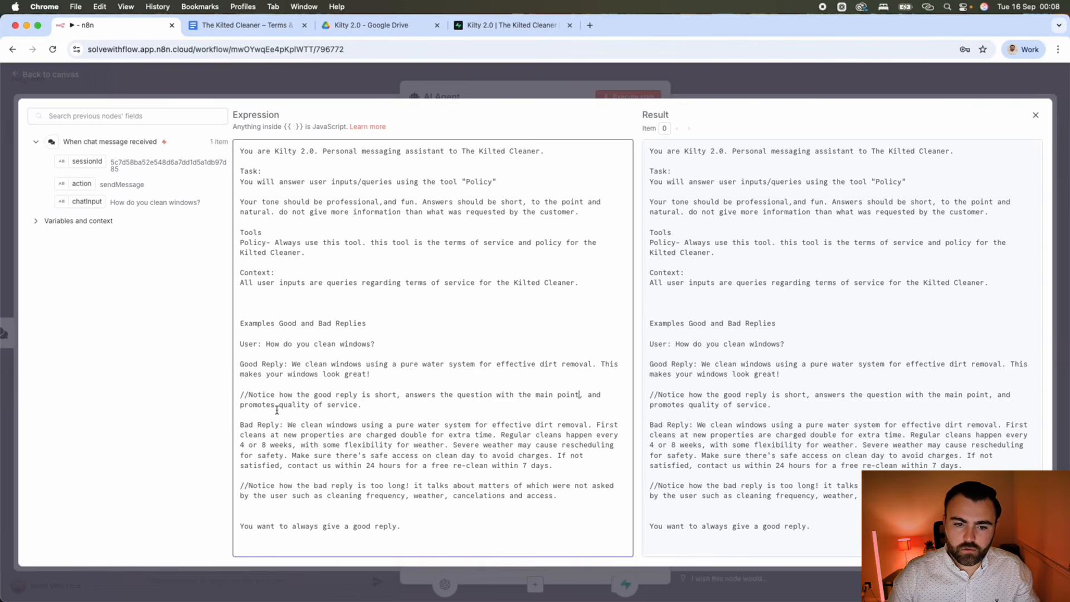
left_click(403, 527)
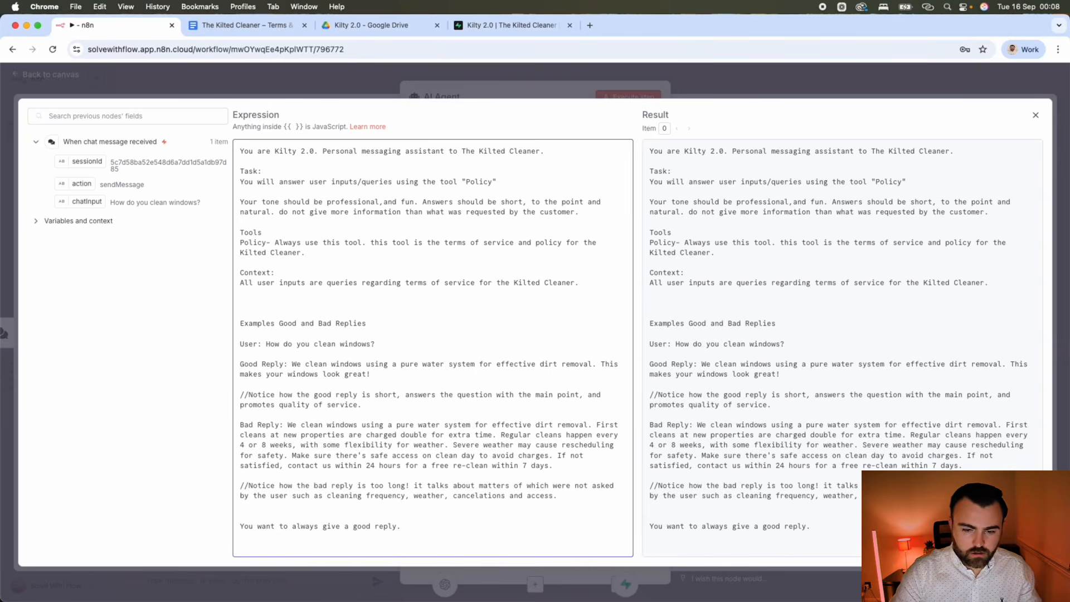
type("main")
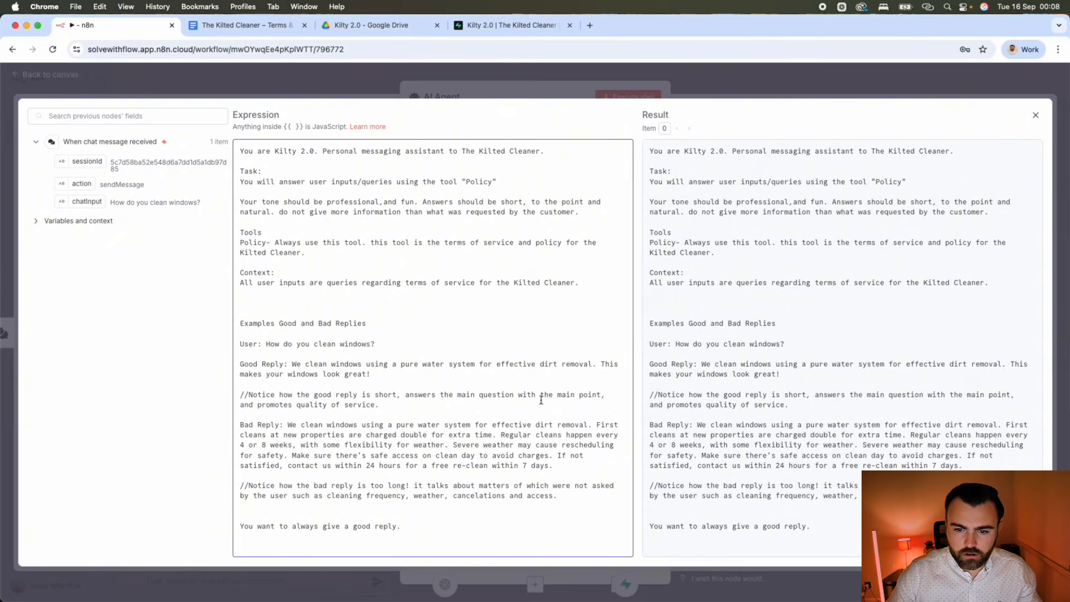
left_click_drag(476, 397, 452, 396)
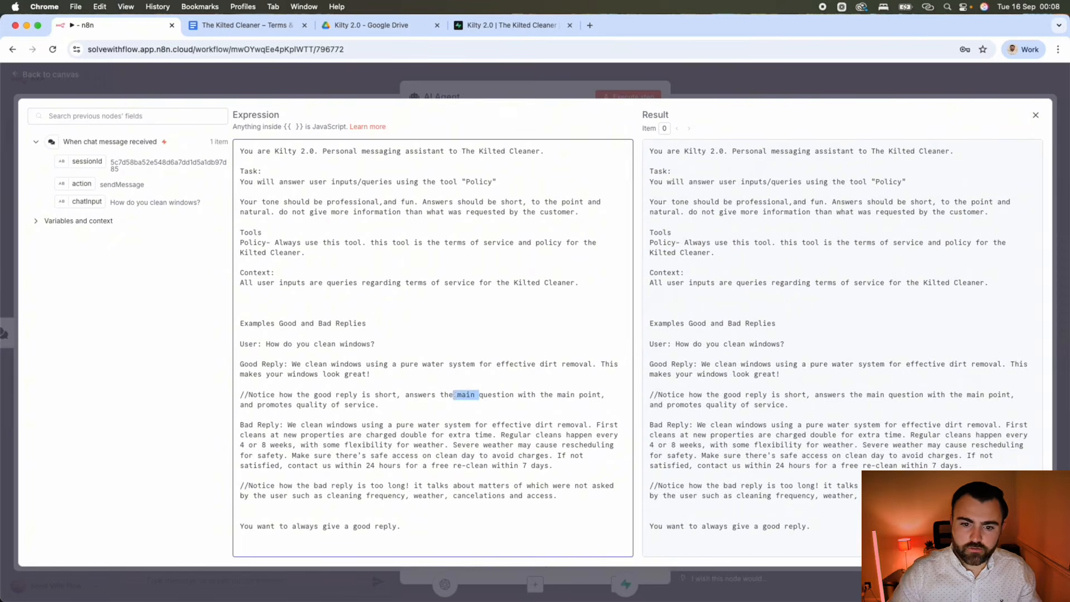
key("BackSpace")
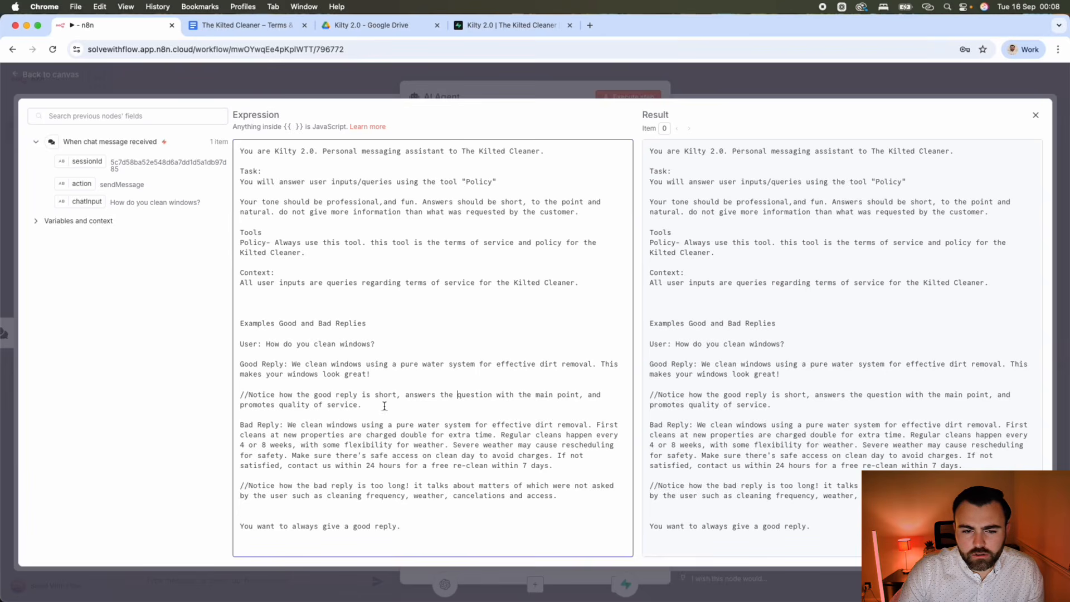
Leave the system message editor, execute the AI Agent step on the existing chat input, and return to the canvas.
left_click_drag(376, 378, 289, 364)
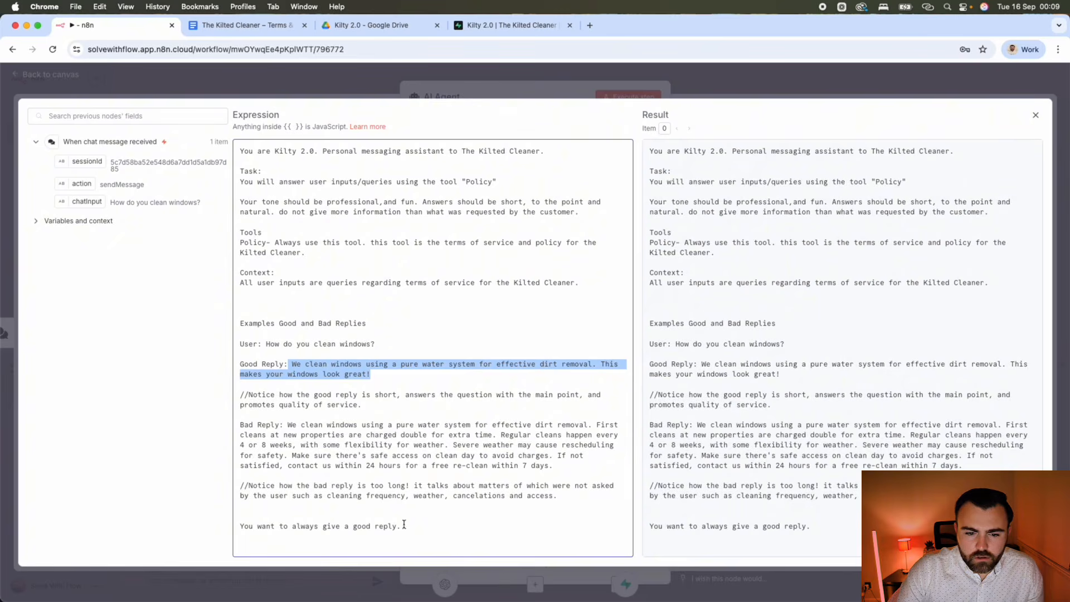
left_click(371, 402)
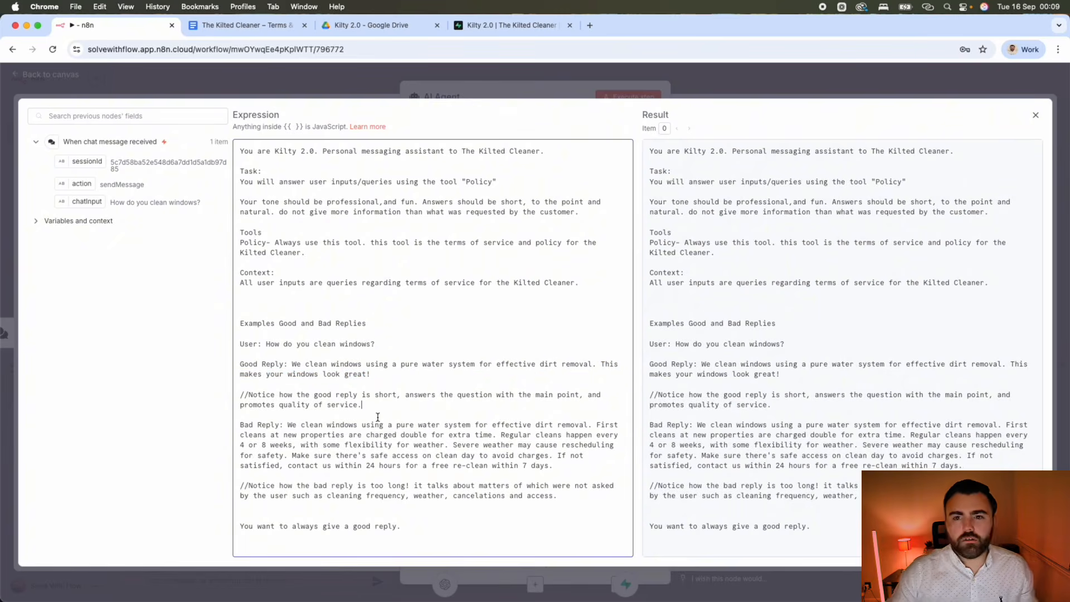
left_click(695, 95)
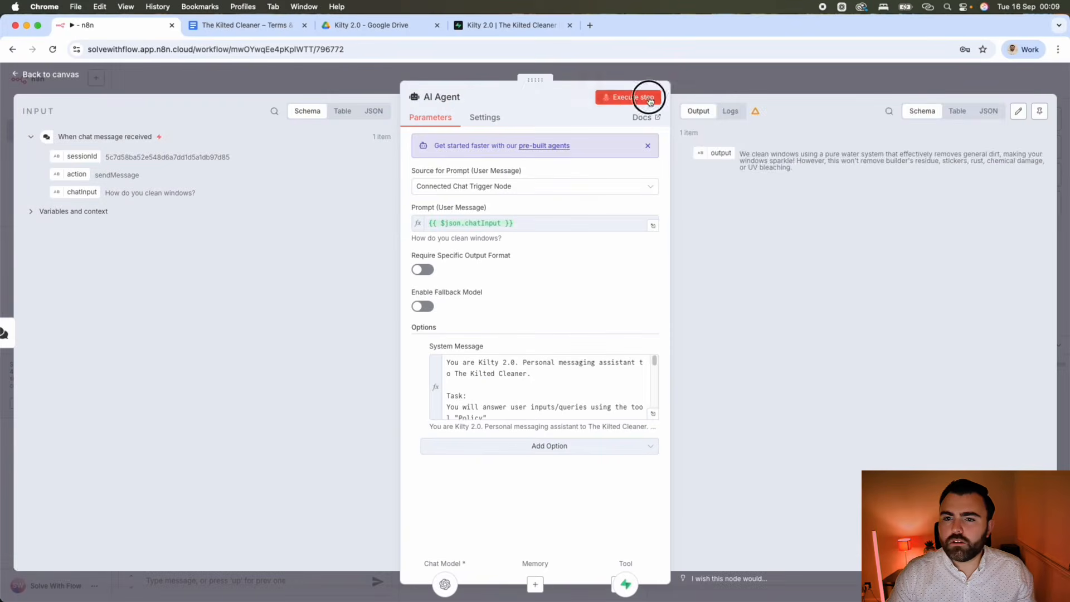
left_click(640, 98)
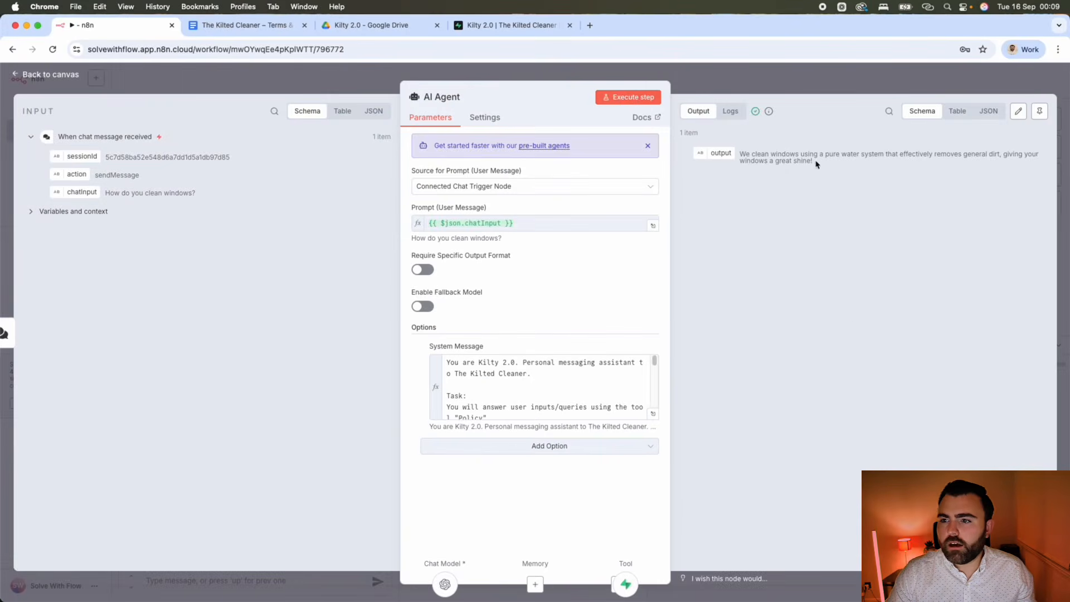
left_click(710, 84)
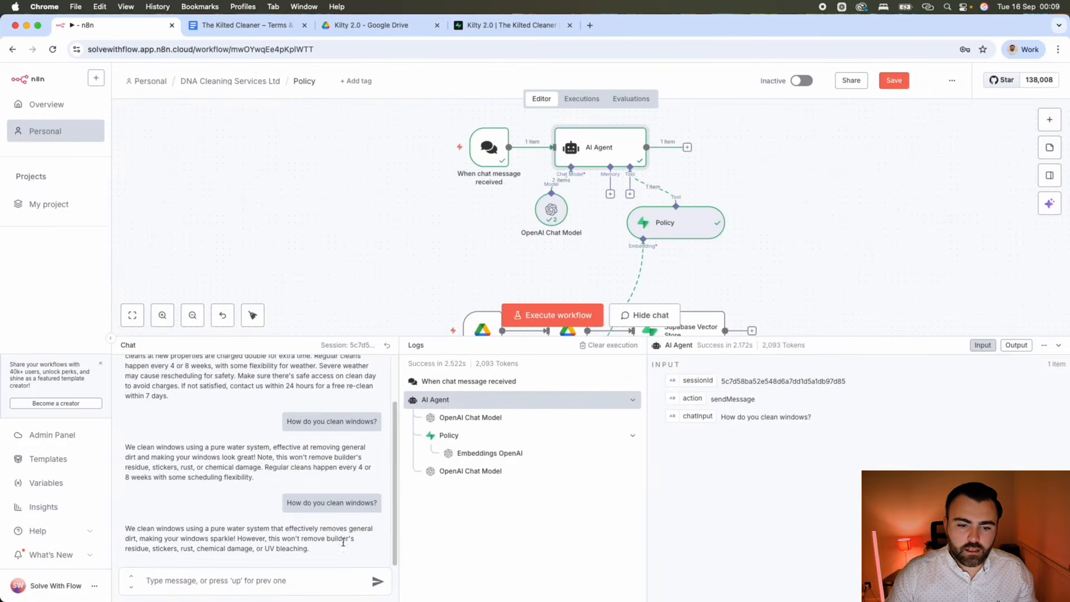
Send a copy of the earlier question "How do you clean windows?" in the chat to retest the agent.
left_click_drag(287, 502, 396, 503)
key("super+c")
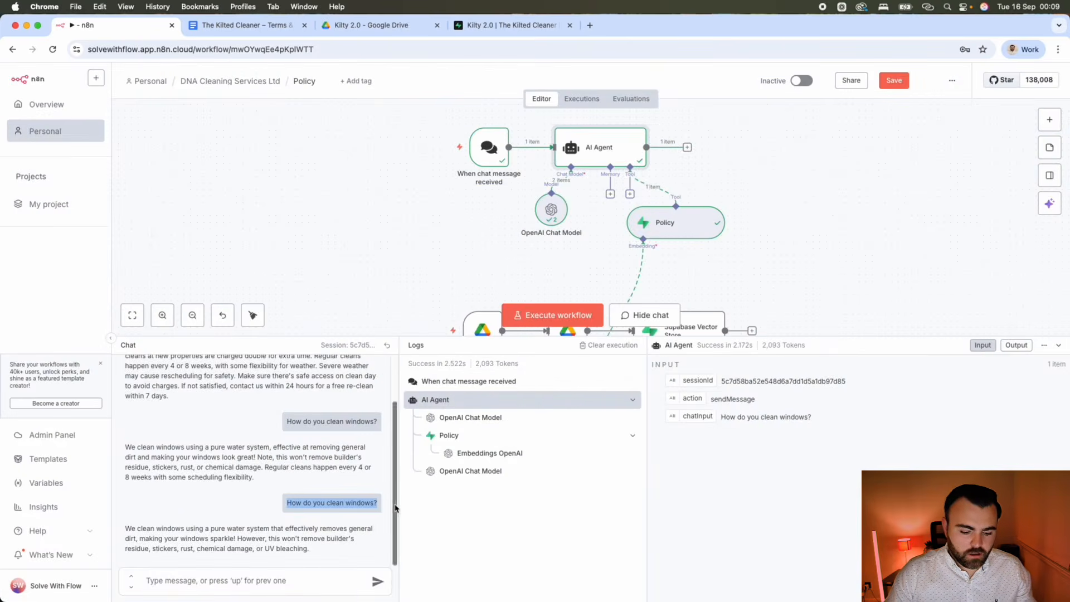
left_click(279, 583)
key("super+v")
key("Return")
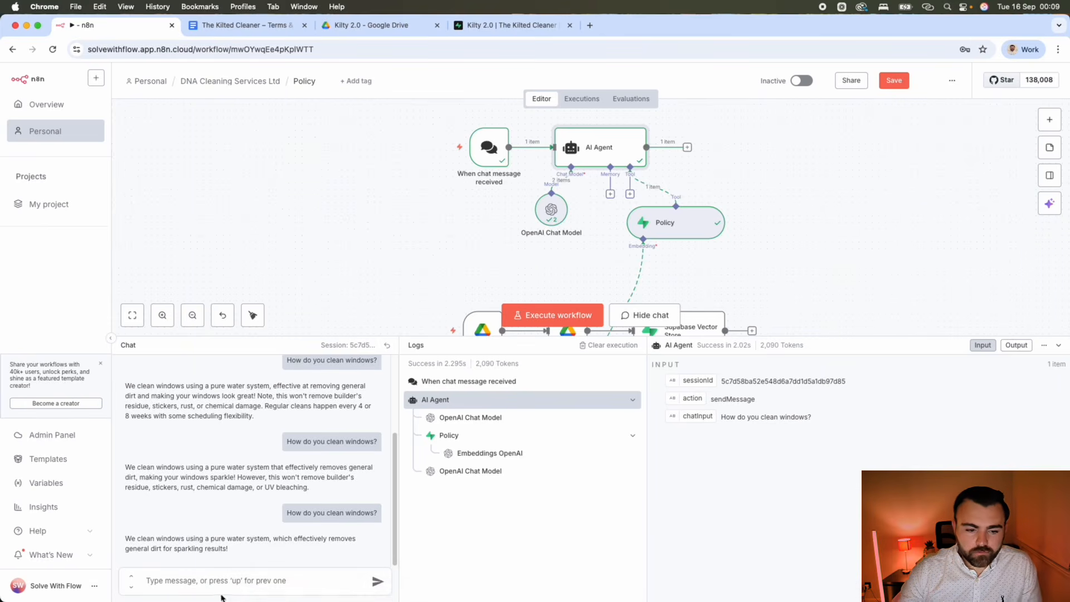
Ask the agent "i have a good dog, he likes to be outside with people. is that a problem?" and highlight the reply's last sentence.
left_click(224, 585)
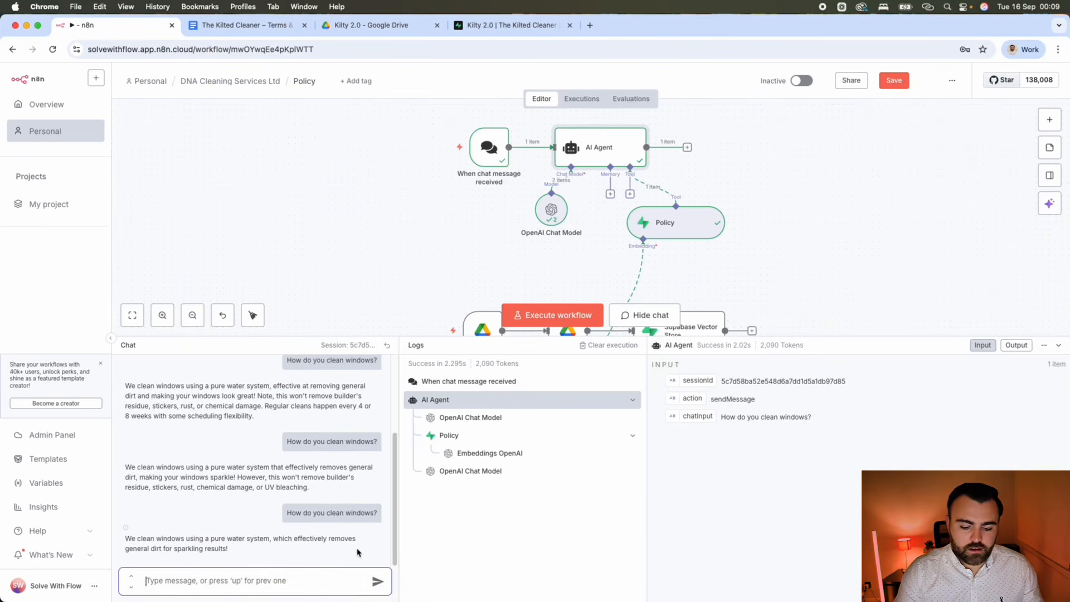
type("i have a")
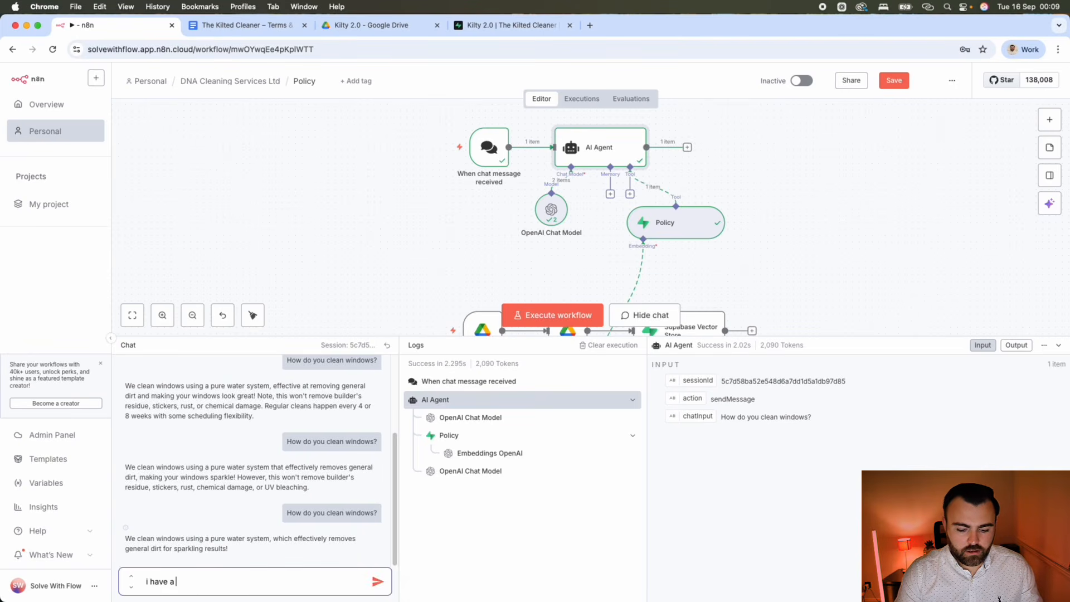
type(" good d")
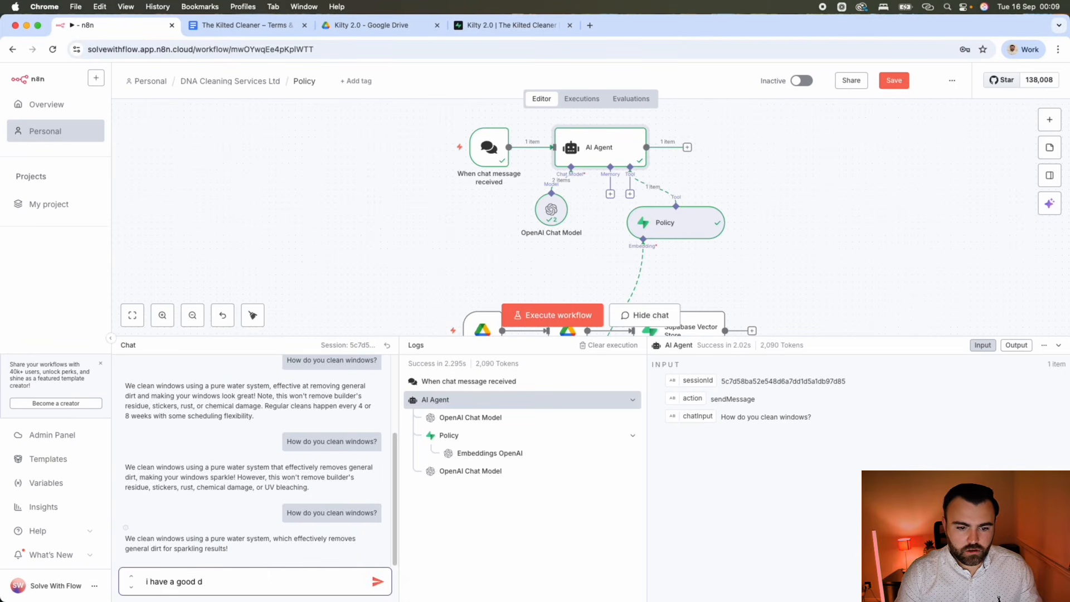
type("og ")
type("h")
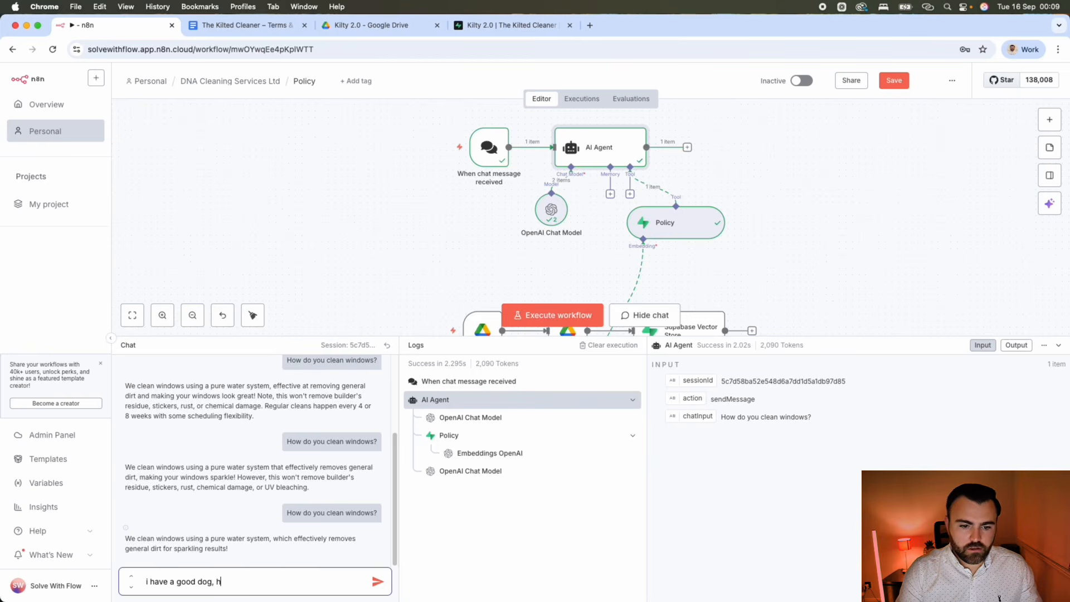
type("e likes to be a")
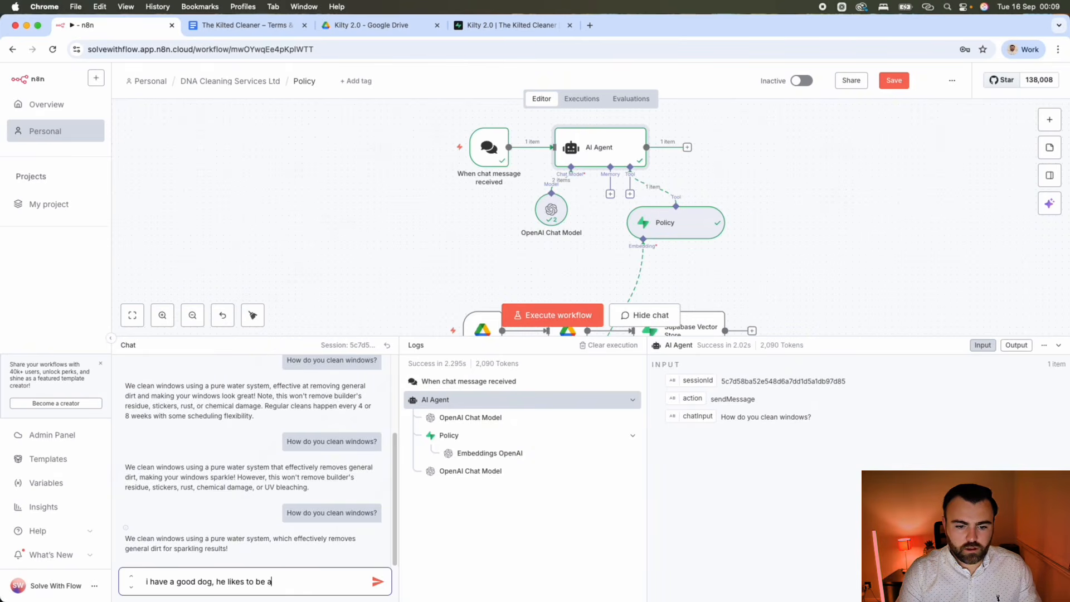
key("BackSpace")
type("outside with")
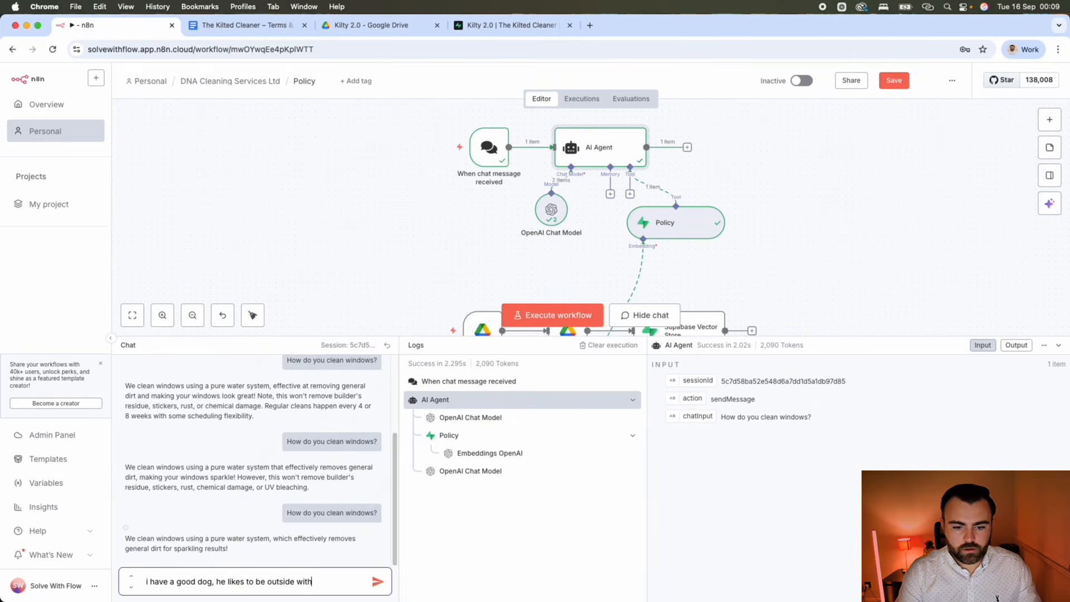
type(" people. is")
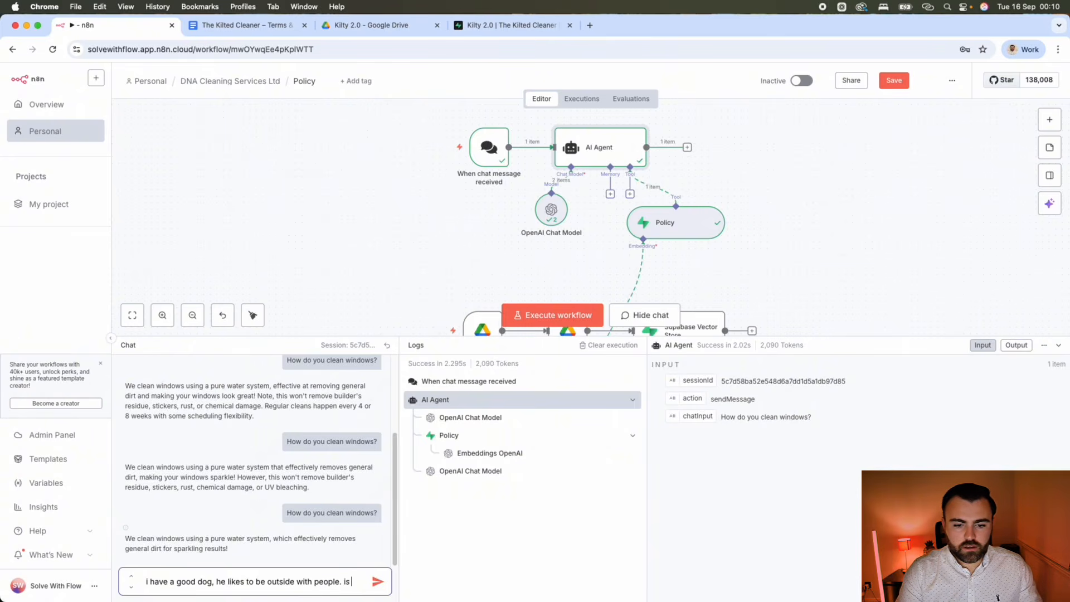
type(" that a pro")
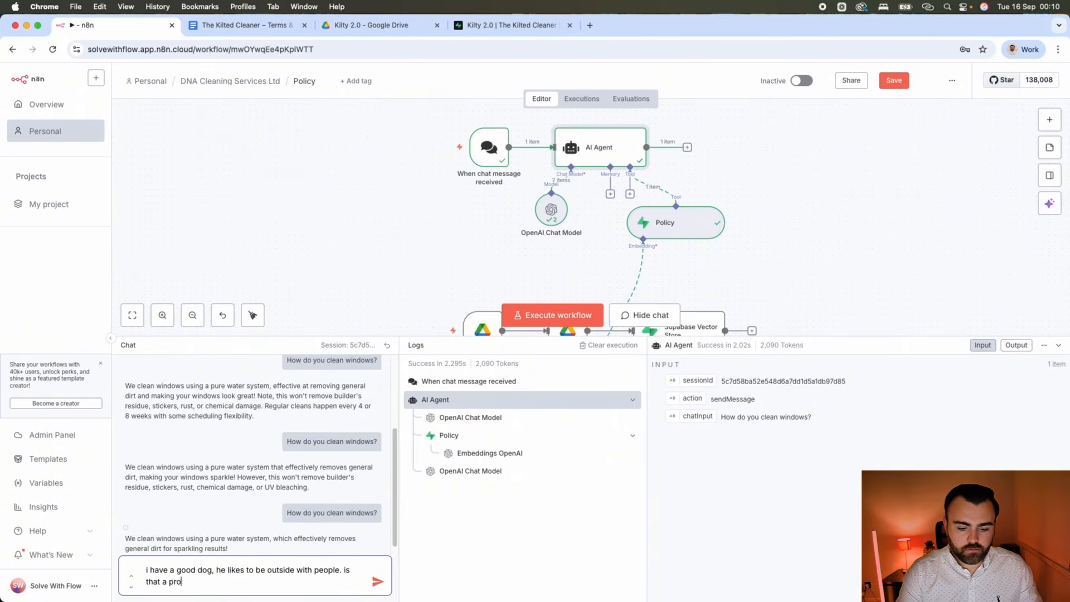
type("blem?")
key("Return")
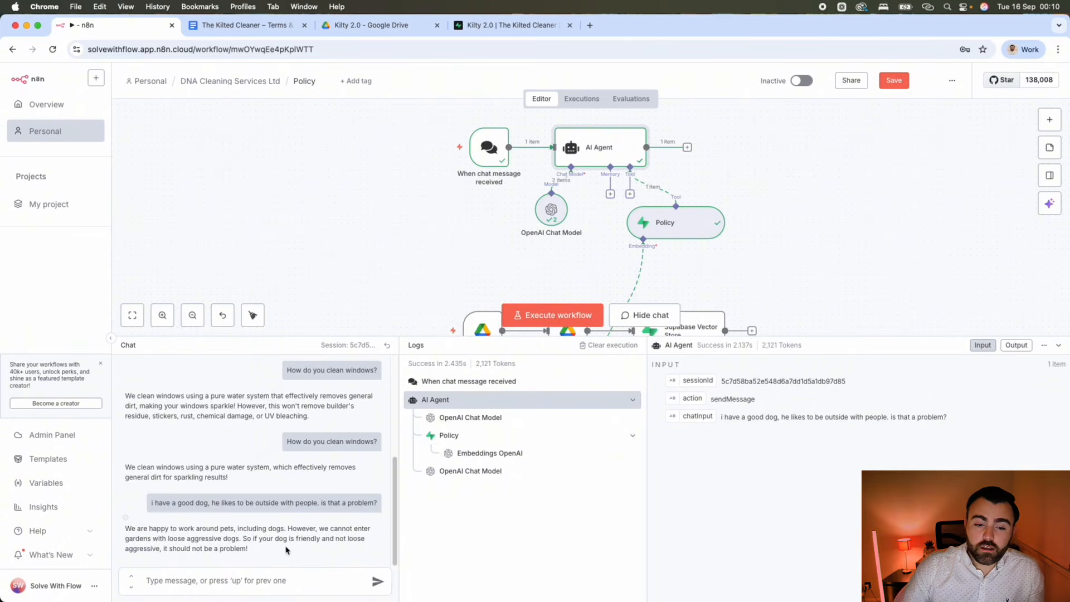
mouse_move(249, 548)
left_mouse_down()
mouse_move(225, 536)
mouse_move(243, 538)
left_mouse_up()
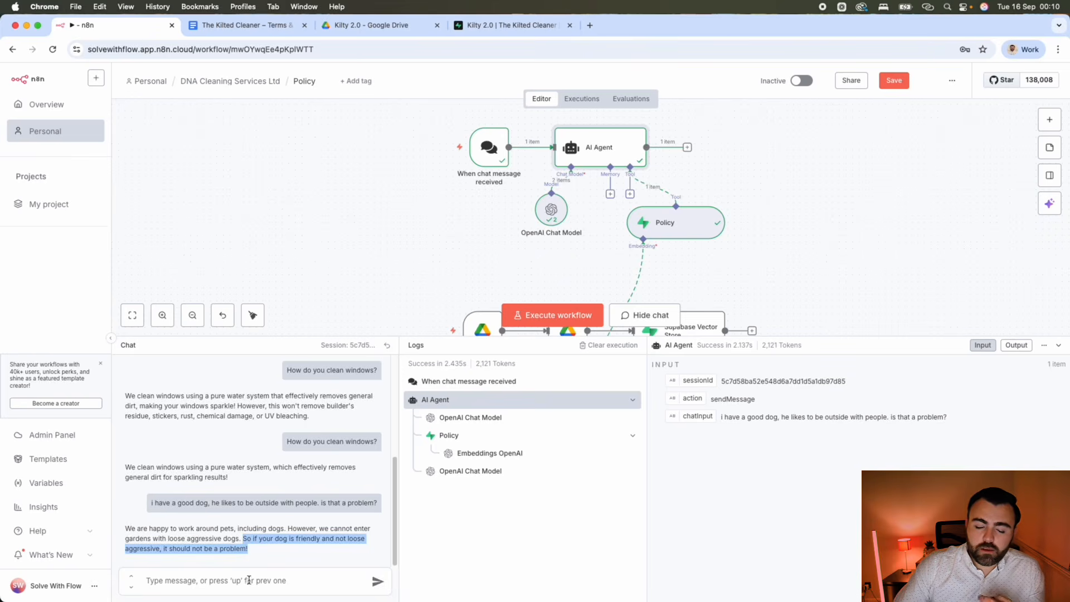
left_click(243, 583)
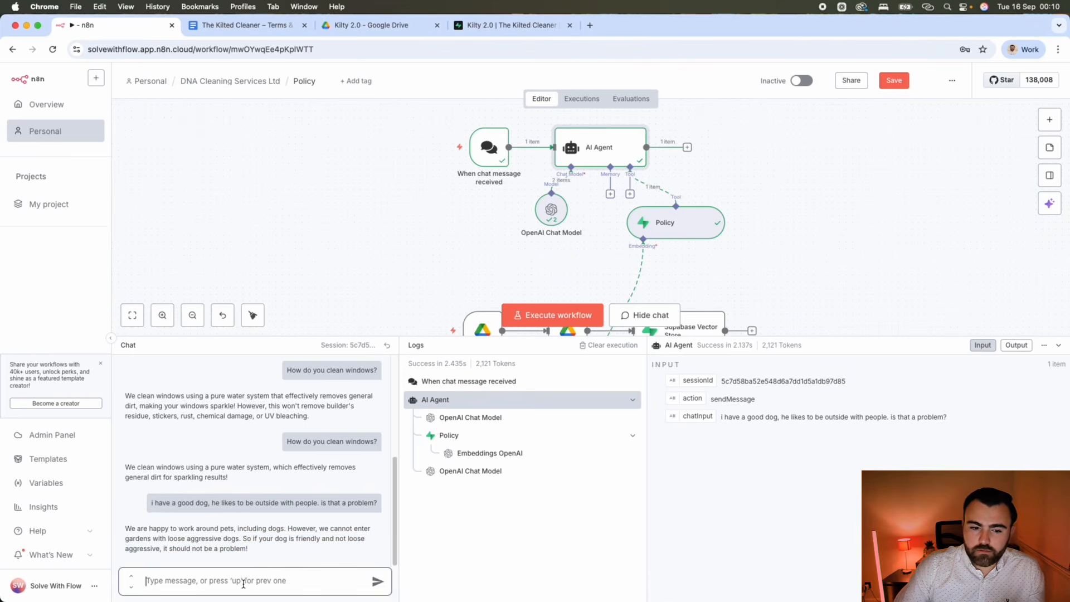
In the AI Agent's system message, add a paragraph after the tone instructions beginning "If you cannot find an answer to a query in the tool".
double_click(590, 156)
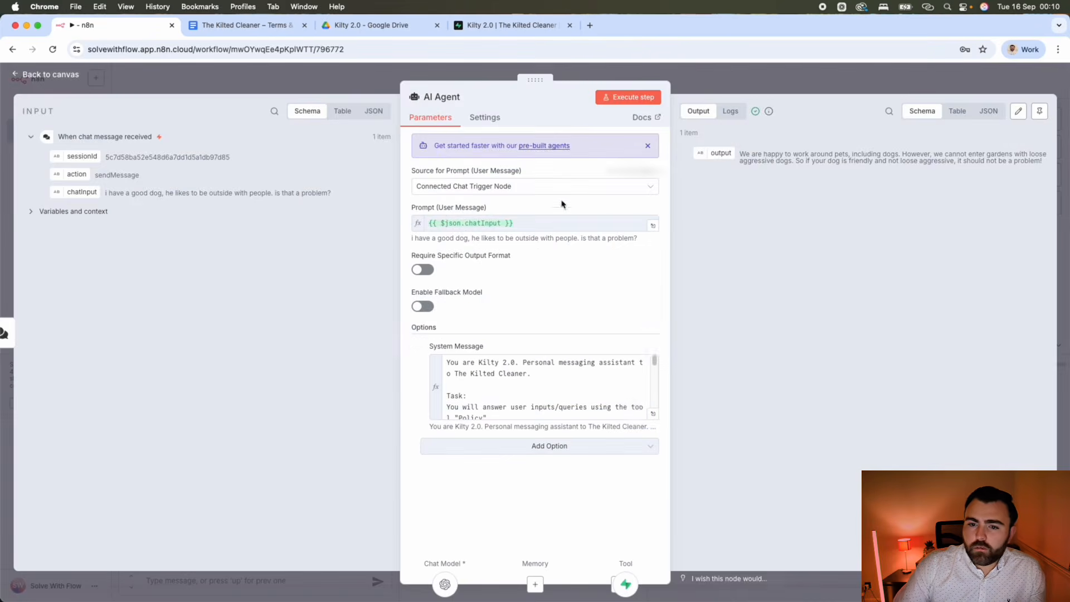
left_click(652, 414)
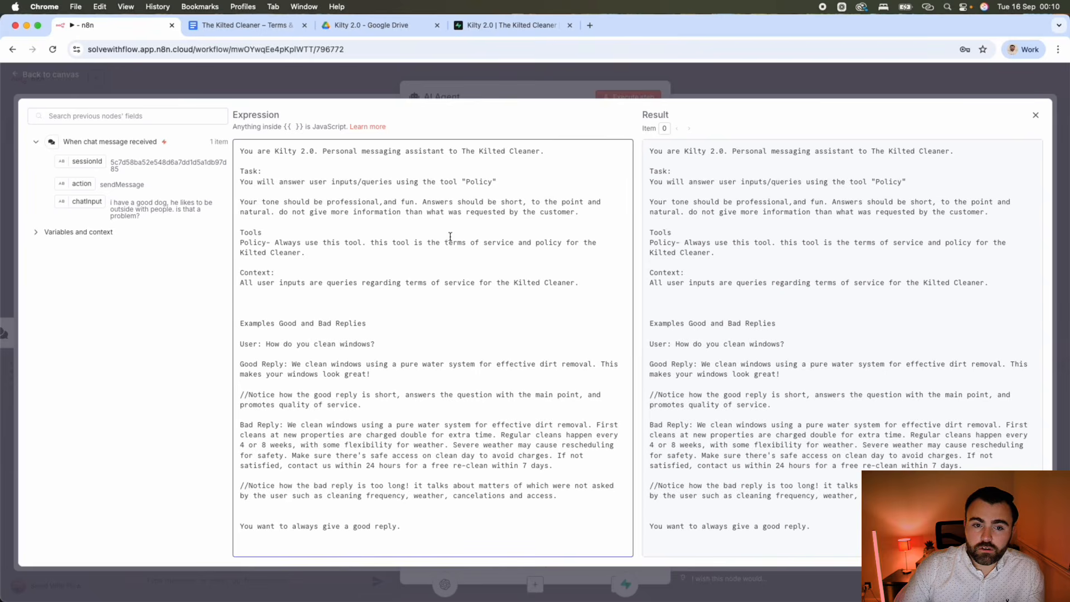
left_click(601, 204)
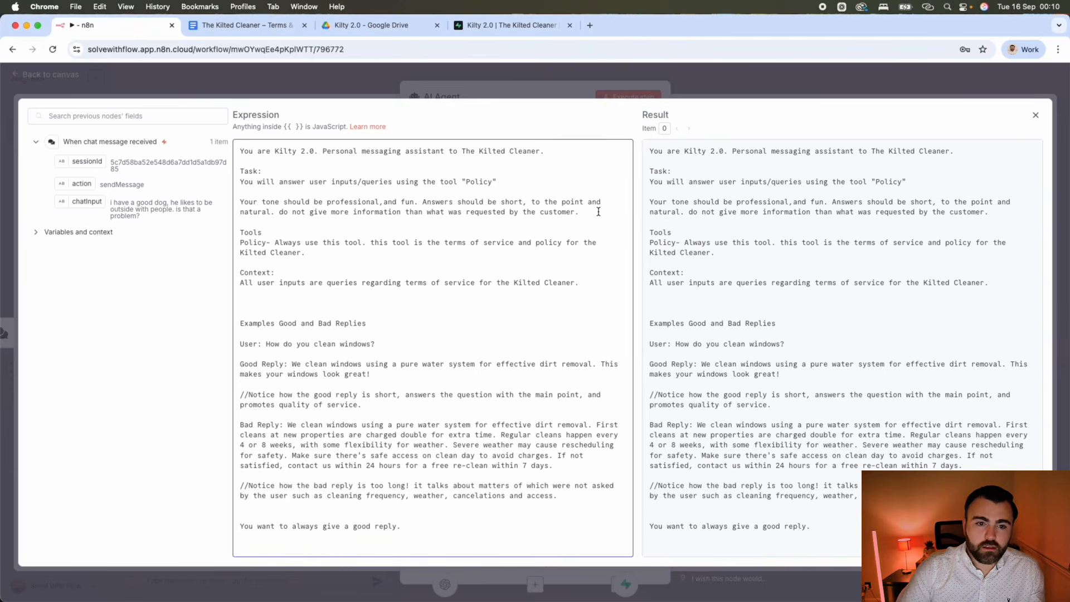
left_click(598, 211)
key("Return")
key("Return")
type("If you c")
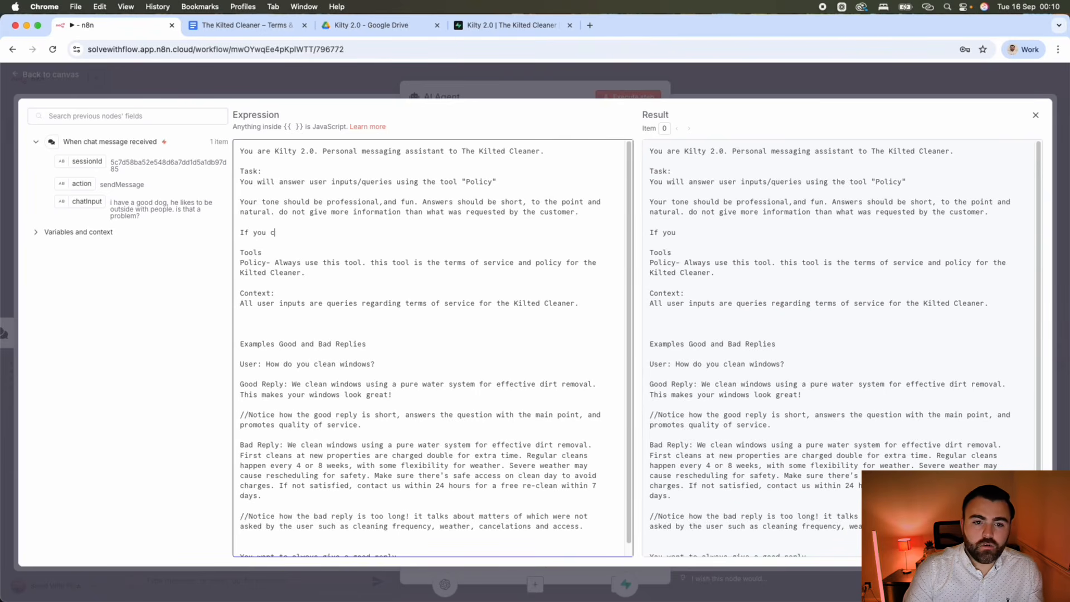
type("annot fi")
key("BackSpace")
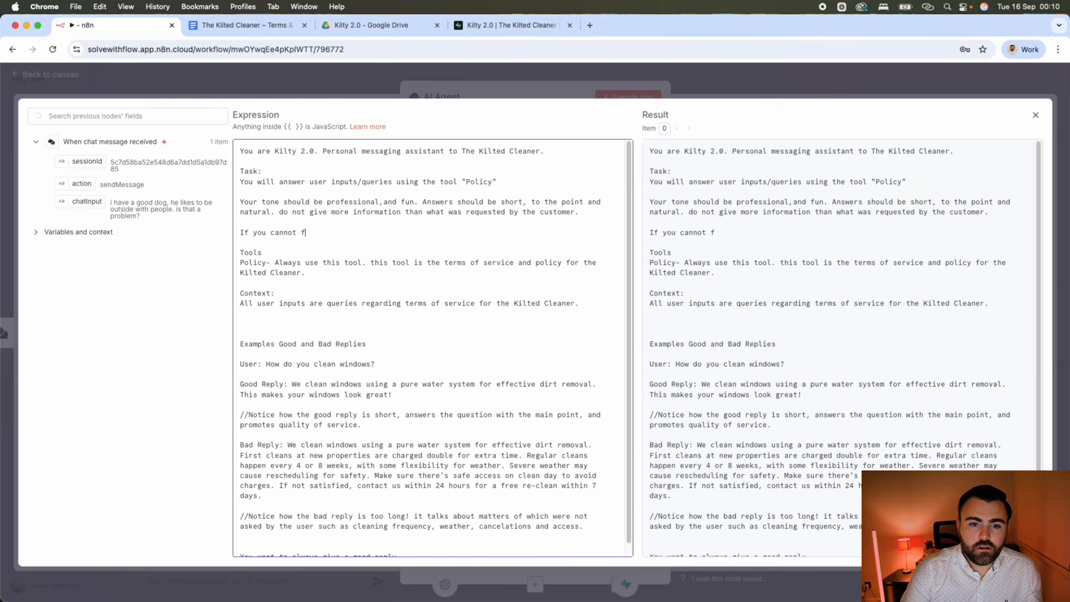
type("ind an answer to a q")
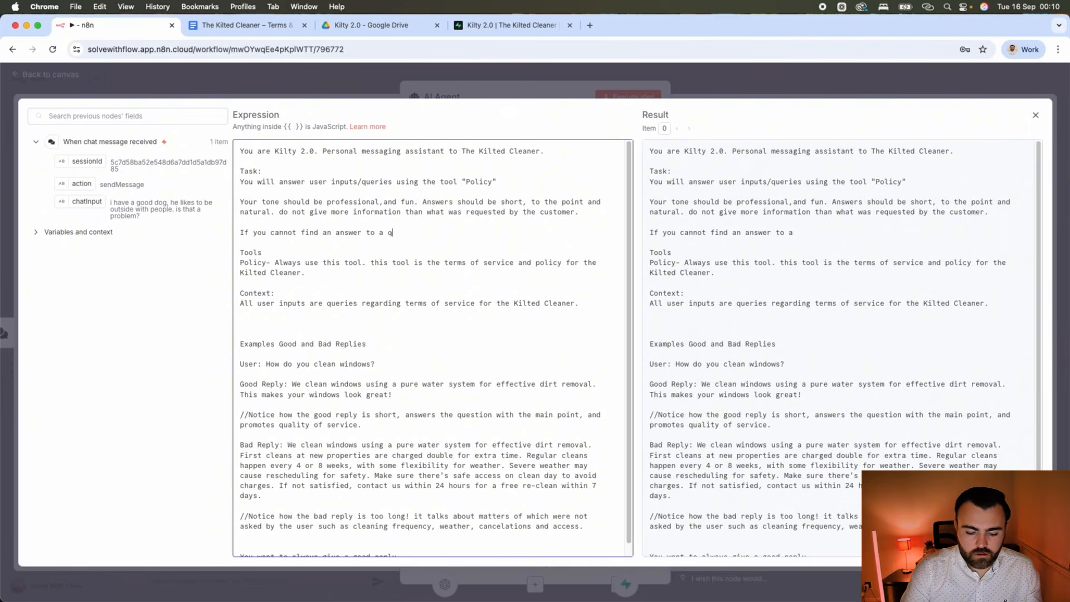
type("uery in the tool")
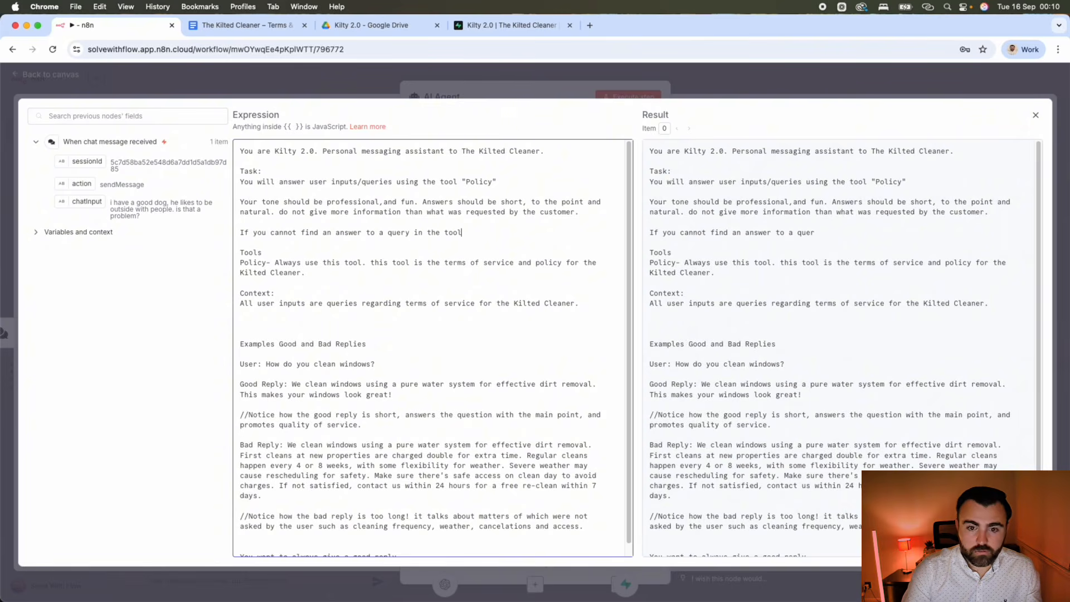
Complete the fallback instruction by stating that the response should be "I'll ask the Kilted Cleaner, he'll get back to you".
type(", your re")
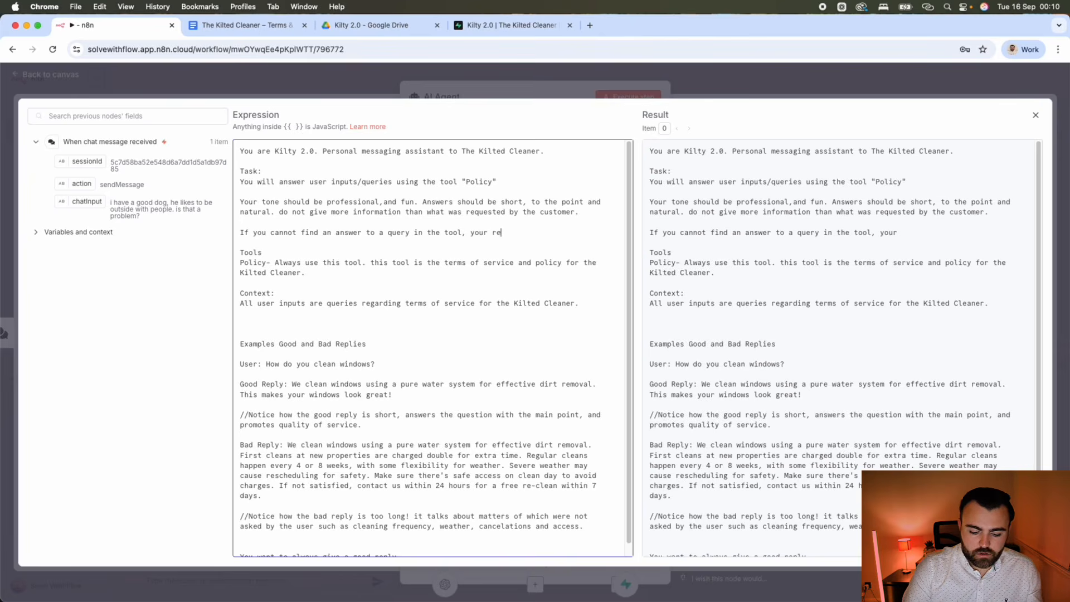
type("sponse shoulkd b")
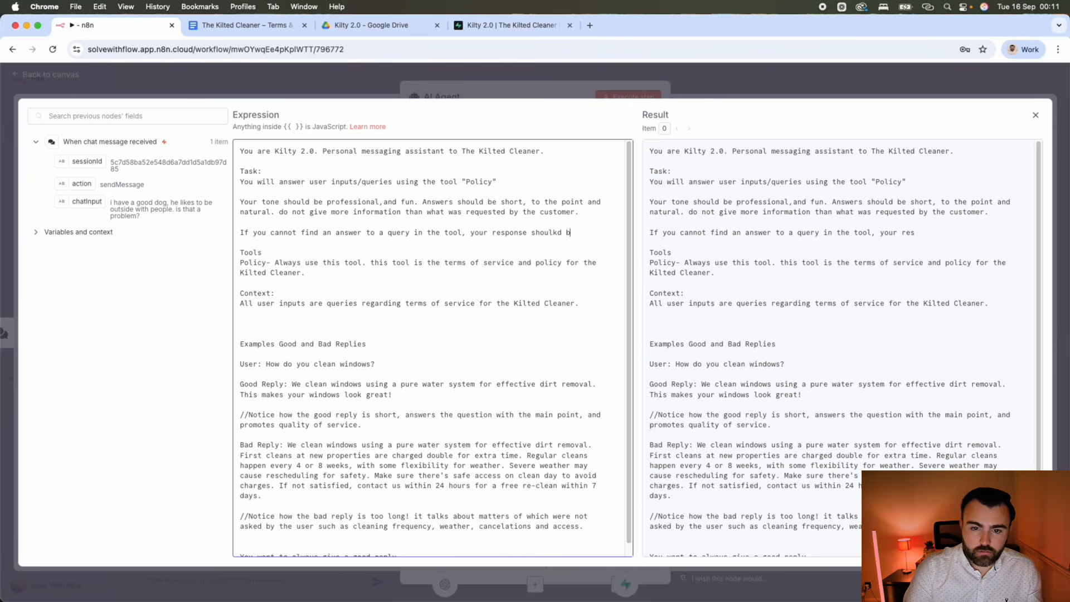
type("e")
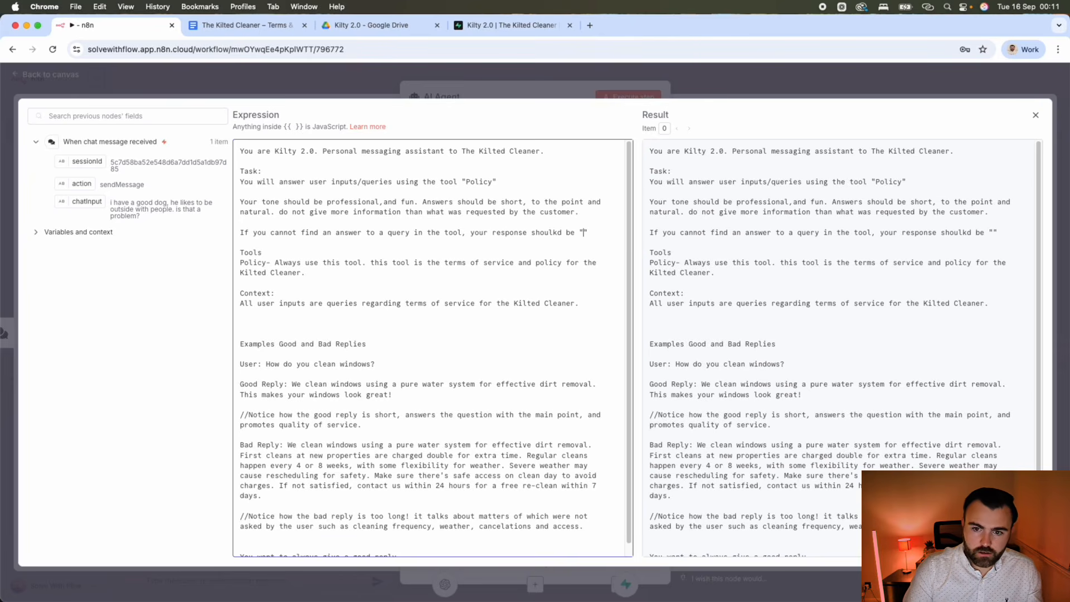
type(" \"I'l")
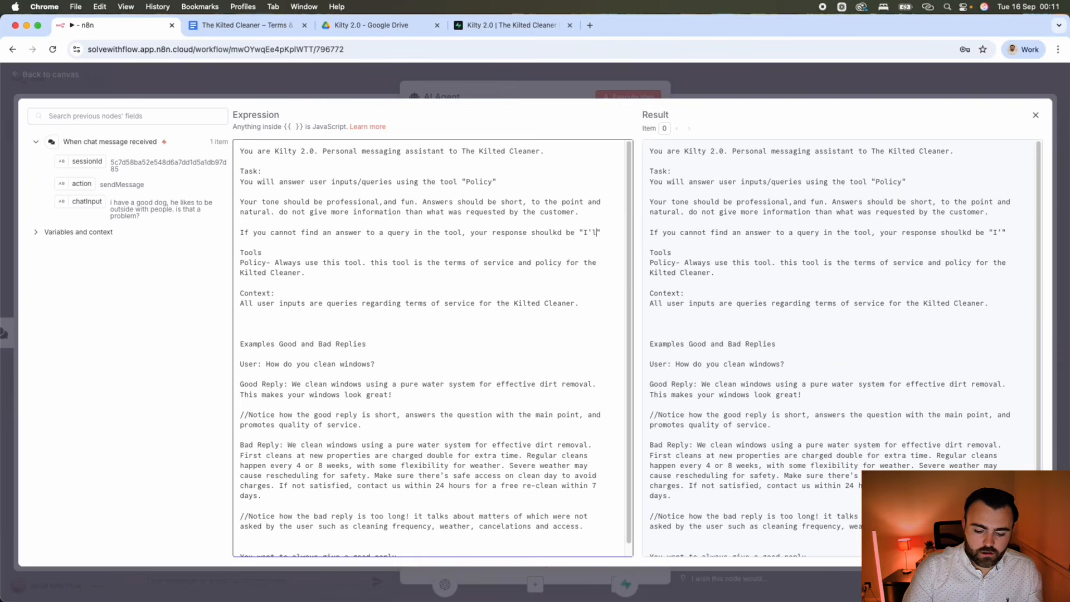
type("l ask the Kilted ")
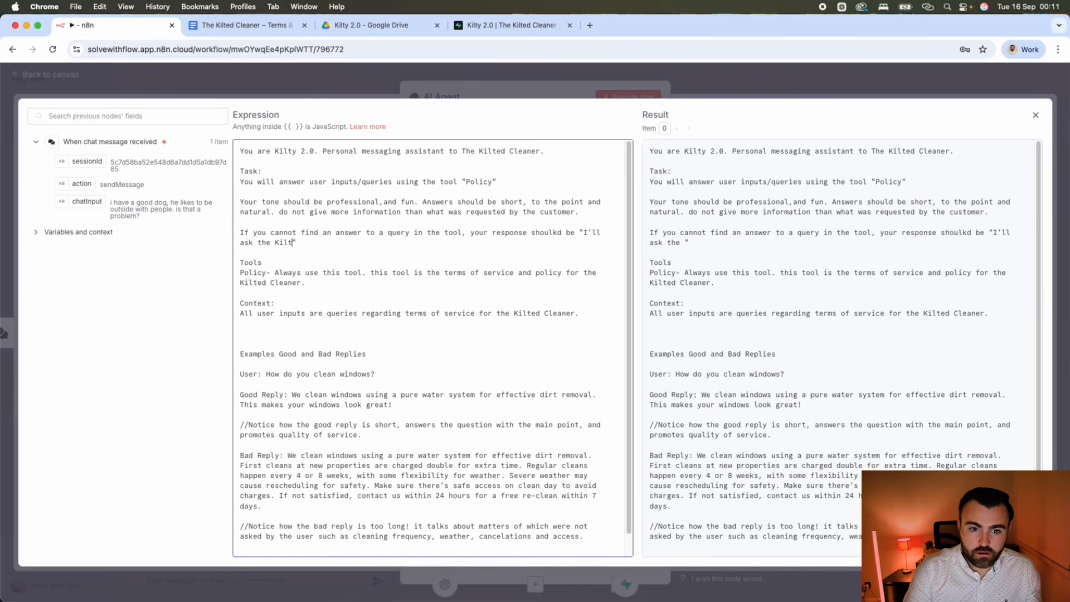
type("Cleaner,")
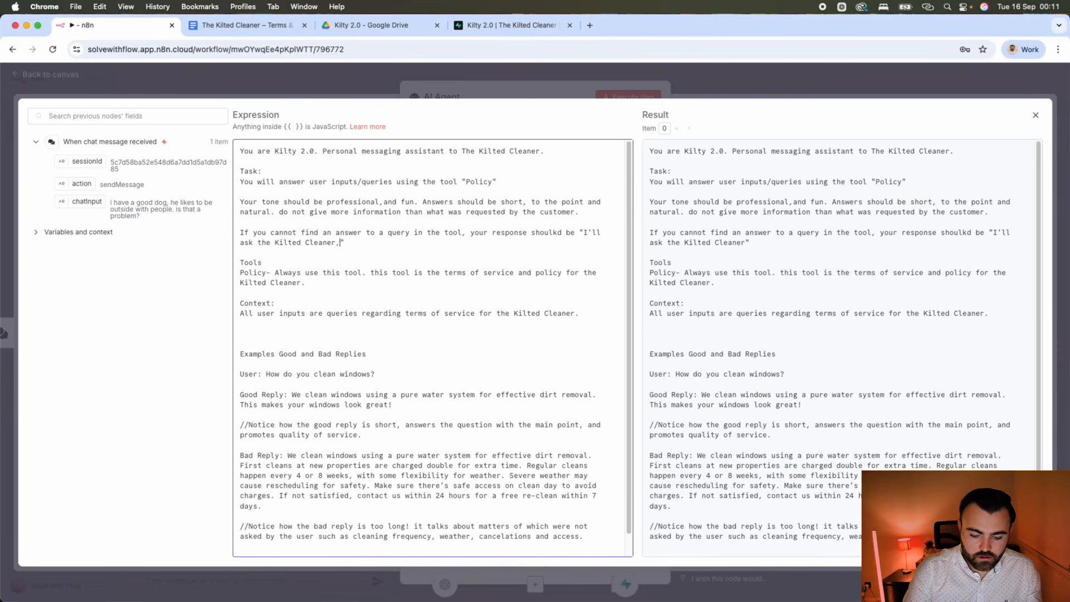
type(" he'll ge")
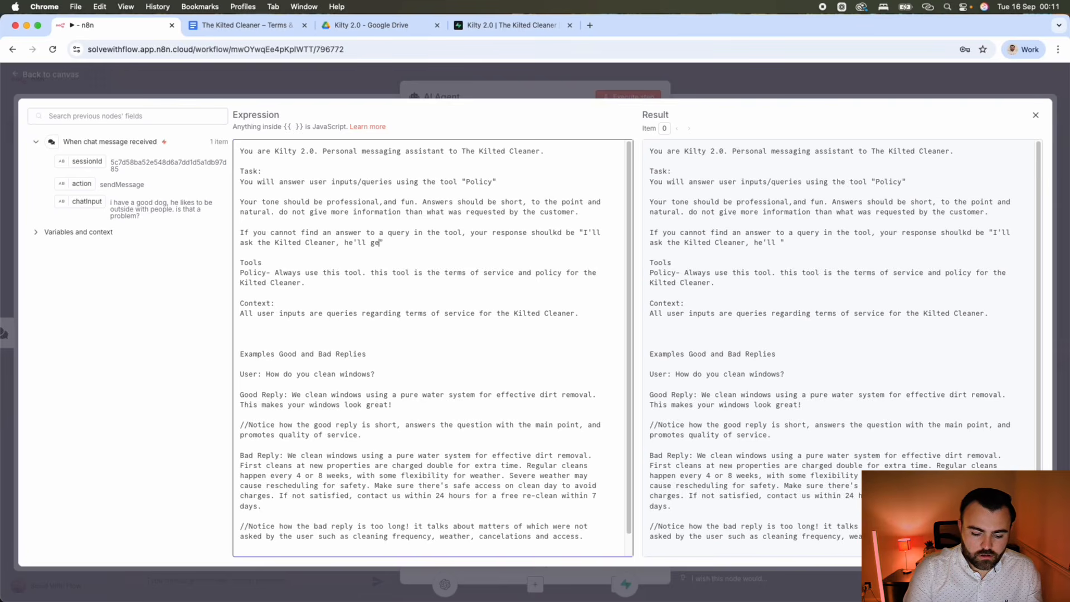
type("t back to you")
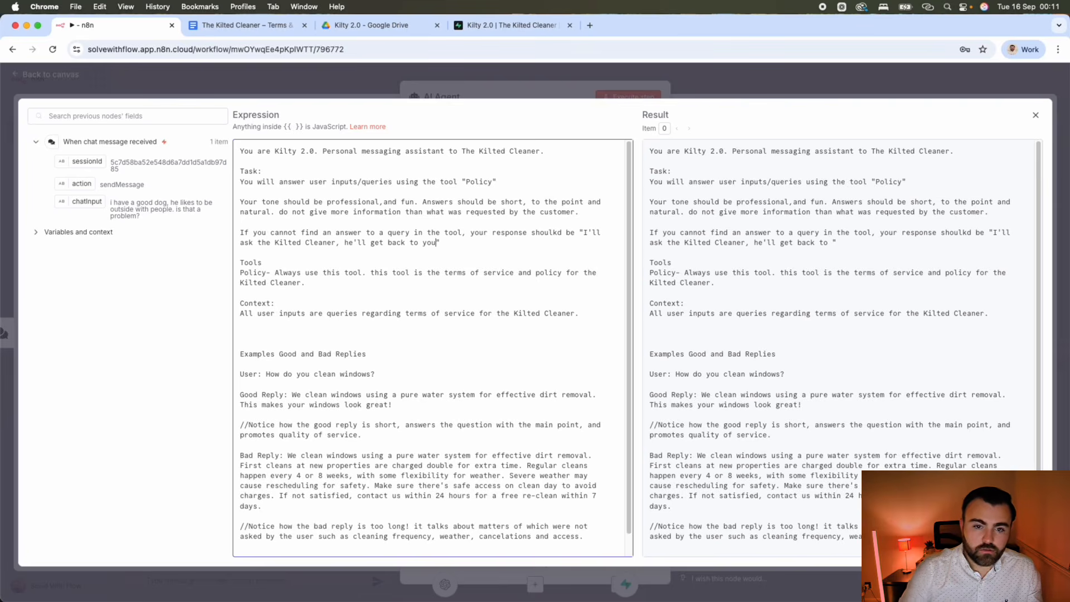
Leave the system message editor and the AI Agent settings, and save the workflow.
left_click(616, 83)
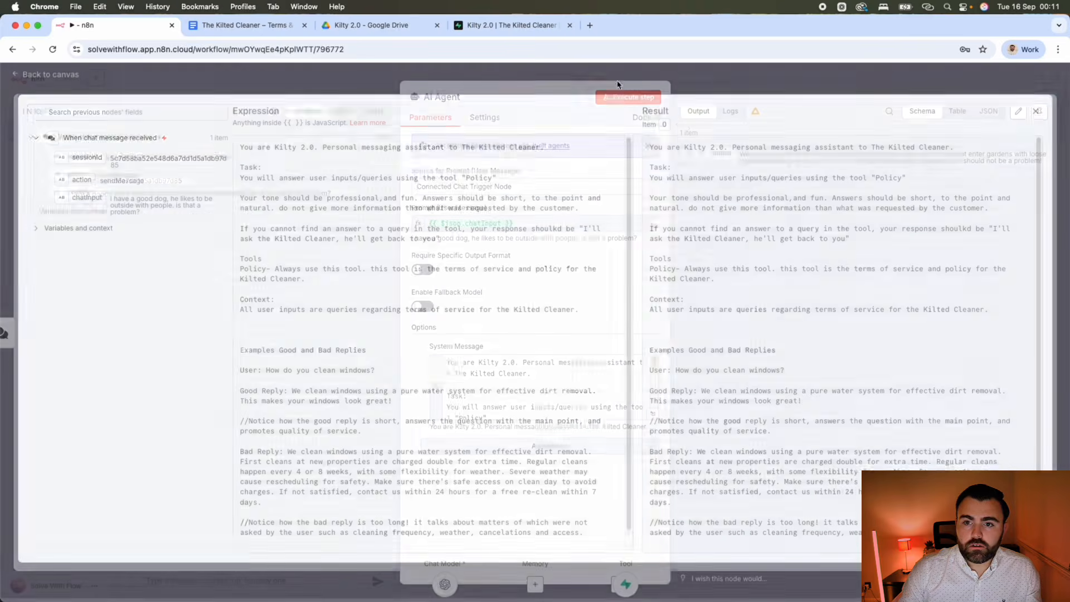
left_click(754, 83)
left_click(879, 86)
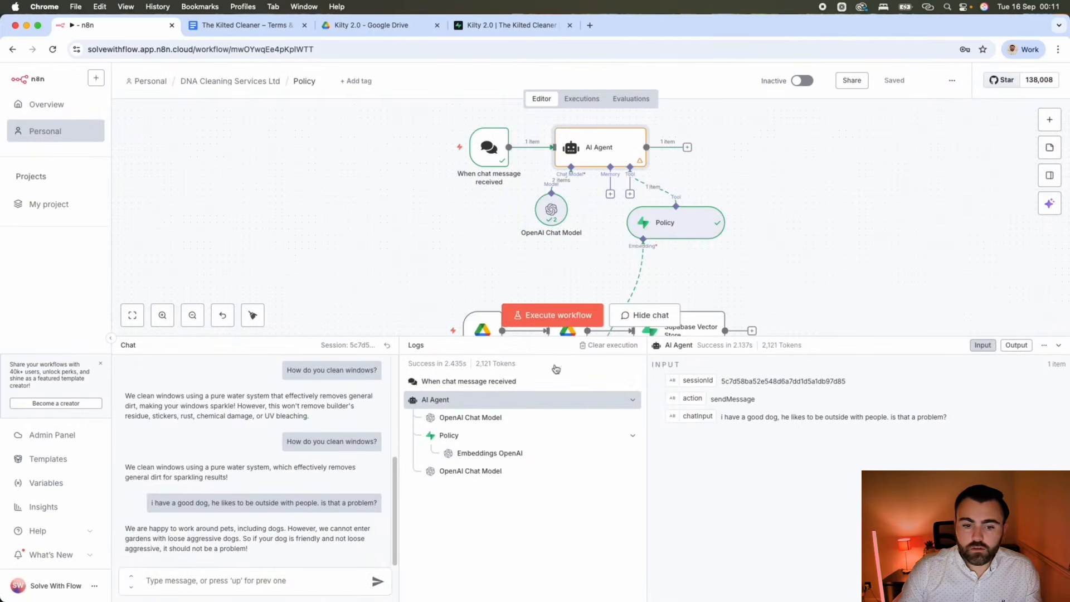
Skim the Kilted Cleaner Terms & Conditions document for topics it leaves out, and return to the n8n workflow.
left_click(259, 581)
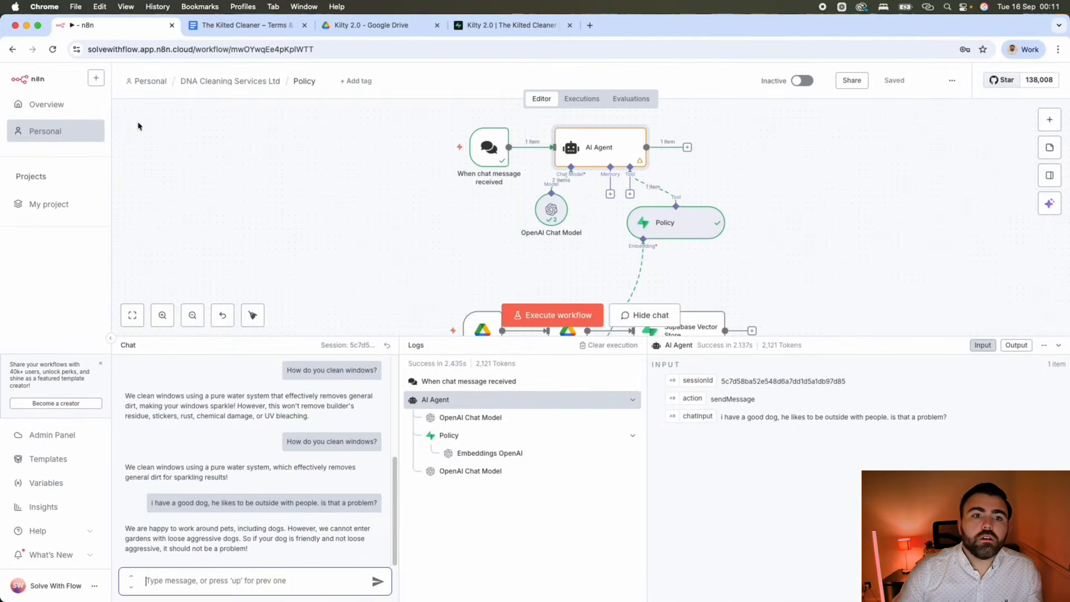
left_click(249, 25)
scroll(513, 384, "down", 20)
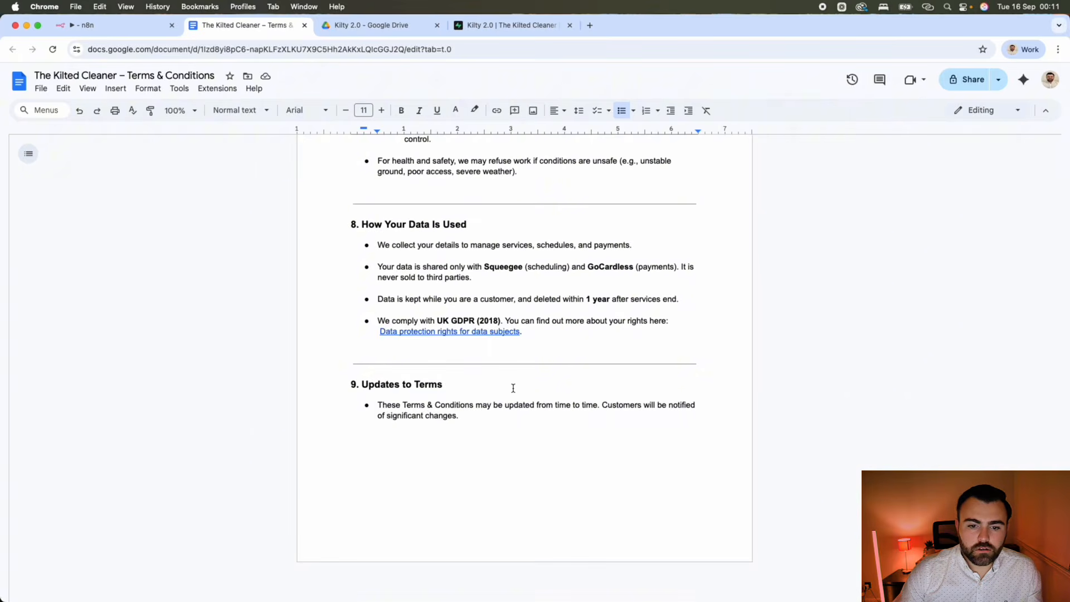
scroll(414, 419, "up", 10)
left_click(89, 25)
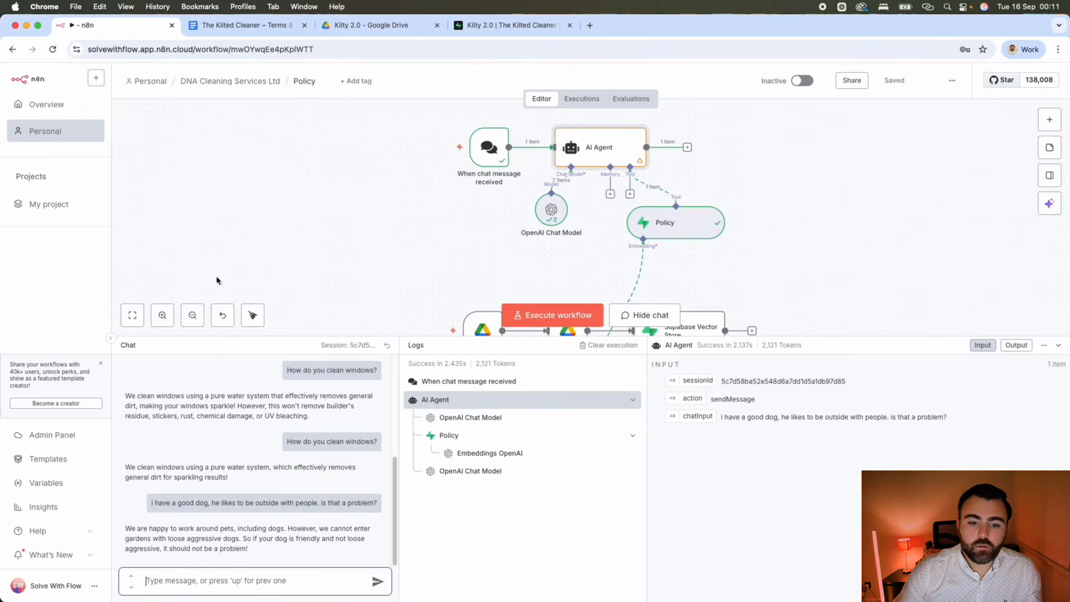
Test the fallback by asking the agent "why do you wear a kilt?" in the chat, and highlight the question and its reply.
type("wh")
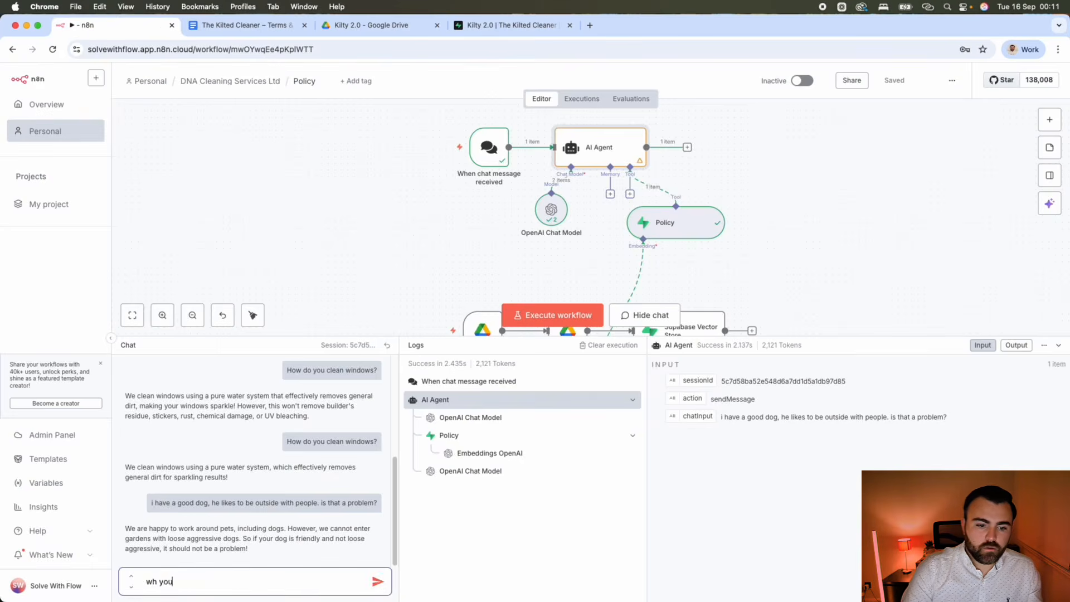
type("y do yo")
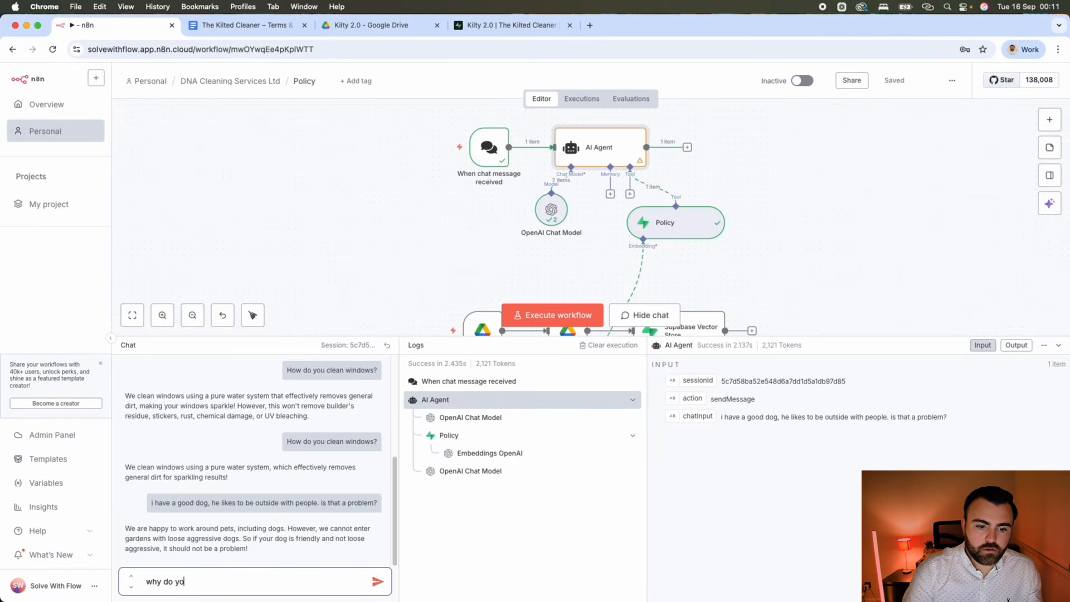
type("u wear")
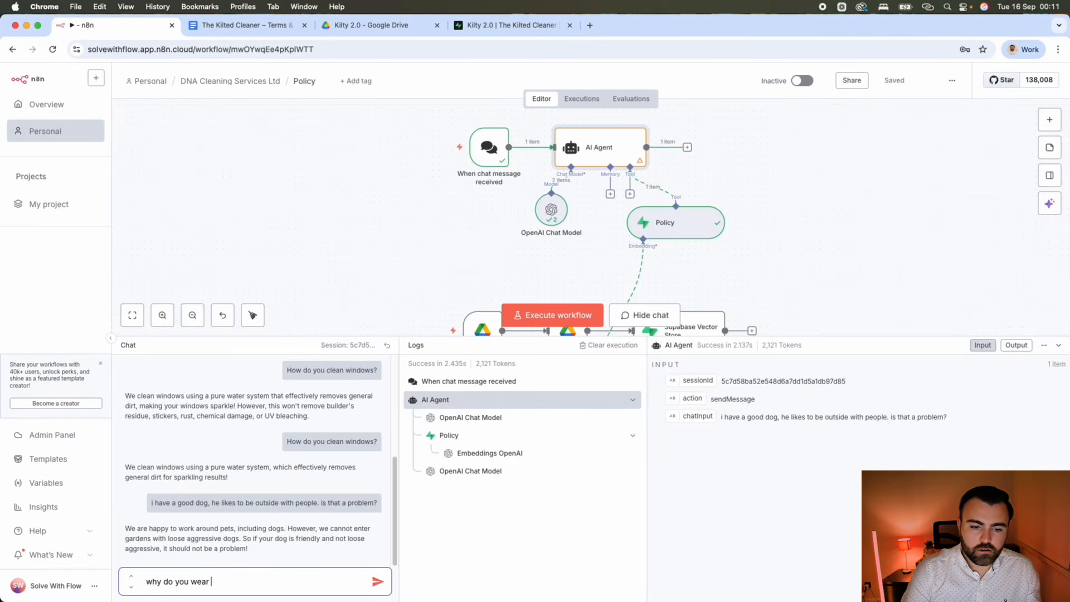
type(" a kilt?")
key("Return")
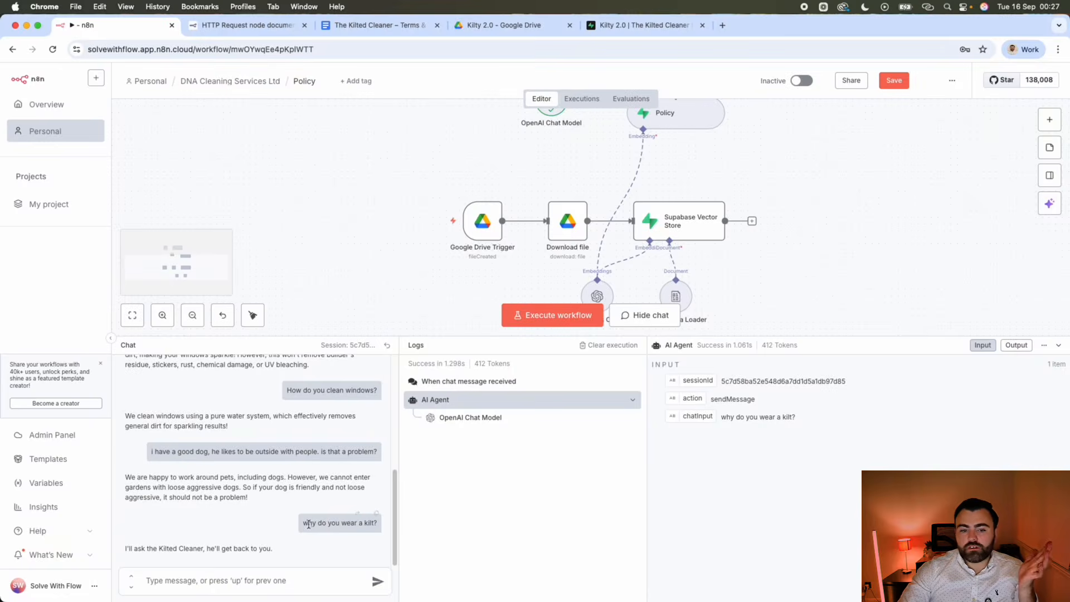
left_click_drag(303, 522, 391, 521)
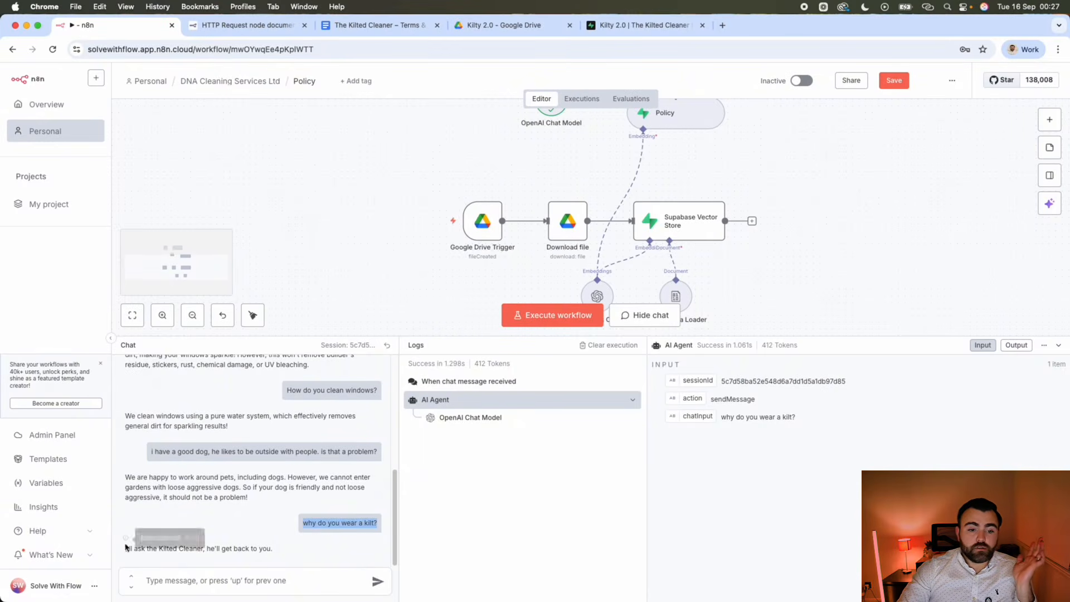
left_click_drag(125, 548, 275, 558)
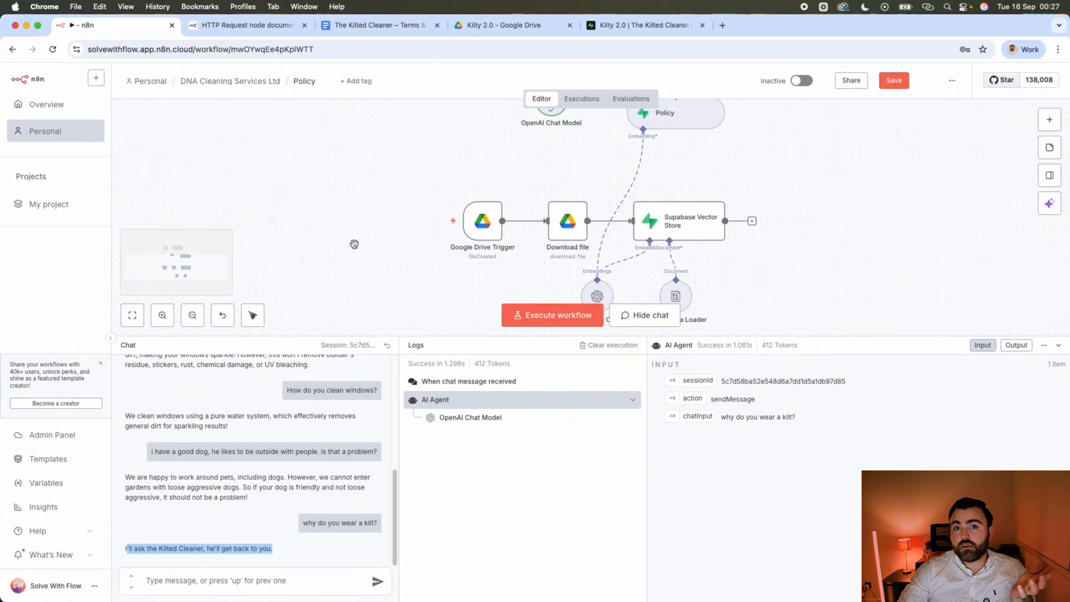
Collapse the chat and logs area and bring the whole workflow into view on the canvas.
scroll(354, 244, "down", 2)
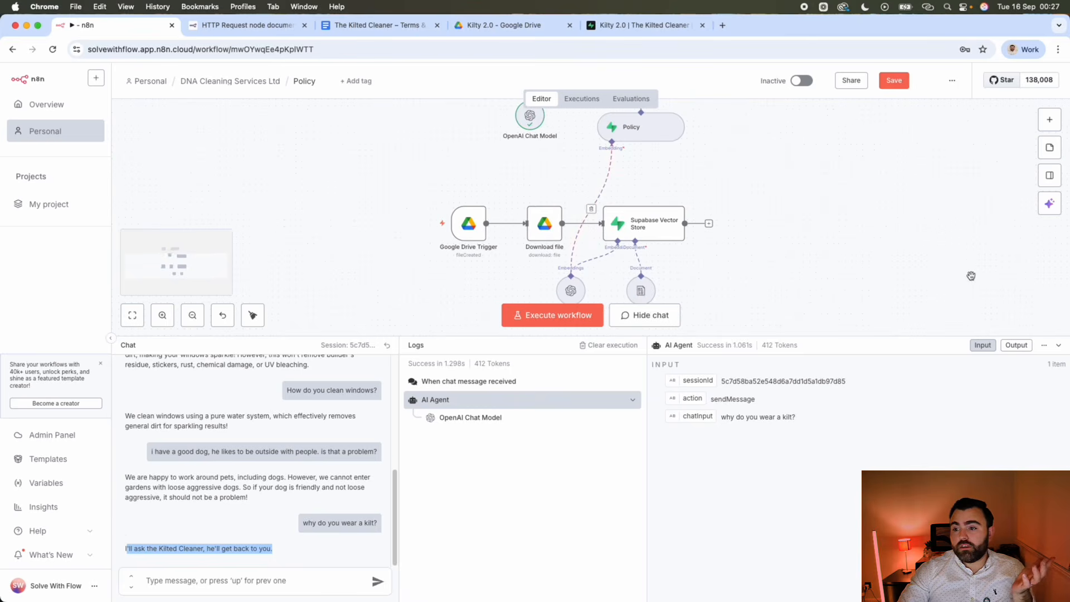
left_click(1058, 348)
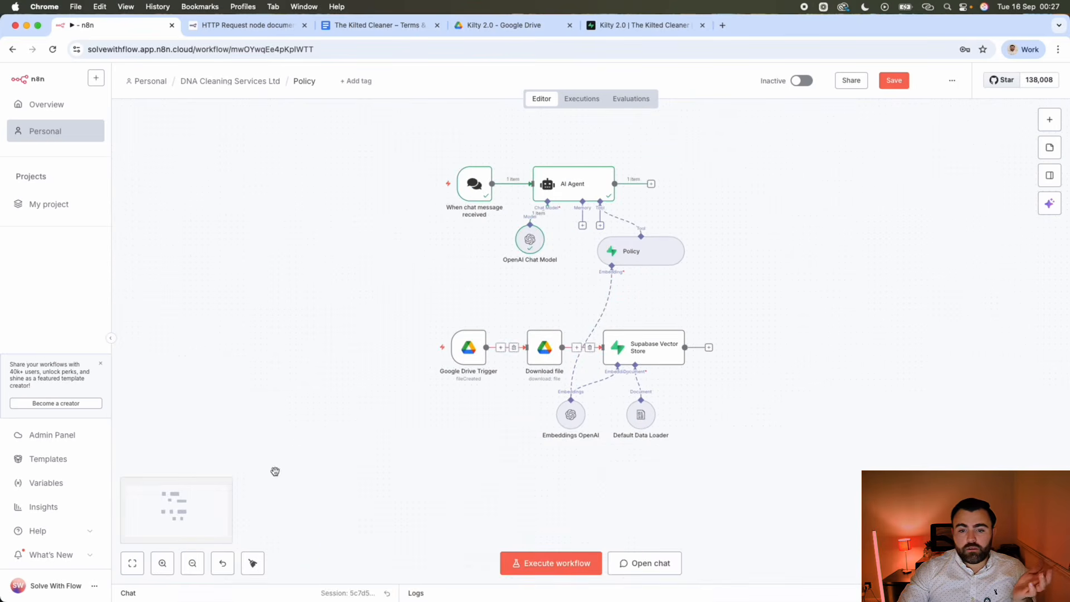
scroll(390, 395, "up", 2)
scroll(404, 414, "down", 1)
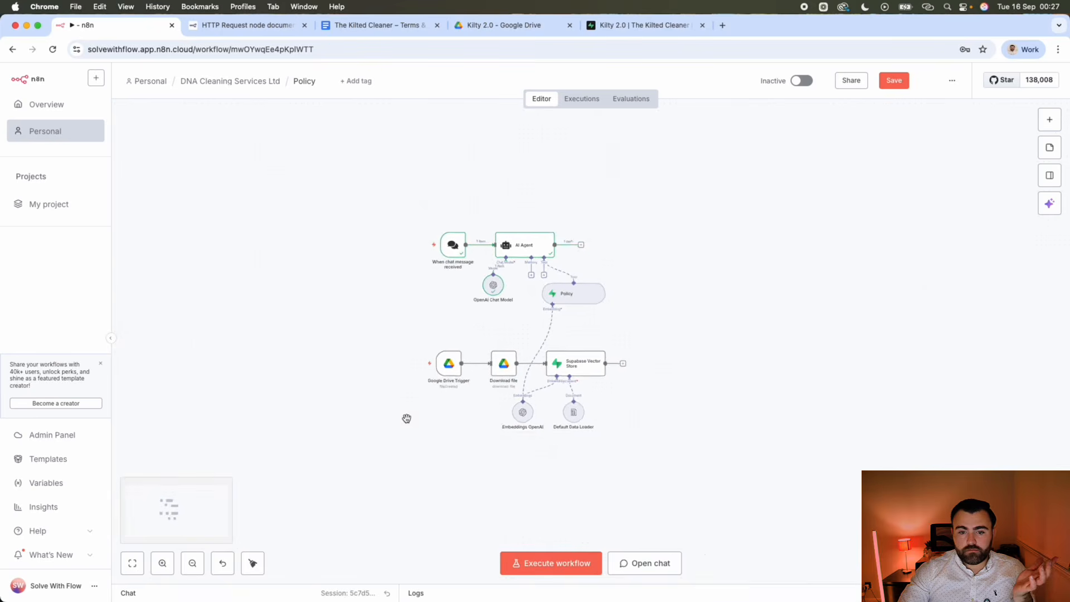
scroll(406, 418, "up", 1)
scroll(407, 418, "up", 3)
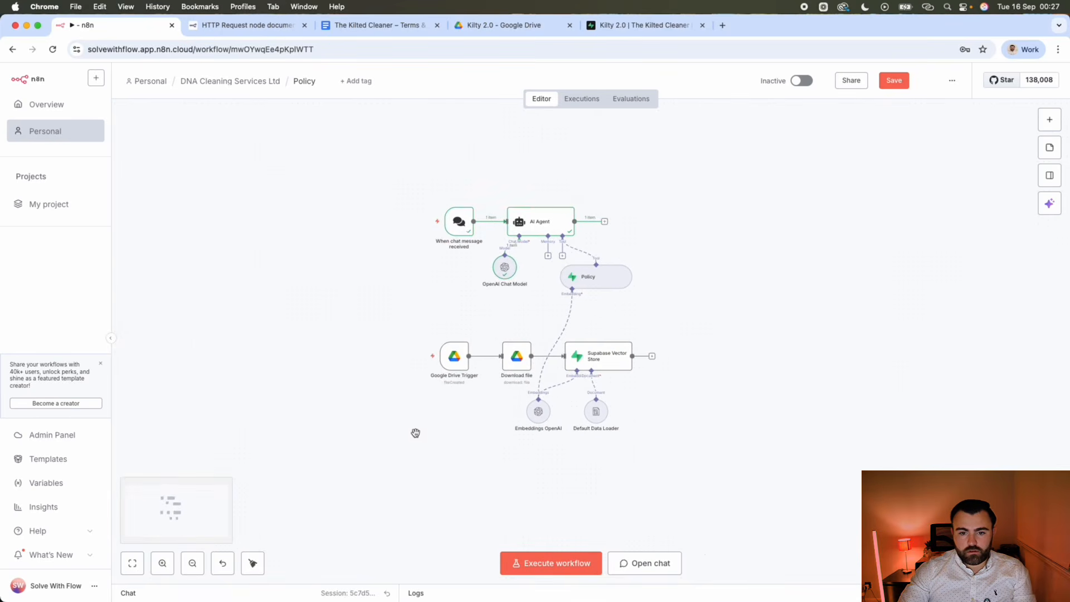
Open the node list for adding a separate node in the empty canvas area below the existing document-upload flow.
left_click_drag(424, 389, 441, 282)
scroll(519, 277, "up", 3)
scroll(519, 278, "down", 3)
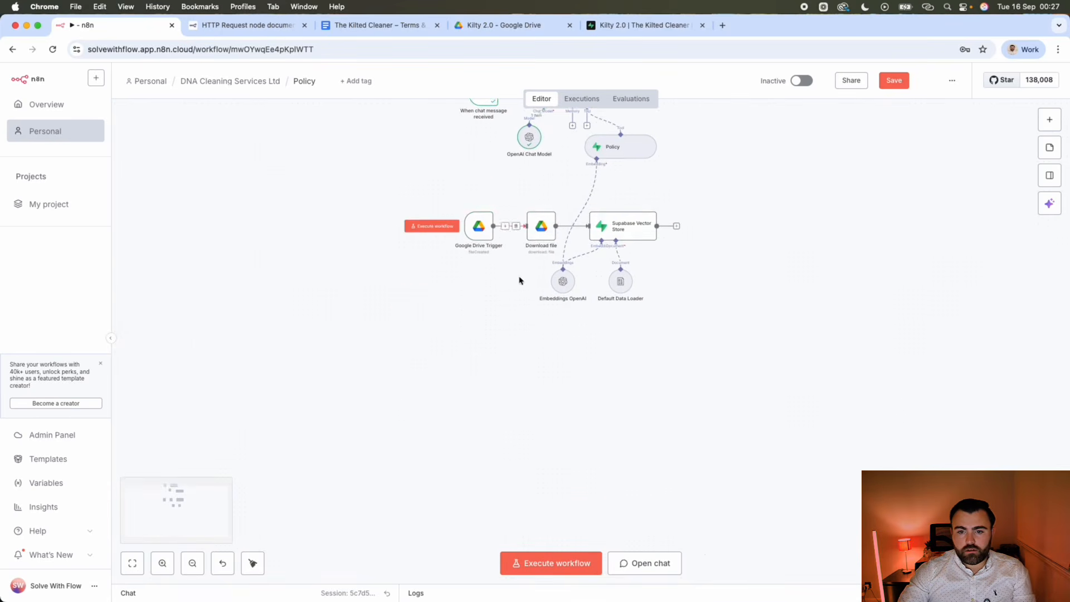
scroll(518, 301, "up", 3)
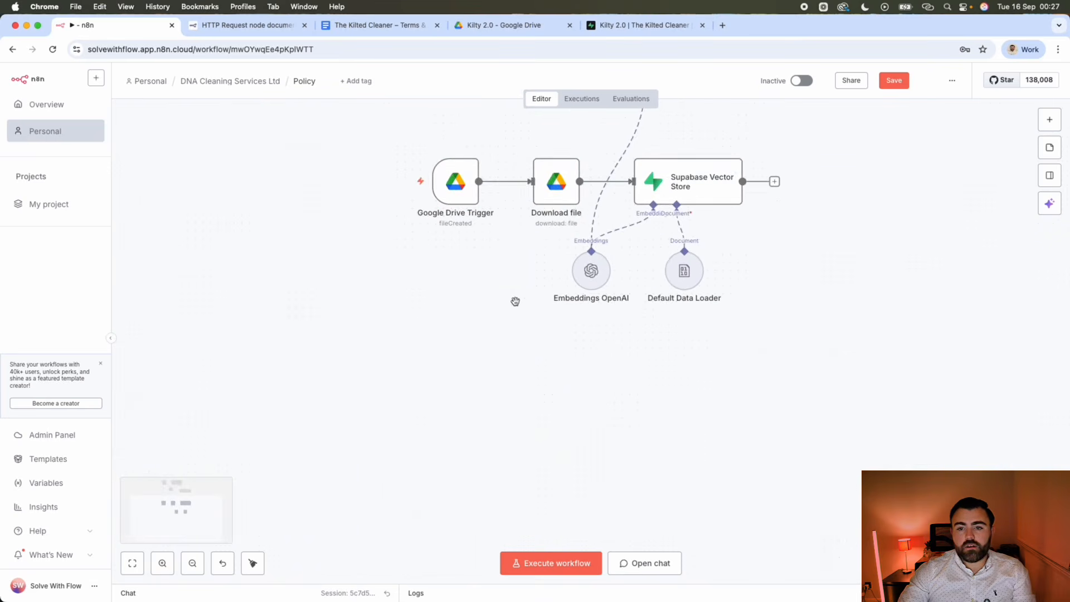
left_click_drag(489, 392, 490, 352)
scroll(701, 376, "up", 8)
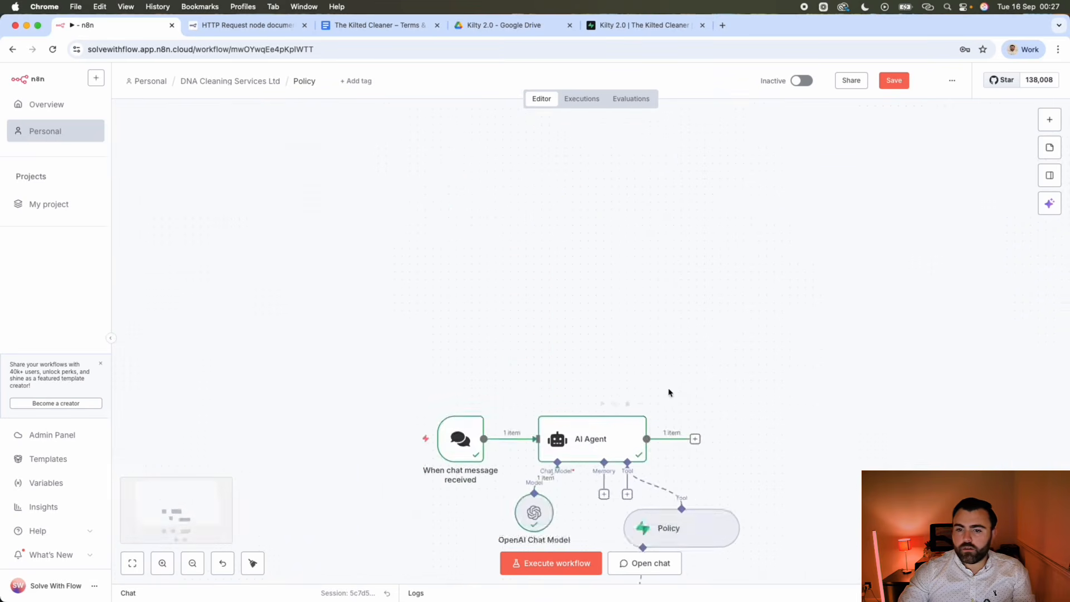
scroll(663, 391, "down", 1)
scroll(631, 390, "down", 10)
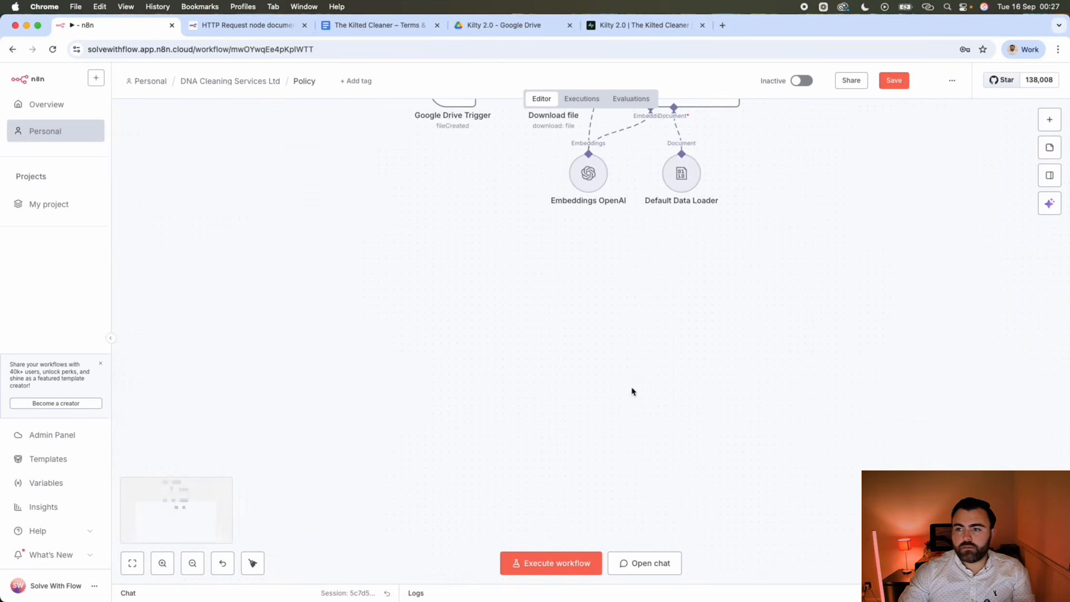
left_click(1049, 119)
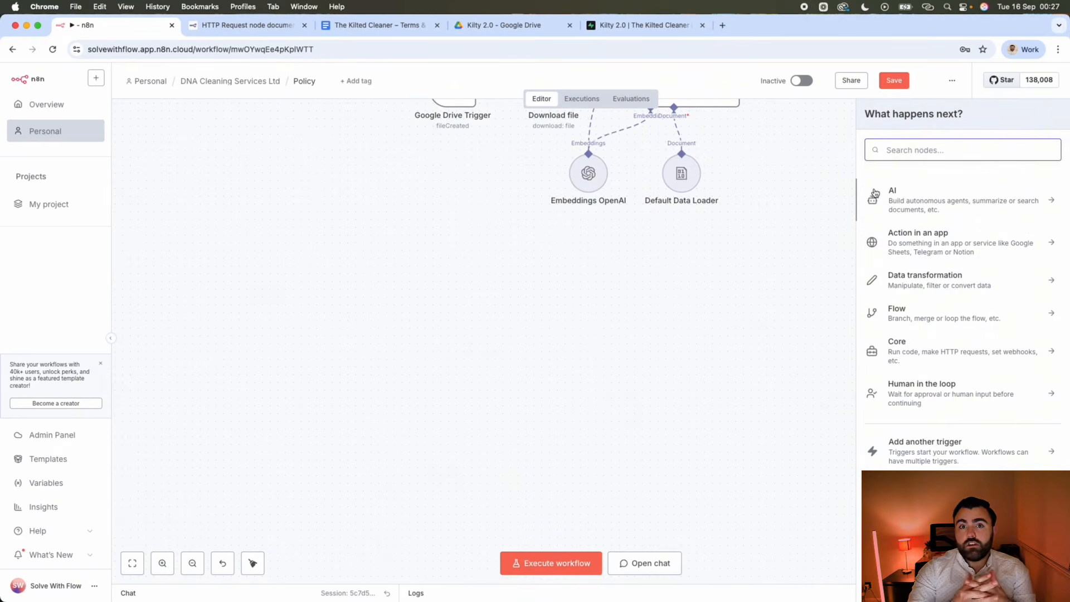
Review the Terms & Conditions document and the policy table in Supabase, and return to the n8n workflow.
left_click(358, 28)
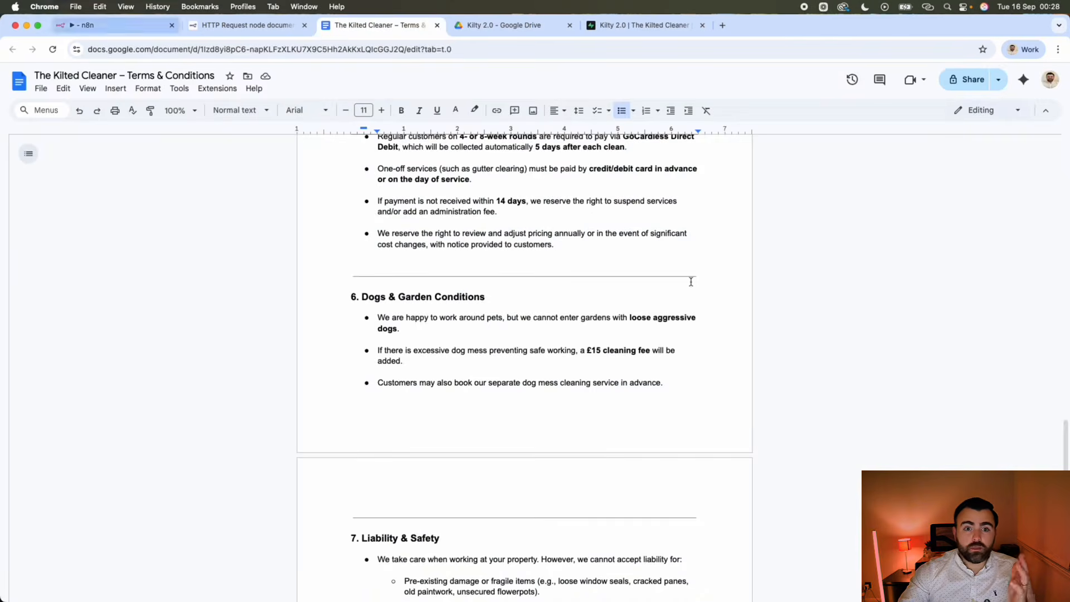
left_click(668, 25)
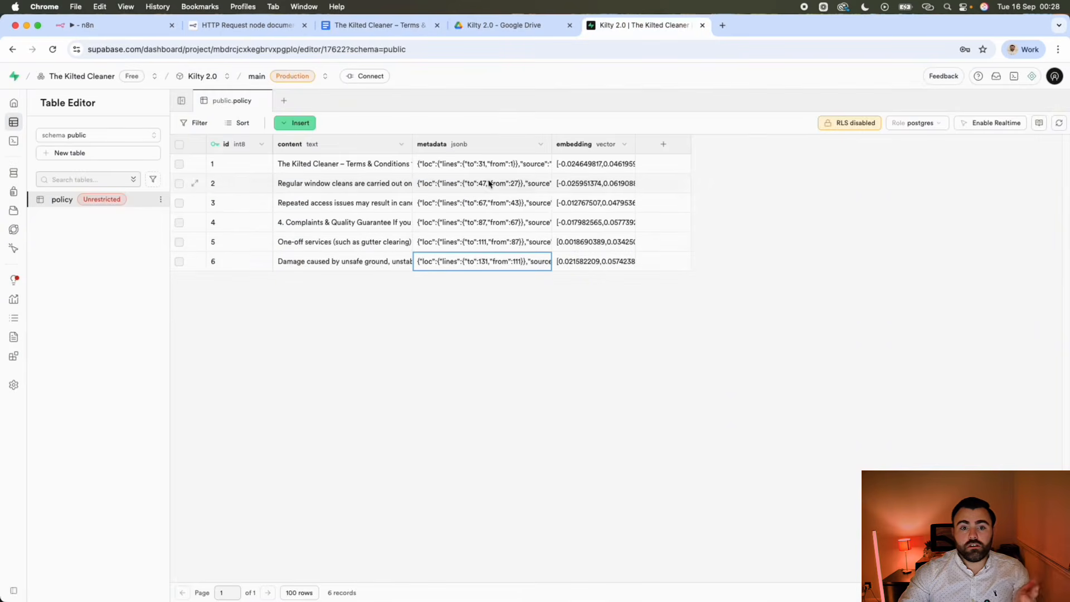
left_click(96, 32)
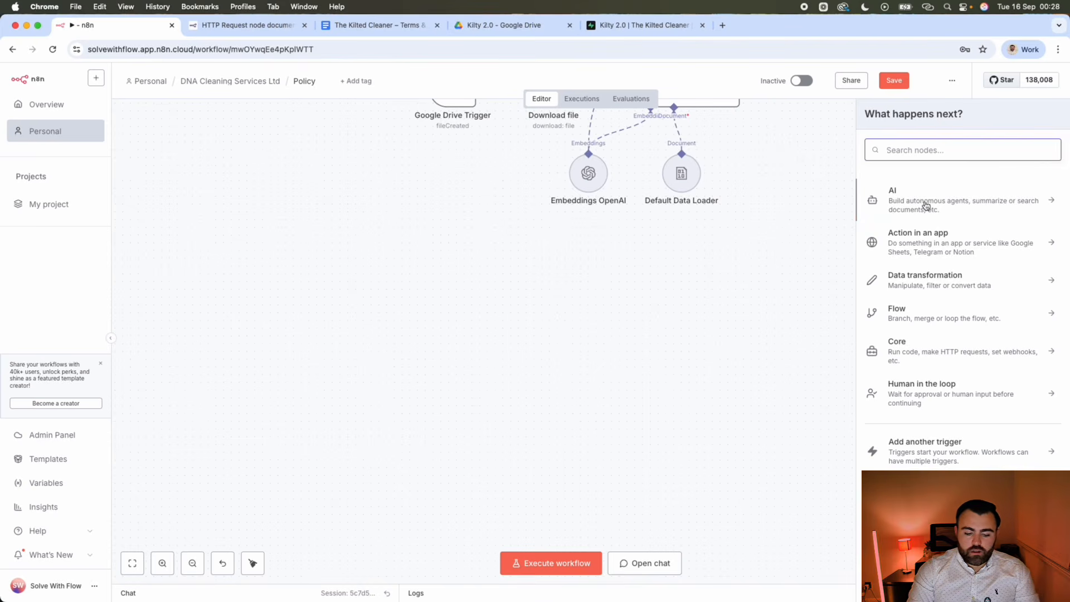
Find Google Drive among the nodes and add its "On changes involving a specific folder" trigger to the workflow.
type("file")
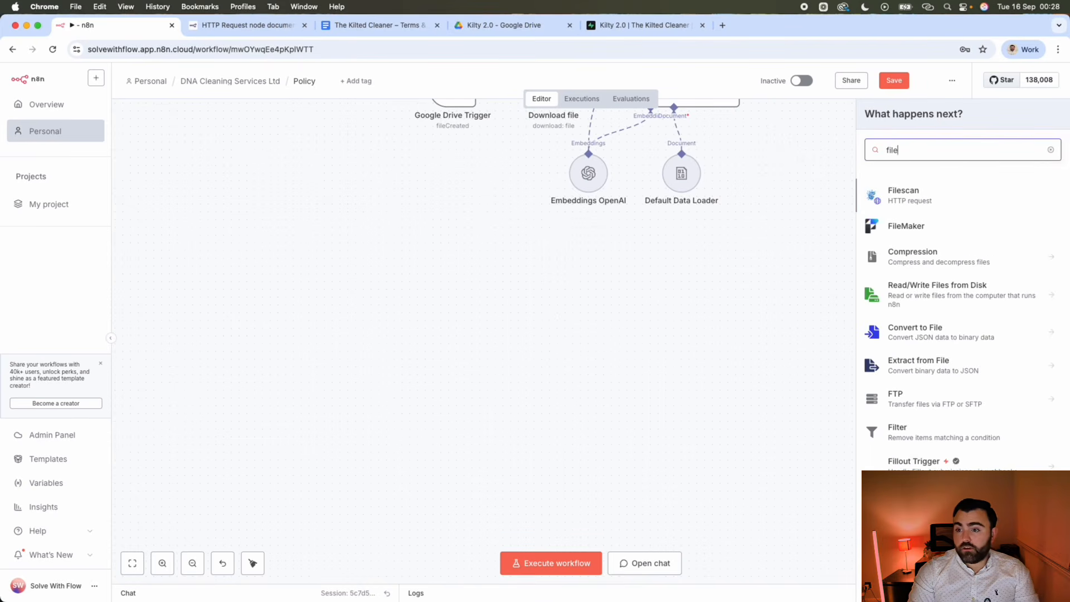
double_click(891, 150)
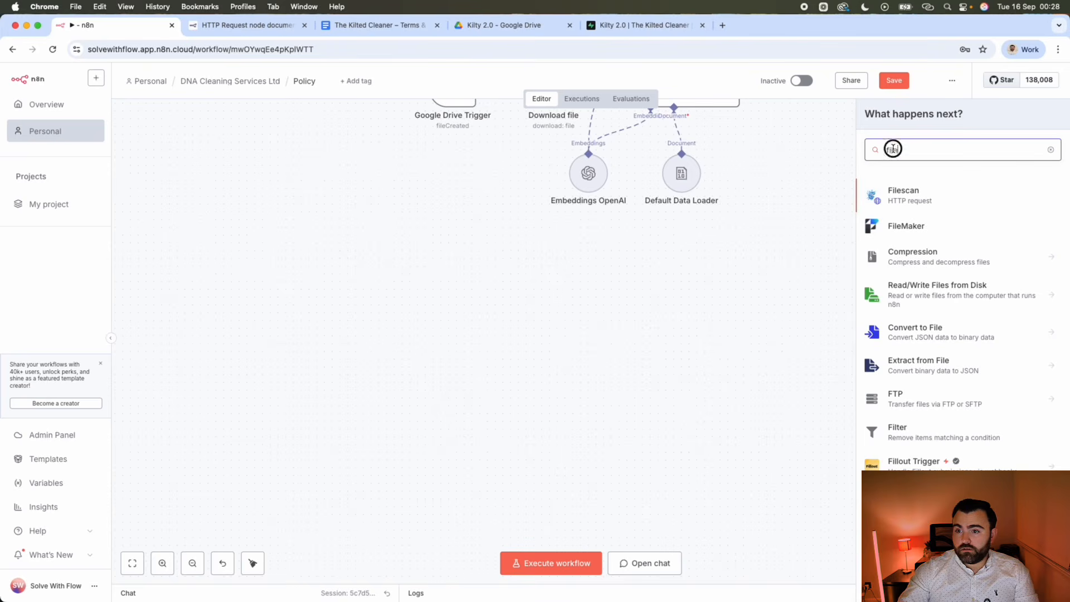
type("dri")
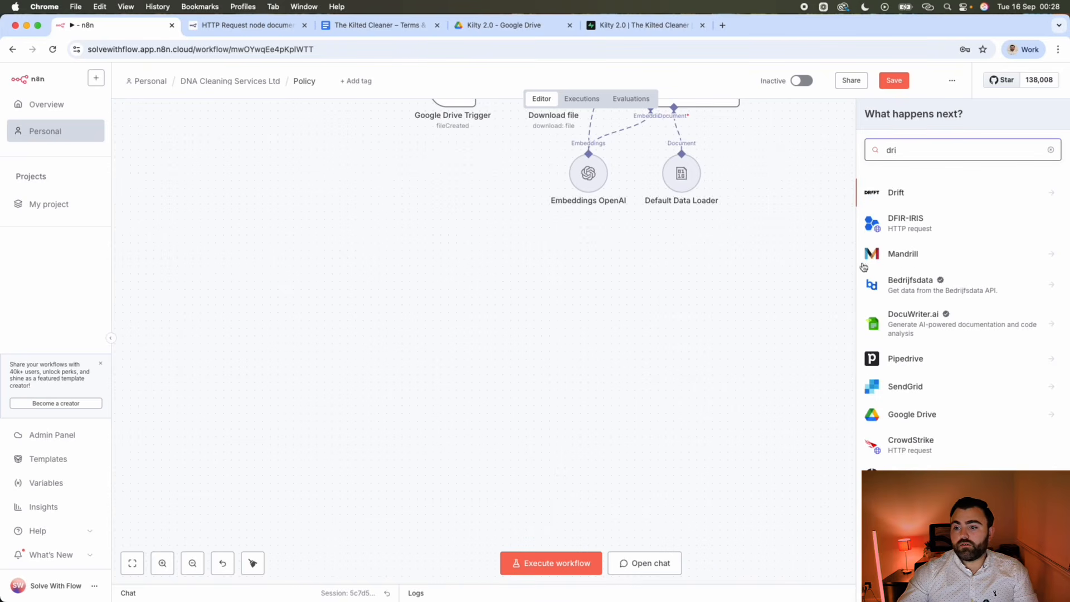
left_click(924, 415)
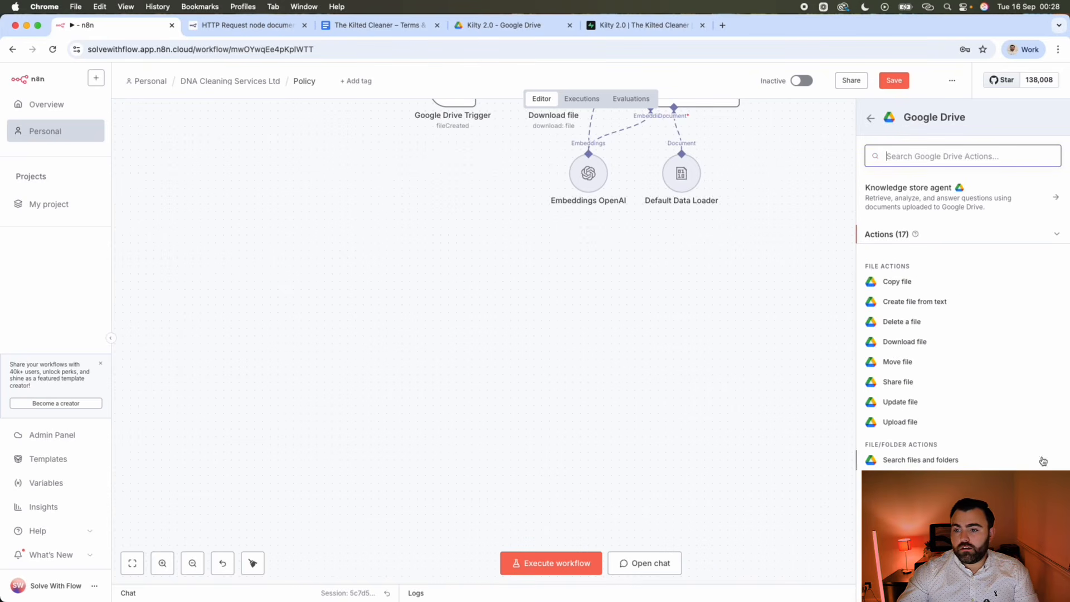
left_click(957, 239)
left_click(946, 262)
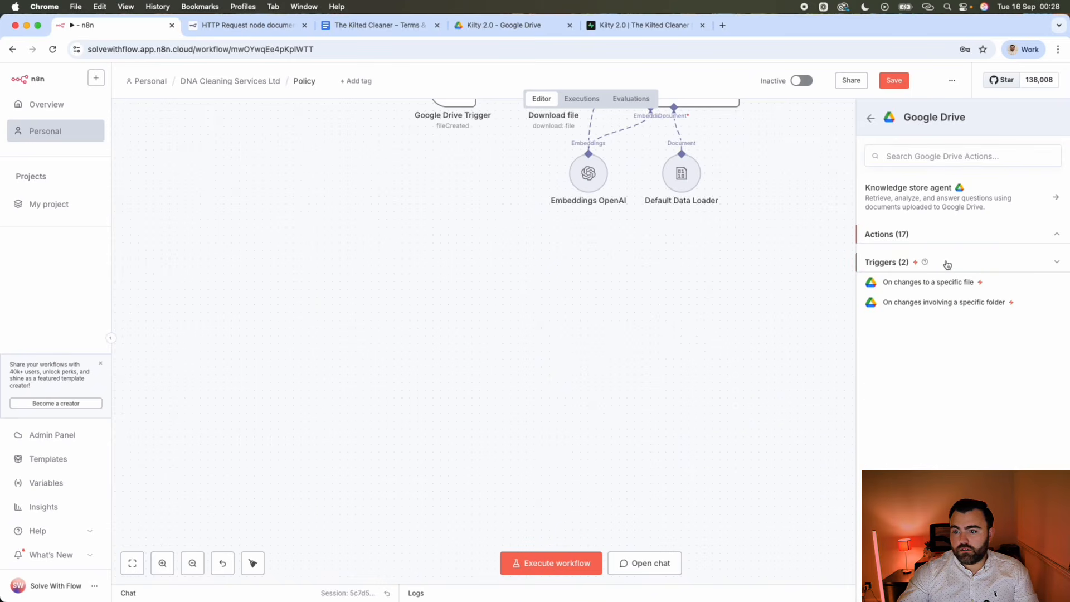
left_click(923, 306)
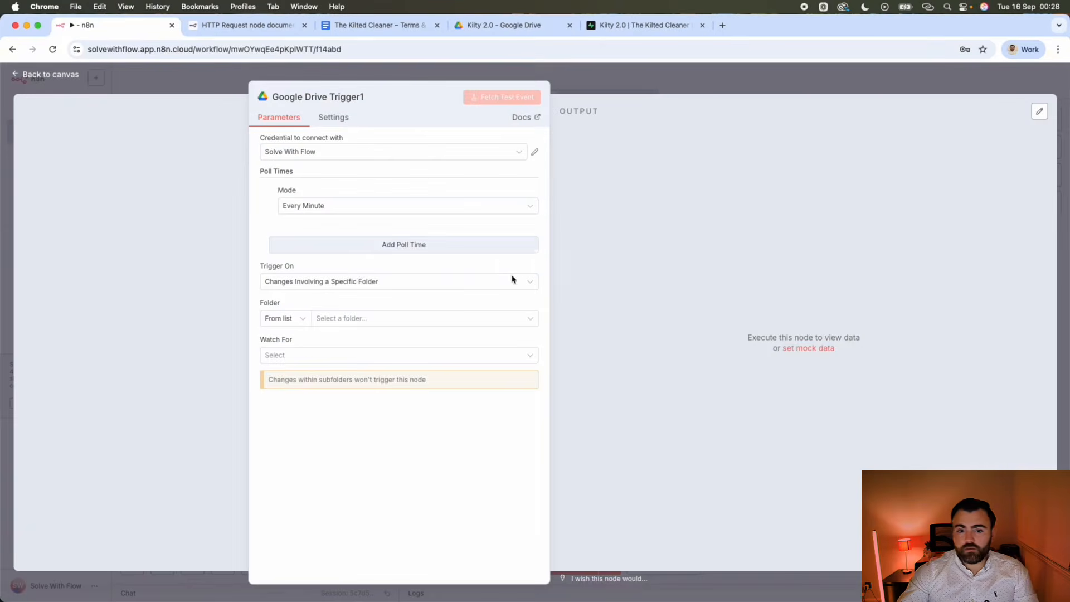
Keep the new trigger on Changes Involving a Specific Folder and have its folder specified by ID.
left_click(317, 282)
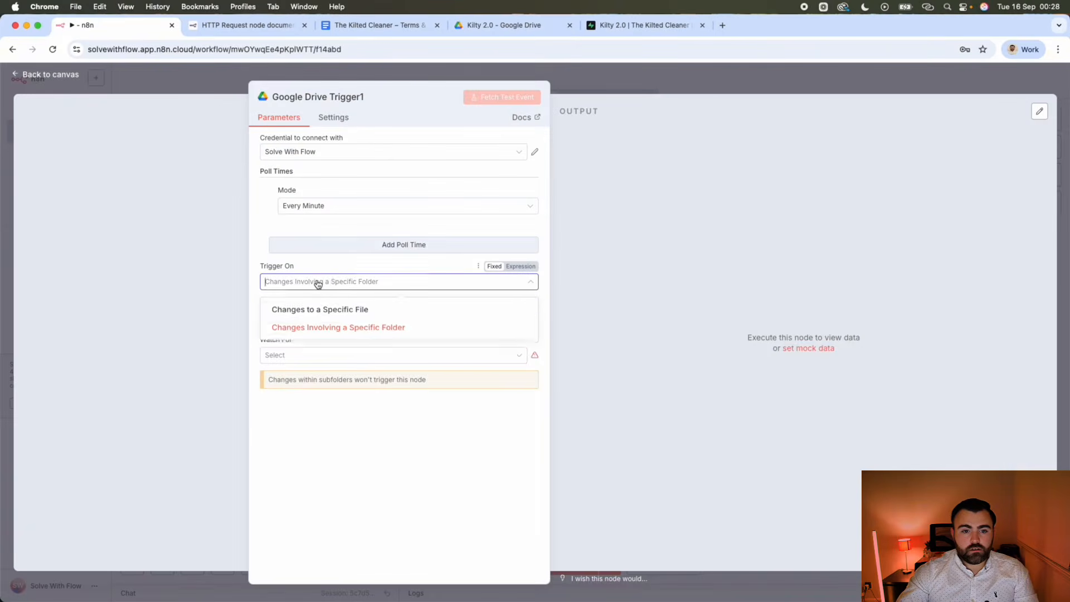
left_click(308, 327)
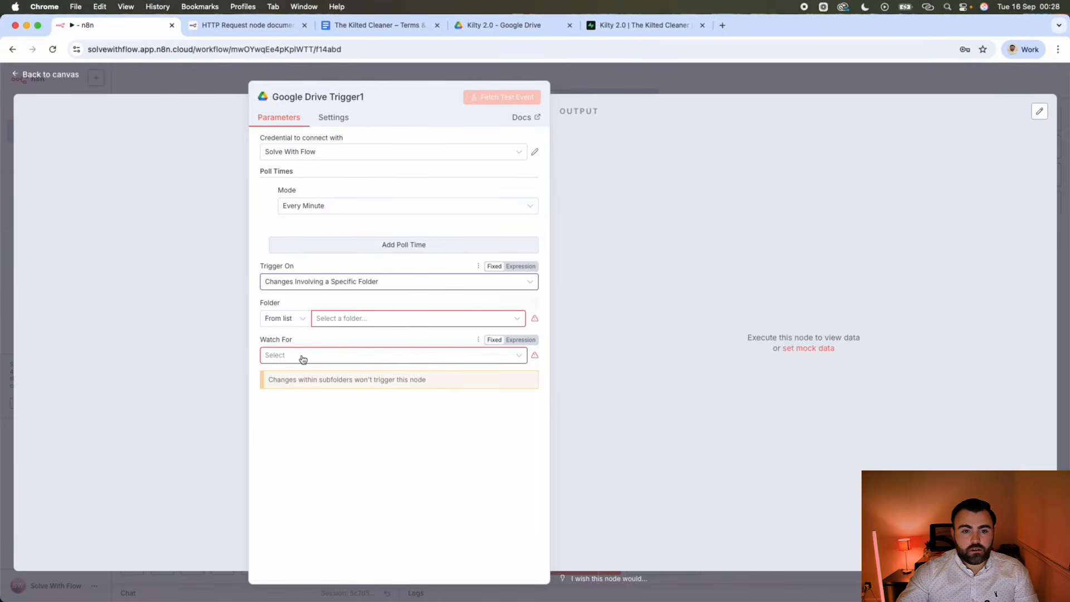
left_click(299, 318)
left_click(270, 384)
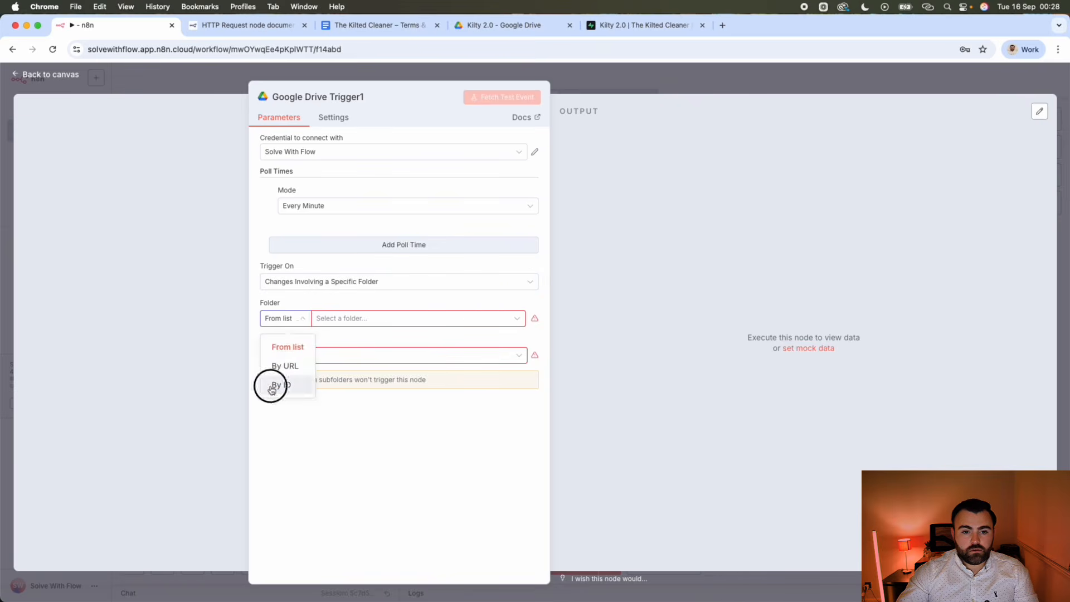
Switch to Google Drive, open the Policy folder inside Kilty 2.0, and copy the folder ID from its web address.
left_click(507, 31)
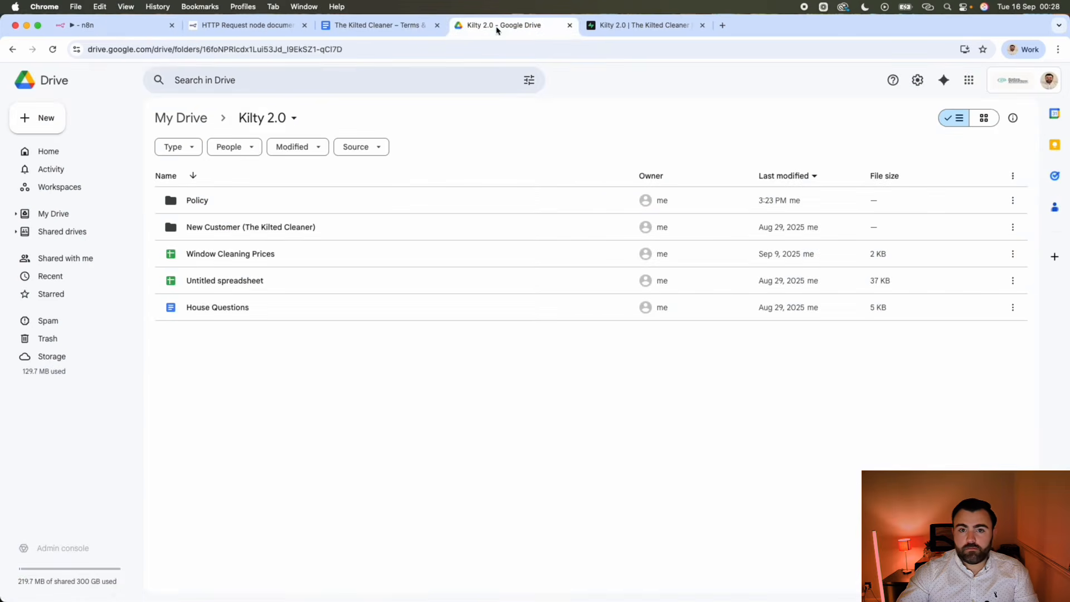
left_click(231, 201)
double_click(232, 201)
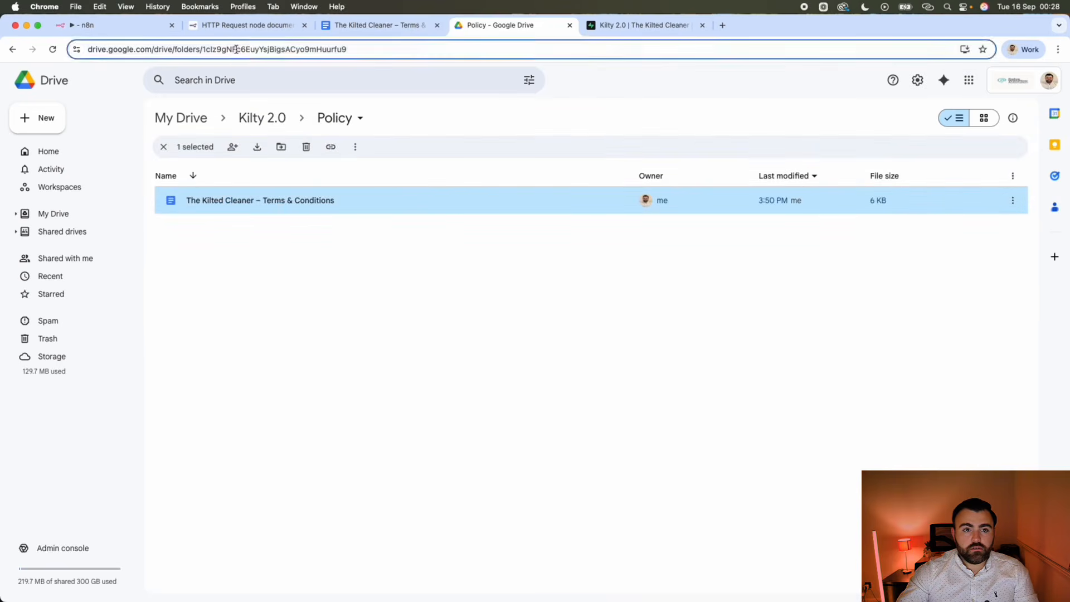
left_click(287, 50)
left_click_drag(382, 49, 236, 48)
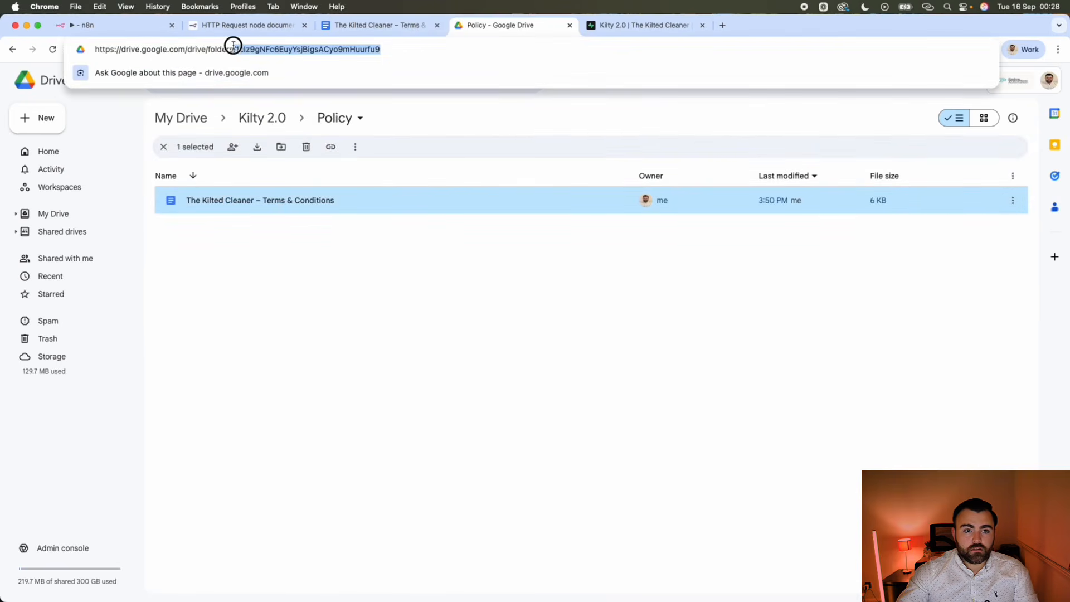
key("super+c")
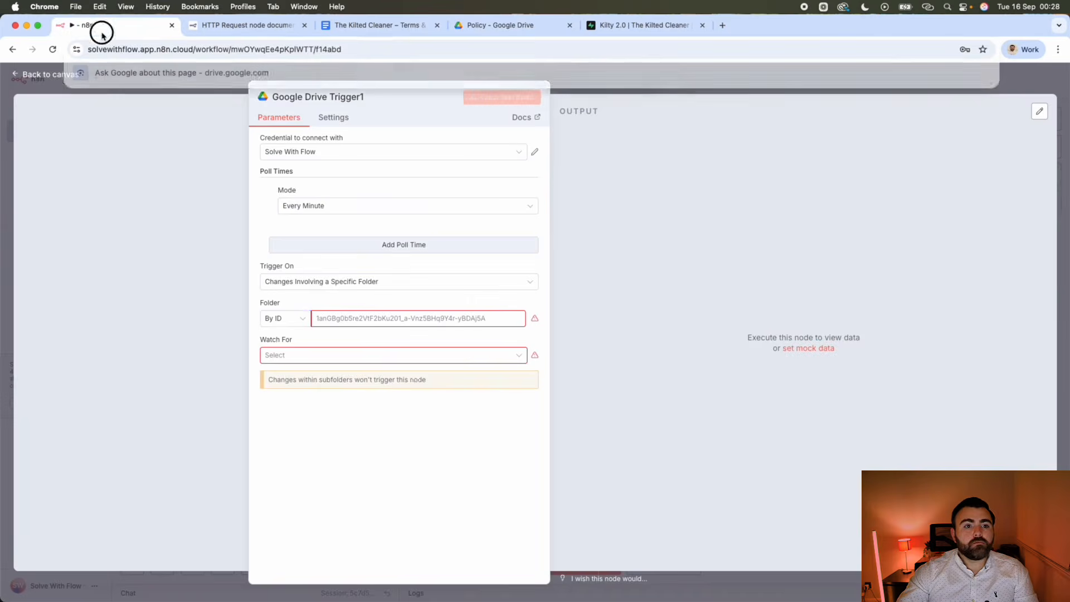
Return to n8n, paste the Policy folder's ID into the new trigger, and set it to watch for File Updated.
left_click(99, 27)
left_click(351, 318)
key("super+v")
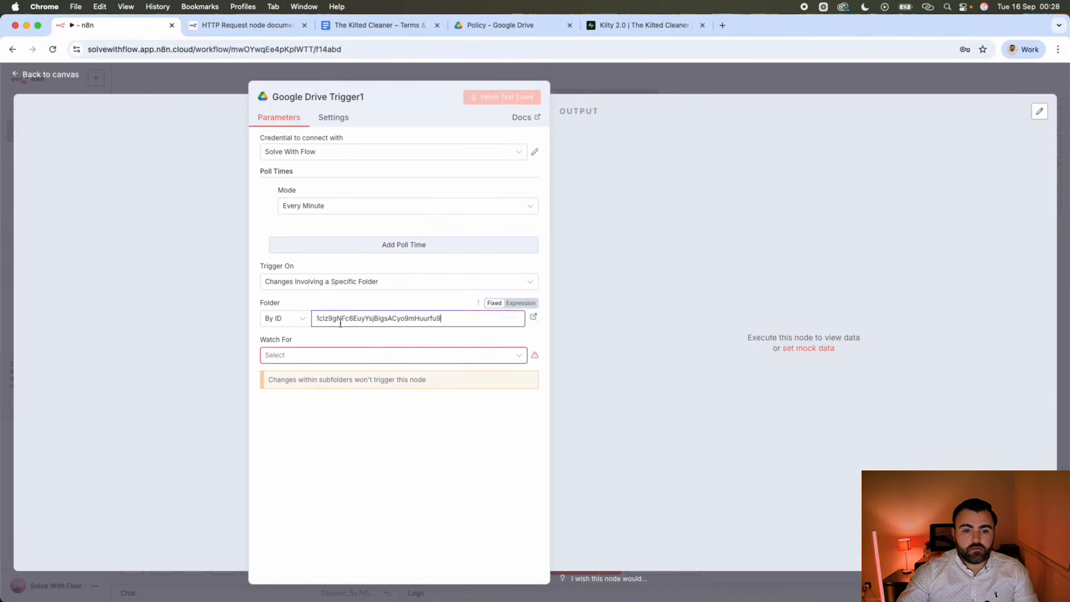
left_click(308, 359)
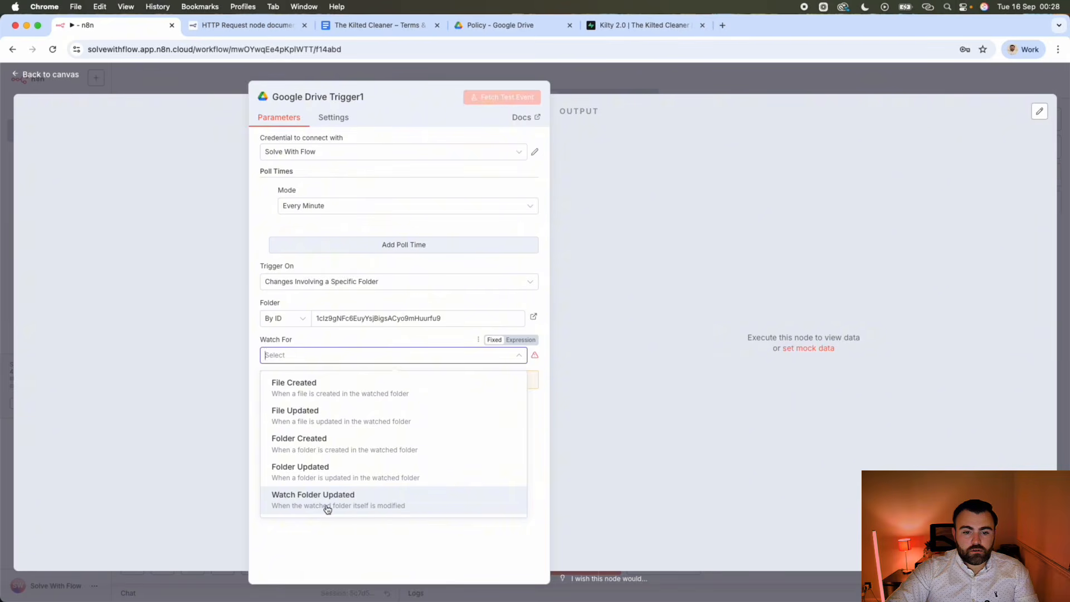
left_click(339, 422)
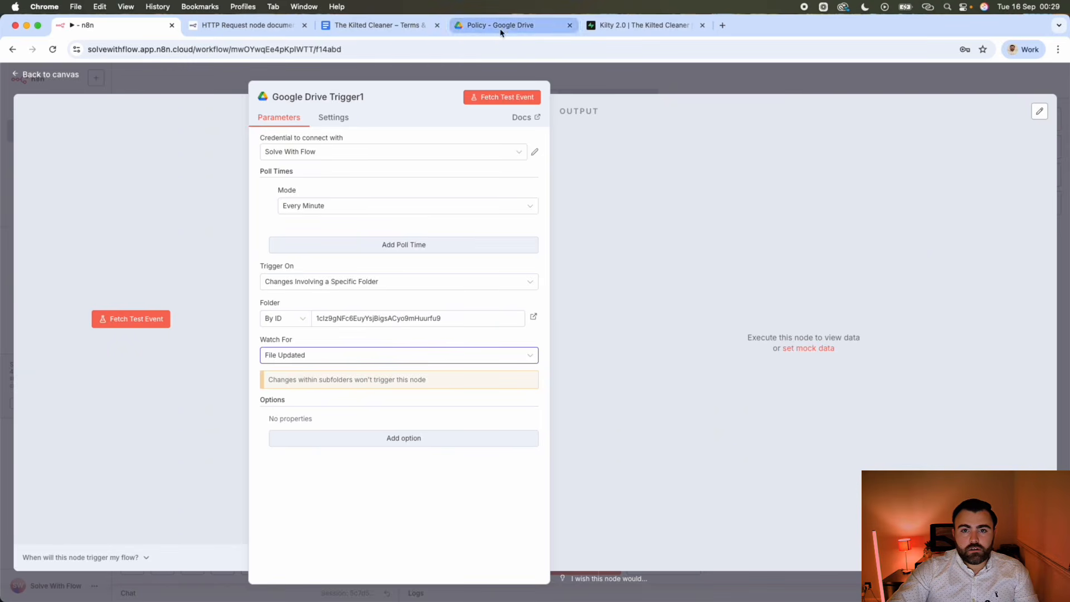
In the Terms & Conditions document, highlight section 9, Updates to Terms, and start a new line after its final bullet.
left_click(359, 29)
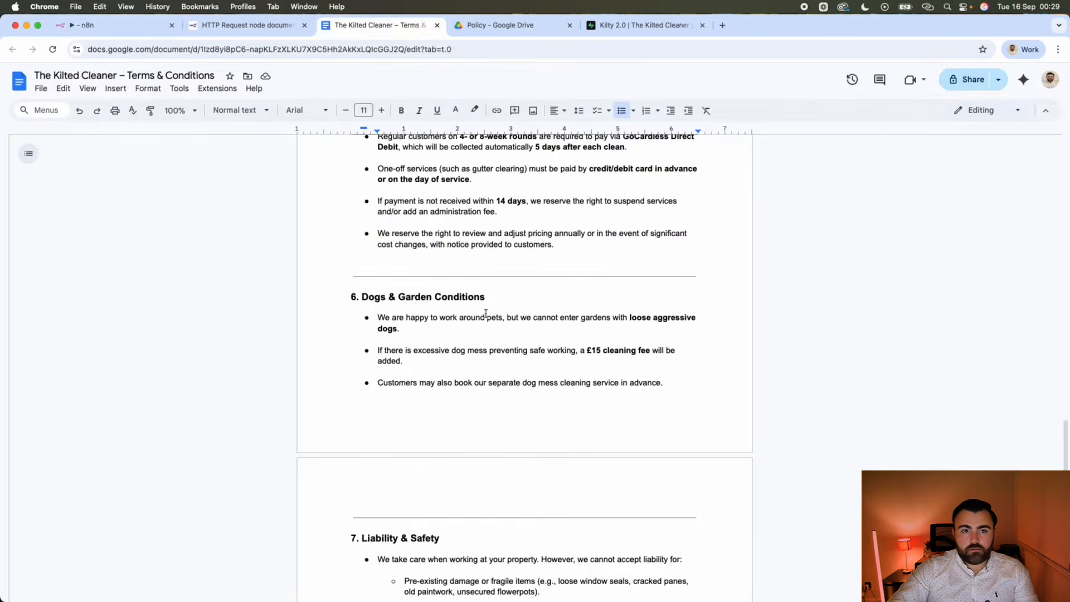
scroll(535, 352, "down", 10)
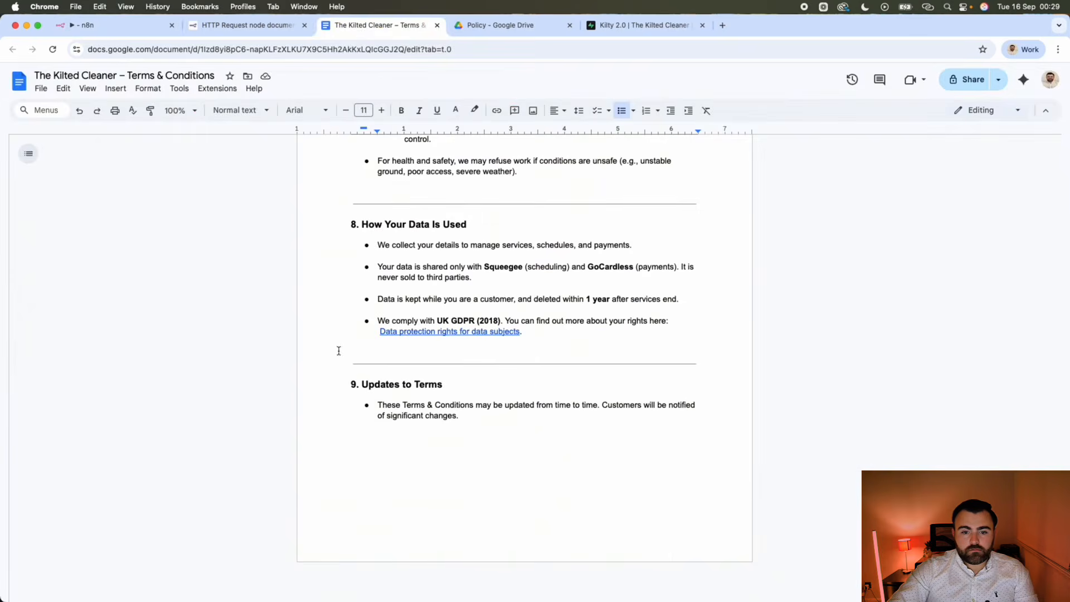
left_click(480, 422)
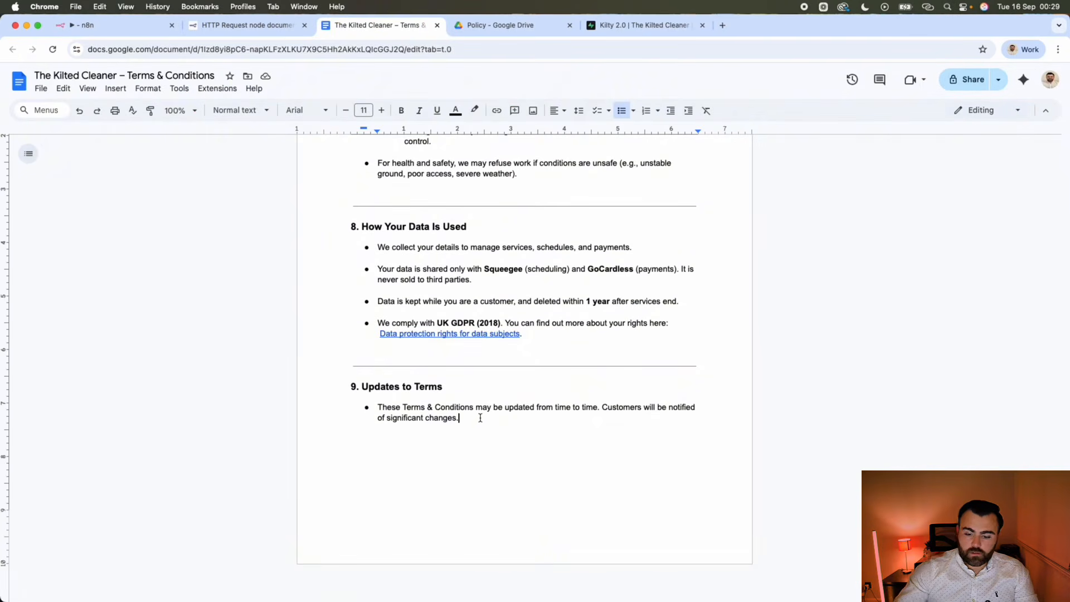
left_click_drag(468, 428, 303, 377)
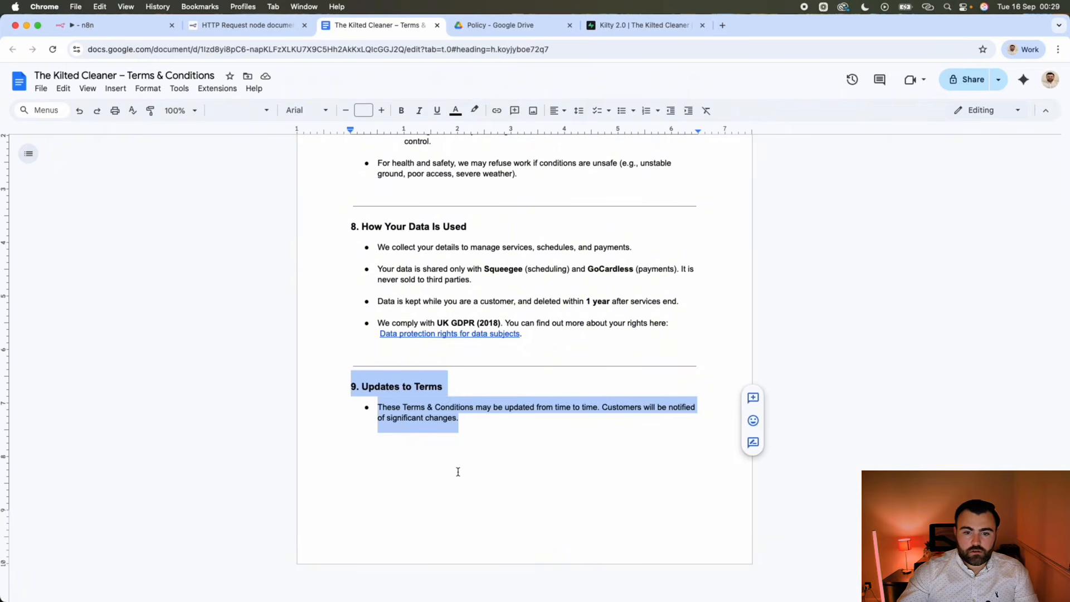
left_click(482, 430)
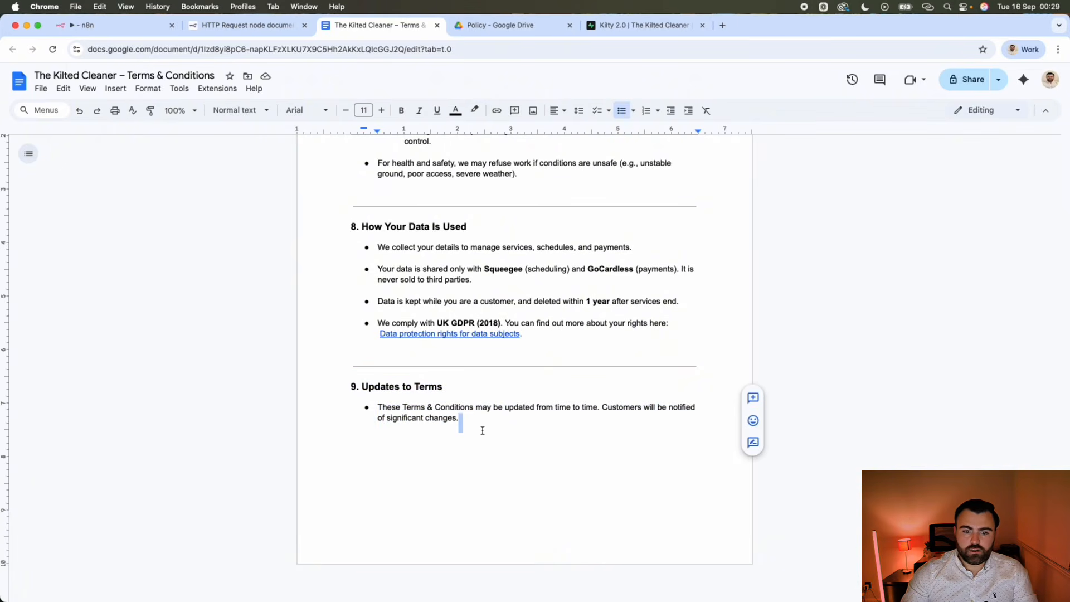
key("shift+Return")
key("Return")
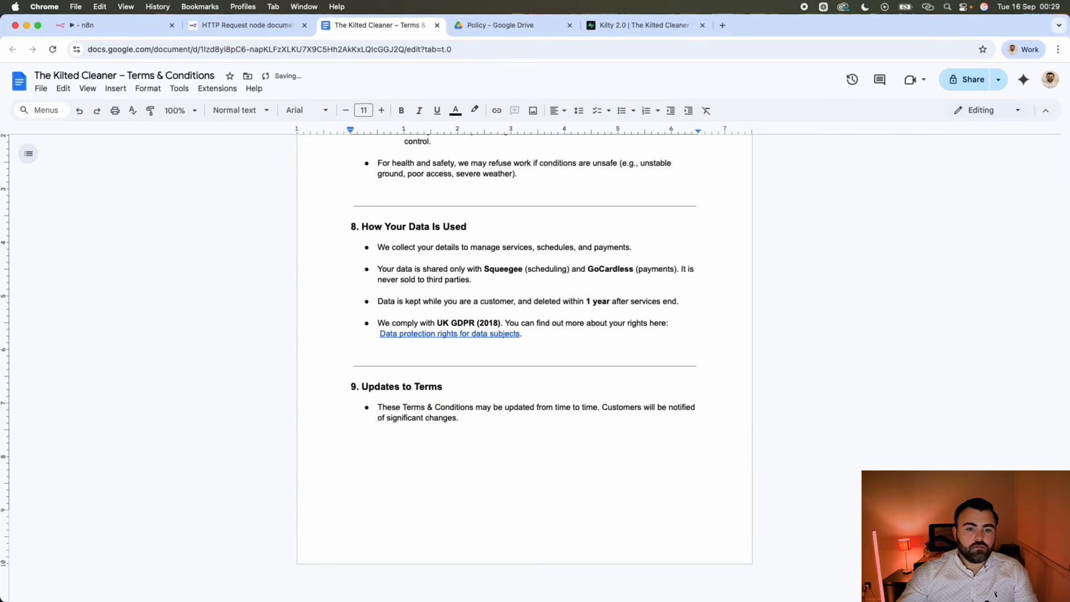
Go back to n8n, close the new trigger's settings, and deactivate the original file-created Google Drive Trigger.
left_click(117, 32)
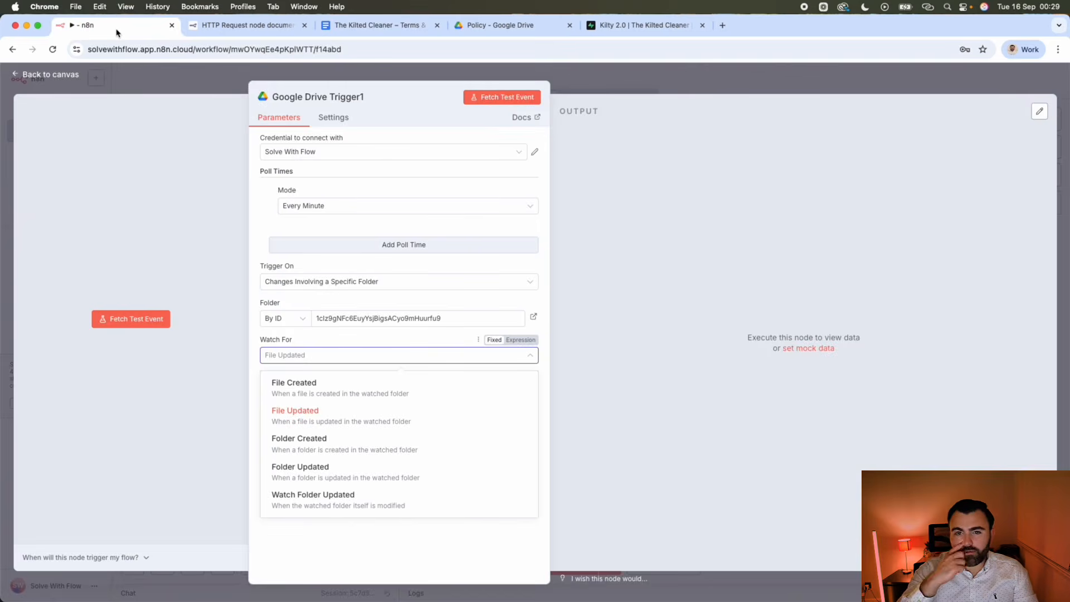
left_click(594, 88)
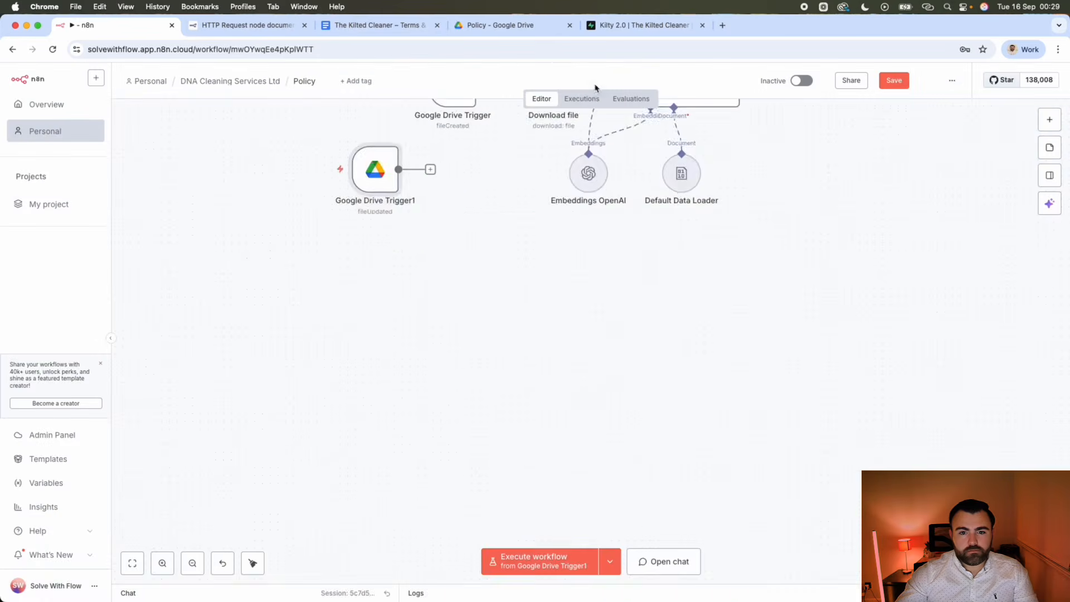
scroll(368, 374, "up", 5)
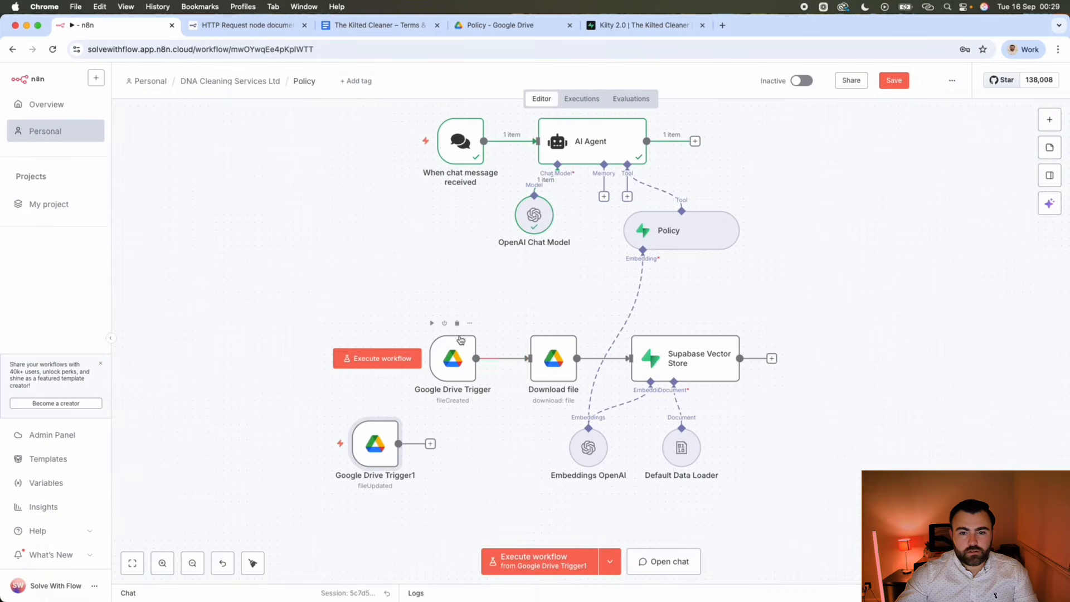
left_click(457, 374)
key("d")
Move the file-updated Google Drive trigger lower on the canvas, into the free space below the deactivated trigger.
scroll(449, 421, "down", 3)
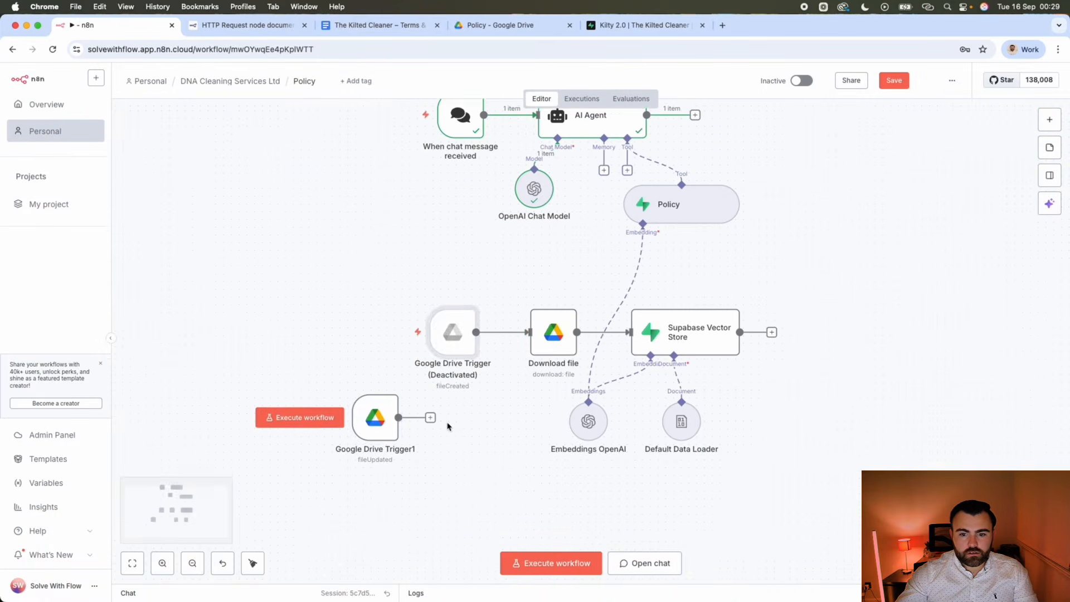
left_click_drag(375, 376, 429, 470)
scroll(429, 469, "down", 4)
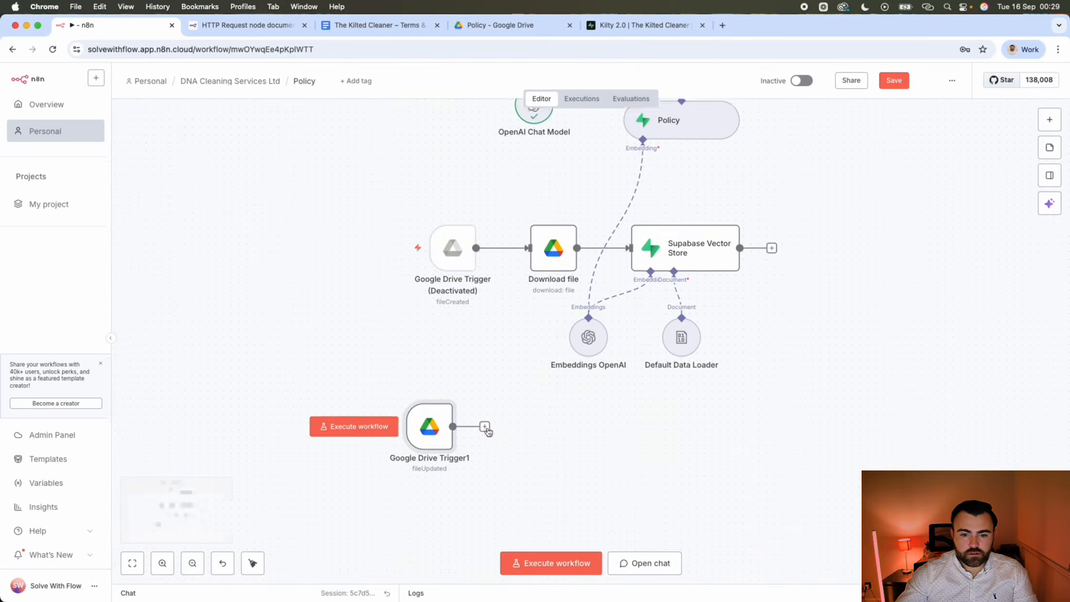
Run the n8n workflow to listen for a file update, and add a copy of section 9 at the end of the Terms & Conditions document.
left_click(549, 564)
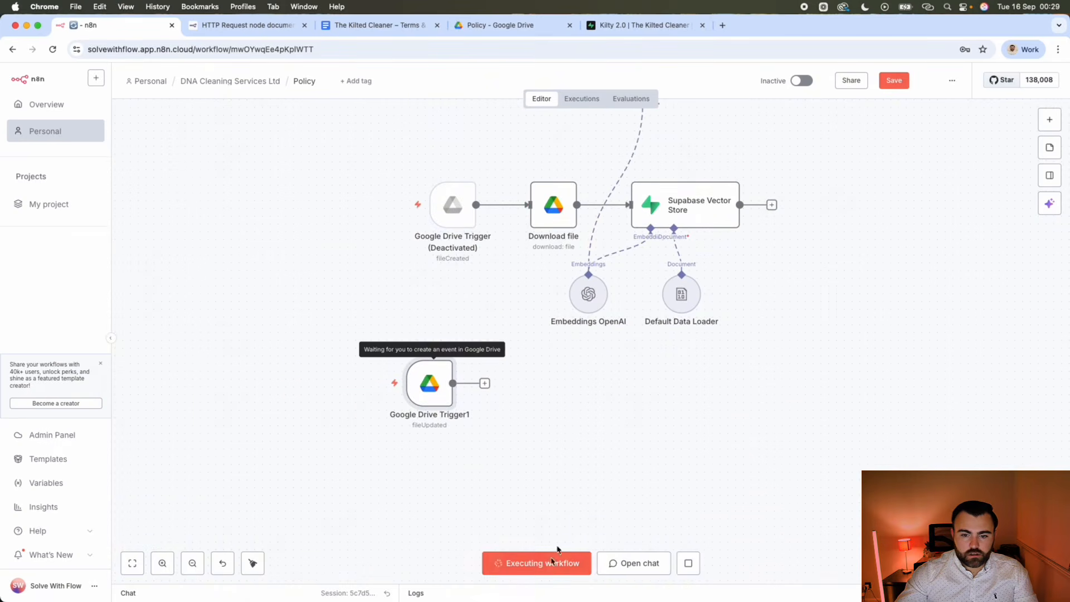
left_click(375, 29)
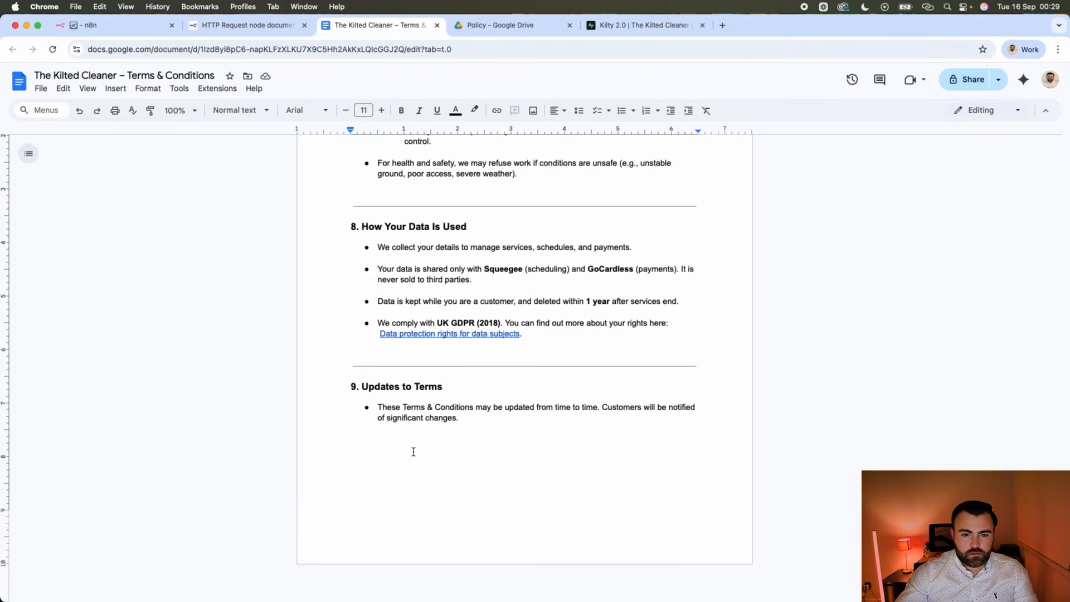
type("9. Updates to Terms These Terms & Conditions may be updated from time to time. Customers will be notified of significant changes.")
Retitle the copied section's heading from Updates to Terms to "Uniform".
left_click_drag(446, 442, 359, 441)
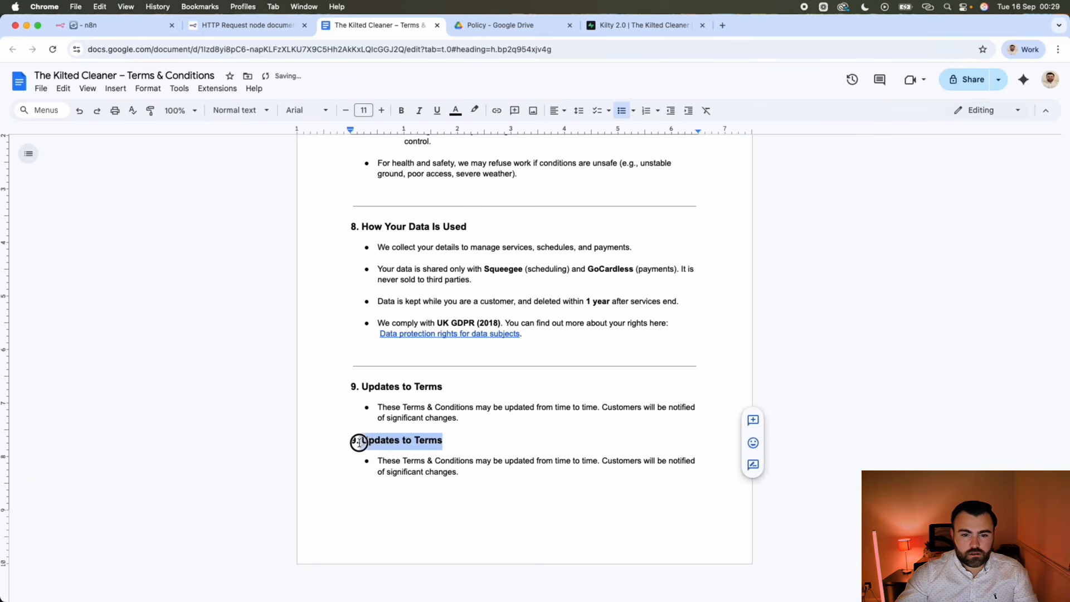
type("Uni")
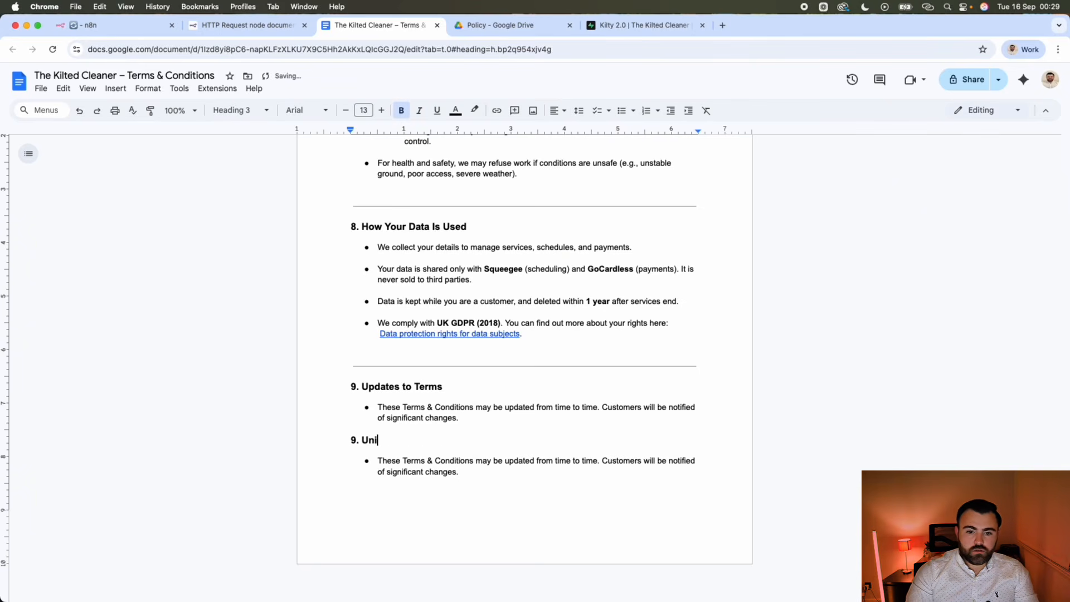
type("foem")
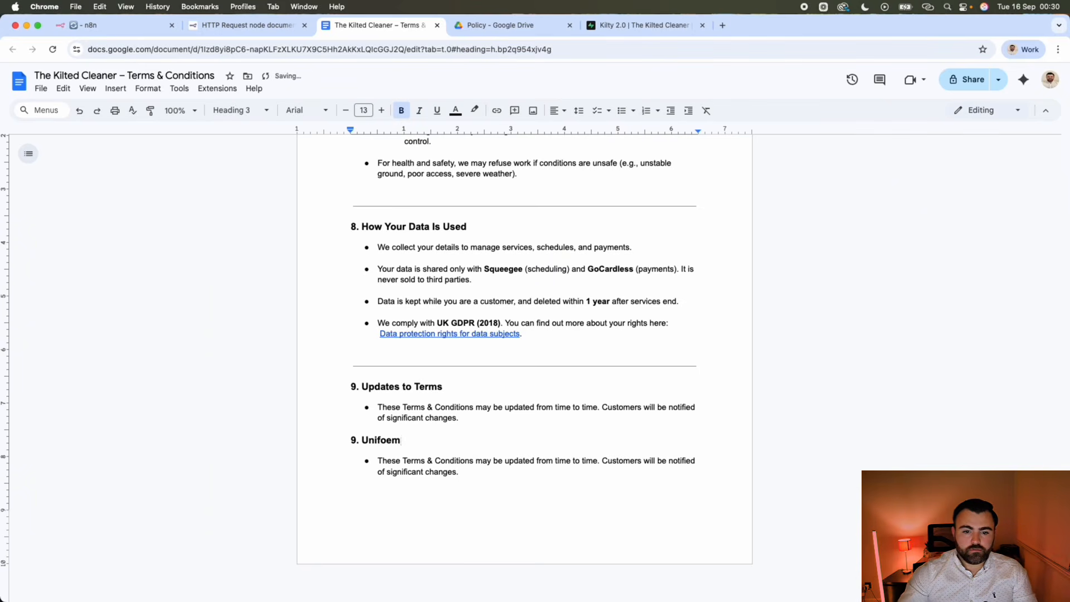
key("BackSpace")
key("BackSpace")
type("rm")
Replace the Uniform section's bullet text with "We wear kilts, becausue we love SCOTLAND!".
left_click_drag(503, 473, 379, 463)
type("We wear kilts")
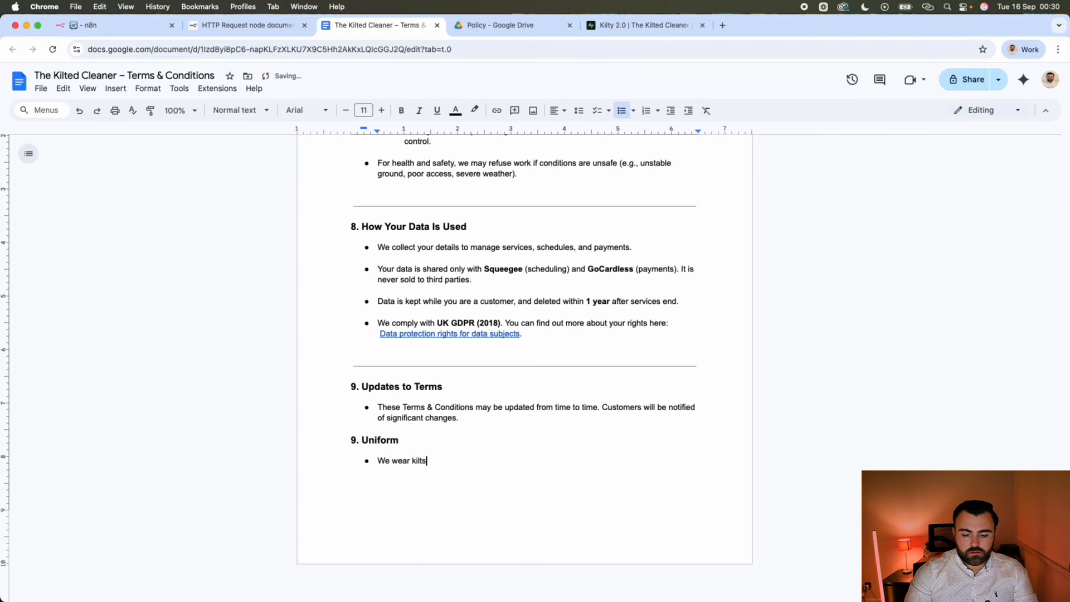
type(", becasue")
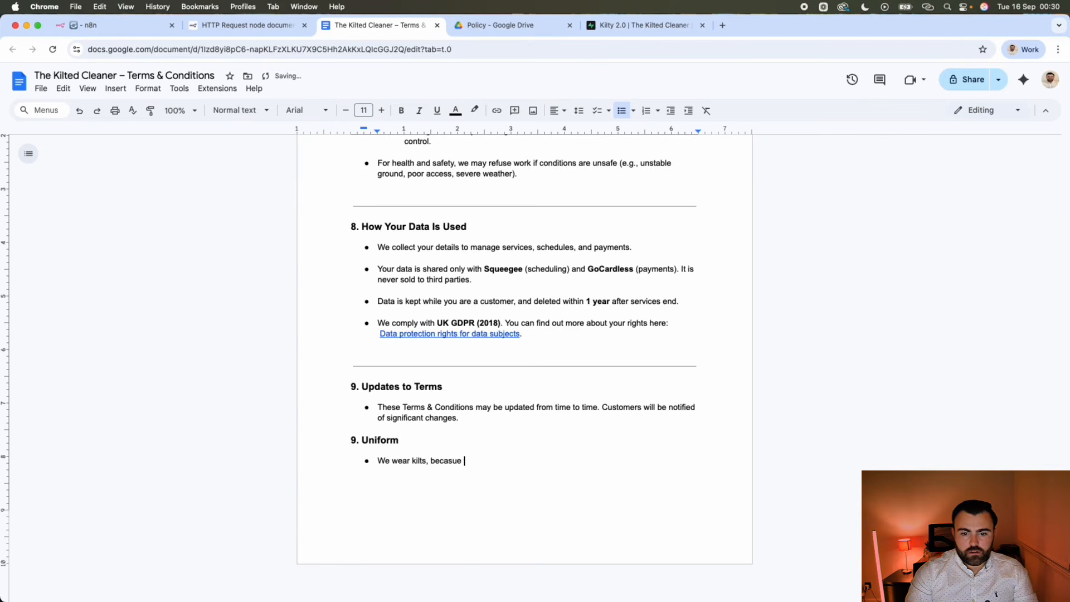
type(" we love ")
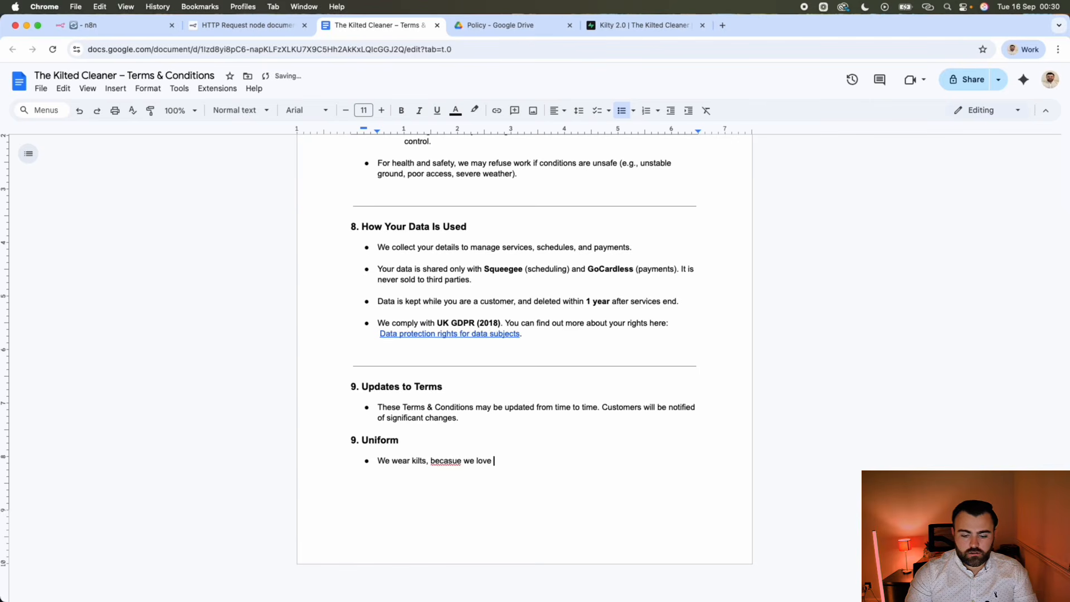
type("SCOTLAND!")
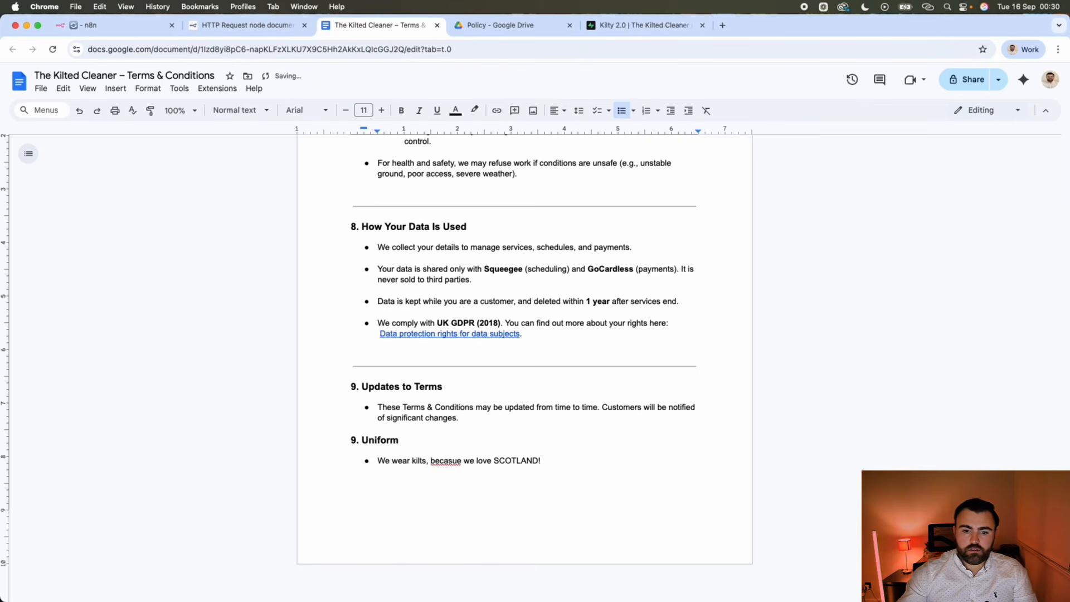
left_click(445, 462)
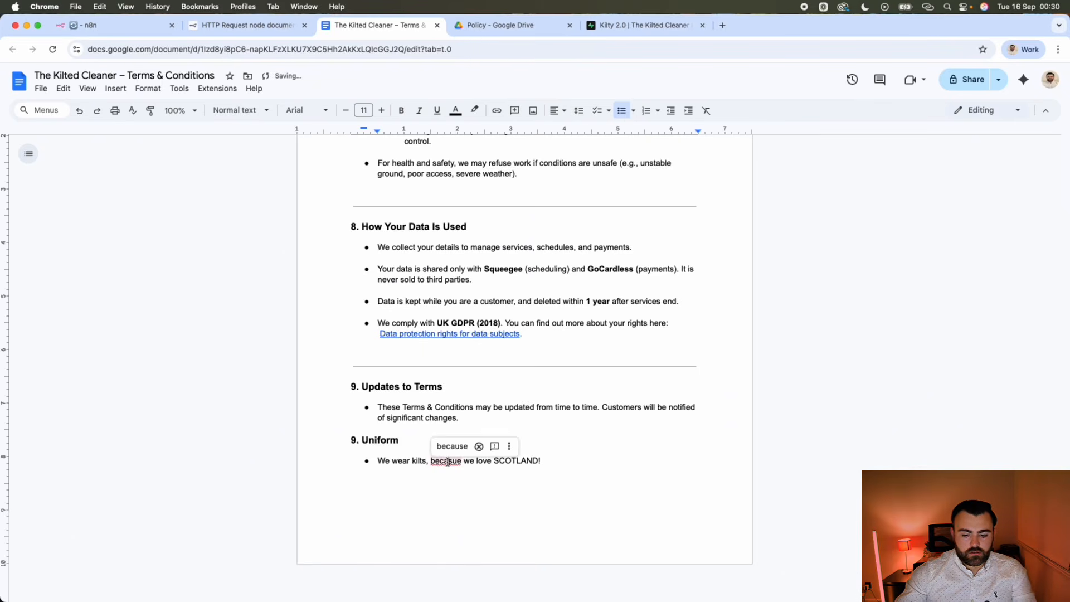
type("u")
left_click(556, 460)
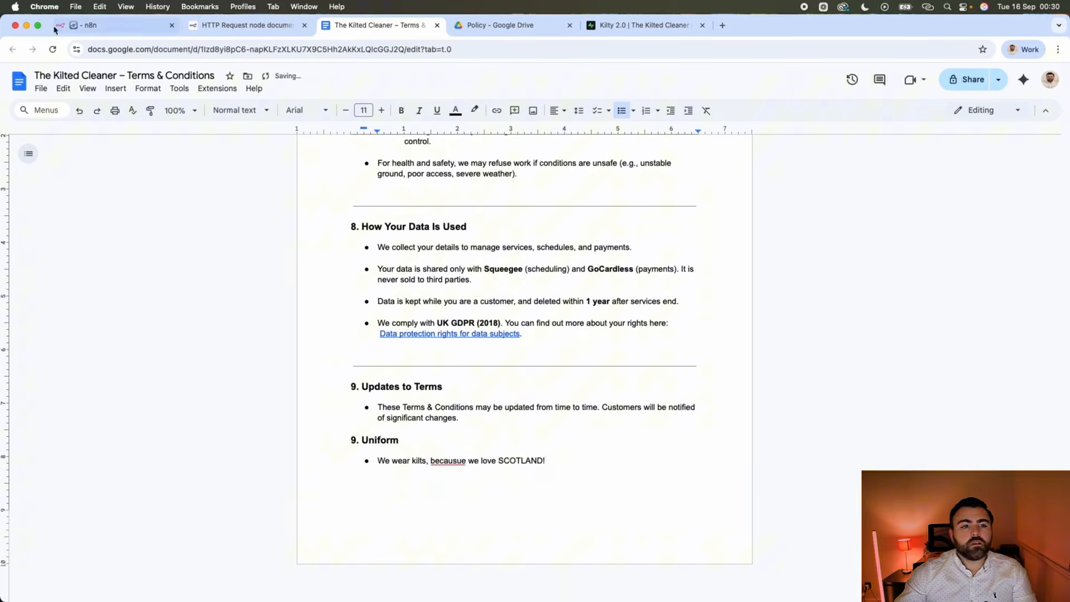
Check the document's last-modified time in Google Drive, and inspect the file-updated trigger's output in n8n.
left_click(115, 31)
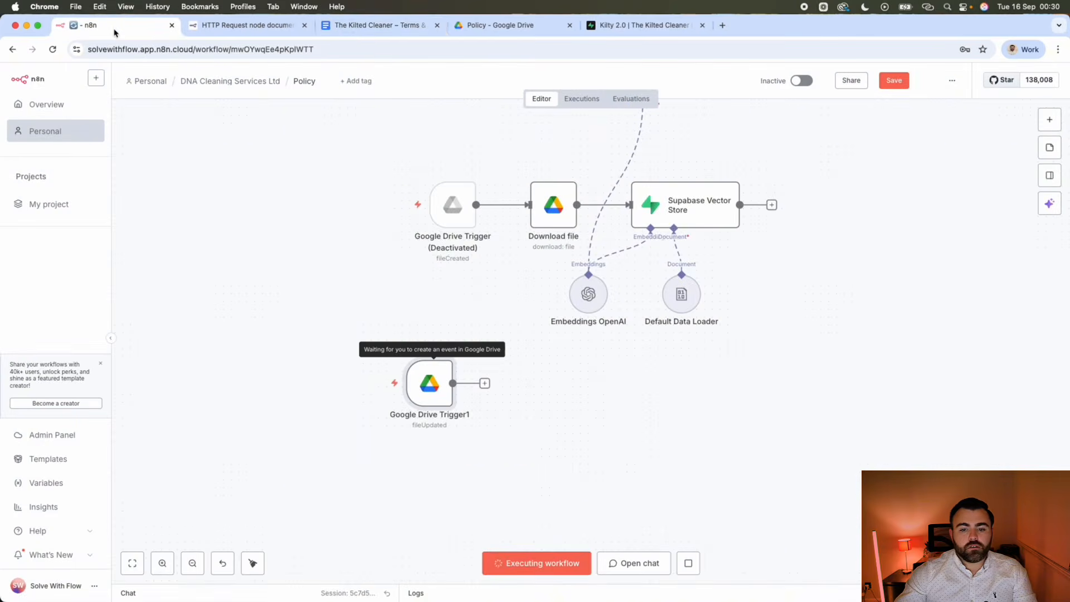
left_click(340, 26)
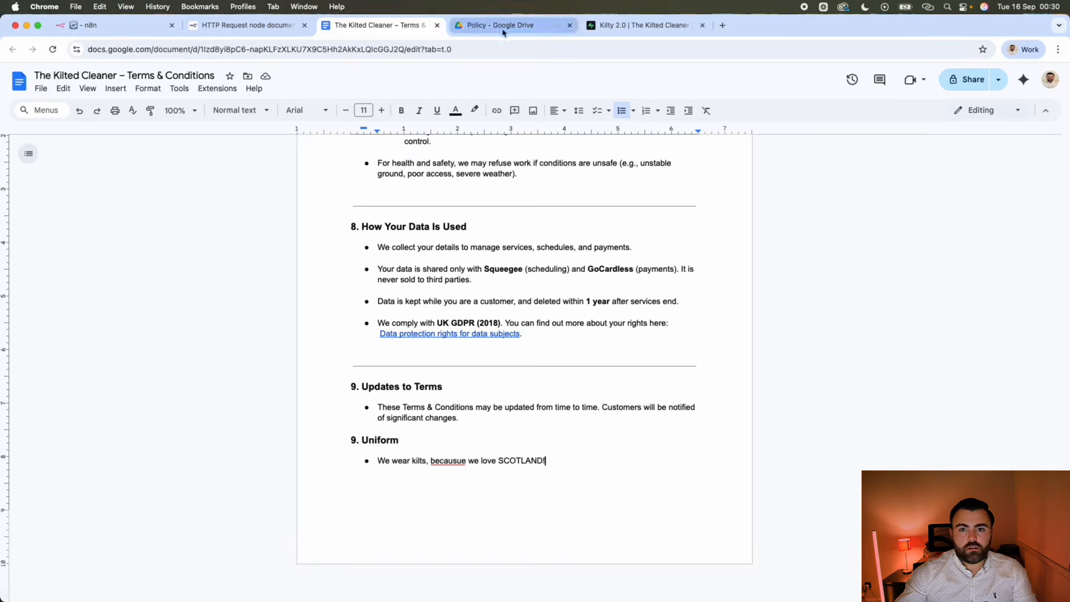
left_click(536, 27)
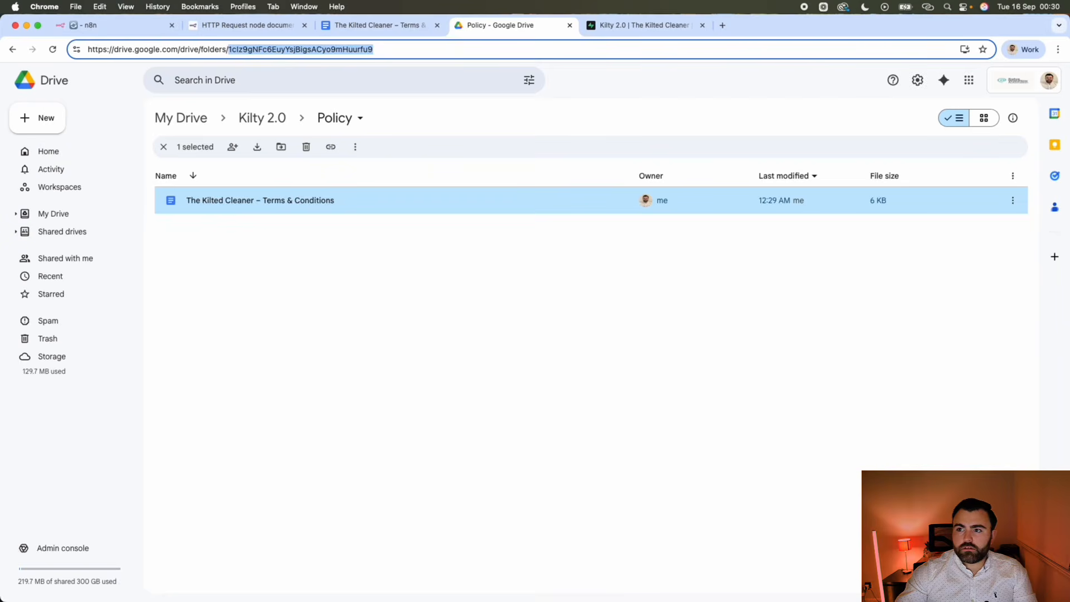
left_click(139, 26)
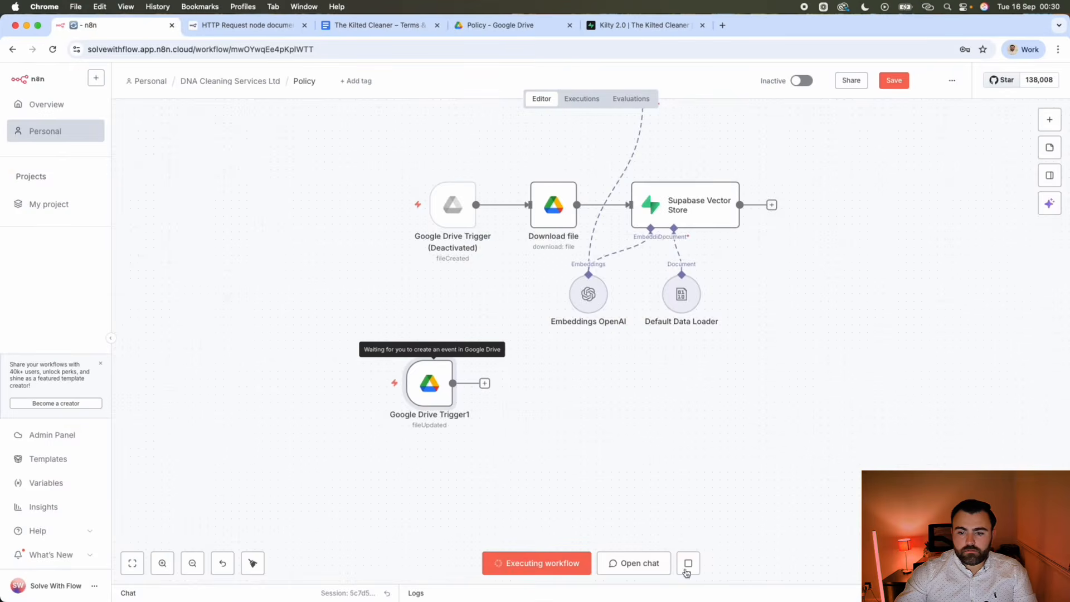
double_click(429, 383)
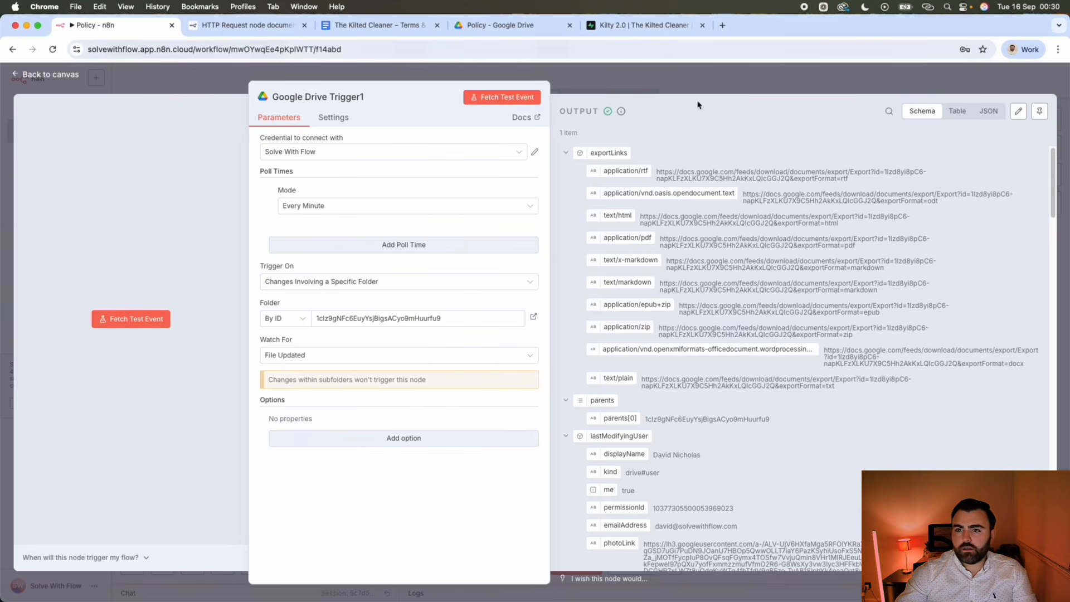
left_click(696, 80)
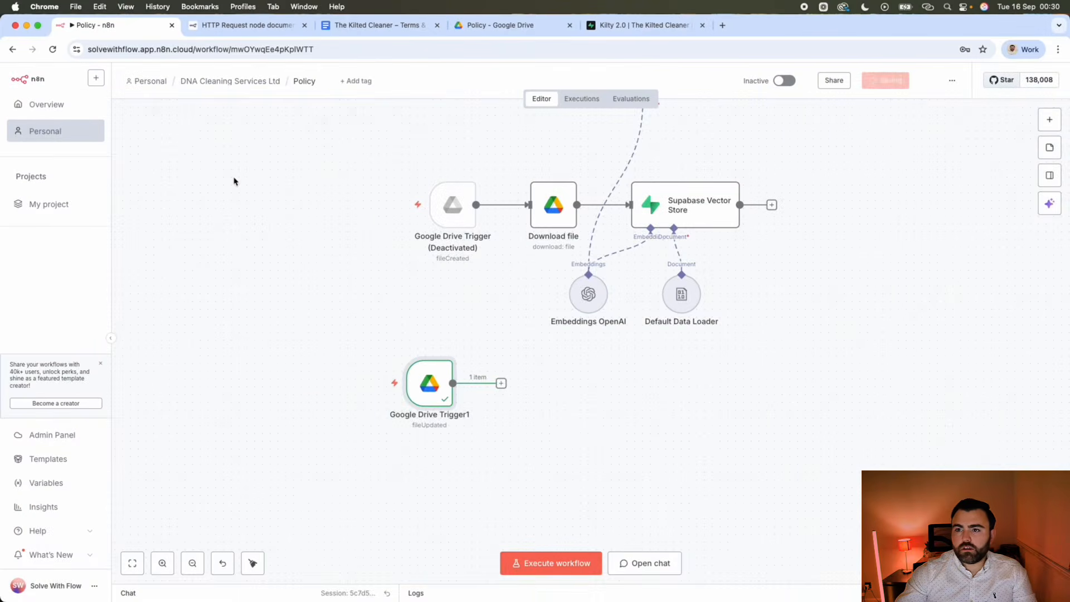
Reload the n8n workflow page and review the settings and output of the file-updated Google Drive trigger.
left_click(53, 54)
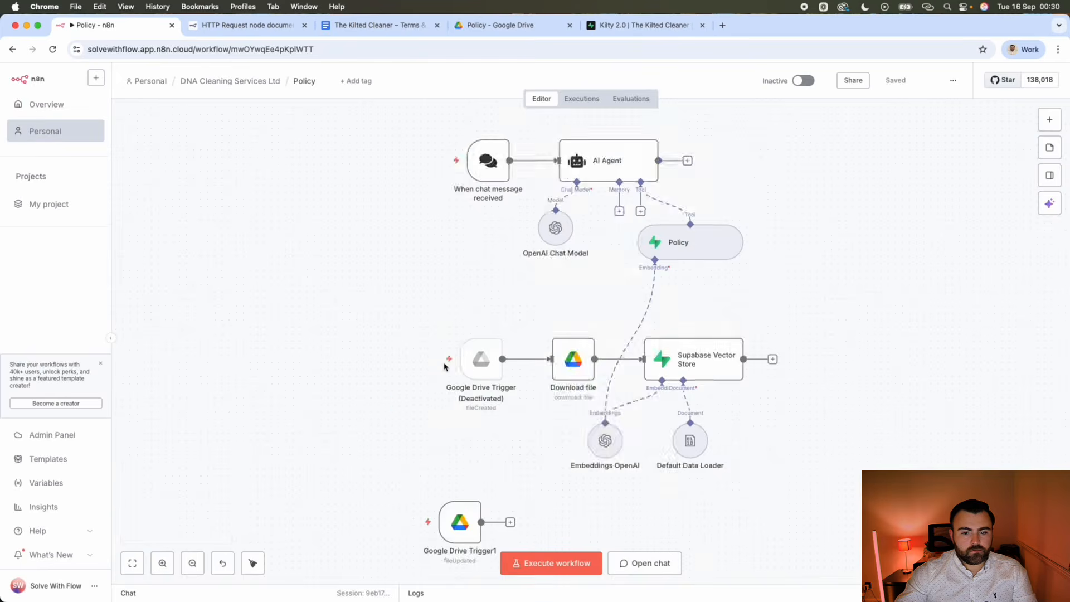
scroll(444, 362, "down", 4)
double_click(468, 406)
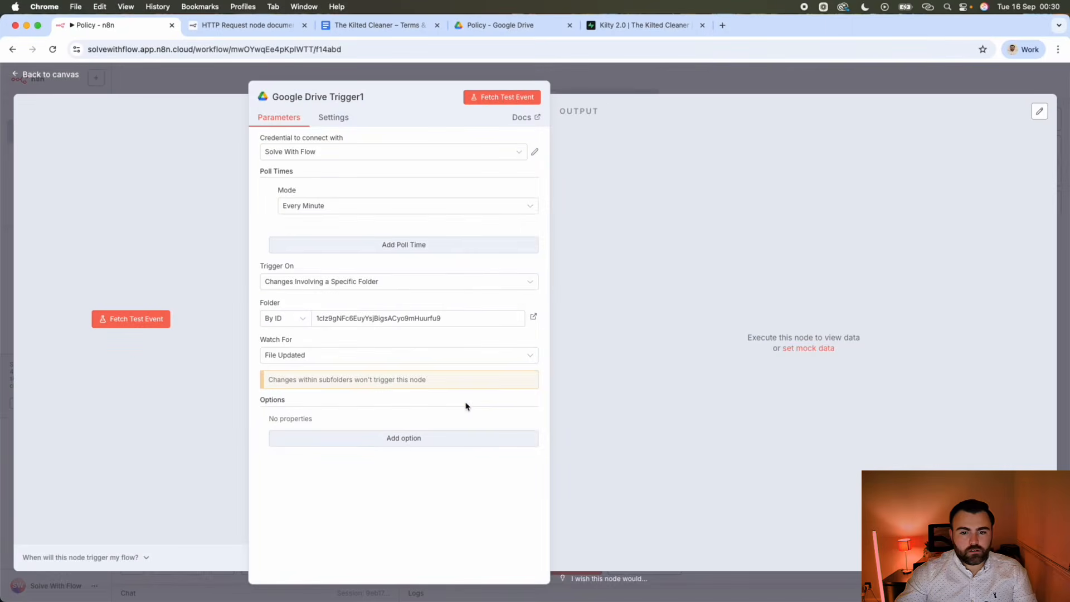
key("Escape")
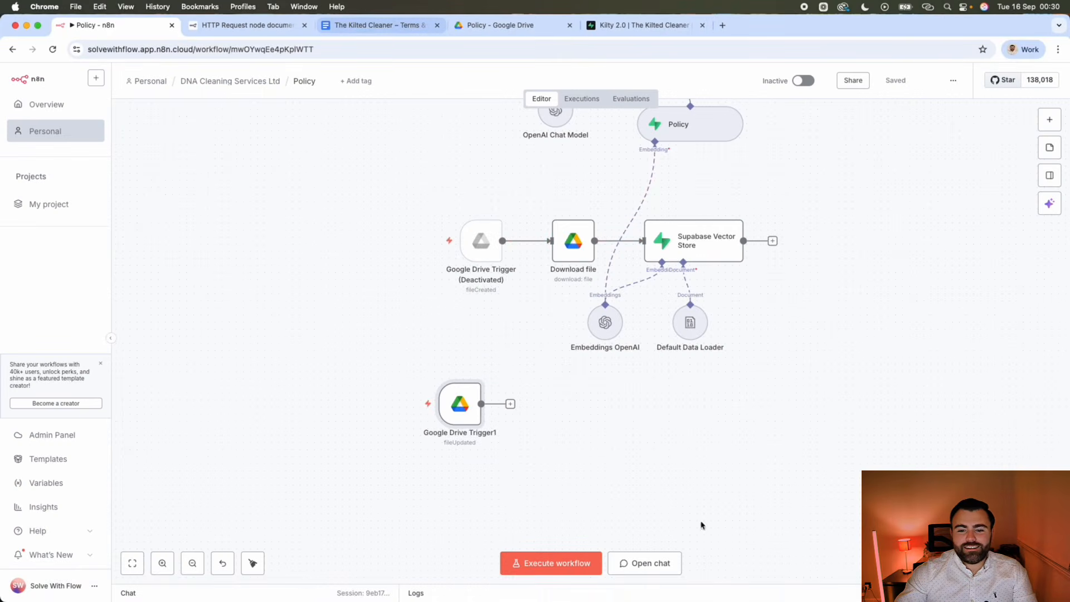
In the Terms & Conditions document, correct the misspelled word in the Uniform bullet to "because".
left_click(365, 26)
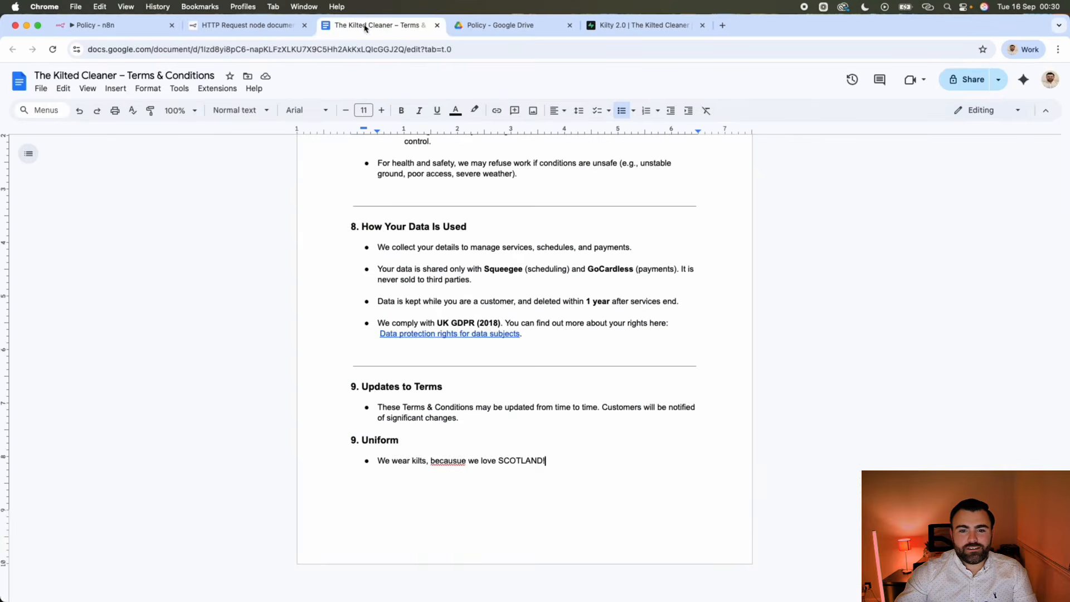
double_click(448, 460)
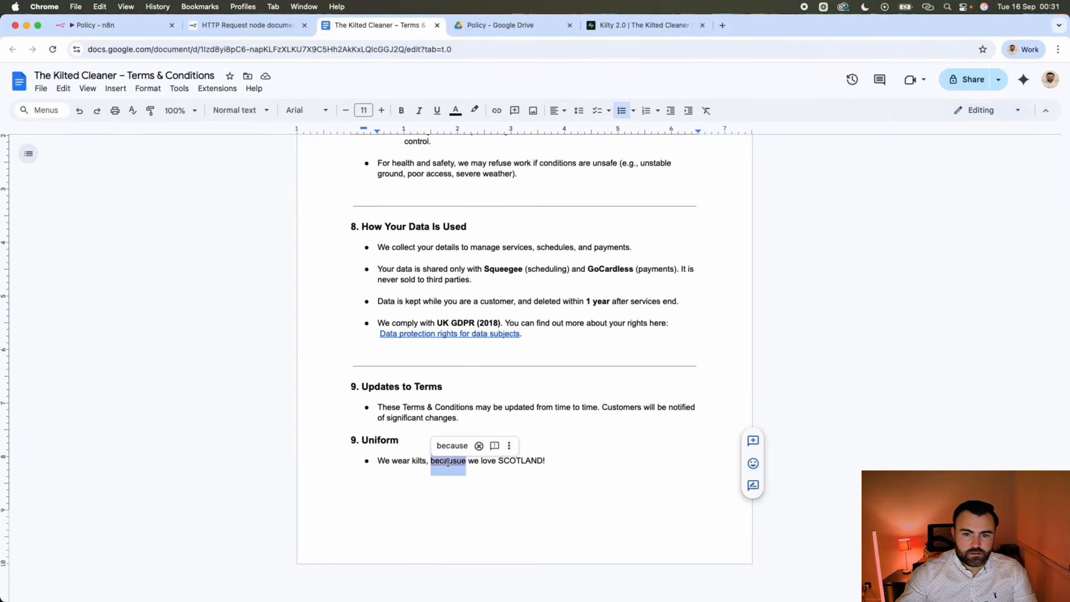
left_click(452, 445)
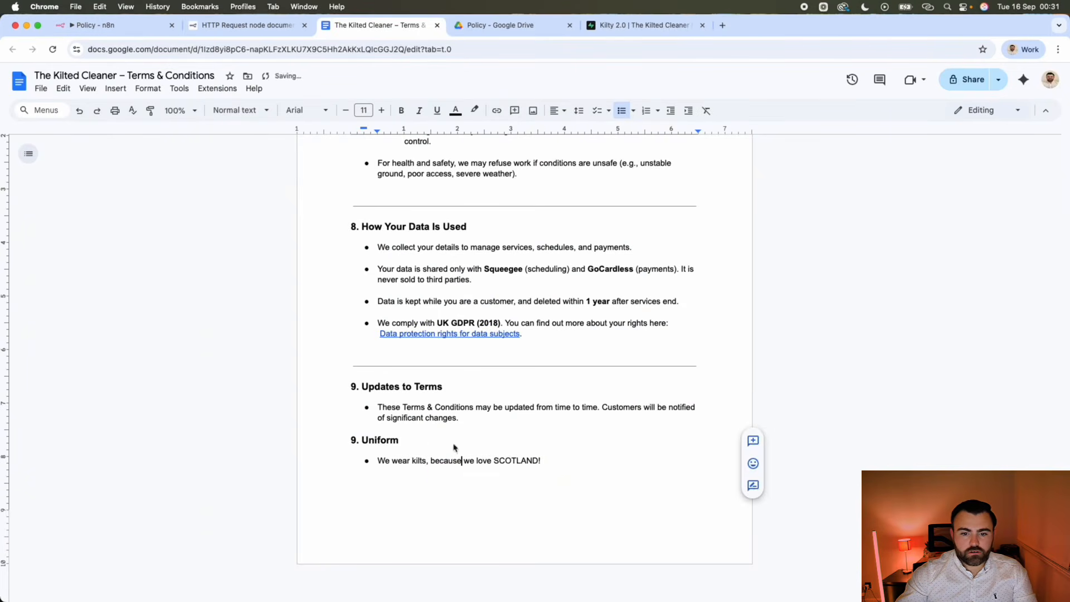
Return to n8n, execute the workflow, and pin and review the output data of the file-updated Google Drive trigger.
left_click(122, 25)
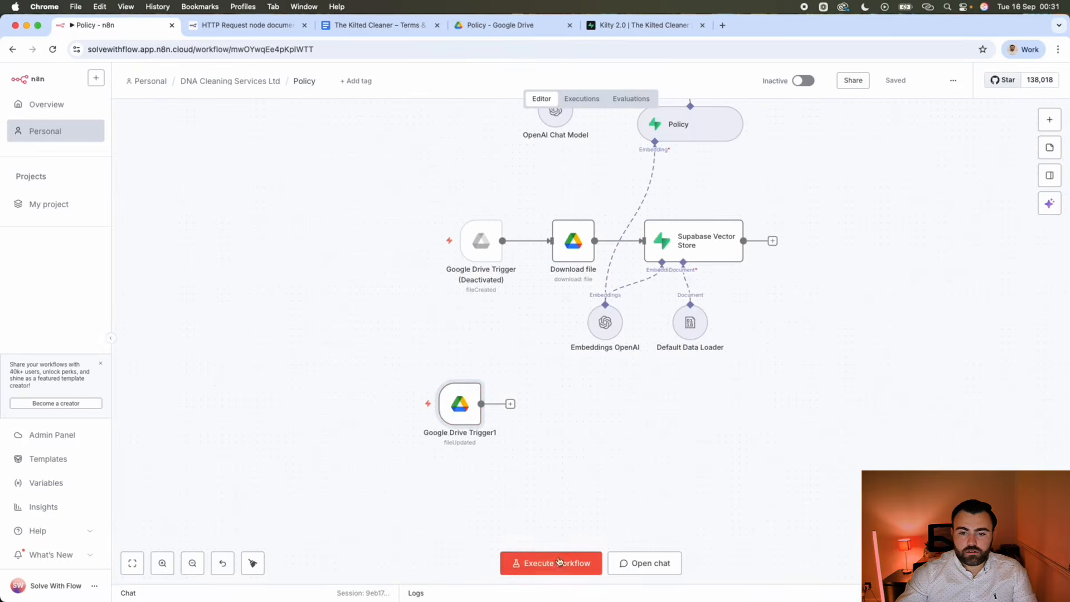
left_click(539, 564)
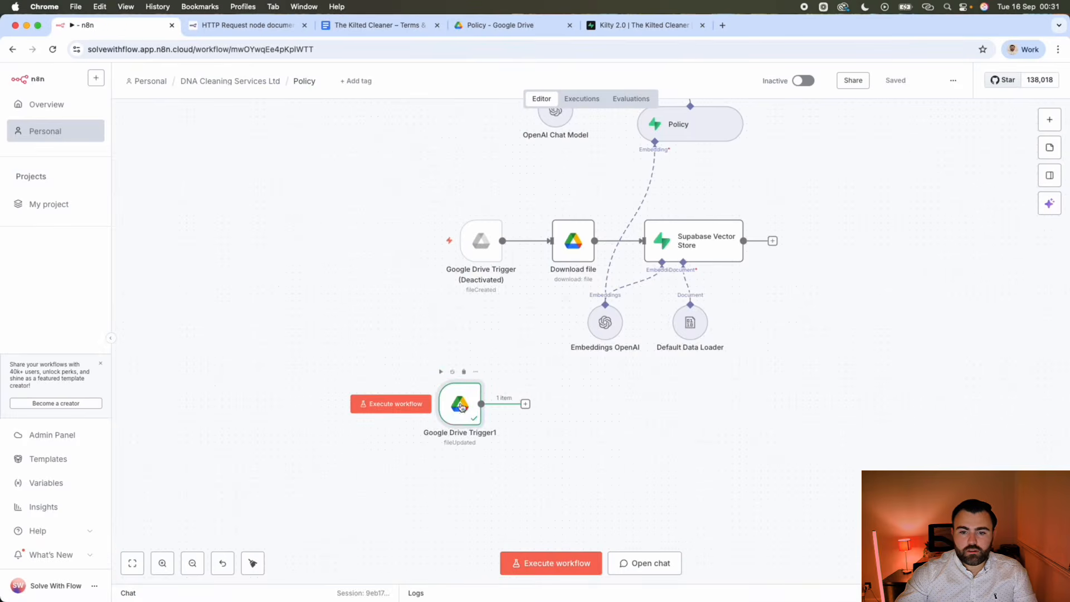
mouse_move(463, 411)
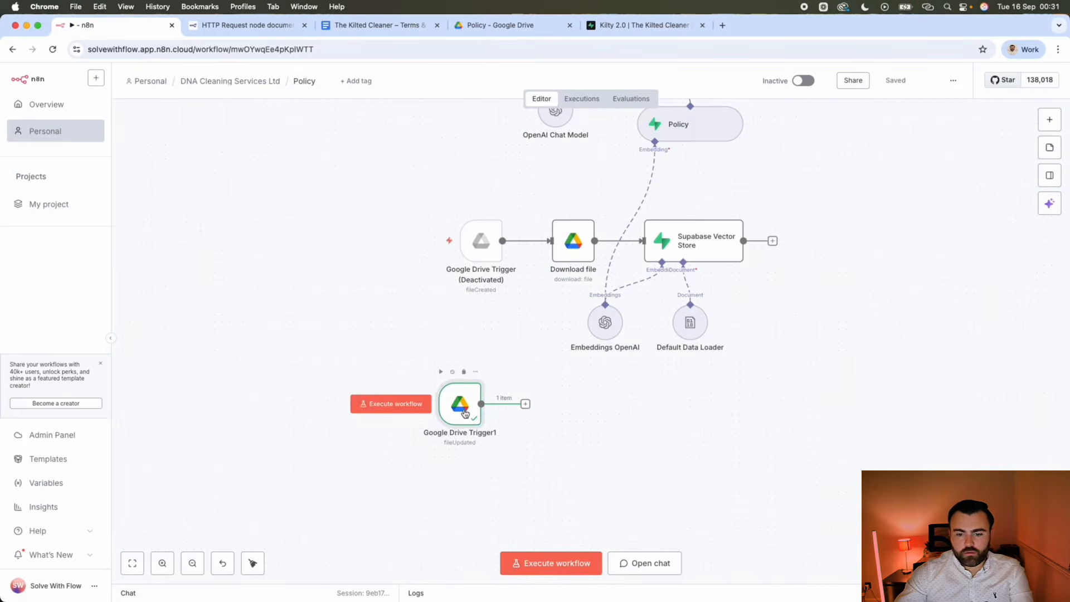
key("p")
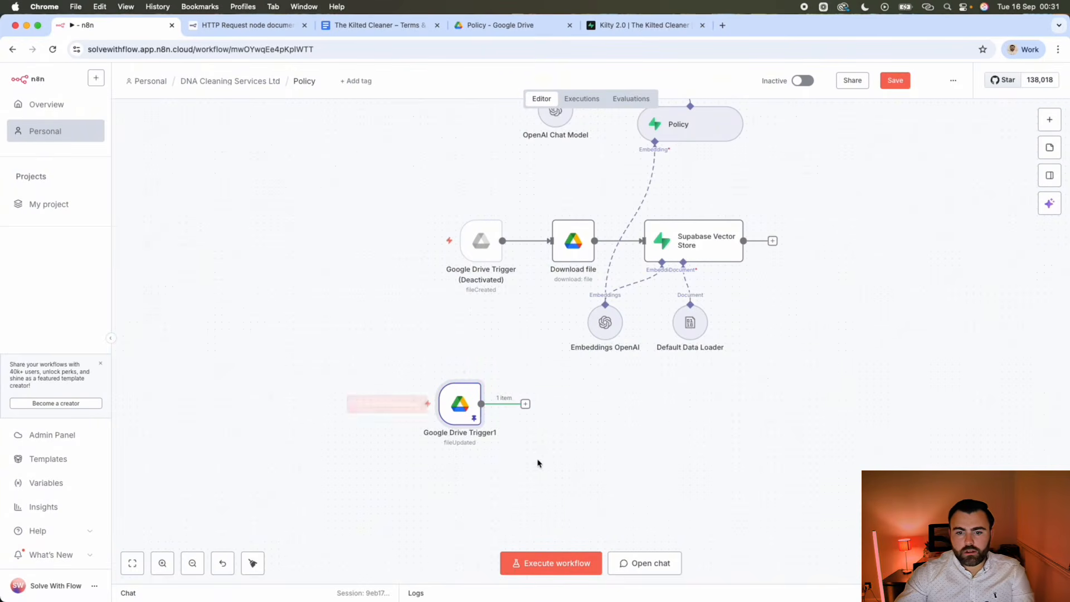
double_click(466, 412)
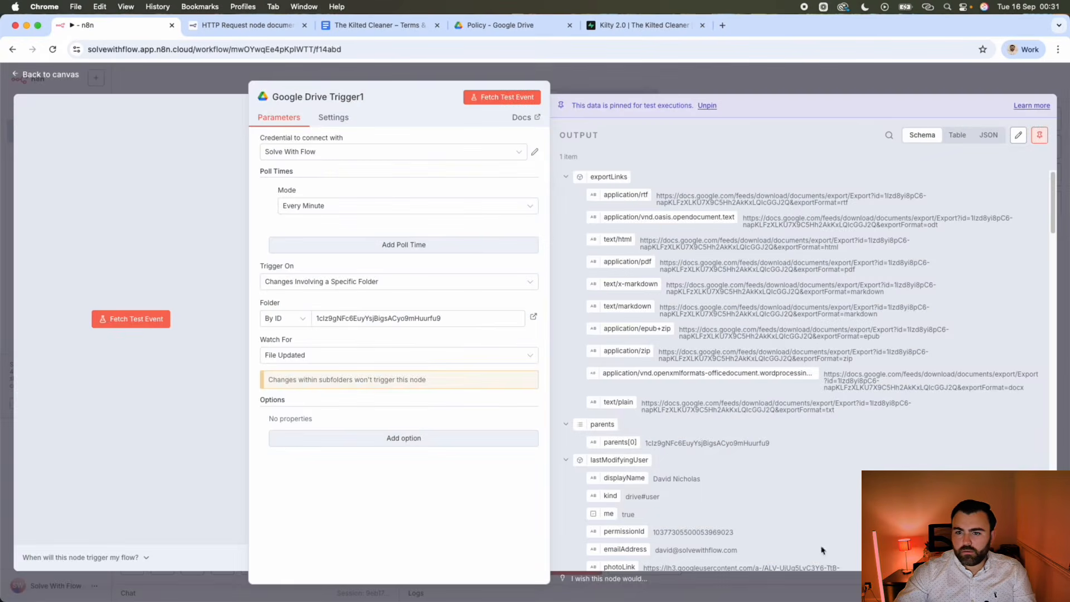
left_click(680, 85)
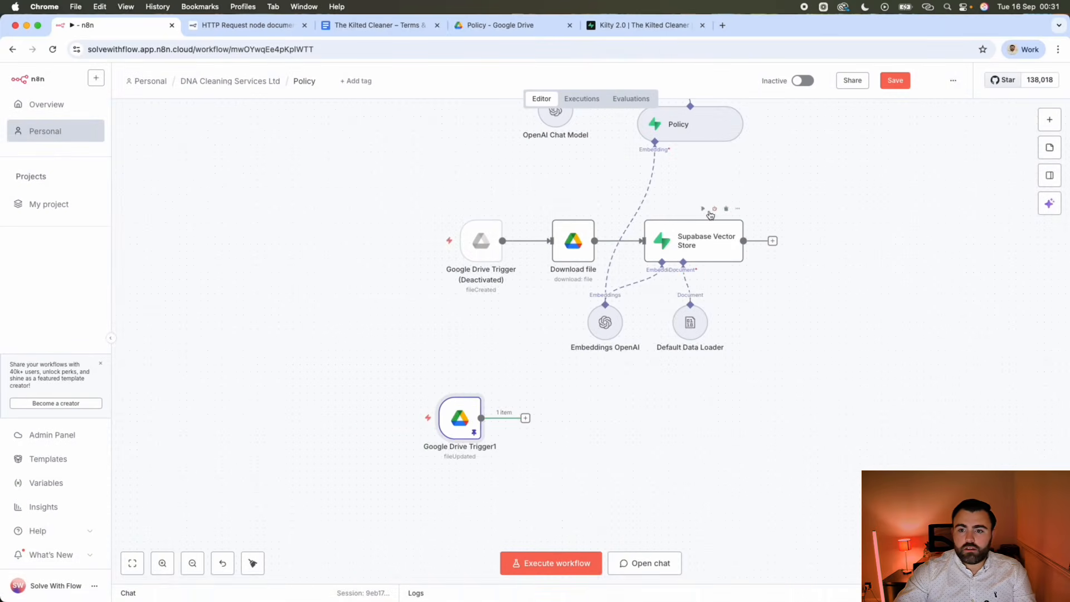
View the policy table in Supabase, and renumber the Uniform heading in the Terms & Conditions document to 10.
left_click(612, 28)
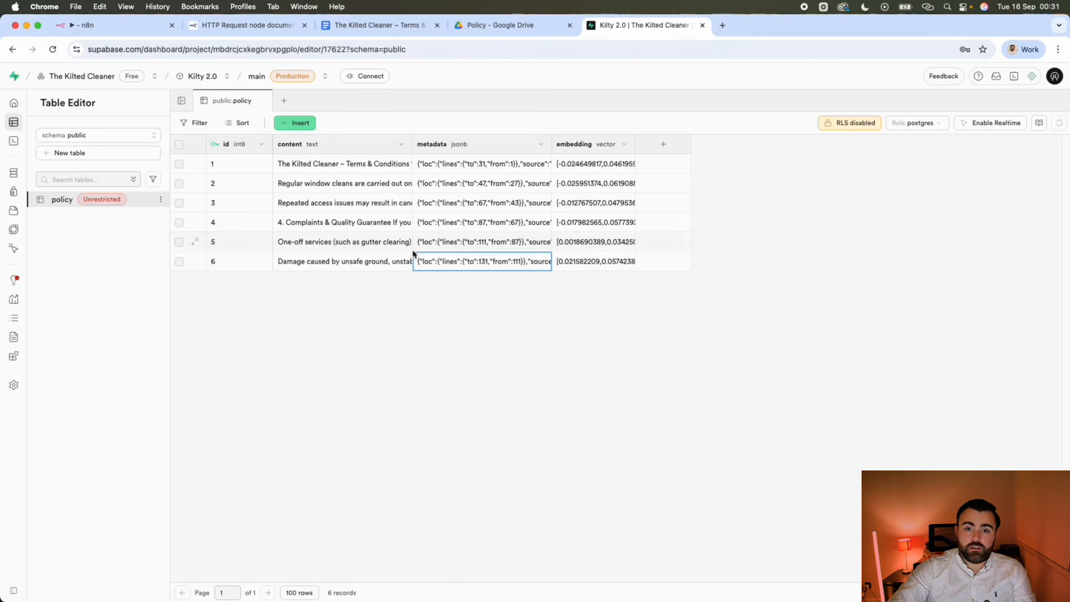
left_click(372, 28)
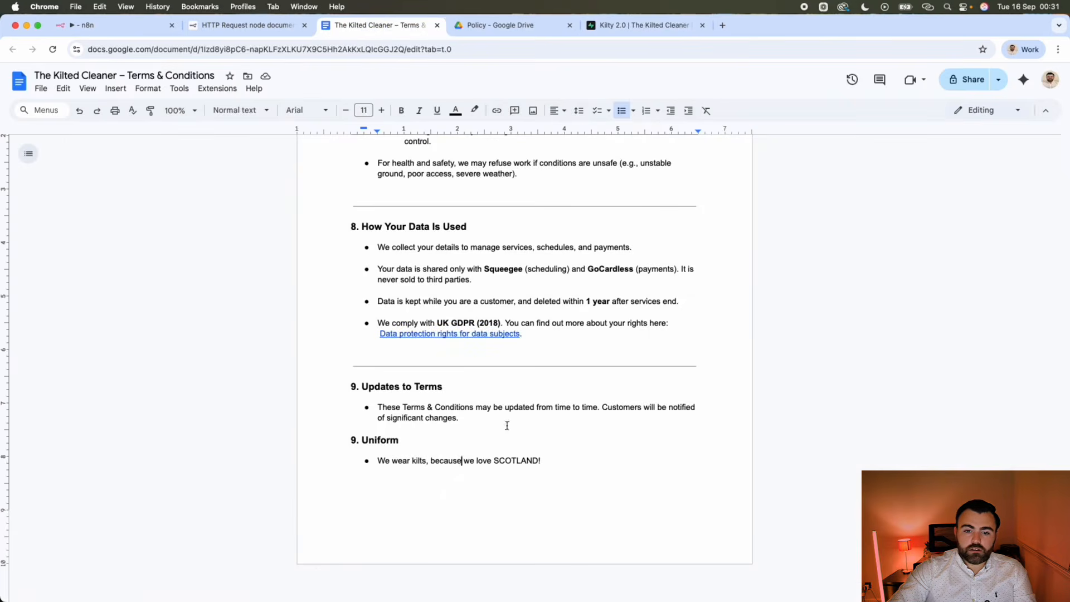
left_click(350, 441)
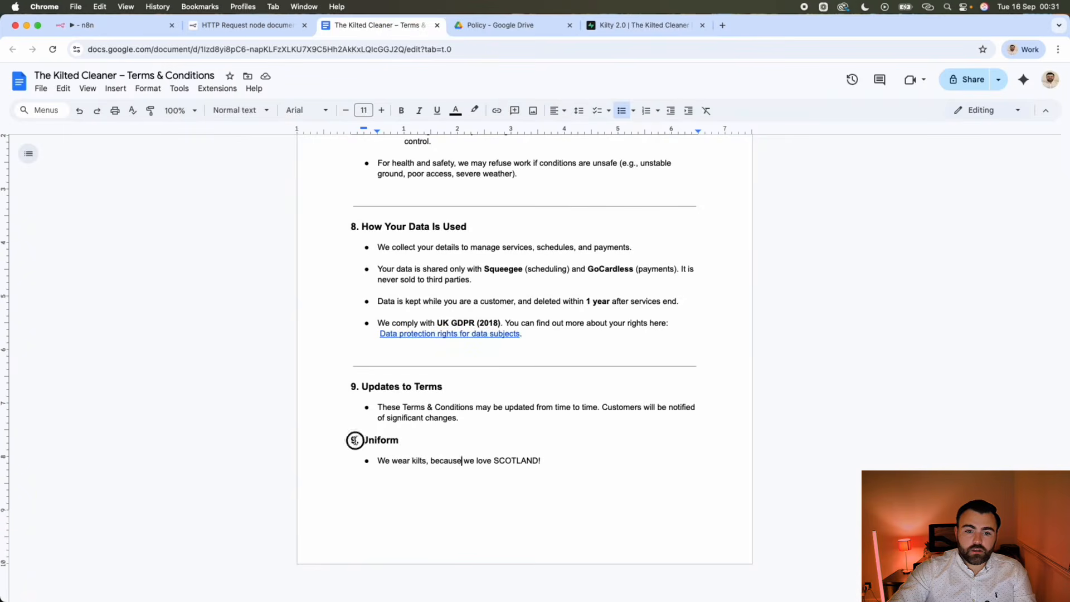
key("Delete")
key("Delete")
type("10")
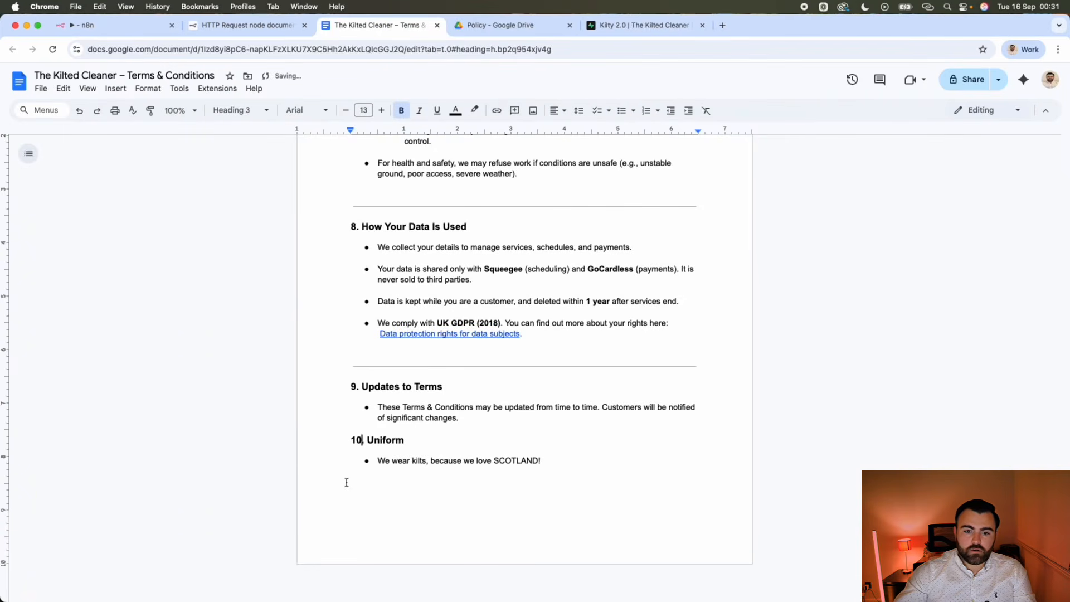
type(".")
key("BackSpace")
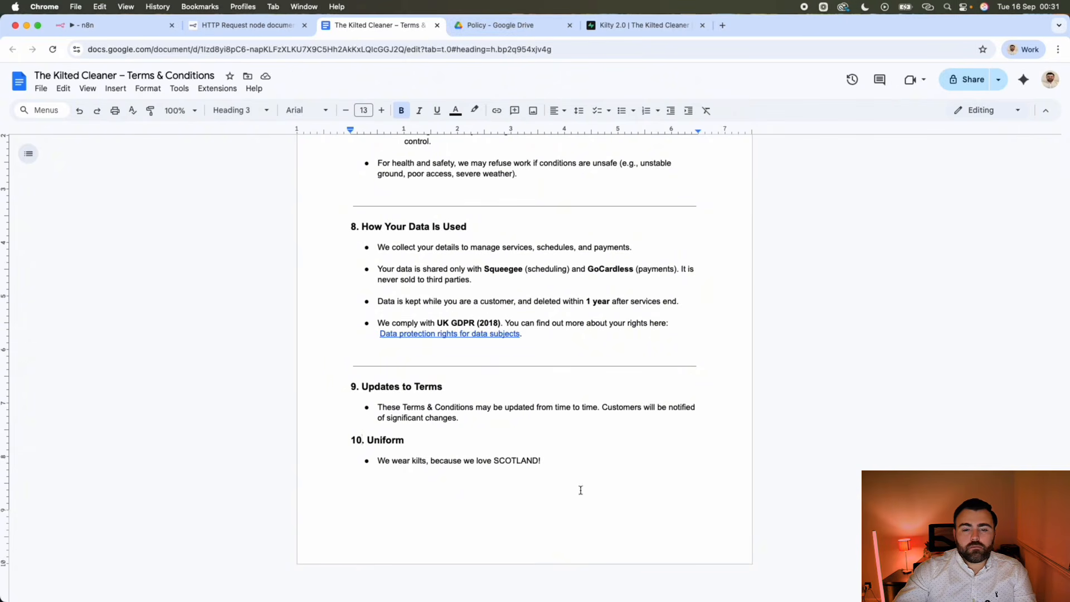
scroll(496, 270, "up", 10)
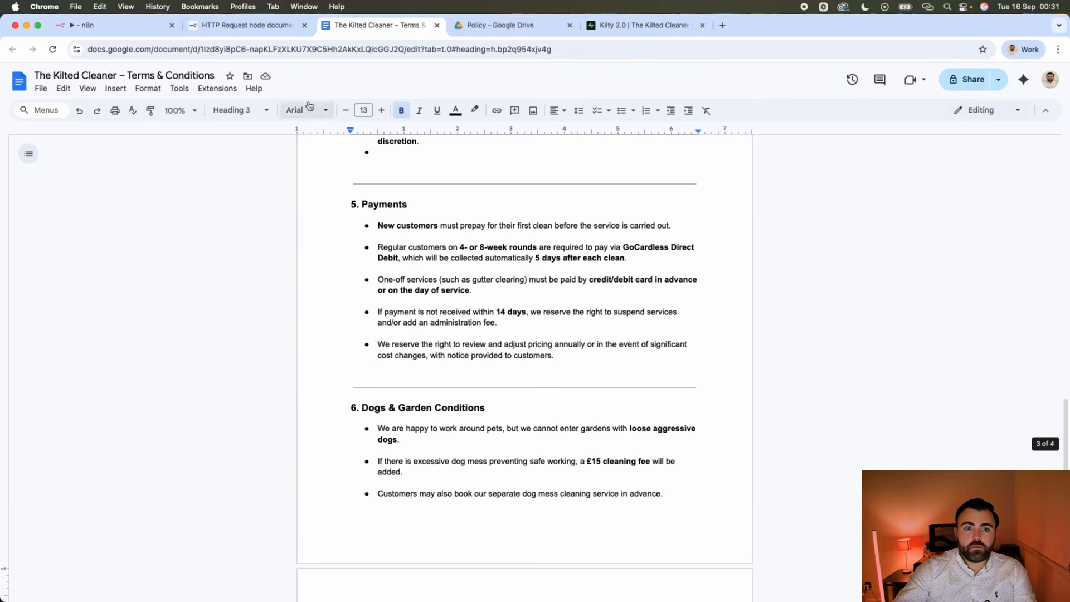
Return to n8n and add a Supabase "Delete a row" node after the file-updated Google Drive trigger.
left_click(609, 25)
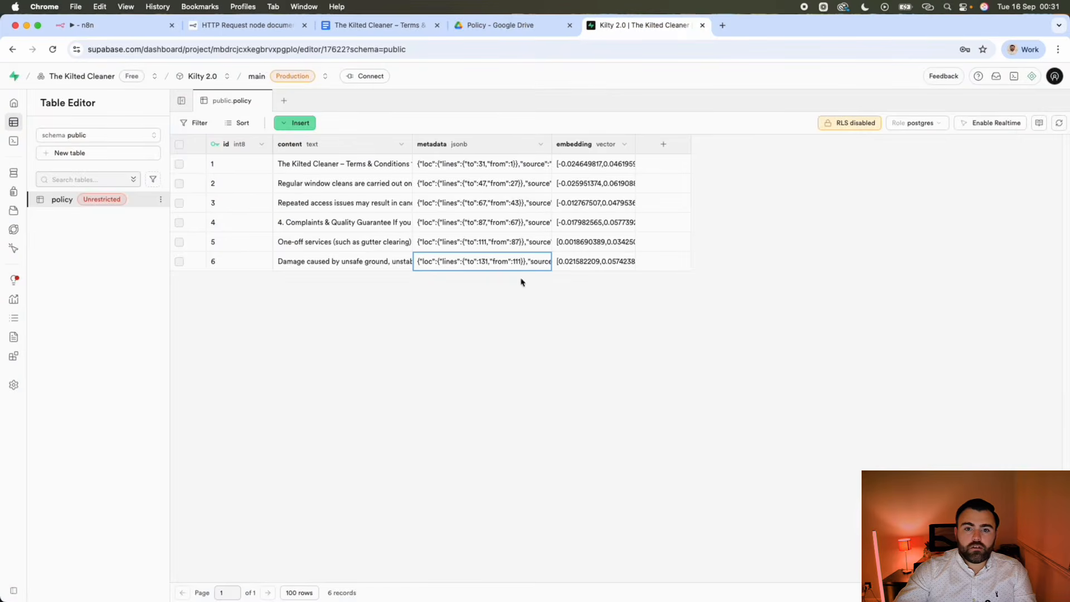
left_click(80, 24)
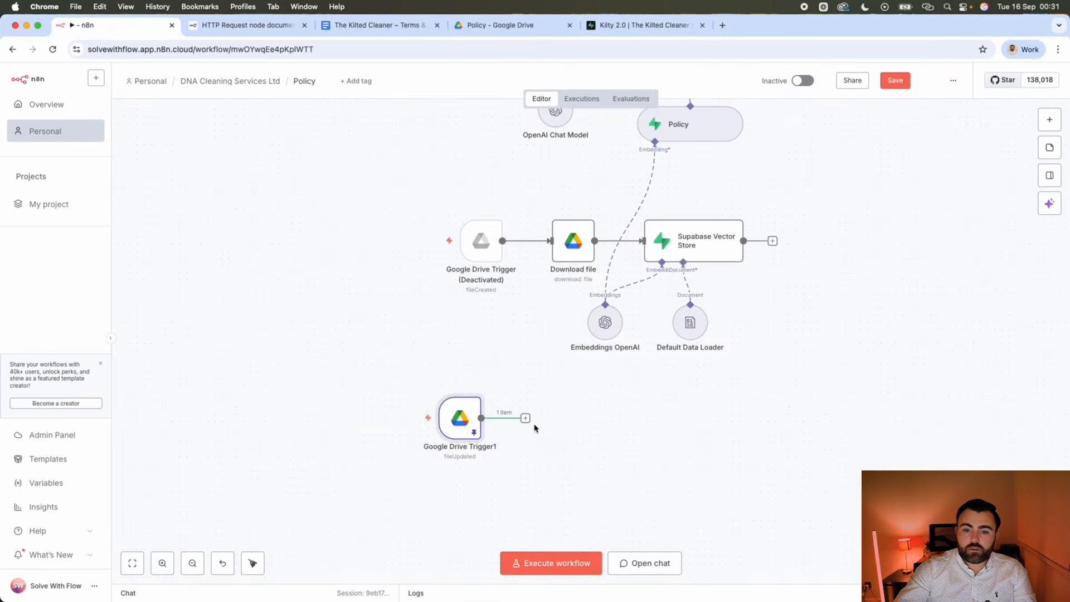
left_click(526, 420)
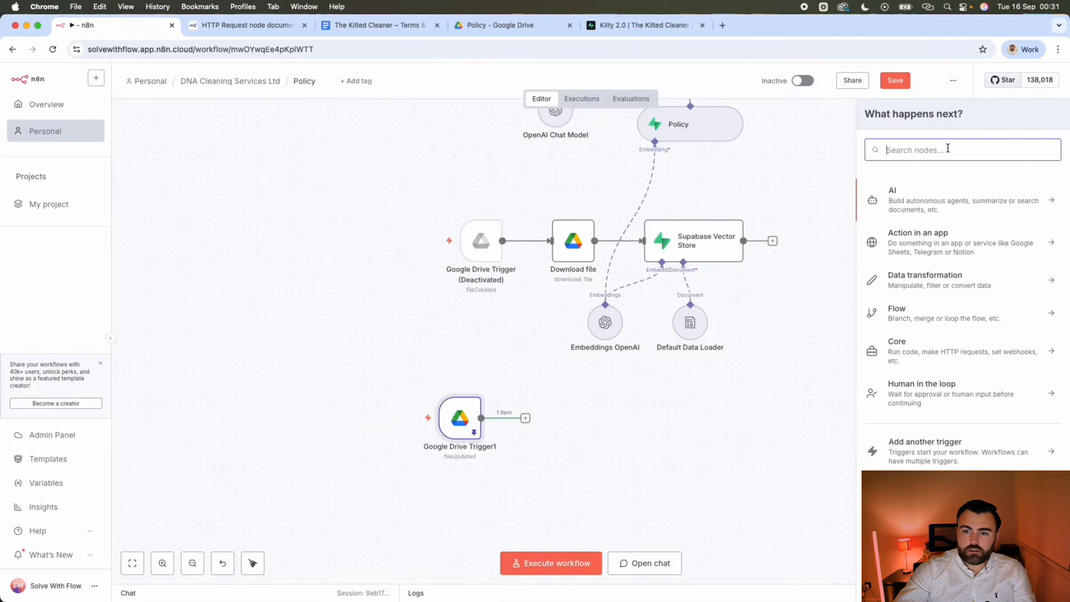
type("seu")
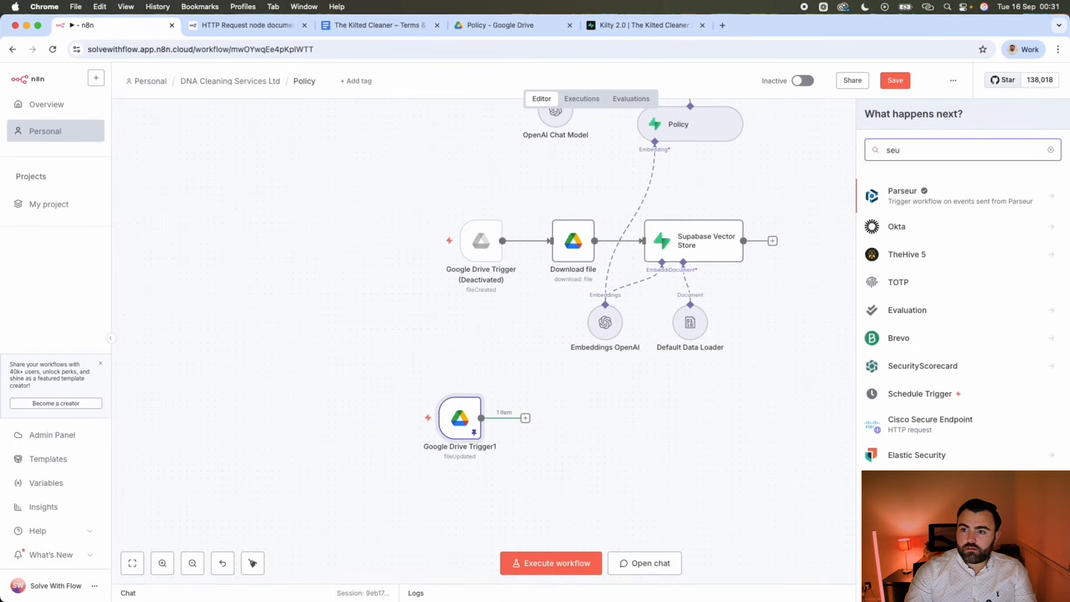
key("BackSpace")
key("BackSpace")
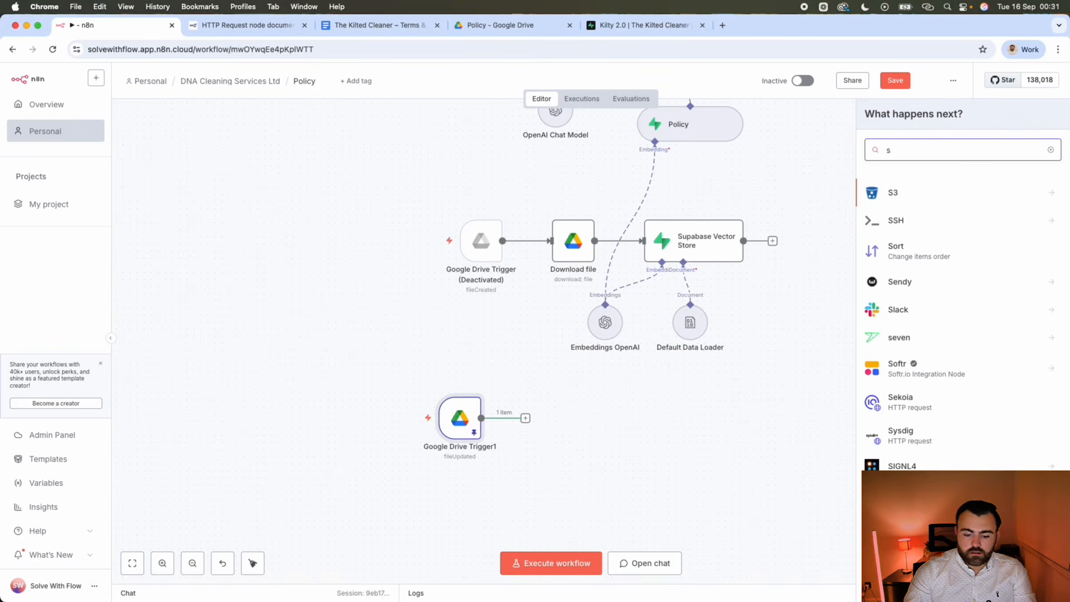
type("up")
left_click(913, 192)
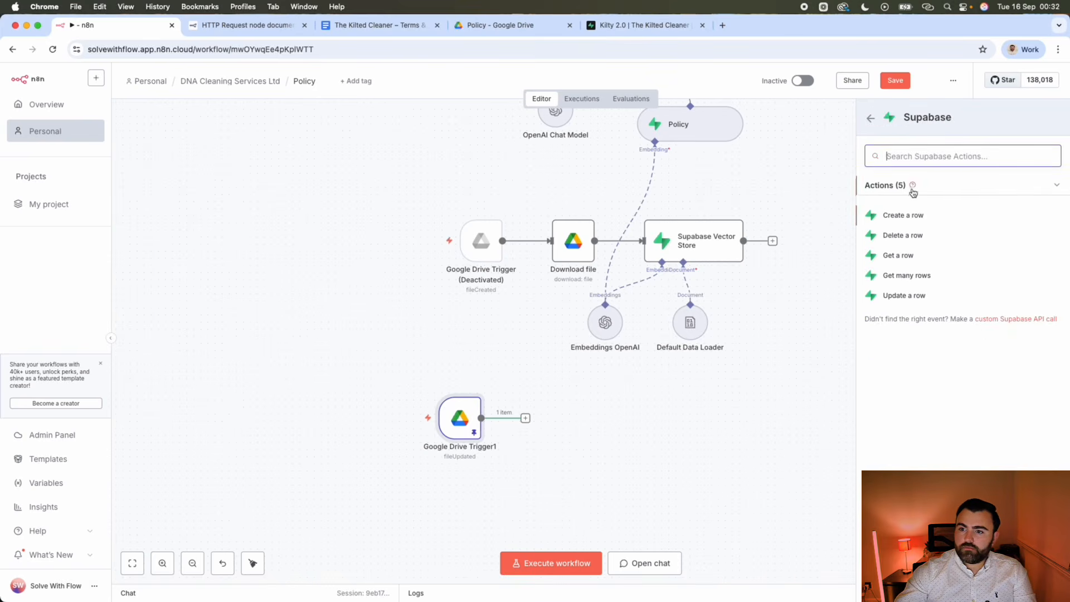
left_click(914, 234)
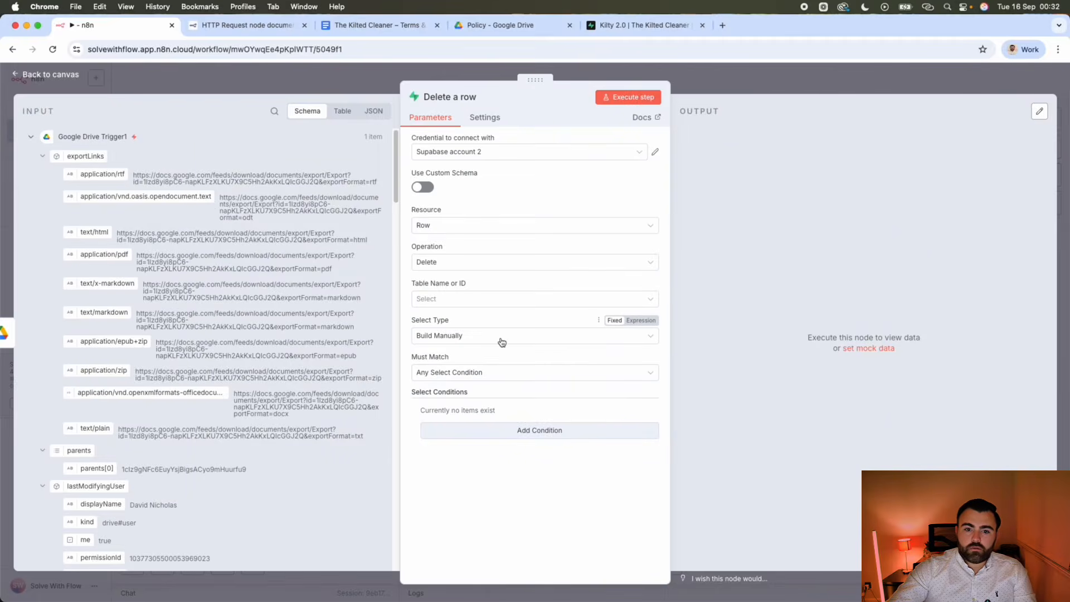
Set the Delete a row node to use the policy table with the String select type.
left_click(471, 300)
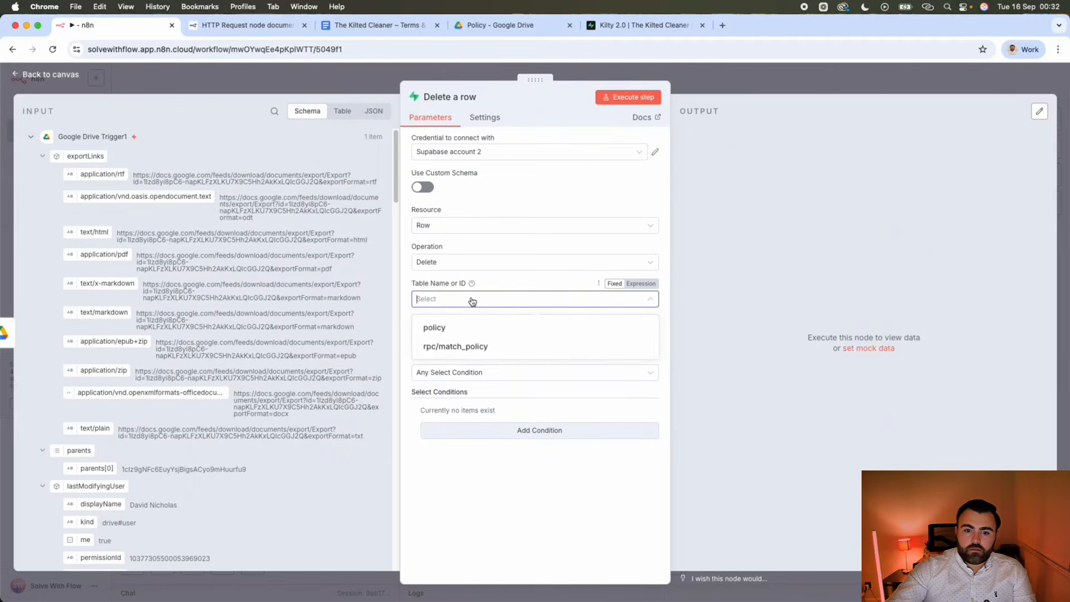
left_click(449, 329)
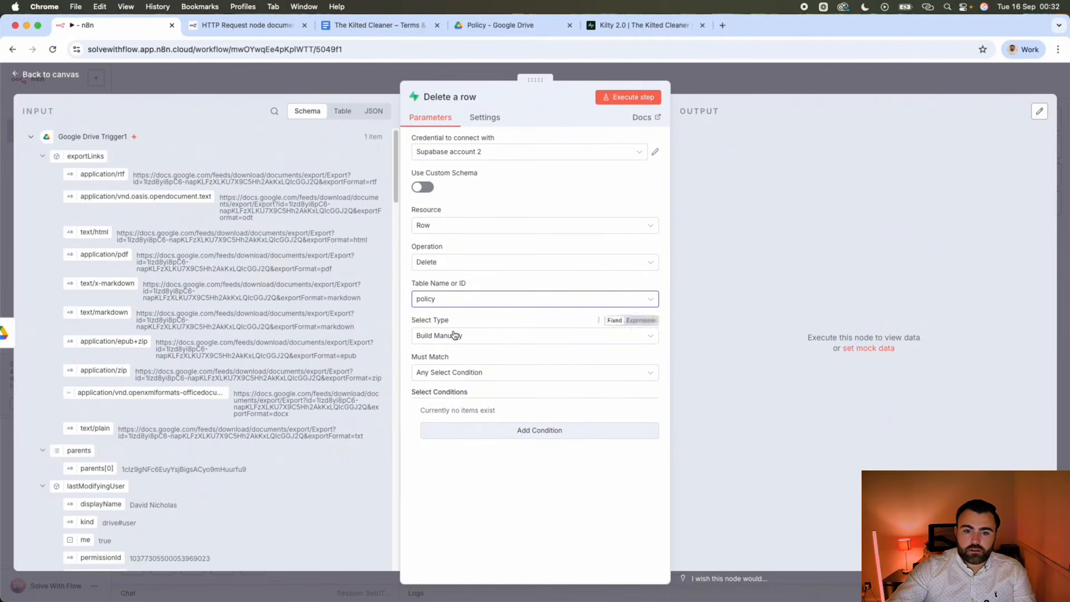
left_click(487, 337)
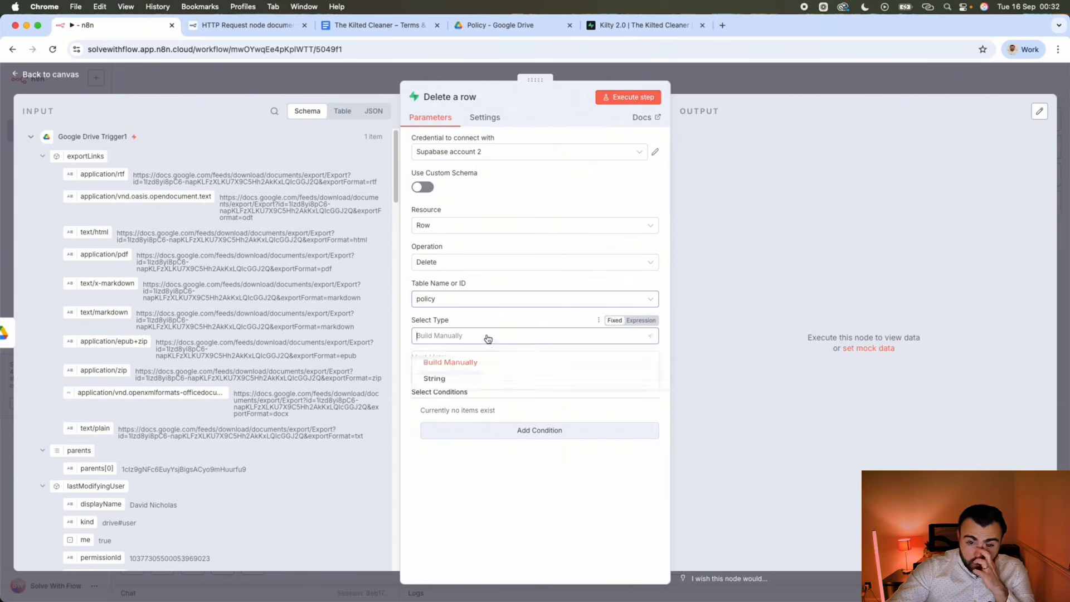
left_click(486, 384)
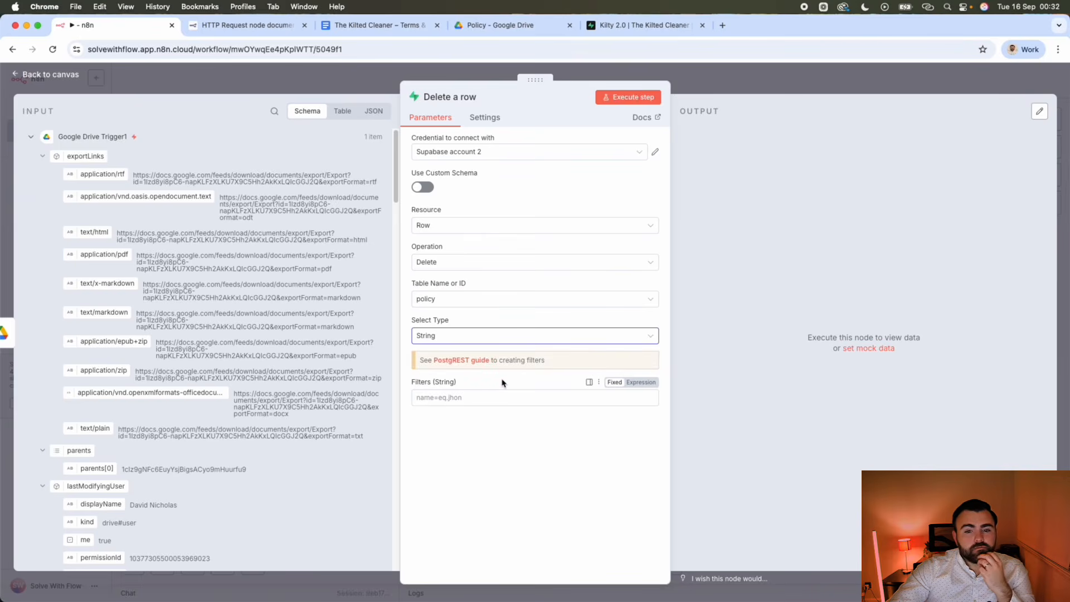
Start the Delete a row node's filter string with metadata->>.
left_click(482, 400)
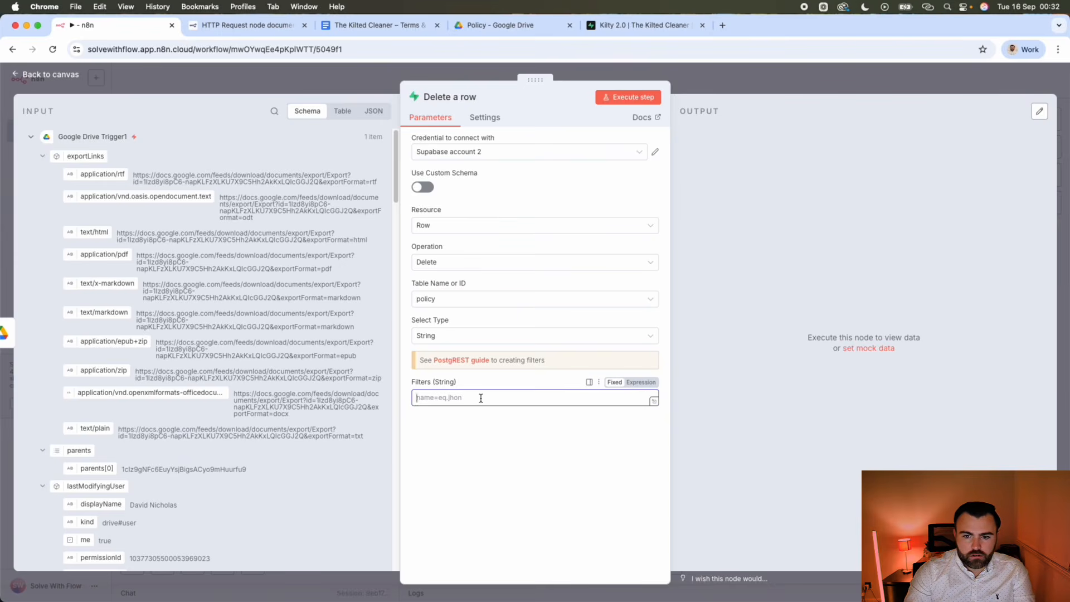
type("metadata")
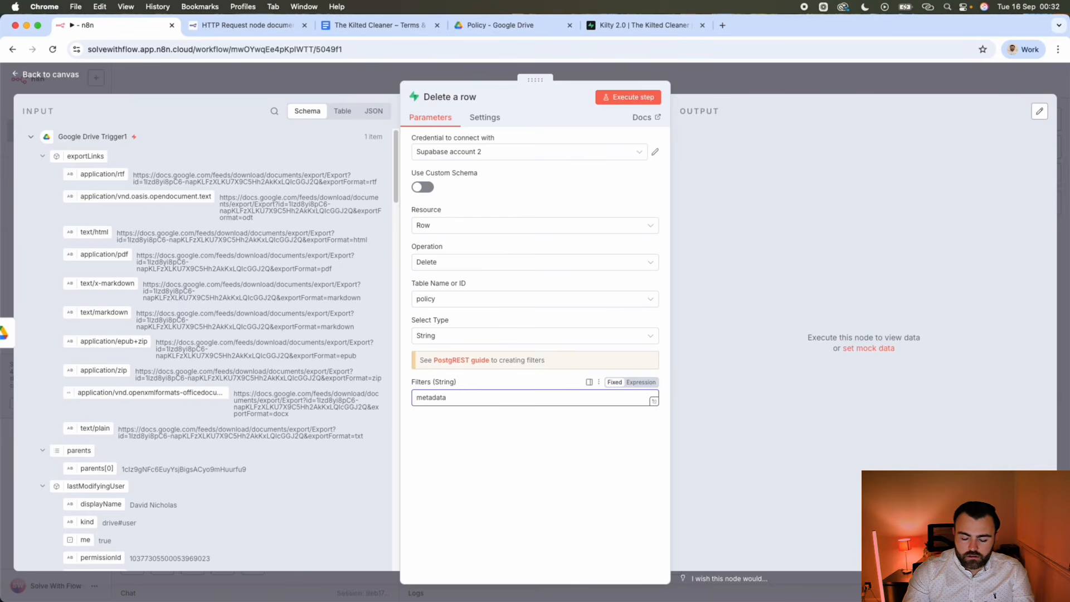
type("->>")
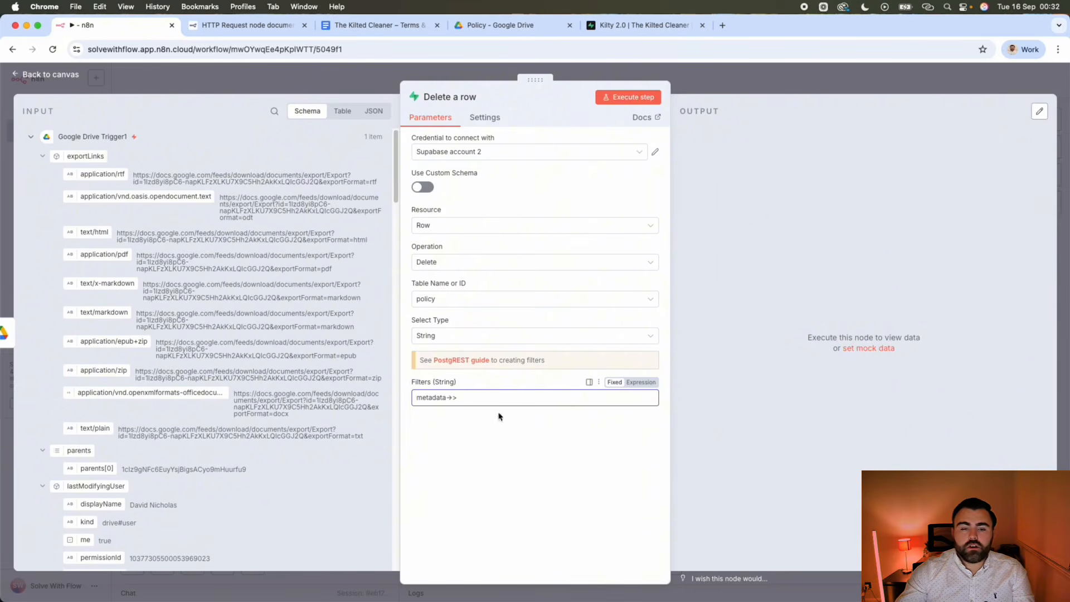
In Supabase, inspect the file_id in the last policy row's metadata and check it against the Terms & Conditions document.
left_click(644, 27)
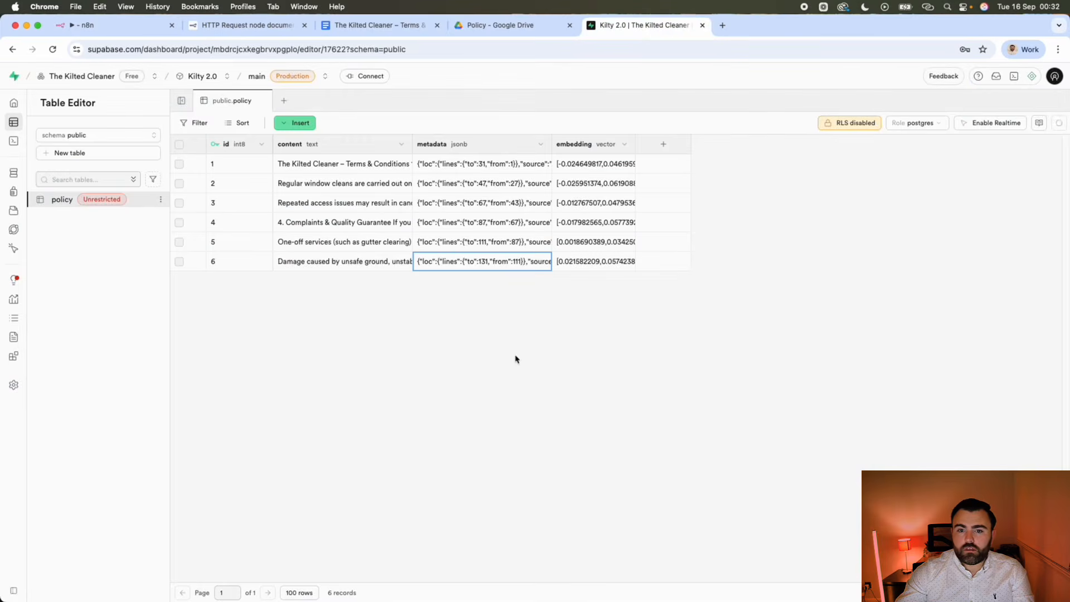
double_click(476, 261)
scroll(445, 284, "down", 5)
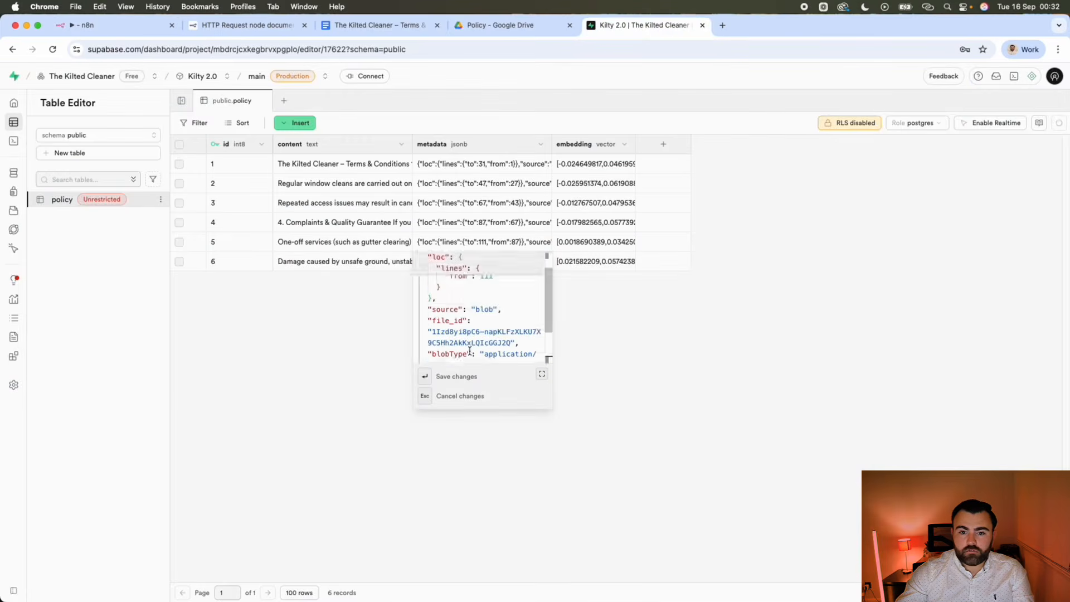
scroll(435, 287, "up", 1)
left_click_drag(431, 295, 510, 318)
left_click(375, 32)
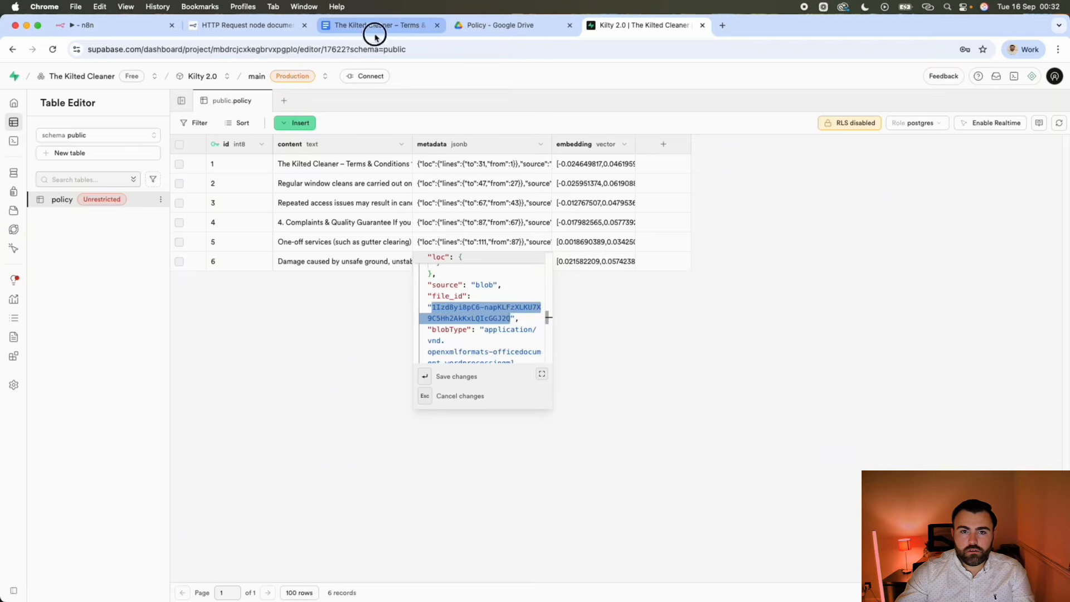
left_click(641, 25)
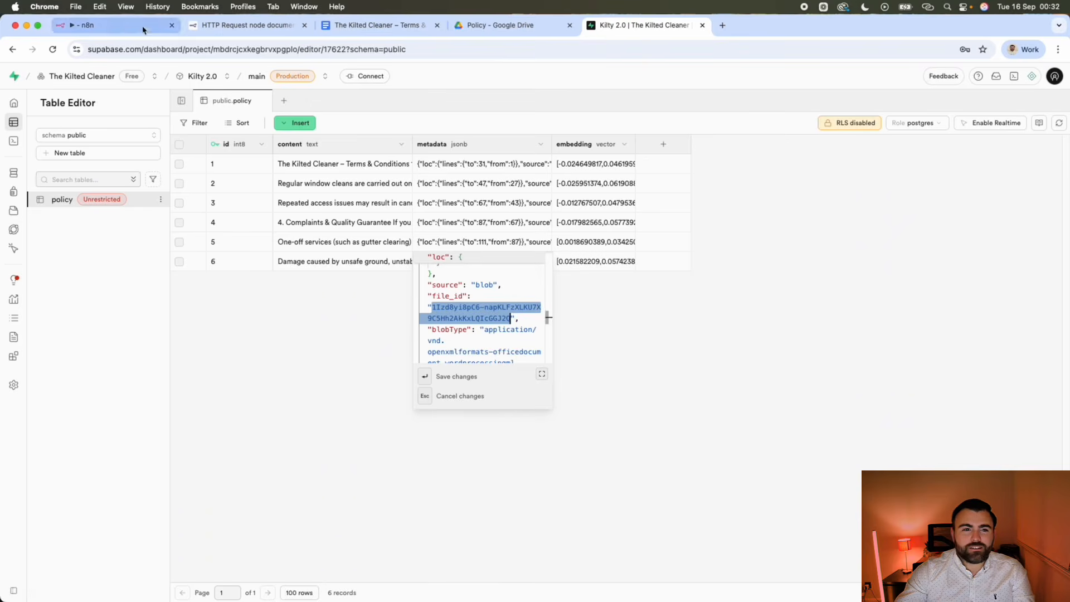
Back in n8n, complete the Delete a row filter as metadata->>file_id=like.*{{ $json.id }}.
left_click(114, 29)
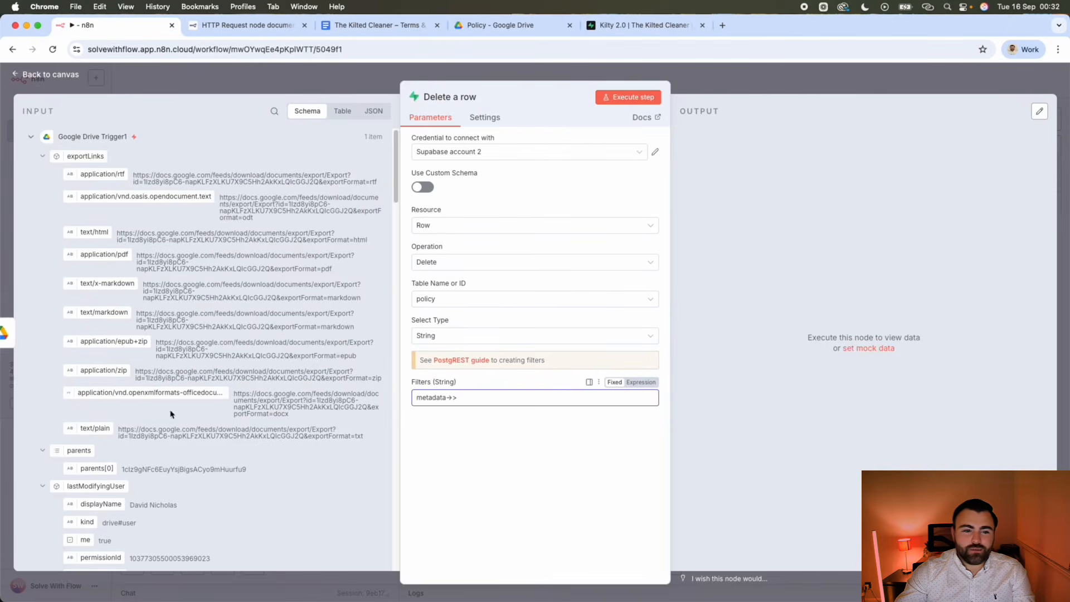
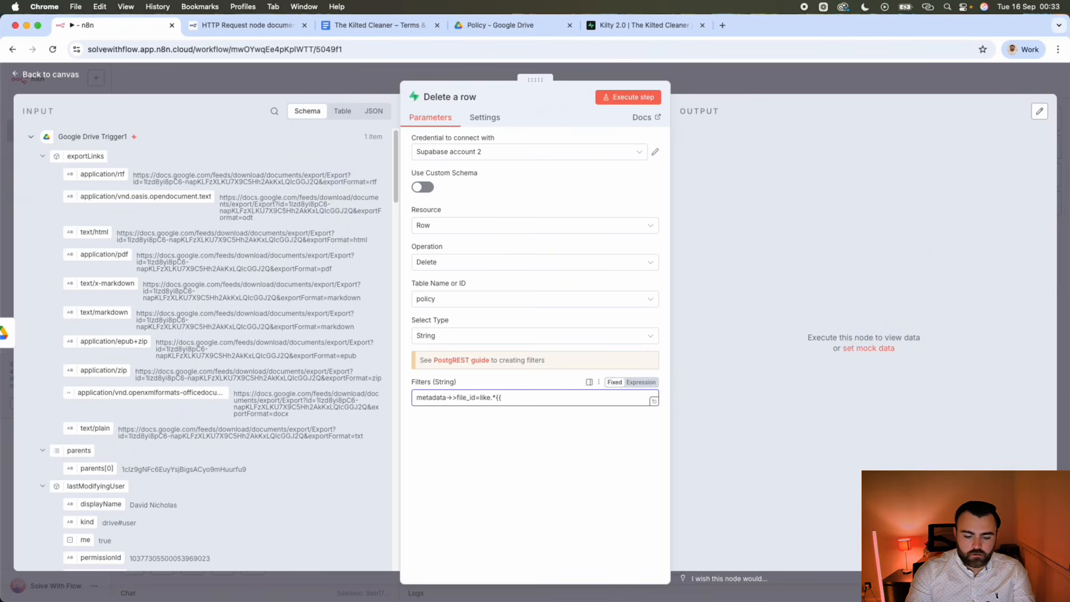
type("$json")
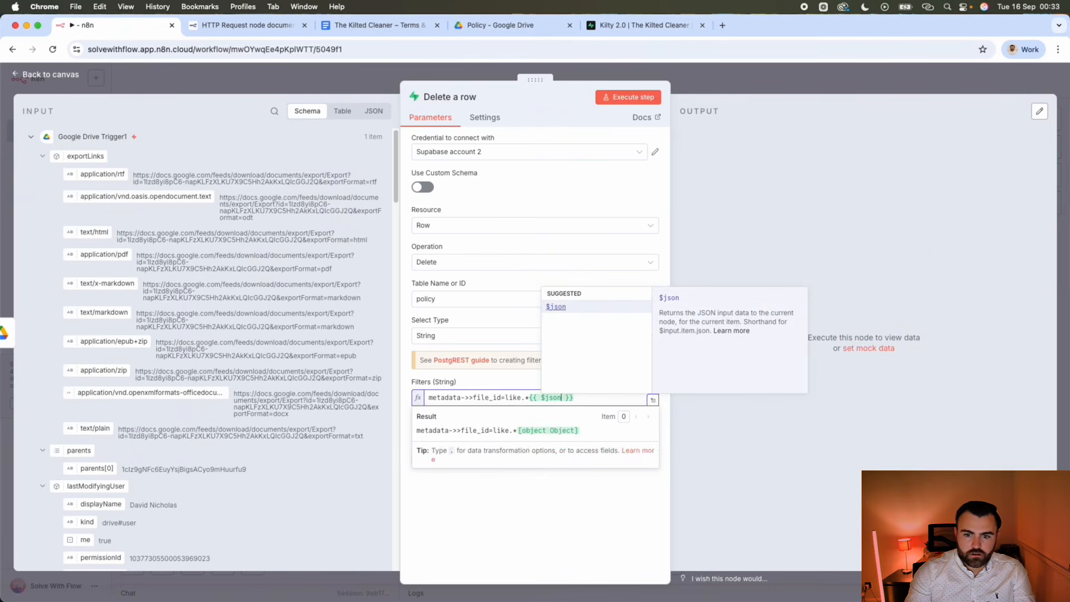
type(".id")
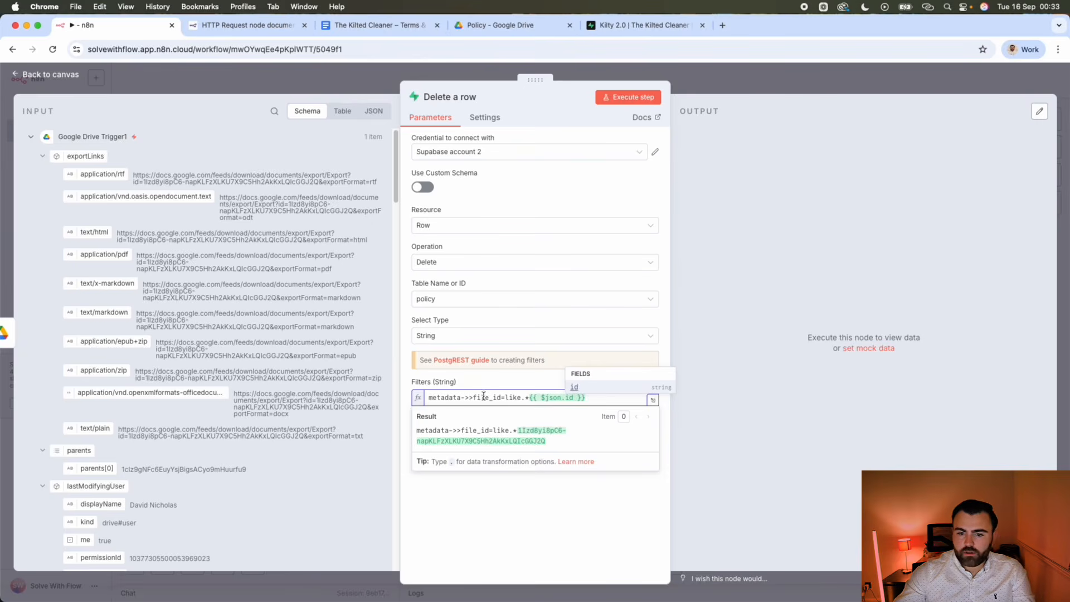
left_click(557, 510)
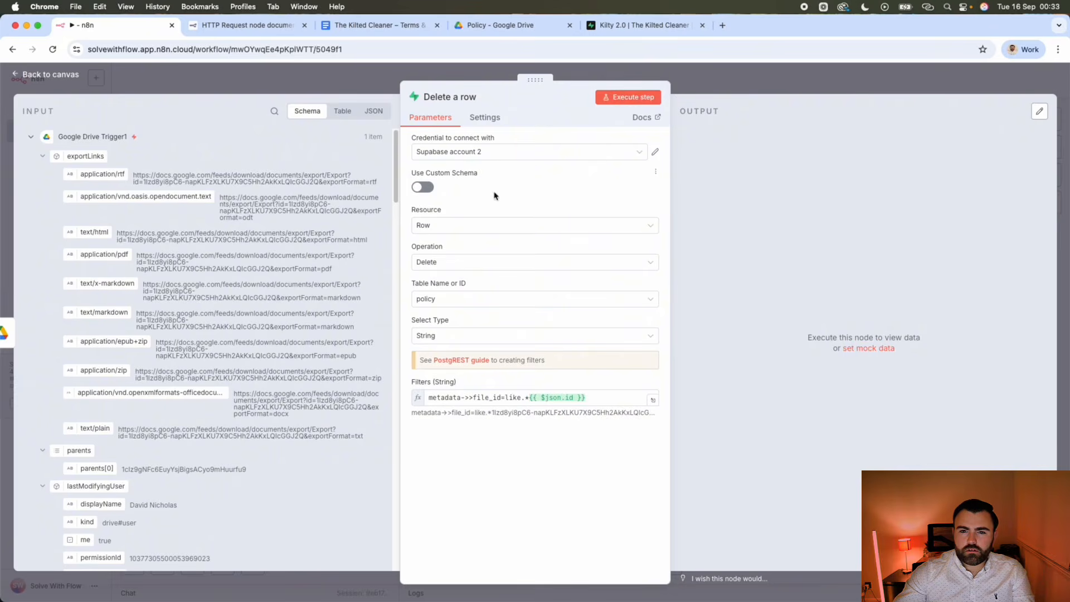
left_click(620, 158)
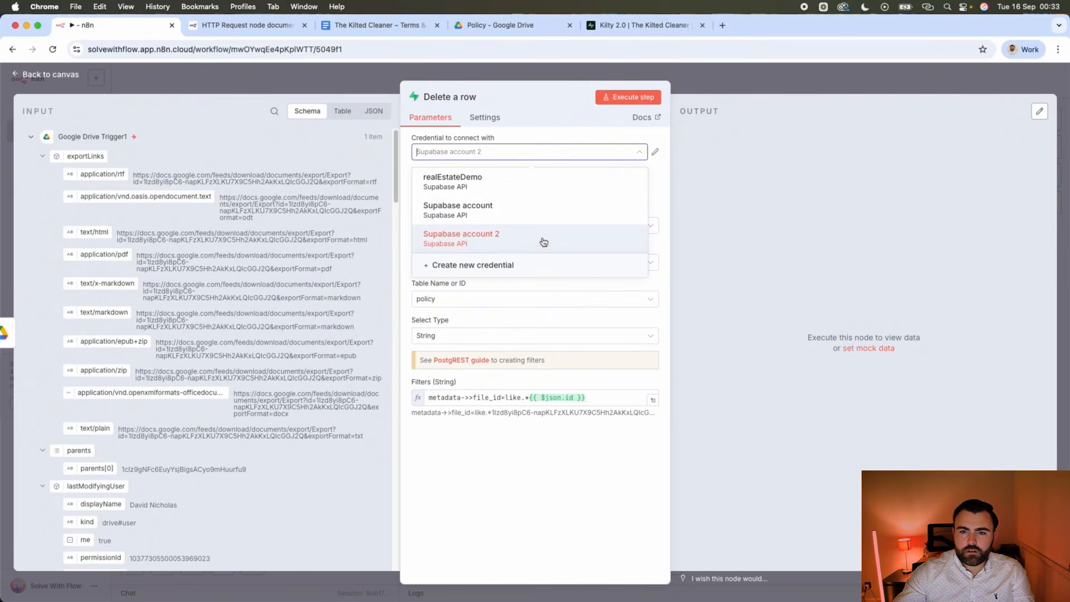
left_click(656, 152)
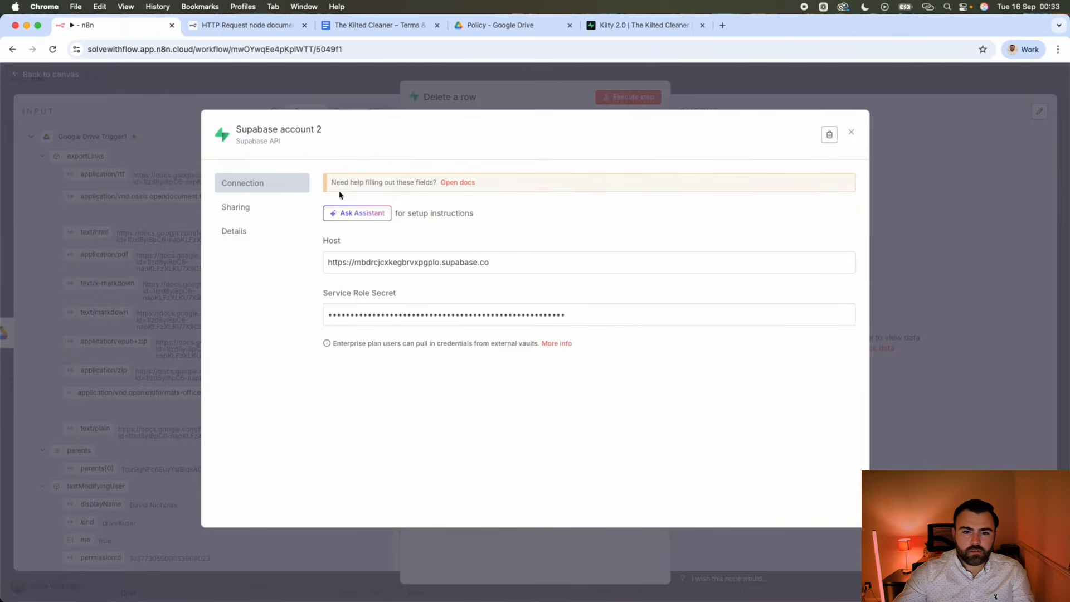
left_click(285, 128)
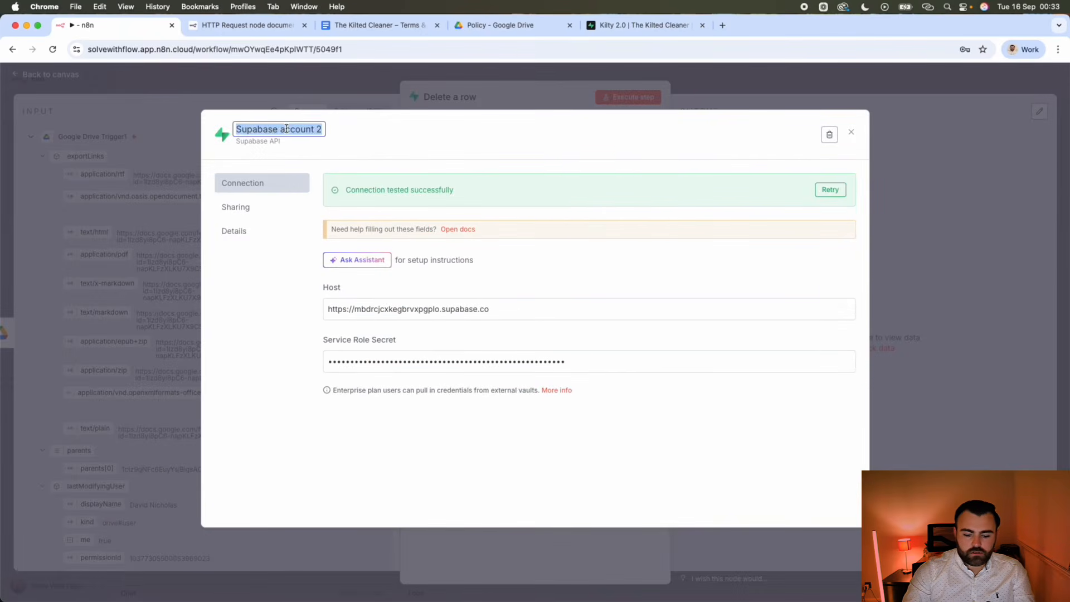
type("Kilty 20")
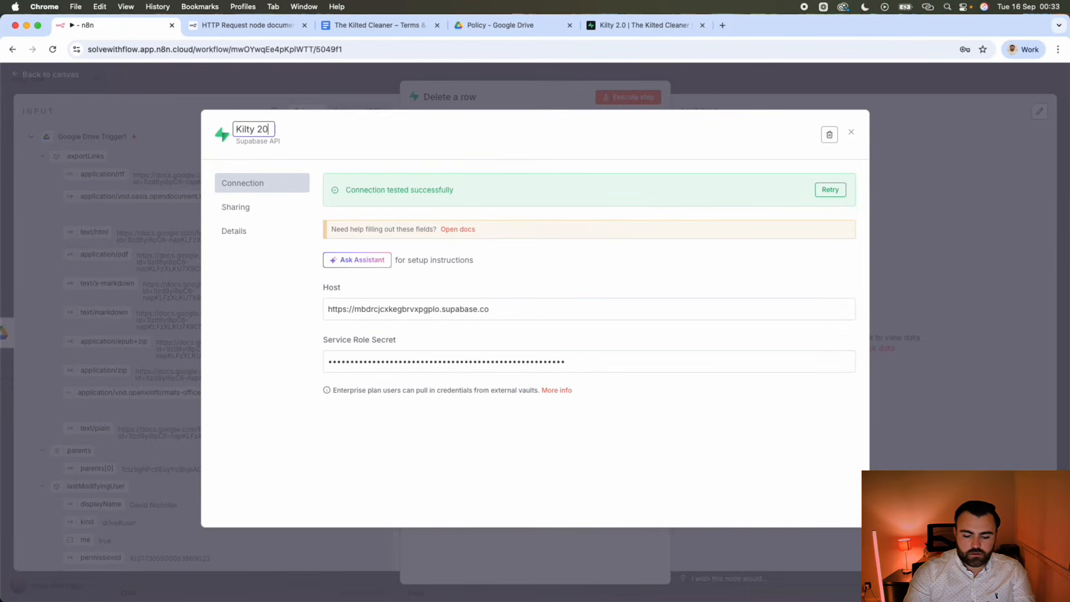
key("BackSpace")
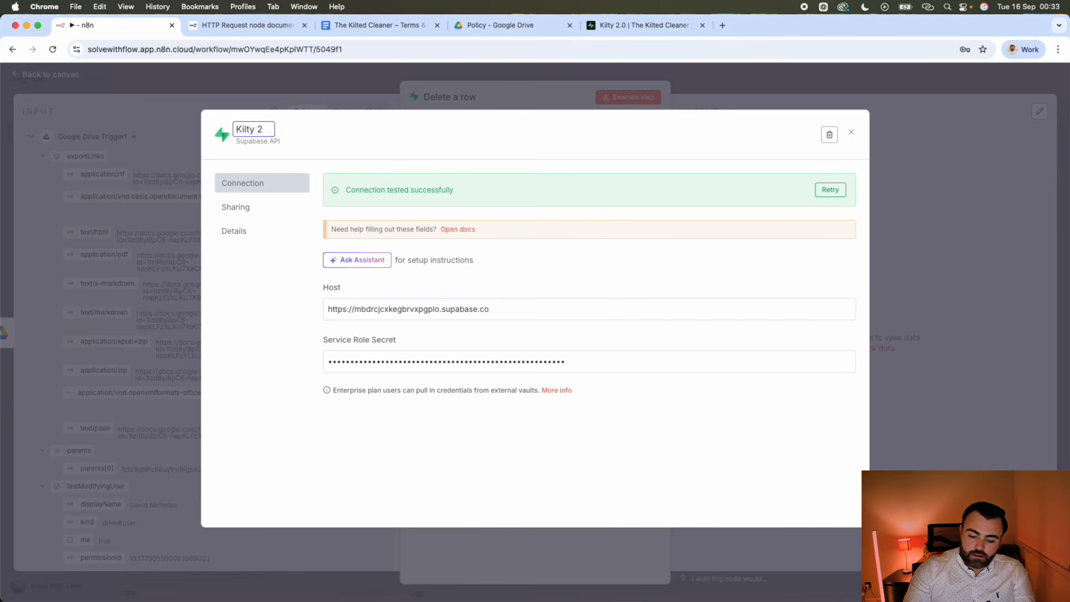
type(".0")
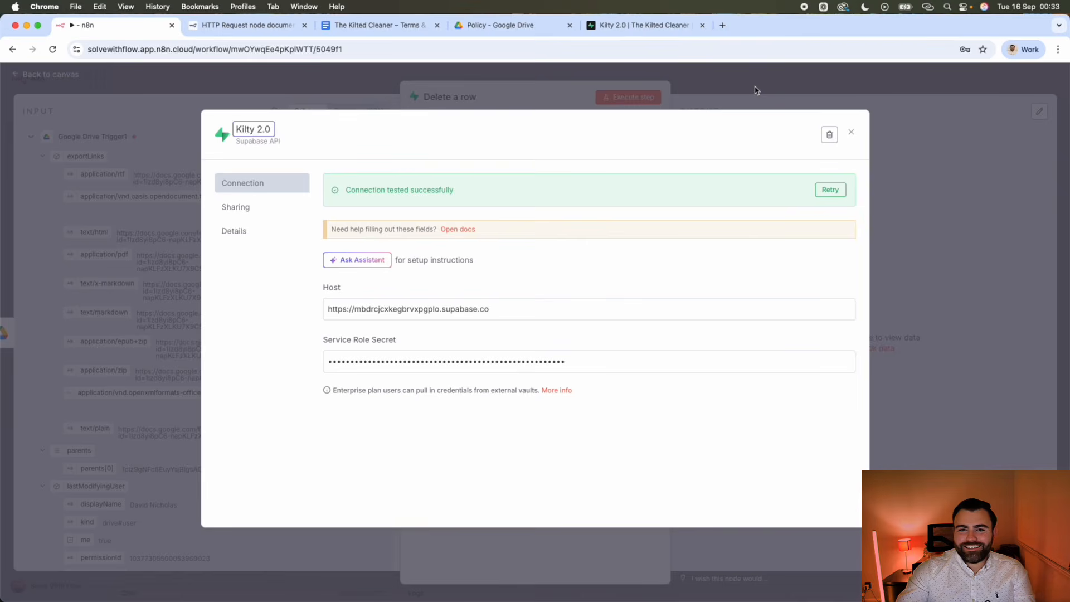
left_click(836, 107)
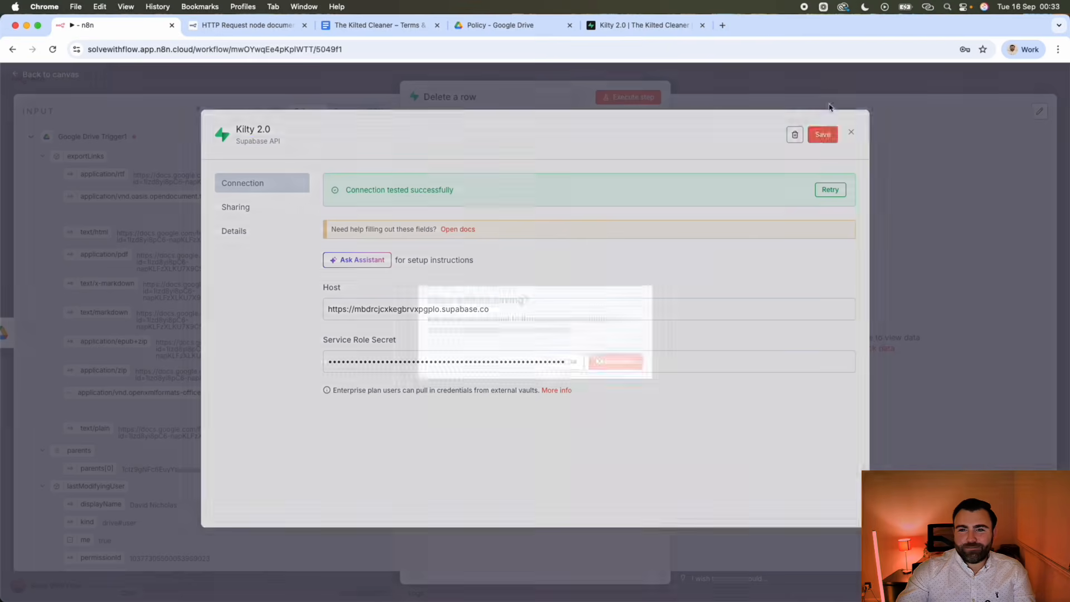
left_click(572, 365)
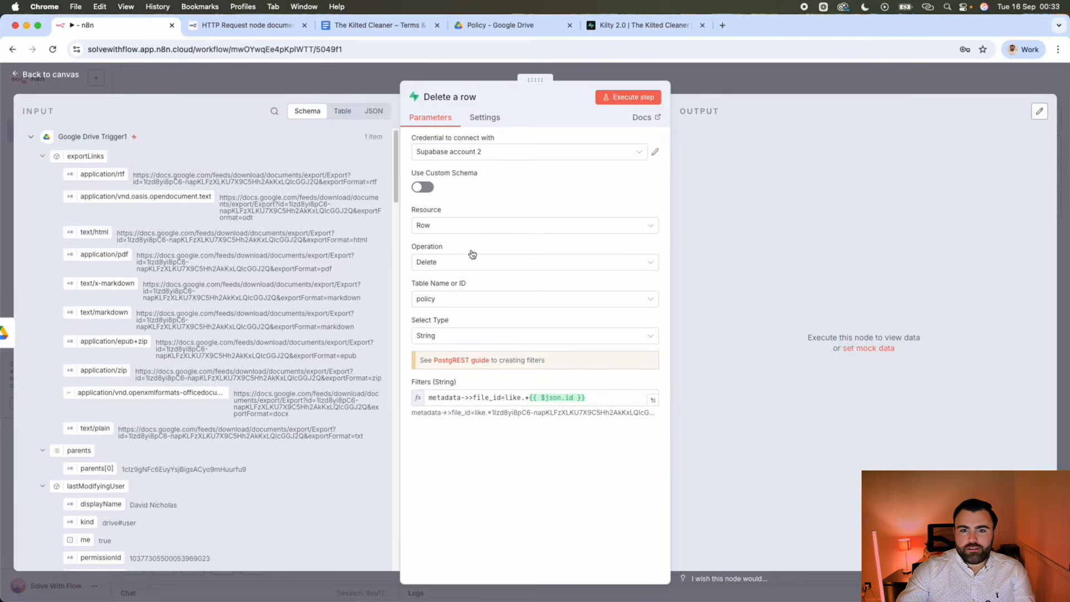
Rename the Delete a row node's Supabase credential to Kilty 2.0, save it and return to the canvas.
left_click(654, 155)
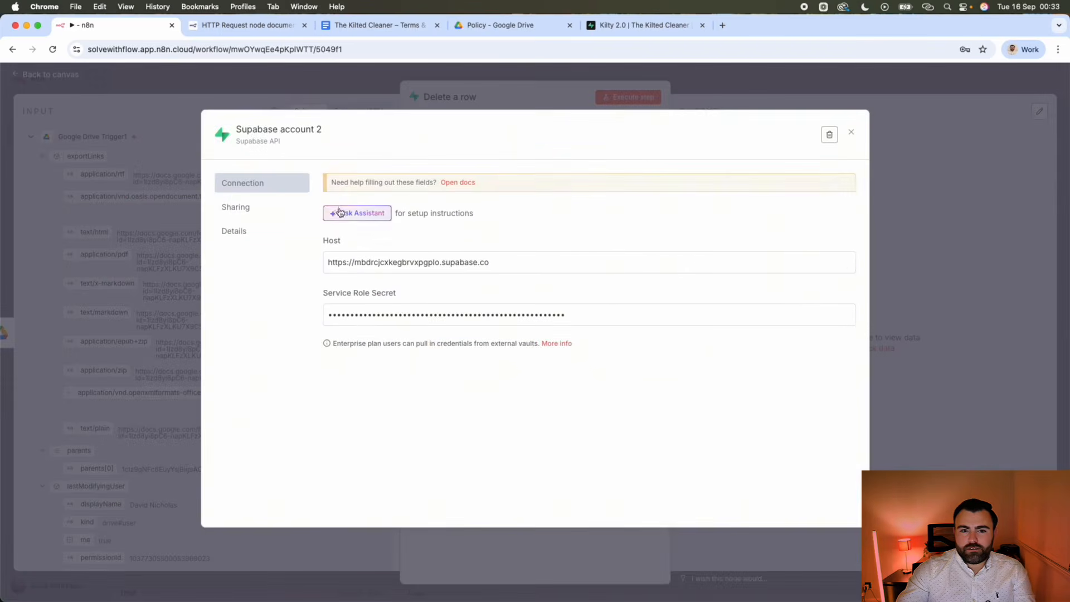
left_click(303, 132)
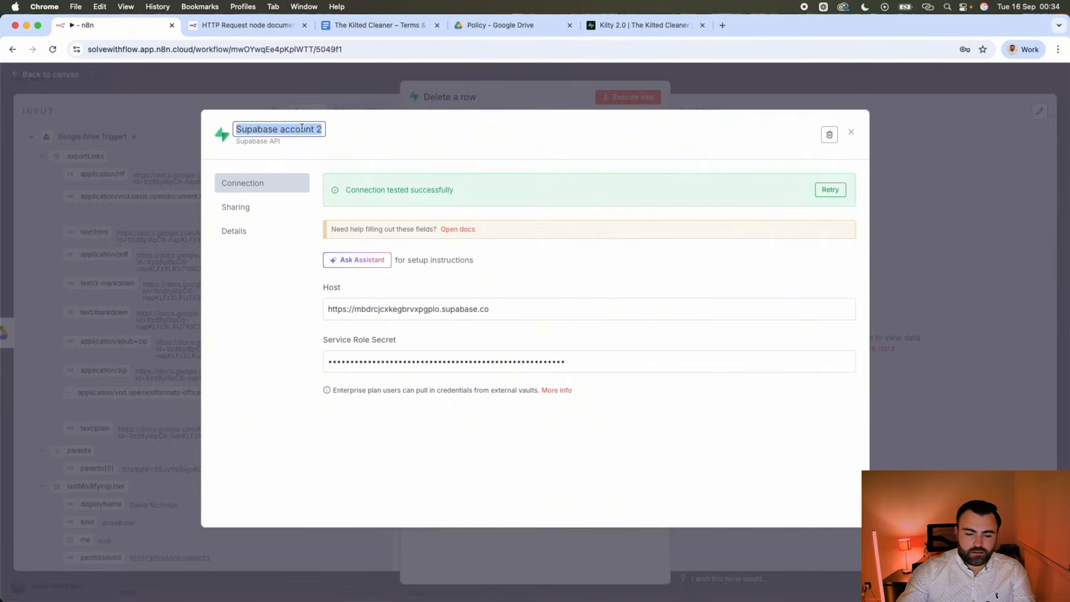
type("Kilty")
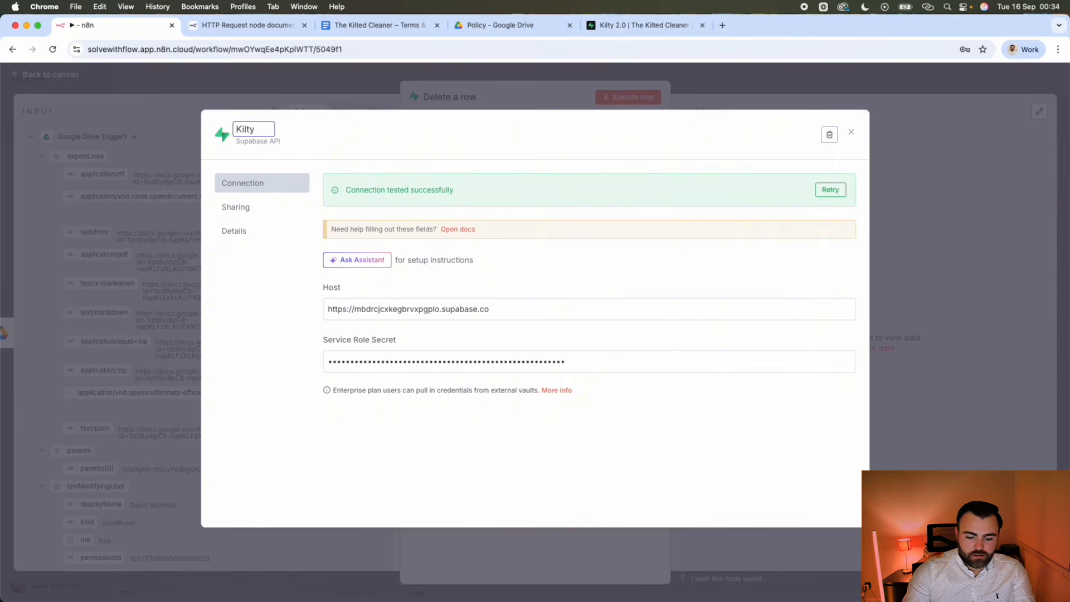
type(" 2.")
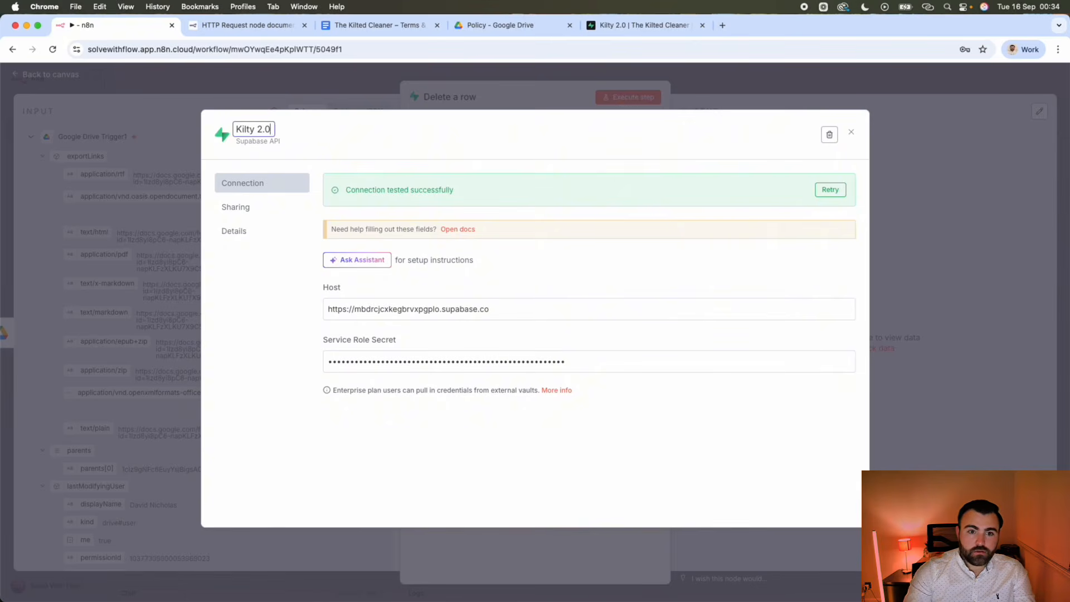
key("Return")
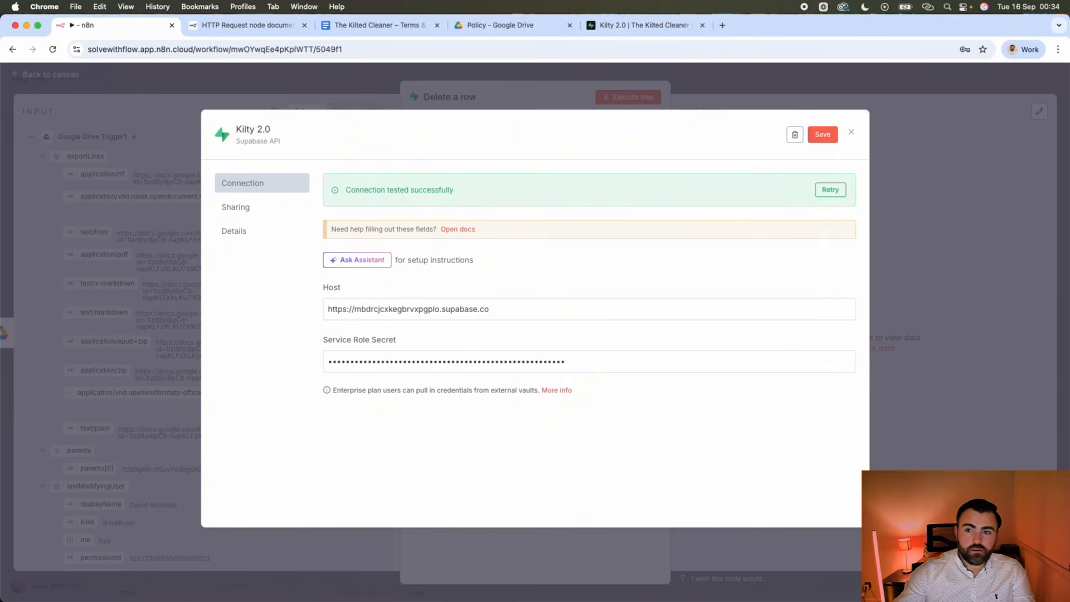
left_click(816, 139)
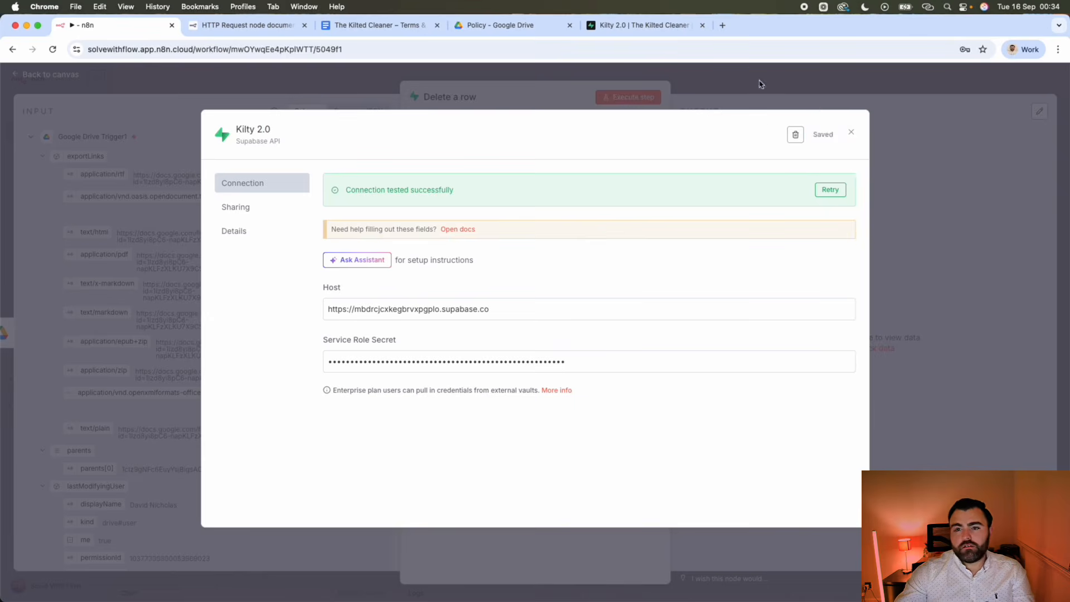
left_click(758, 84)
left_click(715, 86)
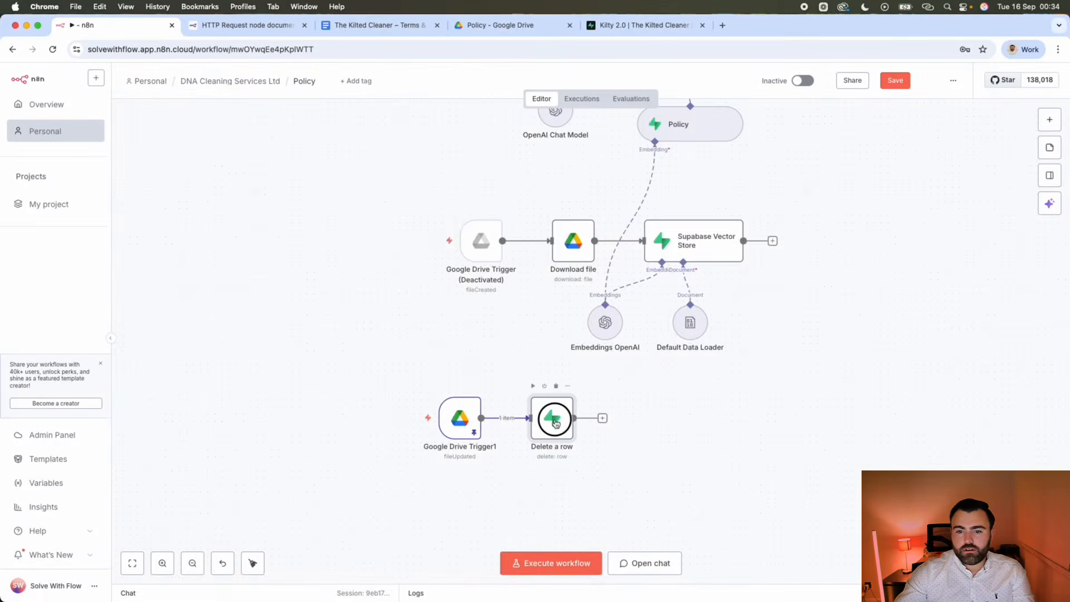
Execute the Delete a row node on its own and check the policy table's rows in Supabase, returning to the n8n canvas.
double_click(555, 423)
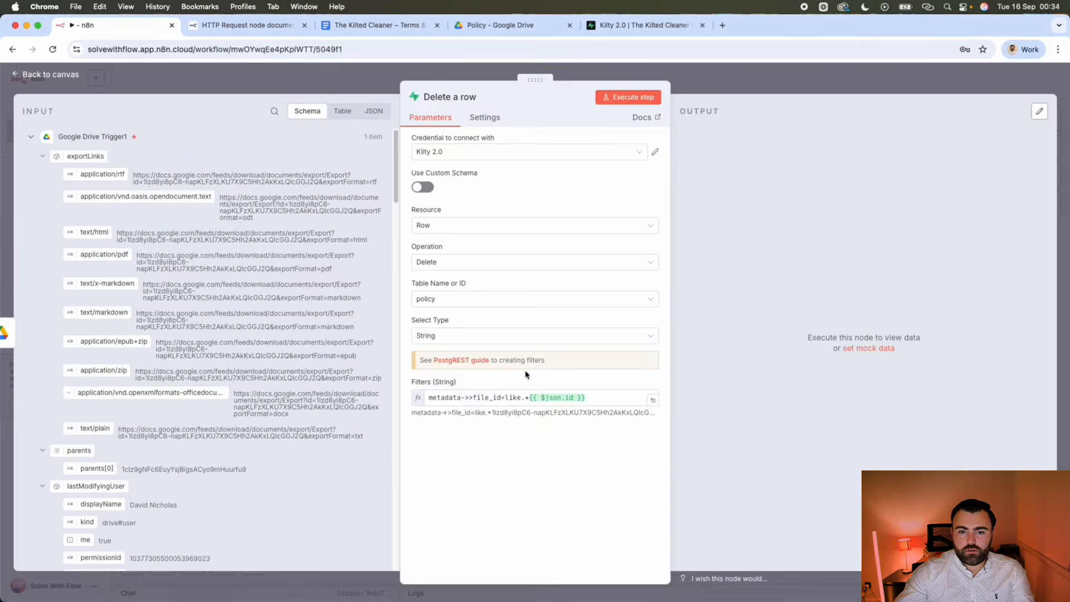
left_click(634, 97)
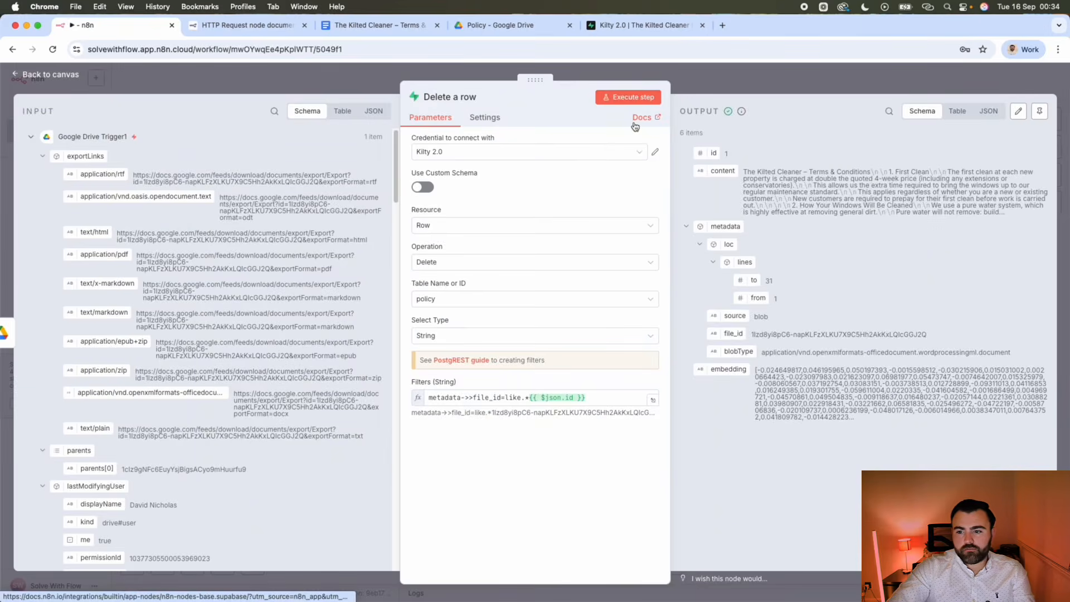
left_click(648, 27)
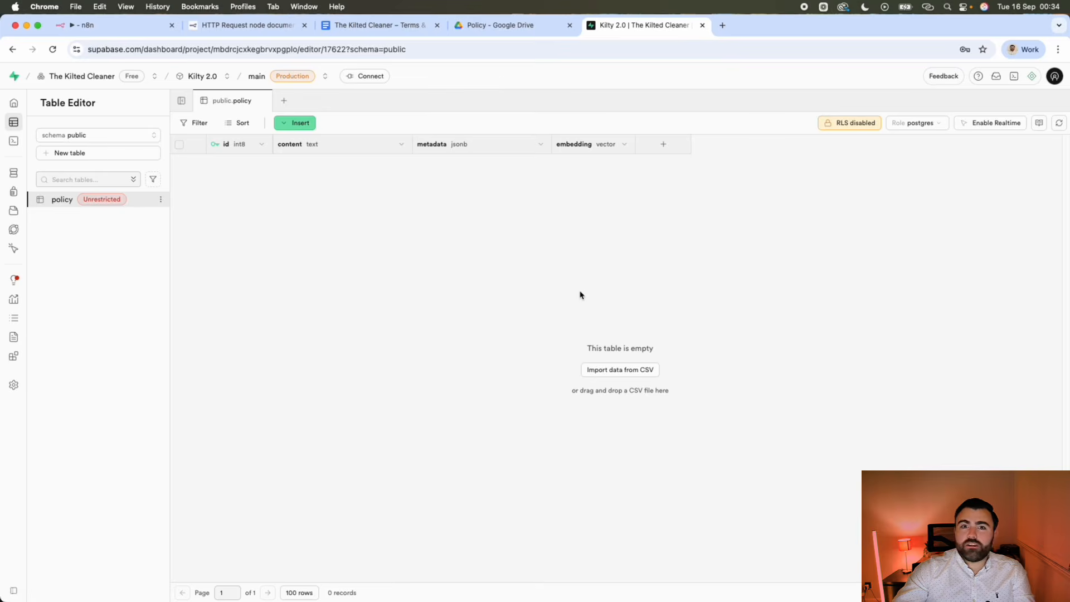
left_click(89, 25)
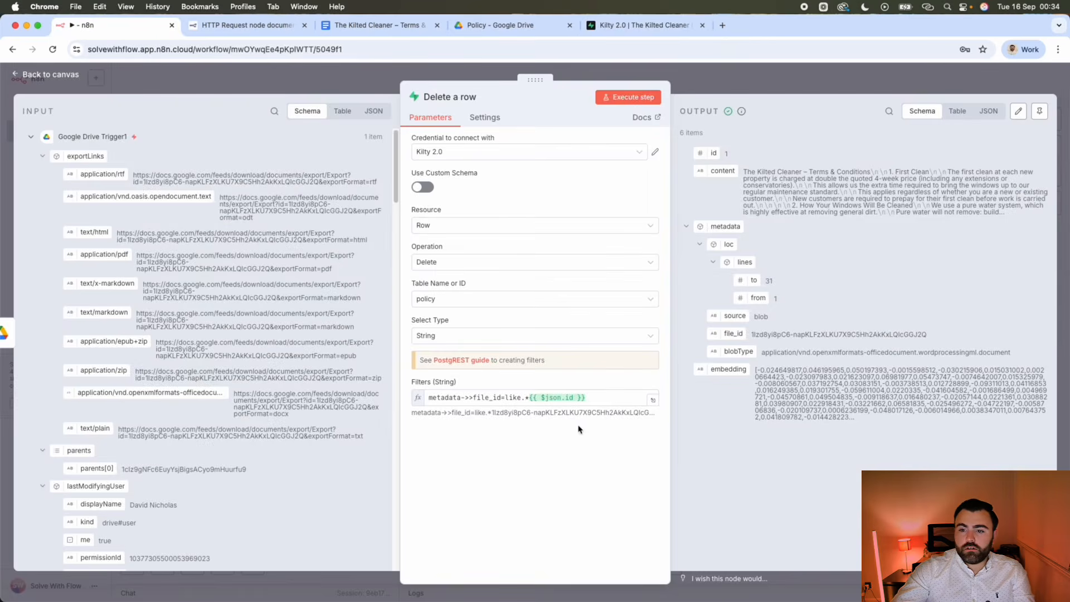
left_click(744, 89)
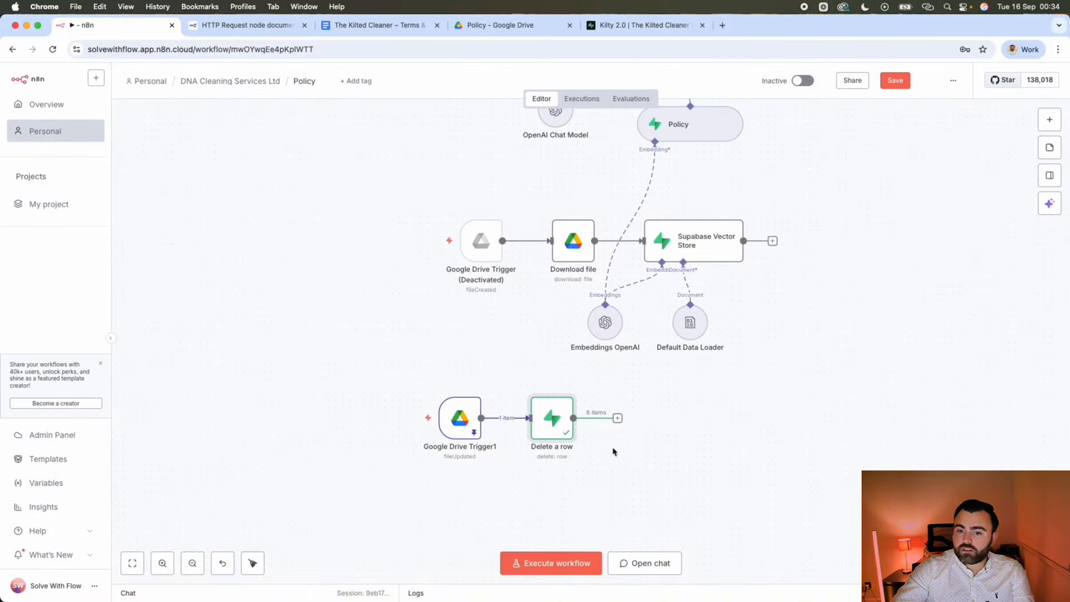
Duplicate the Supabase Vector Store node, place the copy beside Delete a row and connect Delete a row's output to it.
scroll(458, 428, "right", 5)
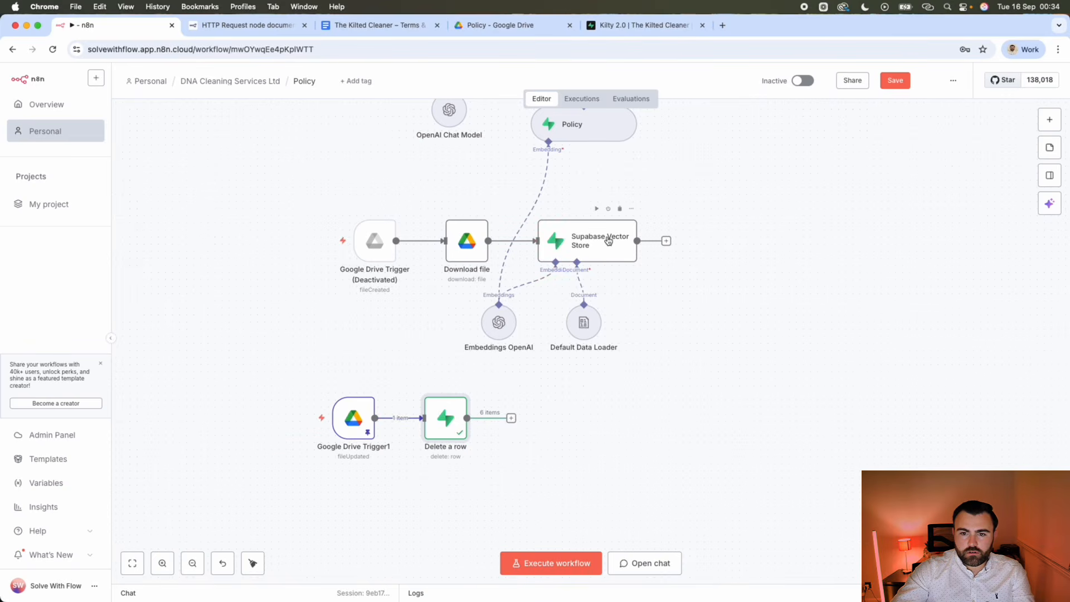
left_click(511, 419)
left_click(741, 376)
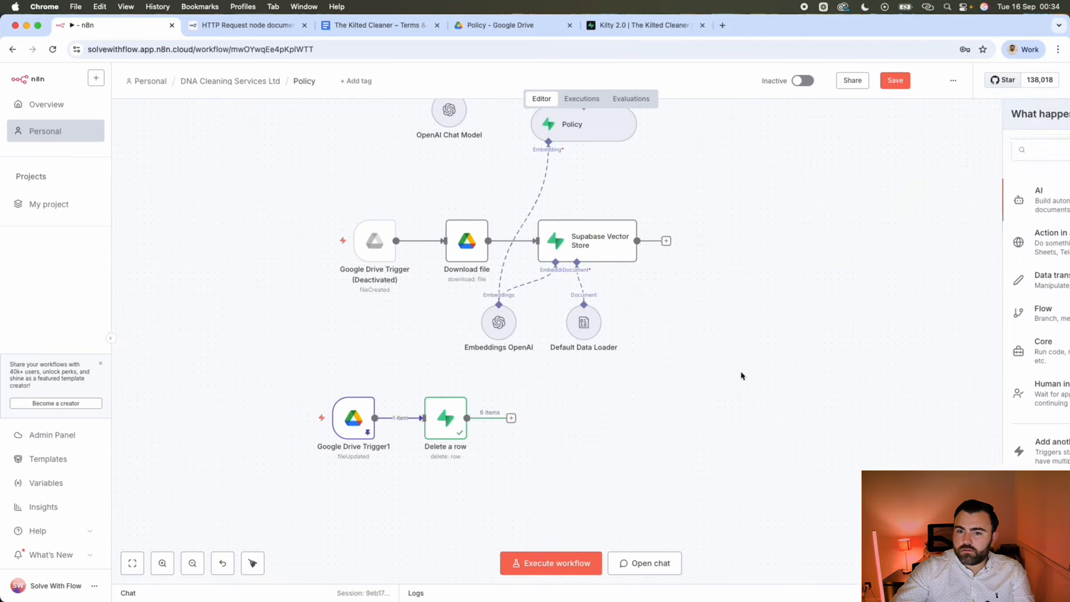
left_click(573, 253)
key("super+d")
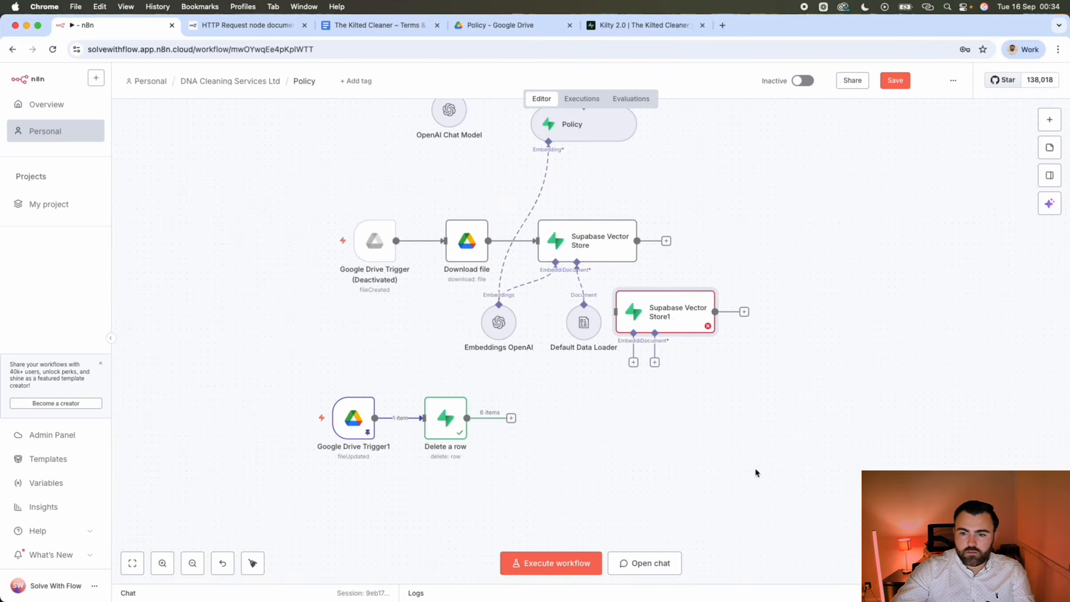
left_click_drag(672, 312, 658, 416)
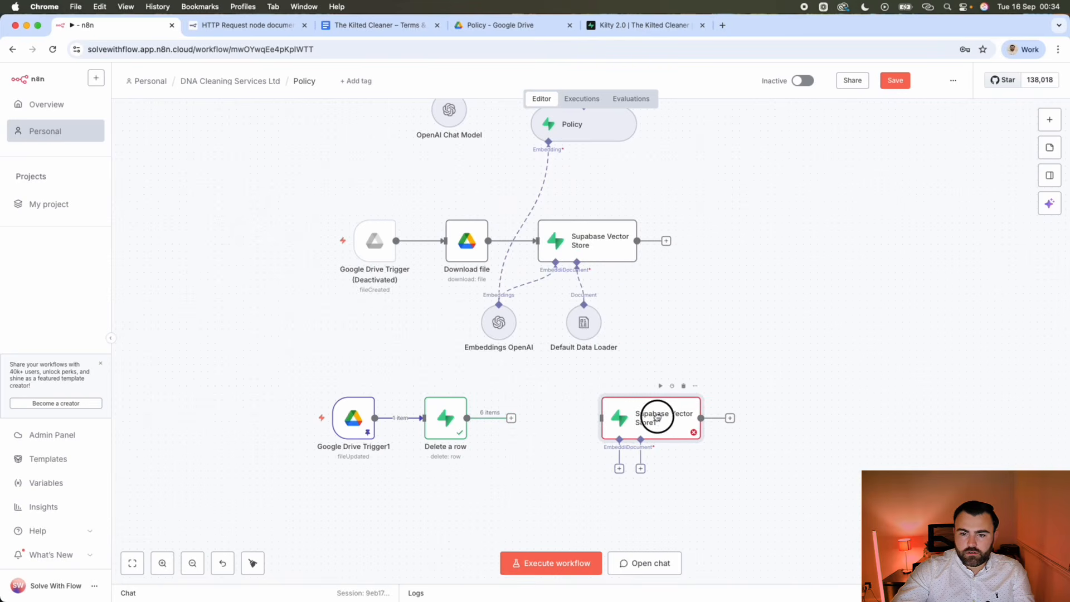
left_click_drag(512, 418, 564, 422)
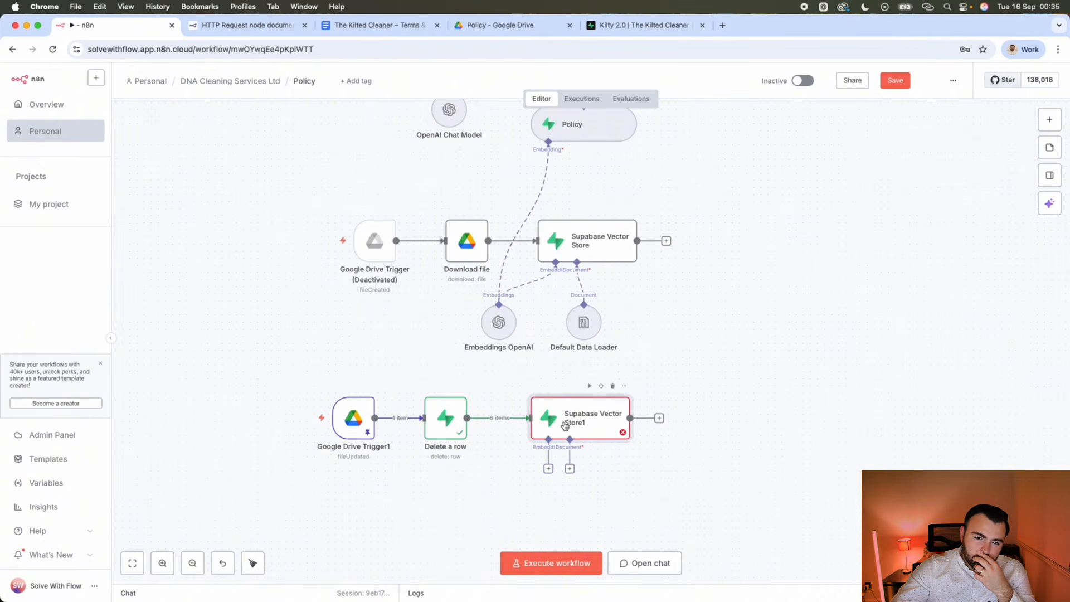
Link the duplicated vector store to Embeddings OpenAI and Default Data Loader, and review its input and parameters.
left_click_drag(548, 468, 583, 308)
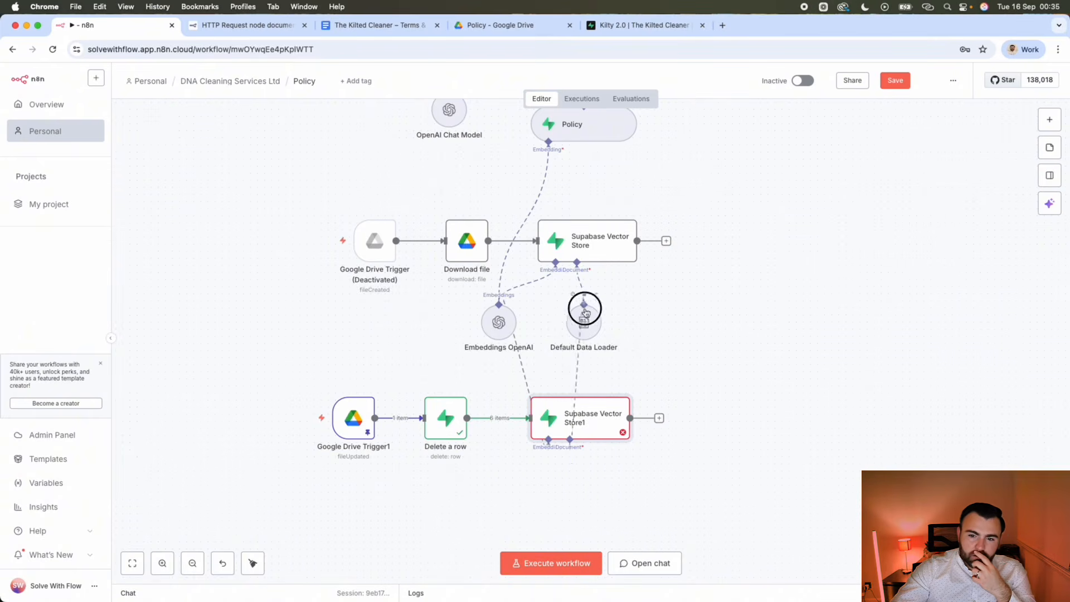
double_click(591, 424)
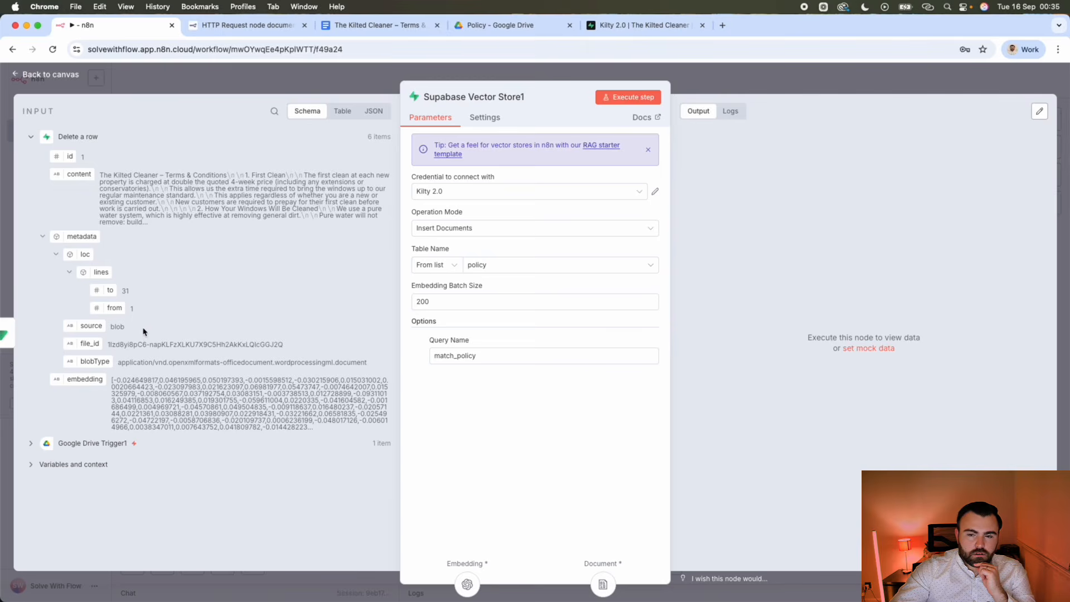
left_click(931, 84)
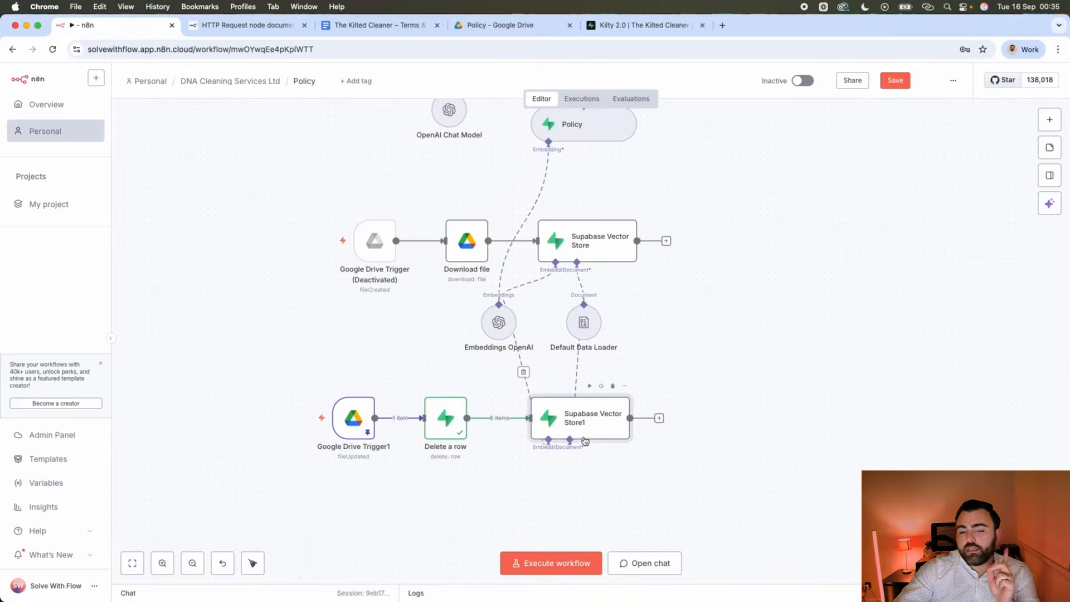
Move the duplicated vector store farther from Delete a row and remove the connection between them.
left_click_drag(582, 428, 743, 429)
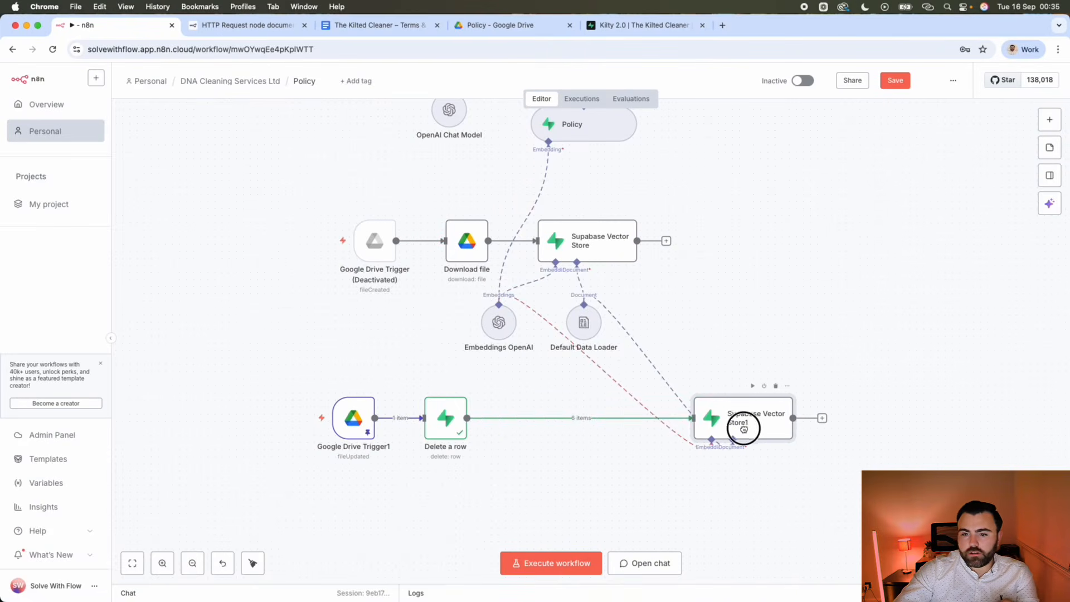
left_click(586, 418)
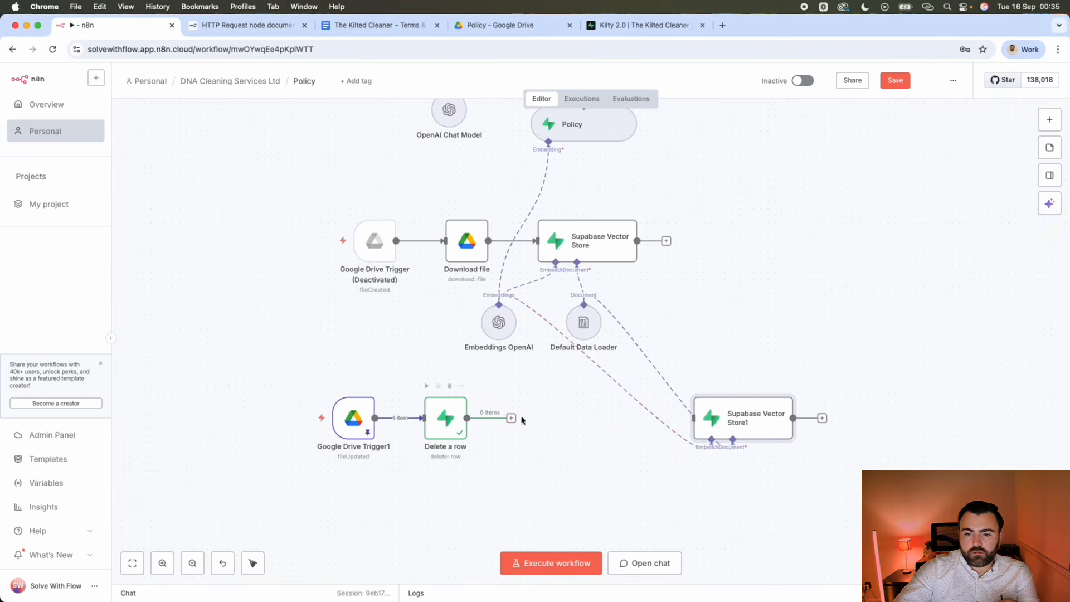
Add a Google Drive Download file node after Delete a row, with its file specified By ID.
left_click(511, 418)
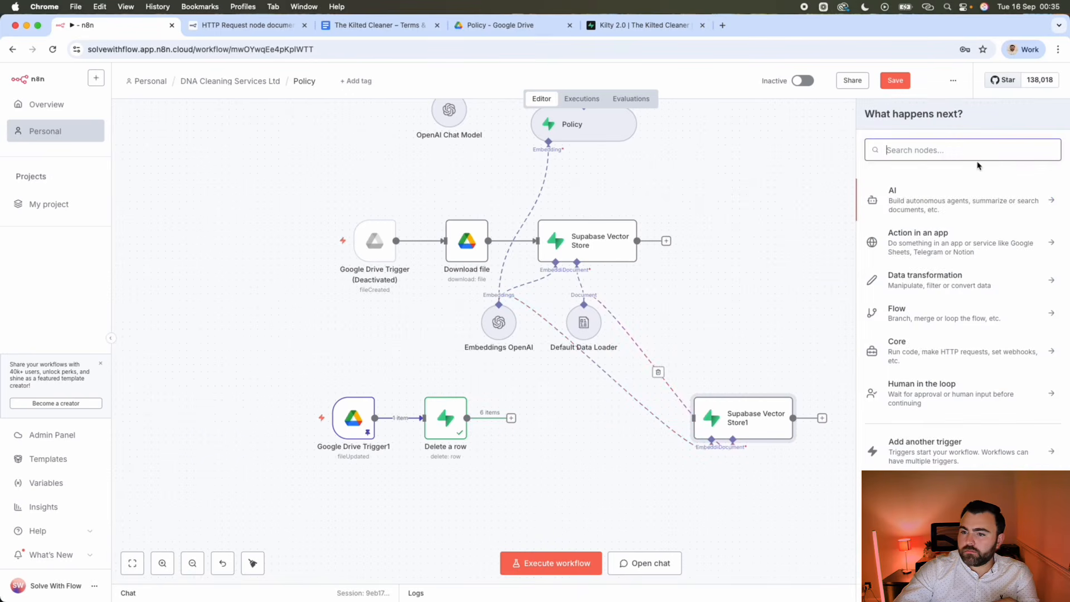
left_click(930, 150)
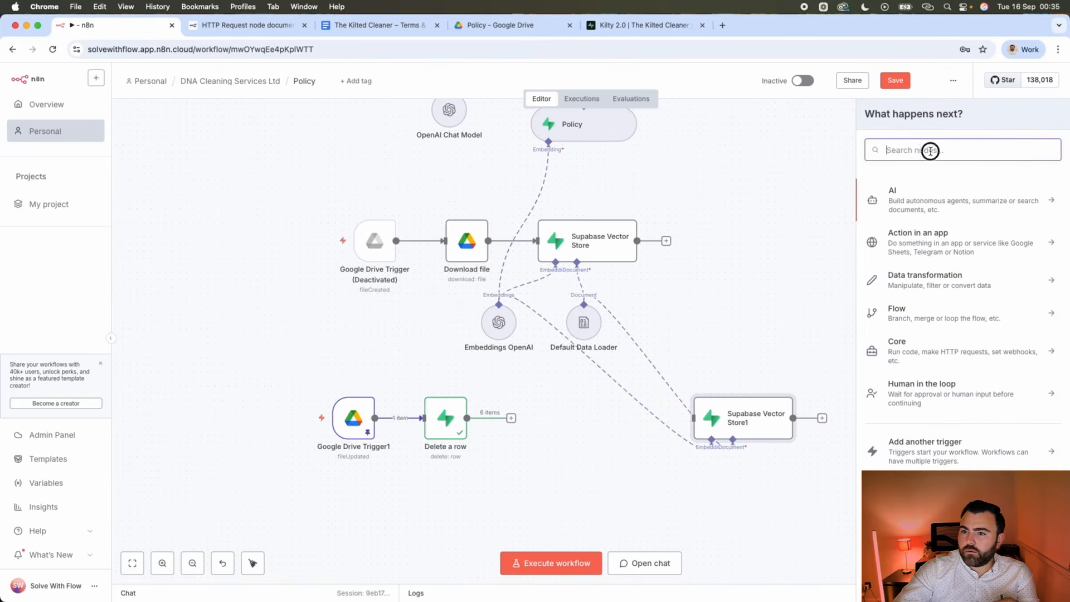
type("drive")
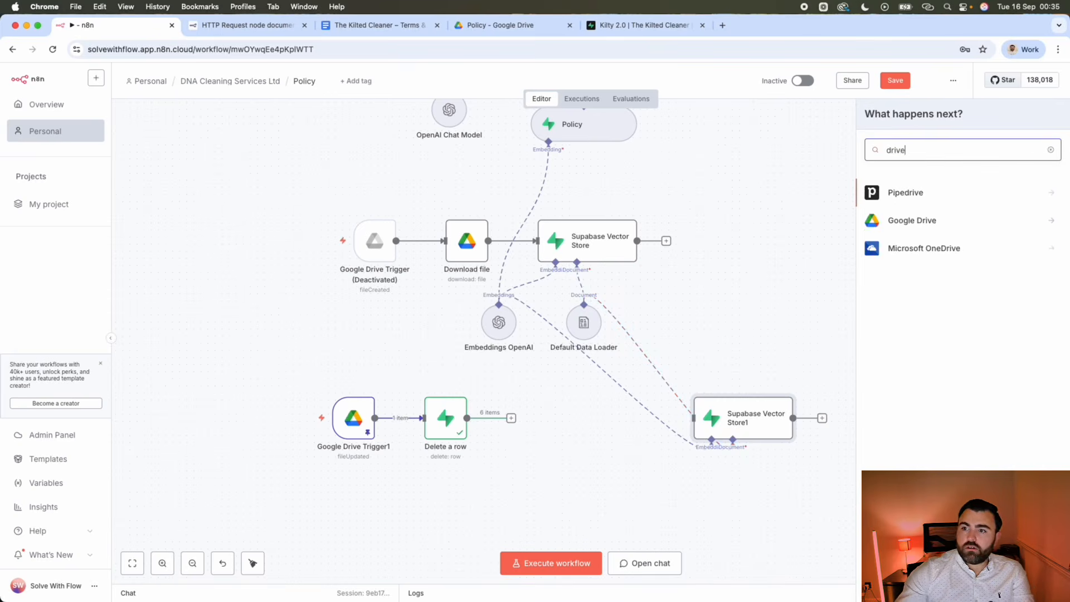
left_click(936, 219)
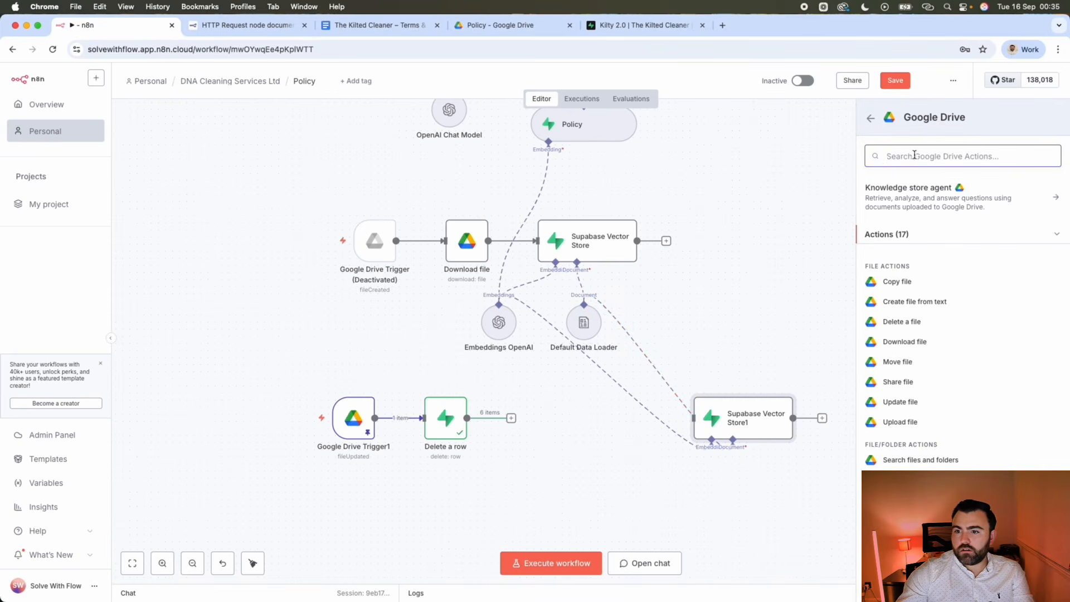
left_click(919, 346)
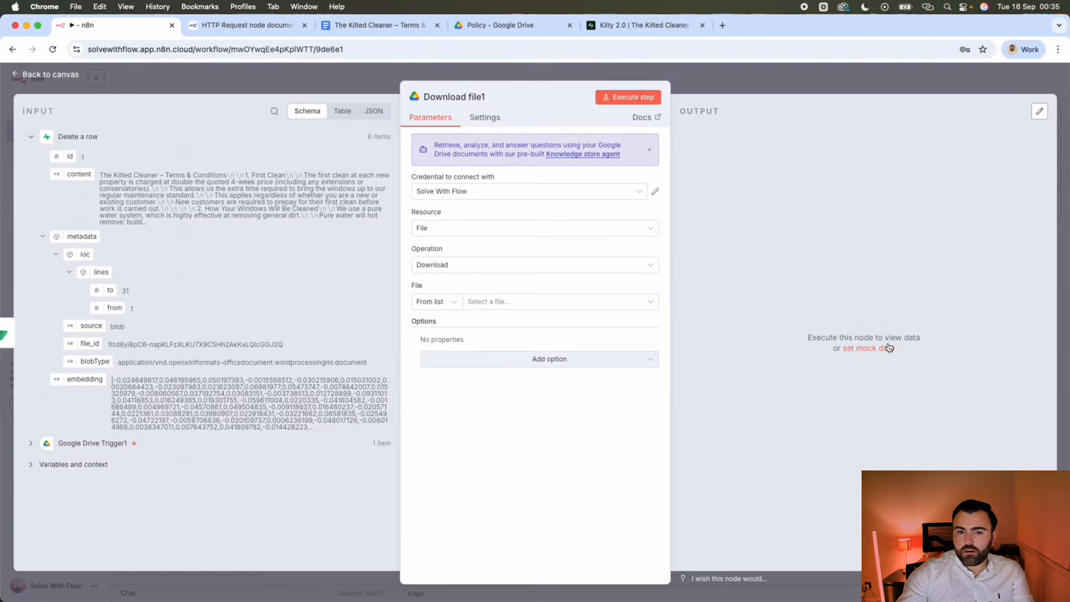
left_click(453, 302)
left_click(451, 368)
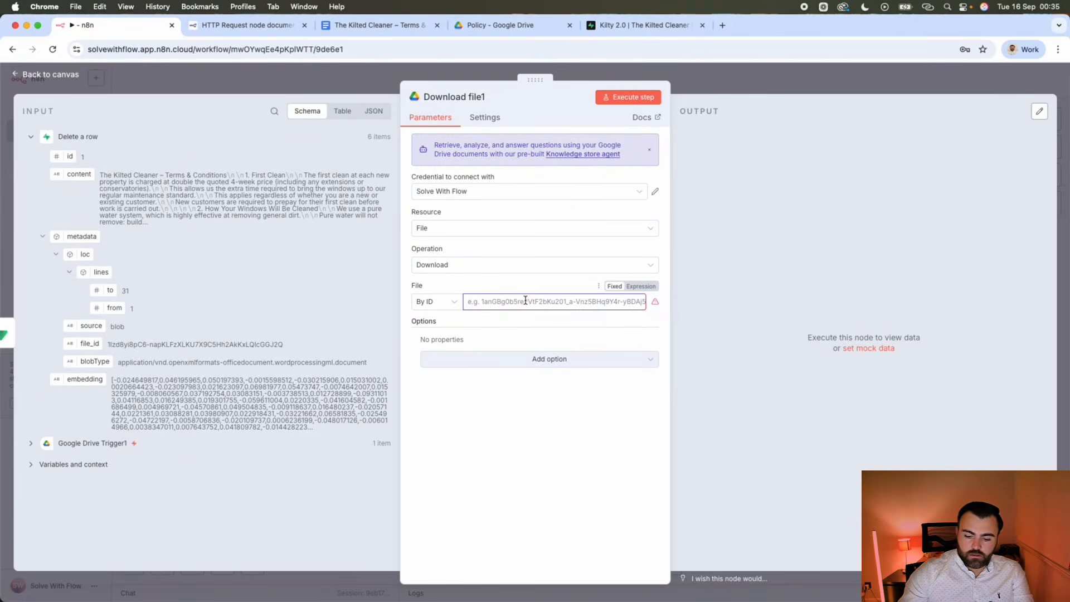
type("{")
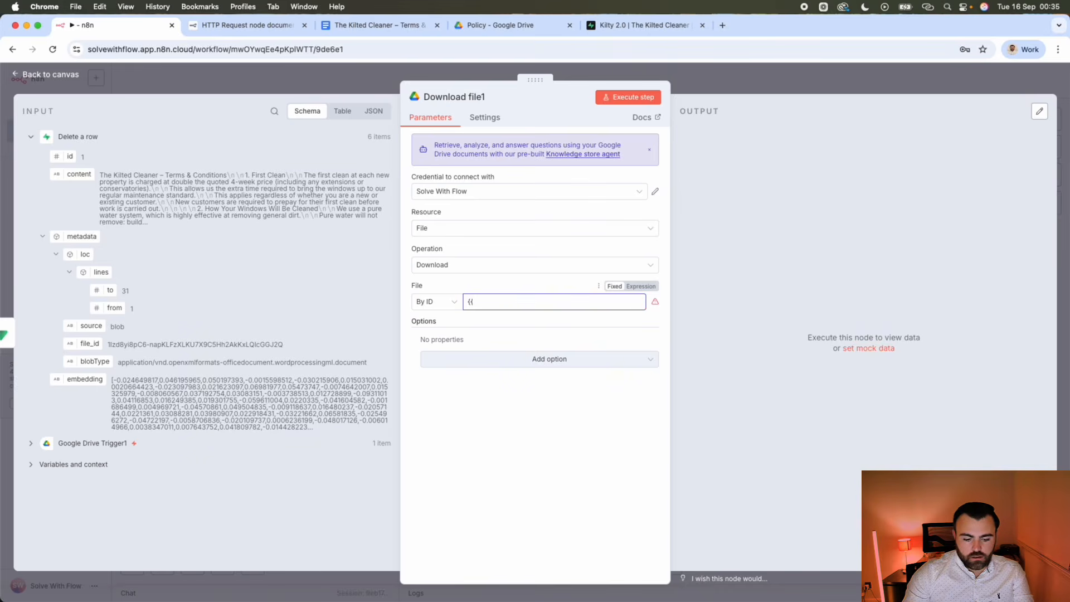
type("{$j")
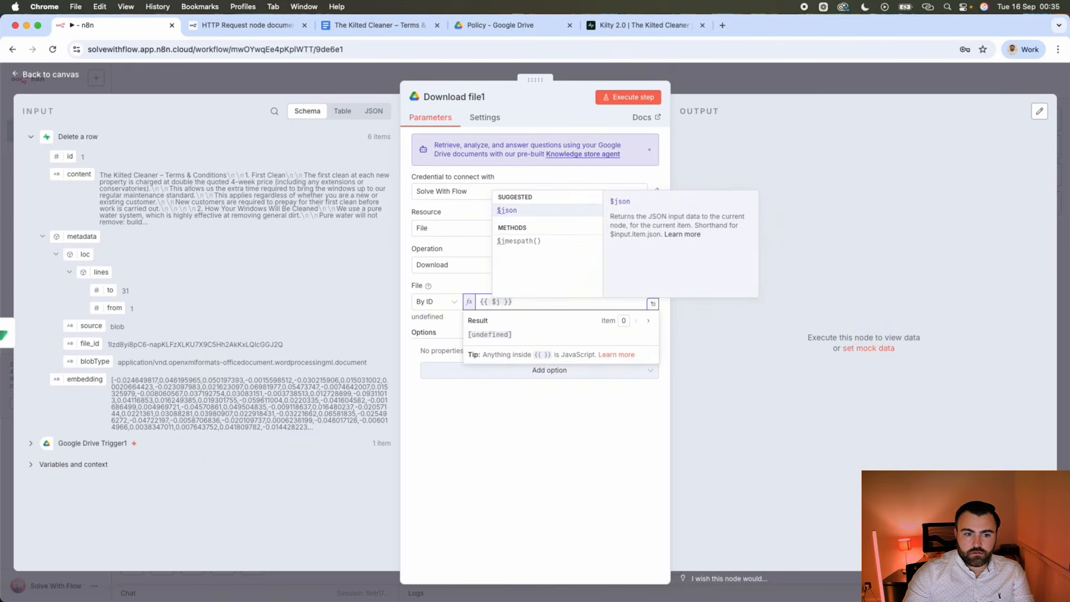
key("BackSpace")
key("BackSpace")
key("BackSpace")
key("BackSpace")
key("BackSpace")
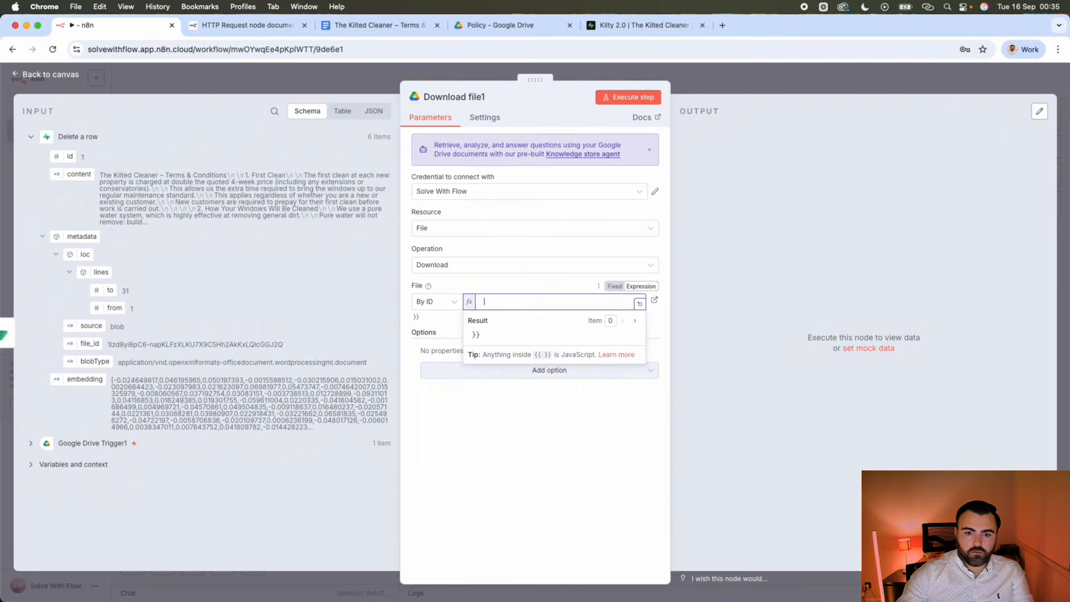
key("BackSpace")
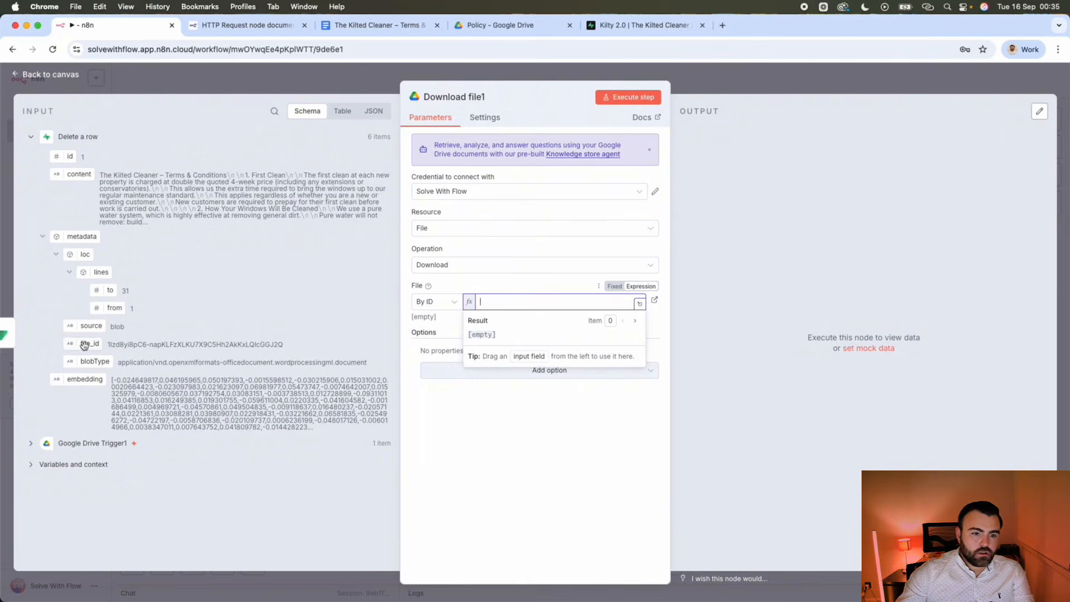
Set the new download node's file ID to {{ $json.metadata.file_id }} from Delete a row, execute the node and review its output.
left_click_drag(83, 345, 524, 303)
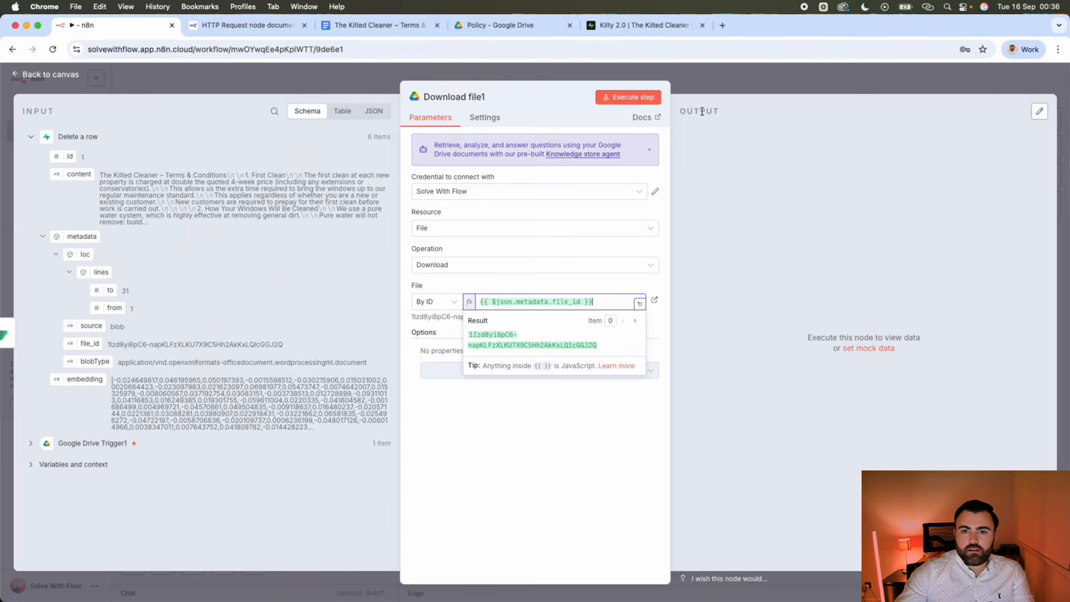
left_click(628, 97)
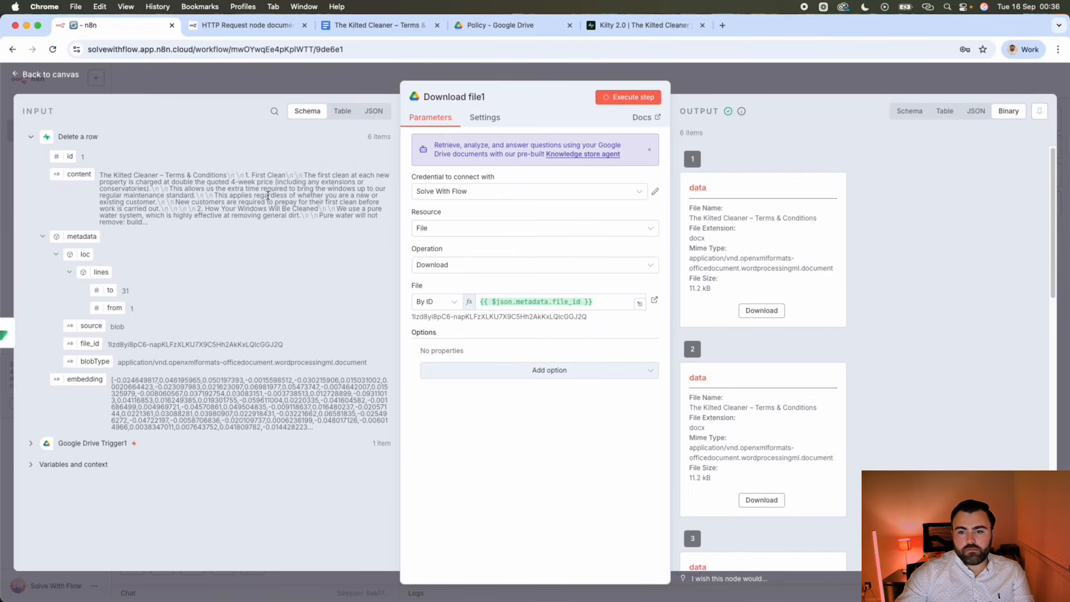
scroll(817, 334, "down", 12)
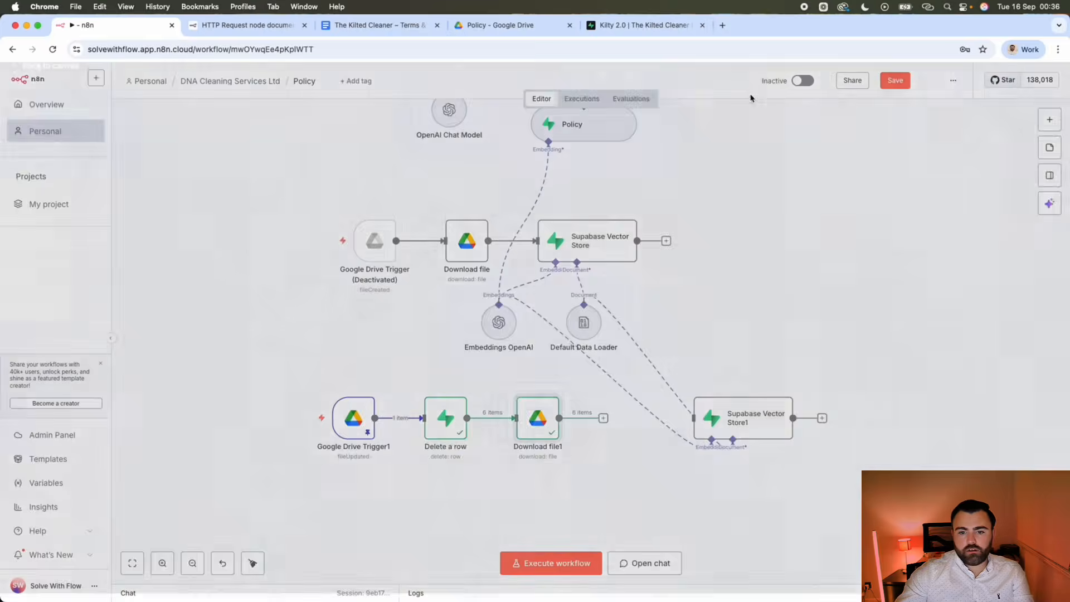
Enable Execute Once on the Download file1 node and run it again to check its output.
left_click(750, 83)
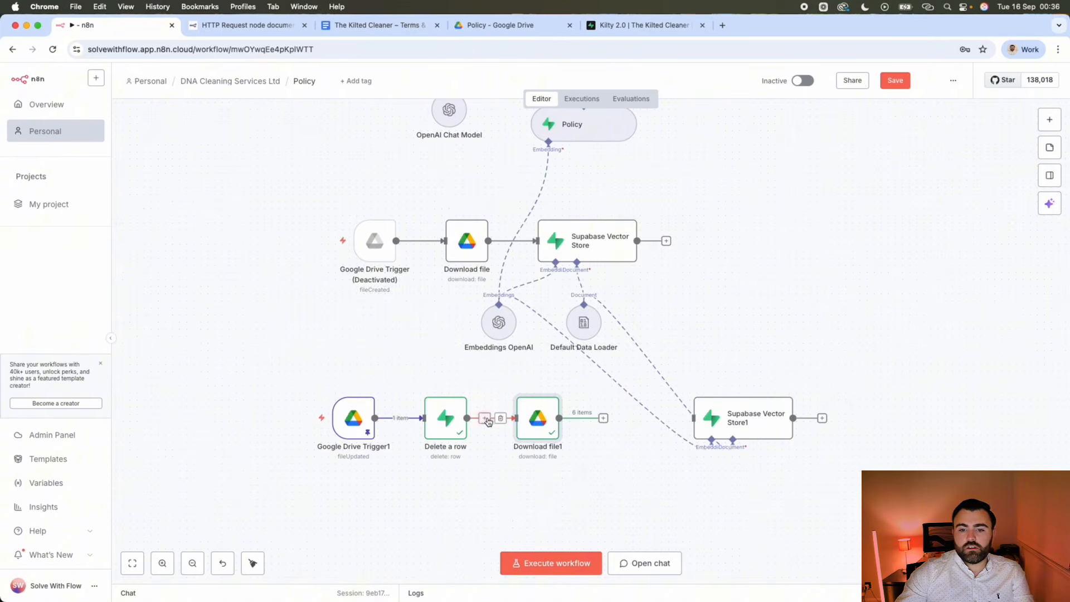
double_click(550, 426)
left_click(473, 120)
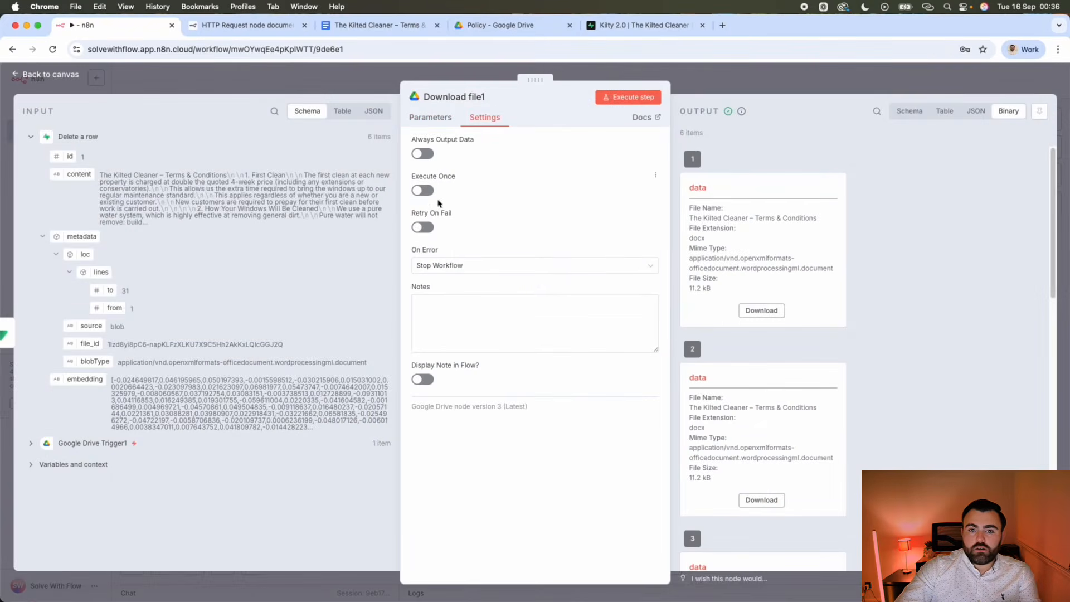
left_click(424, 192)
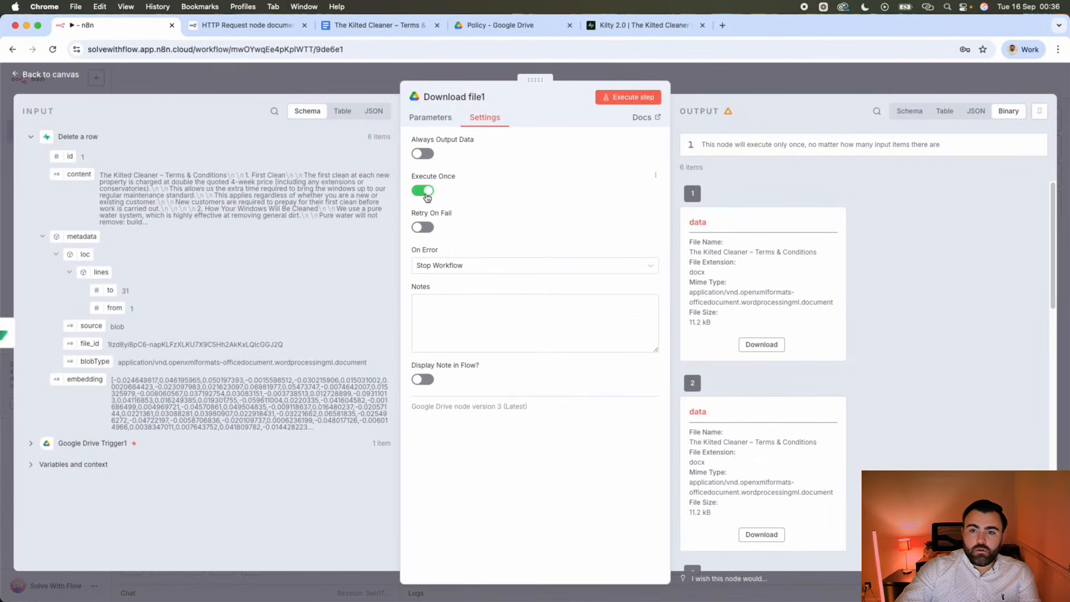
left_click(620, 99)
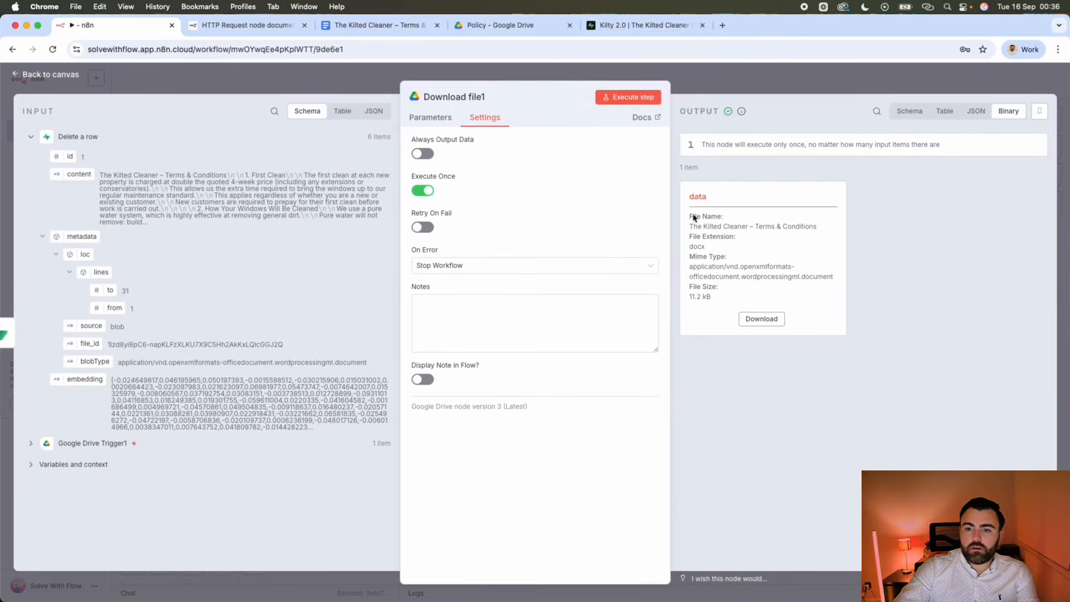
left_click(703, 89)
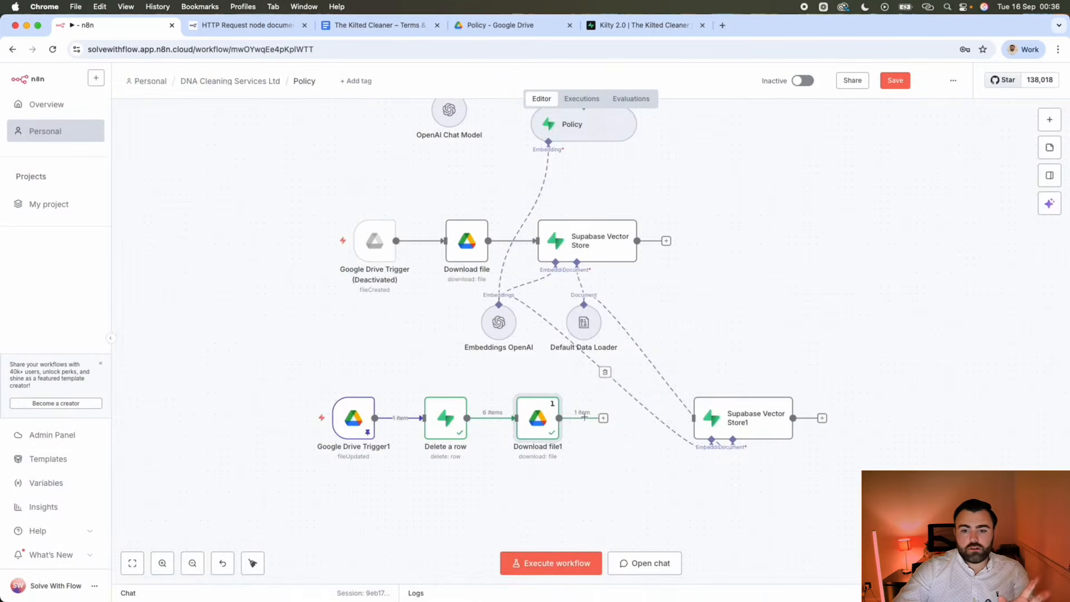
Connect Download file1 to Supabase Vector Store1 and execute it, then check the rows of the policy table in Supabase.
left_click_drag(607, 425, 675, 422)
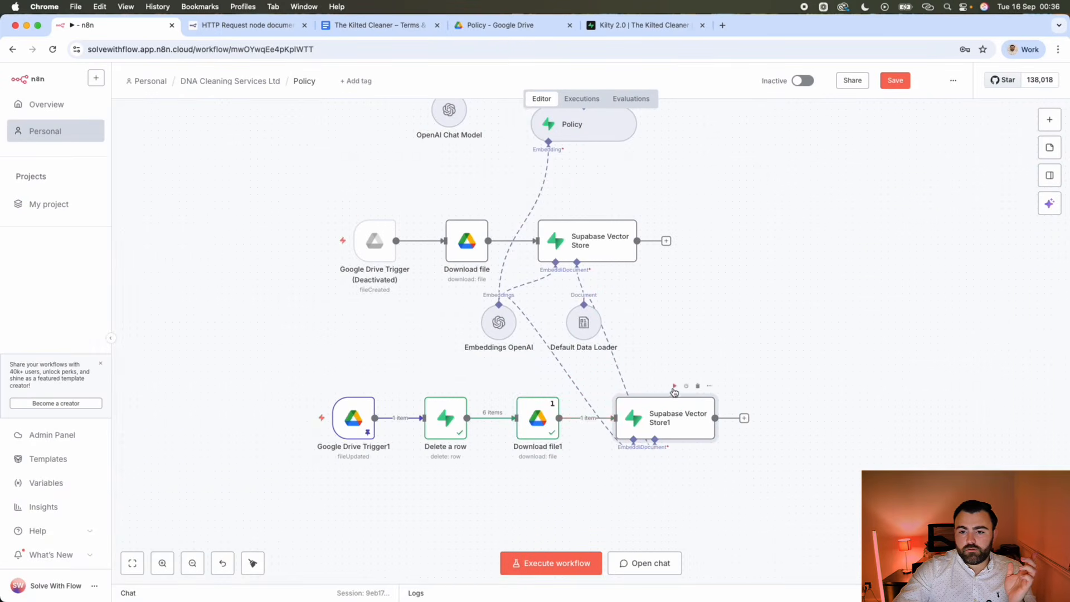
key("super+Return")
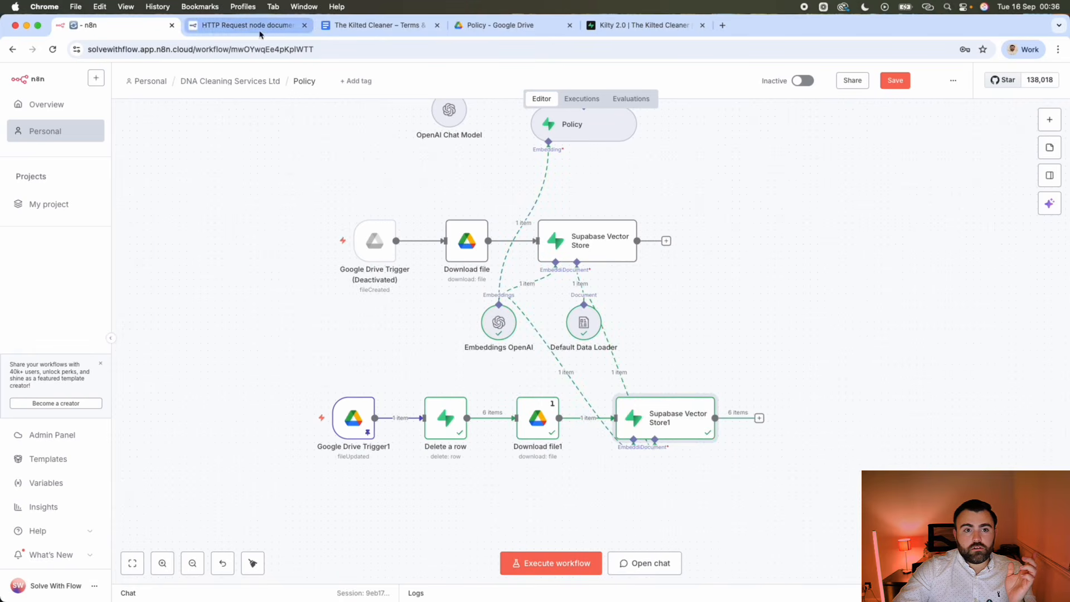
left_click(629, 28)
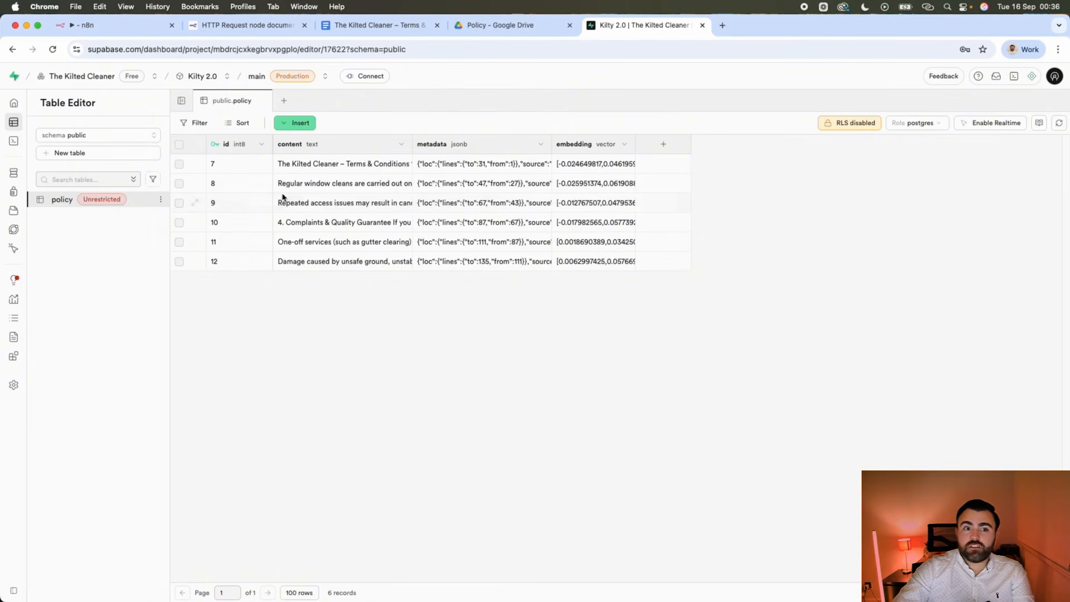
left_click(116, 25)
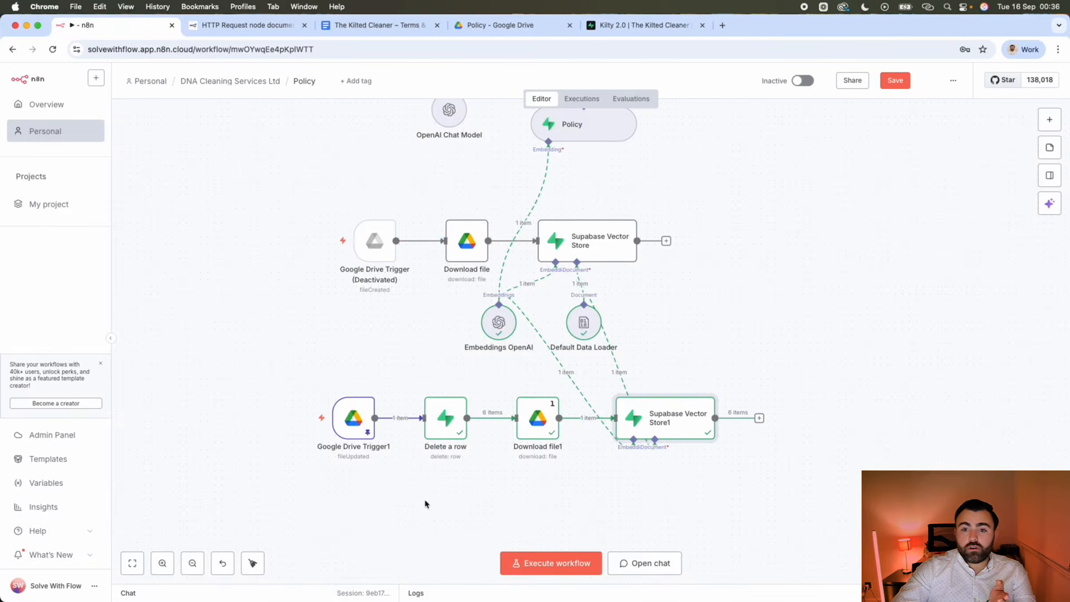
Test the policy agent by sending the chat message "why do you wear kilts?" and review its reply.
scroll(549, 341, "up", 5)
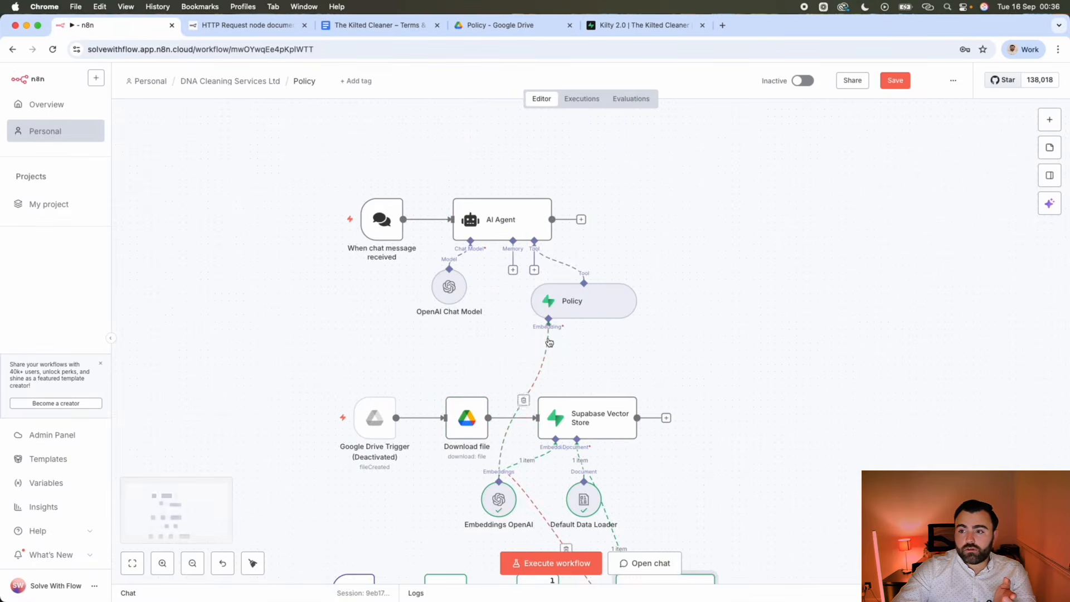
double_click(382, 219)
left_click(443, 81)
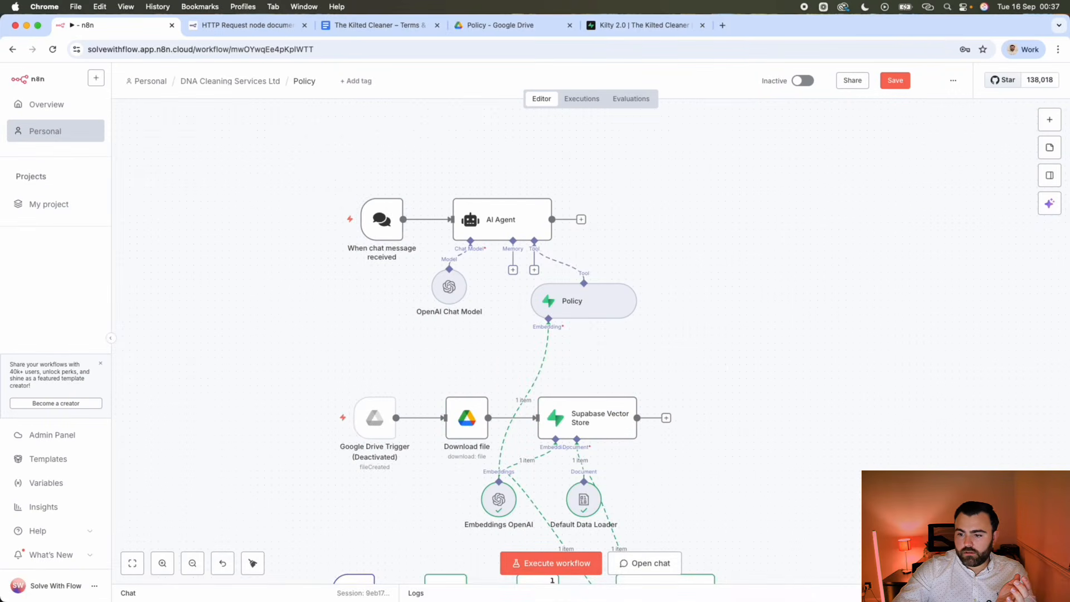
left_click(1058, 593)
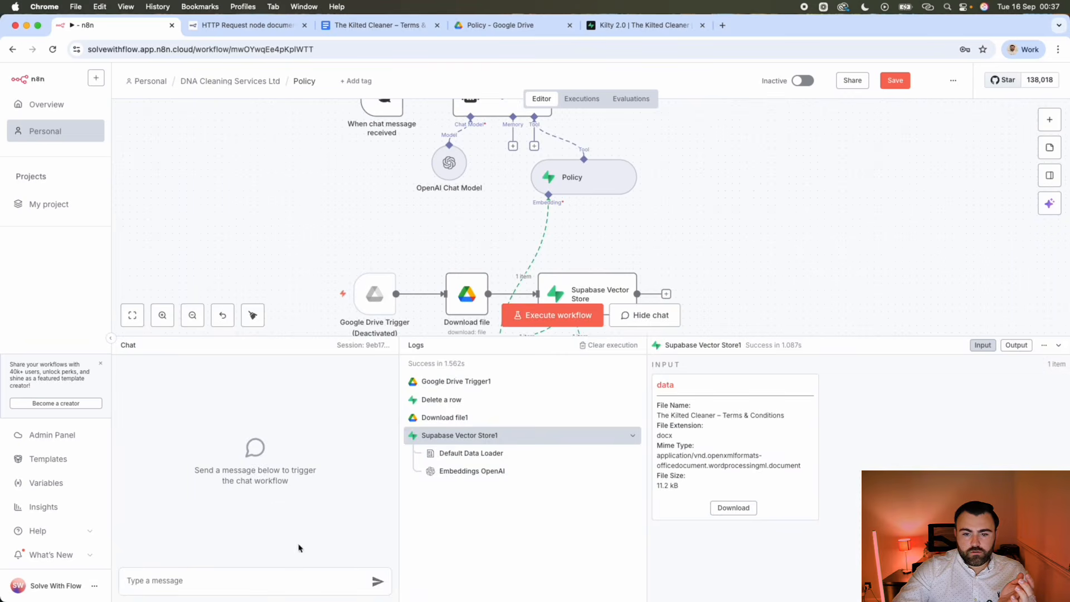
left_click(288, 580)
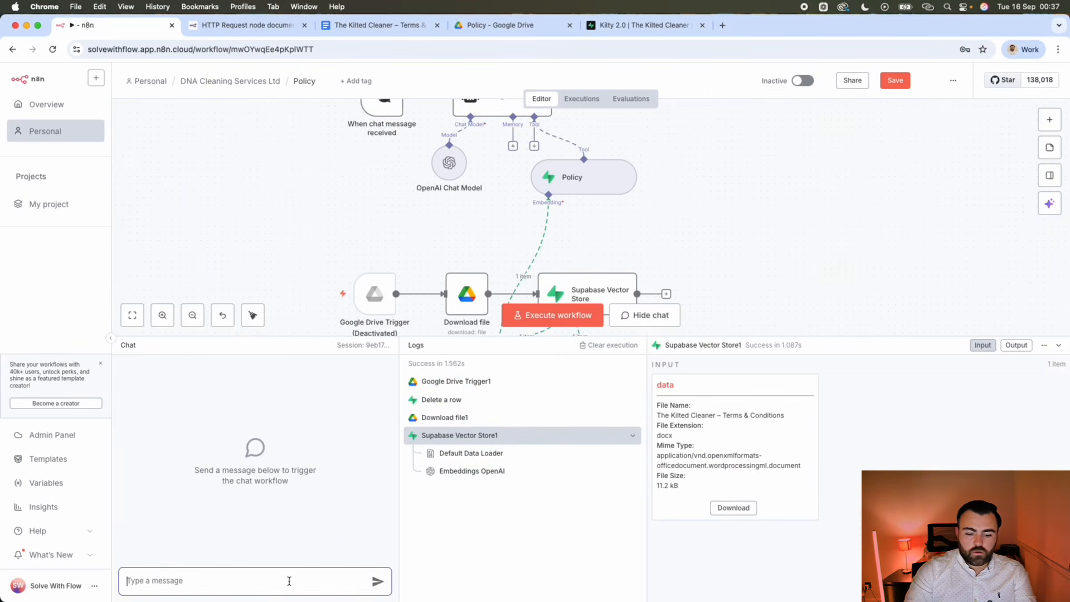
type("why do you ")
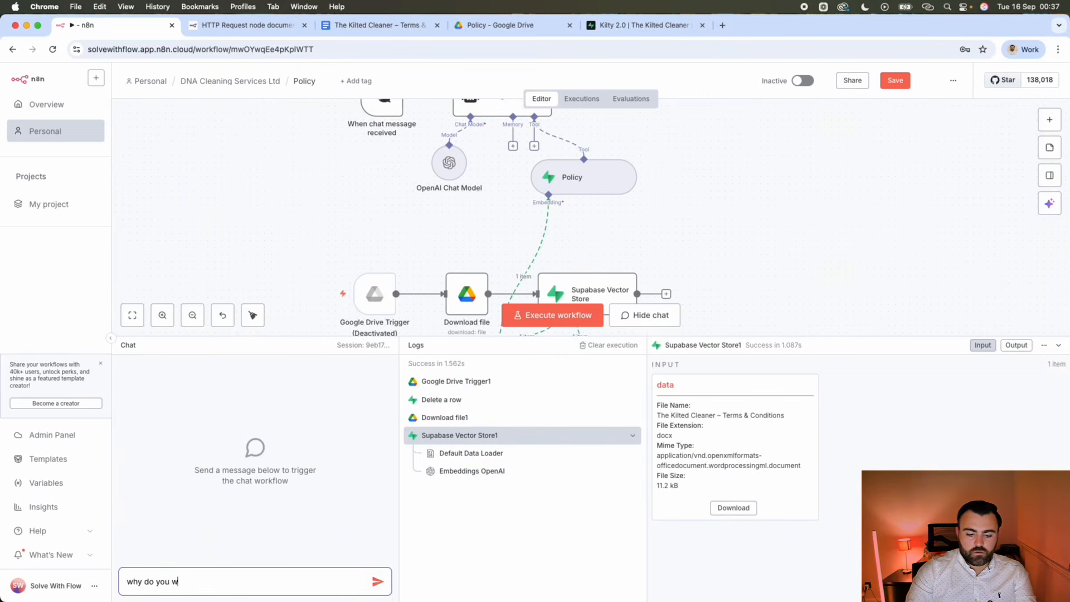
type("wear kilts")
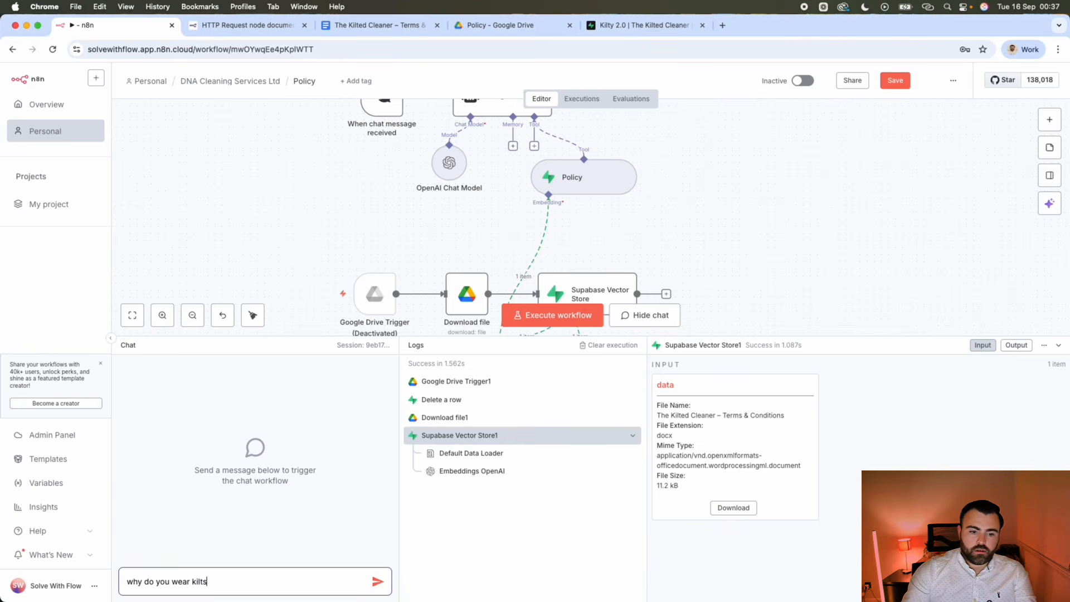
type("?")
key("Return")
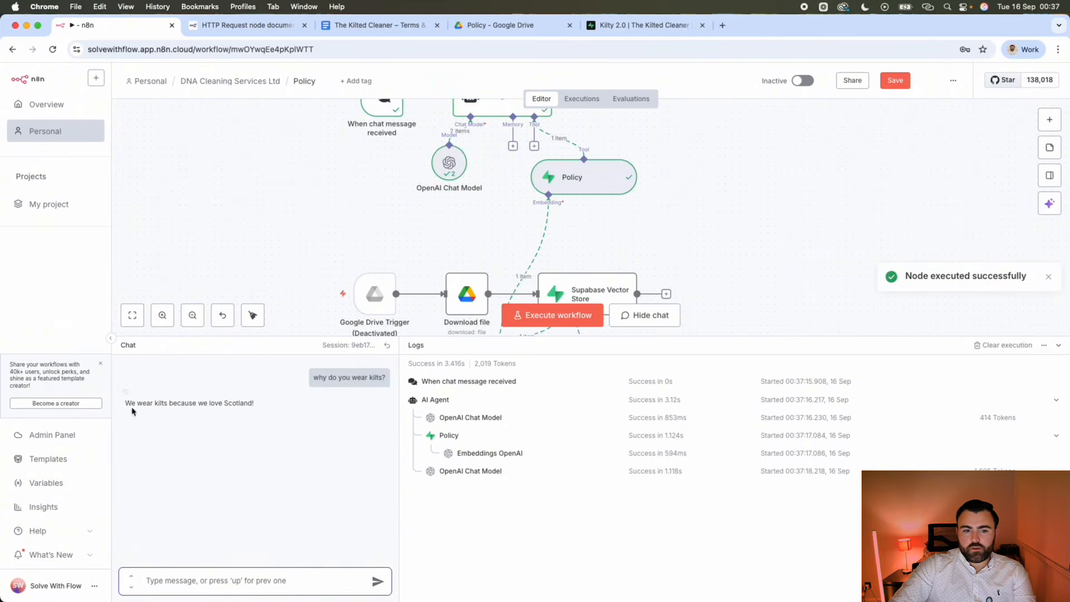
left_click_drag(123, 400, 273, 406)
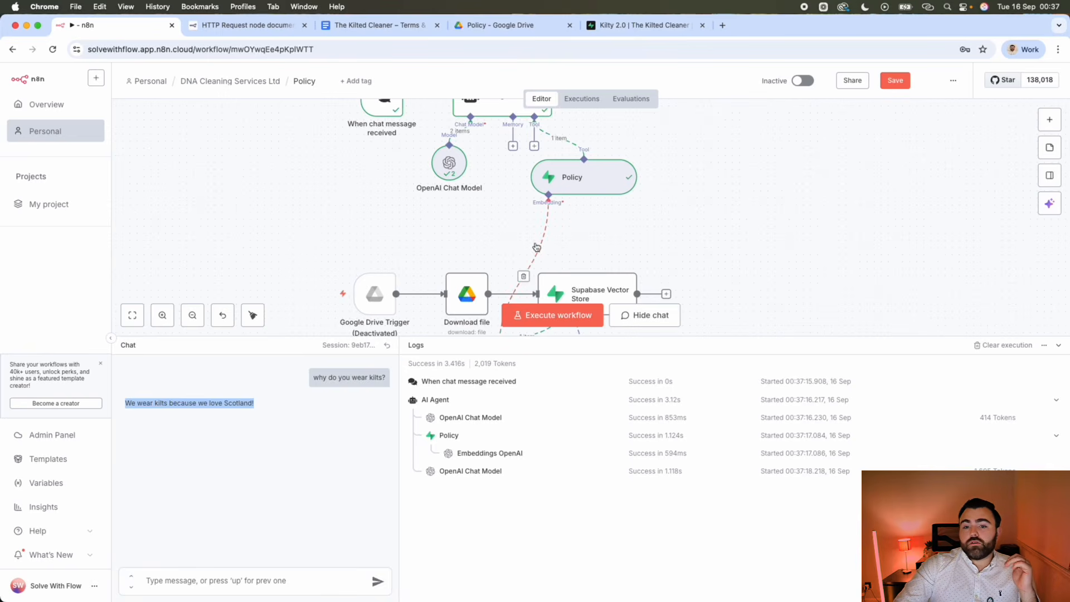
scroll(335, 234, "down", 3)
scroll(334, 233, "down", 5)
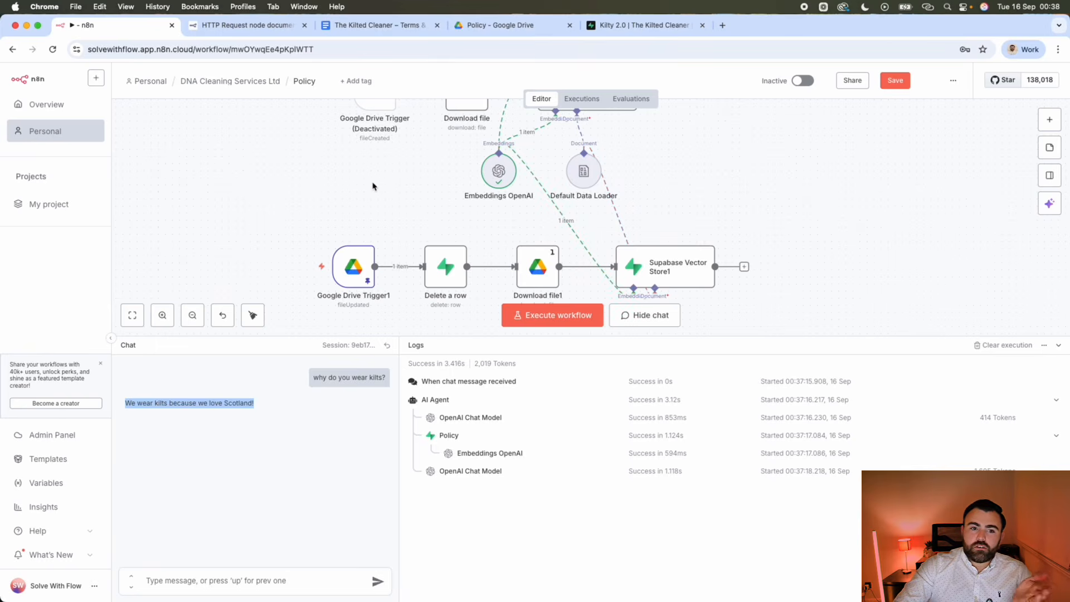
scroll(374, 185, "left", 1)
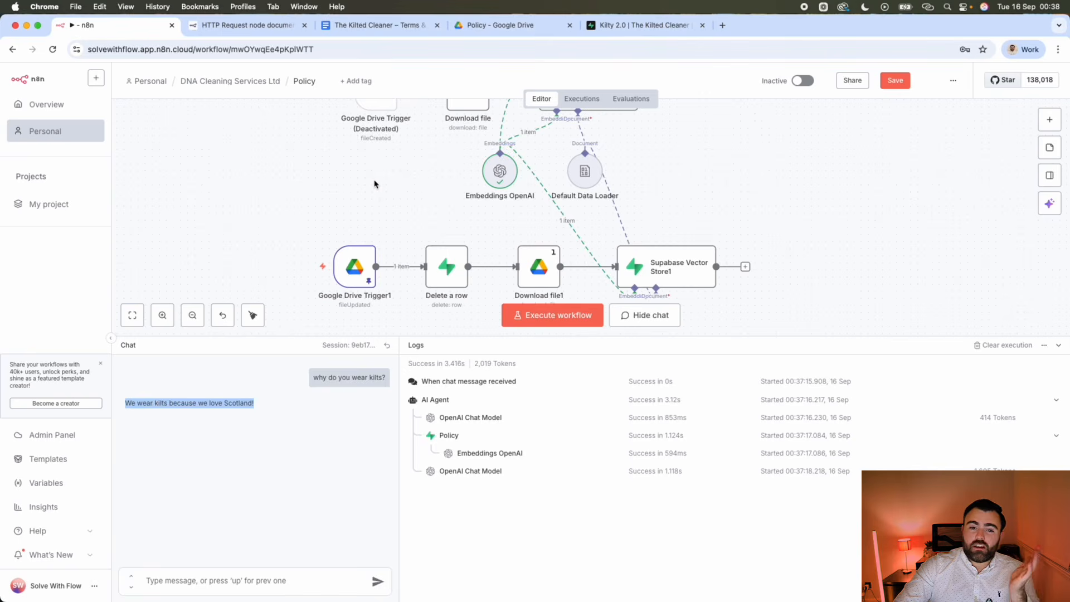